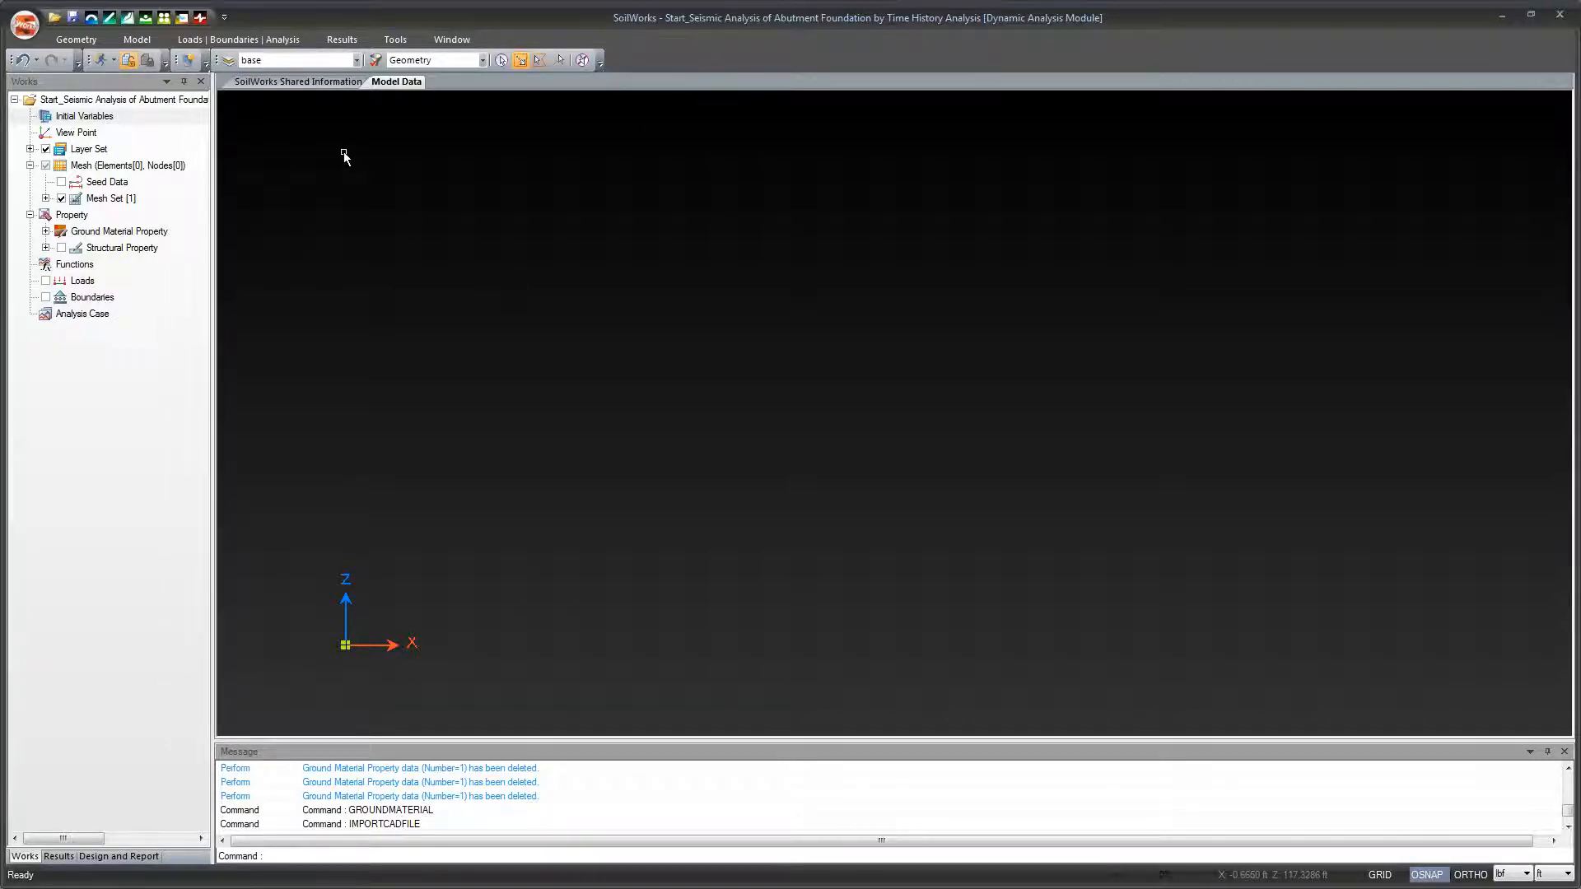
# Import the CAD drawing "Seismic Analysis of Abutment Foundation by Time History Analysis.dwg" into the model.
pyautogui.click(78, 40)
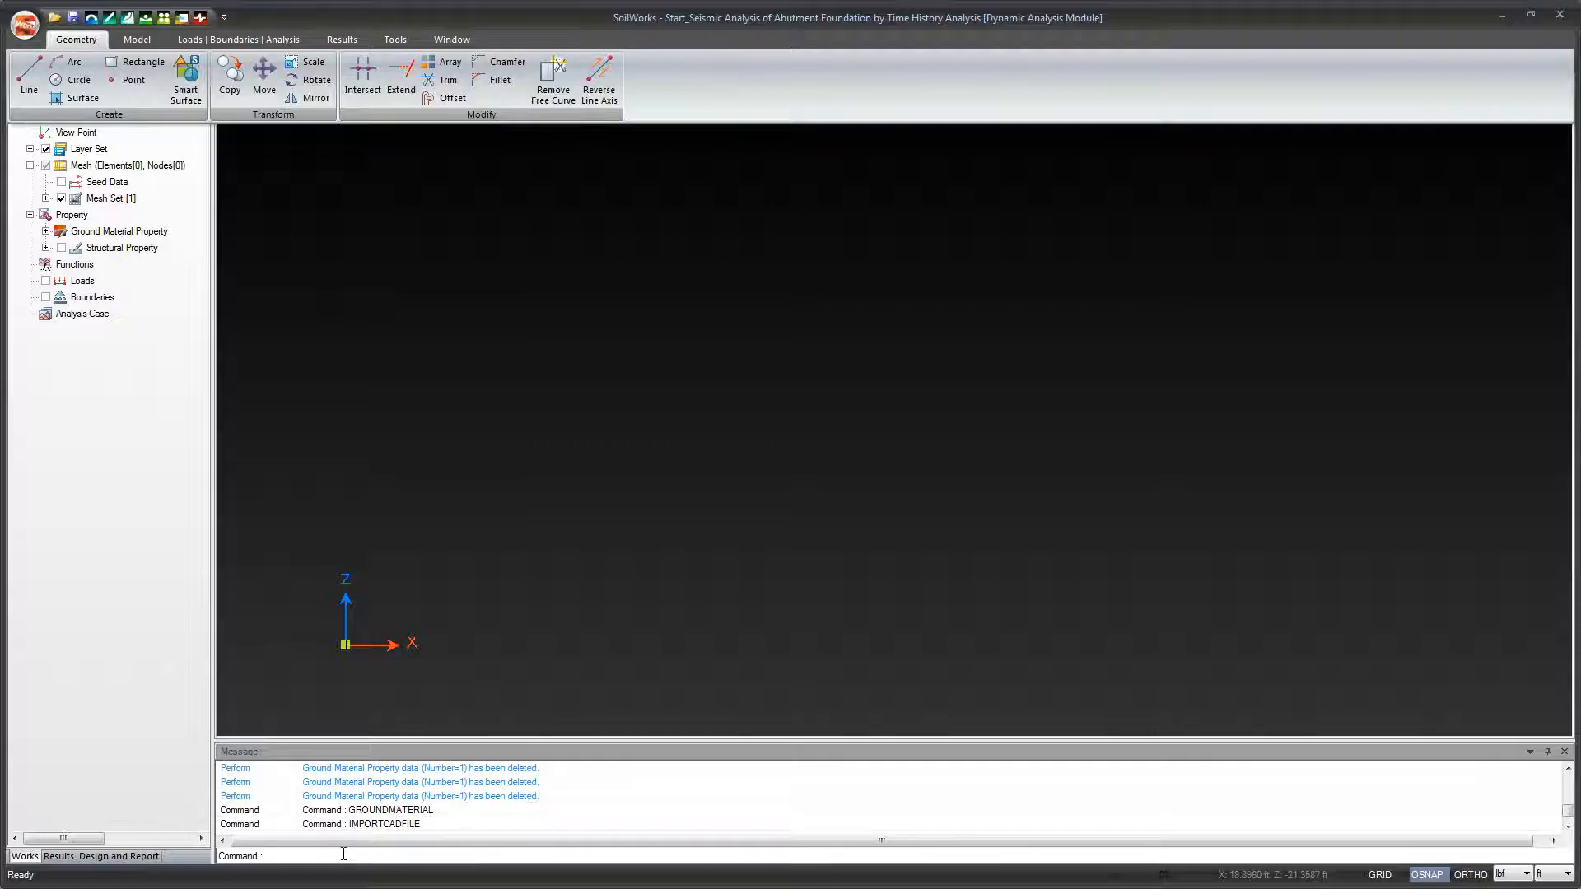
pyautogui.click(22, 38)
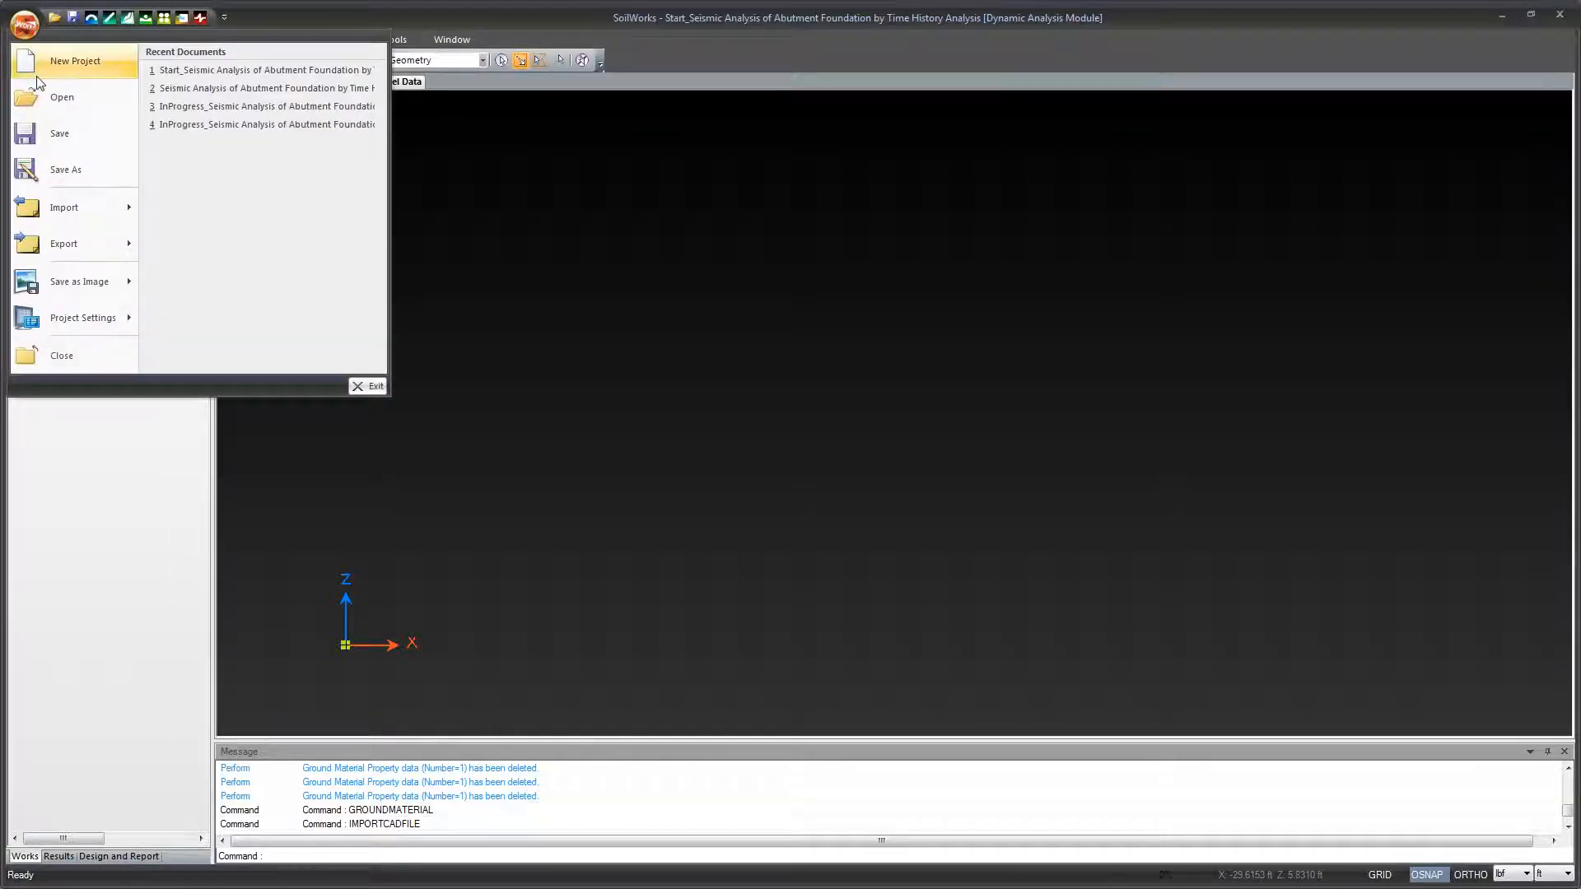
pyautogui.moveTo(96, 204)
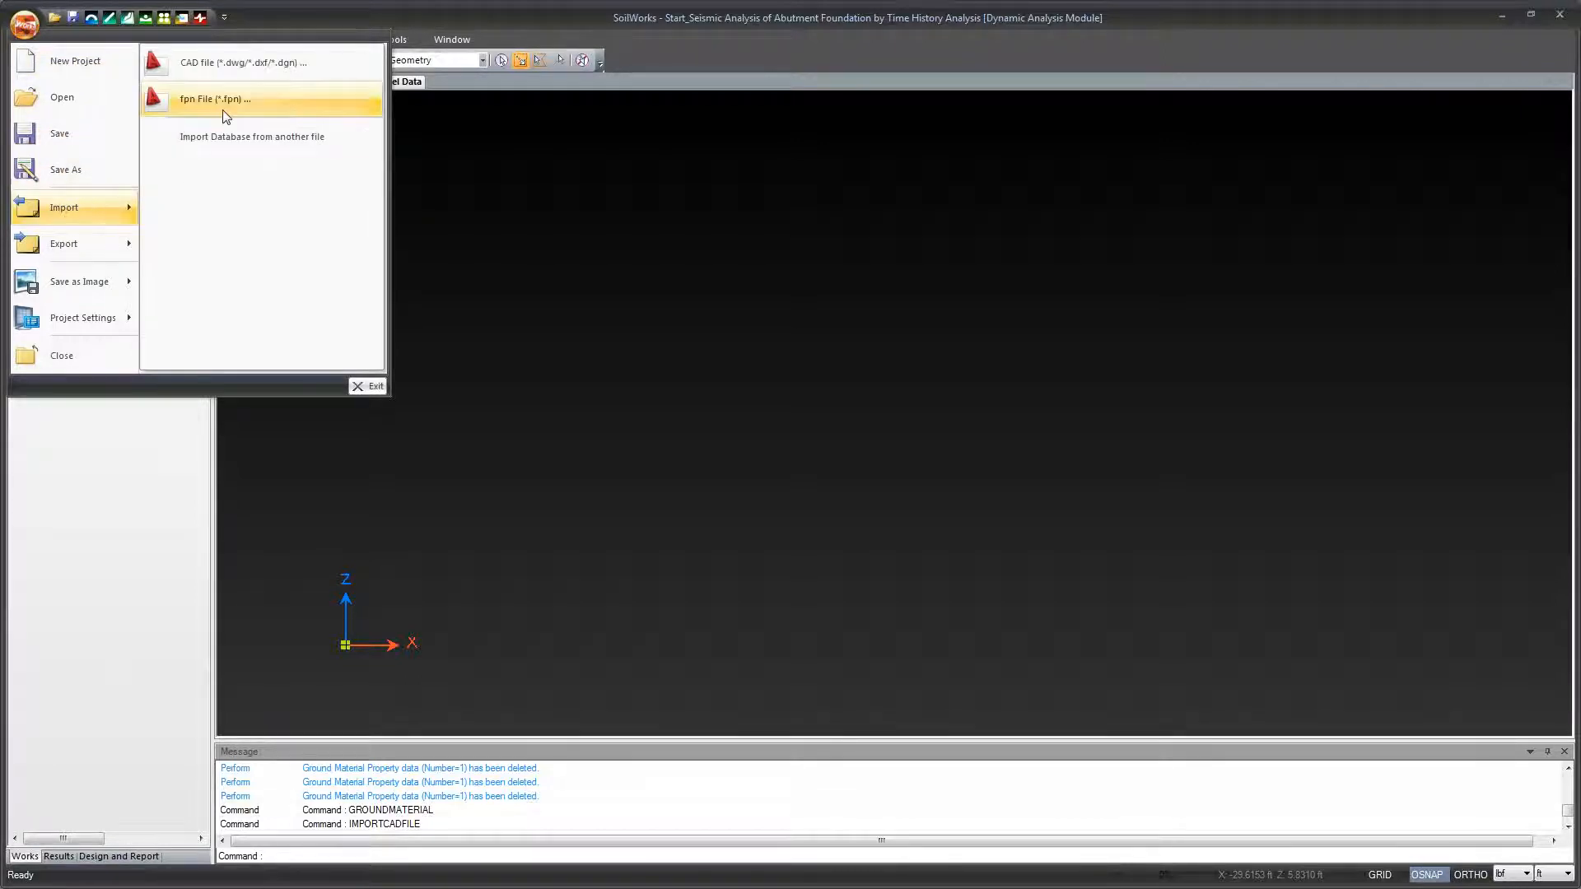
pyautogui.click(258, 64)
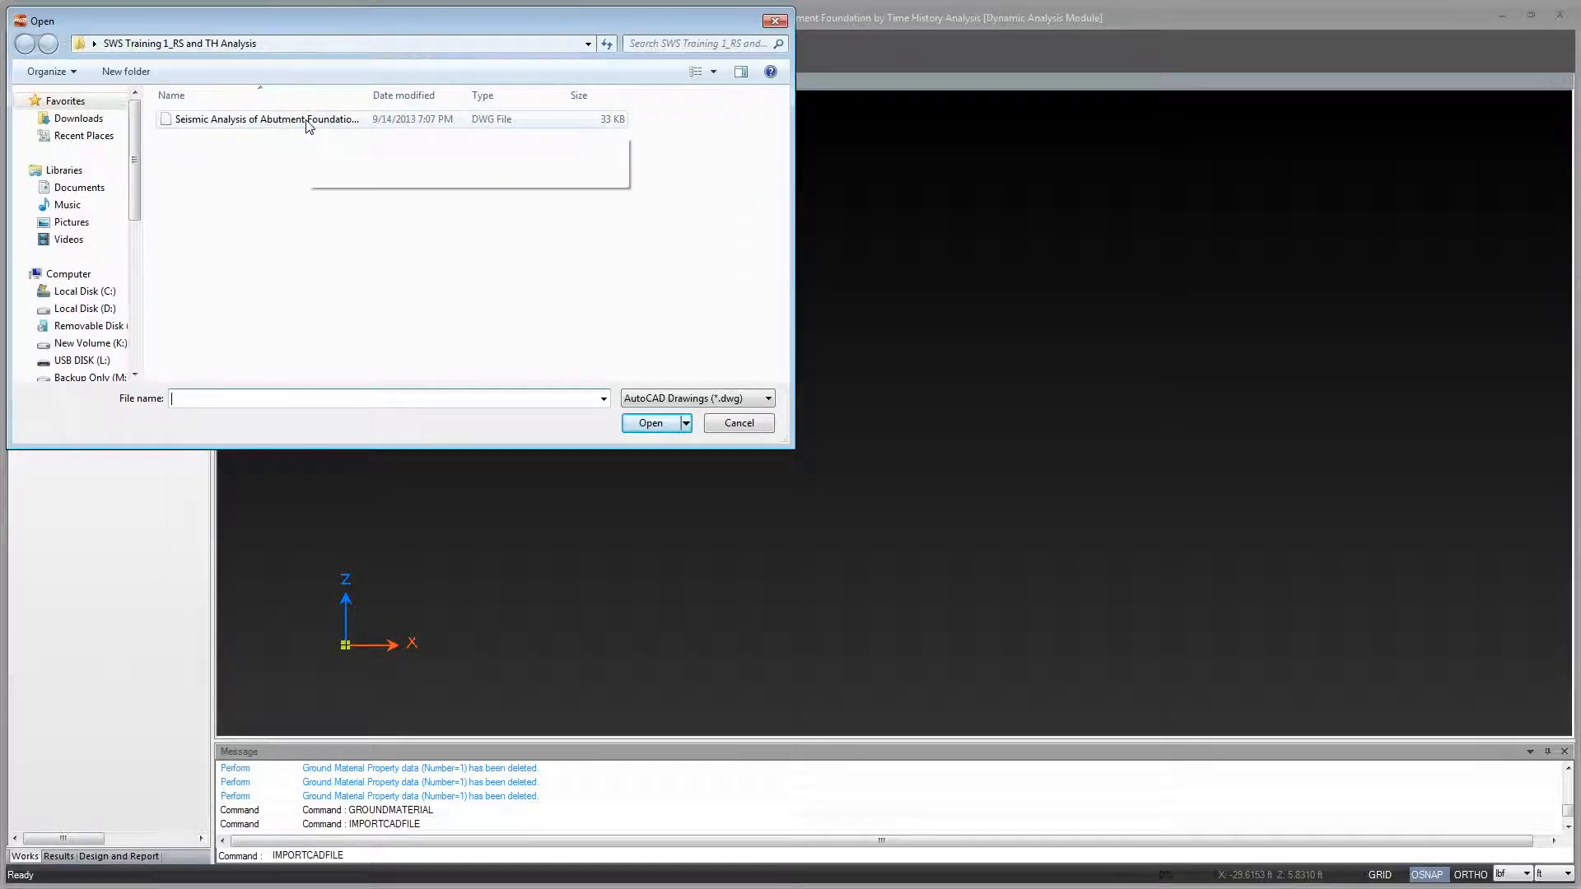
pyautogui.click(403, 122)
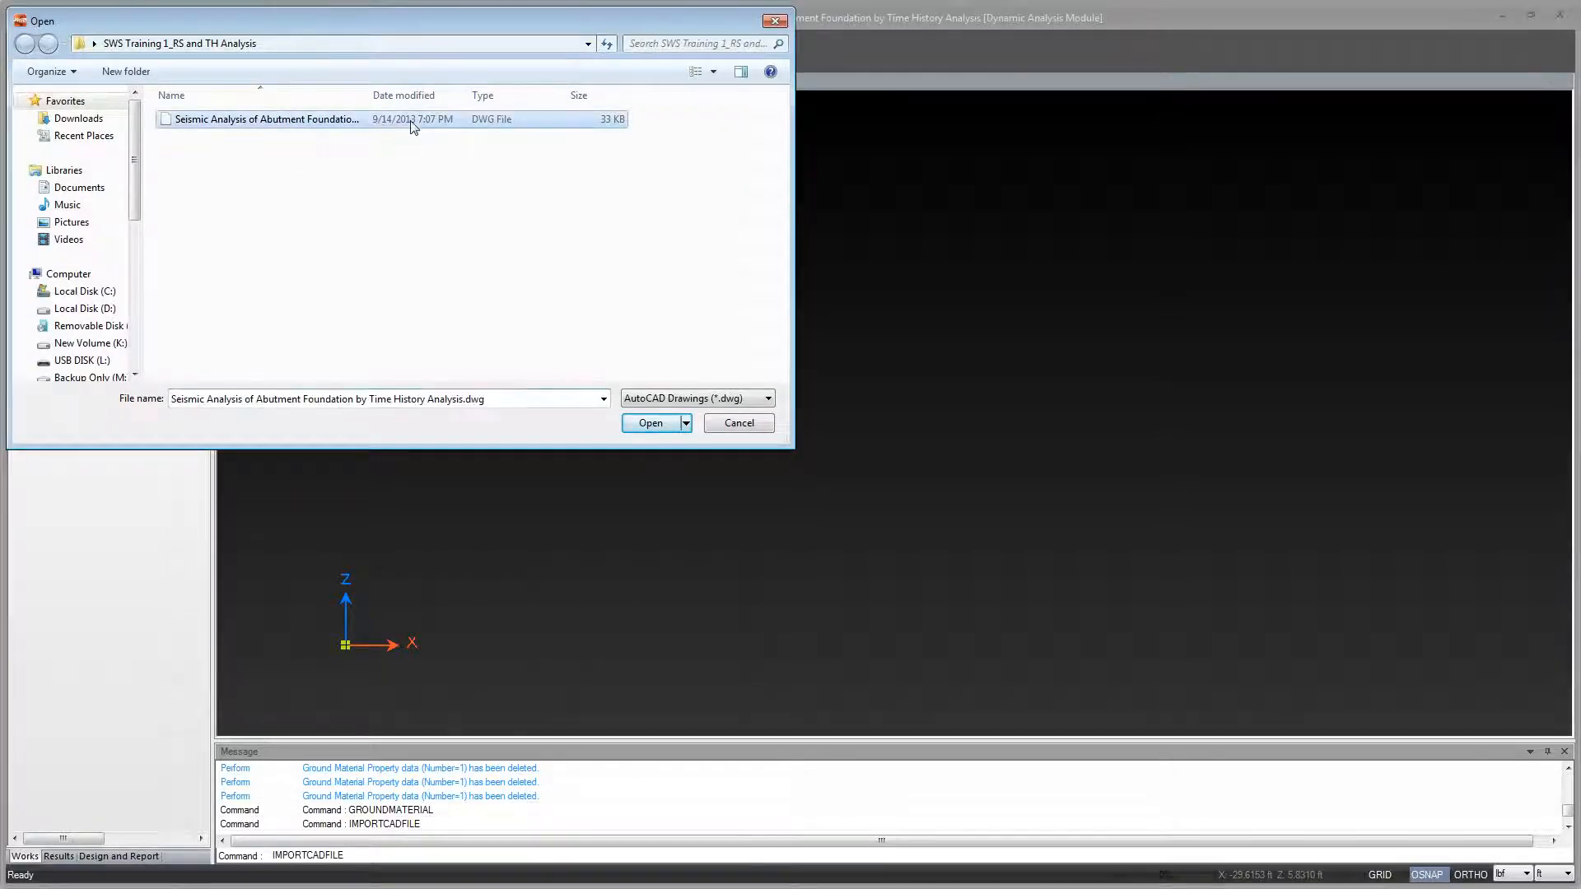
pyautogui.doubleClick(356, 120)
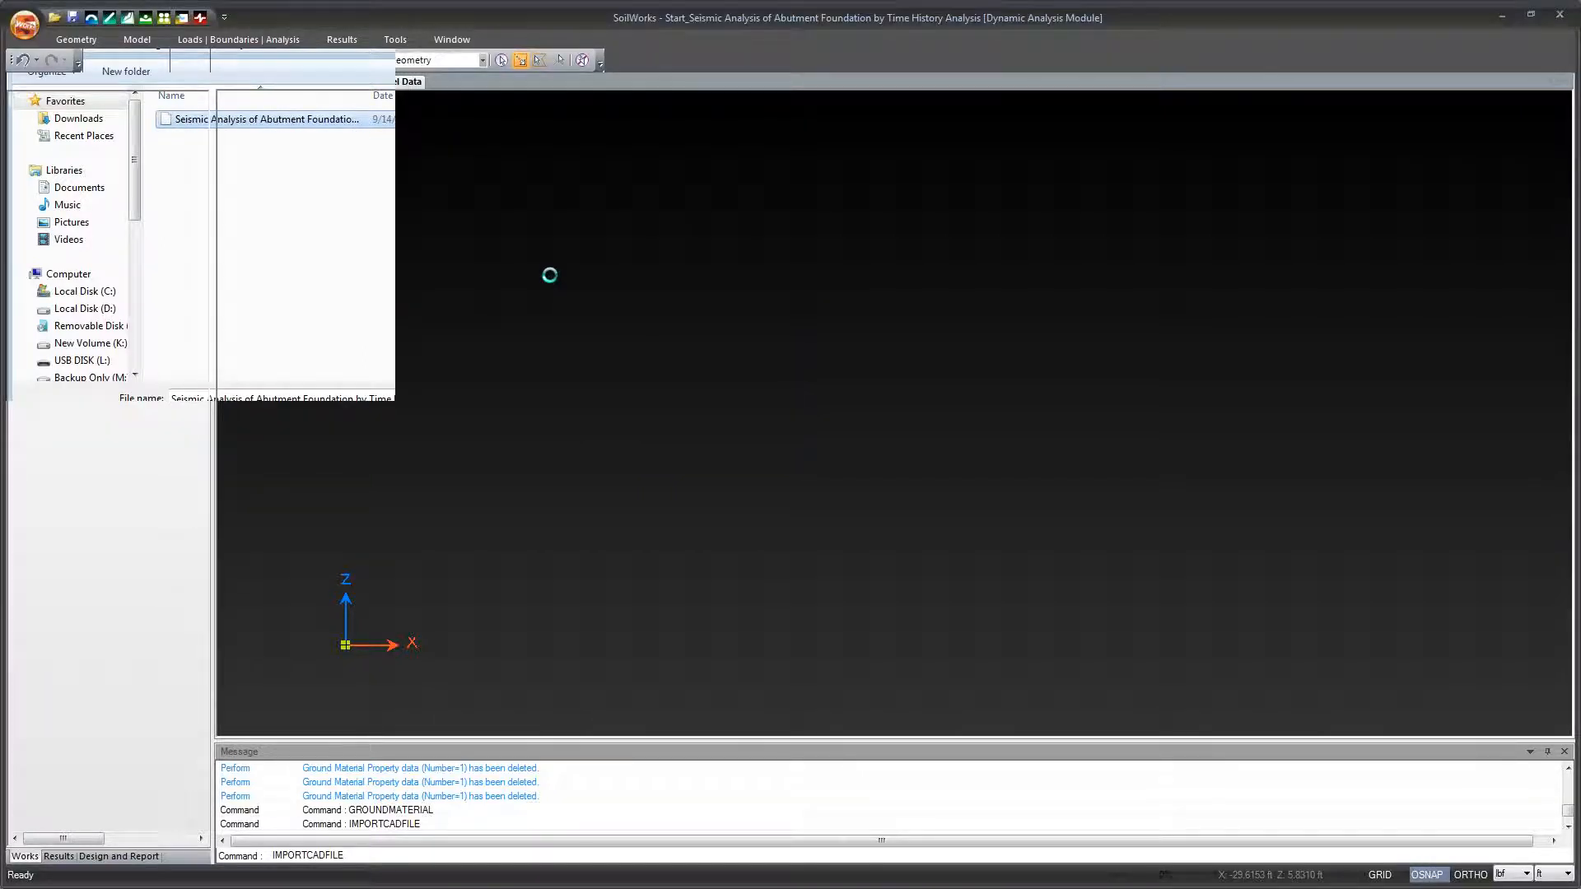
pyautogui.scroll(-1, 577, 412)
pyautogui.scroll(-1, 576, 412)
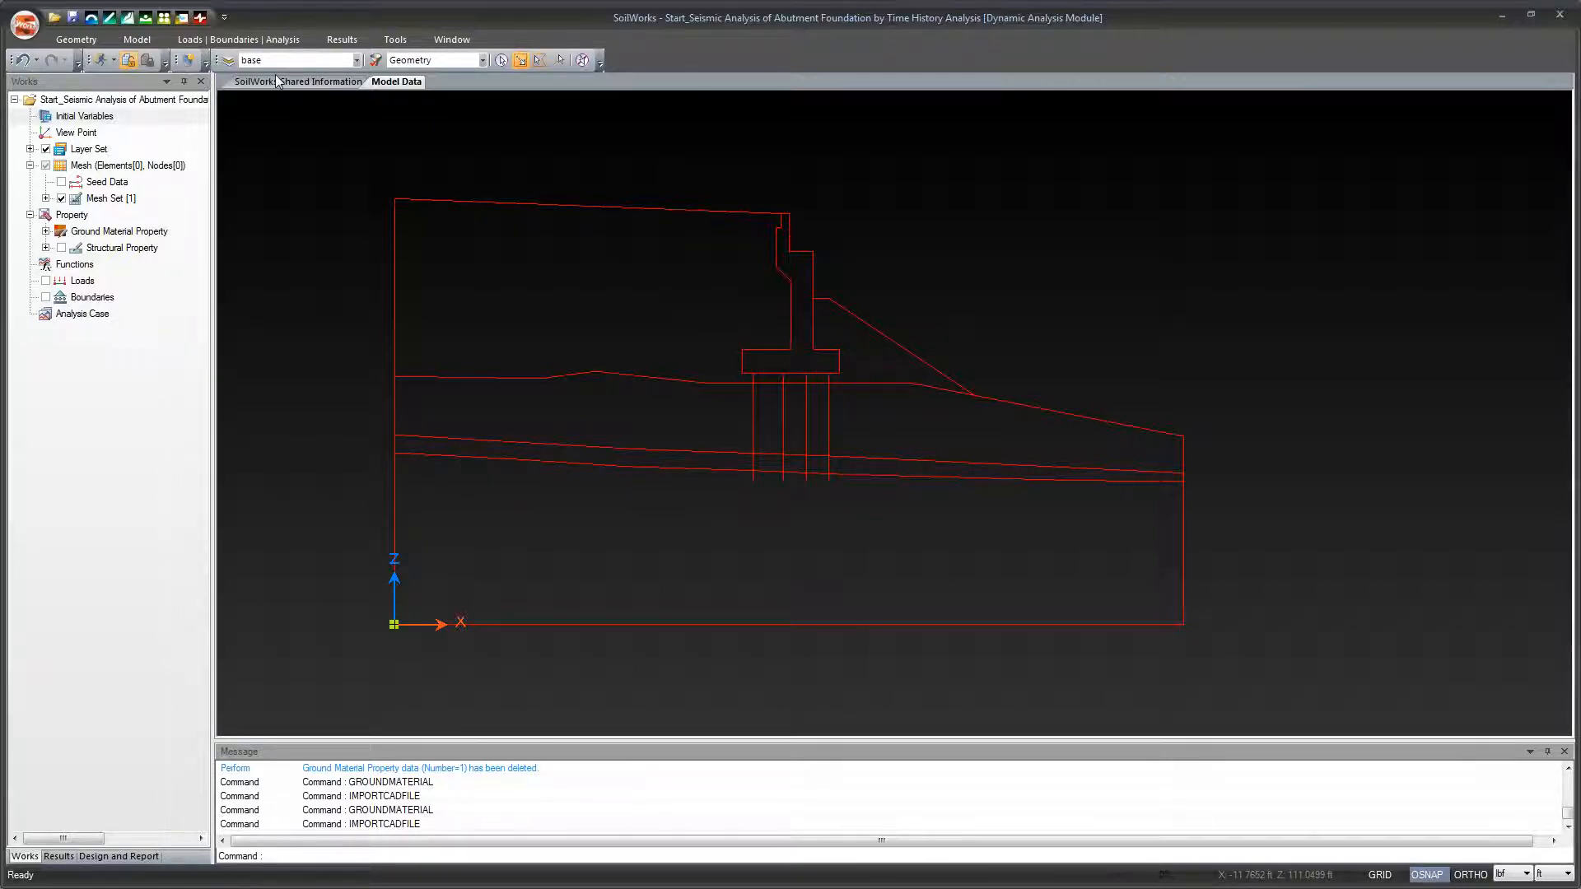
pyautogui.click(59, 40)
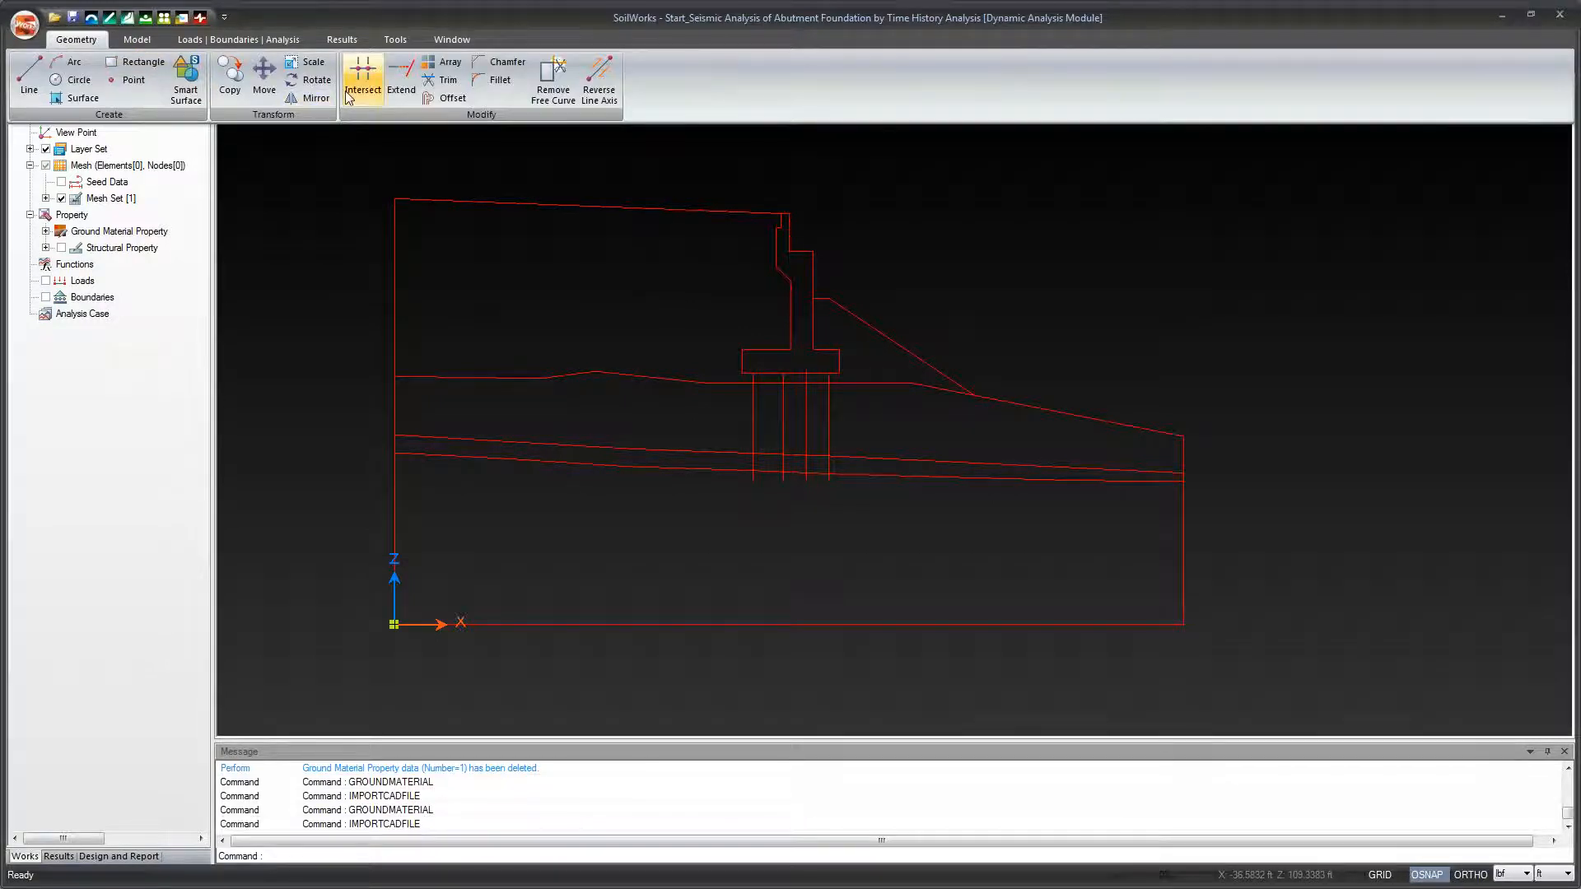
pyautogui.click(304, 65)
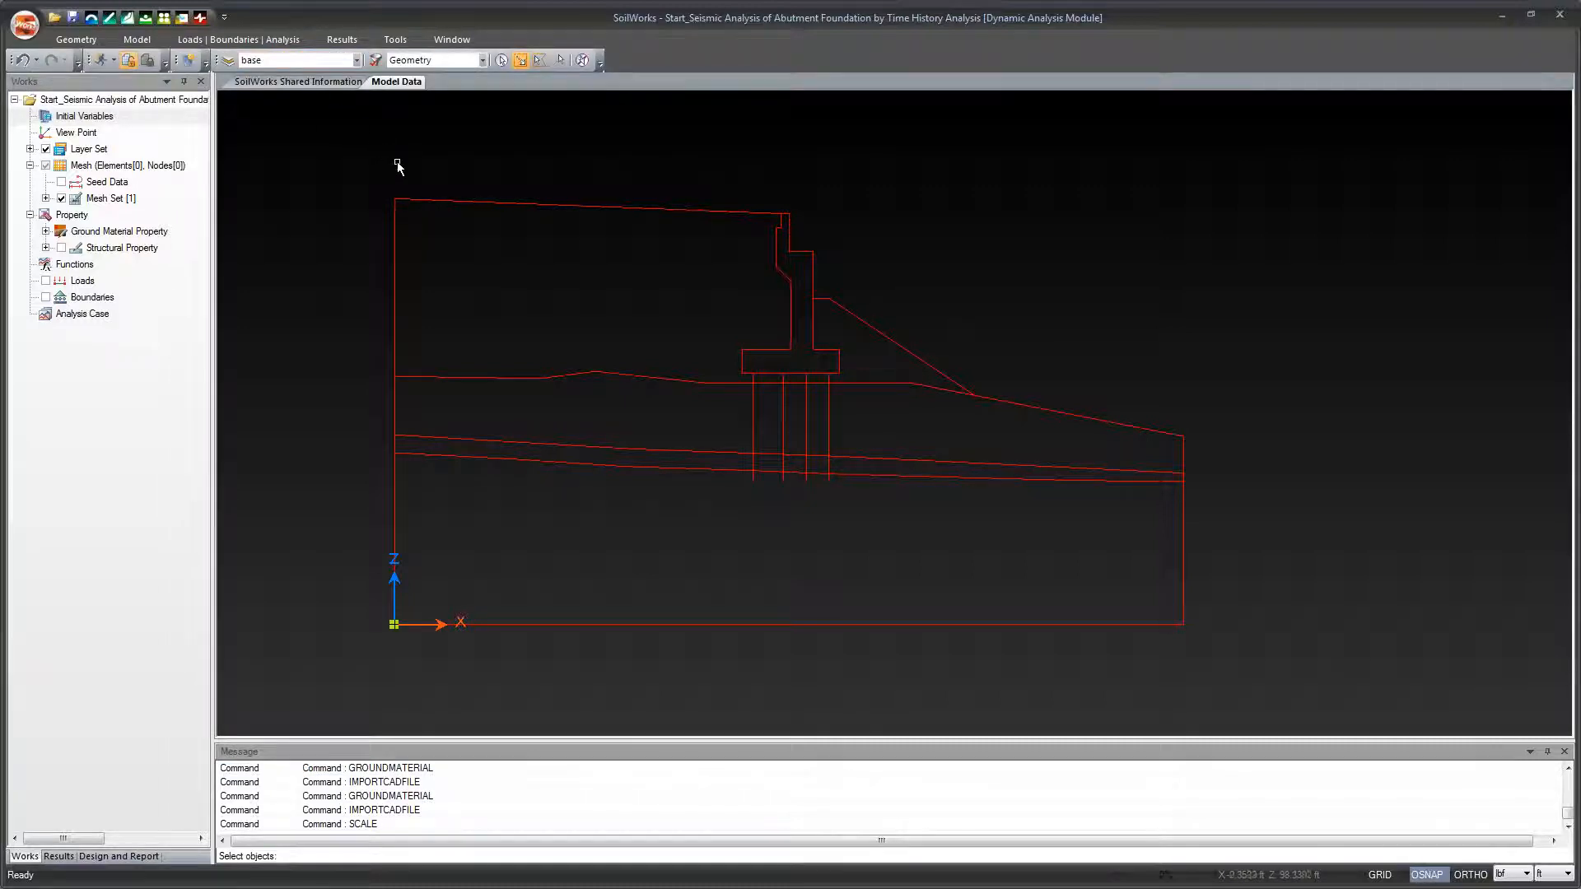
pyautogui.click(348, 179)
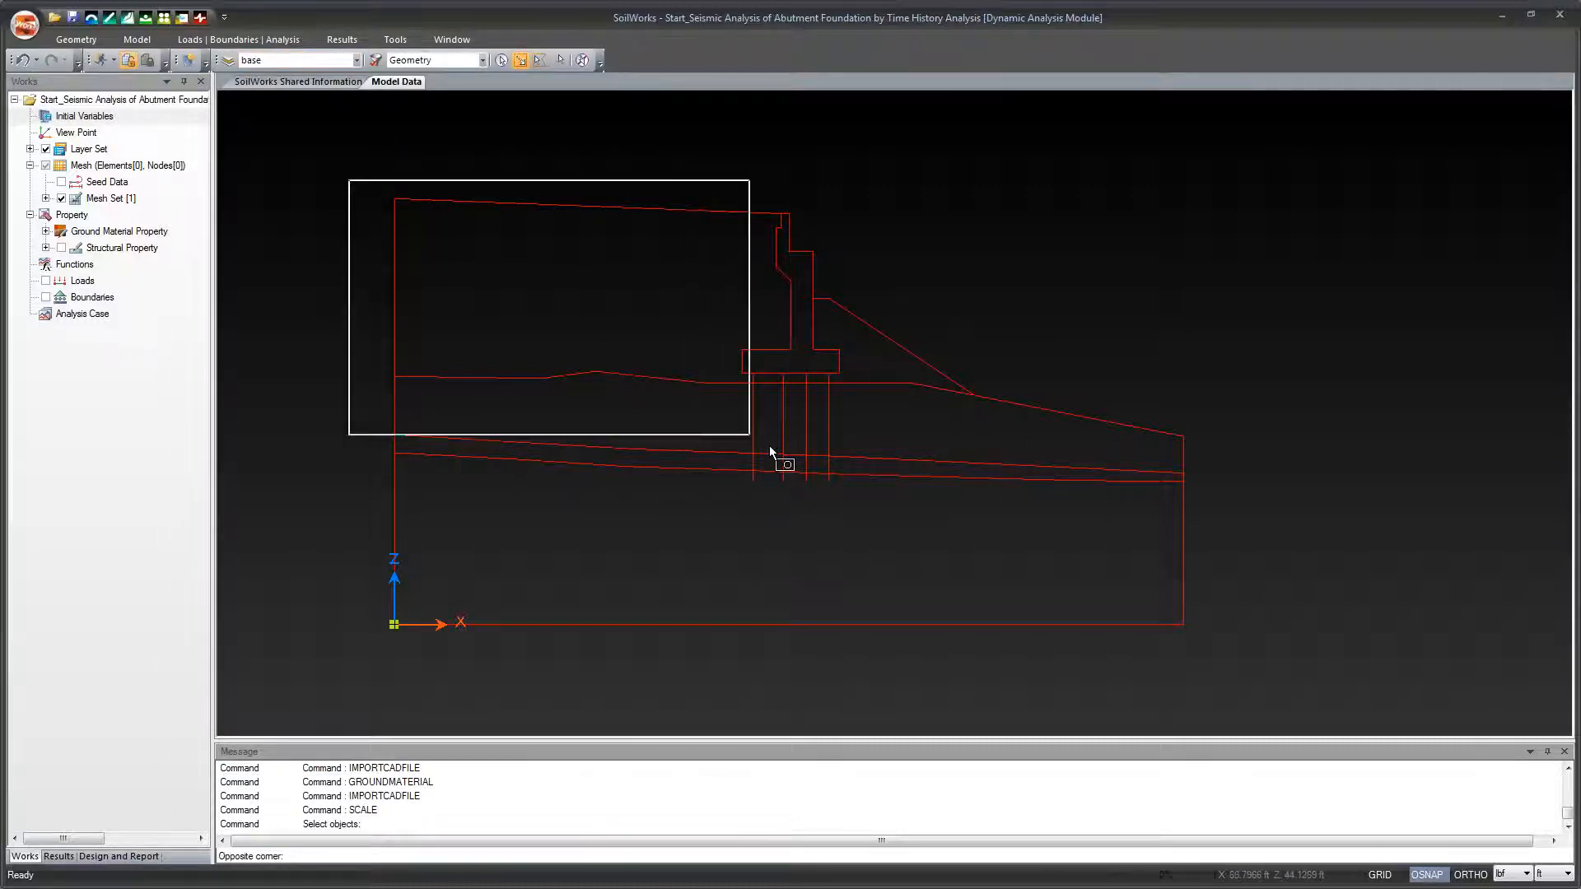
pyautogui.click(1188, 637)
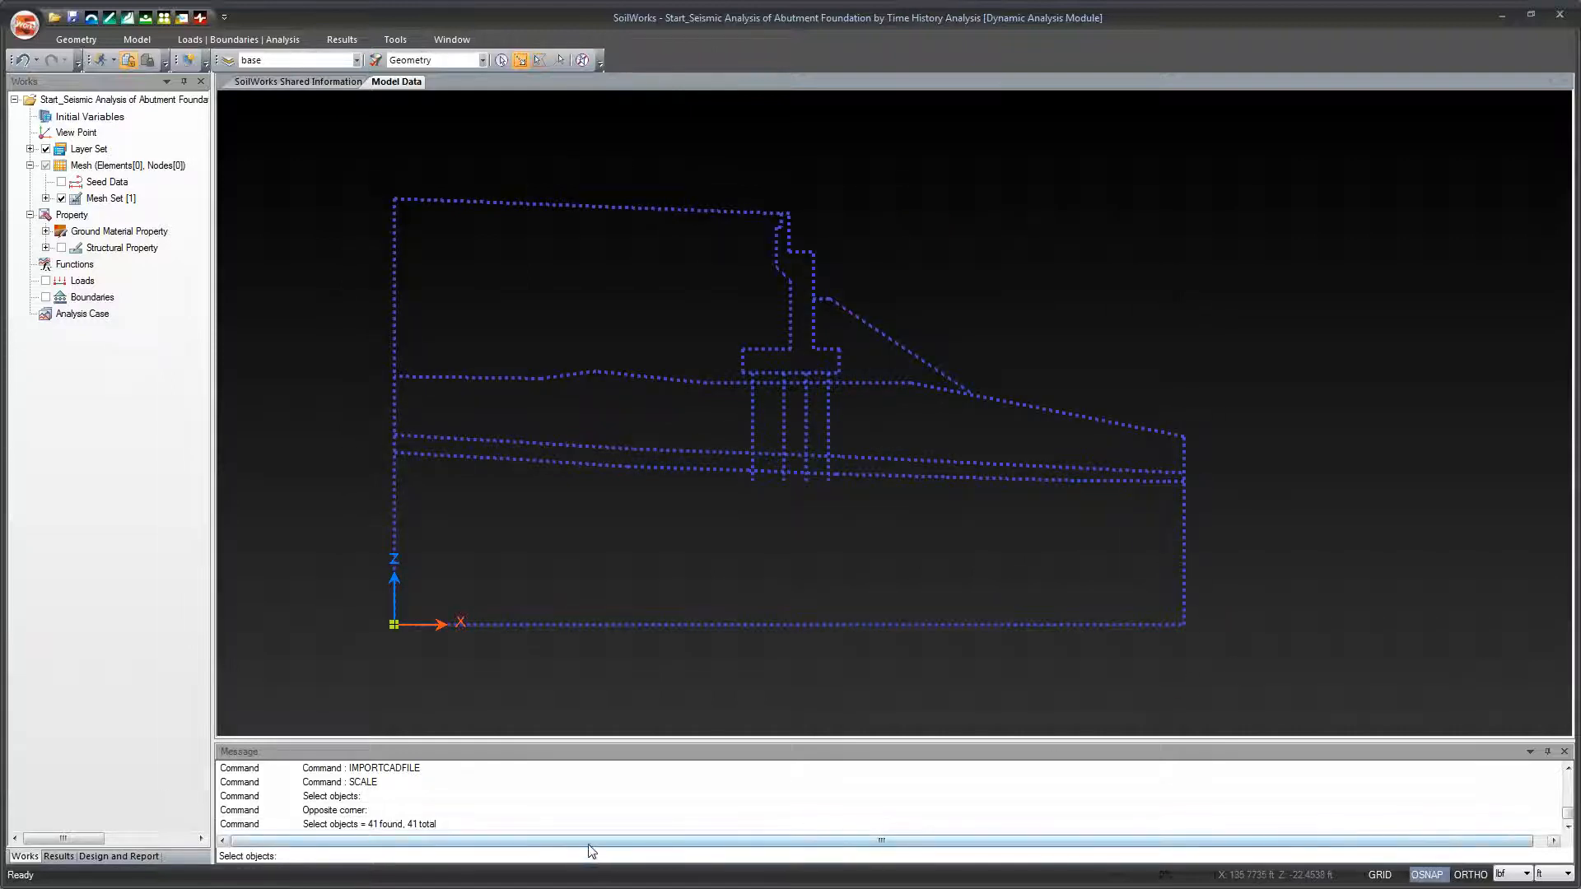
pyautogui.press('Return')
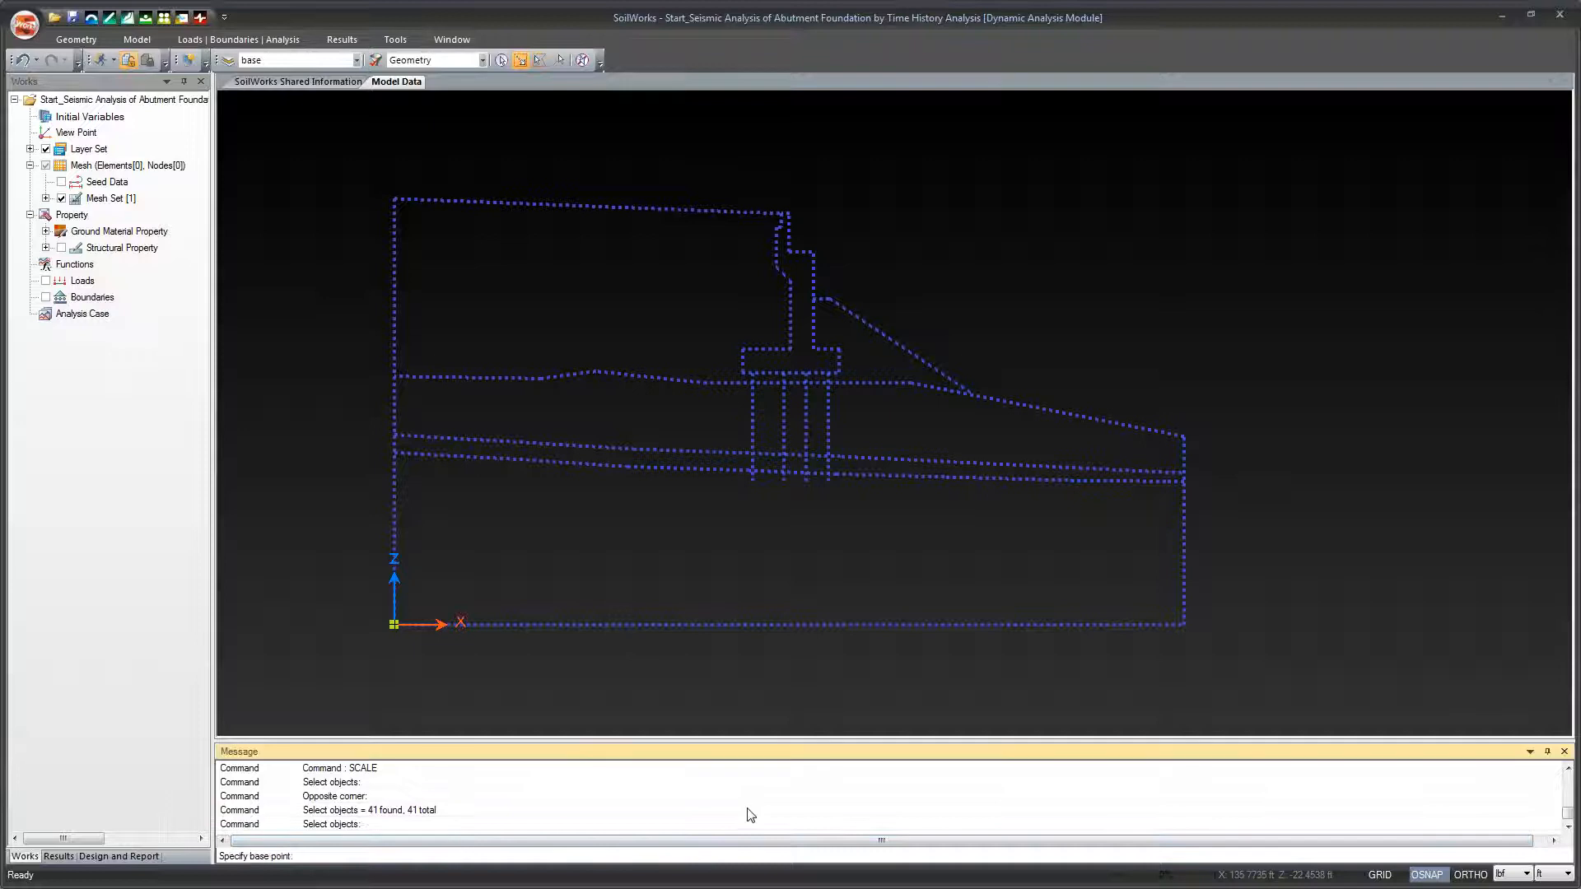
pyautogui.click(394, 624)
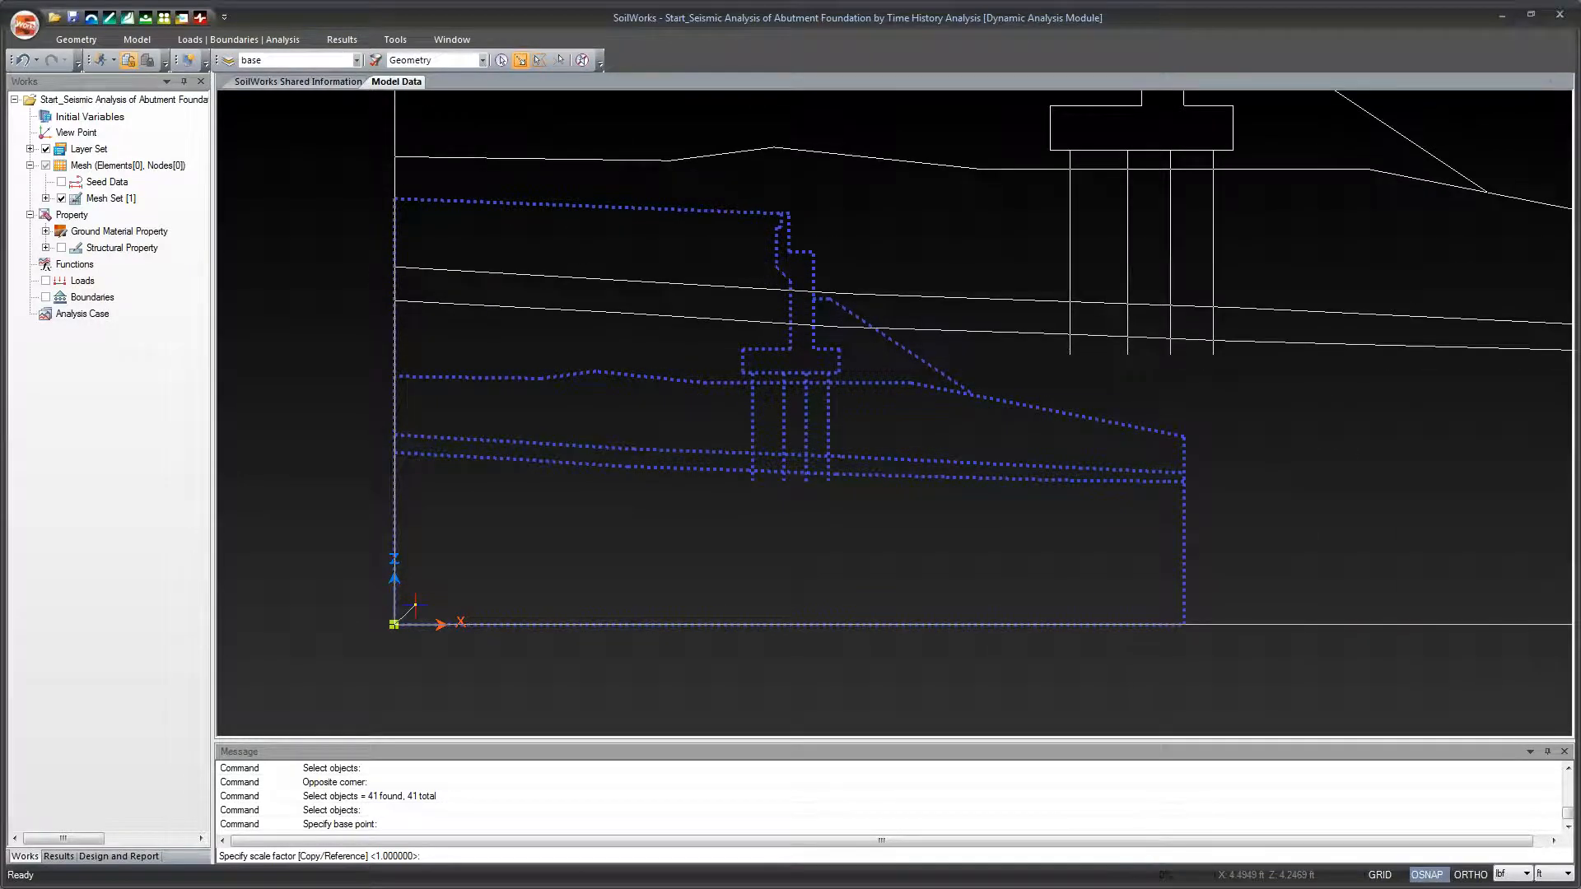
pyautogui.click(438, 855)
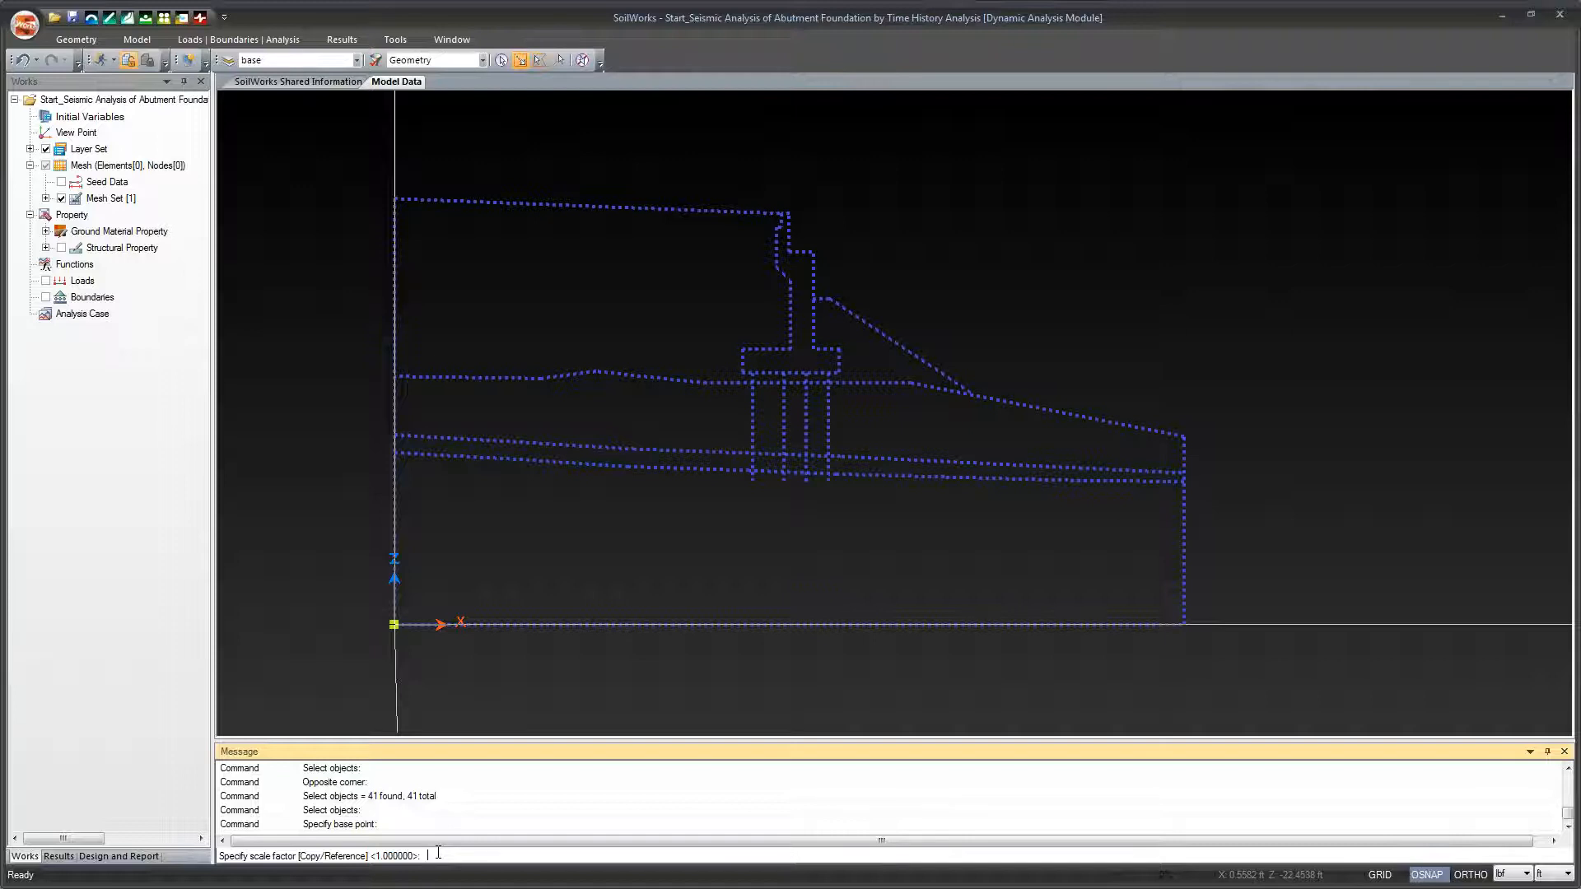
pyautogui.write('2')
pyautogui.press('Escape')
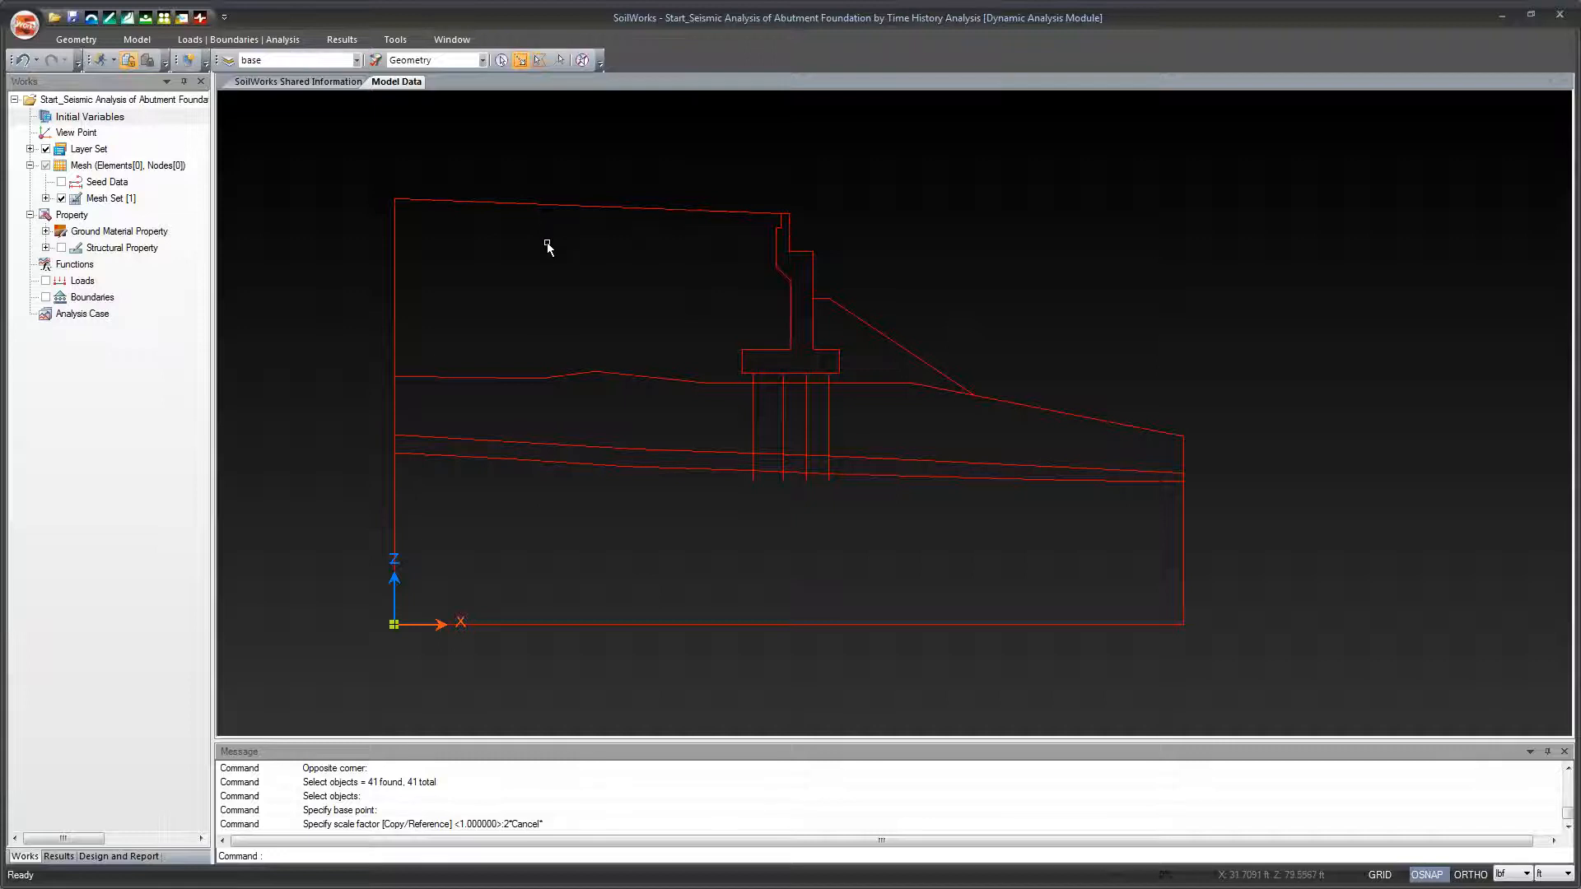
# Open the ground material property definitions and load the Abutment material's parameters.
pyautogui.click(144, 46)
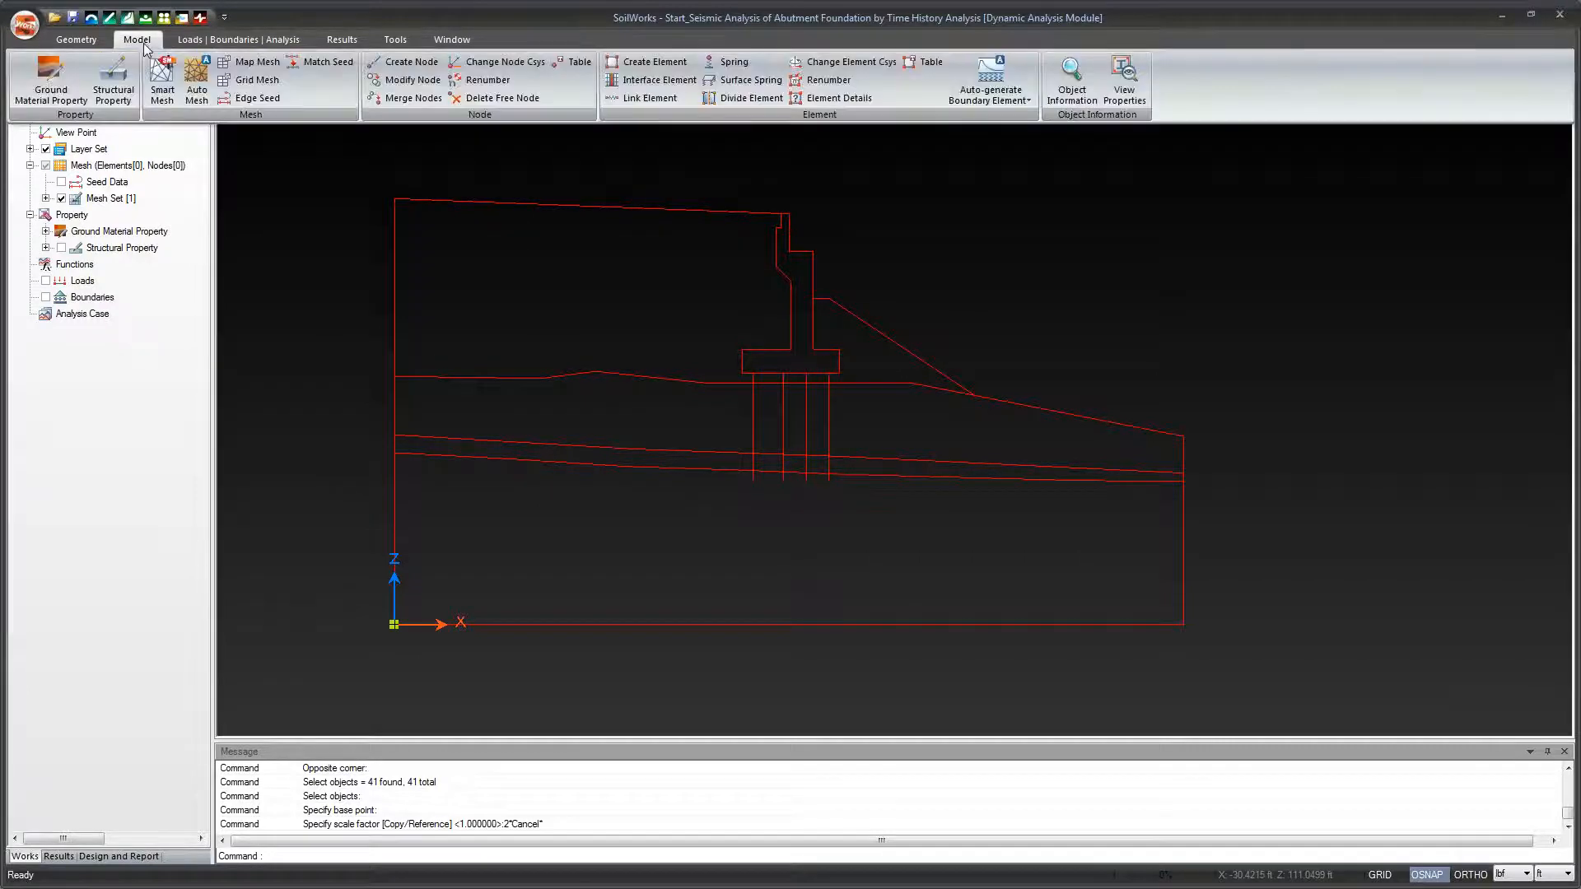
pyautogui.click(58, 85)
pyautogui.moveTo(114, 64); pyautogui.dragTo(583, 183)
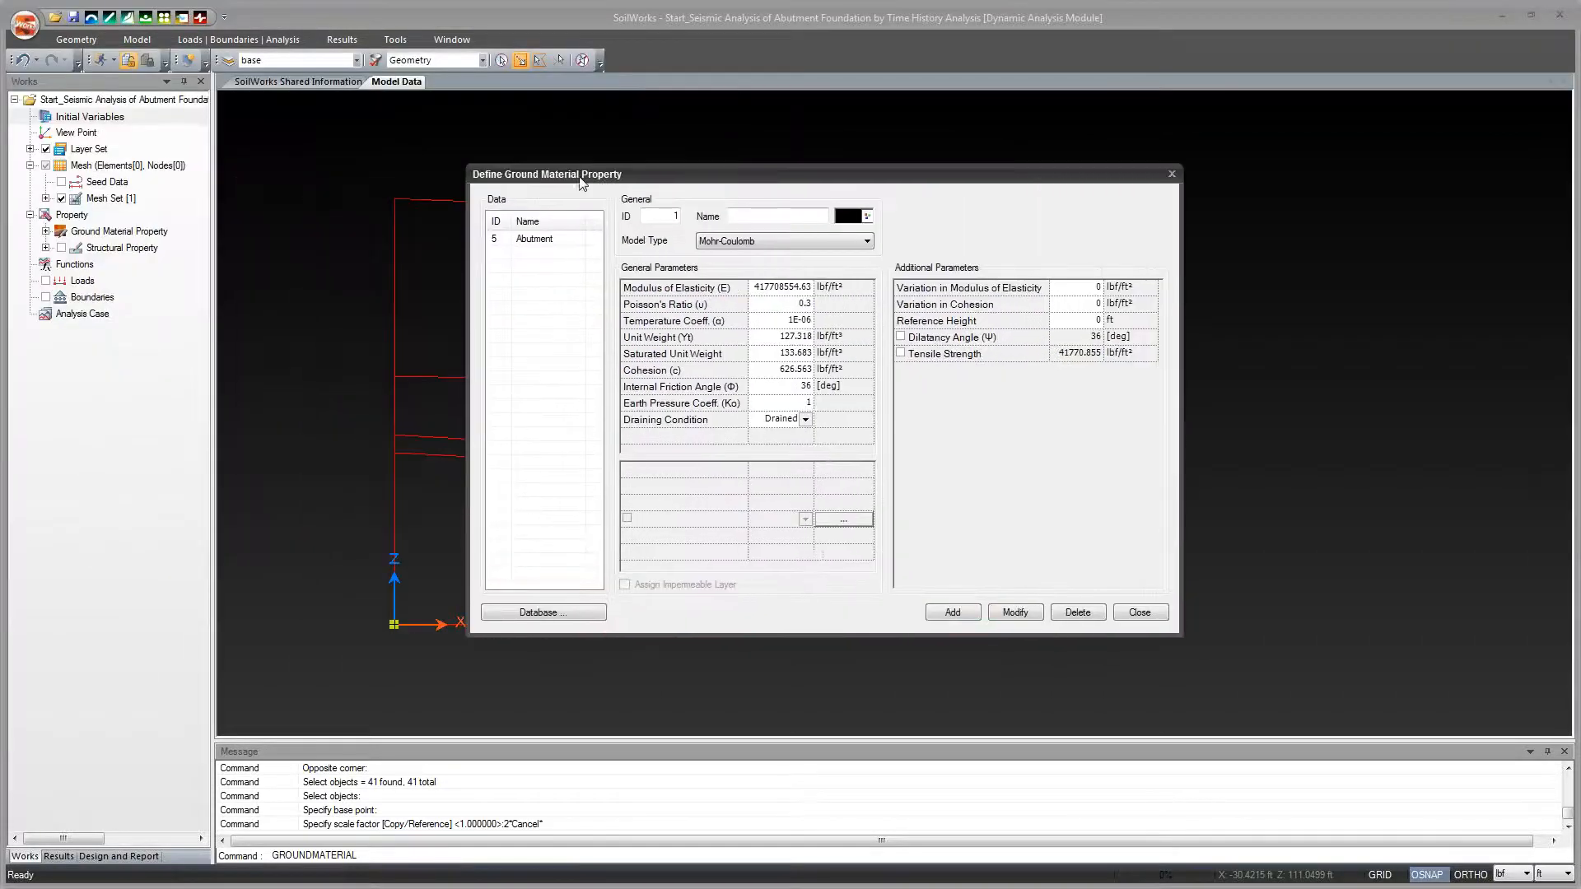
pyautogui.click(560, 240)
pyautogui.click(560, 241)
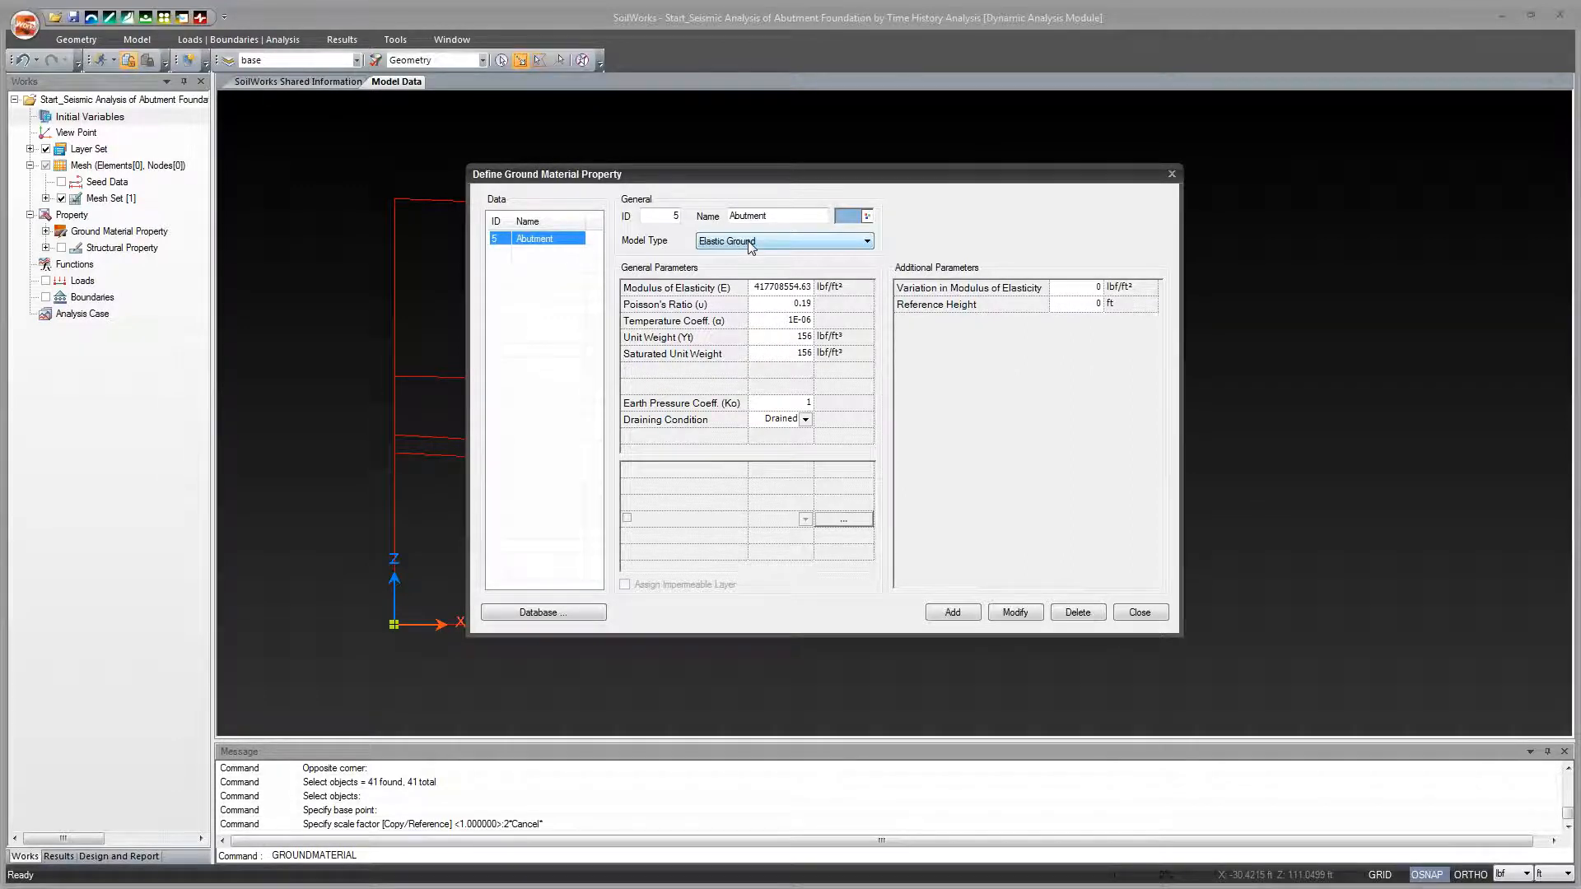
# Switch the Abutment material's model type to Mohr-Coulomb.
pyautogui.click(867, 242)
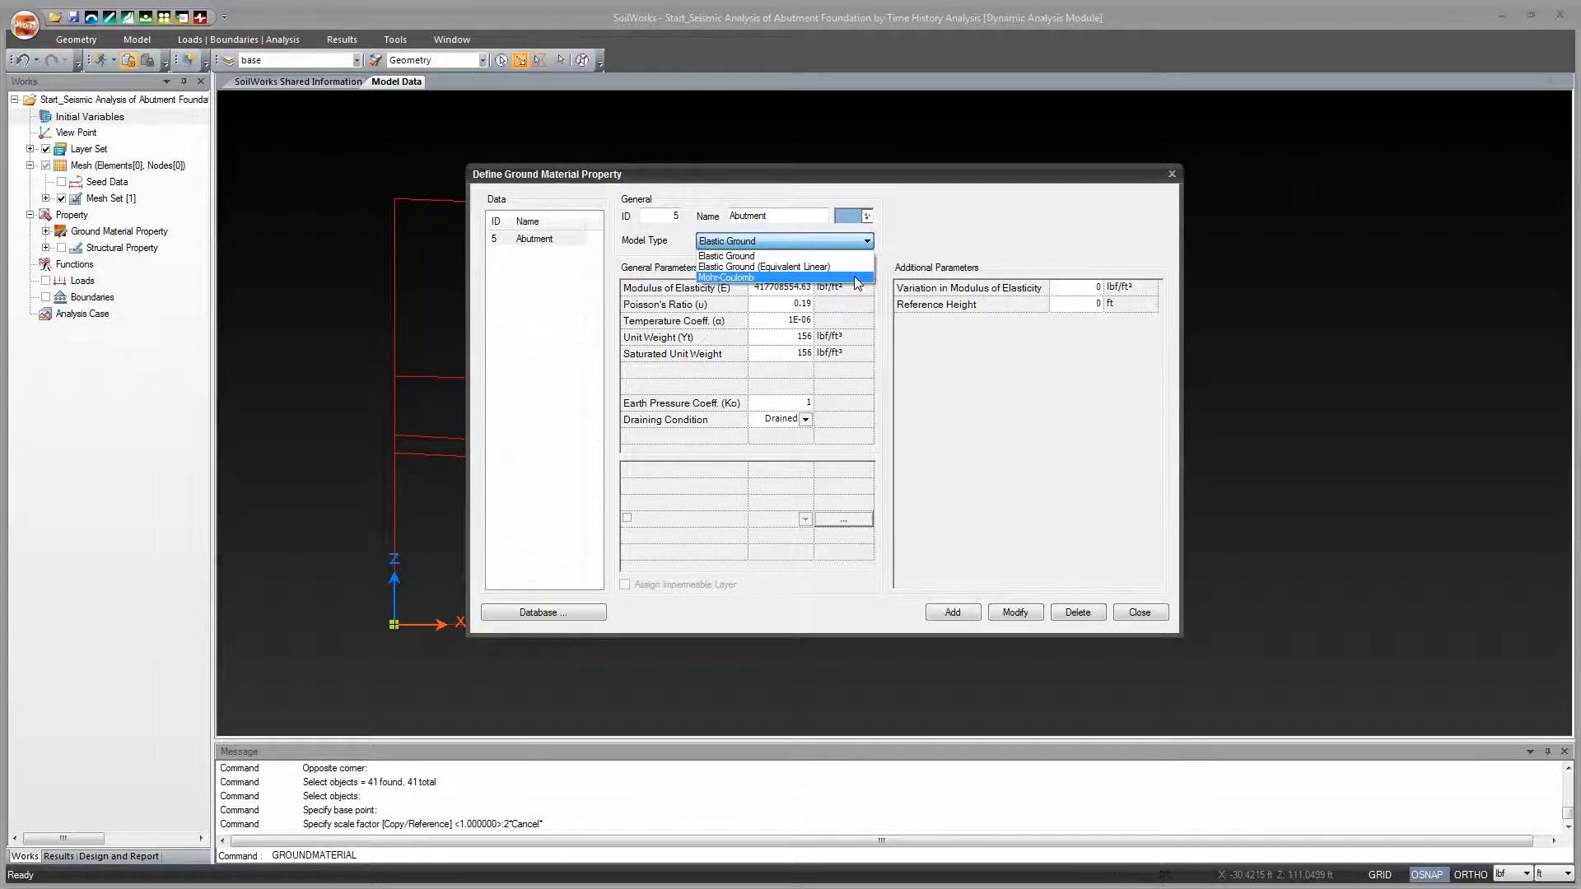
pyautogui.click(902, 244)
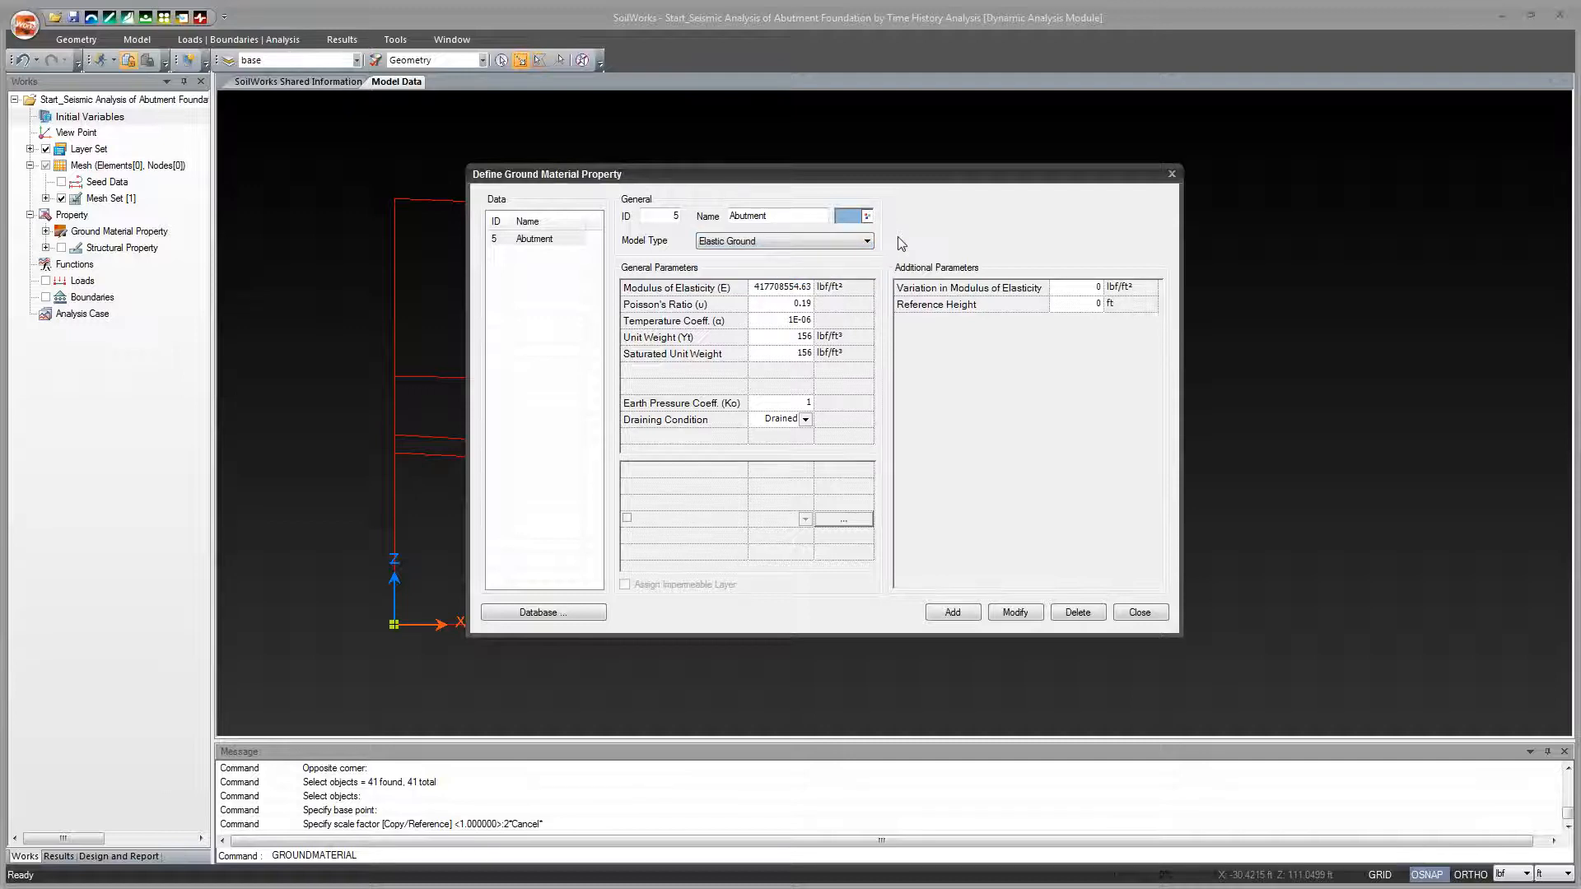
pyautogui.moveTo(866, 177); pyautogui.dragTo(847, 177)
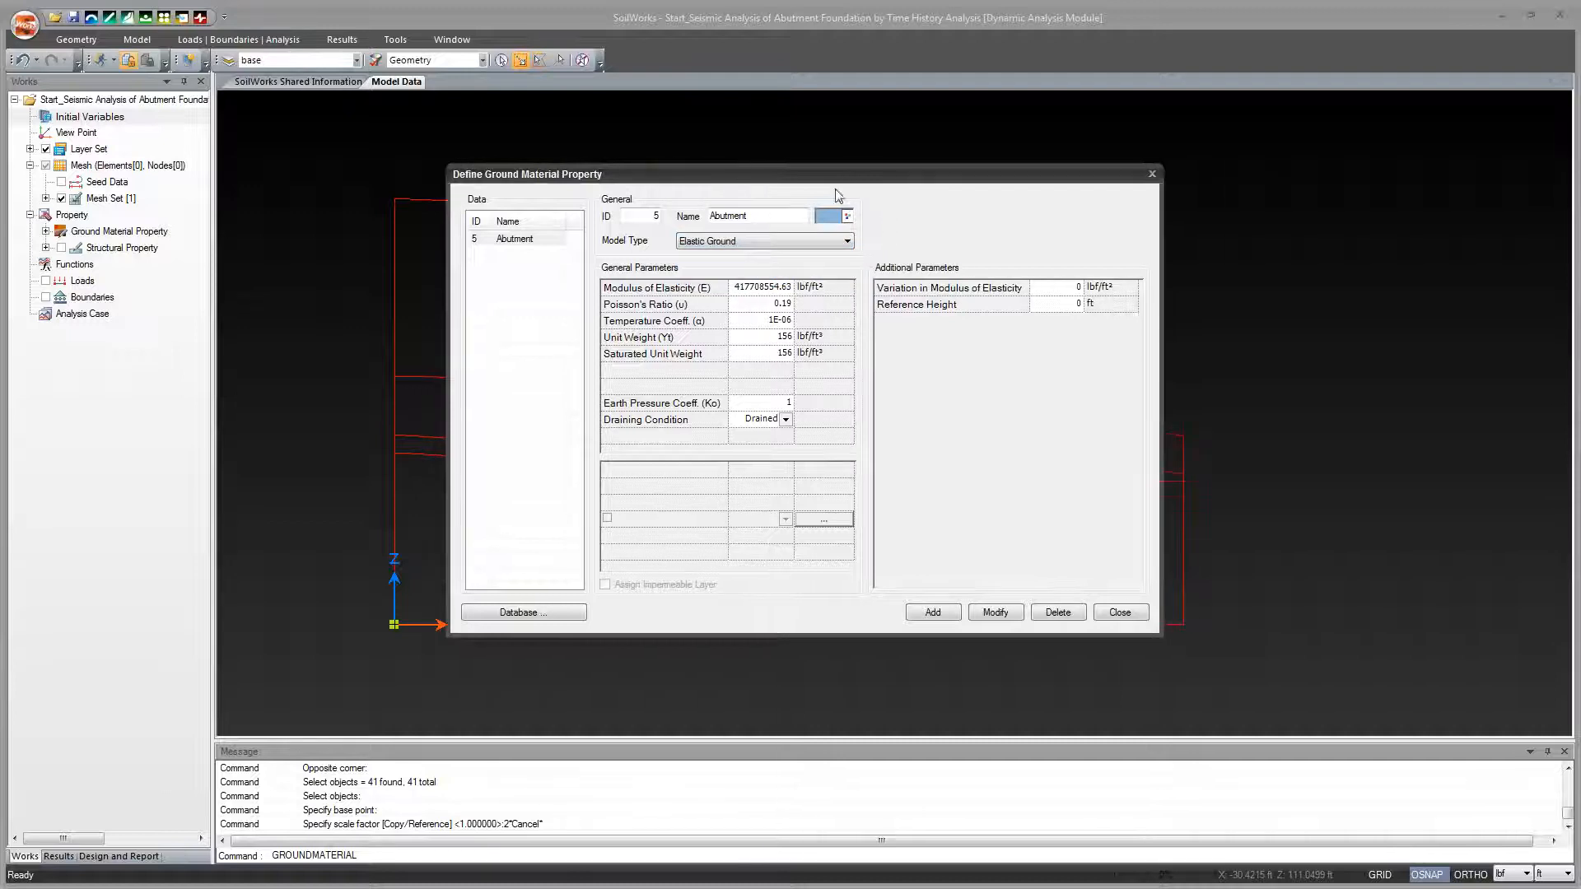
pyautogui.click(803, 243)
pyautogui.click(832, 262)
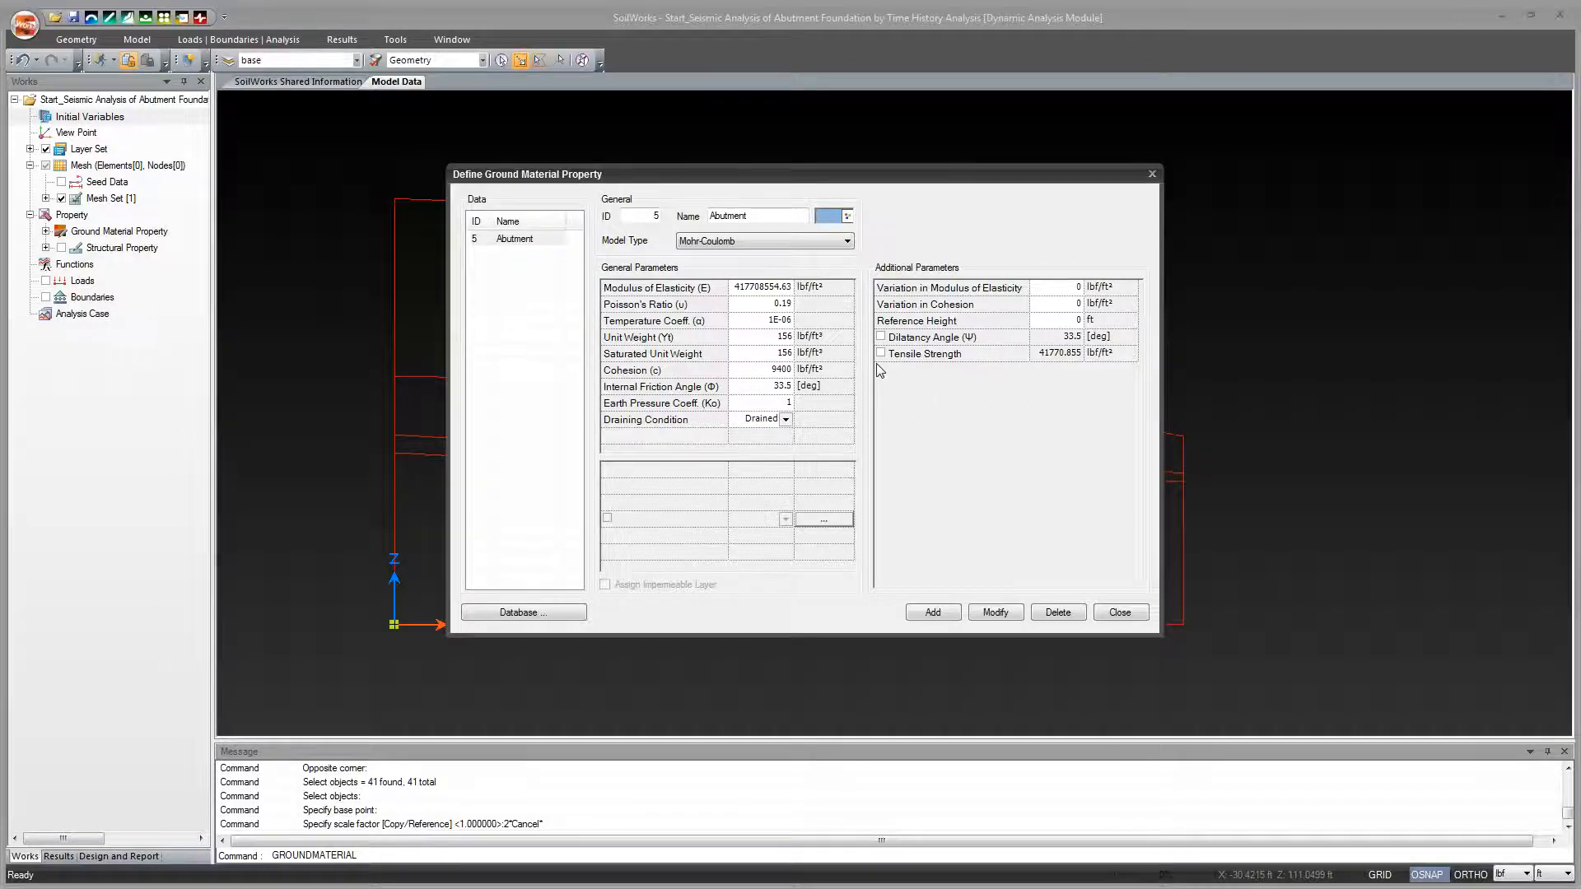
# Open the ground material database, browse its rock types, and load the 5.1 Schist#1-Dynamic Characteristics set.
pyautogui.click(557, 611)
pyautogui.moveTo(1384, 168); pyautogui.dragTo(773, 217)
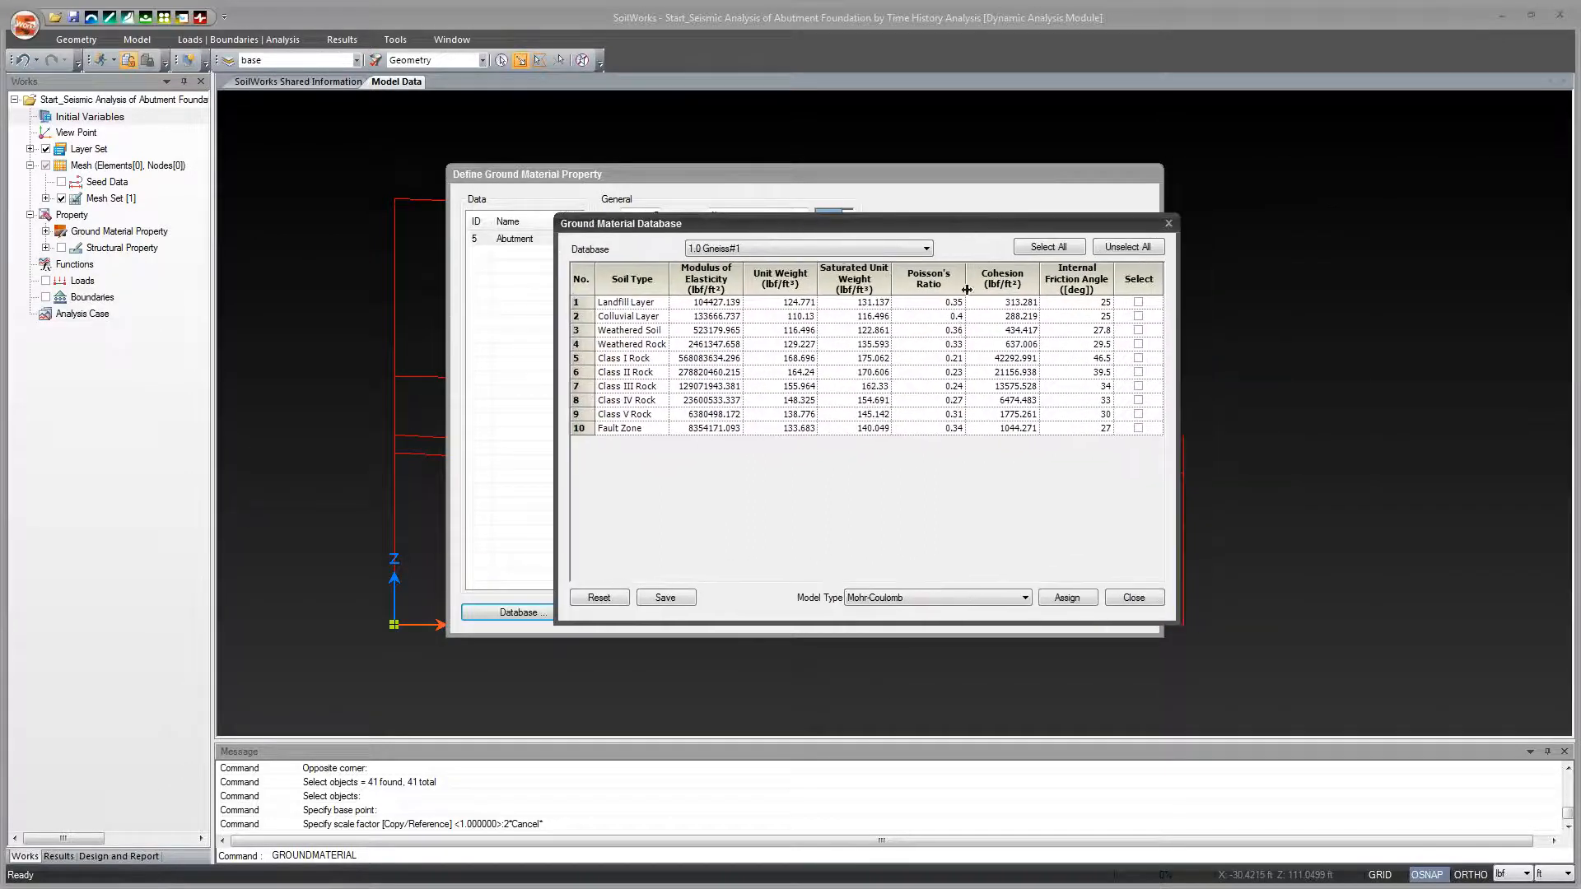
pyautogui.click(922, 248)
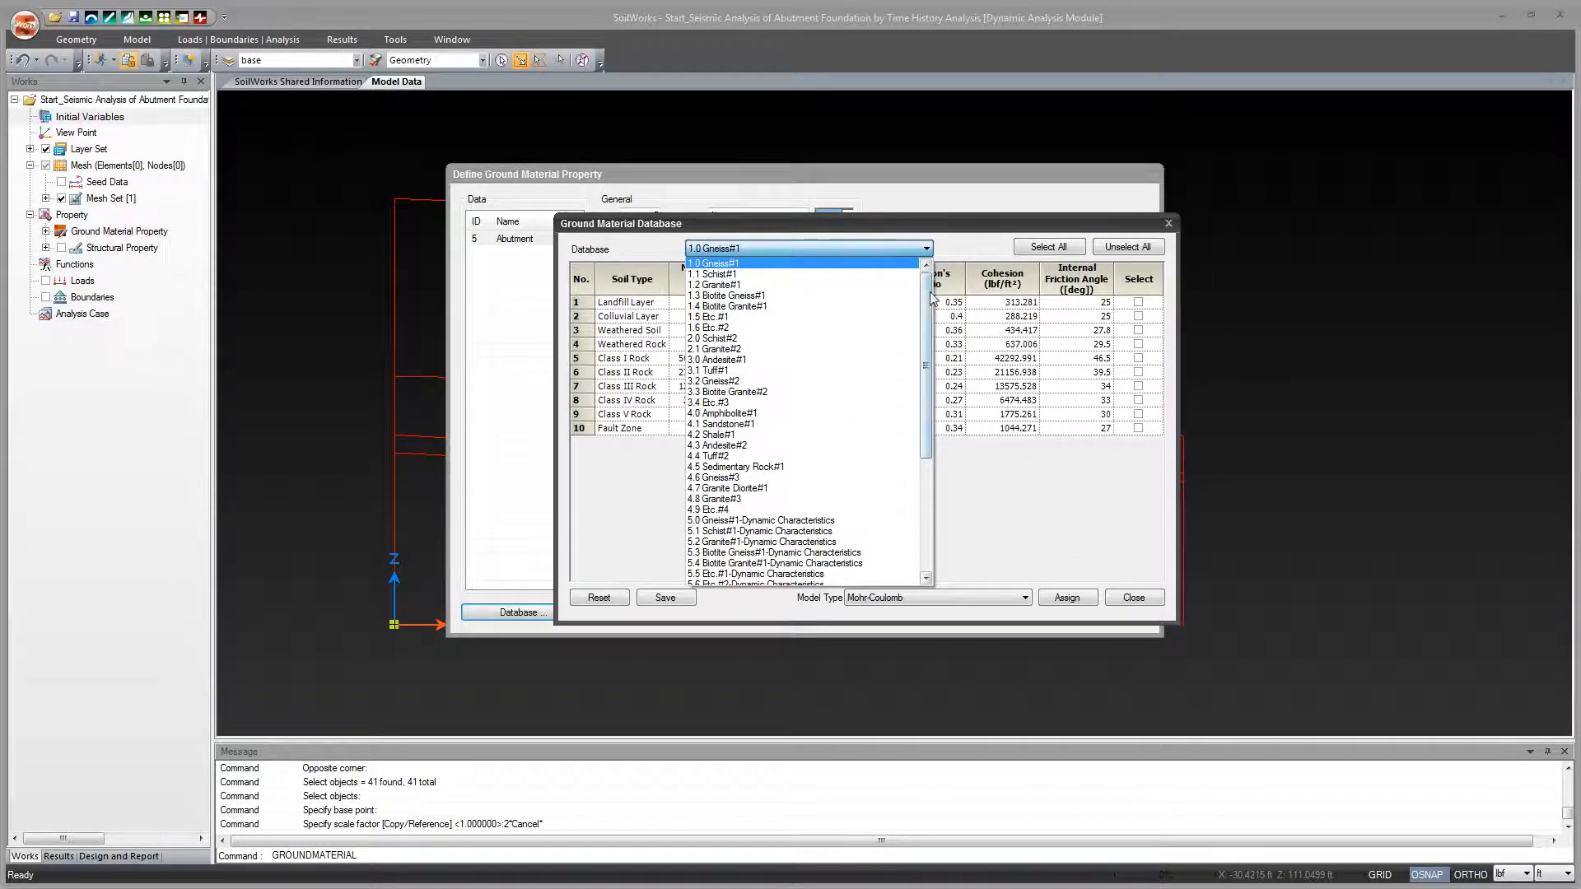
pyautogui.moveTo(930, 298)
pyautogui.mouseDown()
pyautogui.moveTo(931, 394)
pyautogui.moveTo(931, 290)
pyautogui.mouseUp()
pyautogui.moveTo(930, 294); pyautogui.dragTo(948, 413)
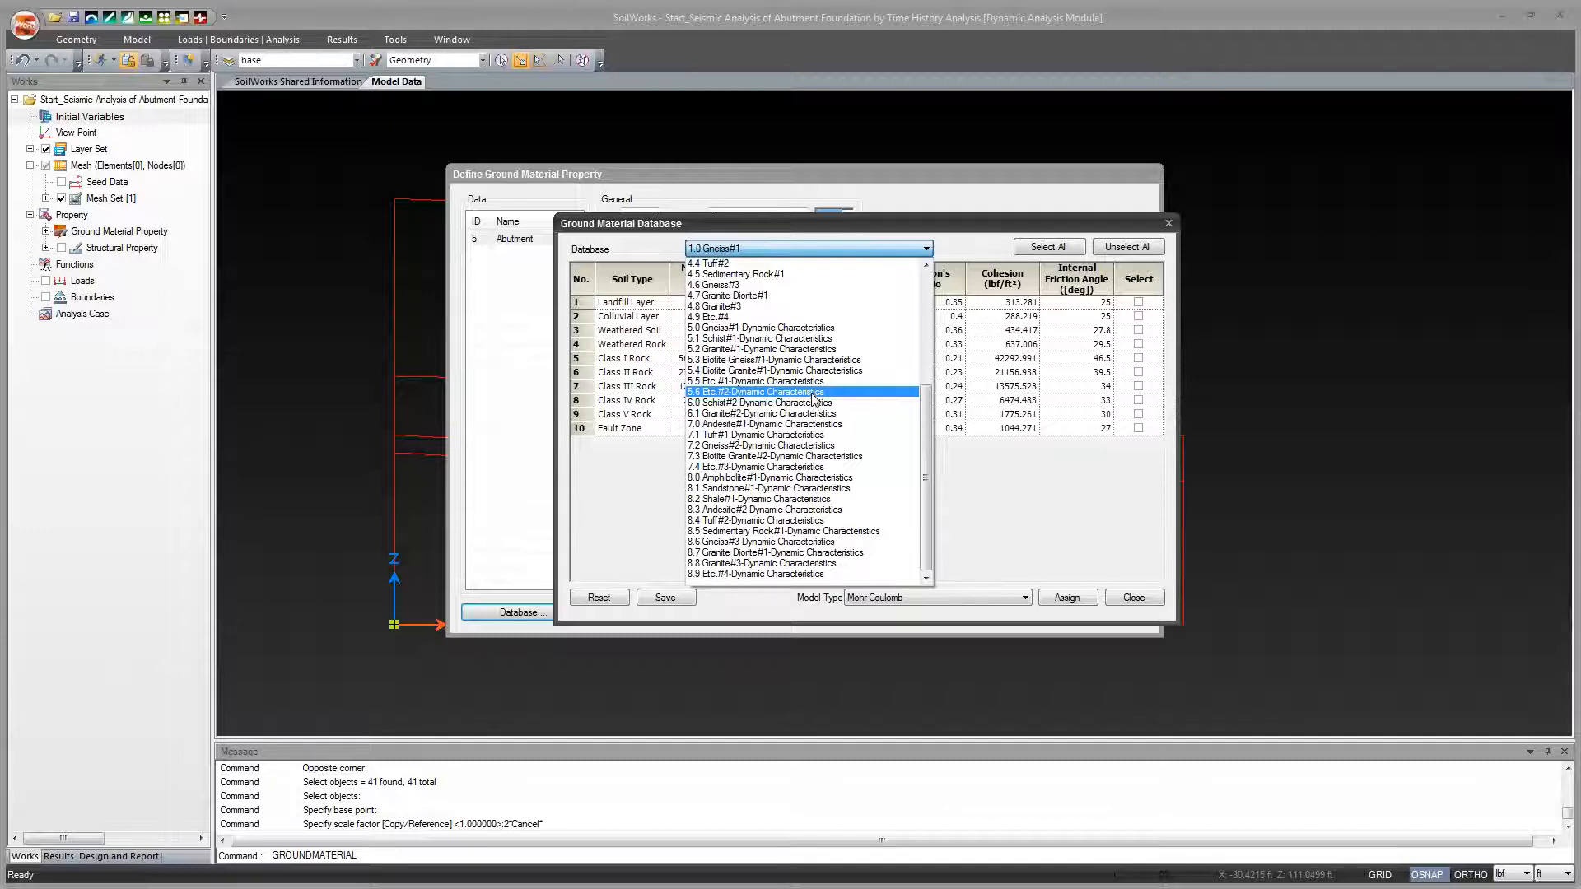
pyautogui.click(779, 350)
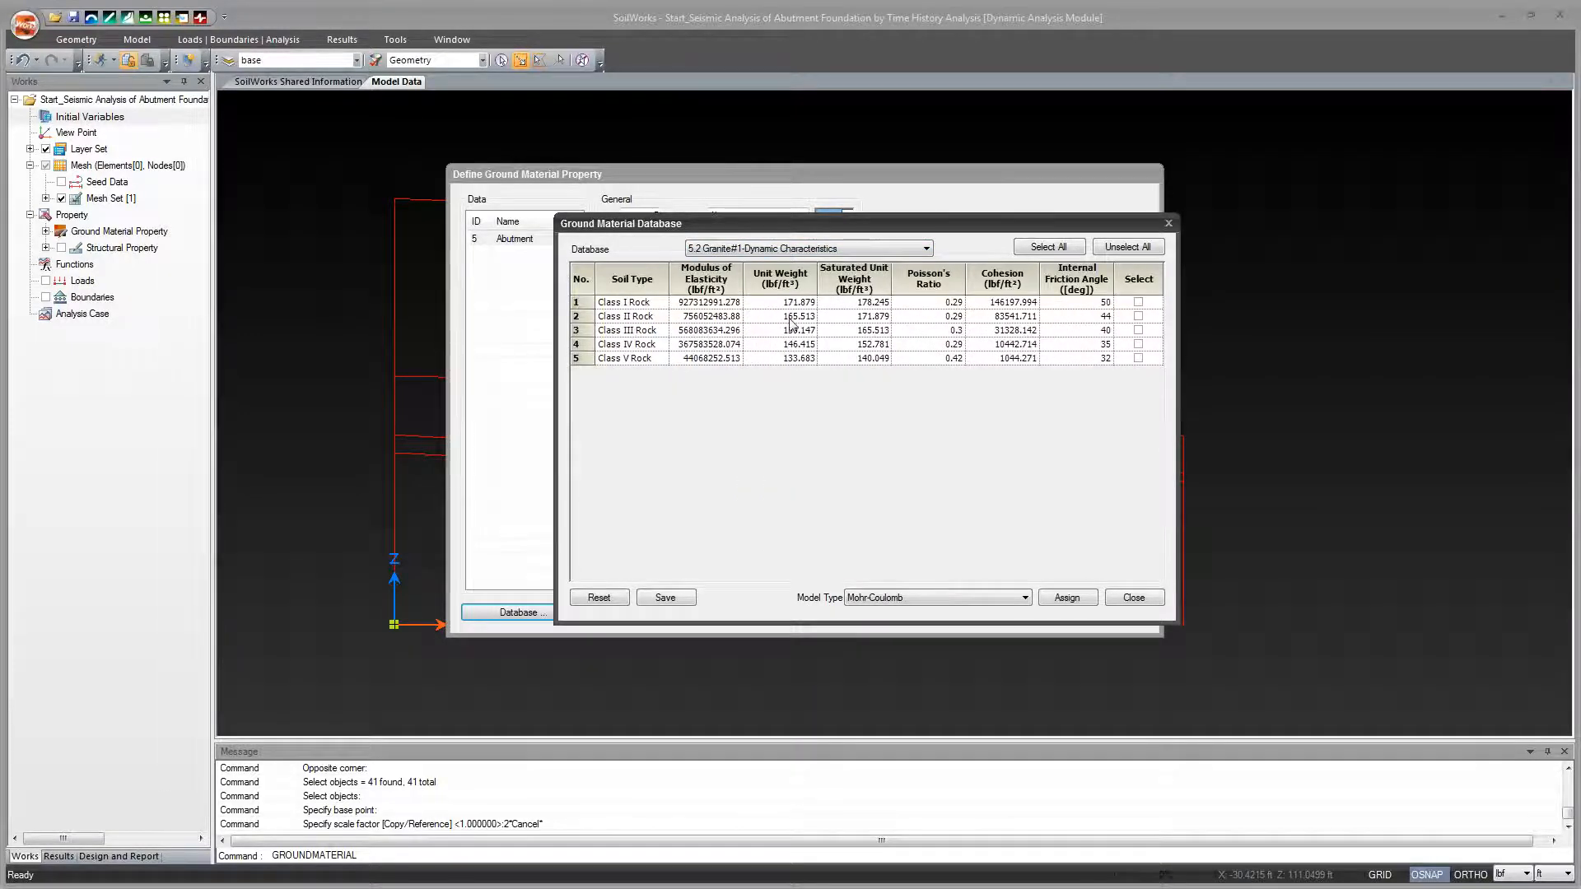
pyautogui.click(921, 251)
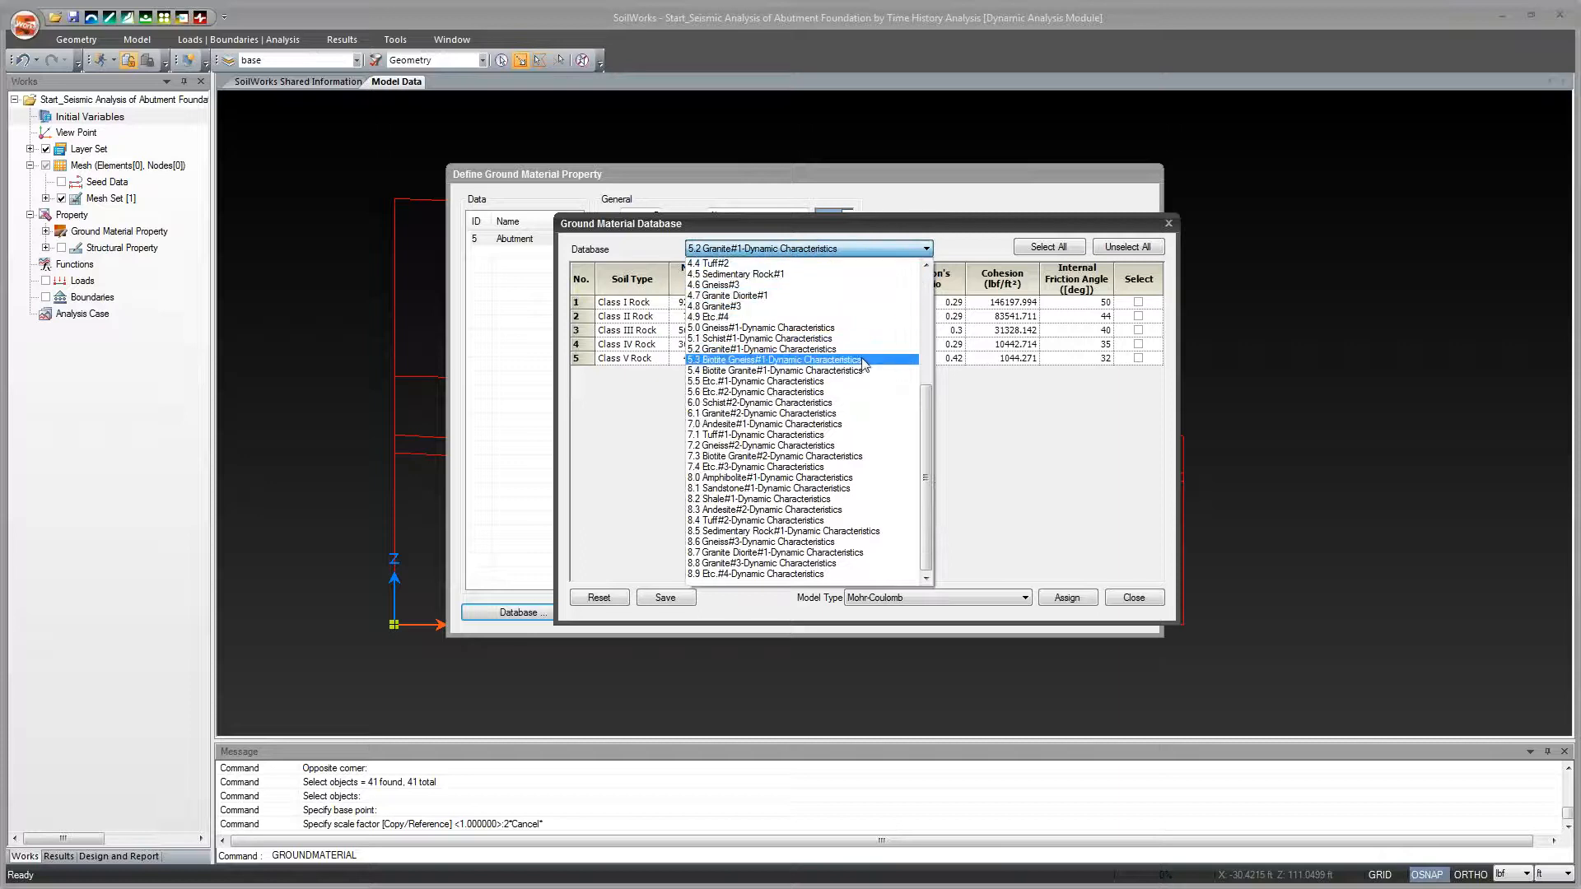
pyautogui.click(824, 338)
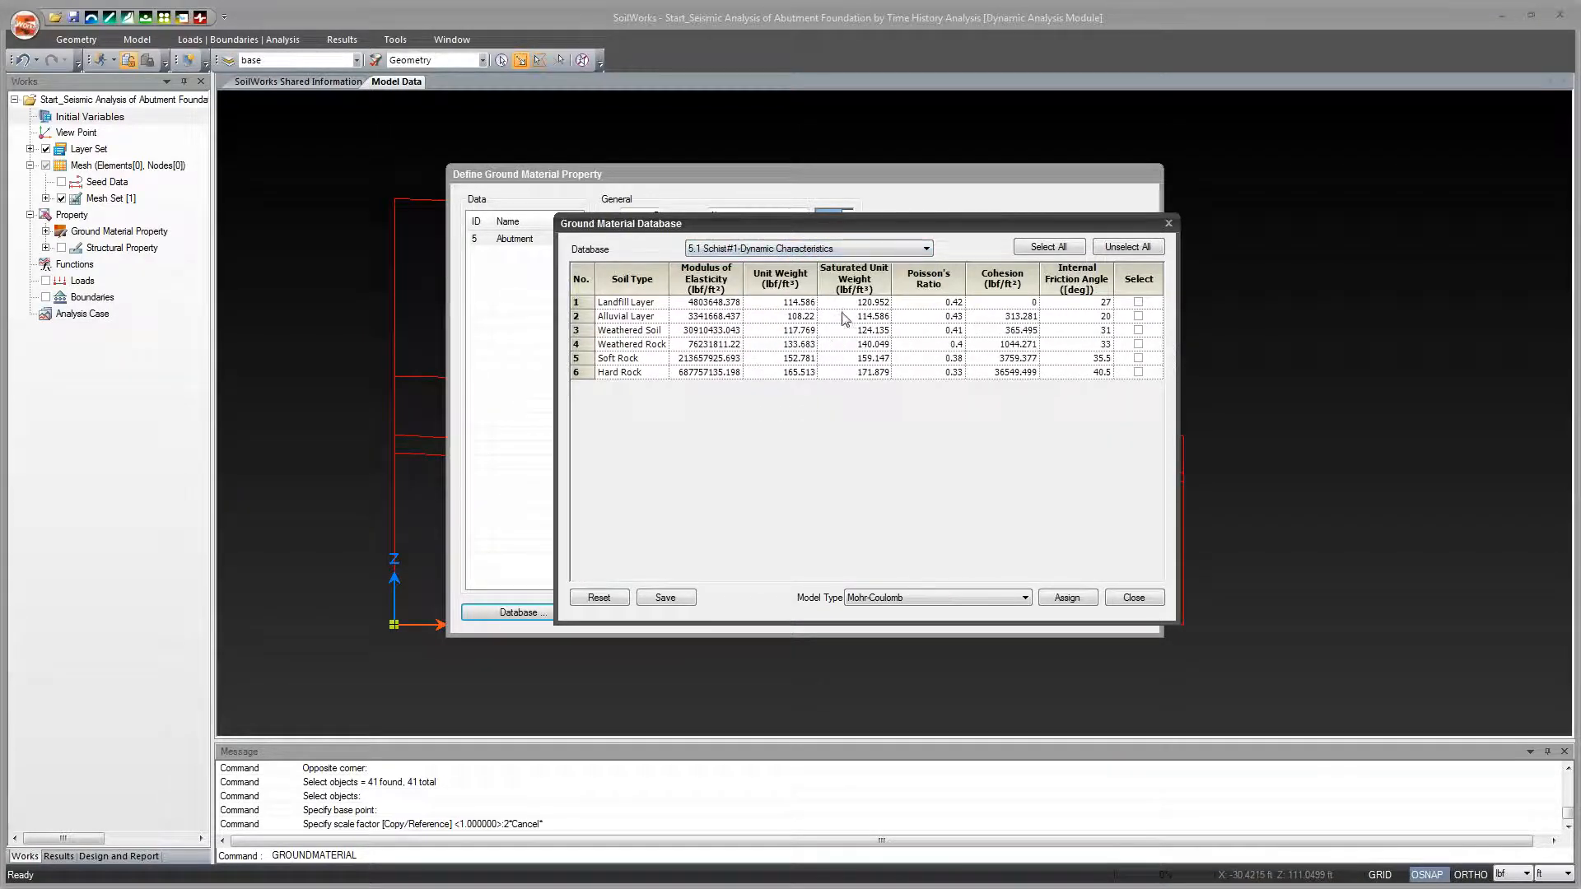
# Open the Weathered Soil unit weight and the Soft Rock internal friction angle for editing in the database table.
pyautogui.doubleClick(801, 332)
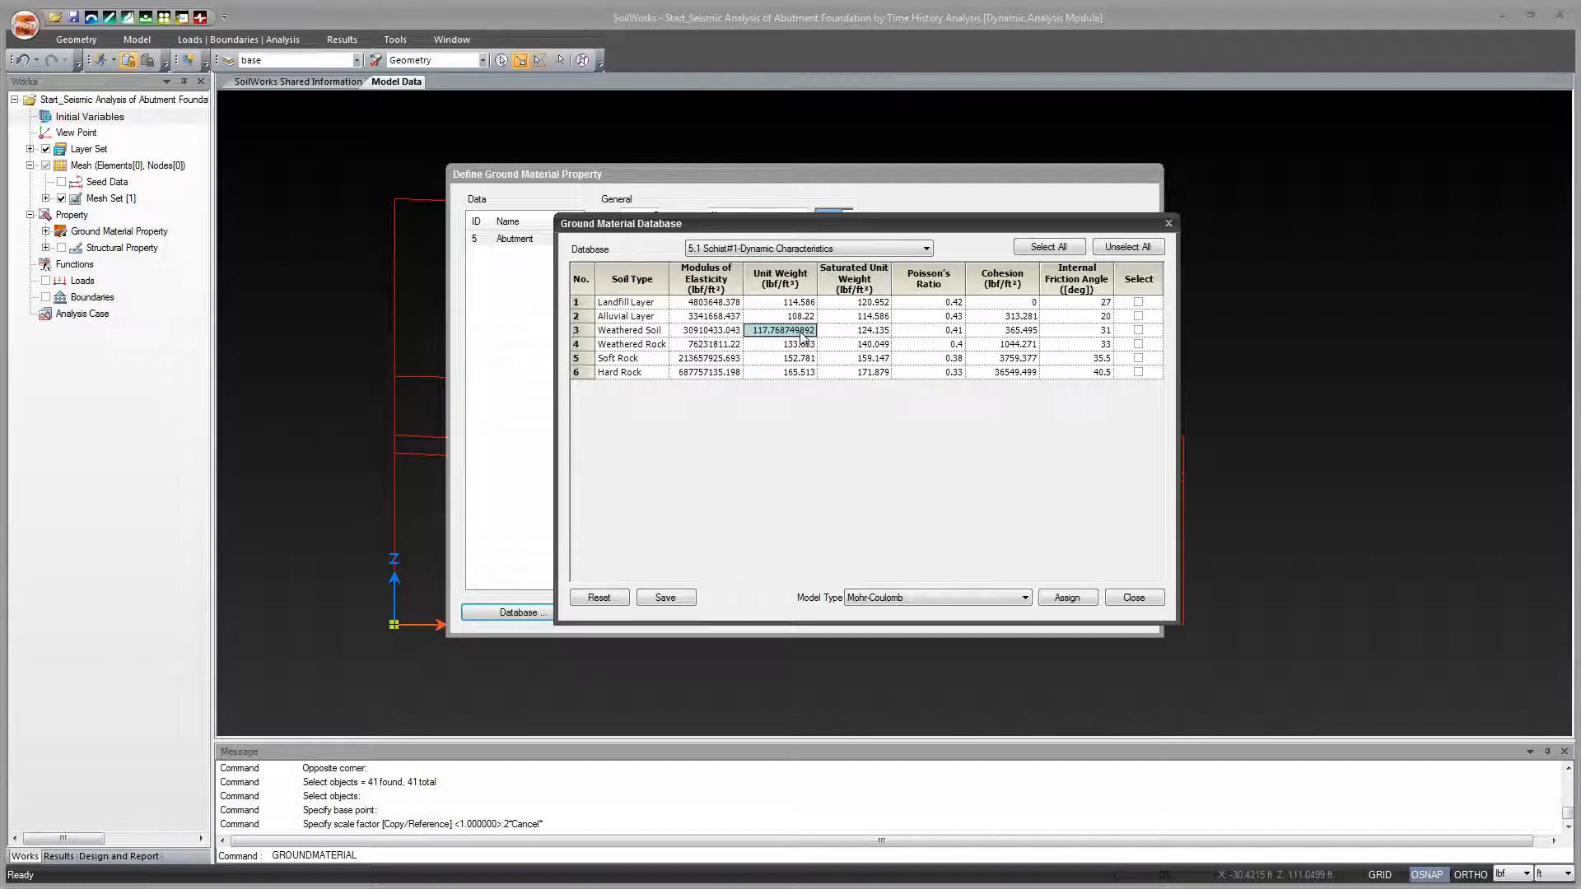
pyautogui.doubleClick(801, 332)
pyautogui.click(827, 360)
pyautogui.click(1081, 360)
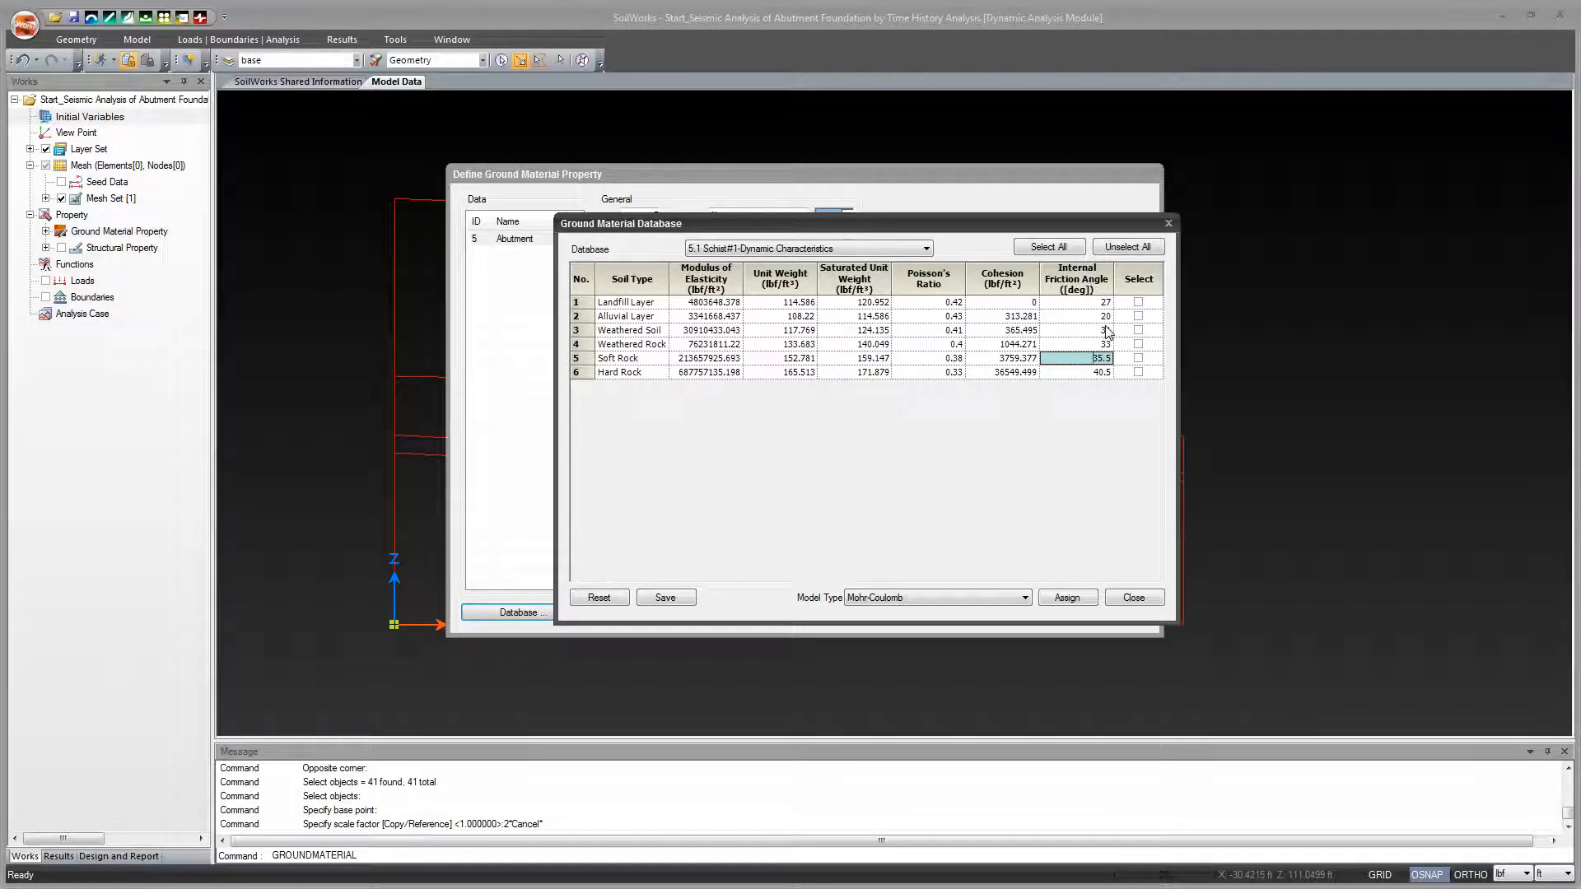
# Assign Landfill Layer, Weathered Soil, Weathered Rock and Soft Rock from the database as Mohr-Coulomb materials, and display the Landfill Layer's properties.
pyautogui.click(1138, 317)
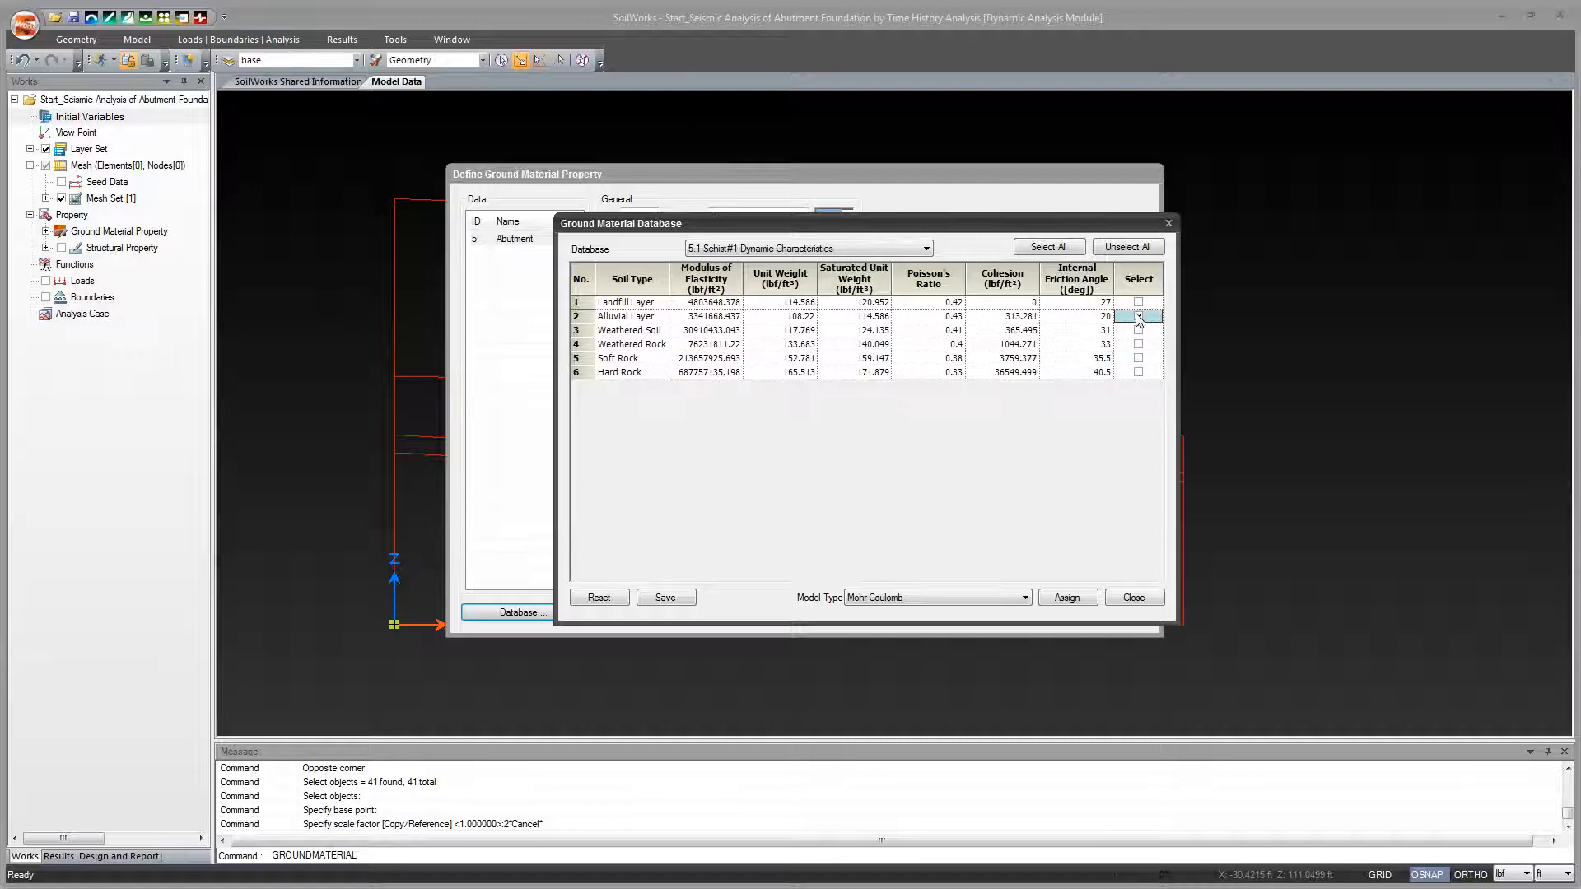
pyautogui.click(1138, 303)
pyautogui.click(1140, 315)
pyautogui.click(1138, 345)
pyautogui.click(1139, 356)
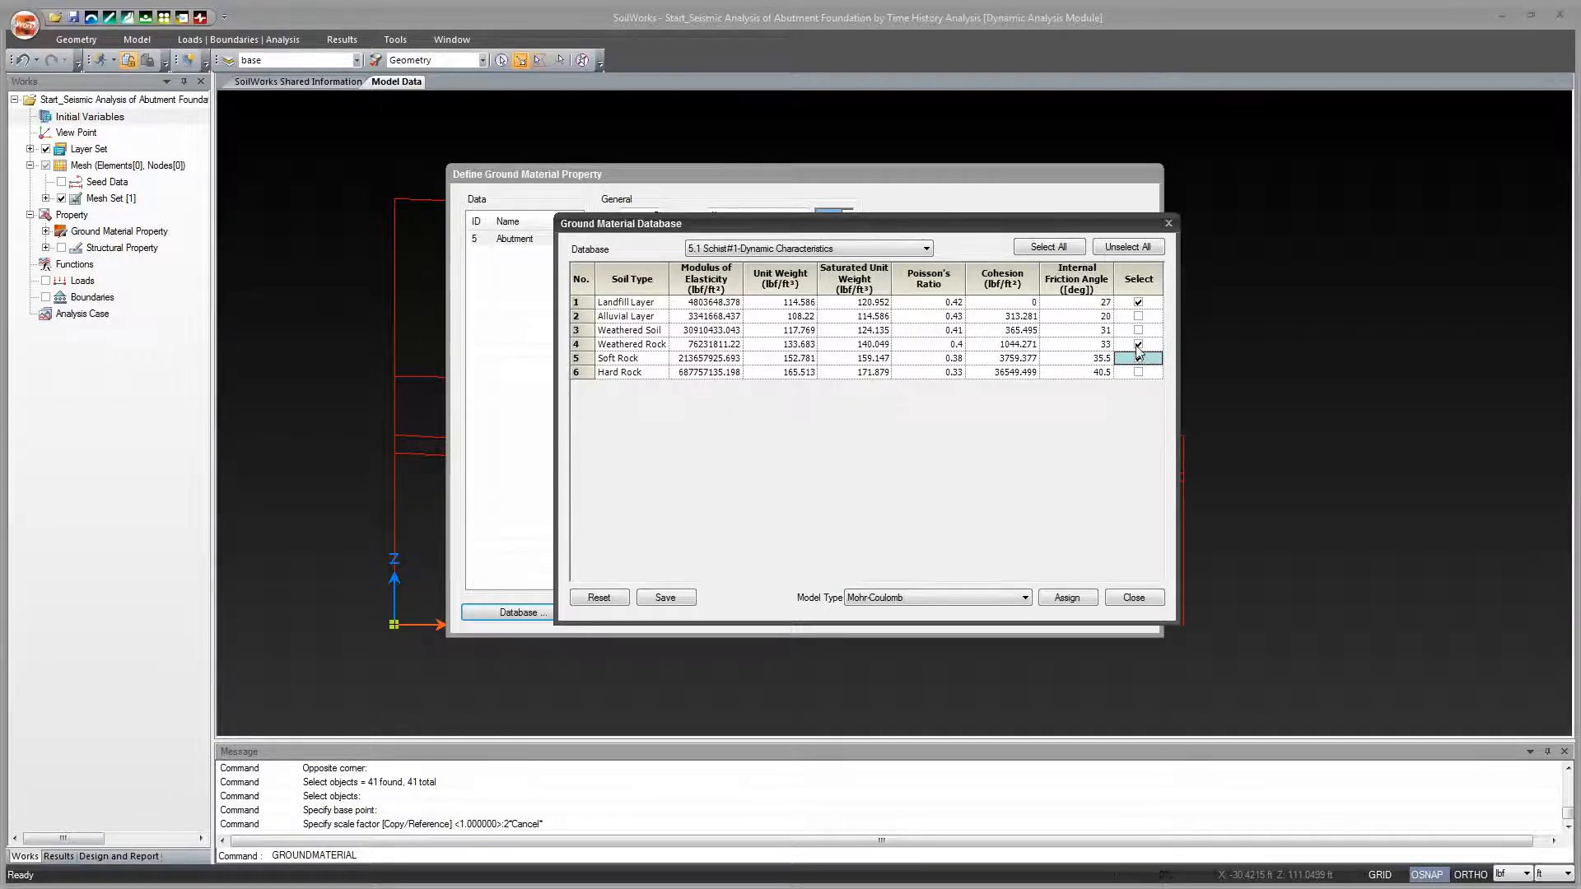
pyautogui.click(1138, 331)
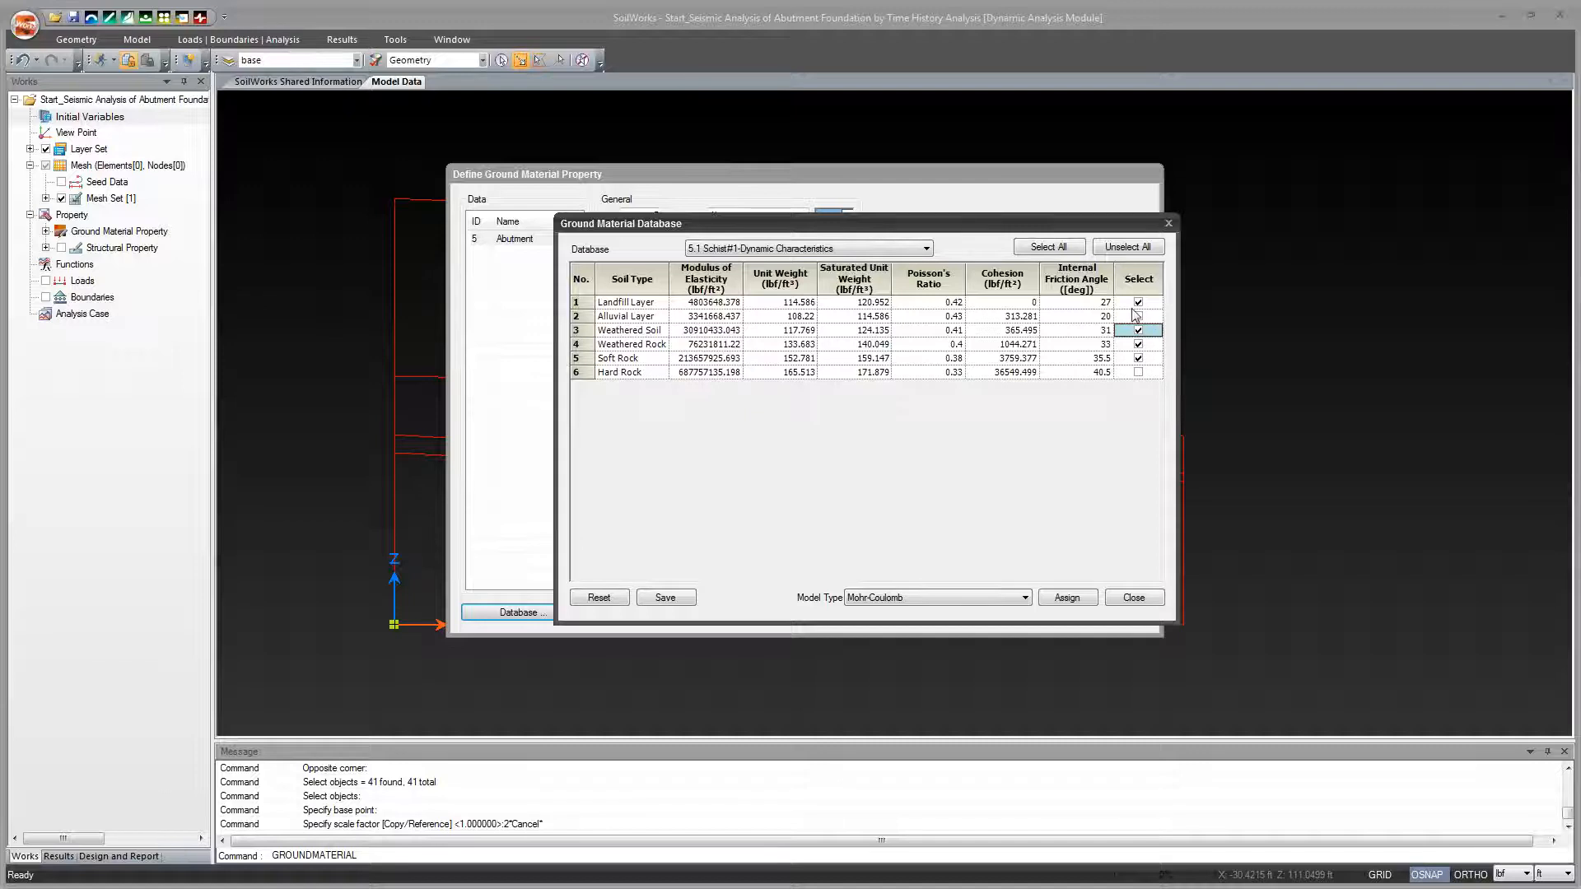
pyautogui.click(1068, 598)
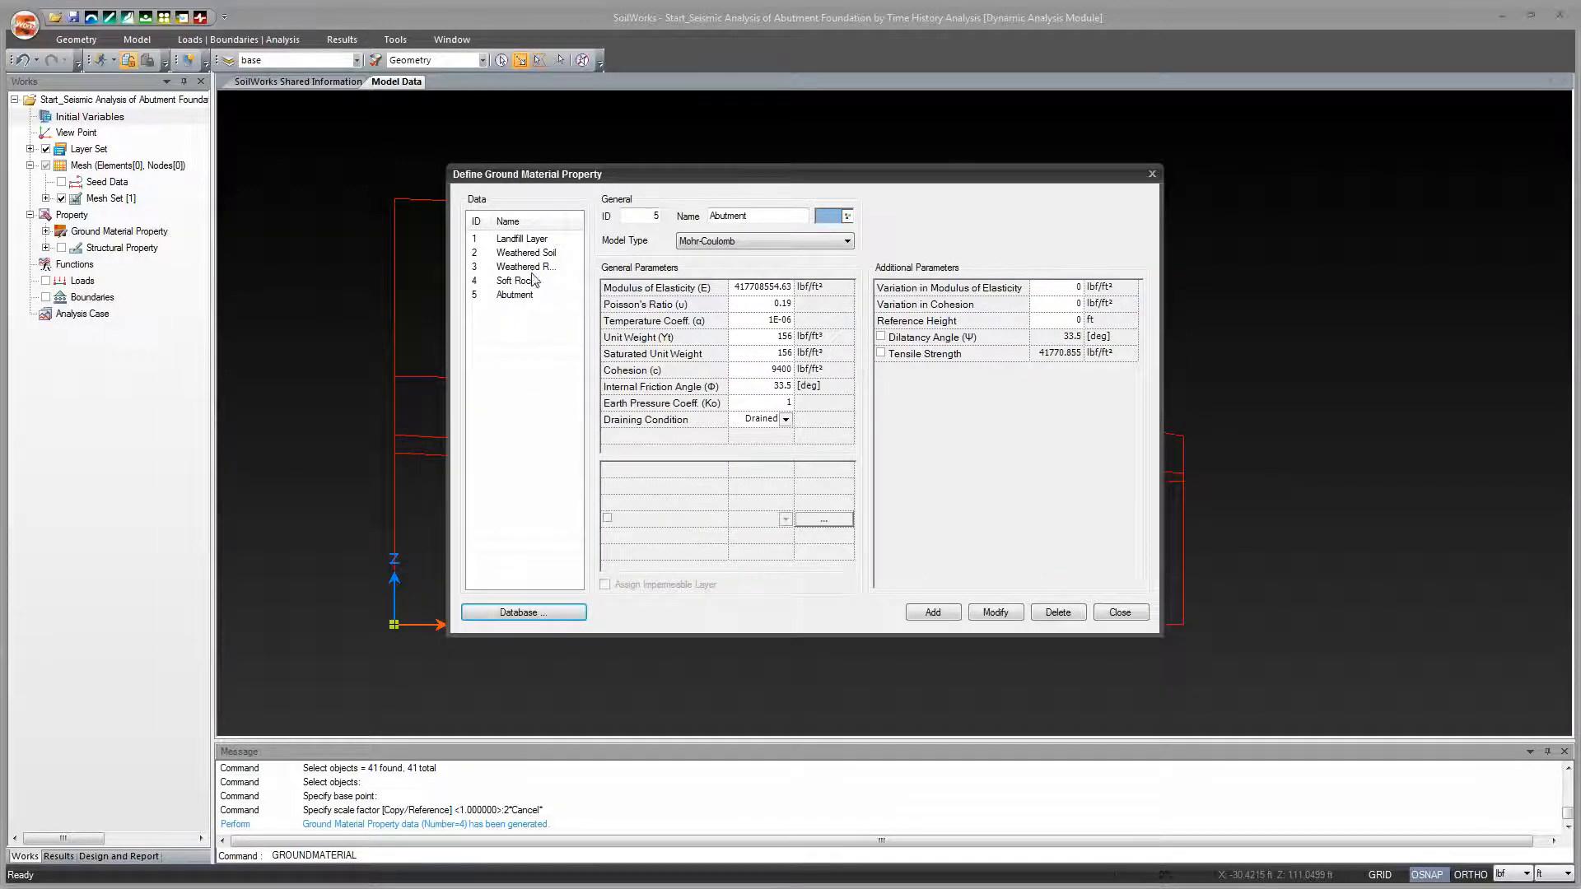
pyautogui.click(537, 240)
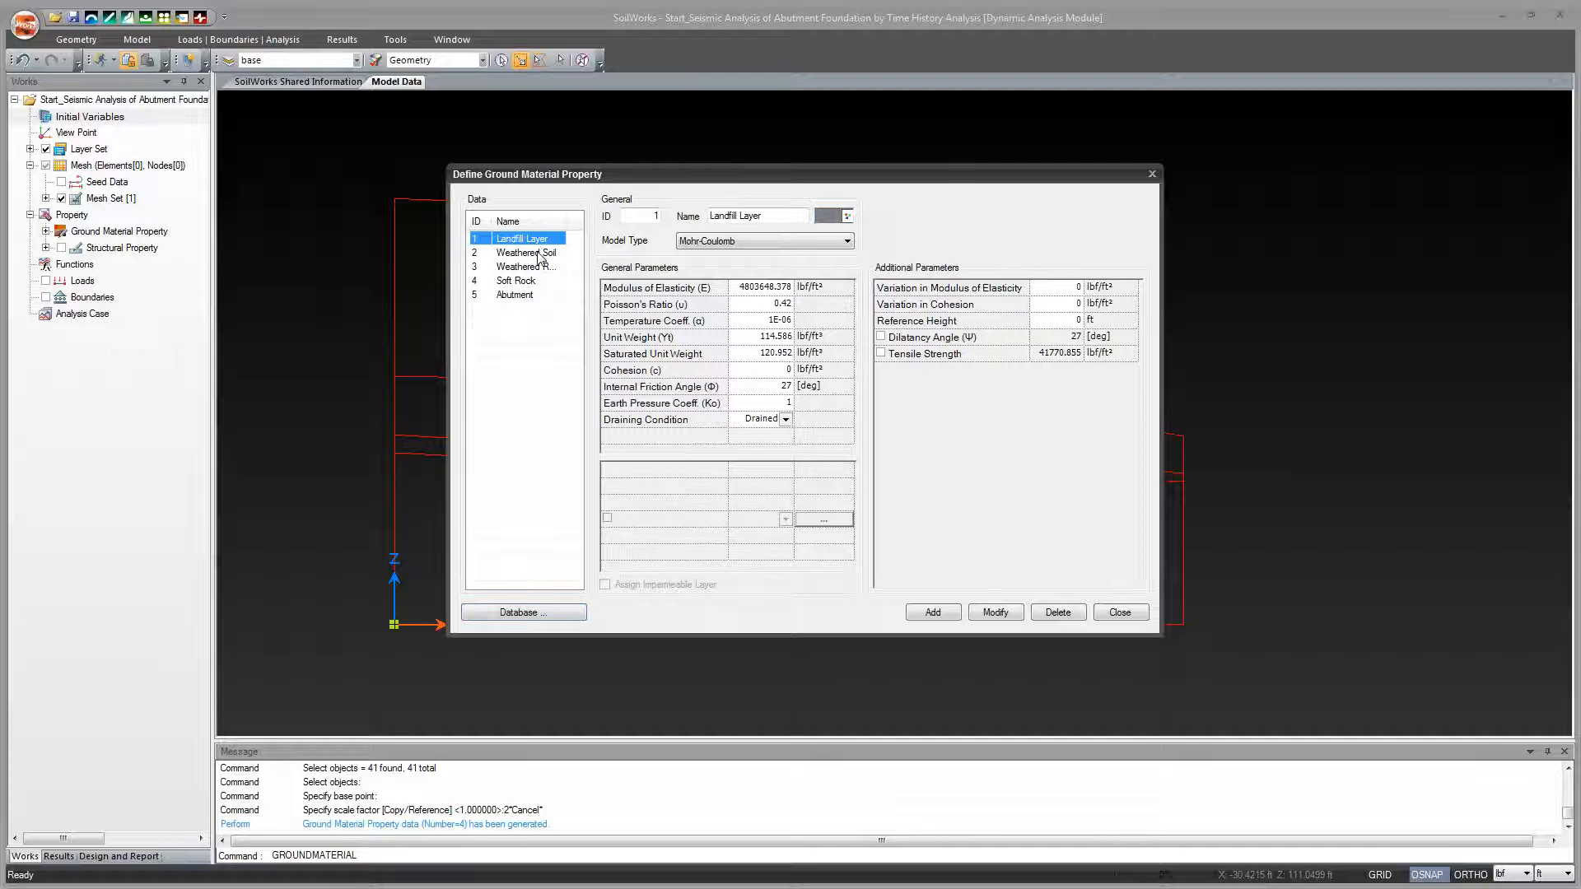
# Compare the Mohr-Coulomb parameters of Weathered Soil, Weathered Rock, Soft Rock and Landfill Layer, including the Landfill Layer's modulus of elasticity.
pyautogui.click(538, 252)
pyautogui.click(541, 267)
pyautogui.click(540, 281)
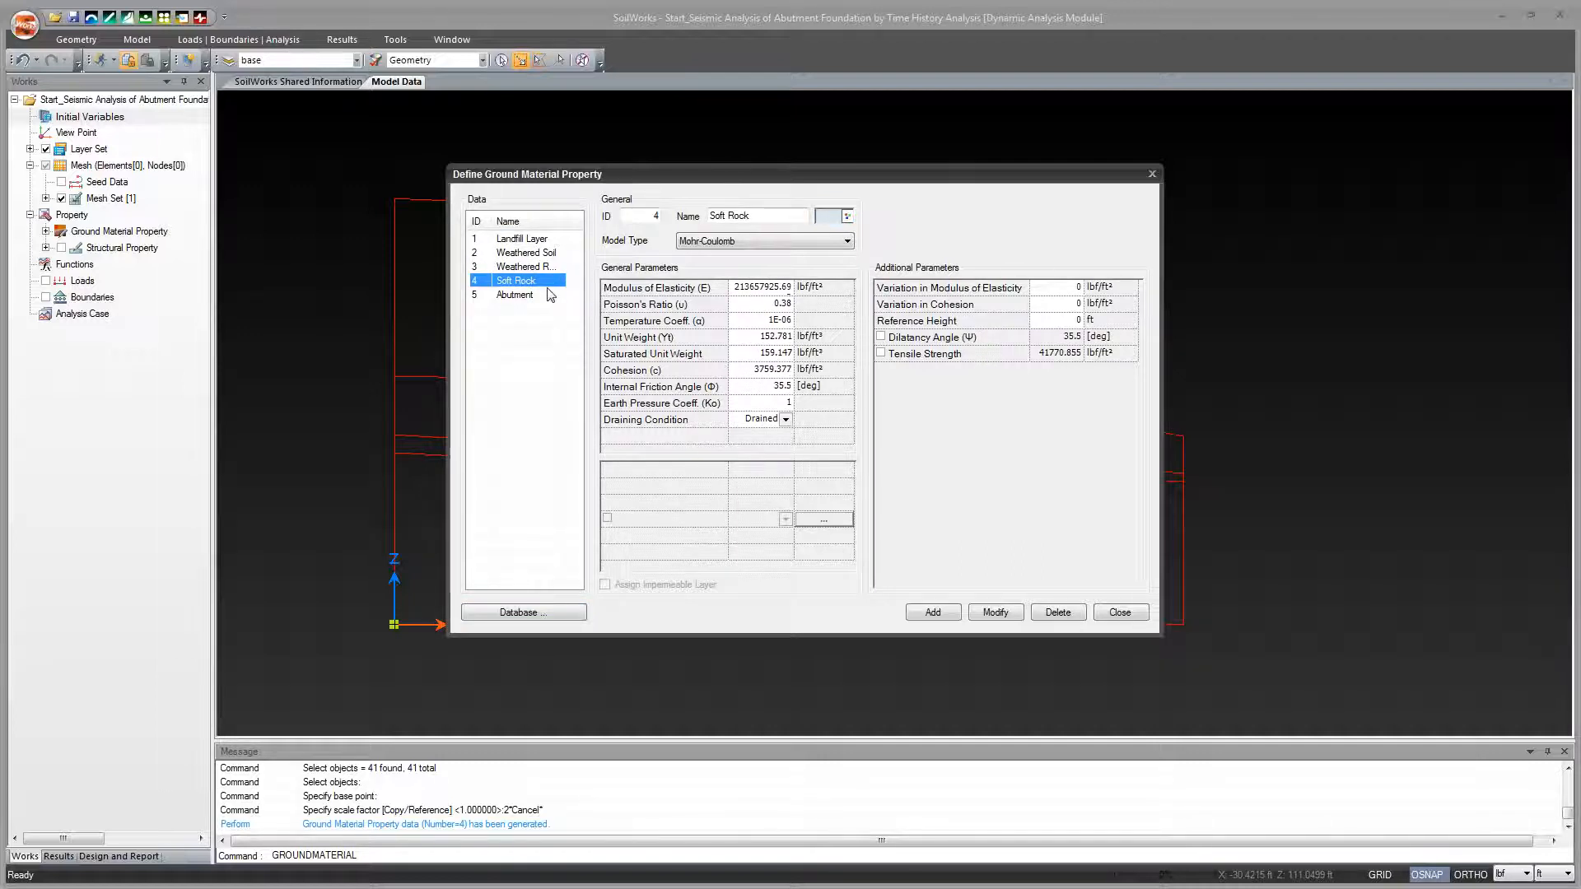
pyautogui.click(535, 267)
pyautogui.click(534, 252)
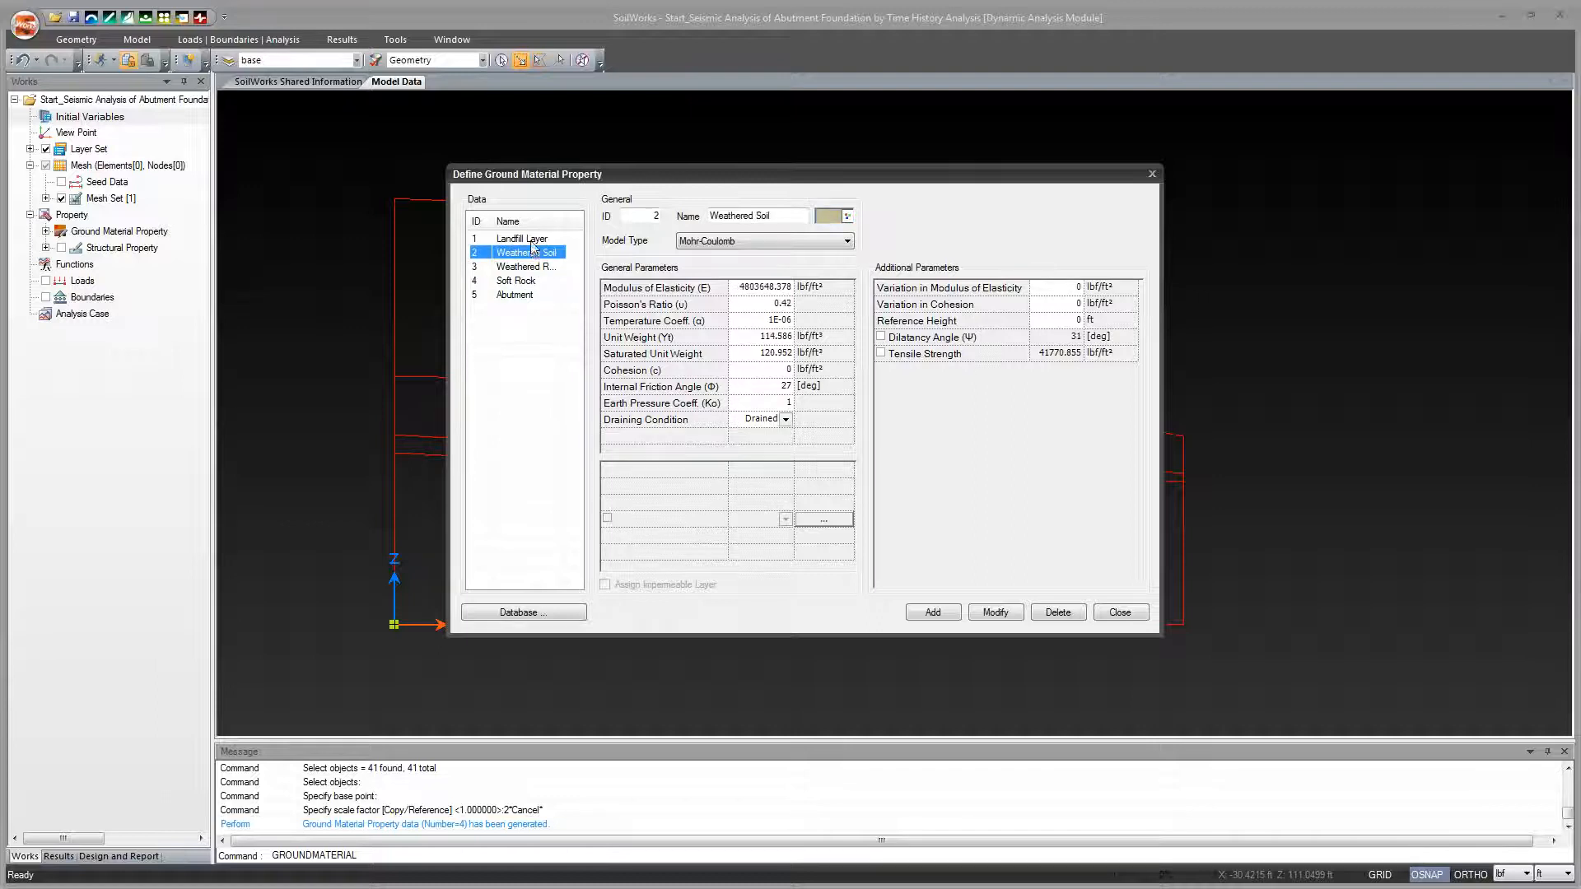
pyautogui.click(534, 239)
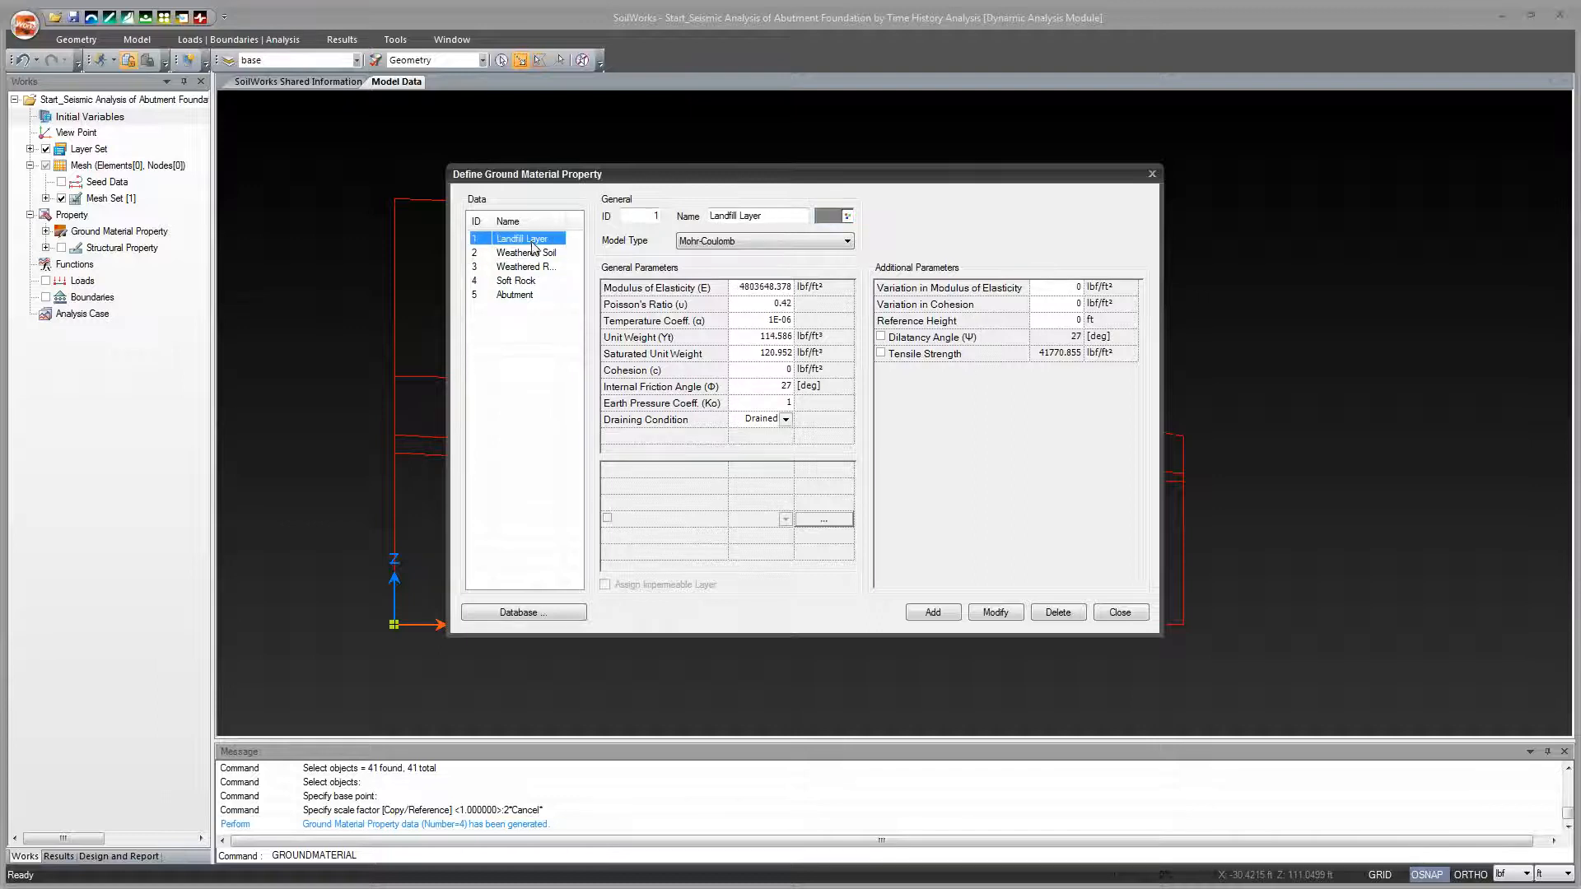
pyautogui.click(742, 286)
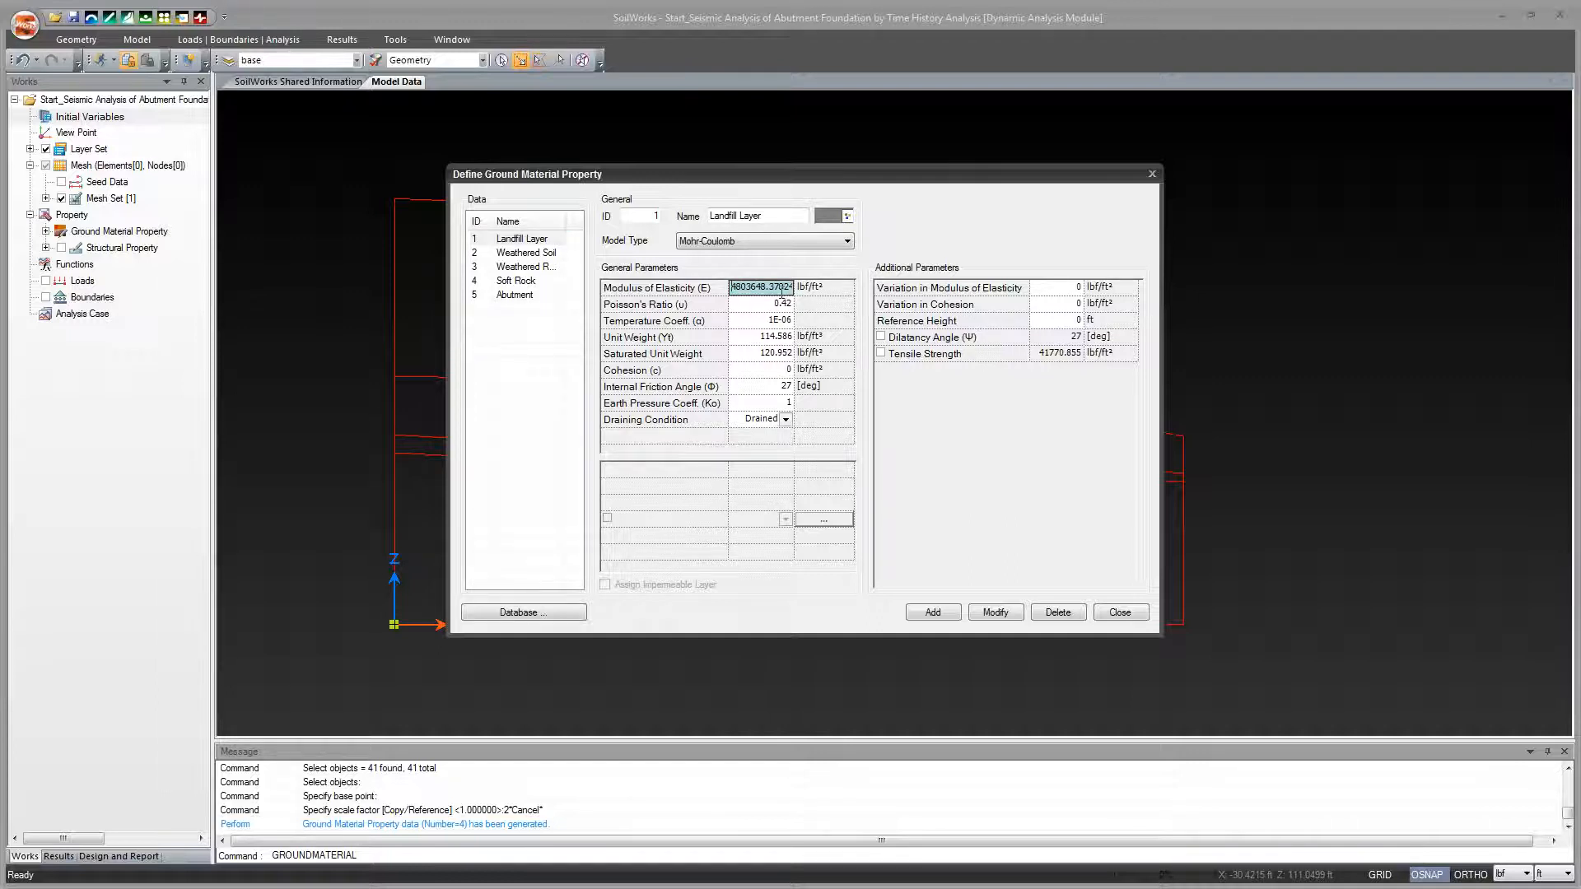
# Review the properties of every defined ground material from Weathered Soil through Abutment, return to Landfill Layer, and close the ground material definition.
pyautogui.click(517, 256)
pyautogui.click(518, 269)
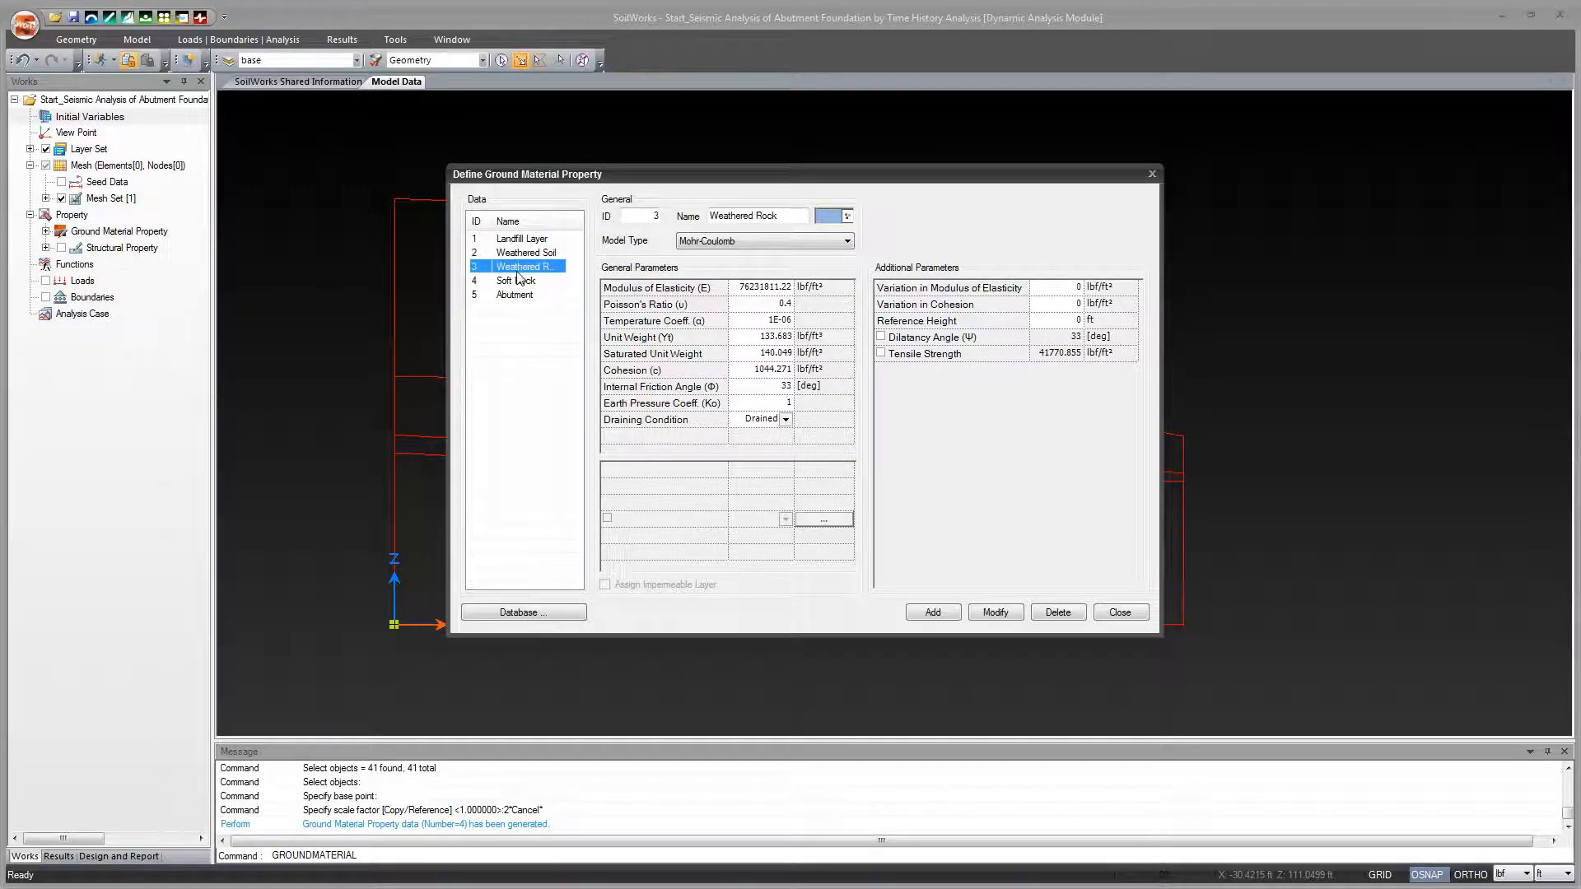
pyautogui.click(519, 282)
pyautogui.click(522, 294)
pyautogui.click(520, 281)
pyautogui.click(521, 267)
pyautogui.click(521, 239)
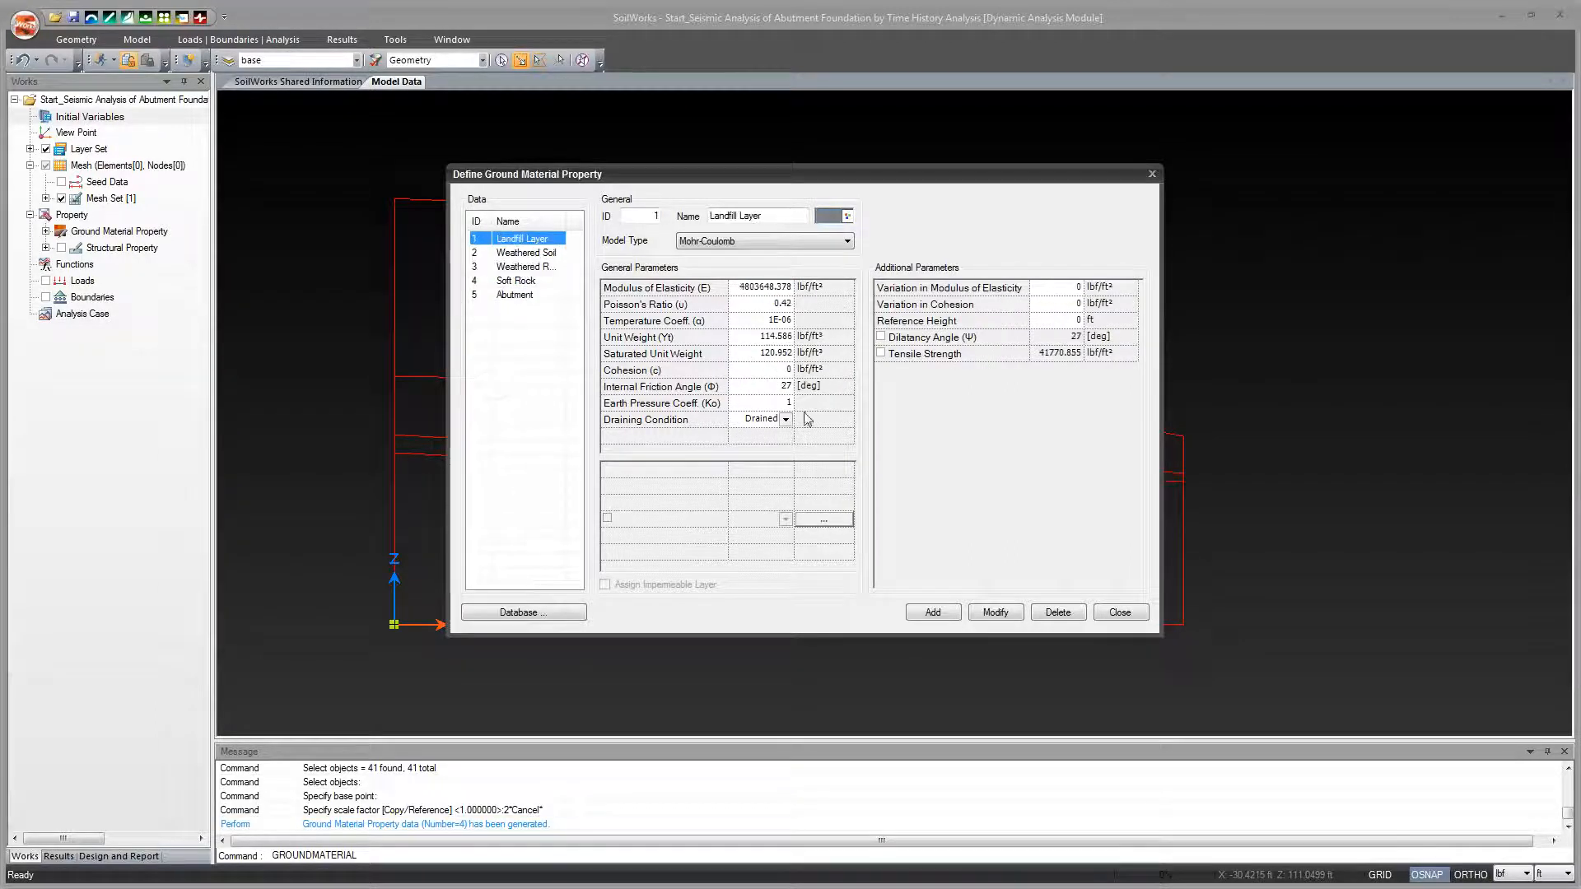
pyautogui.click(1122, 612)
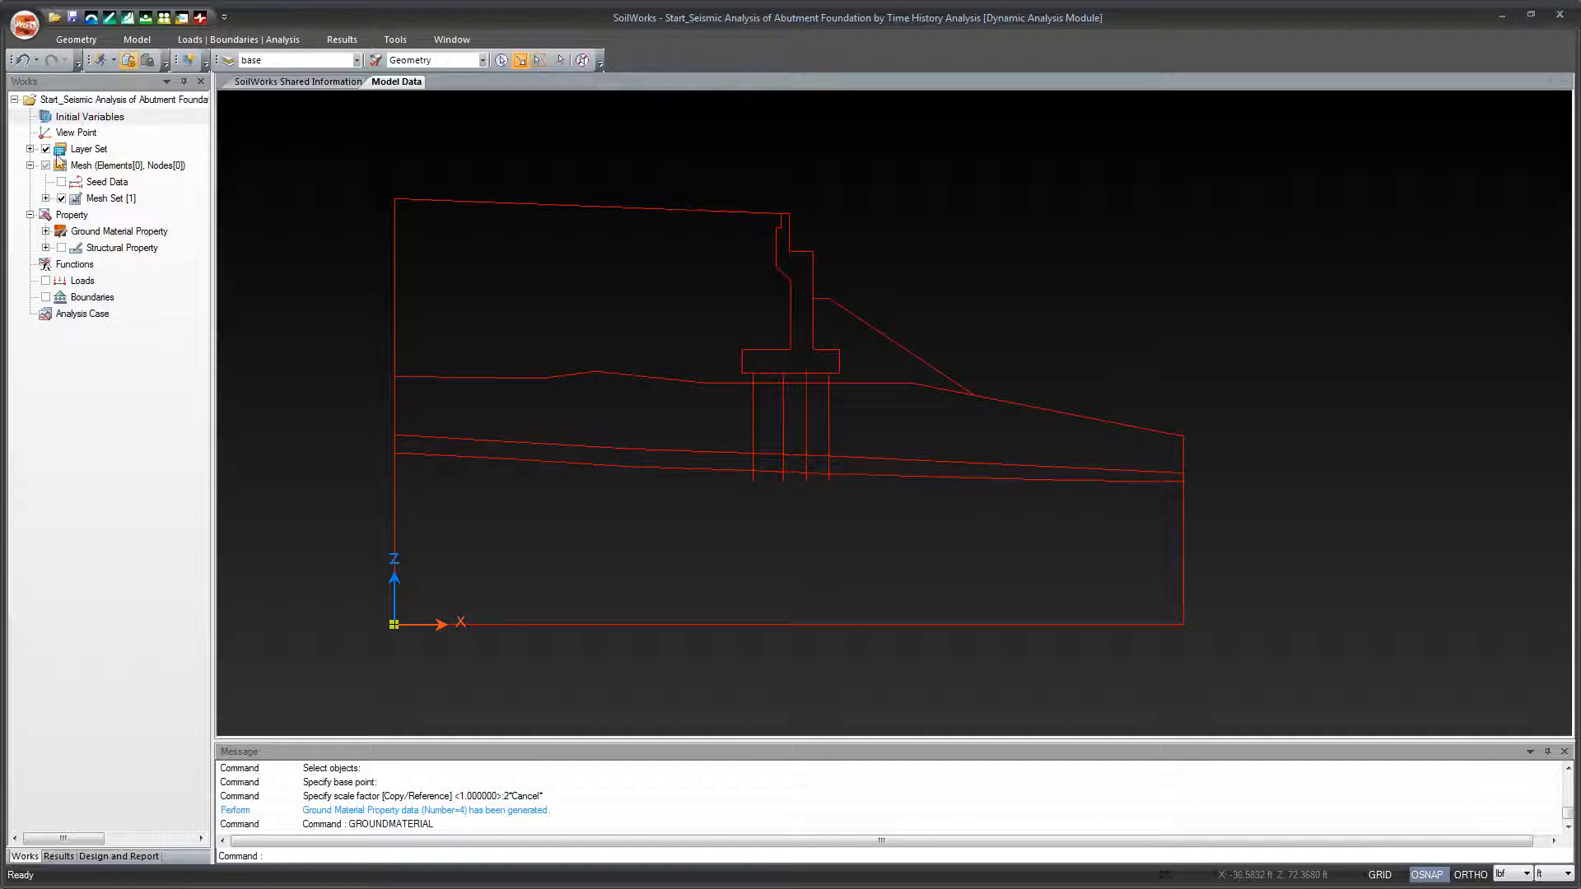
# List the defined ground materials in the model tree and check the assigned model types of Abutment, Soft Rock and Weathered Soil.
pyautogui.click(46, 232)
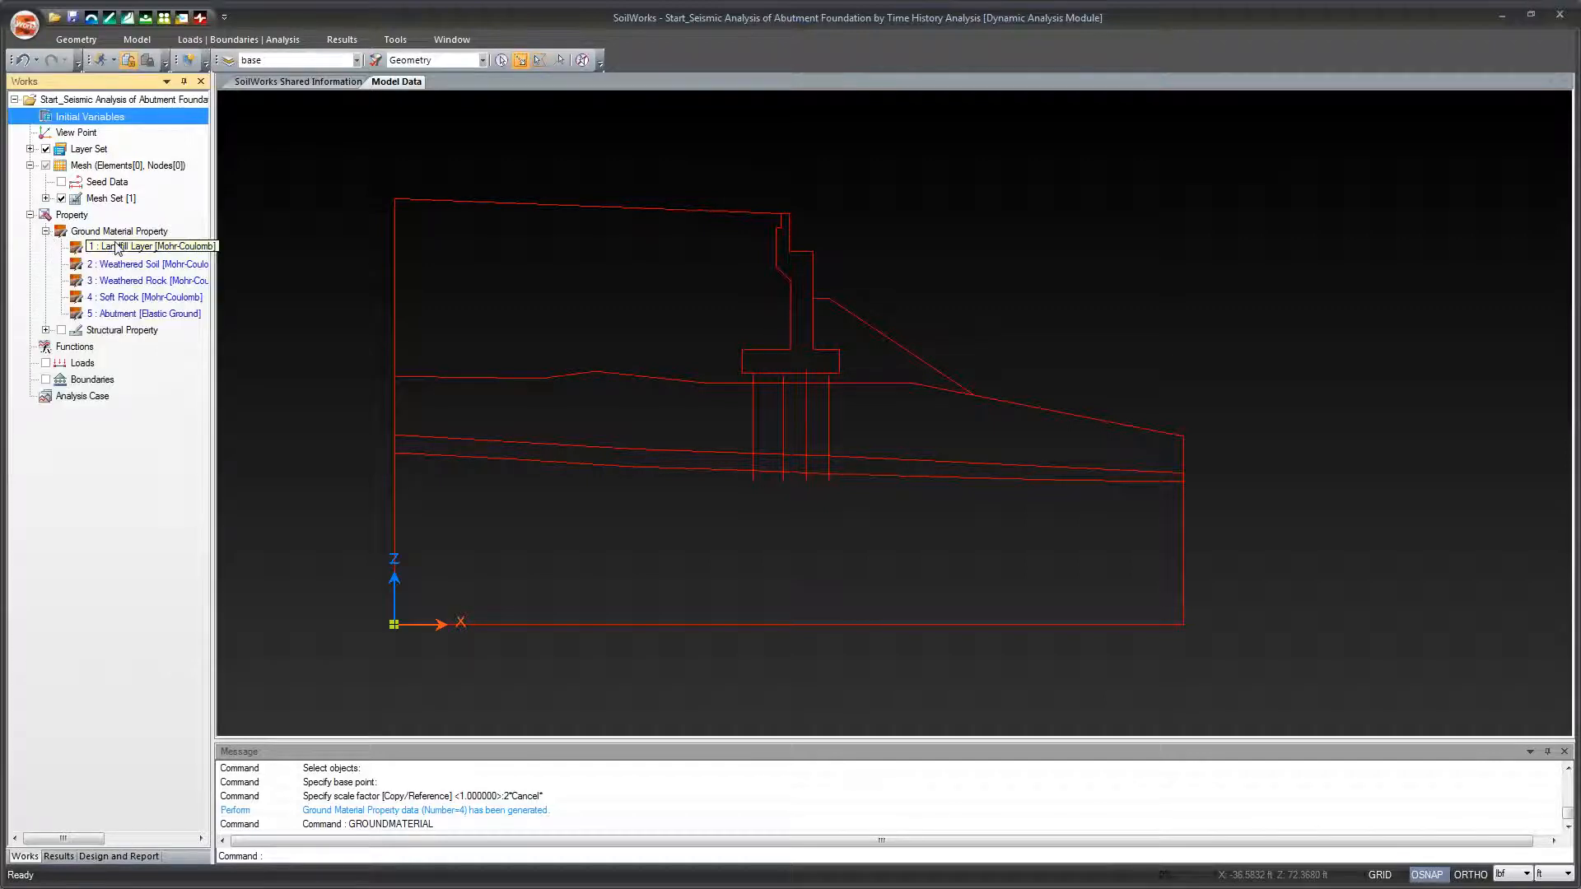
pyautogui.click(171, 313)
pyautogui.click(173, 298)
pyautogui.click(164, 268)
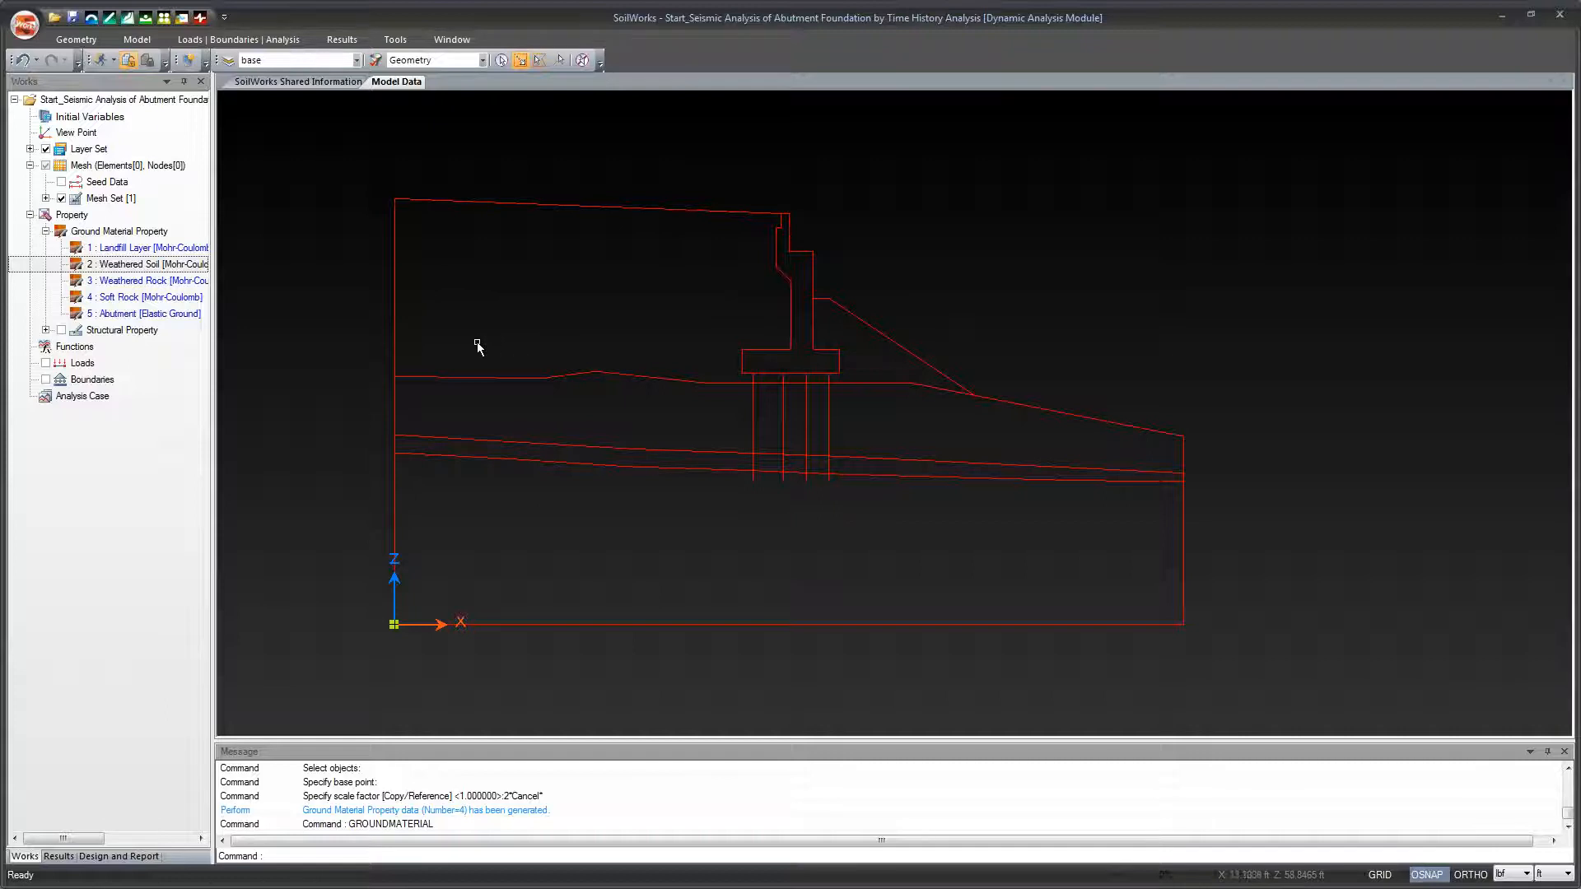
pyautogui.click(125, 314)
pyautogui.click(125, 300)
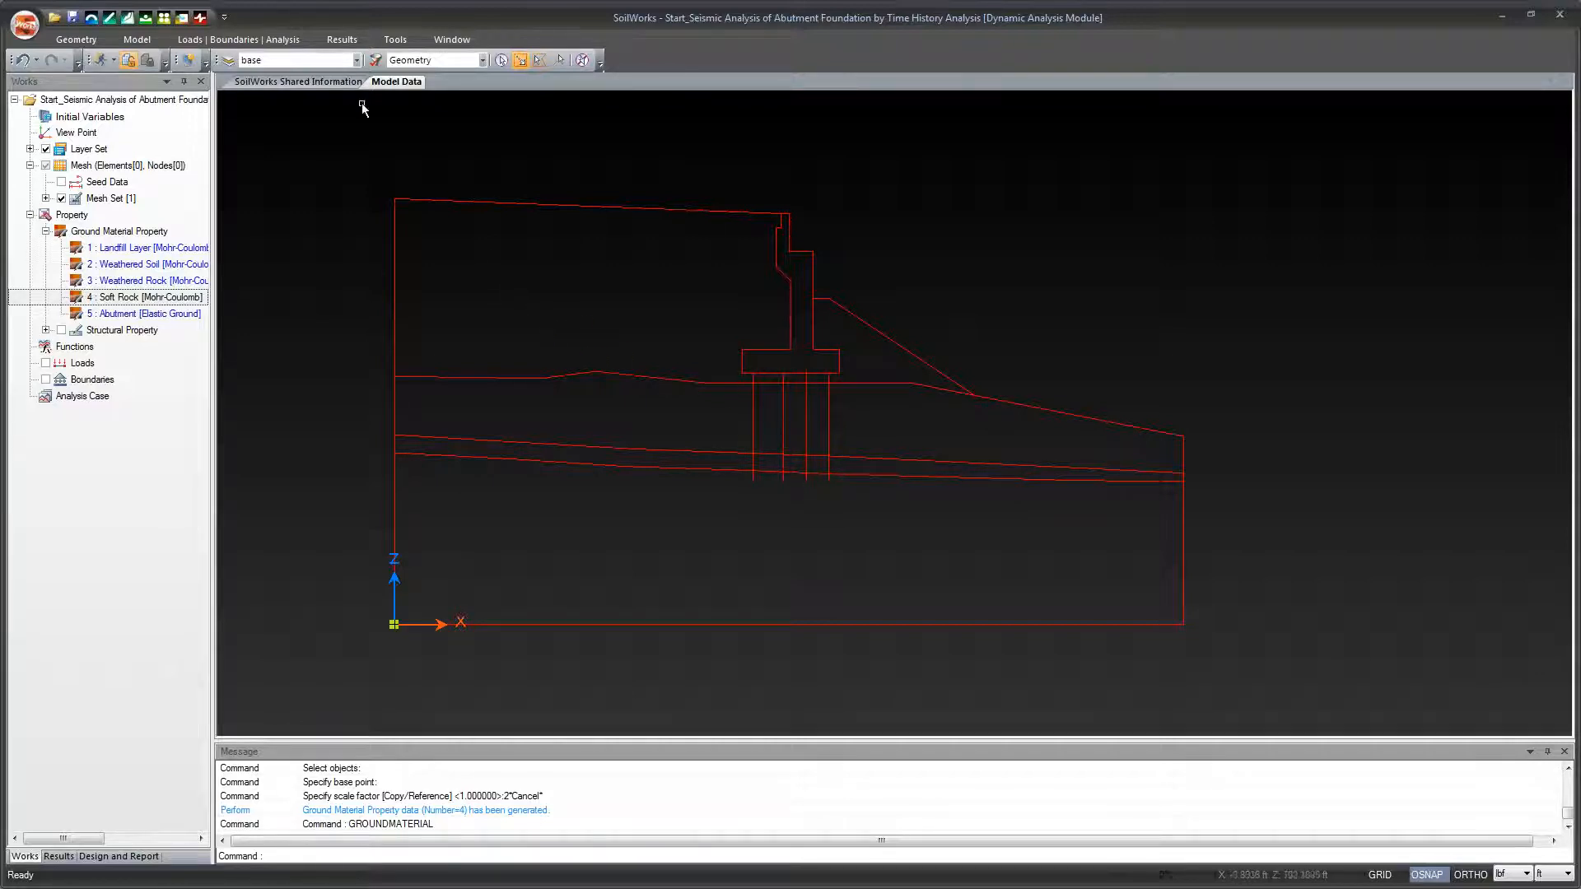
# Open the structural property definition and display the section and material data of the Pile beam.
pyautogui.click(137, 40)
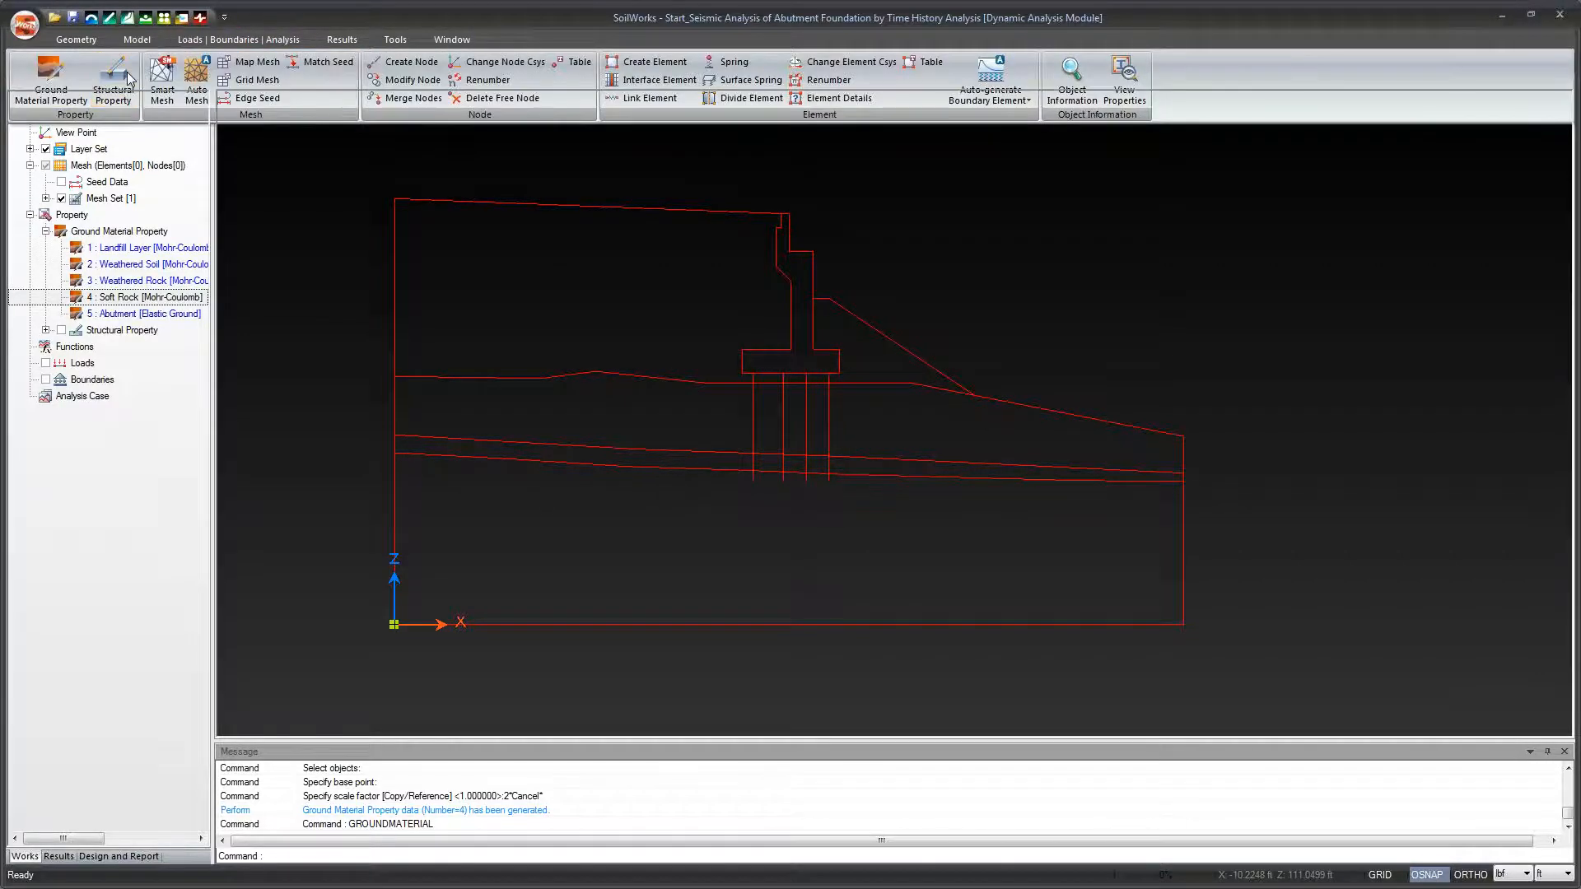
pyautogui.click(127, 76)
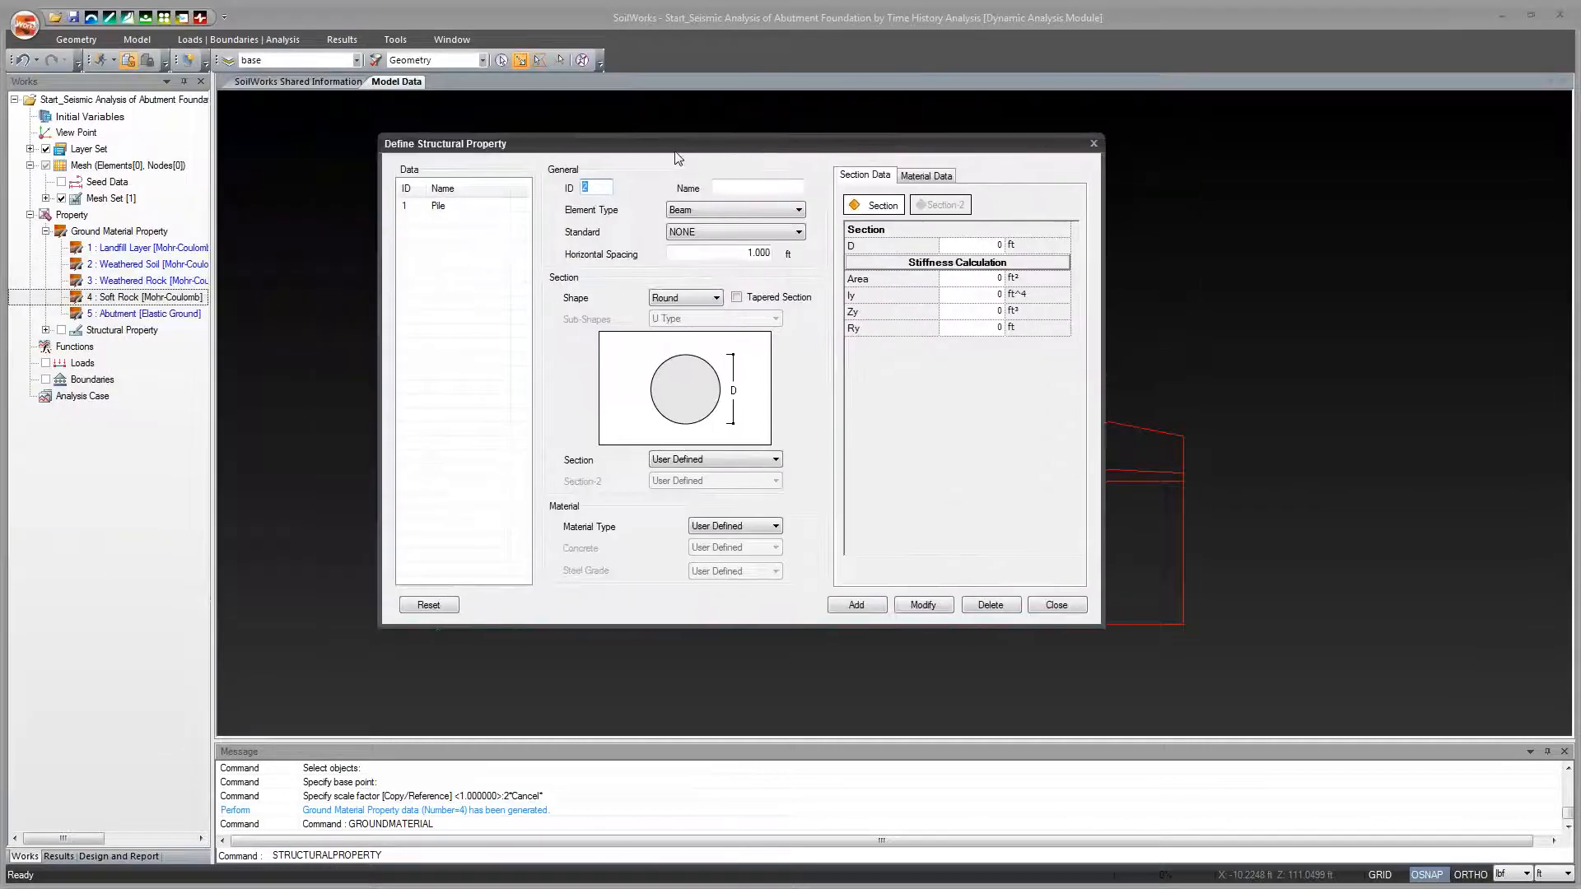
pyautogui.click(454, 207)
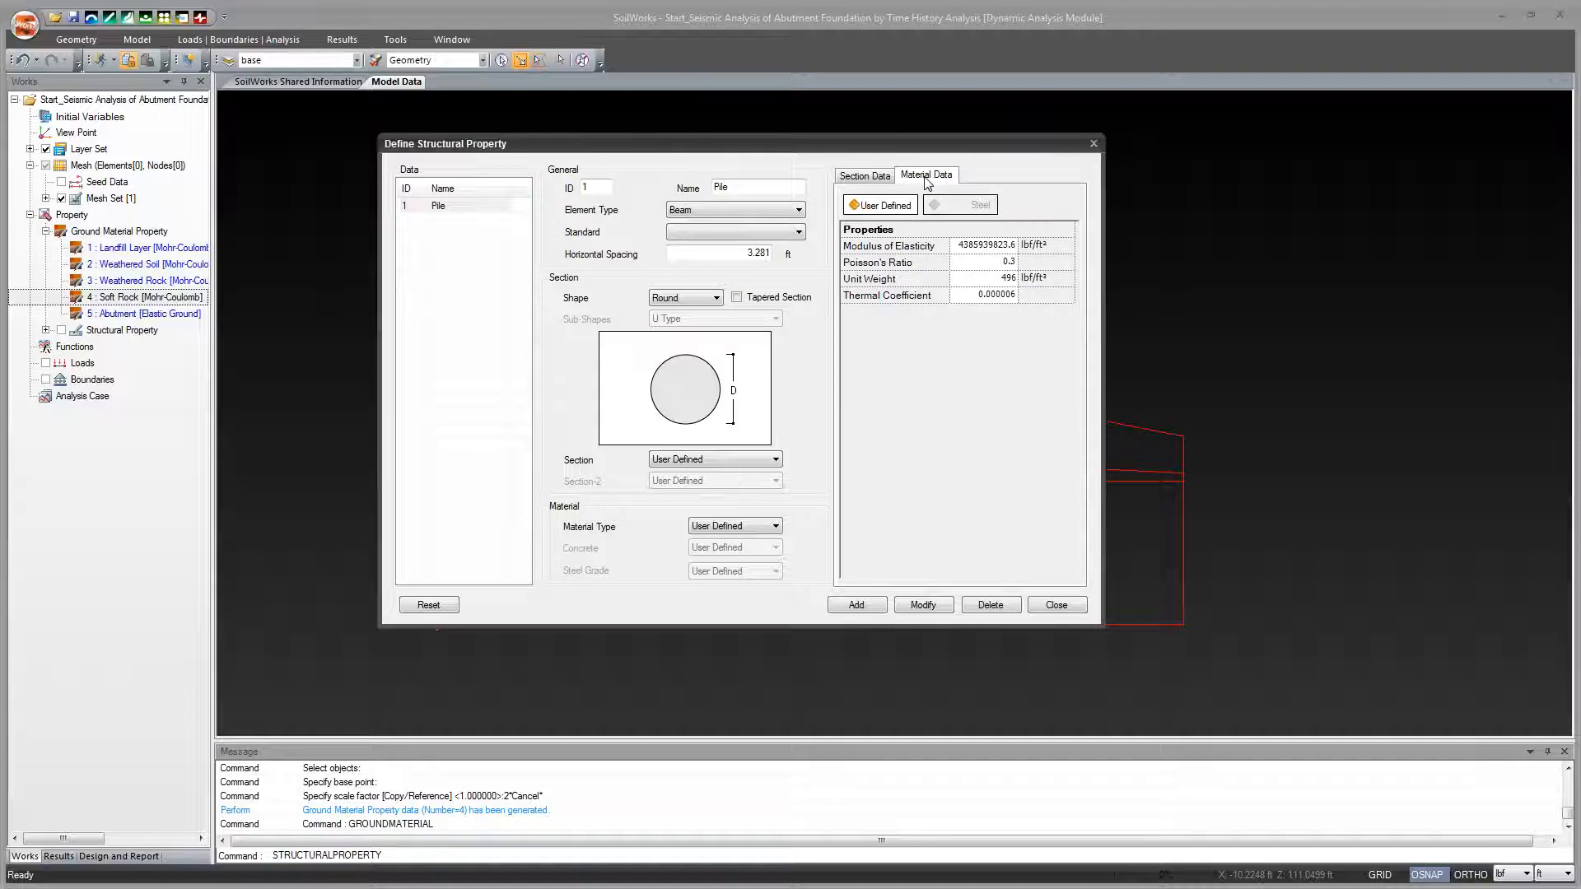
# Try the Concrete material type for the Pile and return it to User Defined.
pyautogui.click(772, 535)
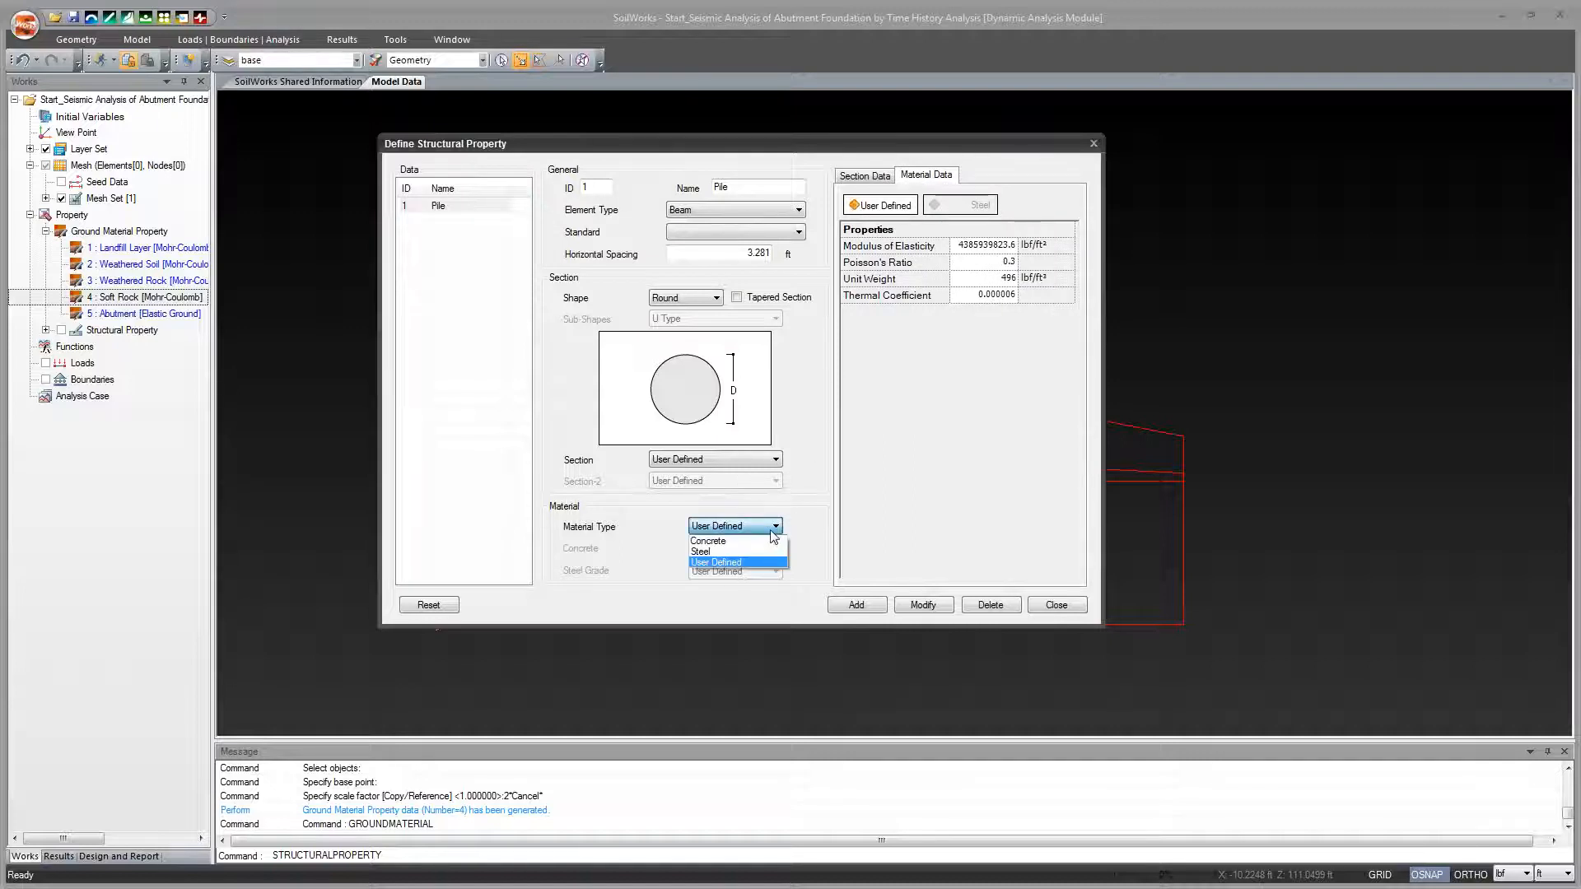
pyautogui.click(741, 541)
pyautogui.click(761, 530)
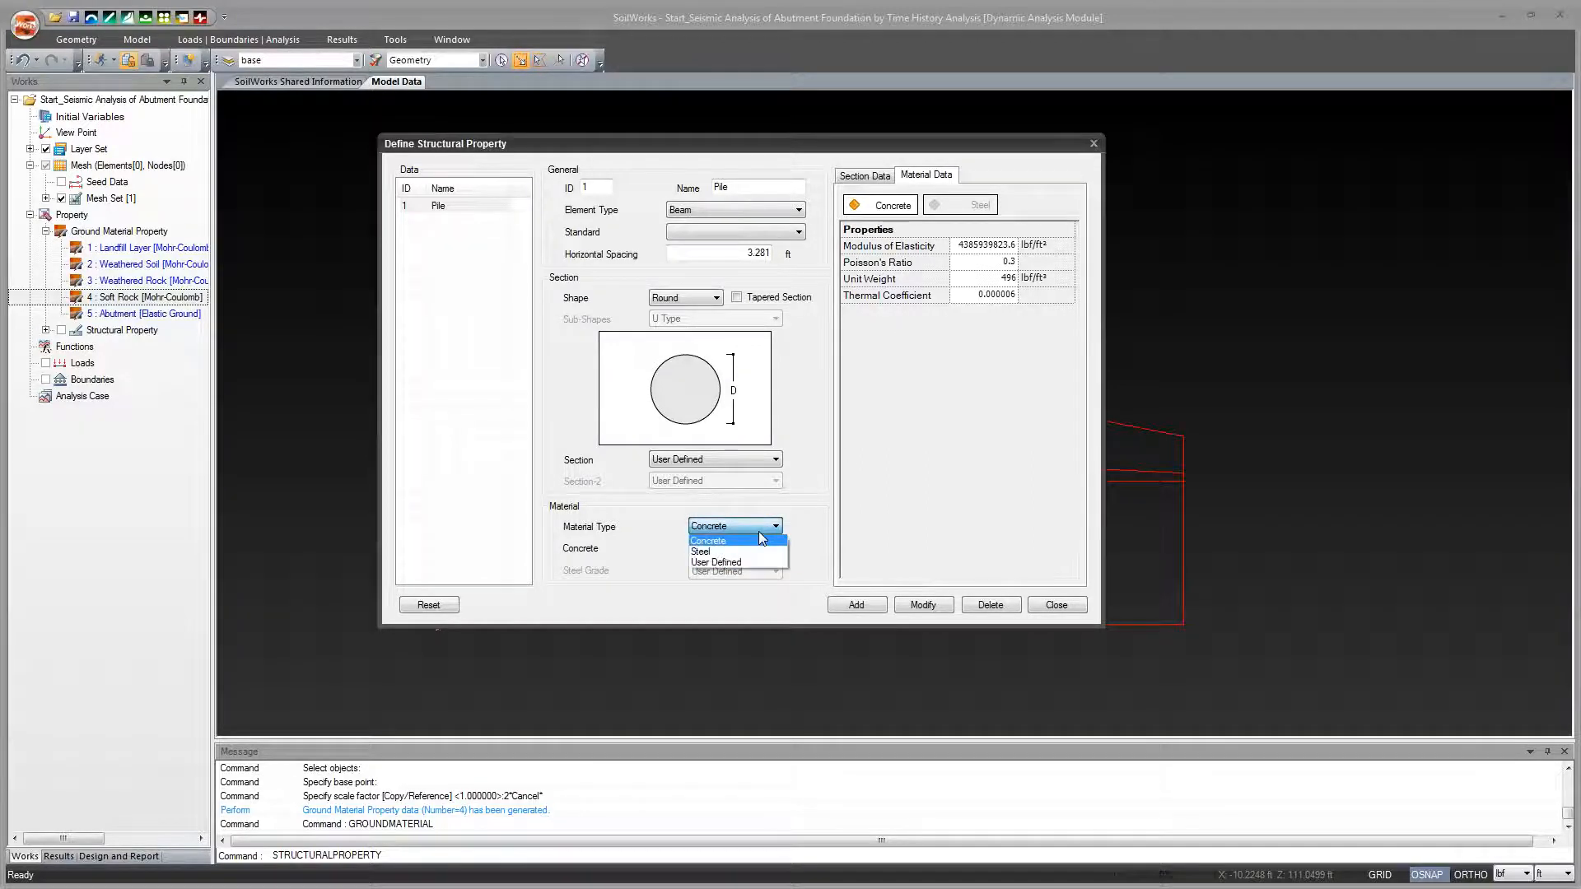
pyautogui.click(773, 563)
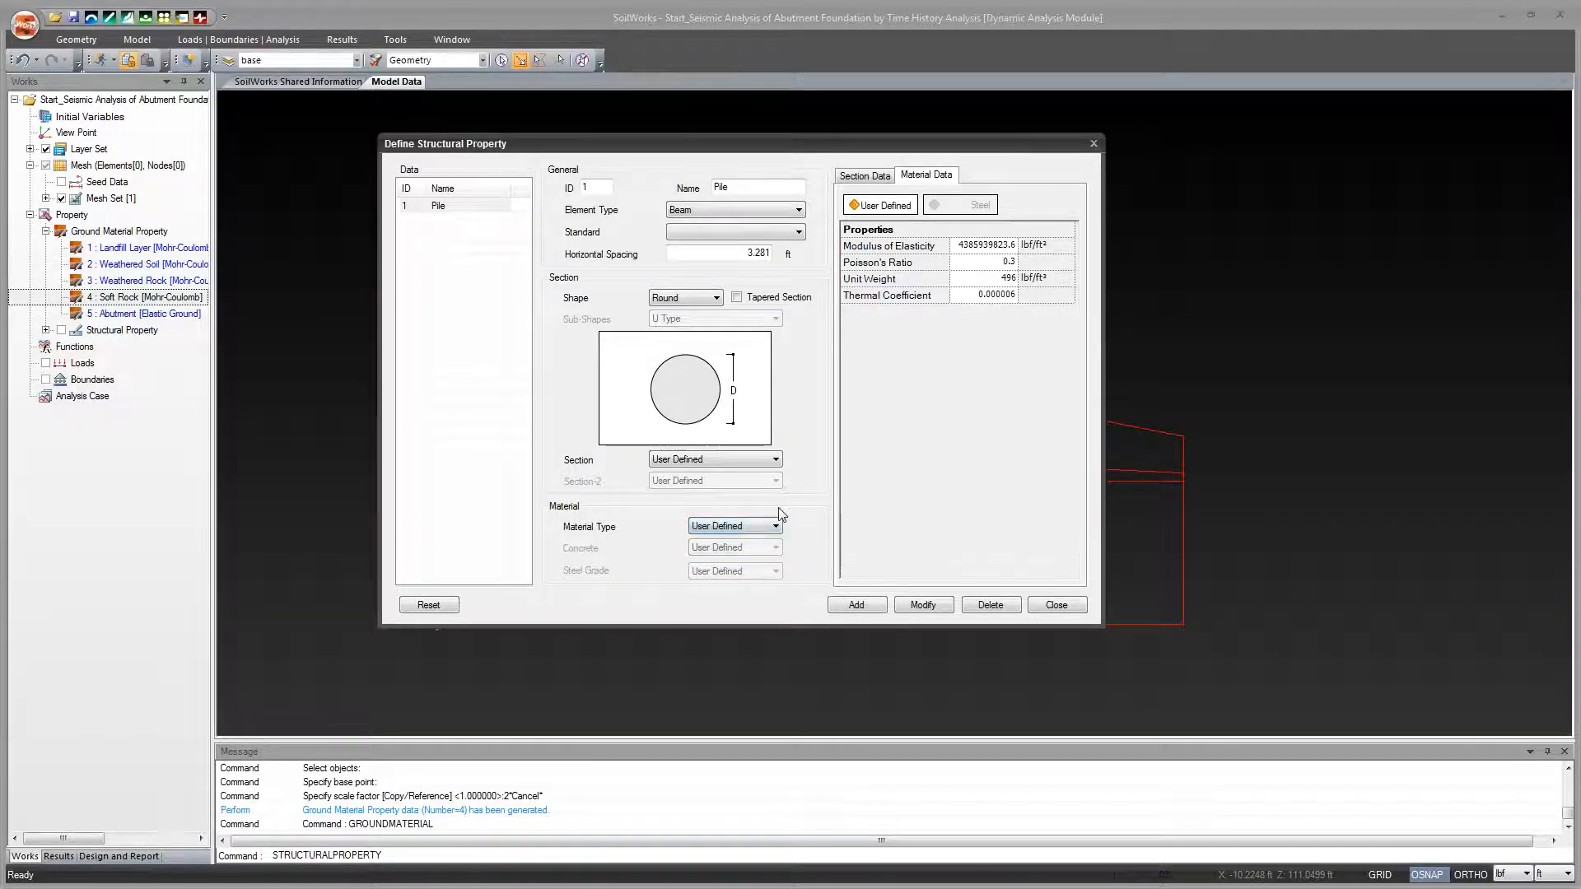
# Try the Box section shape for the Pile, switch it back to Round, and close the structural property definition without saving.
pyautogui.click(864, 175)
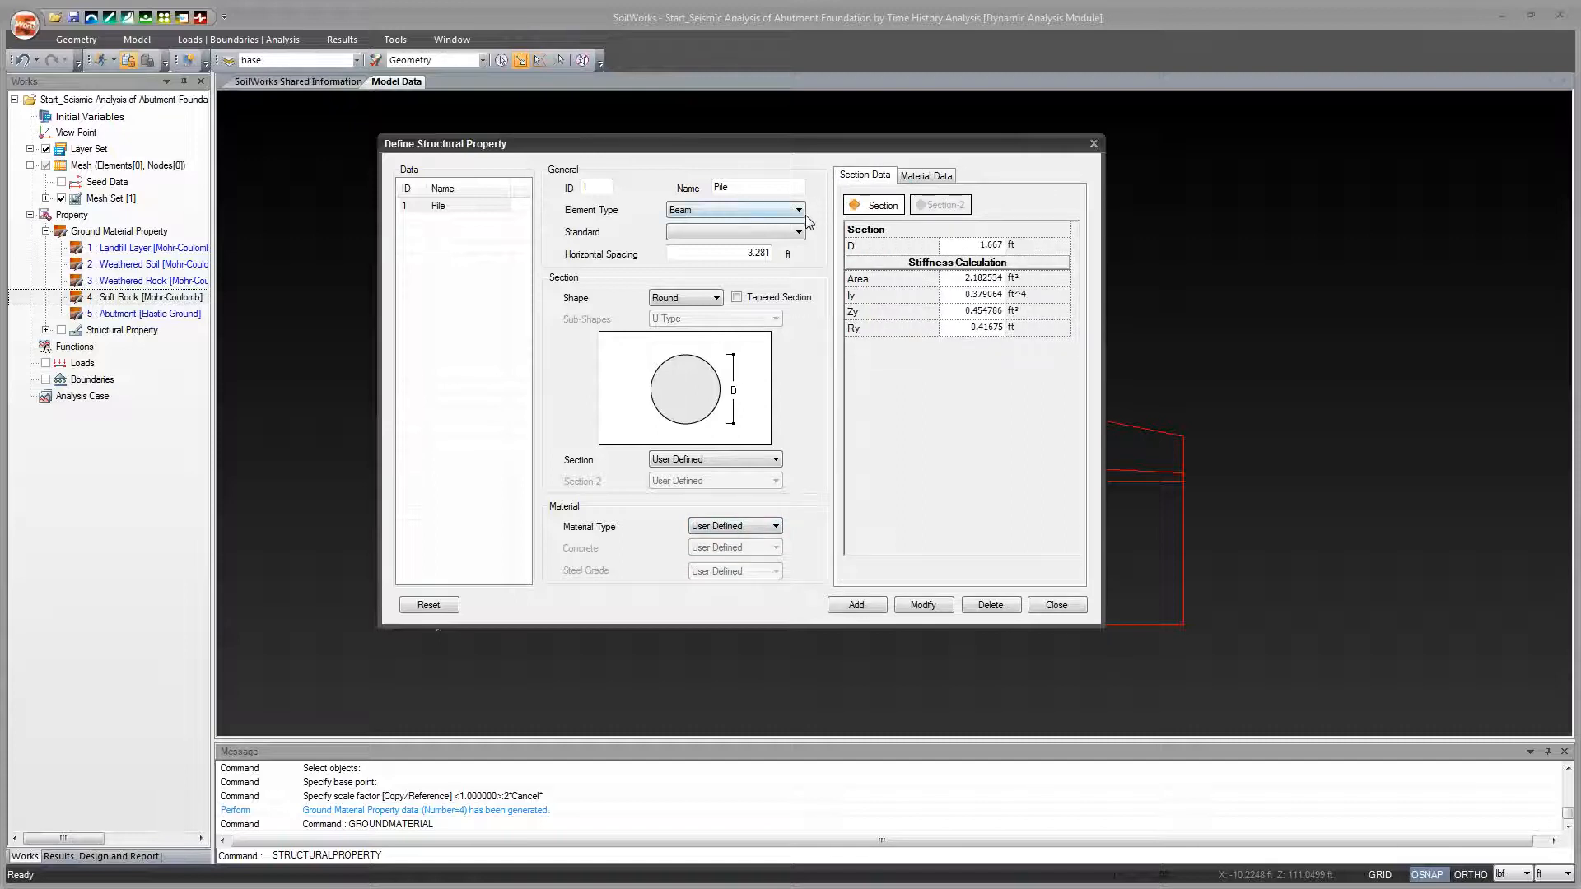
pyautogui.click(718, 297)
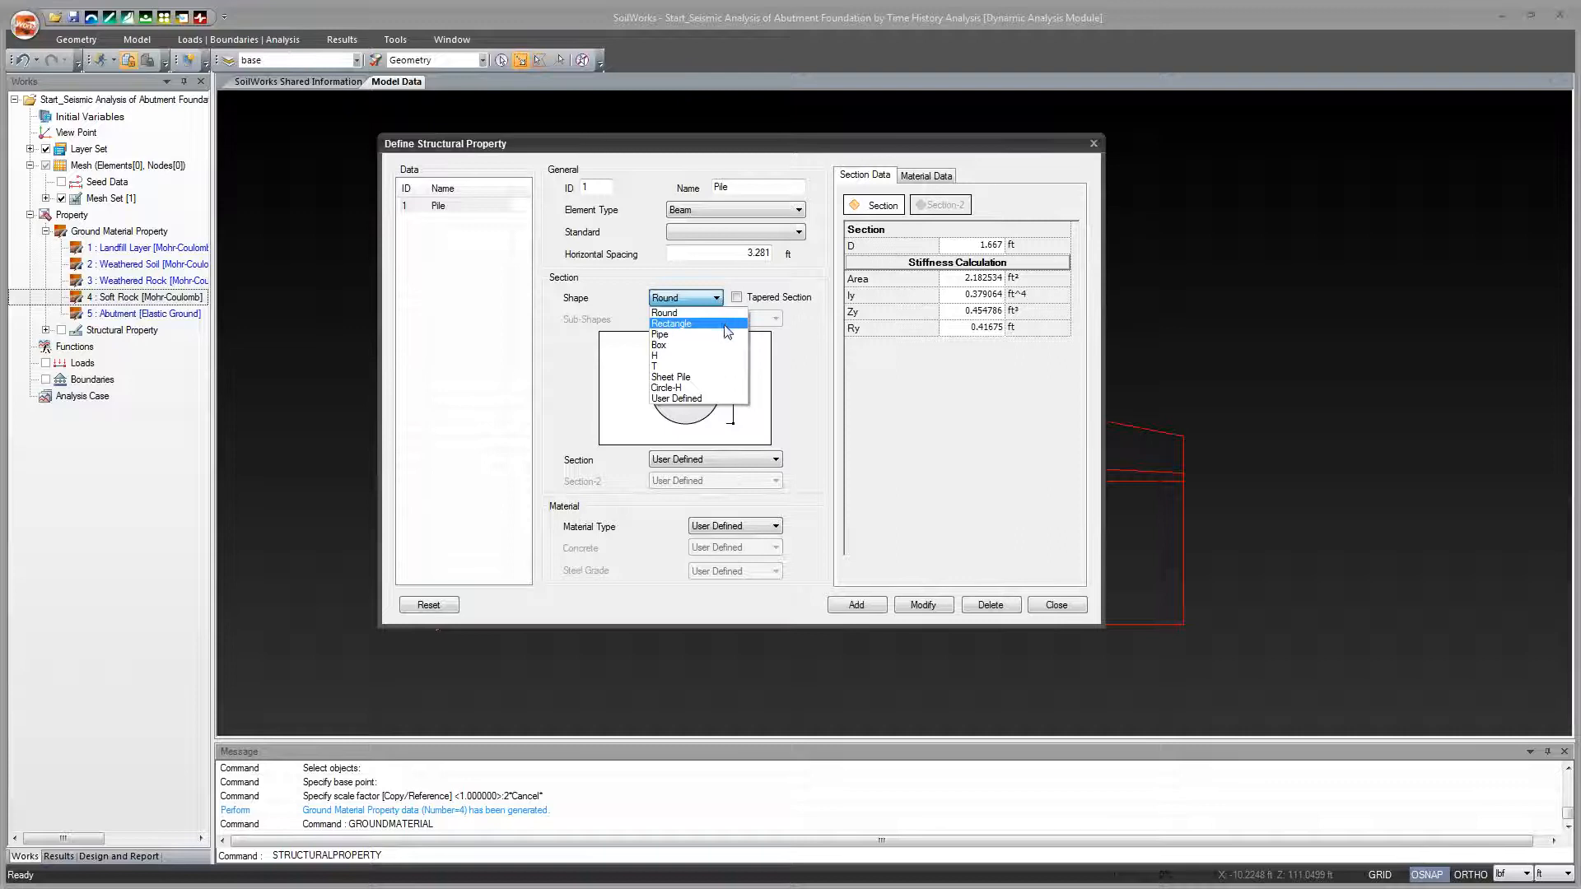
pyautogui.click(725, 346)
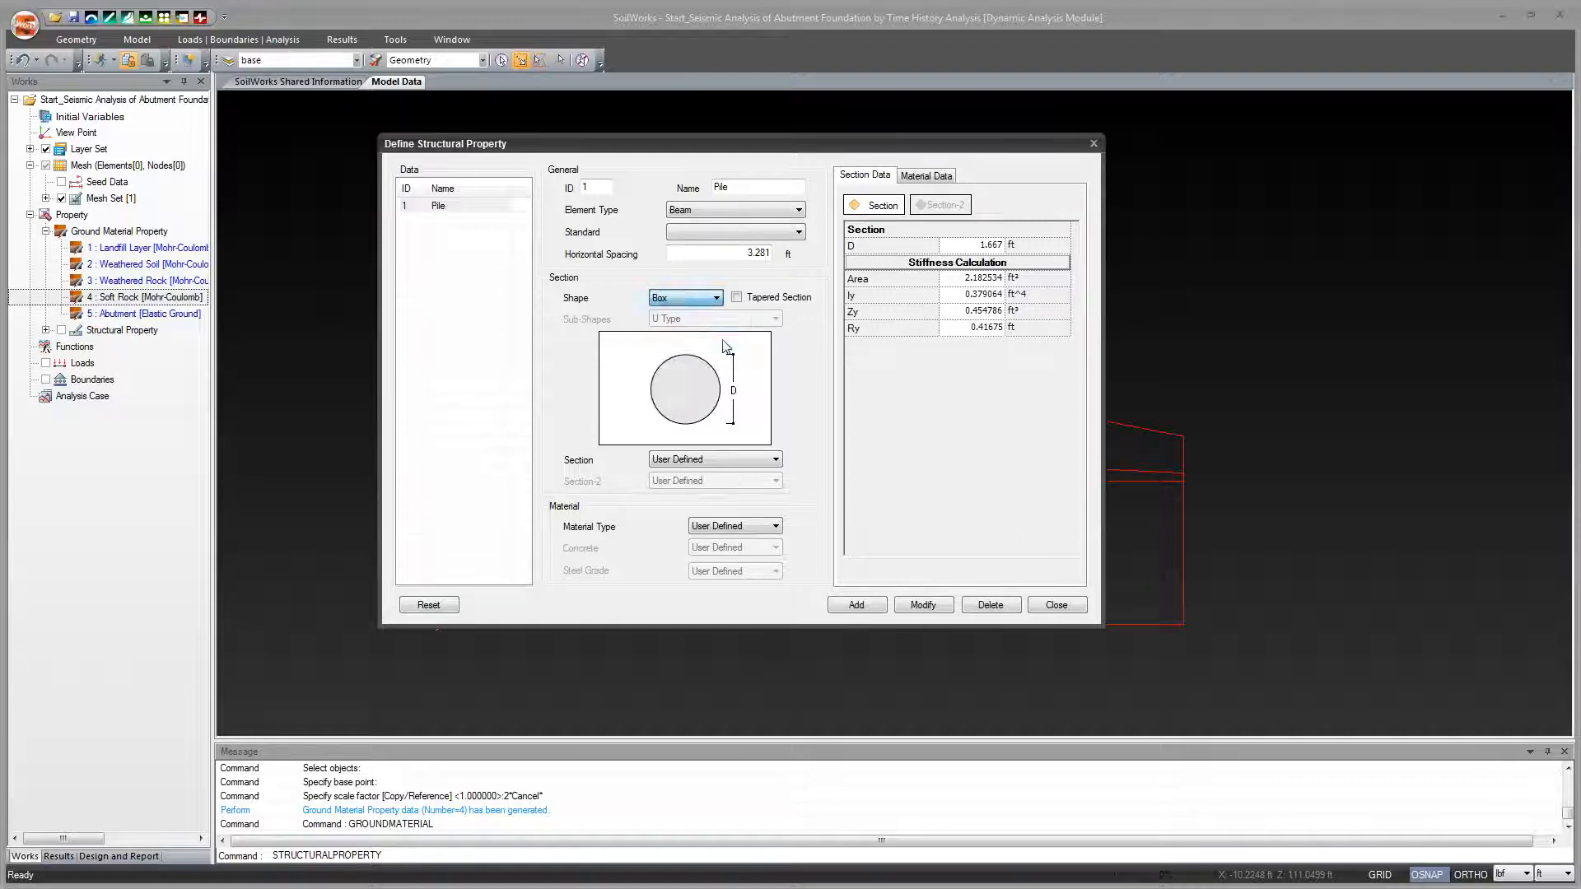
pyautogui.click(718, 299)
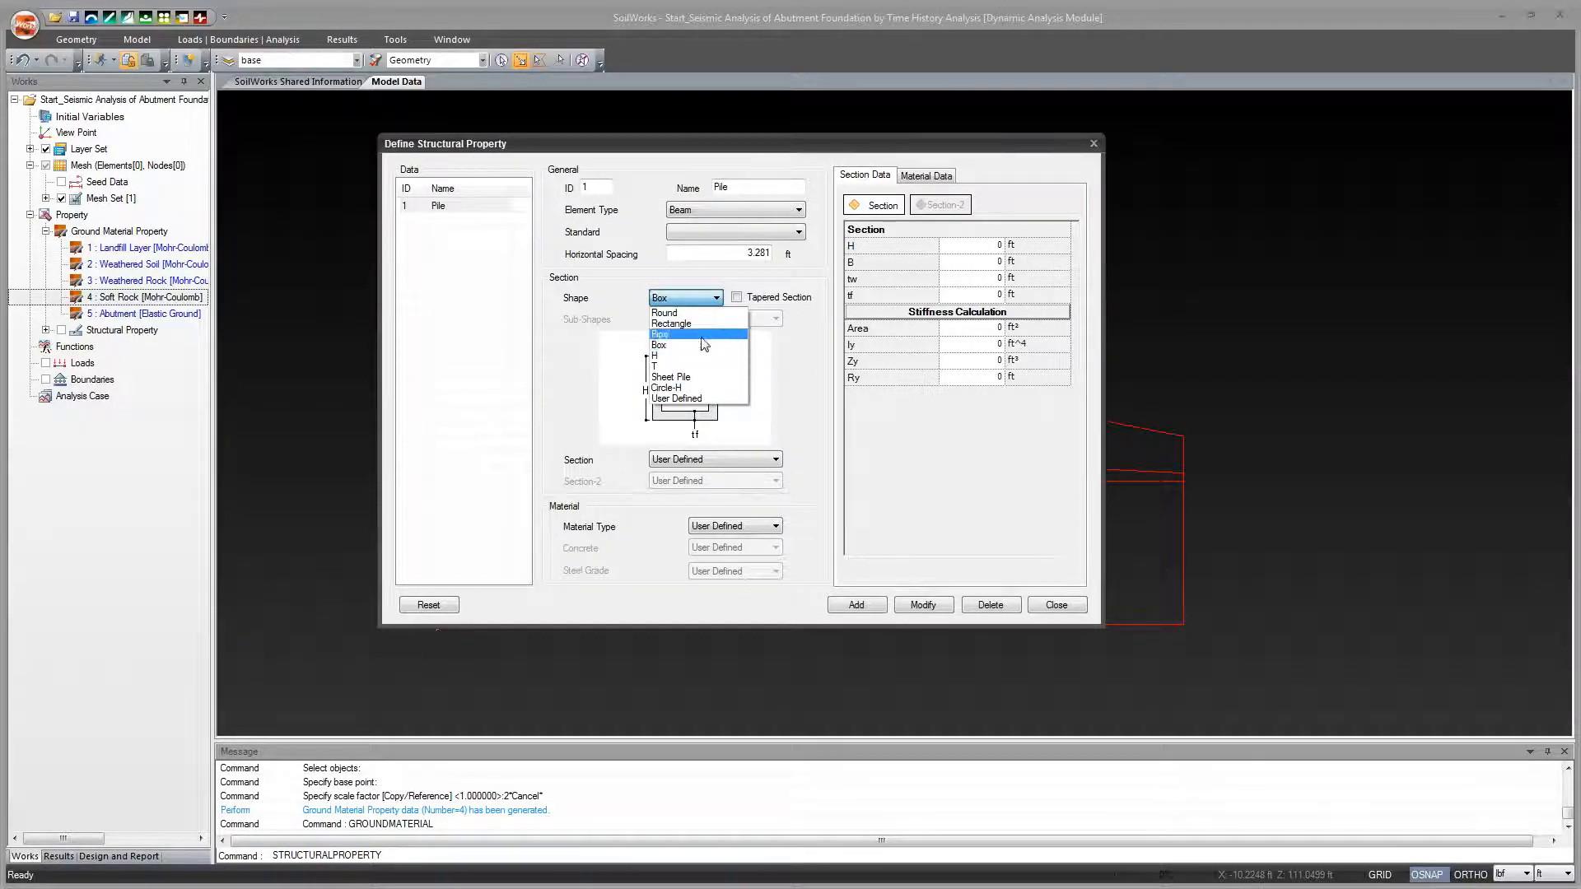
pyautogui.click(694, 313)
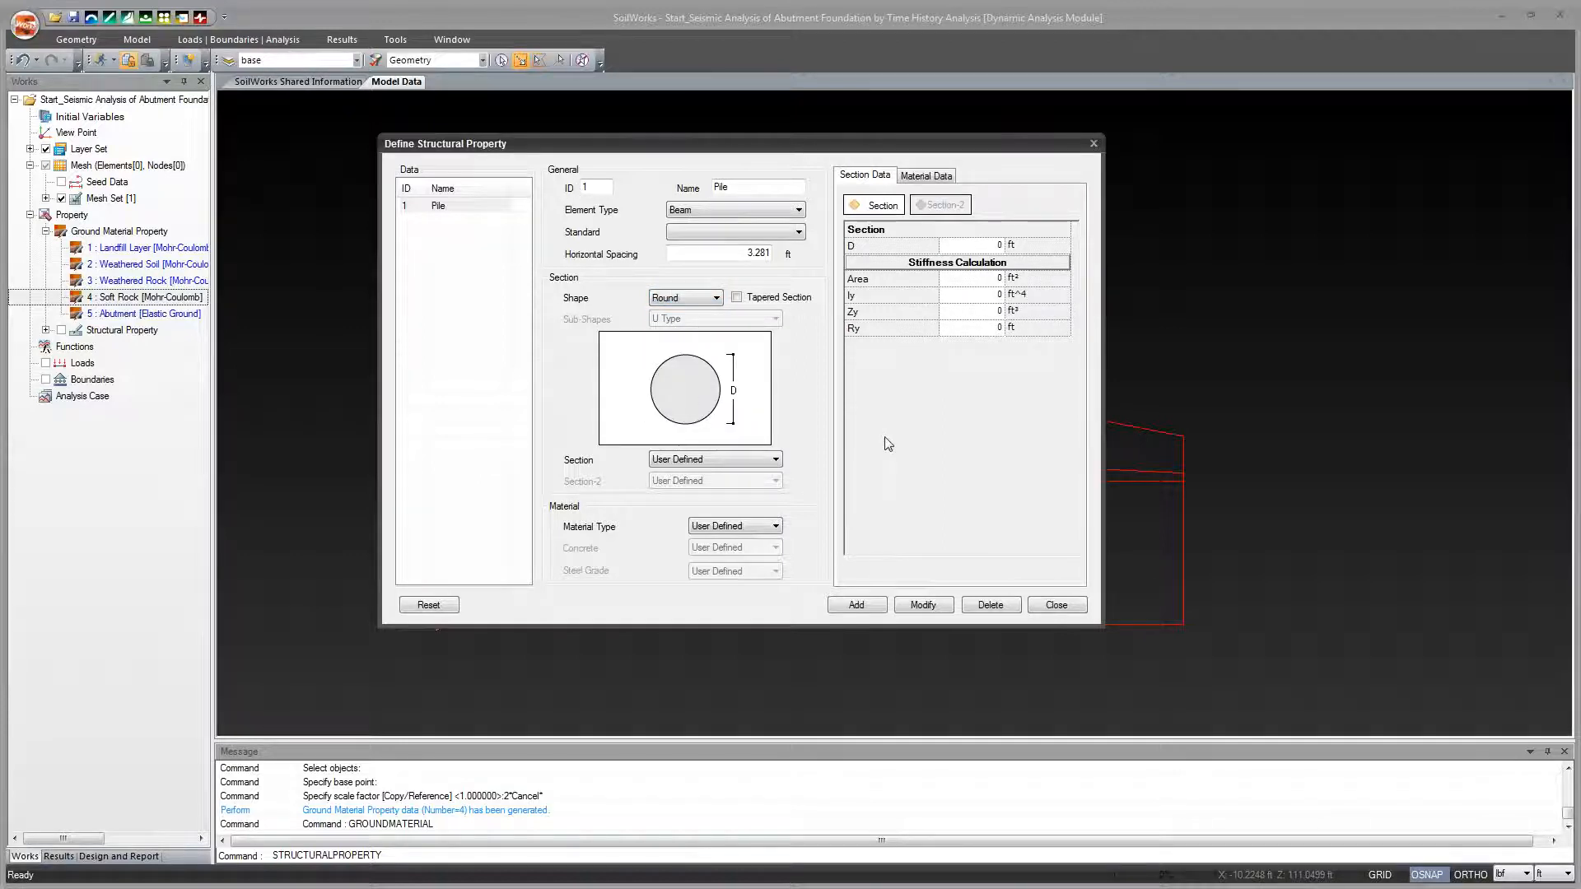
pyautogui.click(1056, 606)
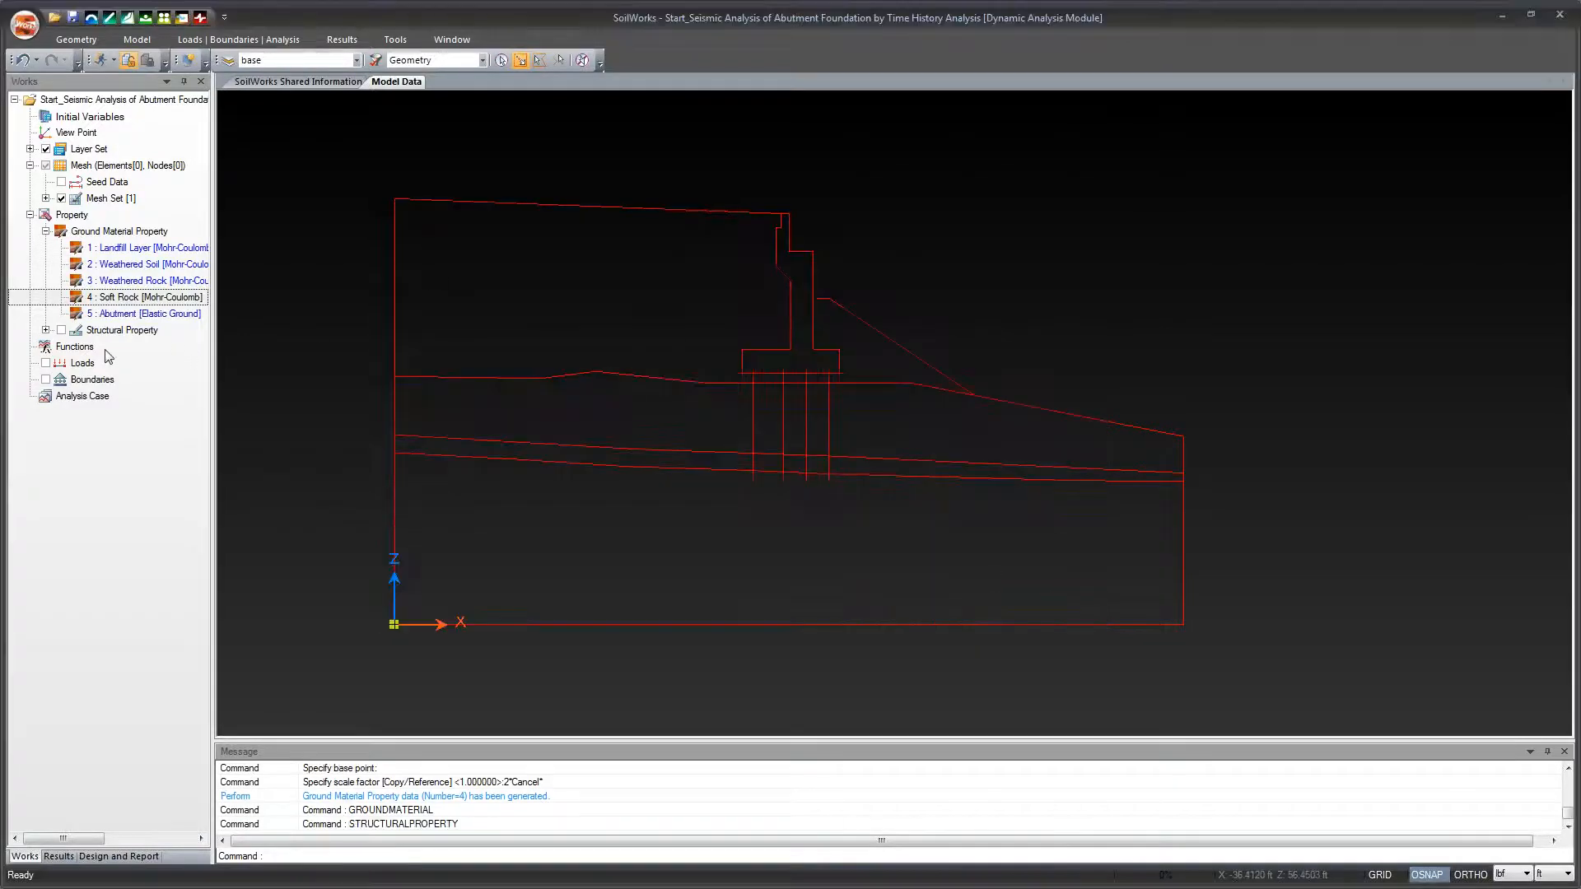
# List the structural properties in the model tree and check the Pile beam alongside the Weathered Soil and Abutment ground materials.
pyautogui.click(46, 331)
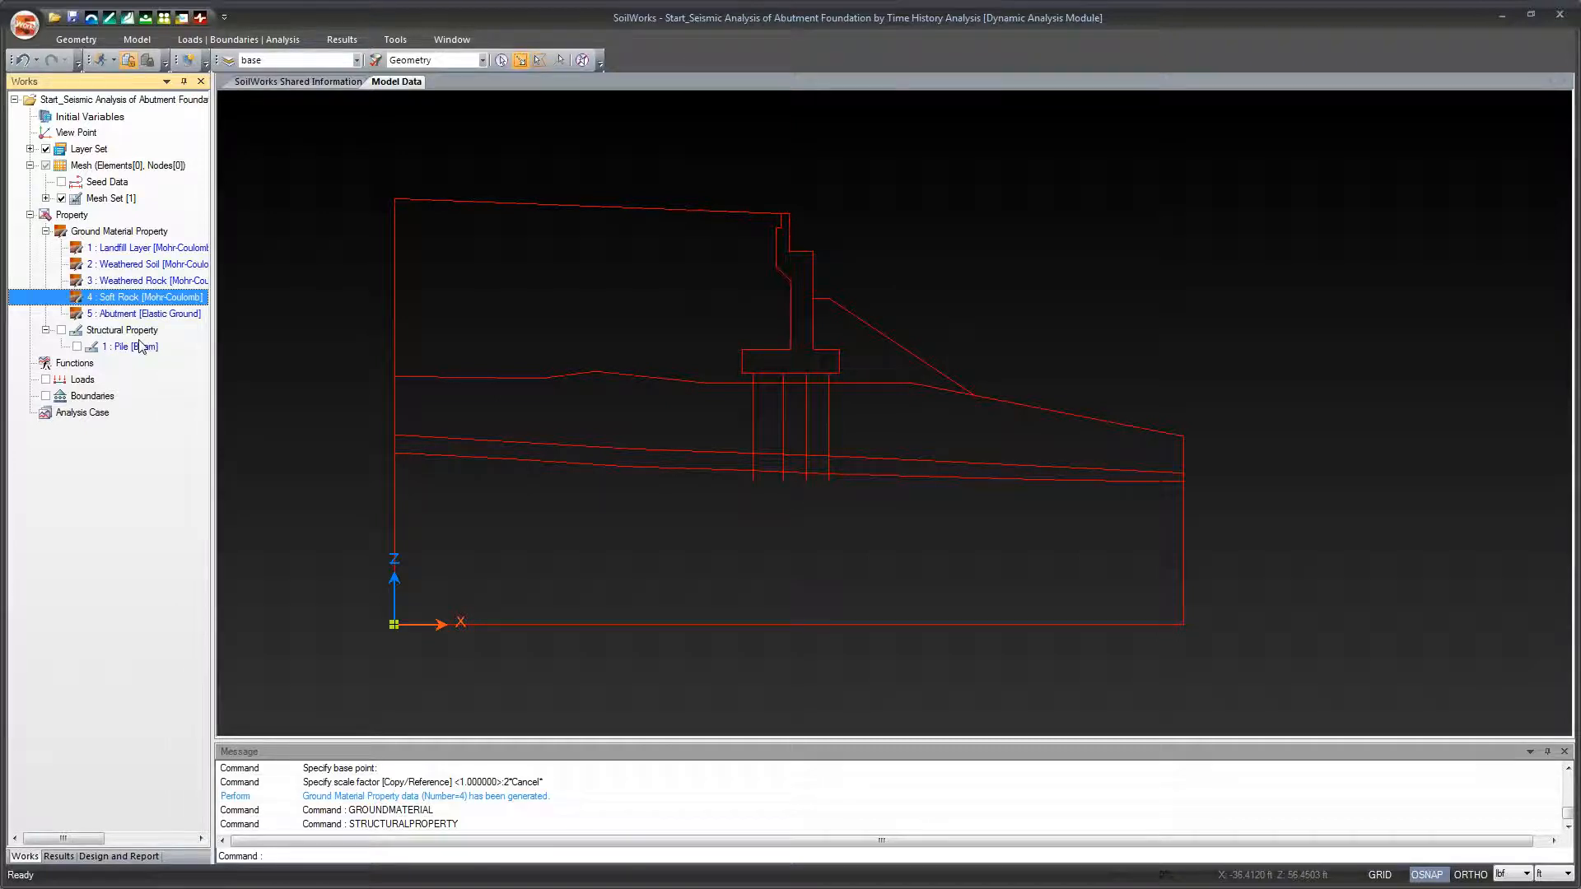
pyautogui.click(123, 270)
pyautogui.click(159, 318)
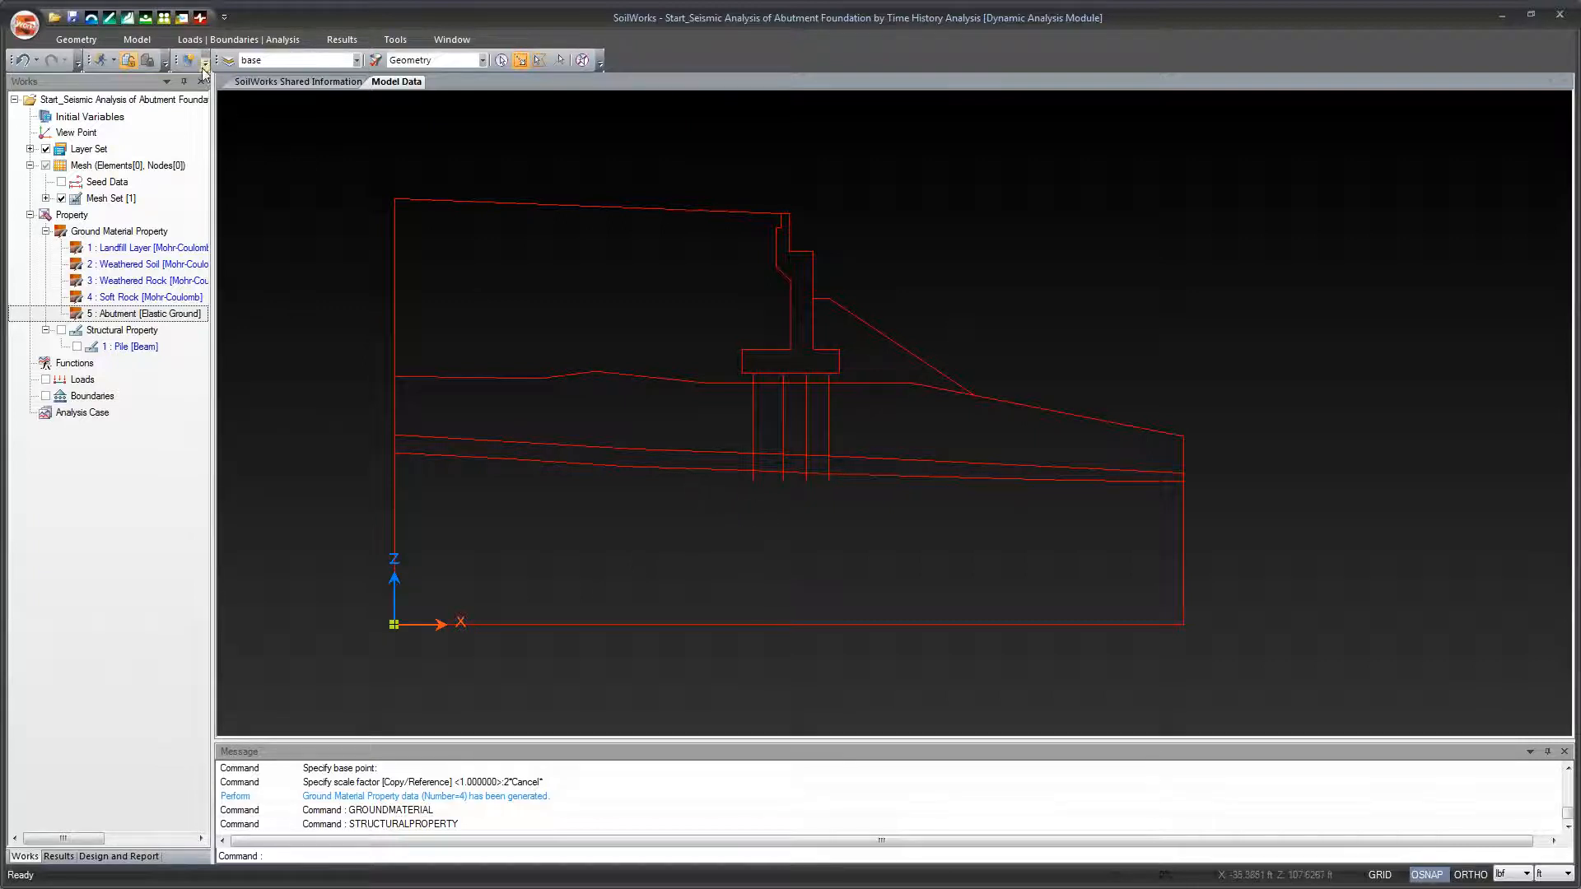
# Generate surfaces for all closed regions of the soil layers and abutment with Smart Surface.
pyautogui.click(132, 41)
pyautogui.click(76, 39)
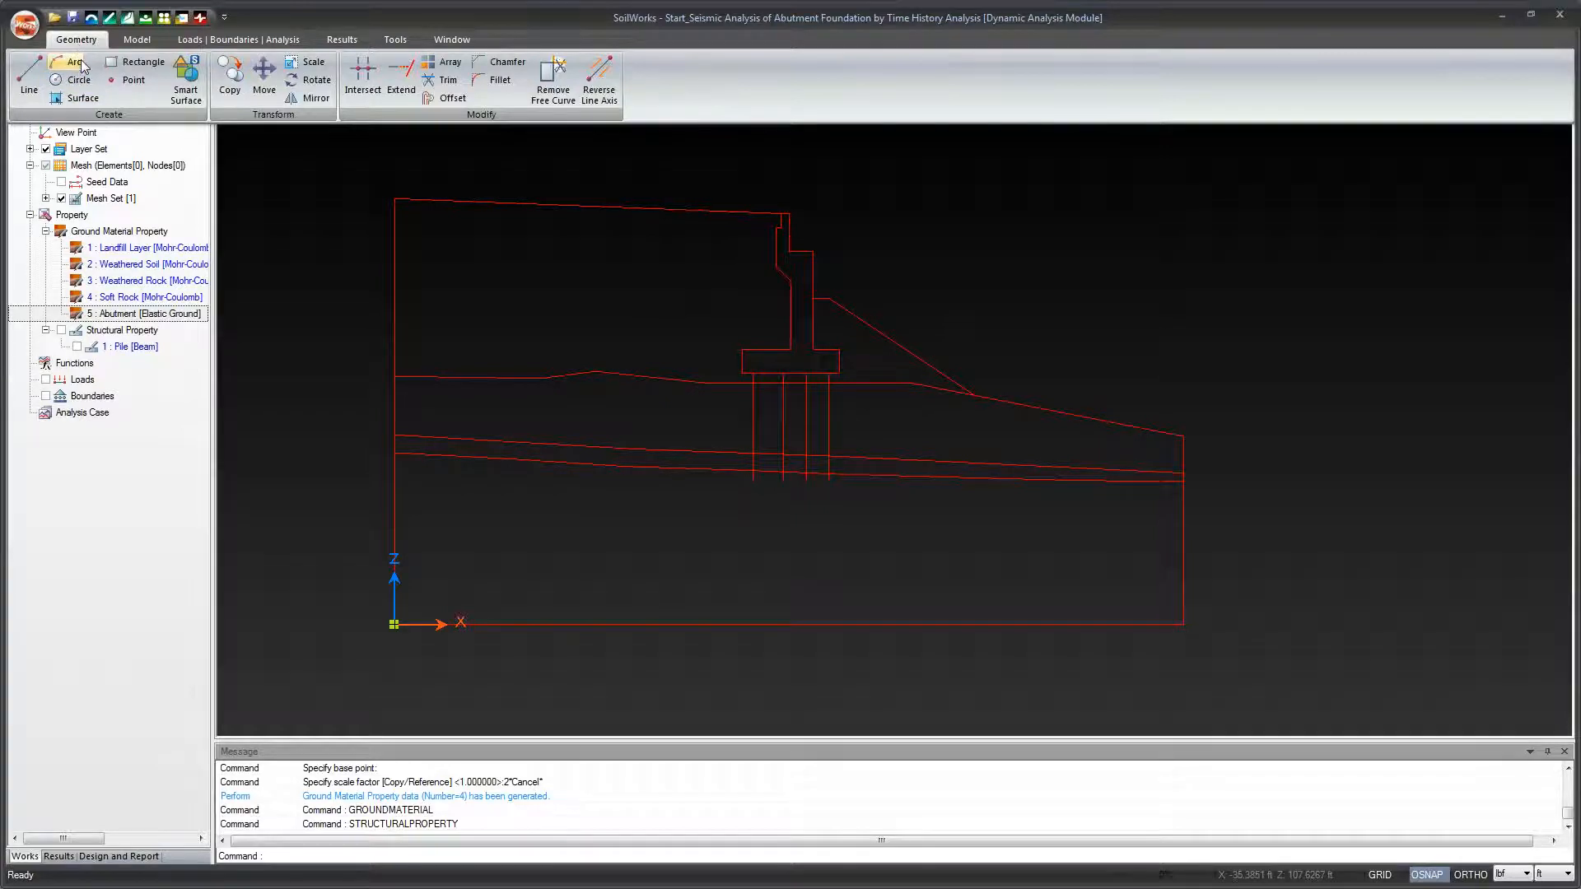
pyautogui.click(187, 87)
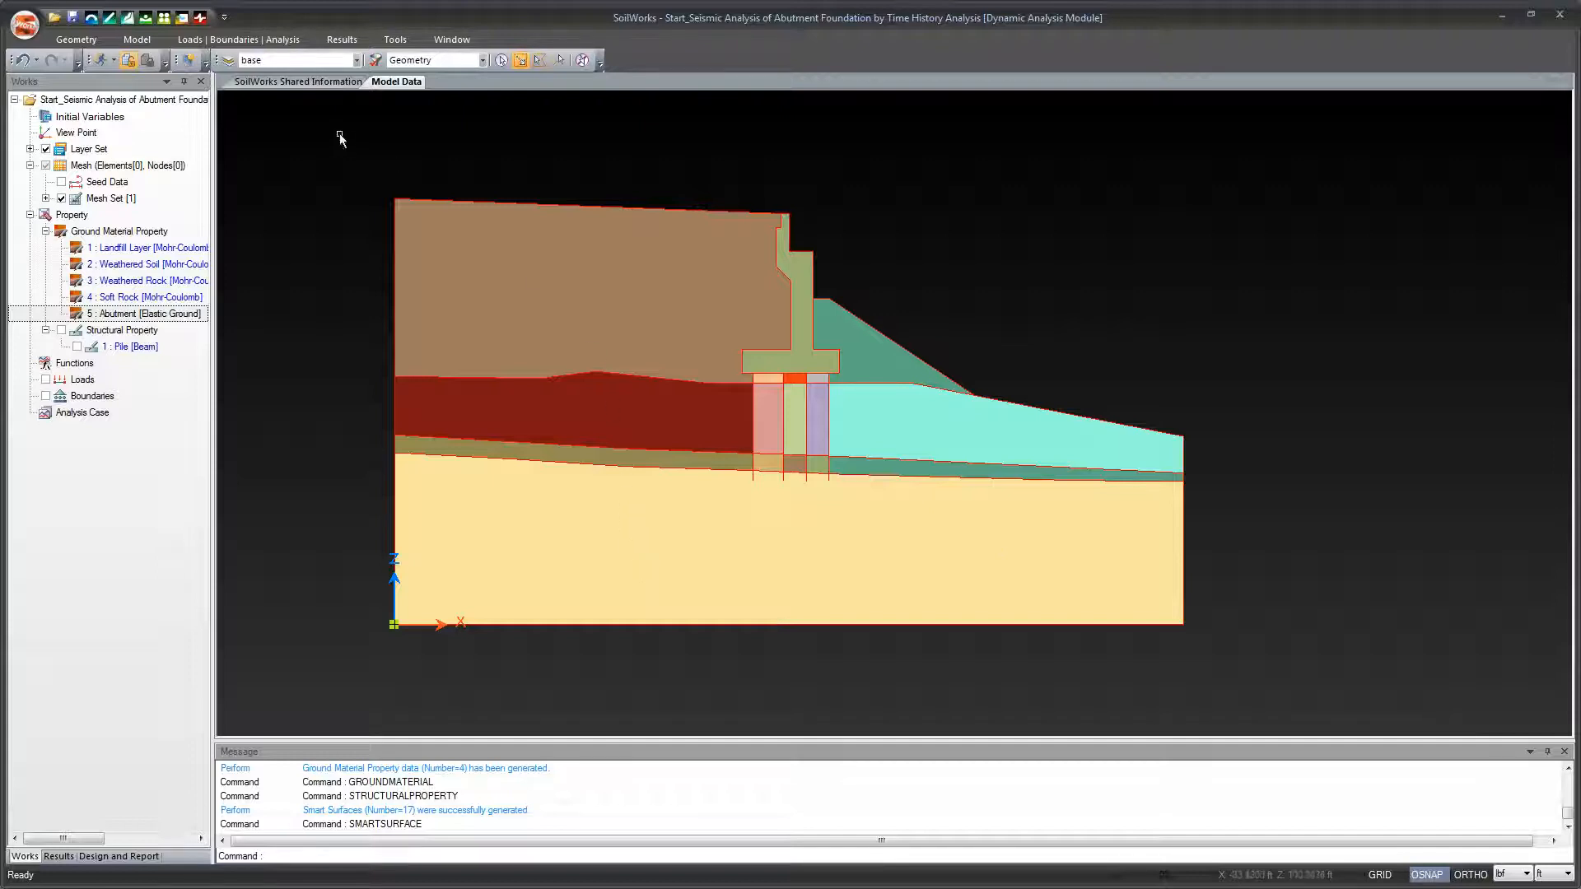
pyautogui.click(76, 38)
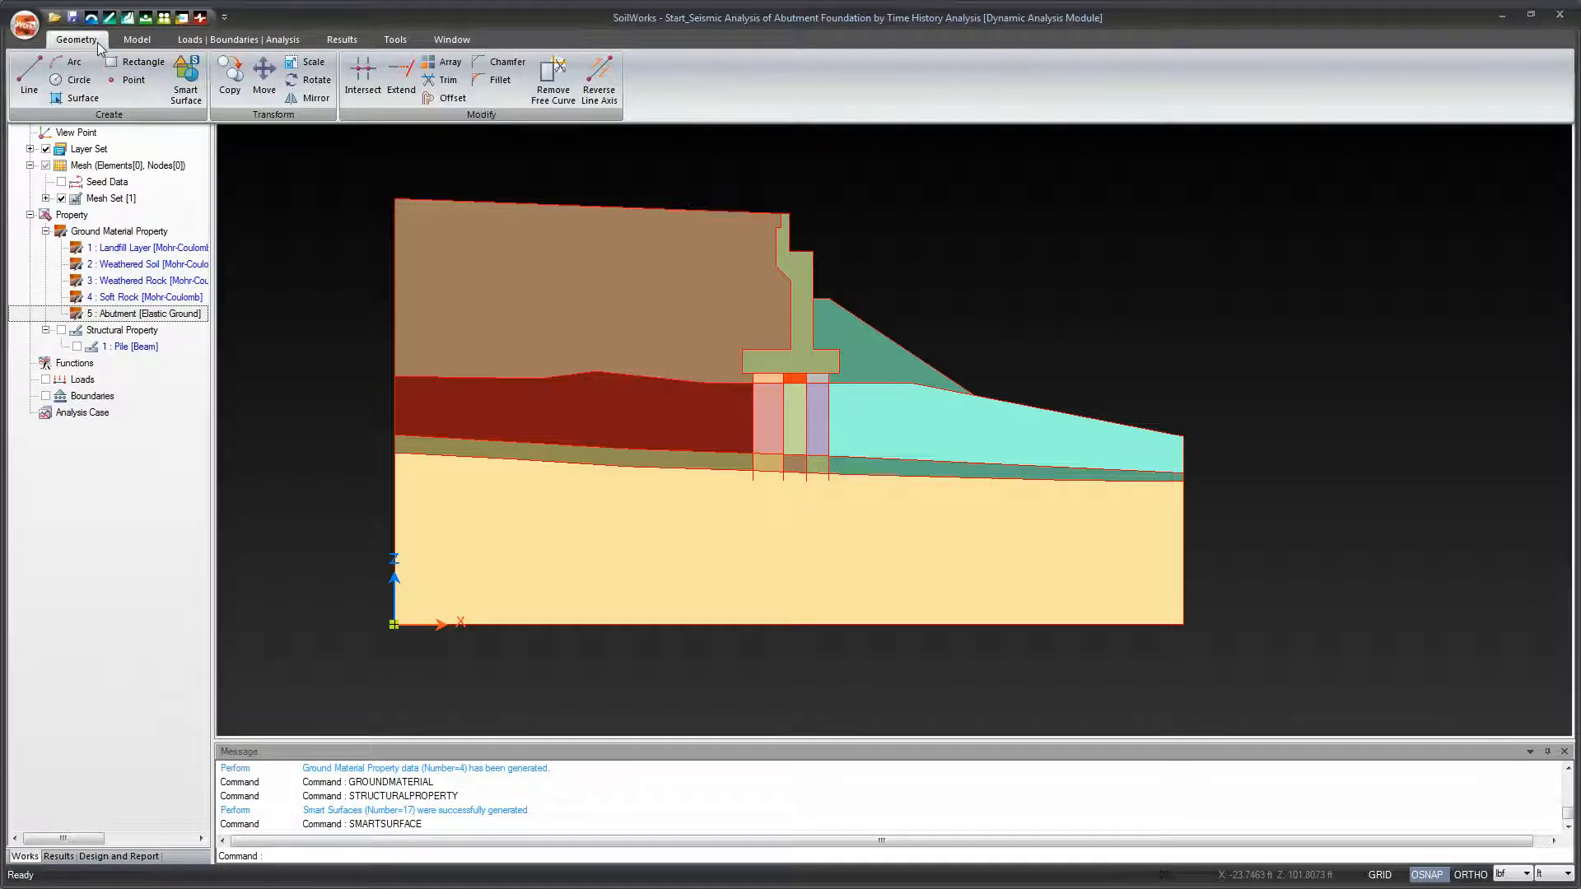
pyautogui.click(130, 41)
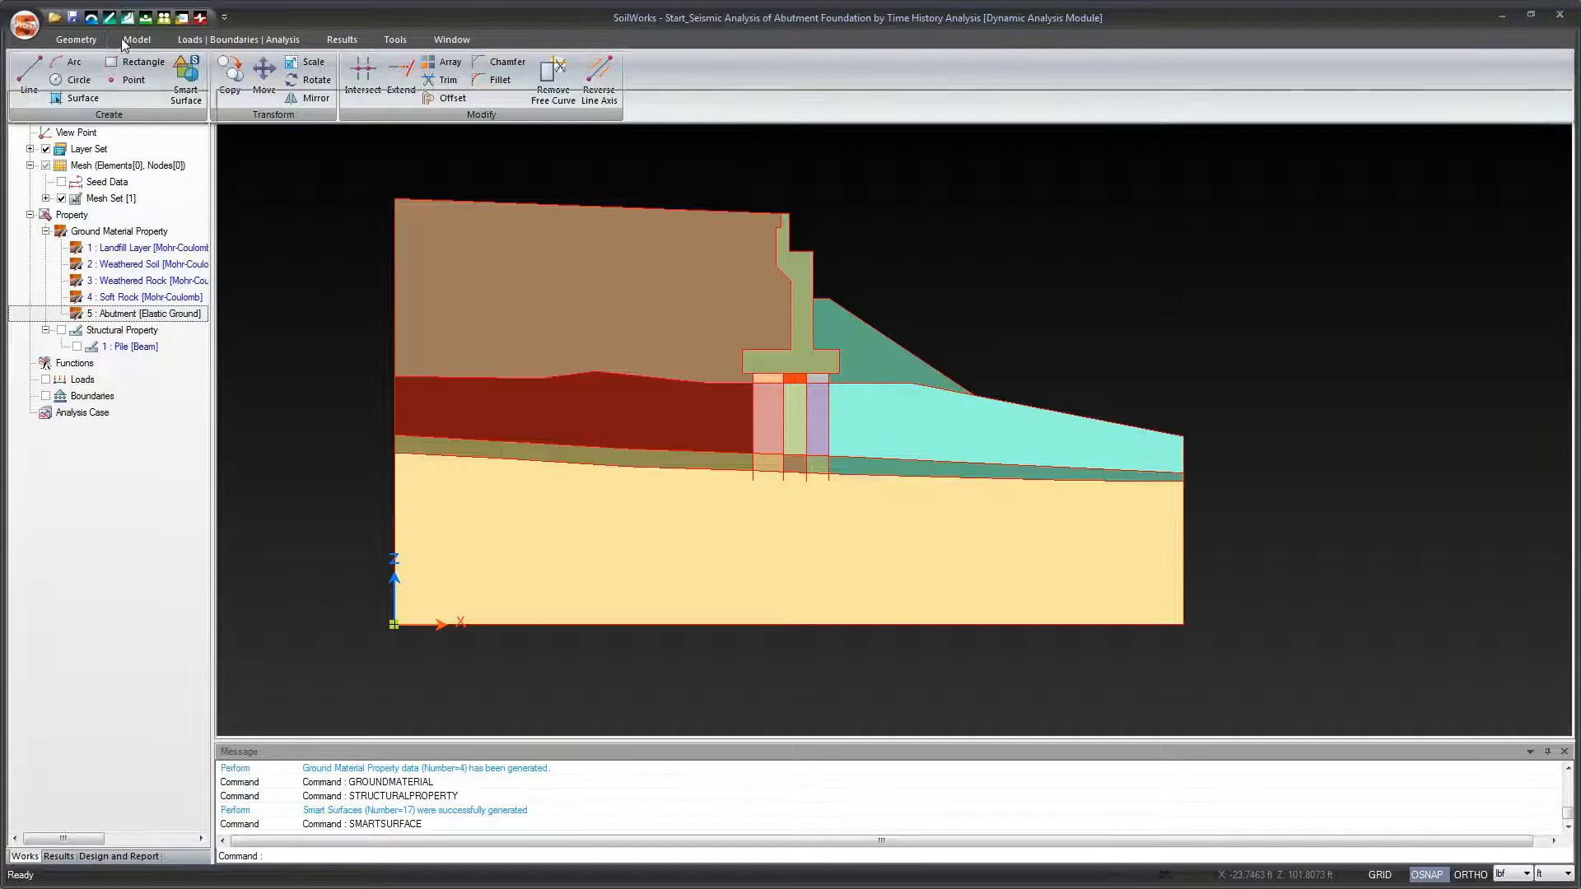
pyautogui.click(76, 41)
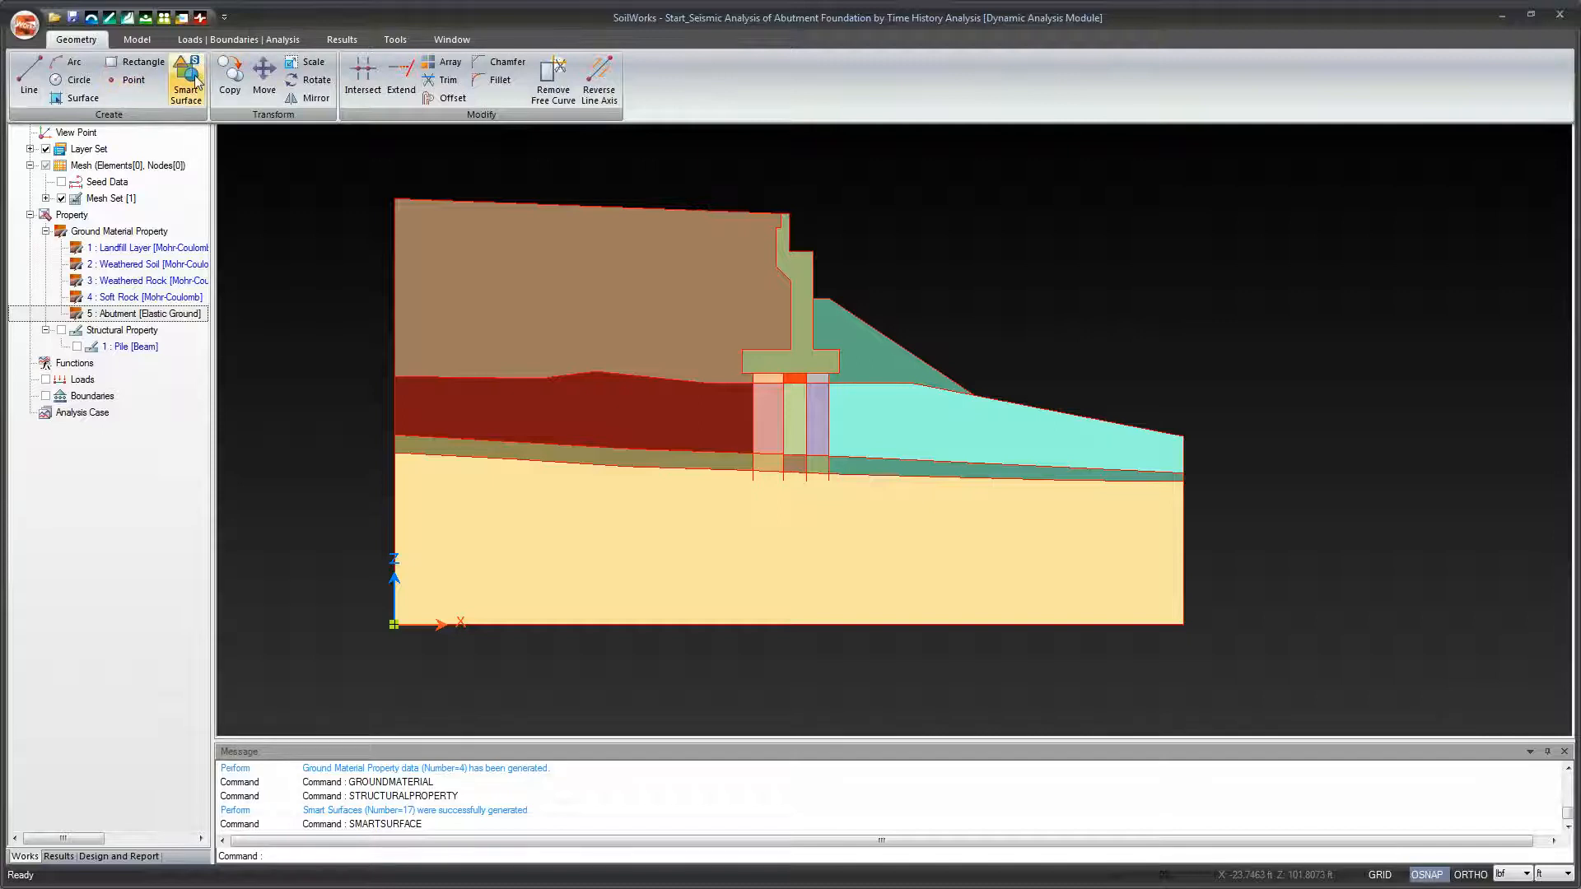
pyautogui.click(137, 46)
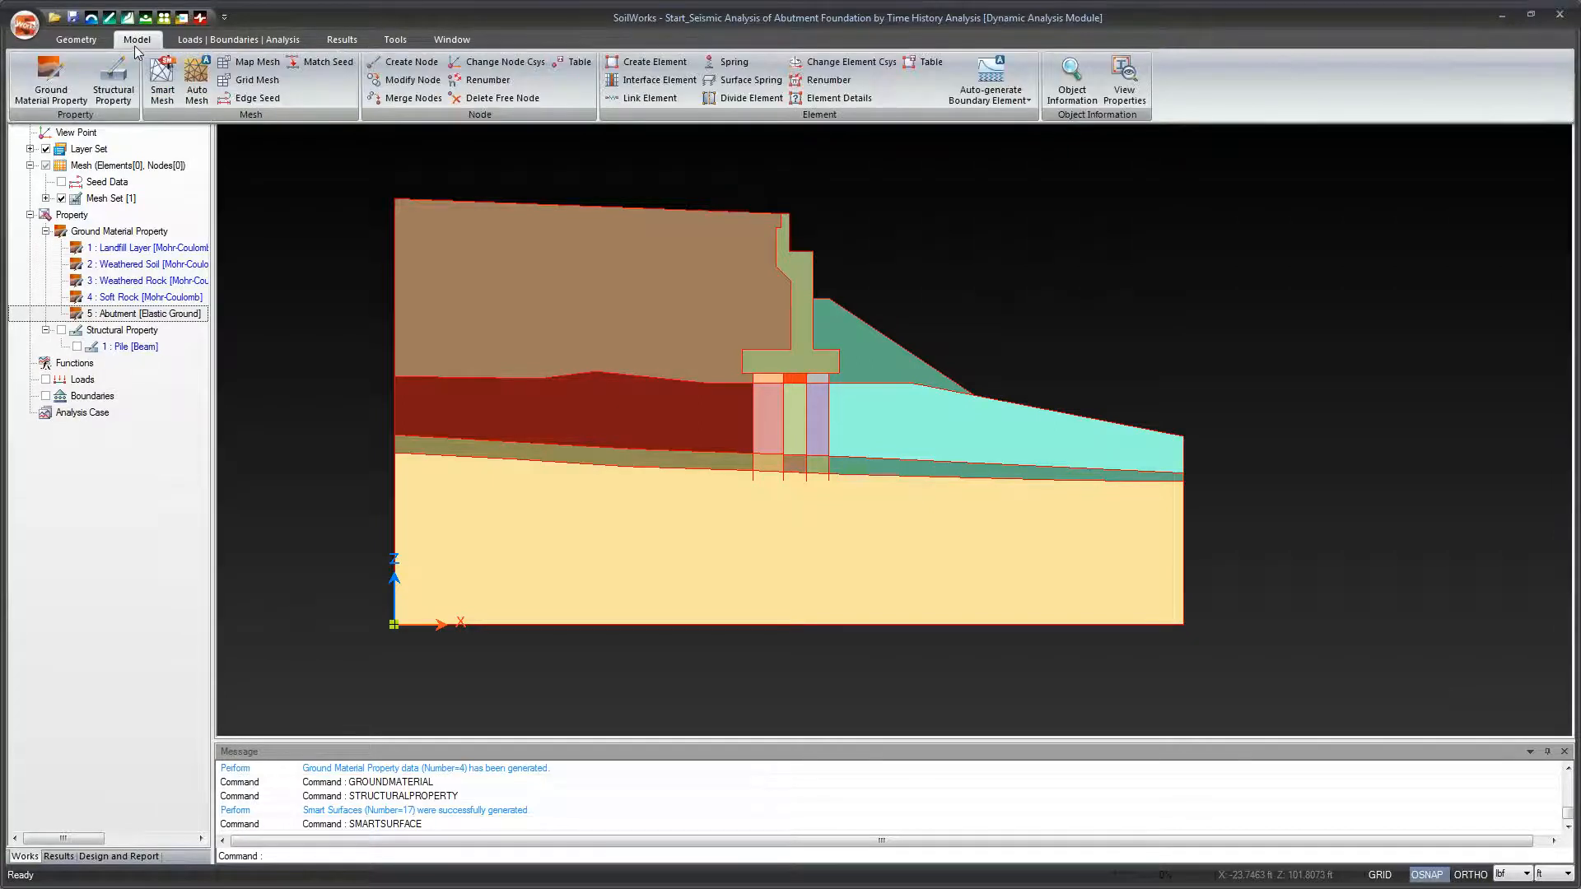
pyautogui.click(79, 41)
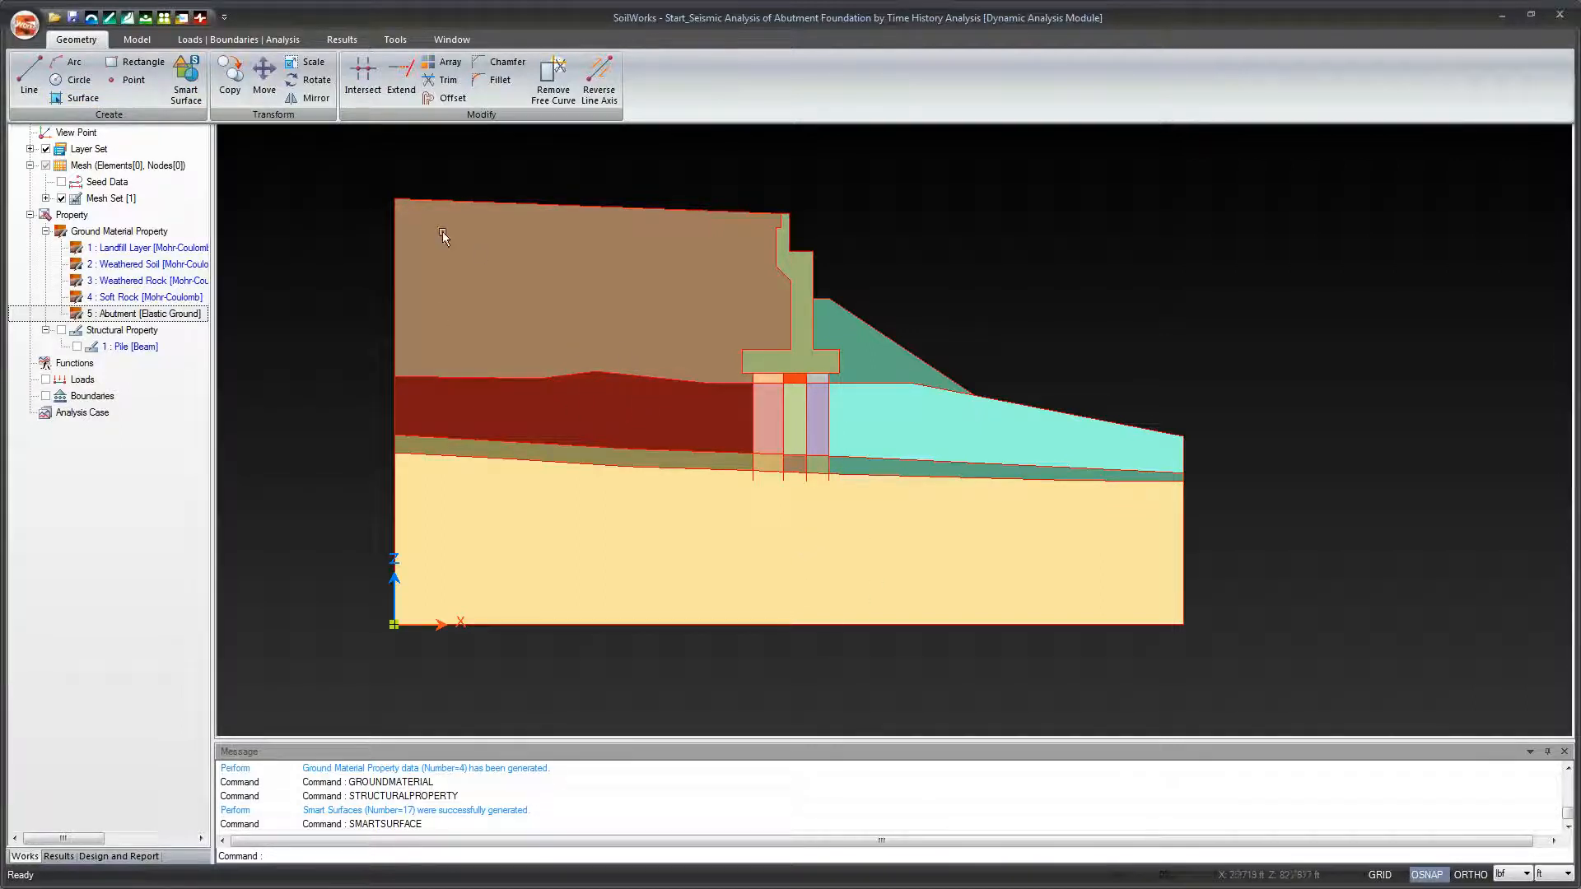
# Examine the Screen Object and Element categories in the display settings for selection color options.
pyautogui.click(441, 43)
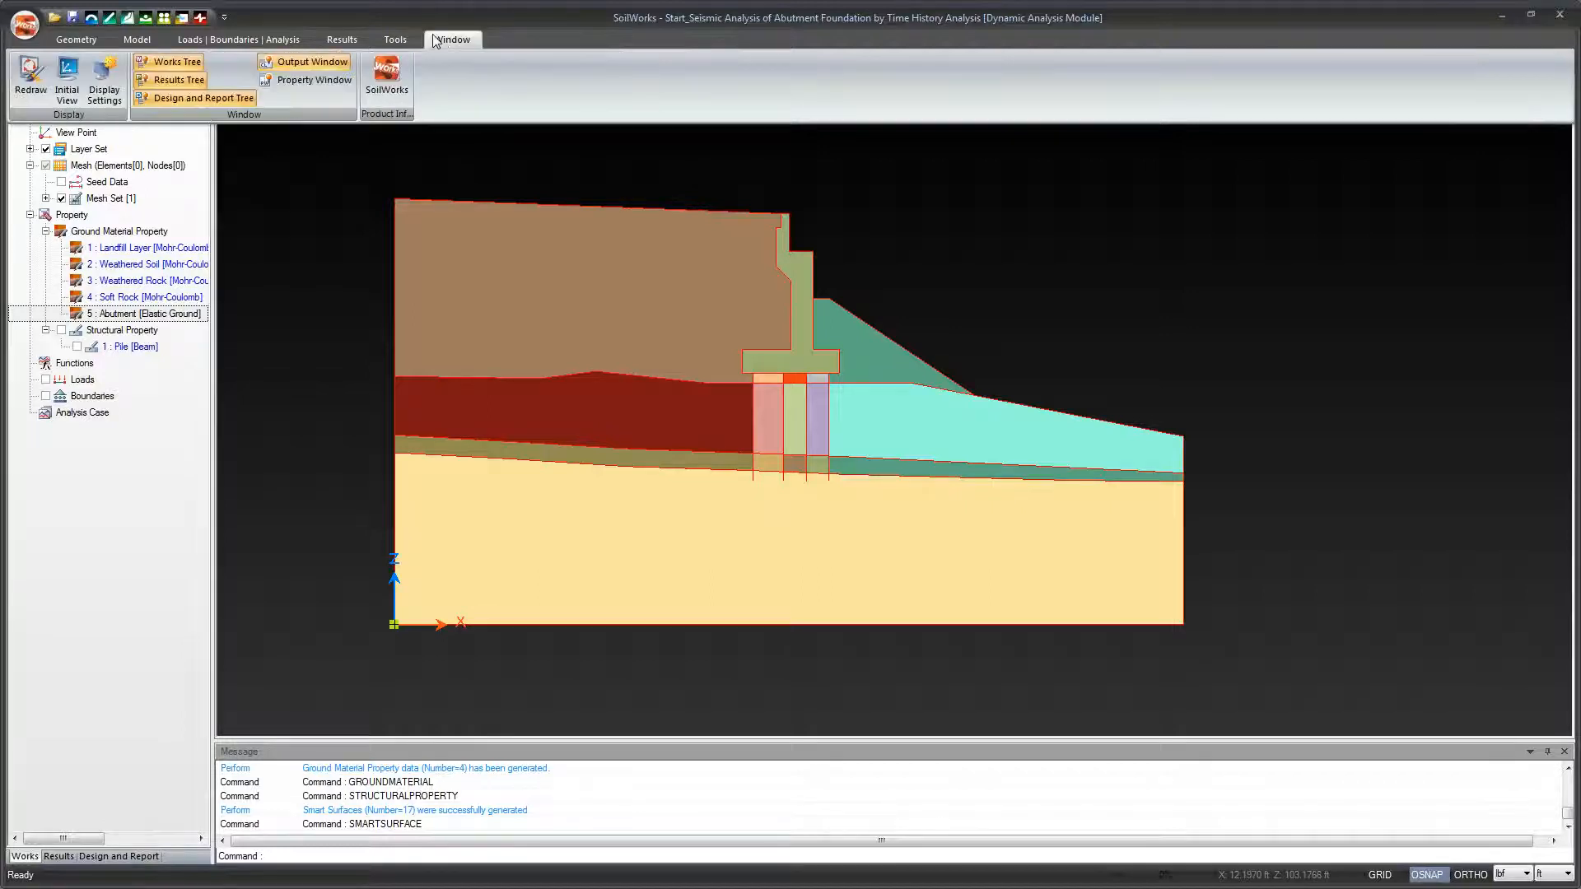
pyautogui.click(103, 78)
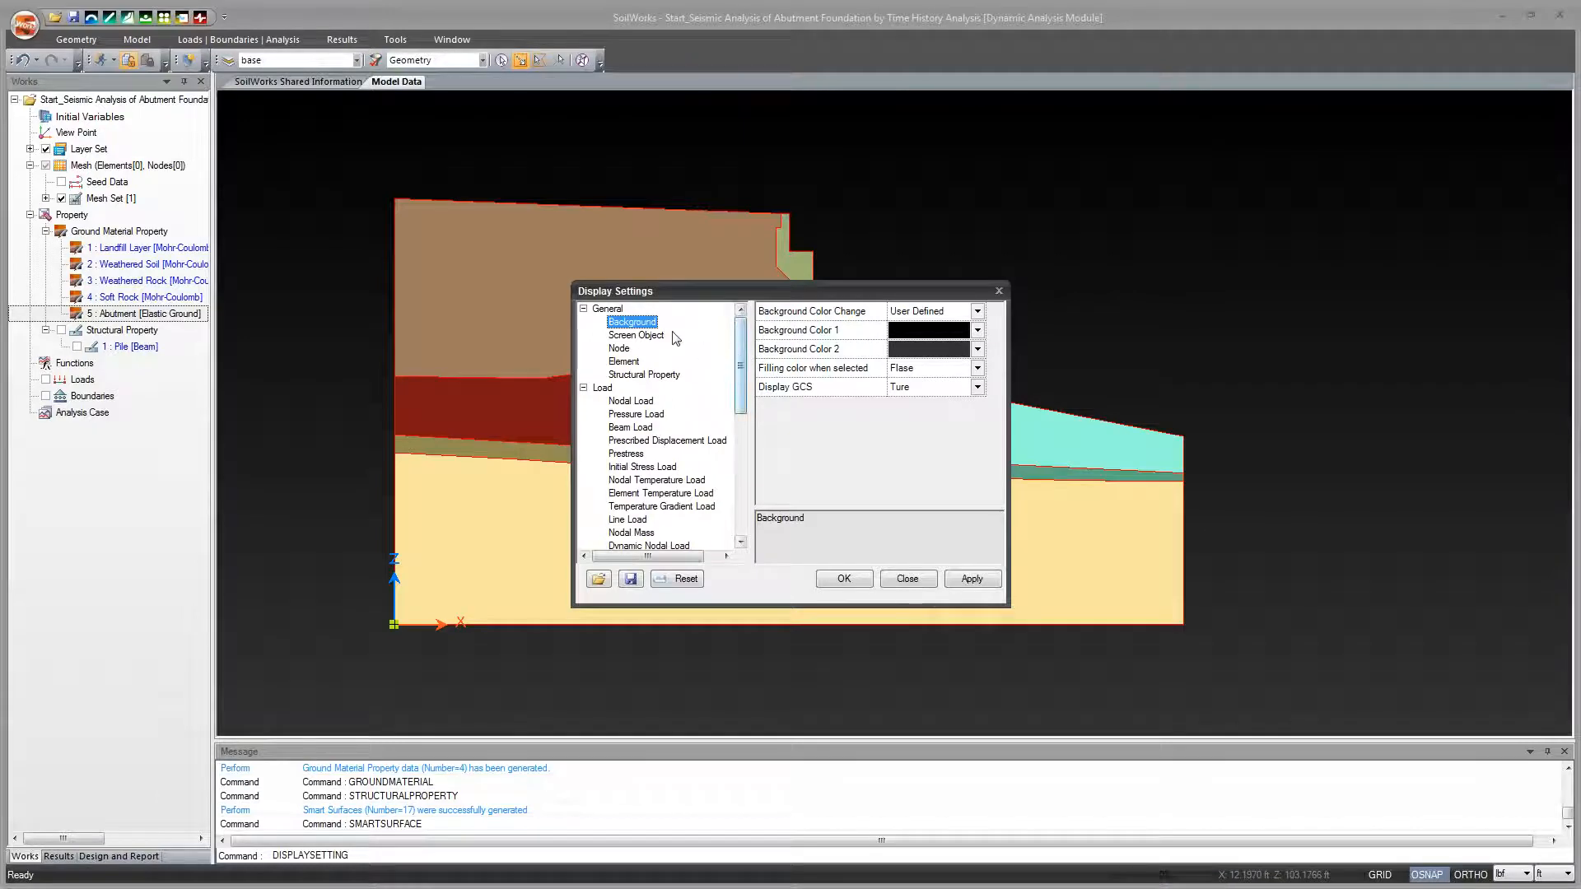
pyautogui.click(669, 335)
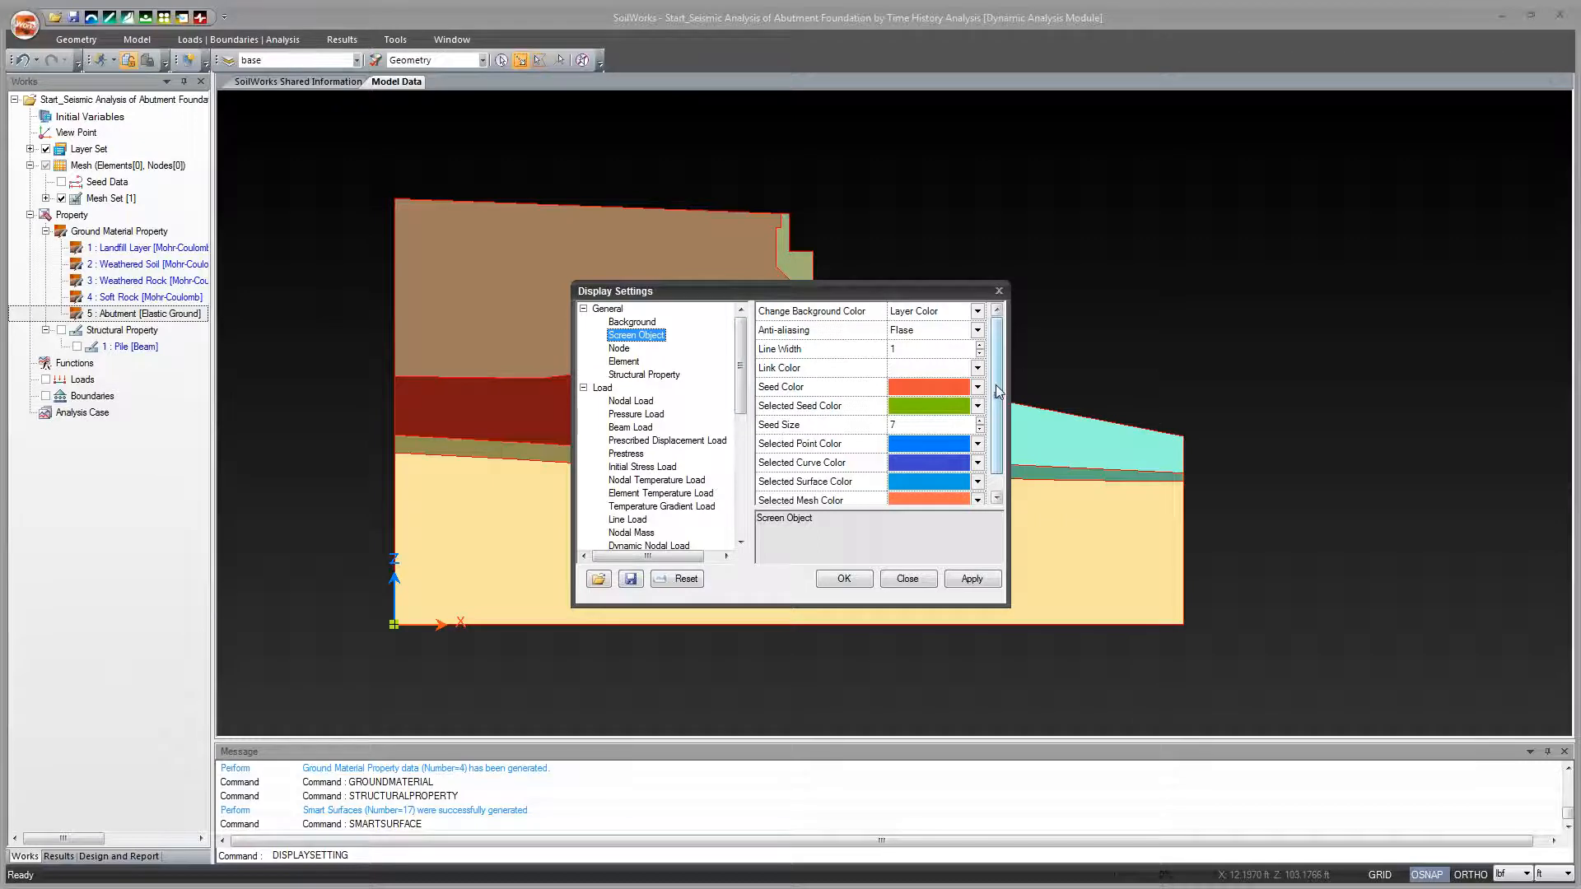
pyautogui.scroll(-1, 996, 393)
pyautogui.scroll(-1, 741, 396)
pyautogui.scroll(-6, 741, 396)
pyautogui.scroll(6, 725, 398)
pyautogui.scroll(1, 719, 398)
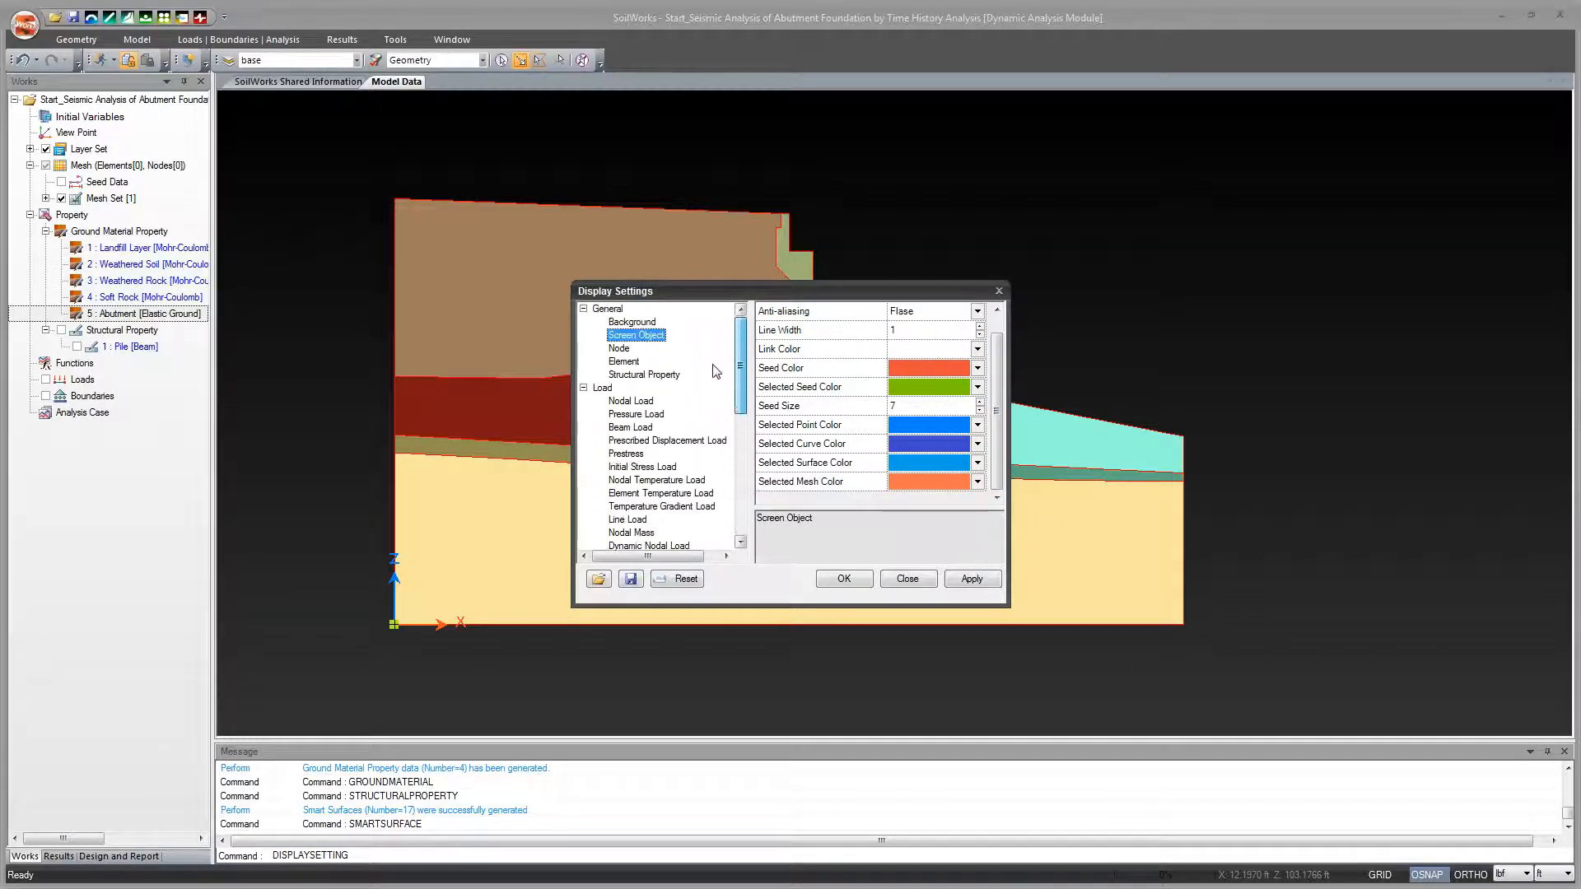
pyautogui.click(624, 361)
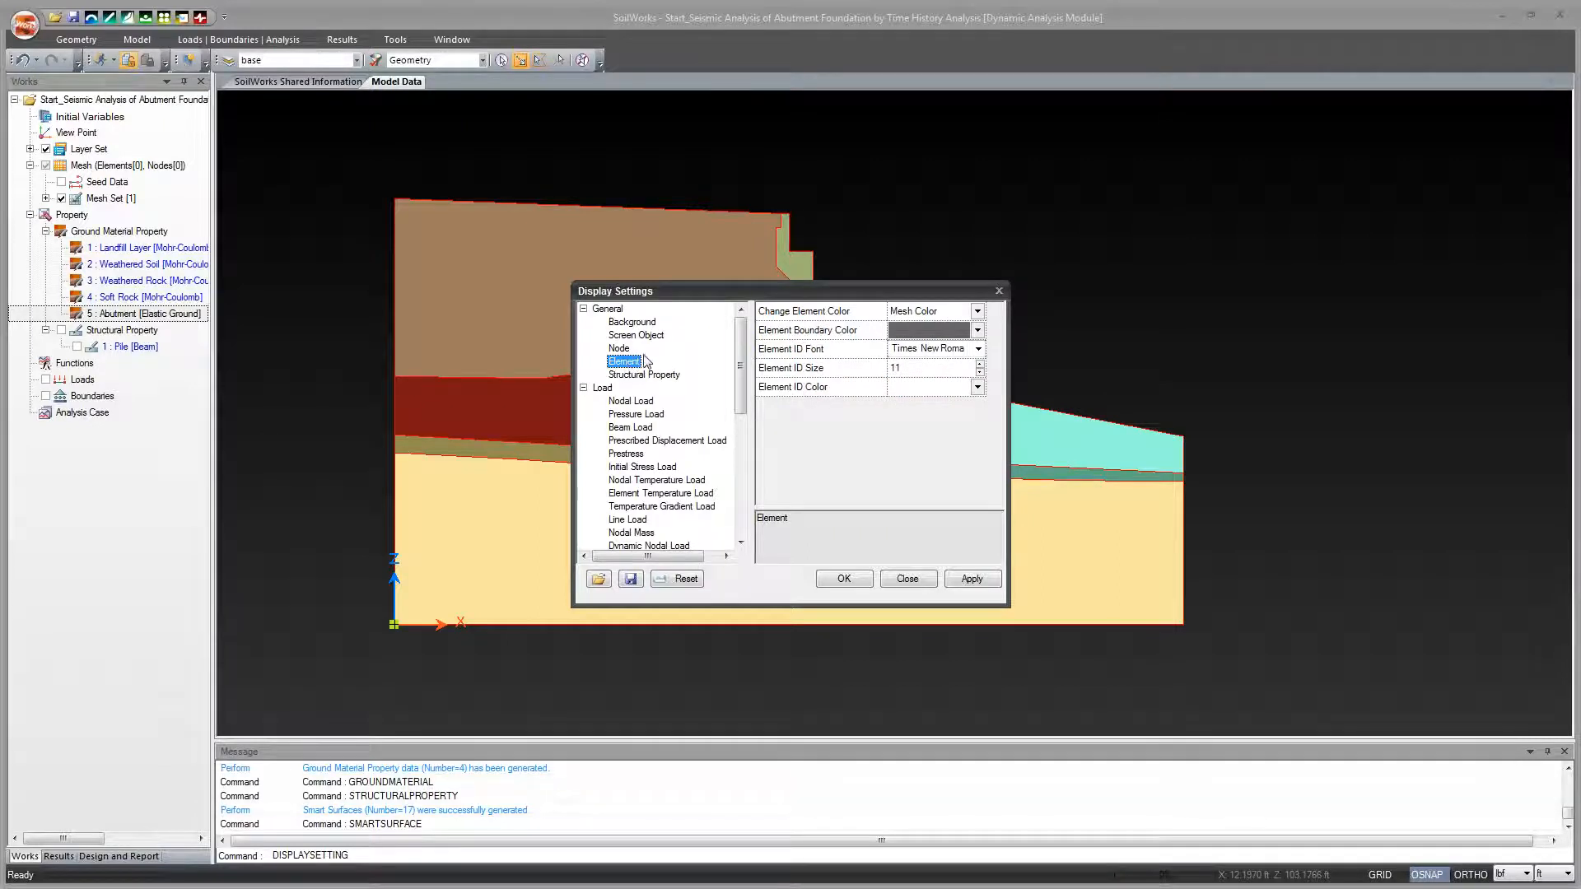
pyautogui.click(635, 336)
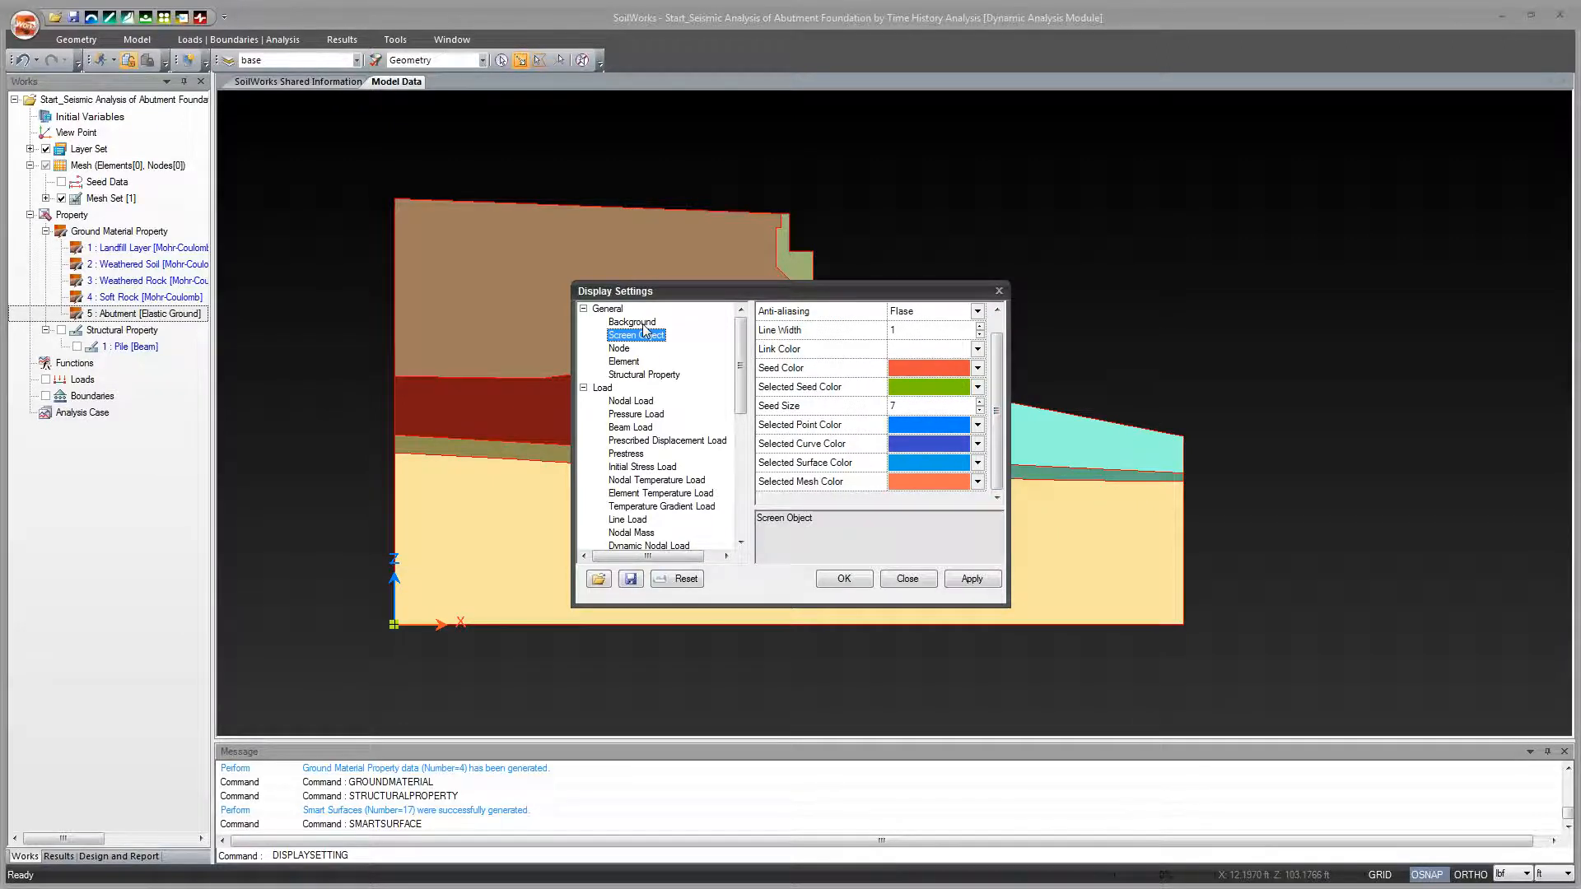
# Enable the filling color for selected objects in the Background display settings and confirm.
pyautogui.click(645, 324)
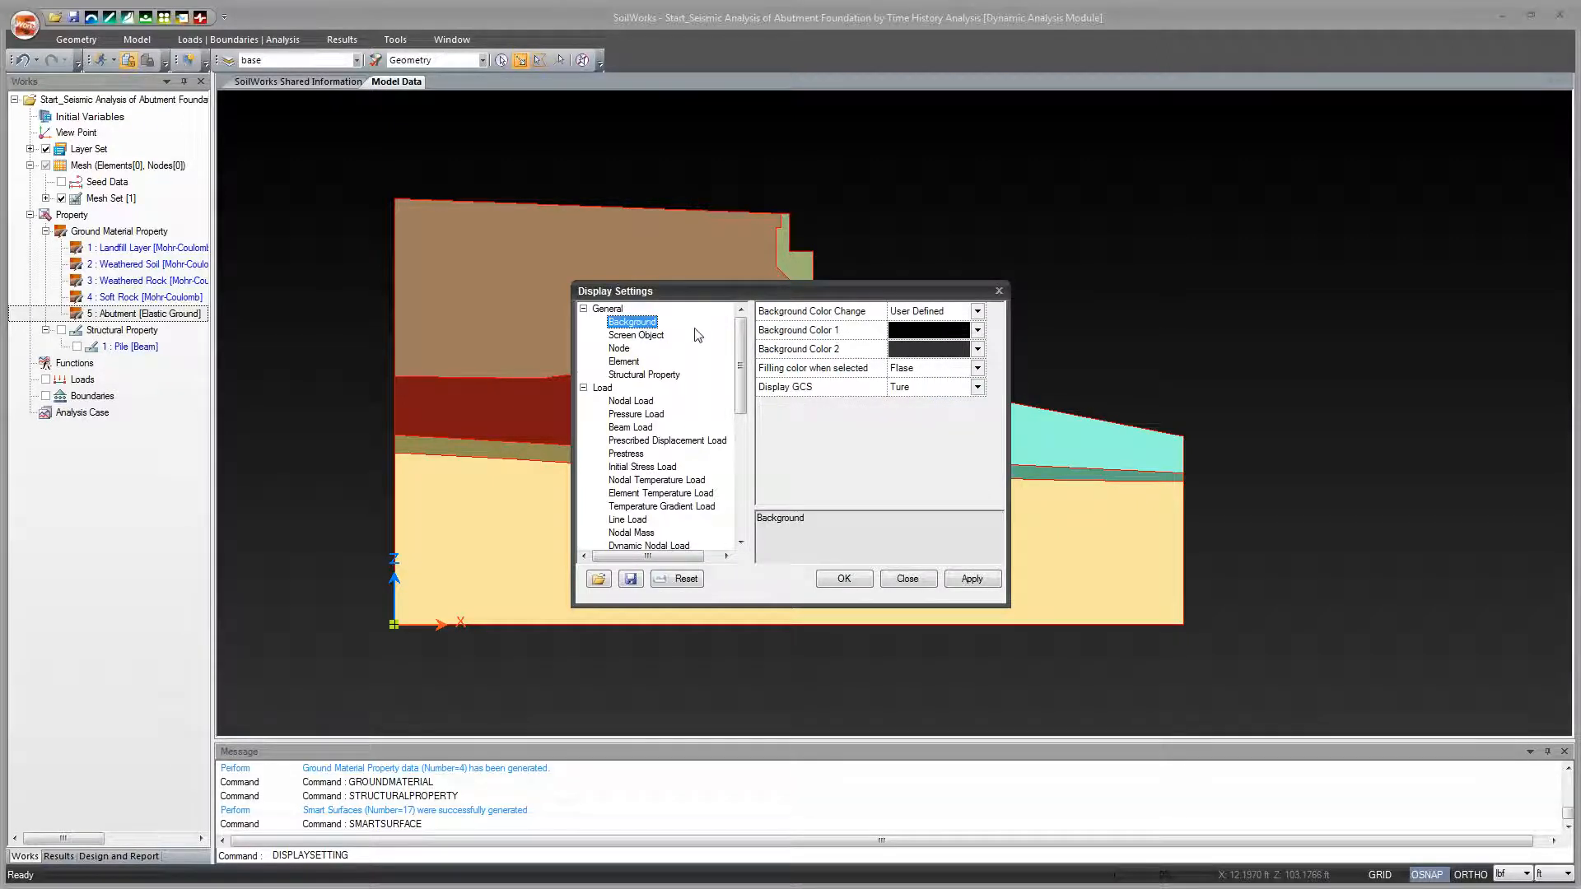
pyautogui.click(976, 368)
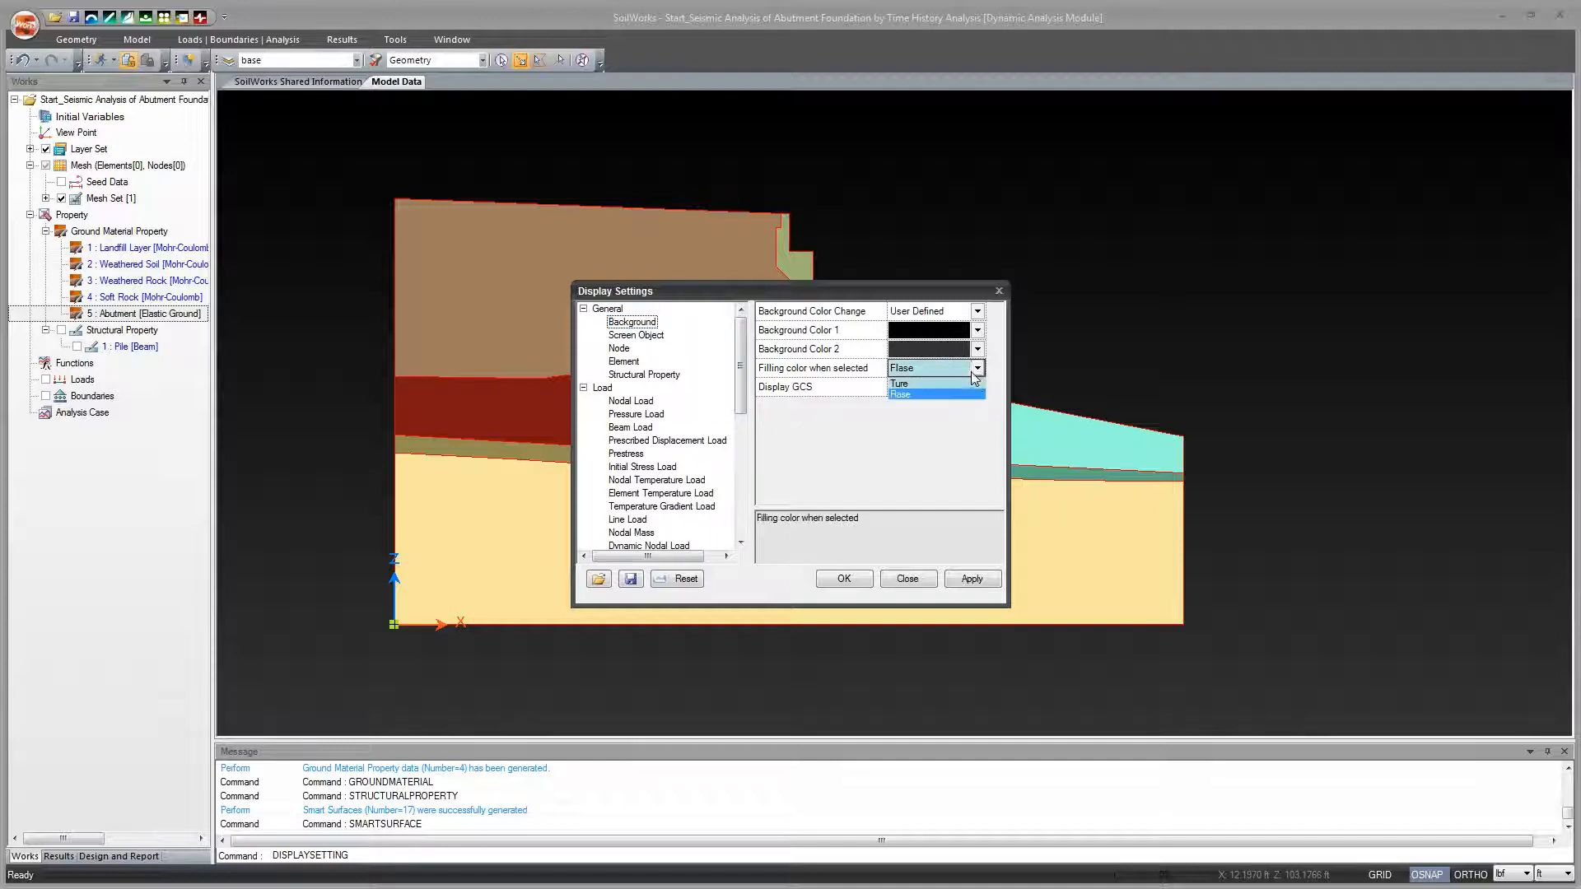
pyautogui.click(969, 390)
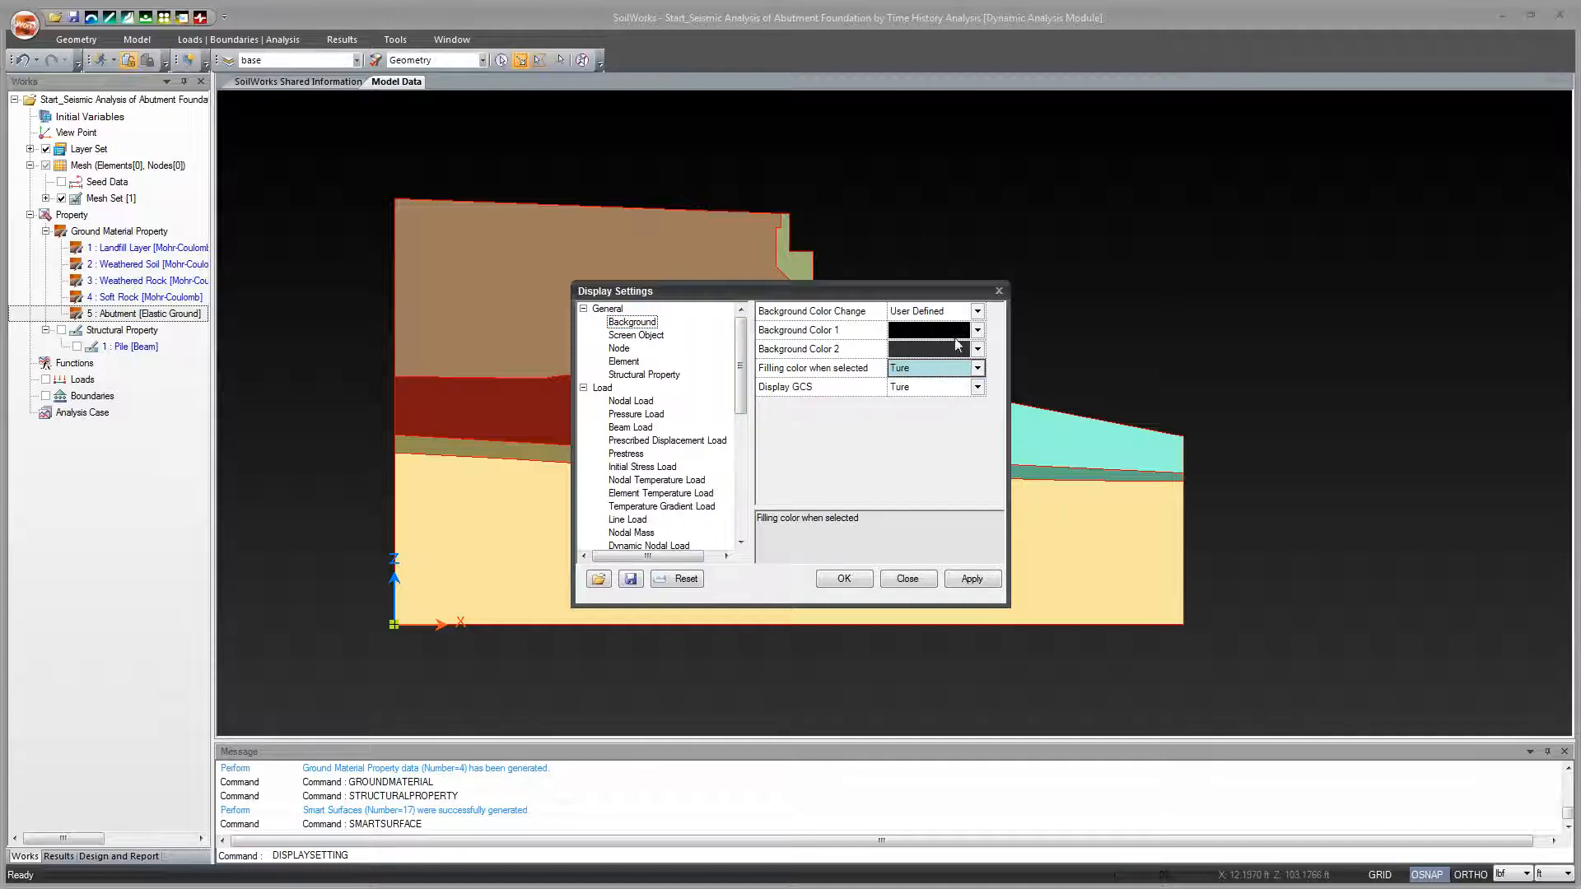
pyautogui.click(844, 578)
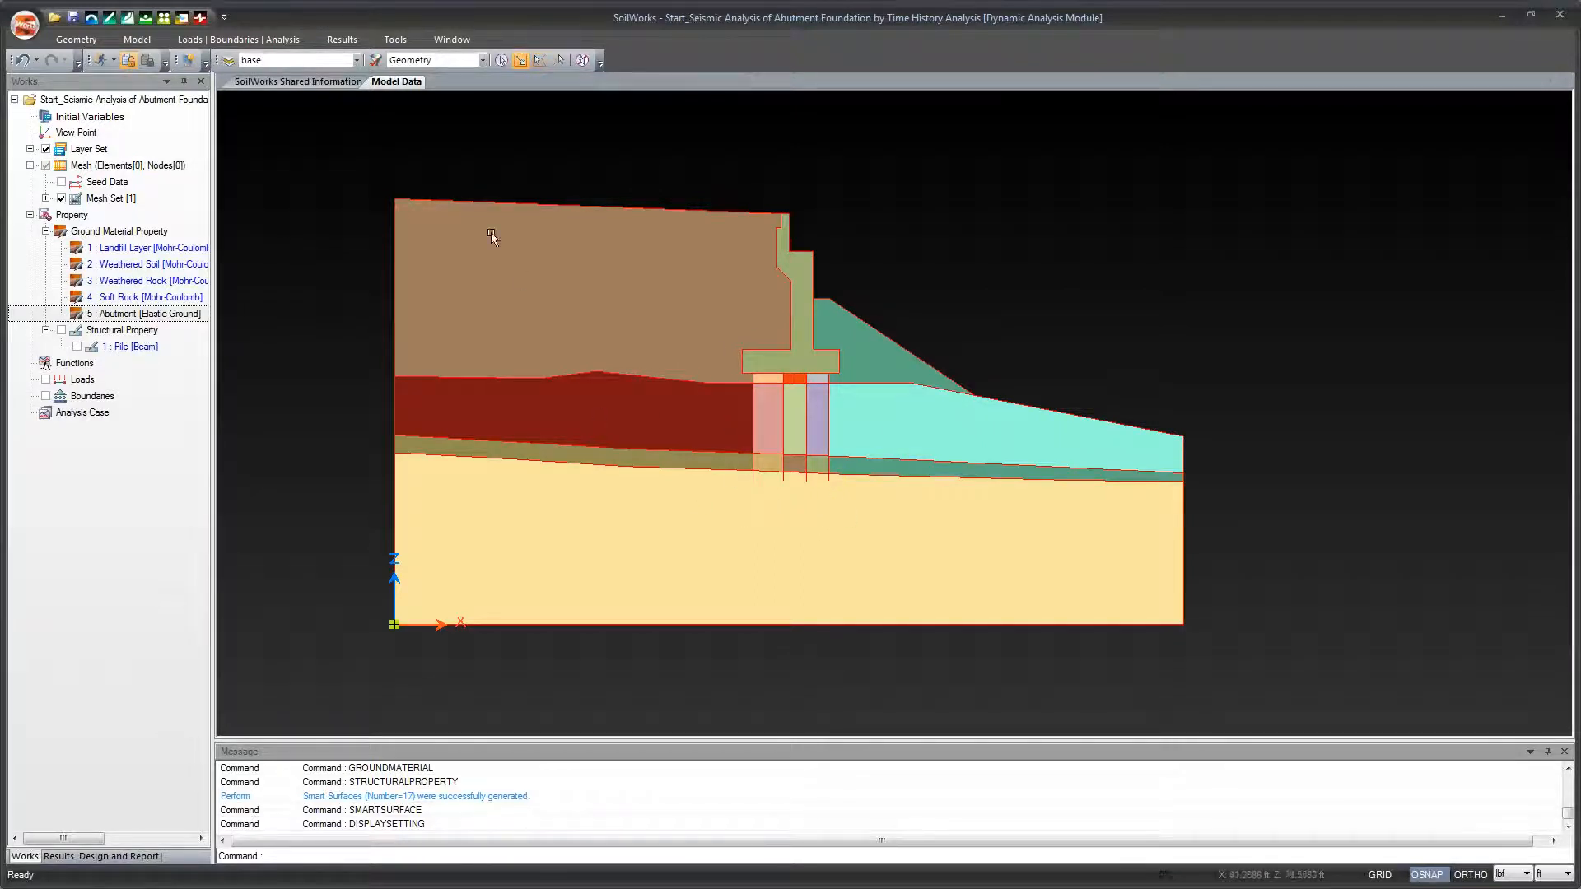
# Recheck the Background display settings for the selection fill option and close them without changes.
pyautogui.click(439, 45)
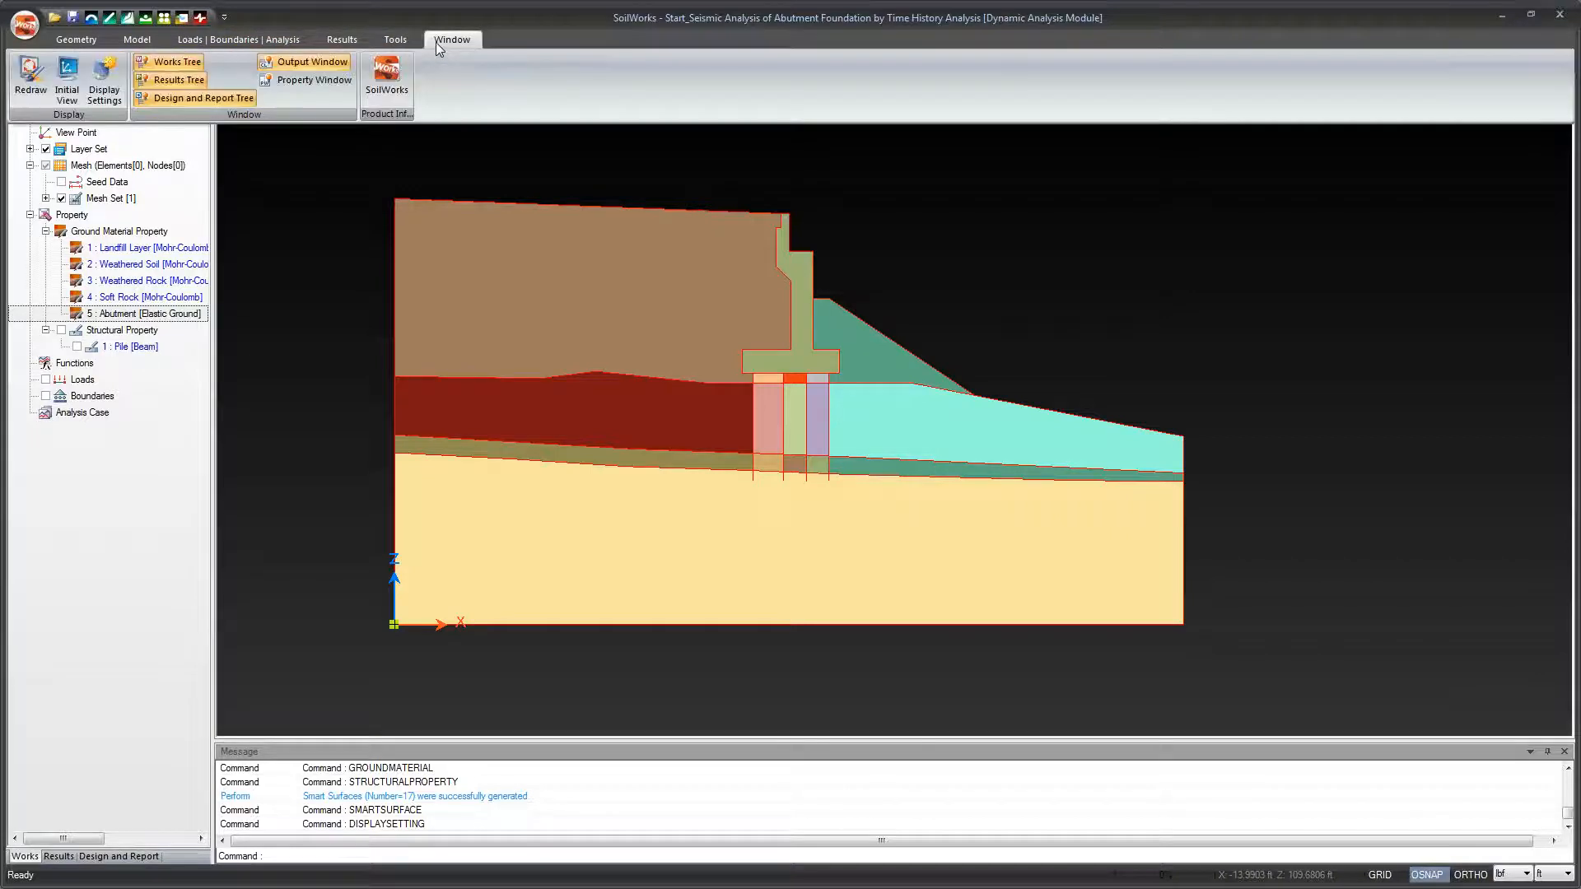
pyautogui.click(105, 82)
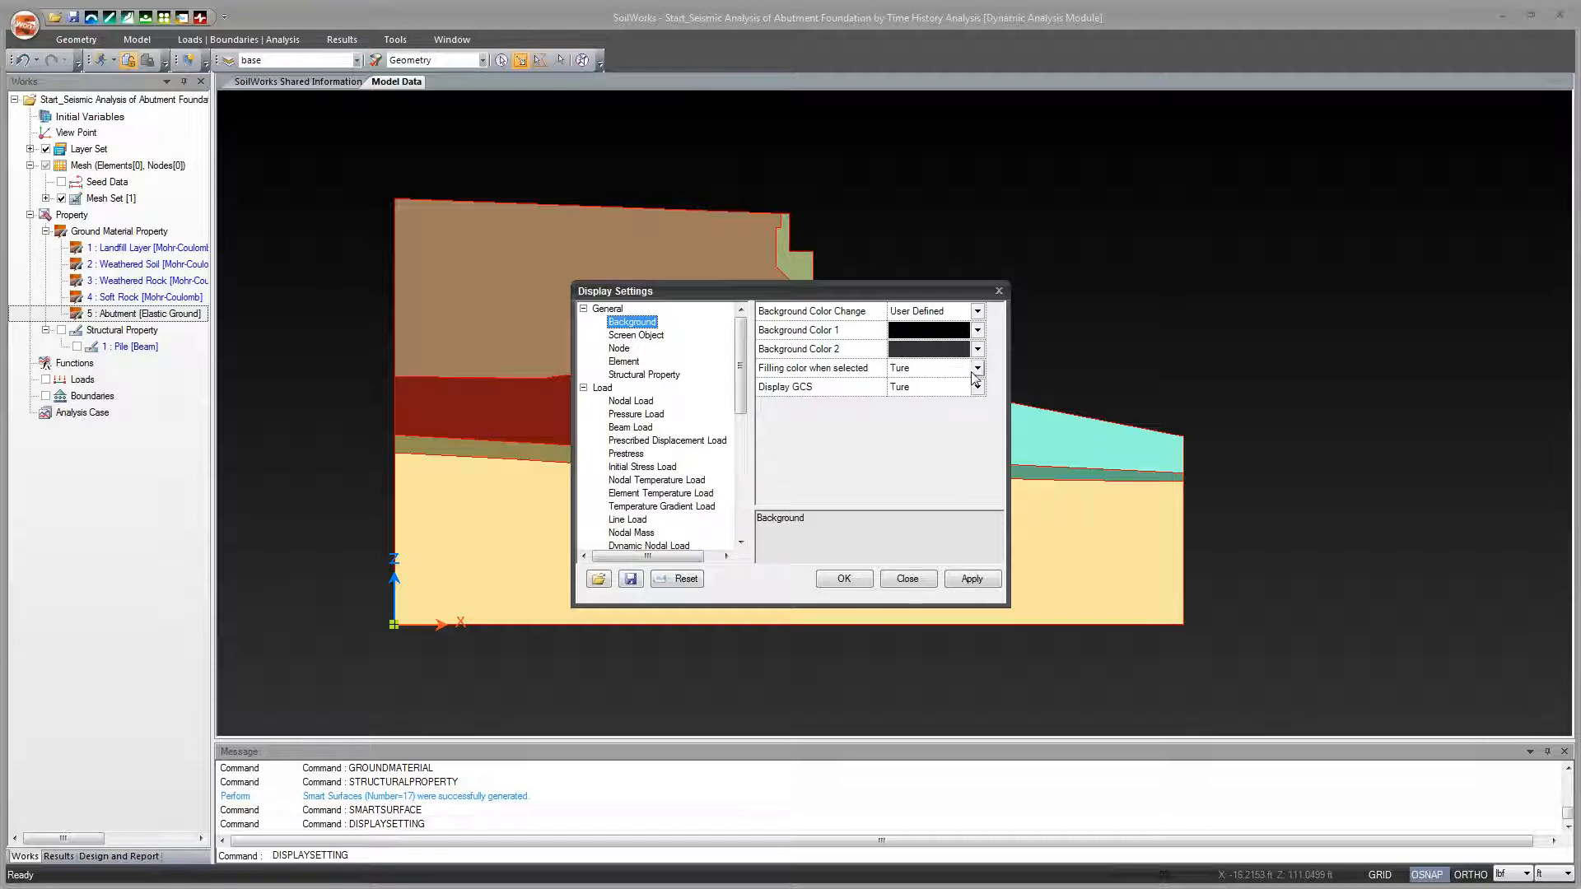
pyautogui.moveTo(884, 298); pyautogui.dragTo(1068, 280)
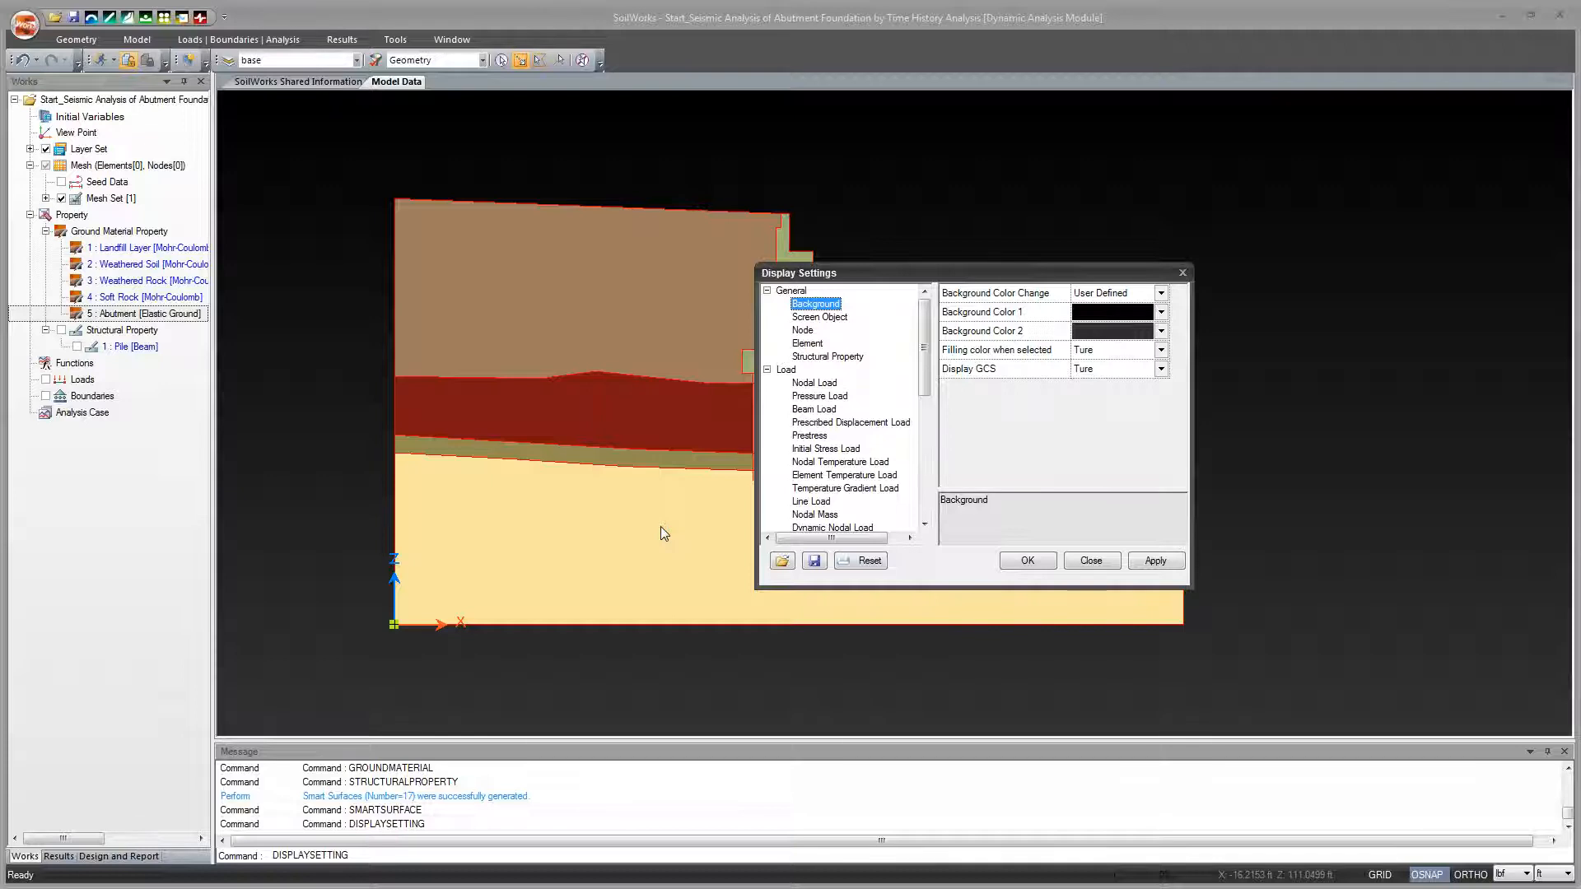
pyautogui.click(1089, 561)
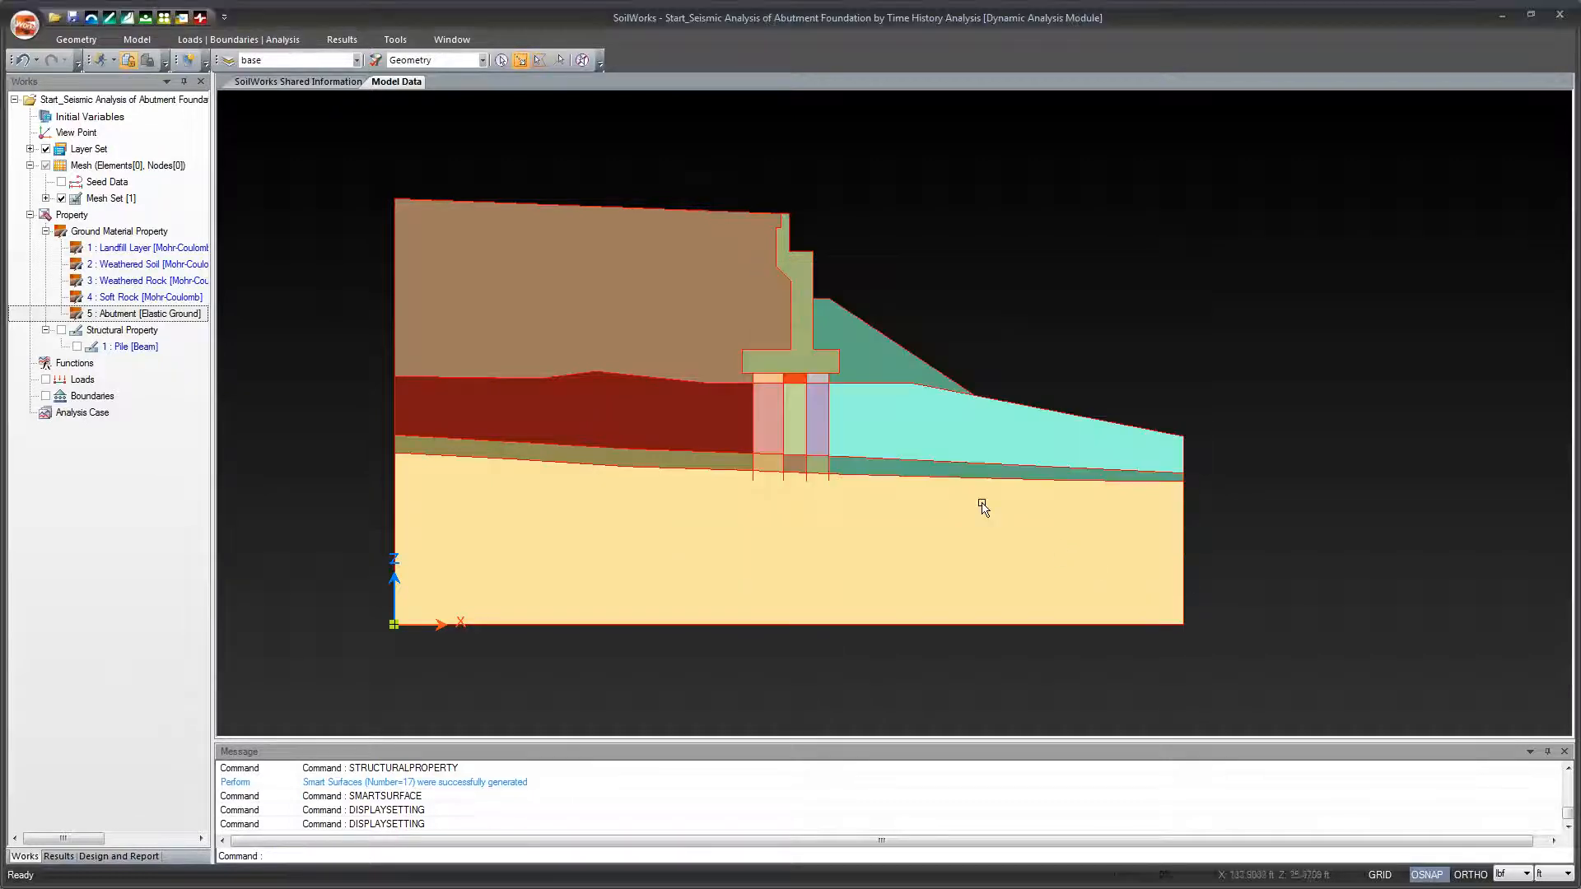
# Review the defined ground materials from Landfill Layer through Weathered Soil, Weathered Rock and Soft Rock to Abutment.
pyautogui.click(138, 247)
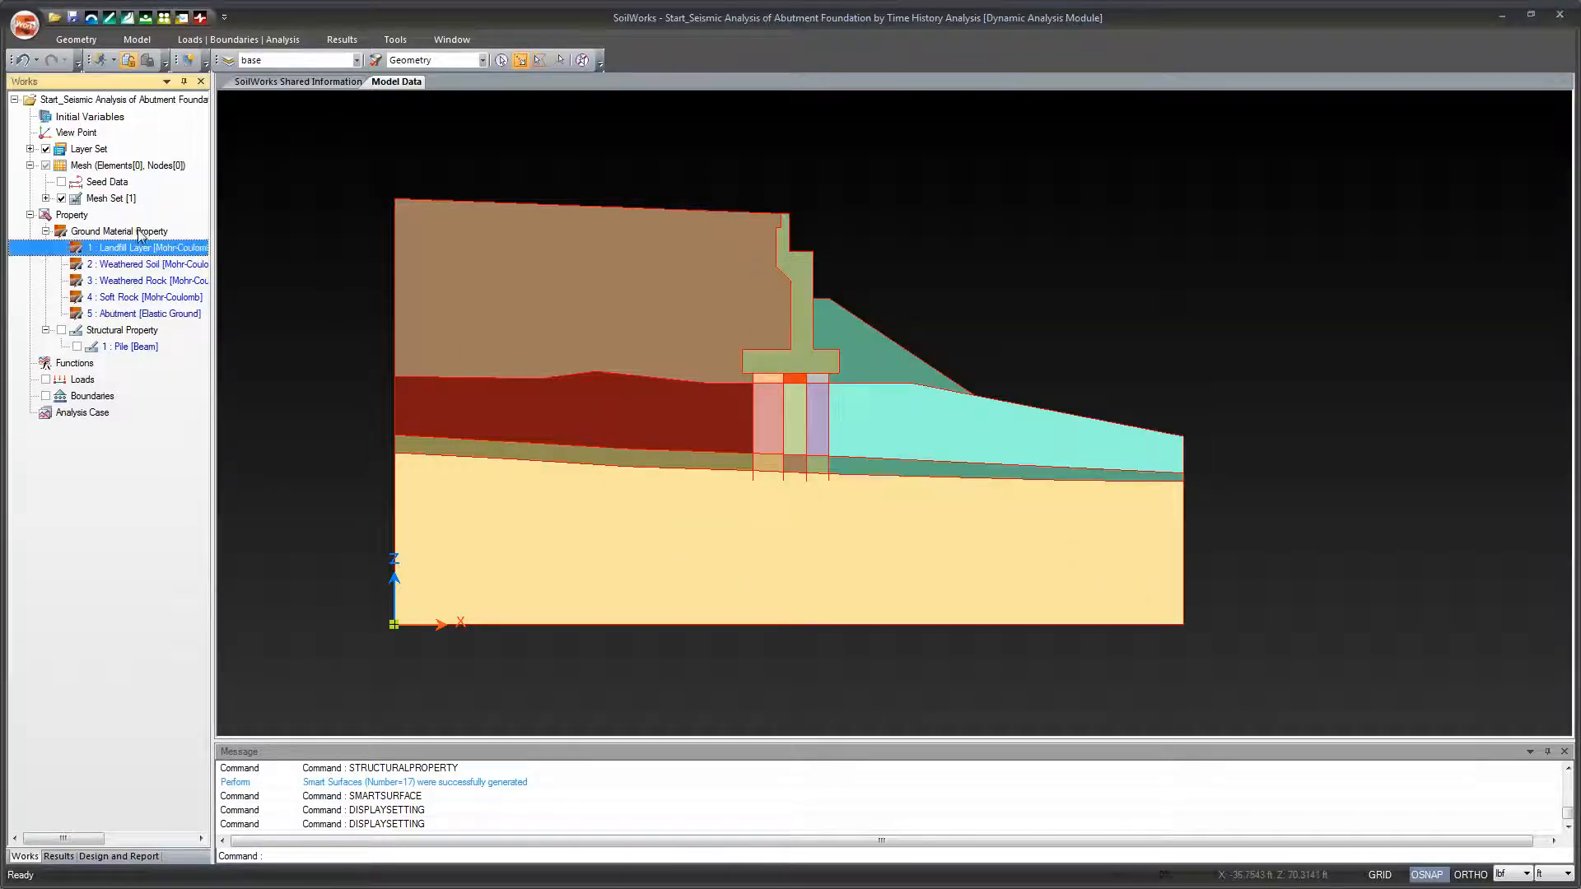
pyautogui.click(137, 39)
pyautogui.click(37, 67)
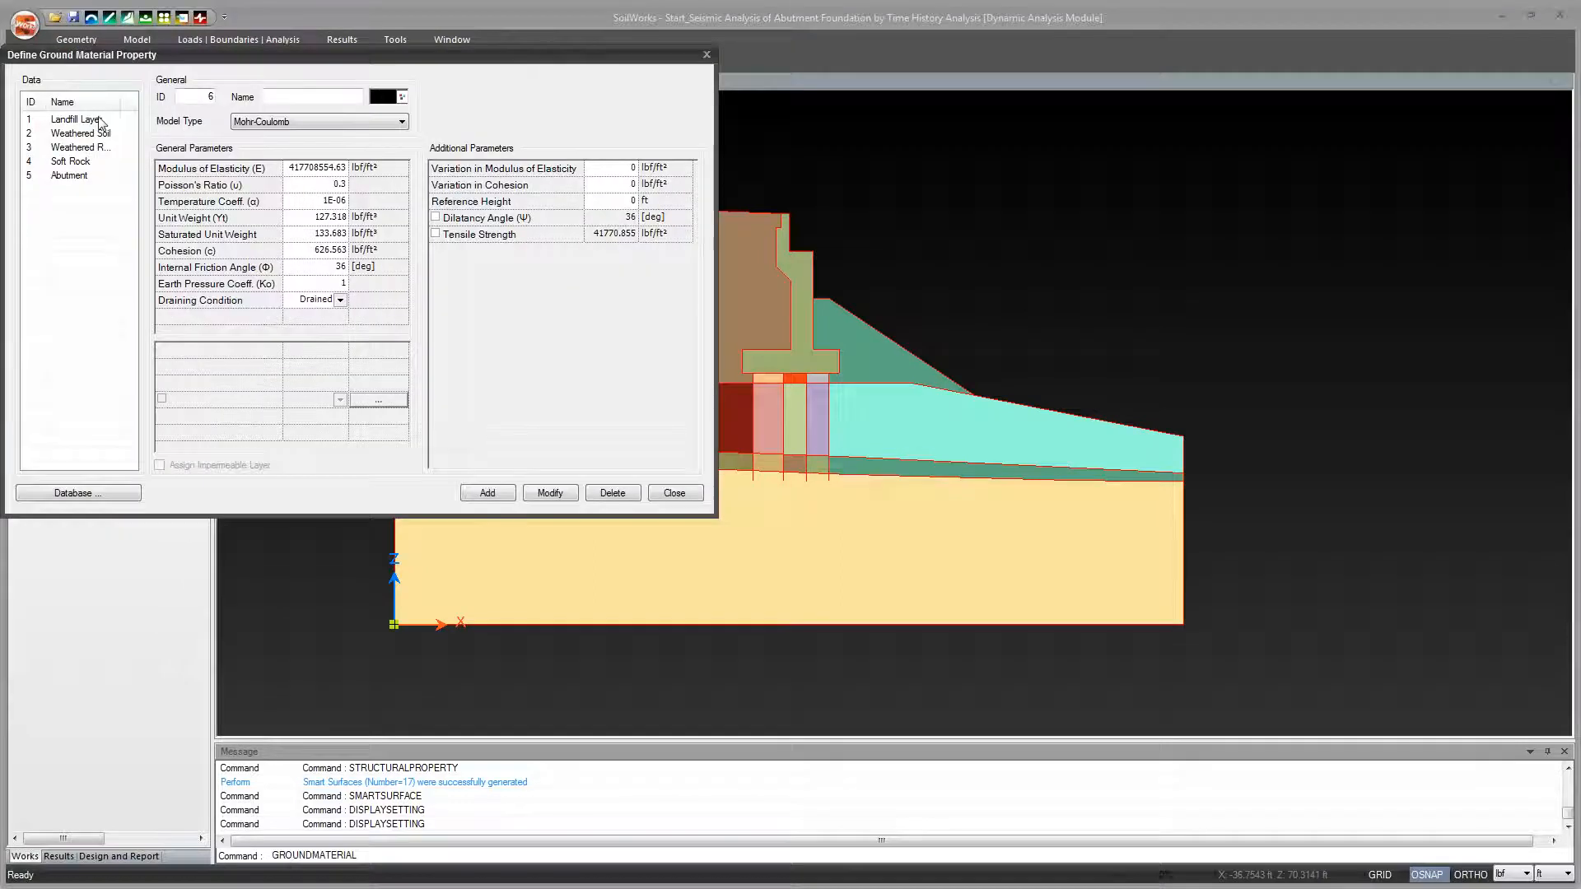
pyautogui.click(62, 121)
pyautogui.click(74, 134)
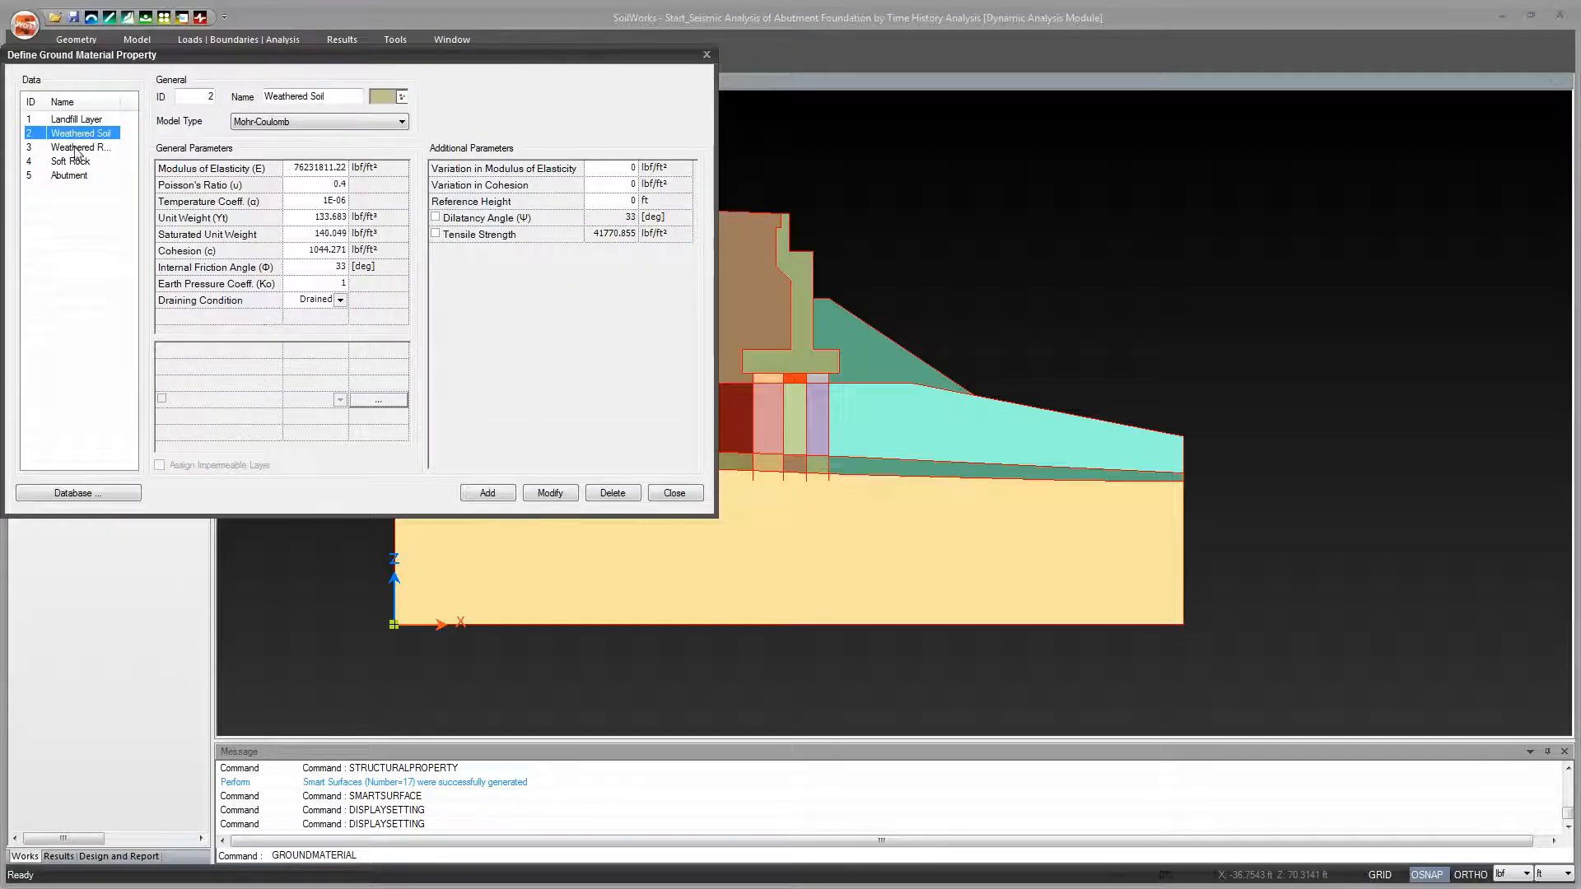
pyautogui.click(75, 147)
pyautogui.click(76, 162)
pyautogui.click(78, 175)
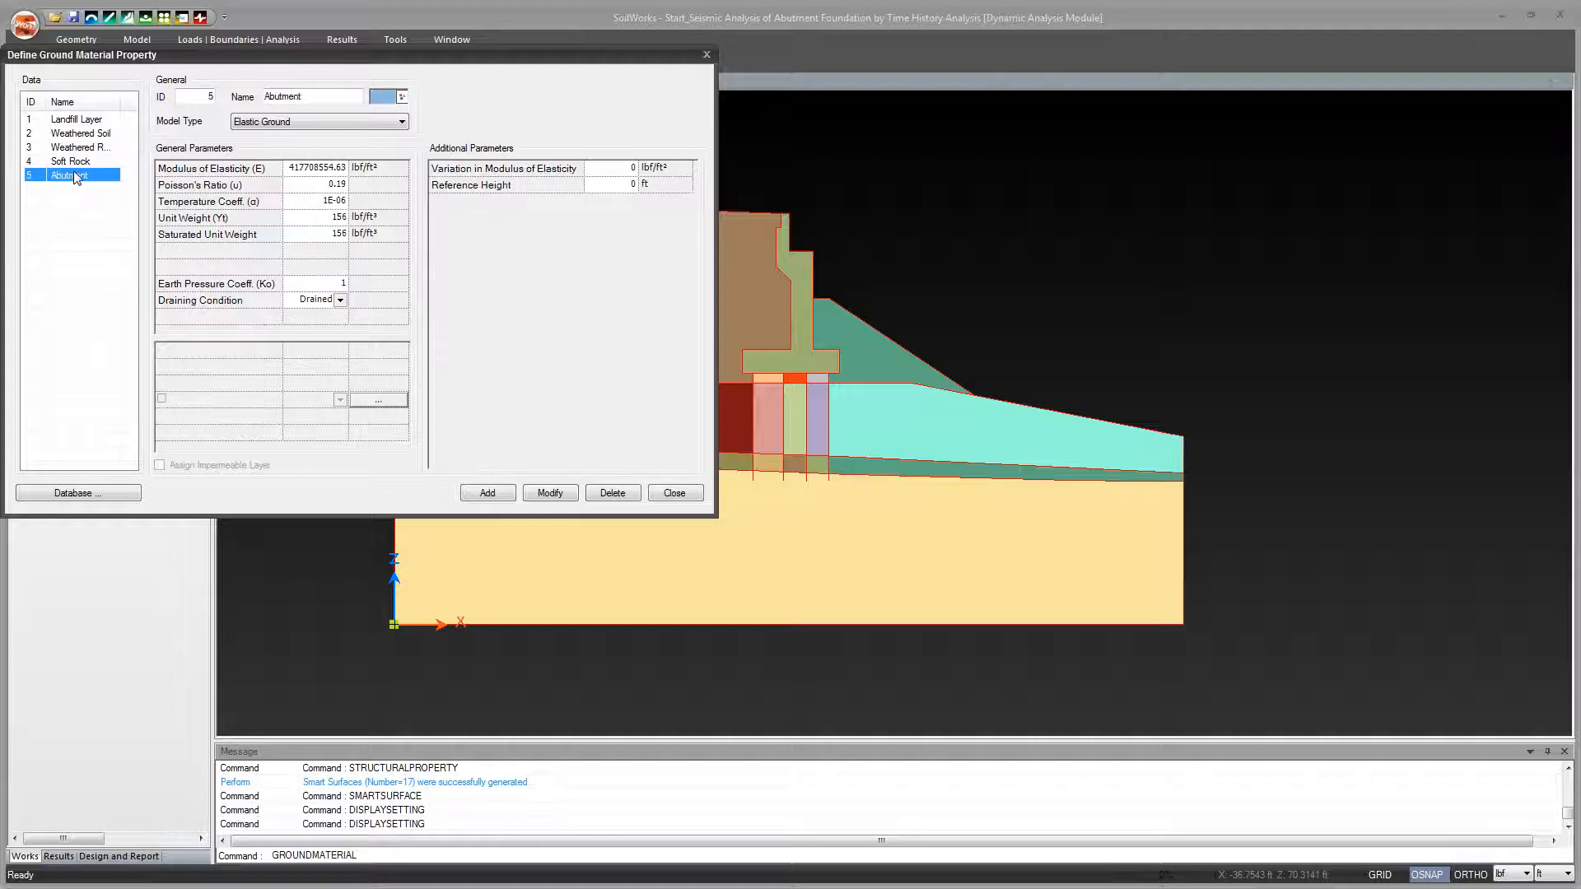
pyautogui.click(71, 162)
# Change the Abutment ground material's color to olive green, save the modification and close the material definition.
pyautogui.click(75, 175)
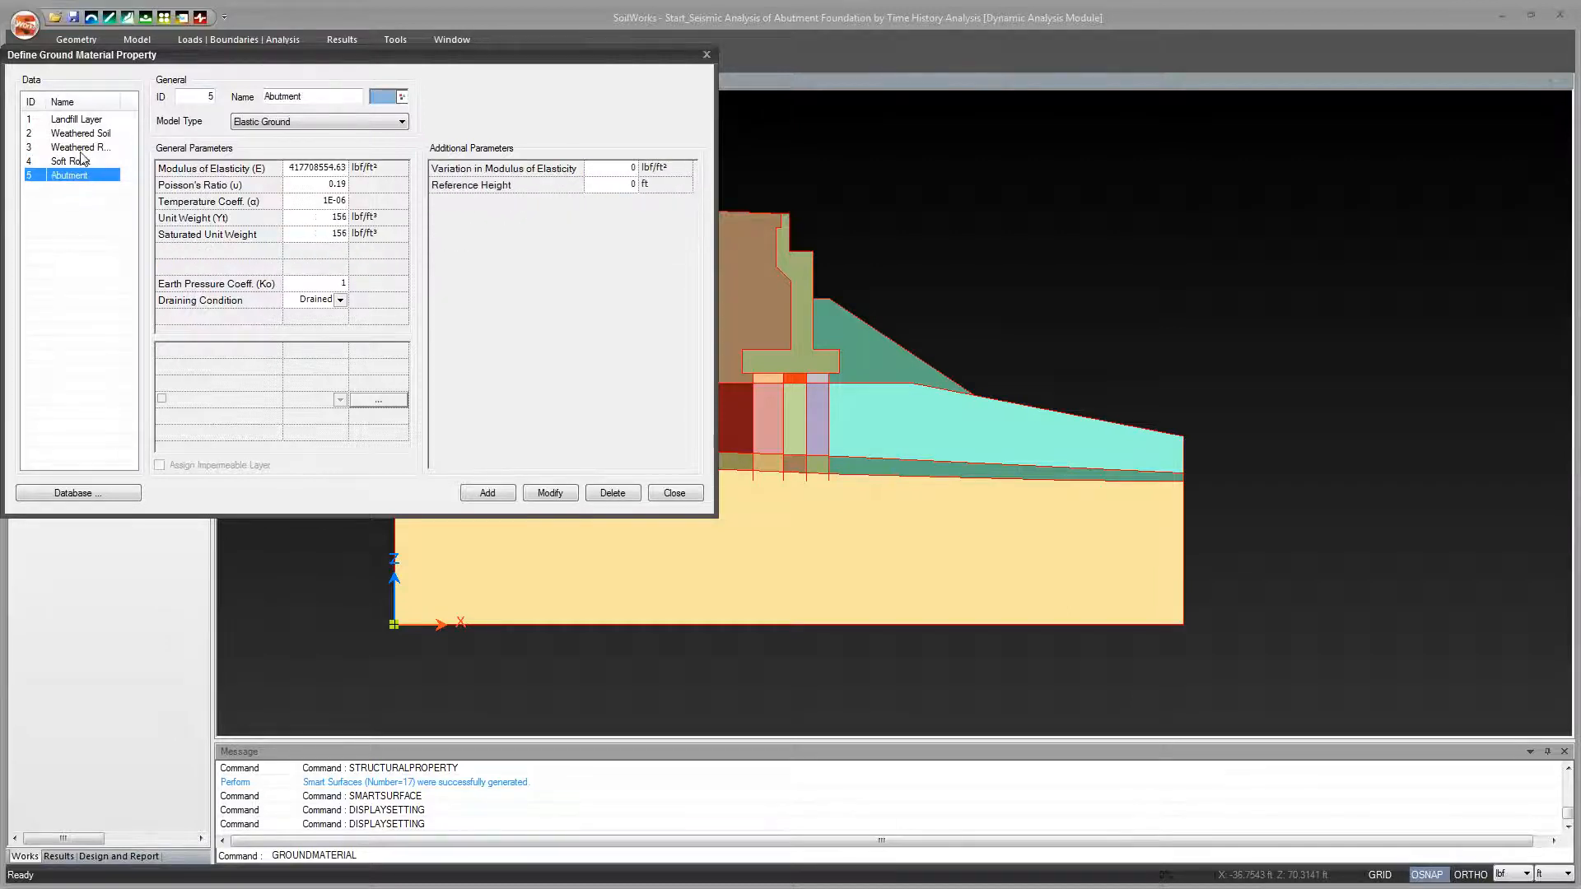
pyautogui.click(402, 98)
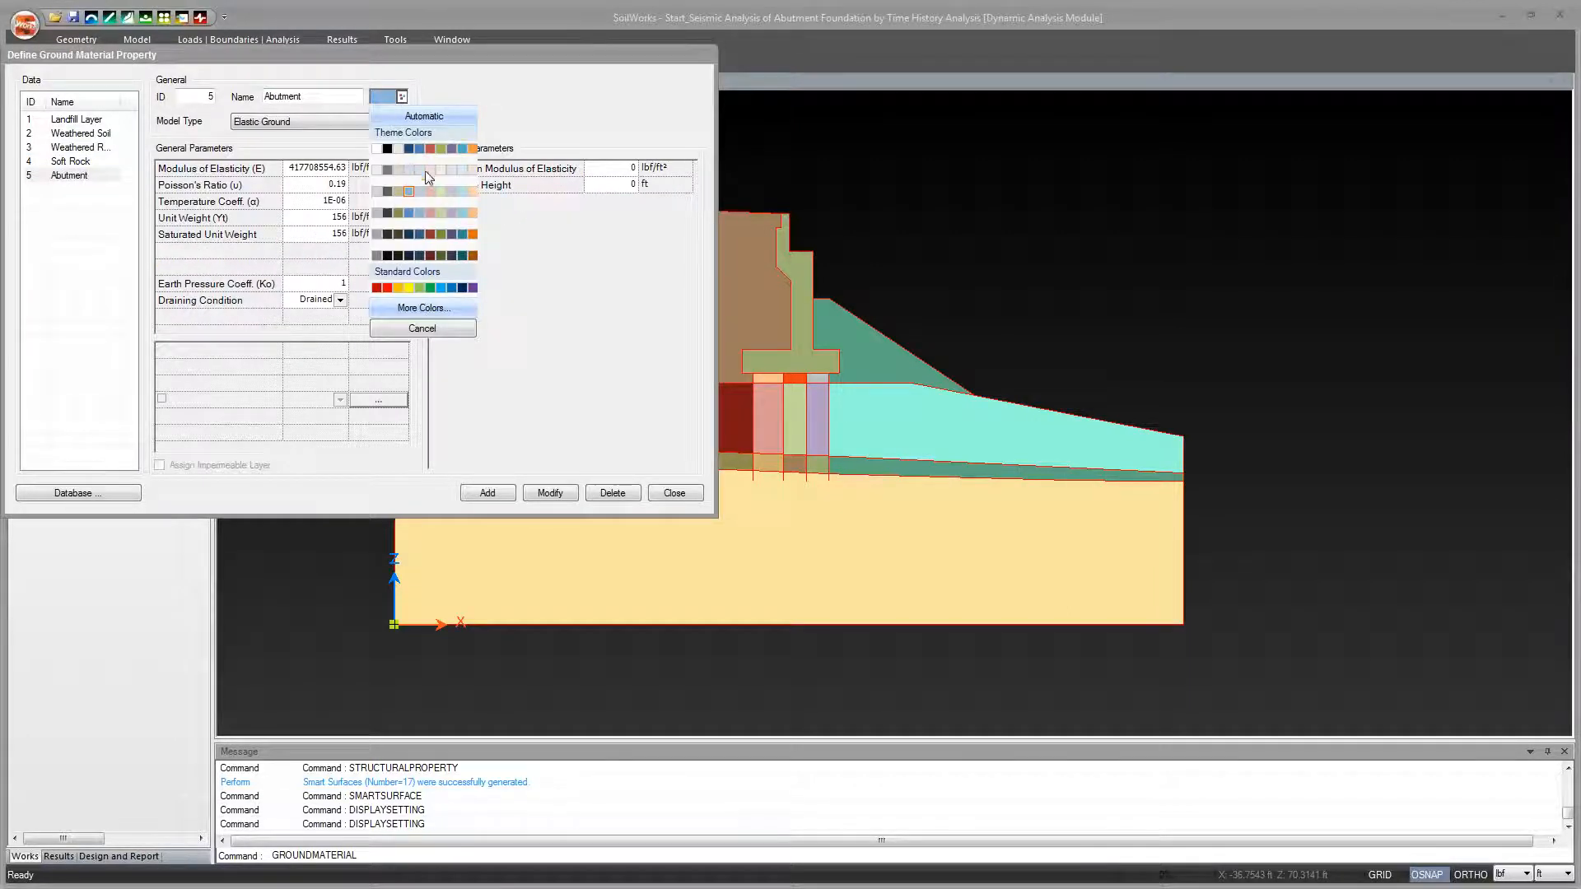
pyautogui.click(447, 213)
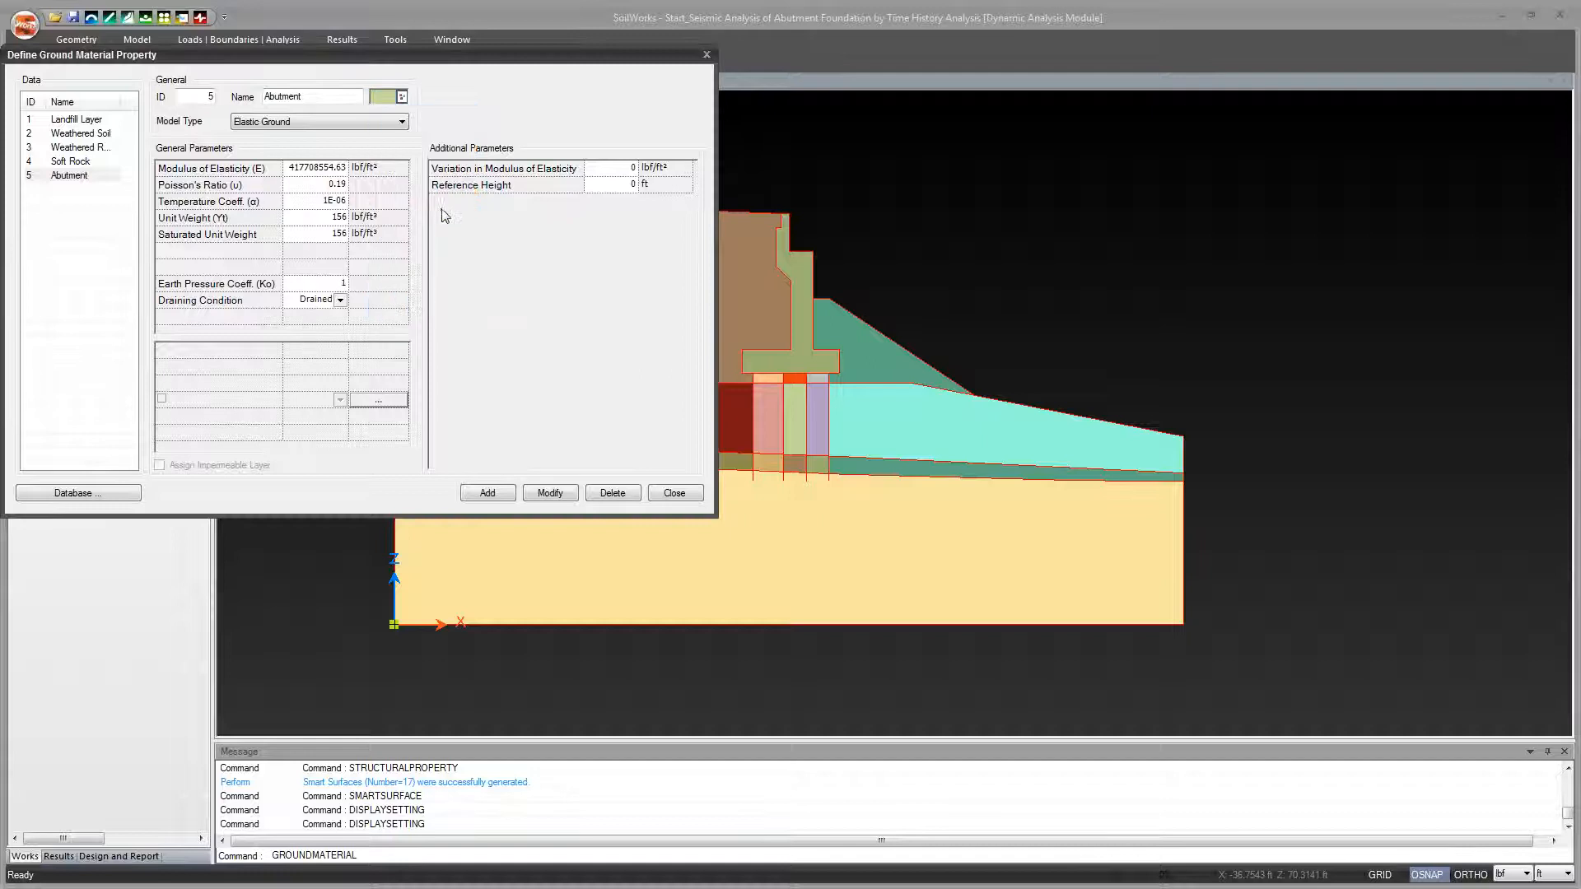
pyautogui.click(557, 492)
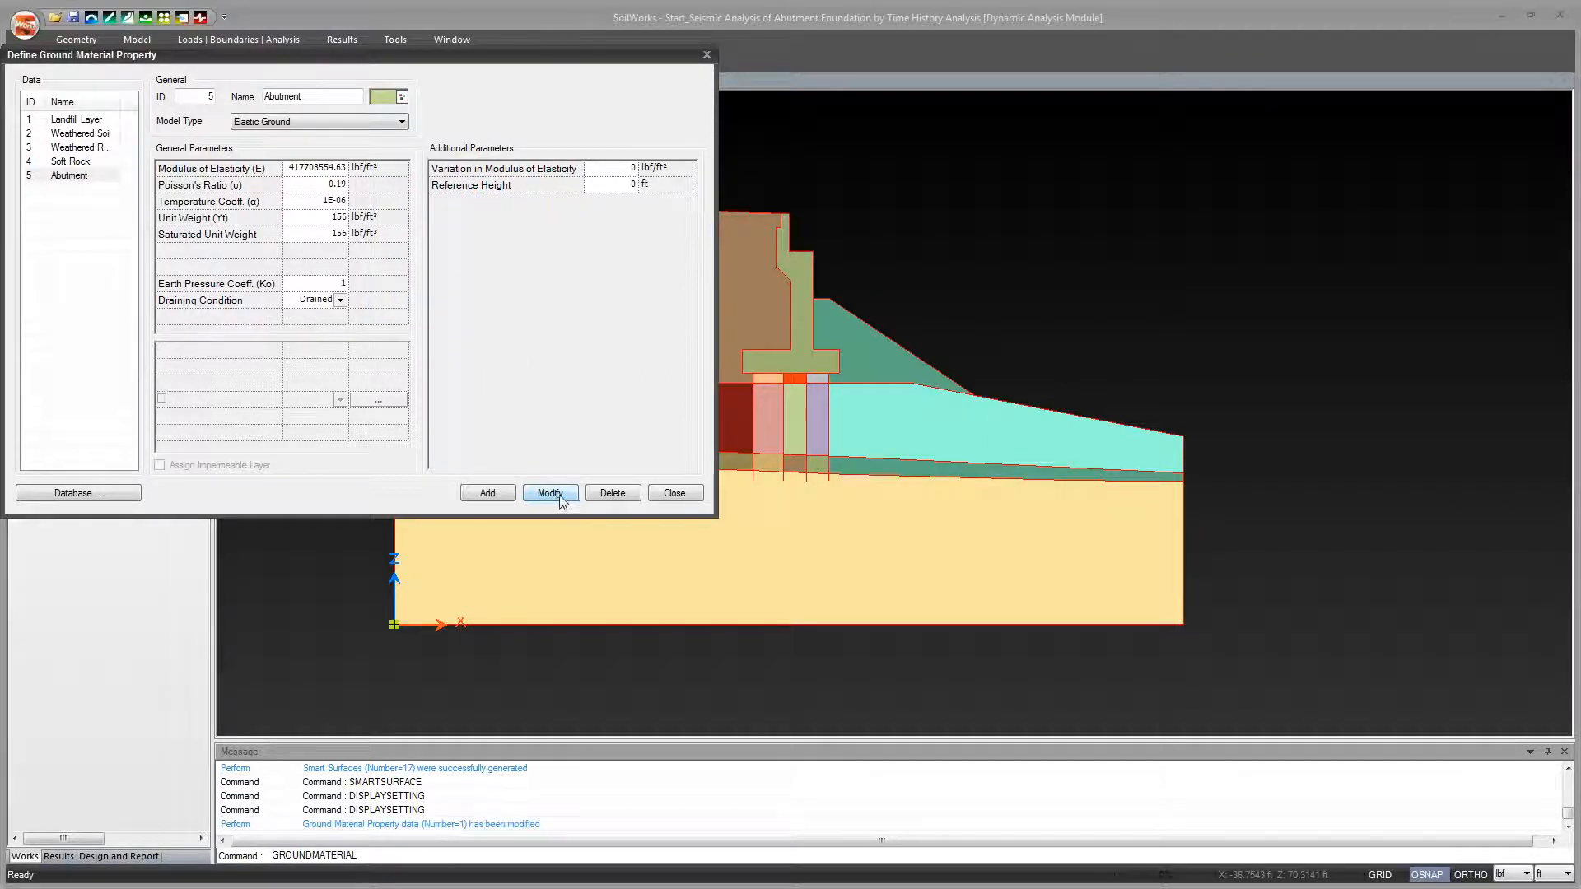
pyautogui.click(673, 493)
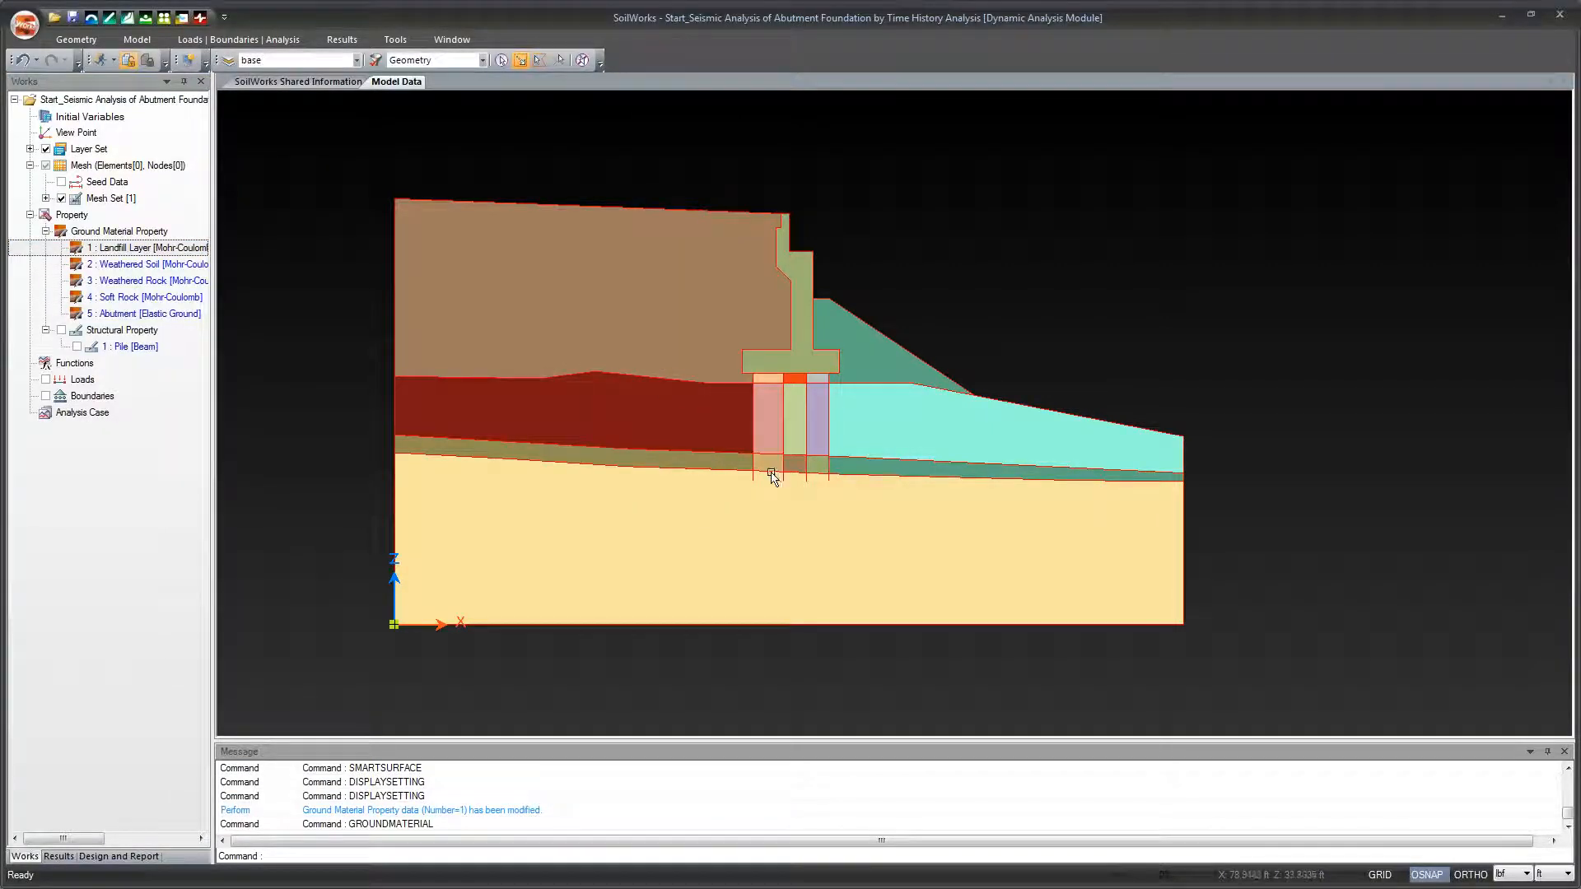
# Assign the Soft Rock ground material to the large bottom layer surface.
pyautogui.moveTo(886, 519); pyautogui.dragTo(818, 568)
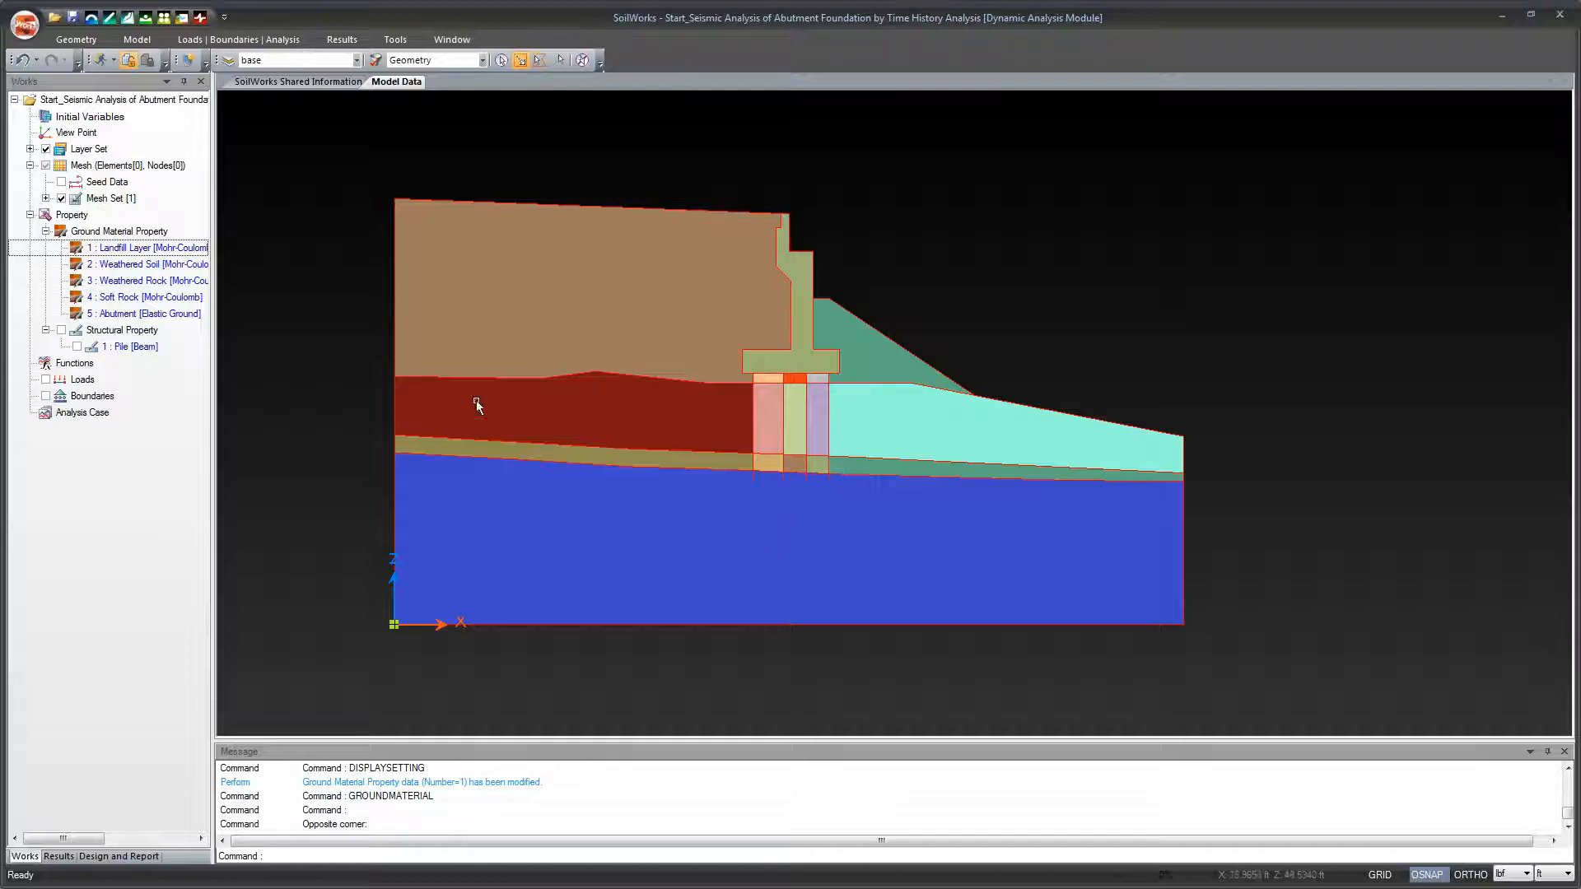
pyautogui.click(147, 298)
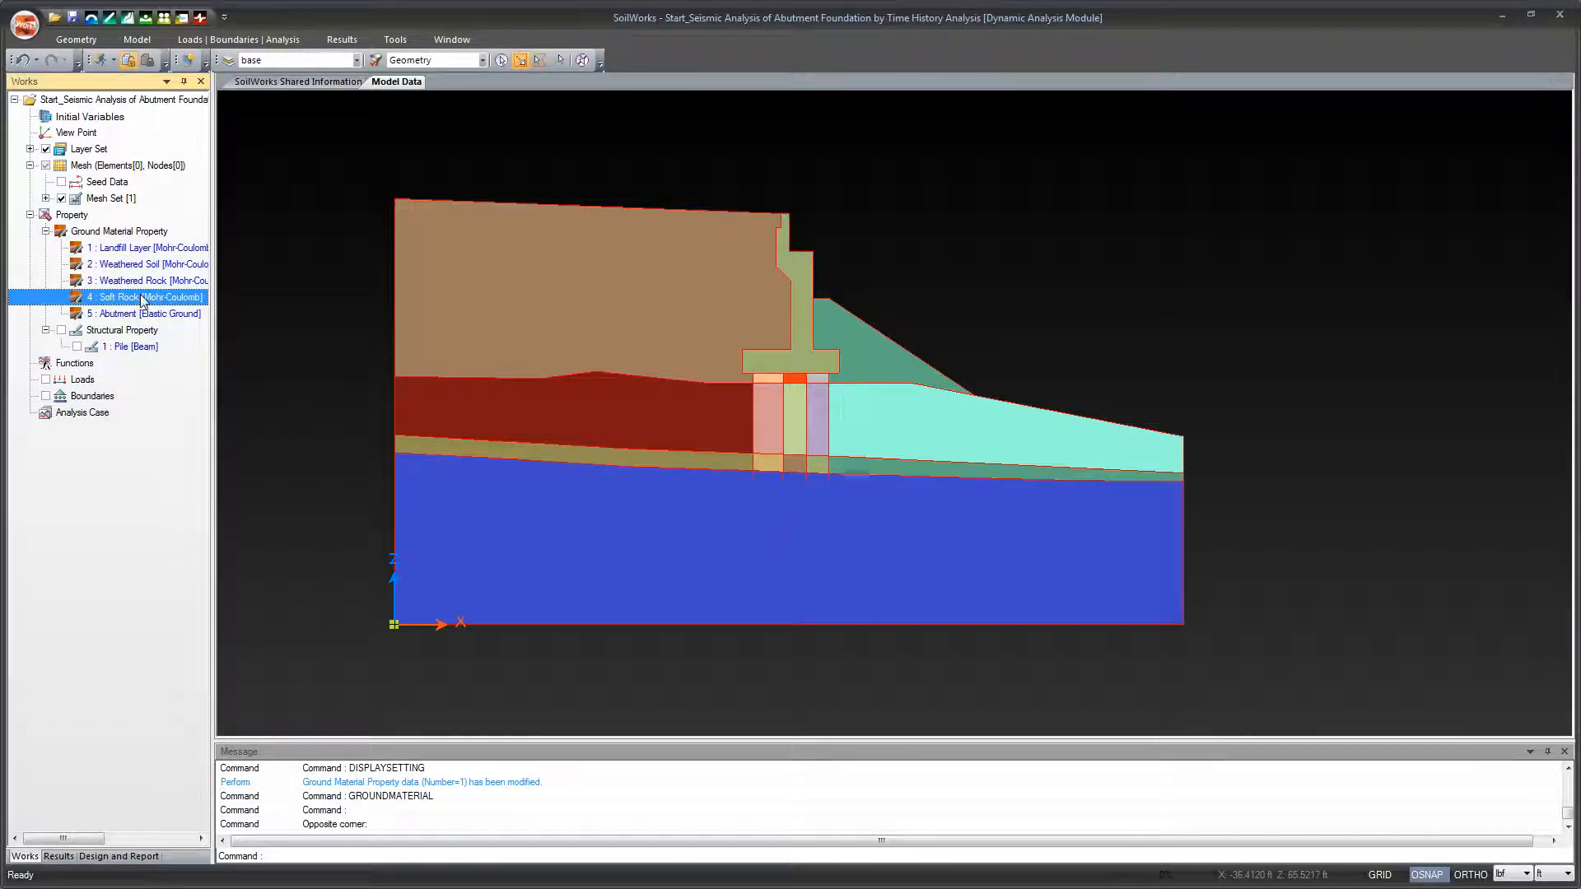
pyautogui.moveTo(166, 300); pyautogui.dragTo(346, 498)
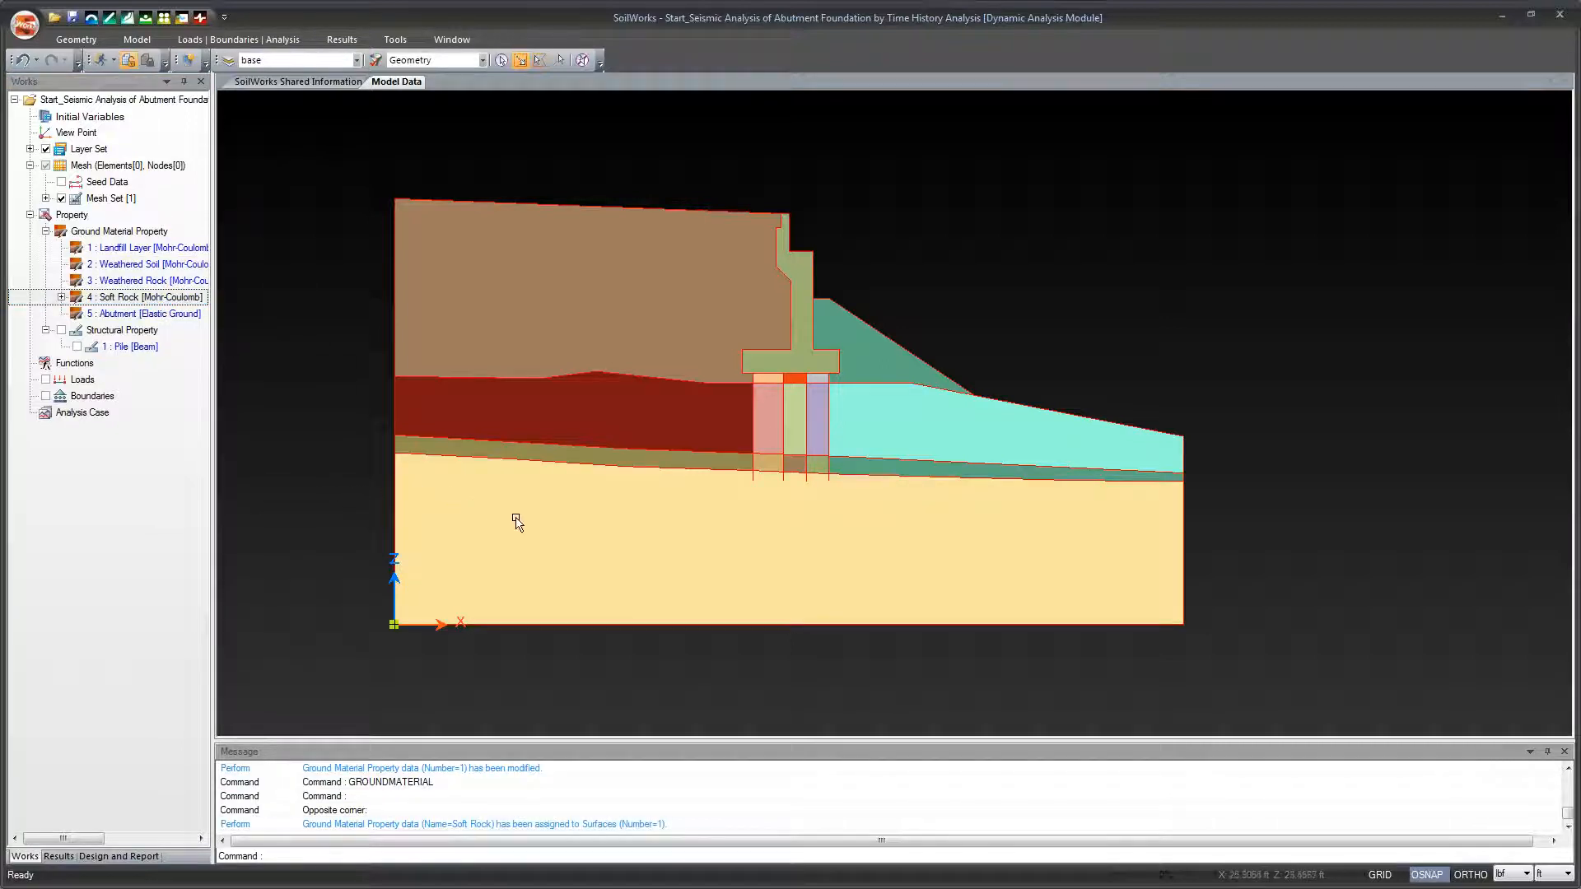
pyautogui.click(147, 300)
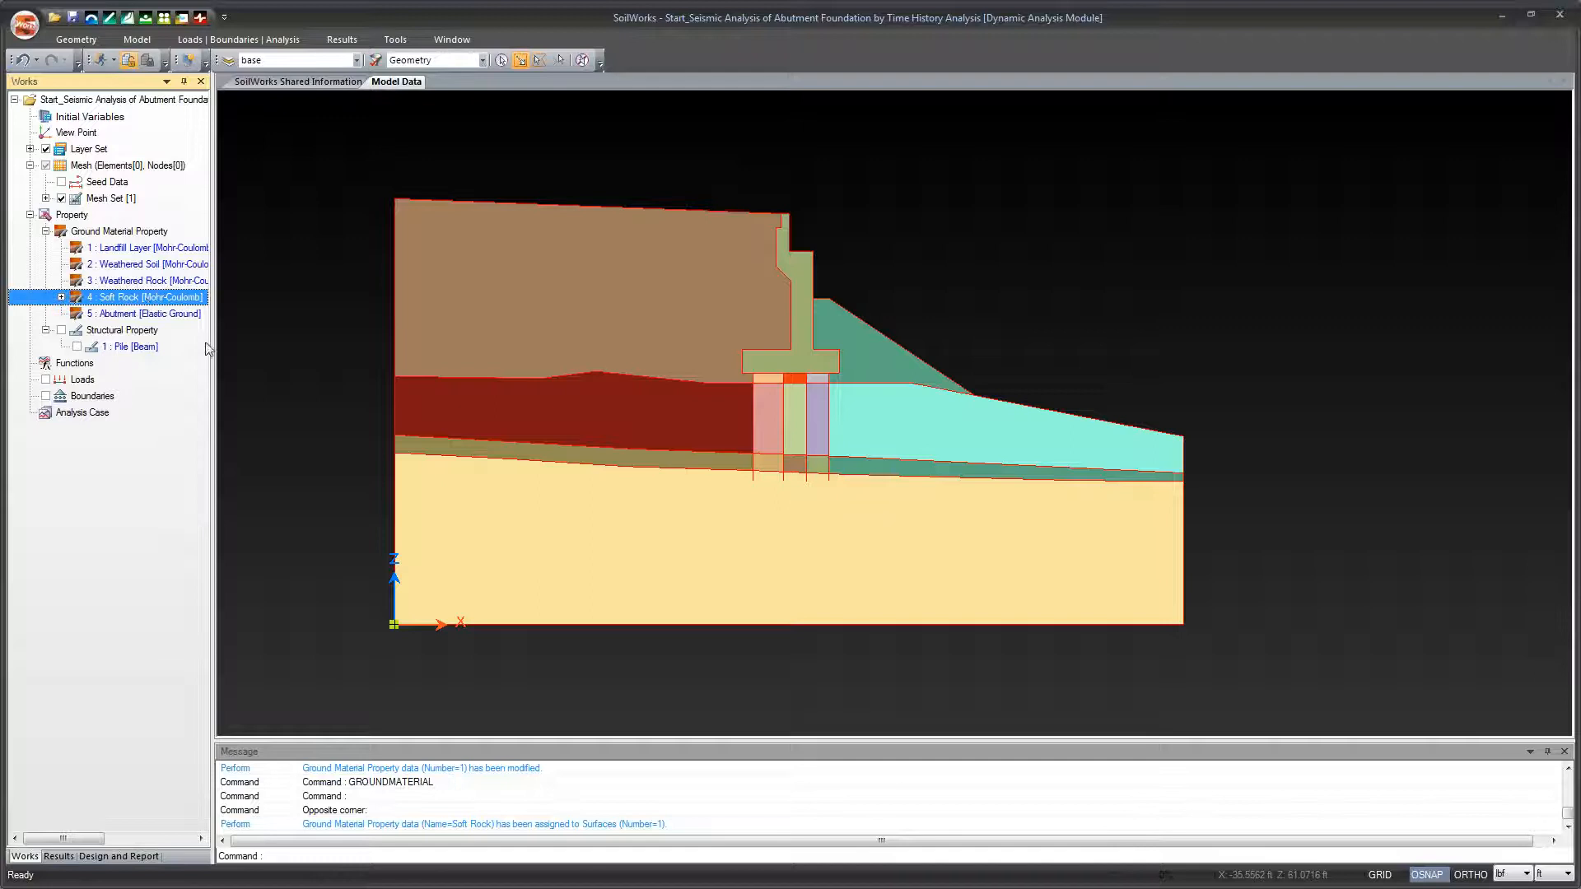
pyautogui.click(145, 298)
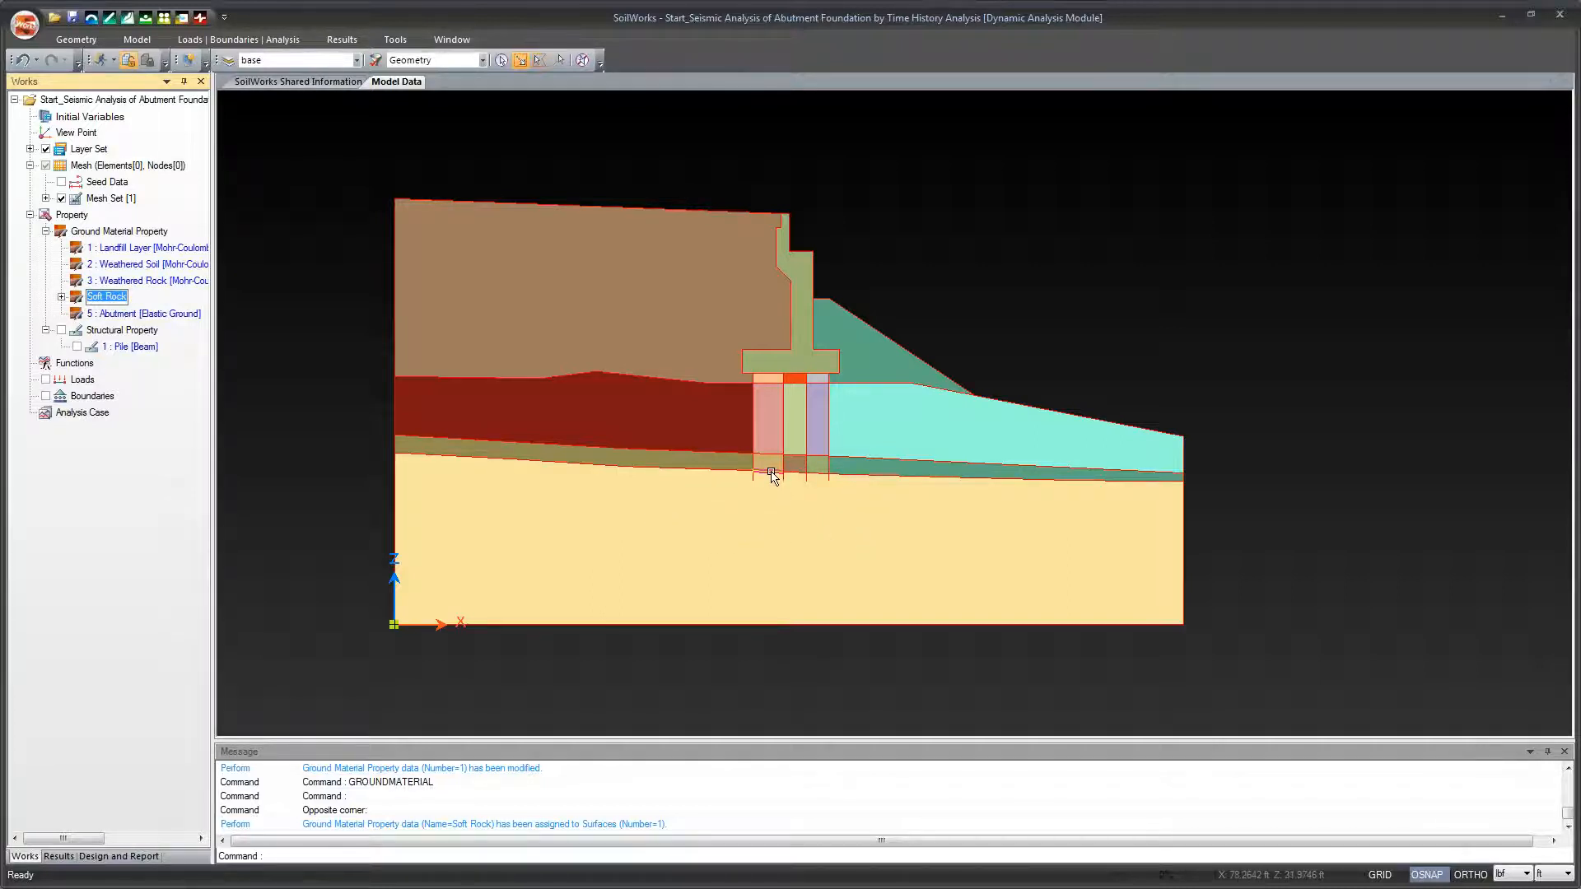
# Assign the Weathered Rock ground material to all five surfaces of the thin layer directly above the soft rock.
pyautogui.click(738, 461)
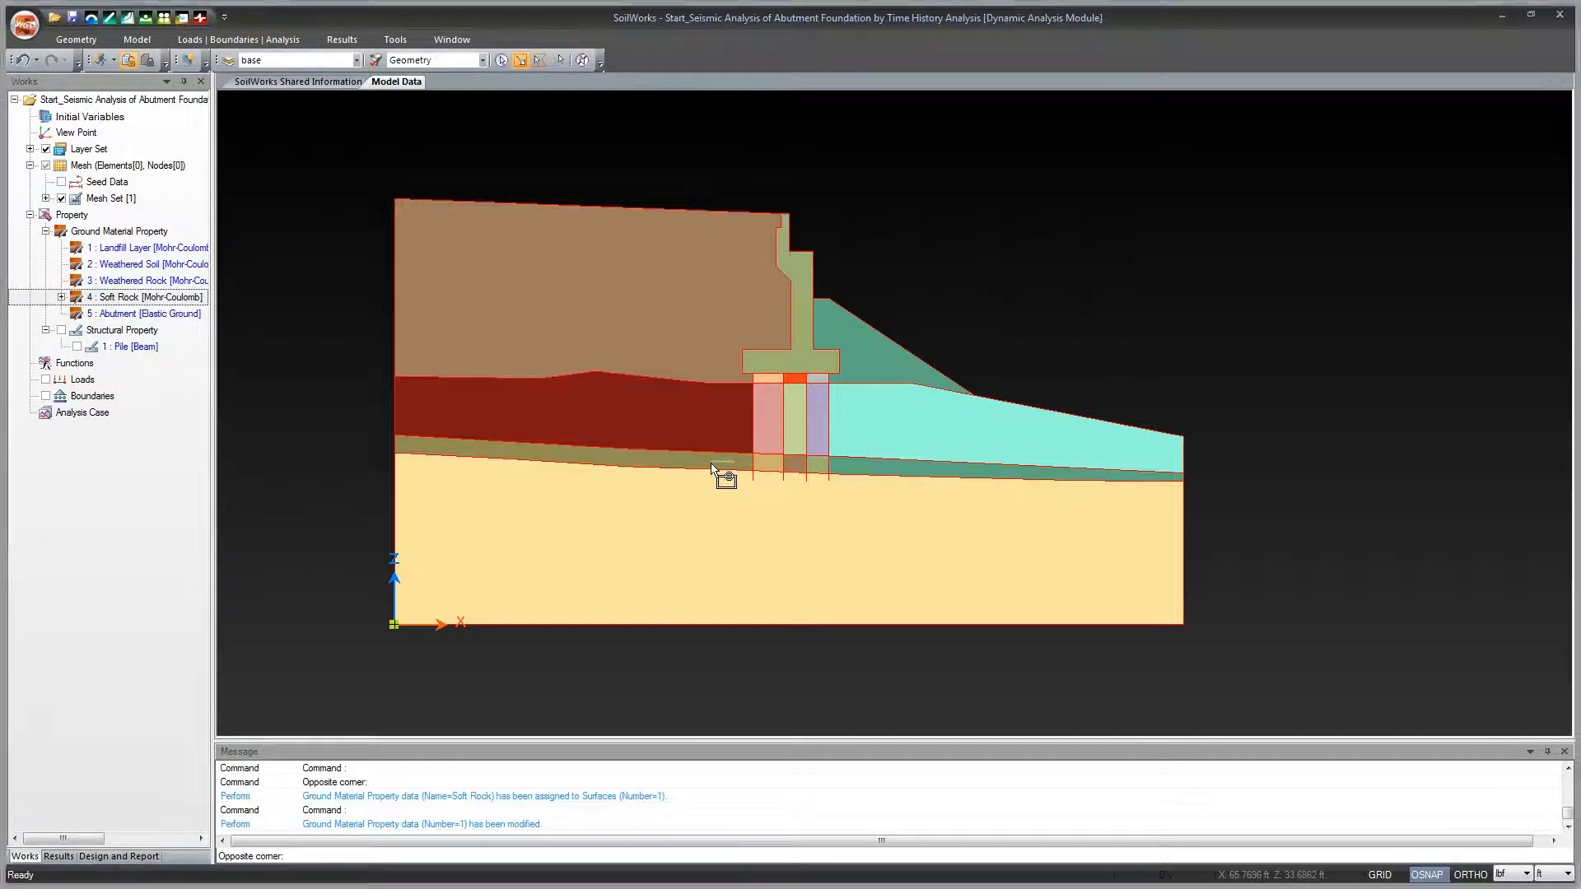
pyautogui.click(710, 462)
pyautogui.click(770, 462)
pyautogui.click(758, 465)
pyautogui.click(796, 460)
pyautogui.click(790, 464)
pyautogui.click(820, 463)
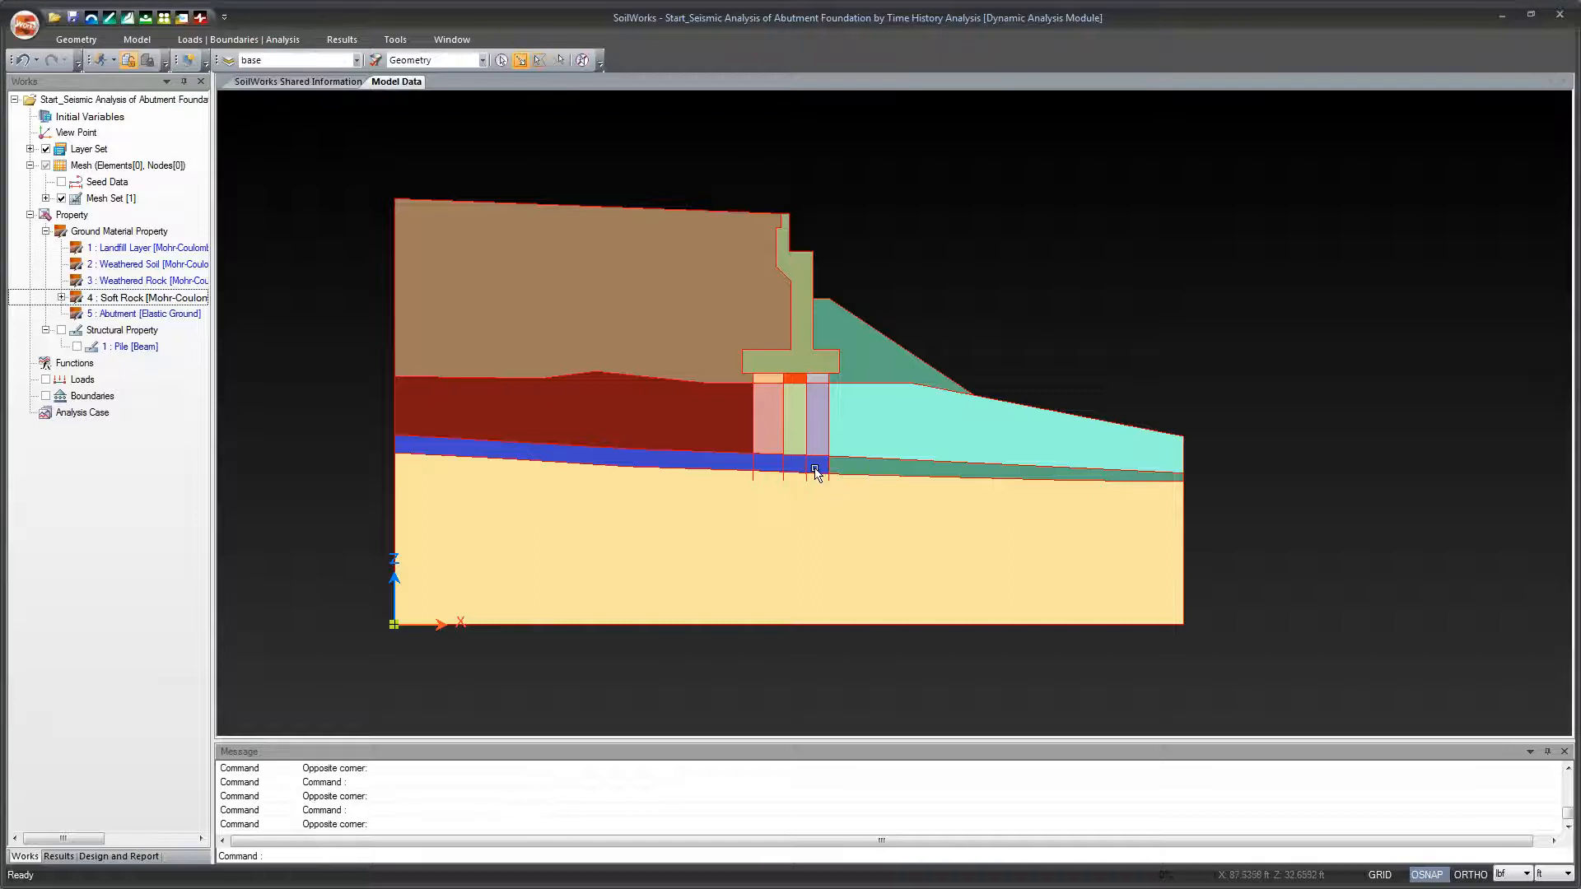
pyautogui.click(869, 474)
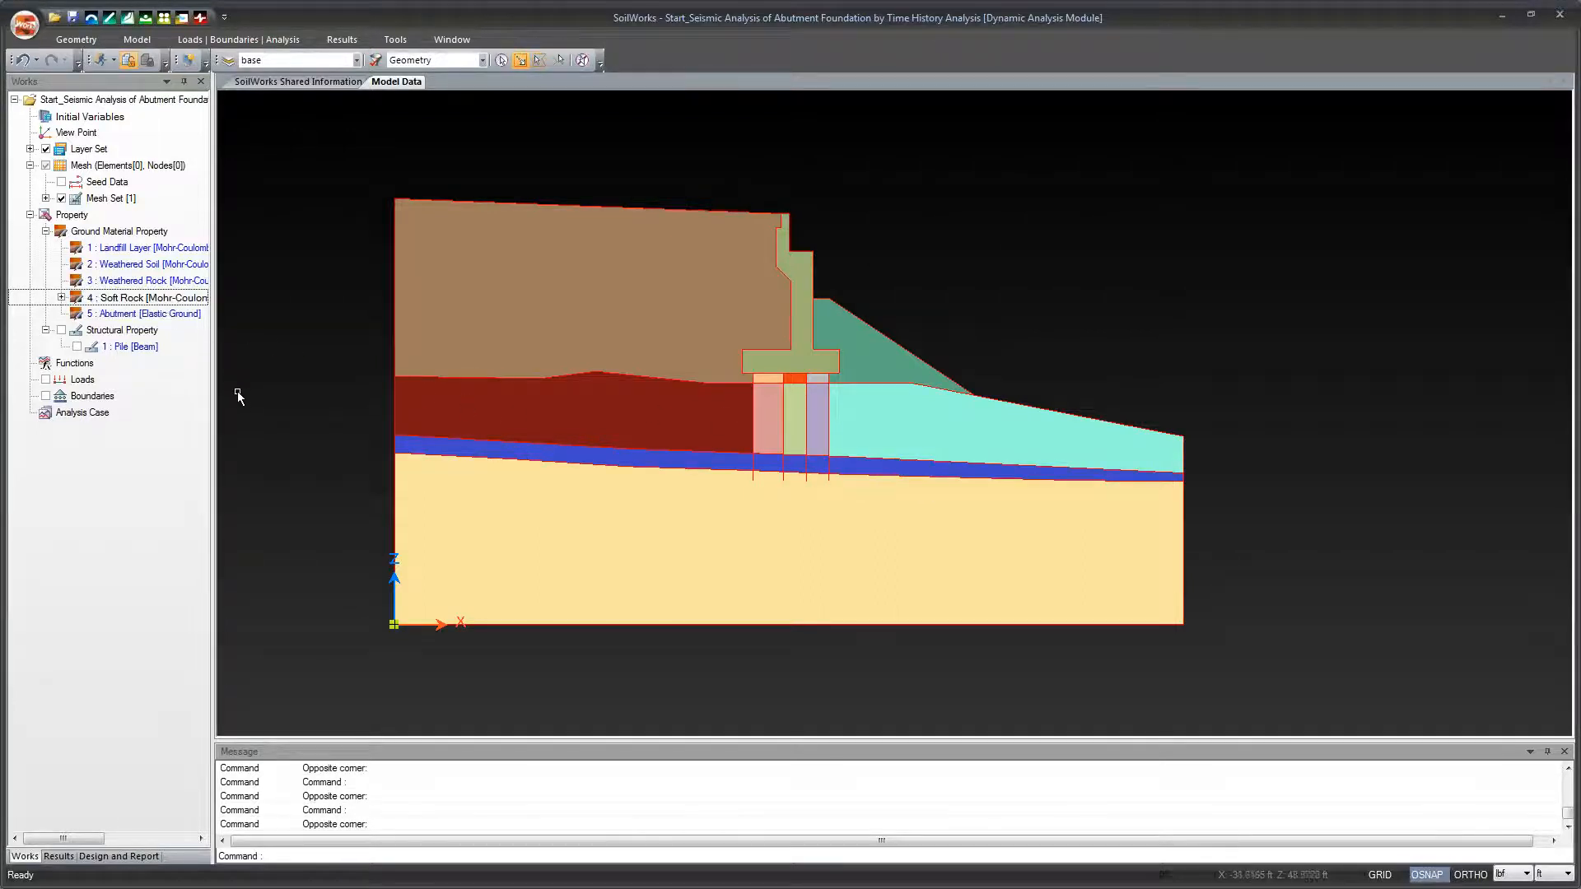
pyautogui.click(162, 280)
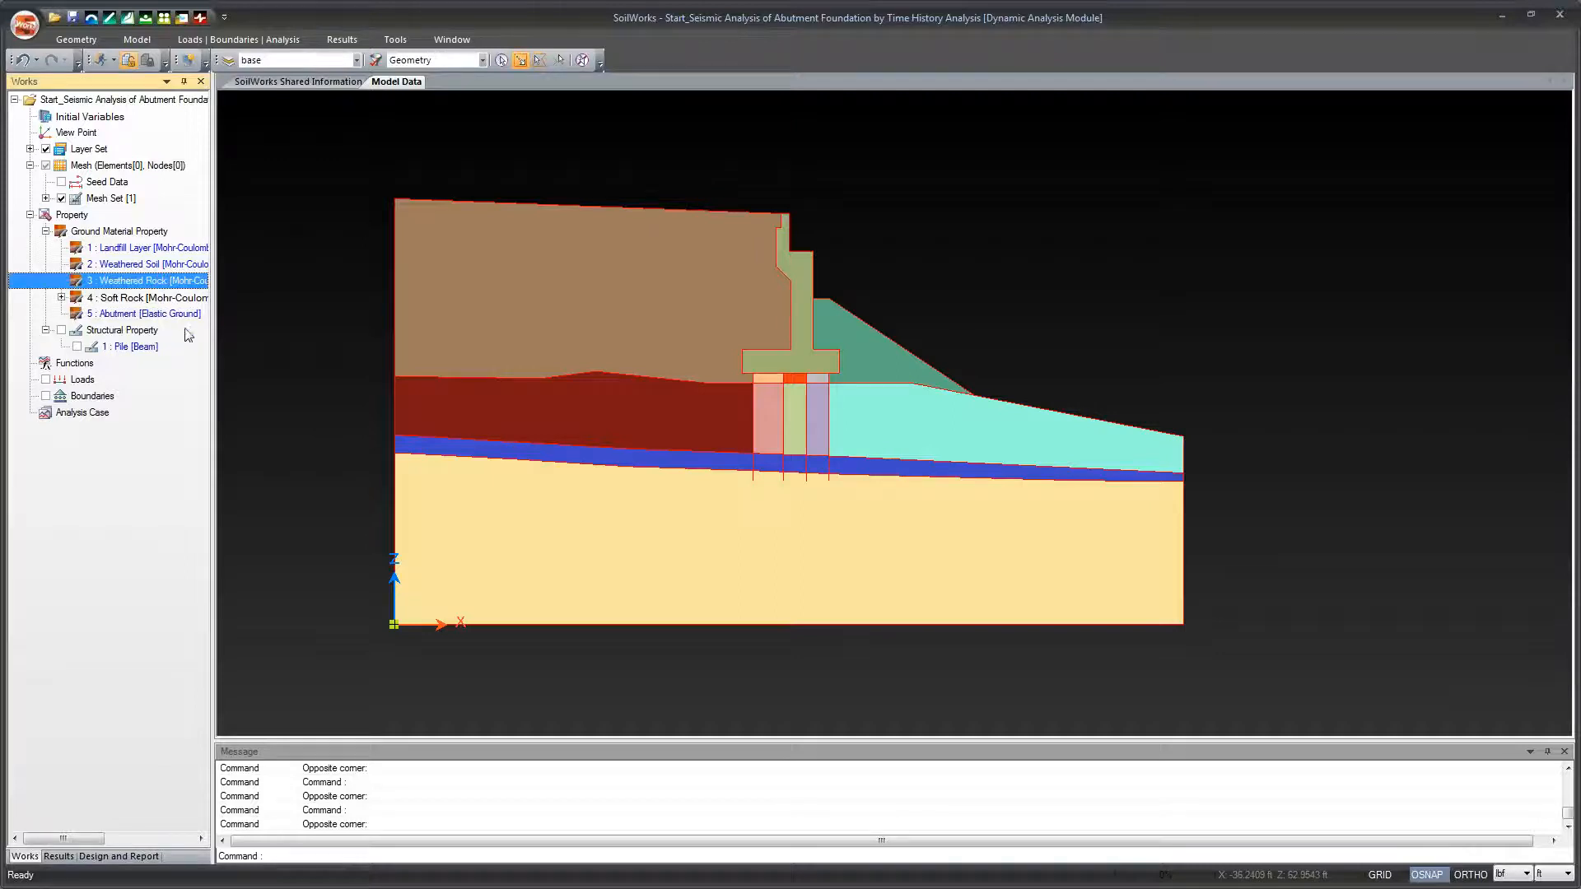
pyautogui.moveTo(163, 280); pyautogui.dragTo(321, 431)
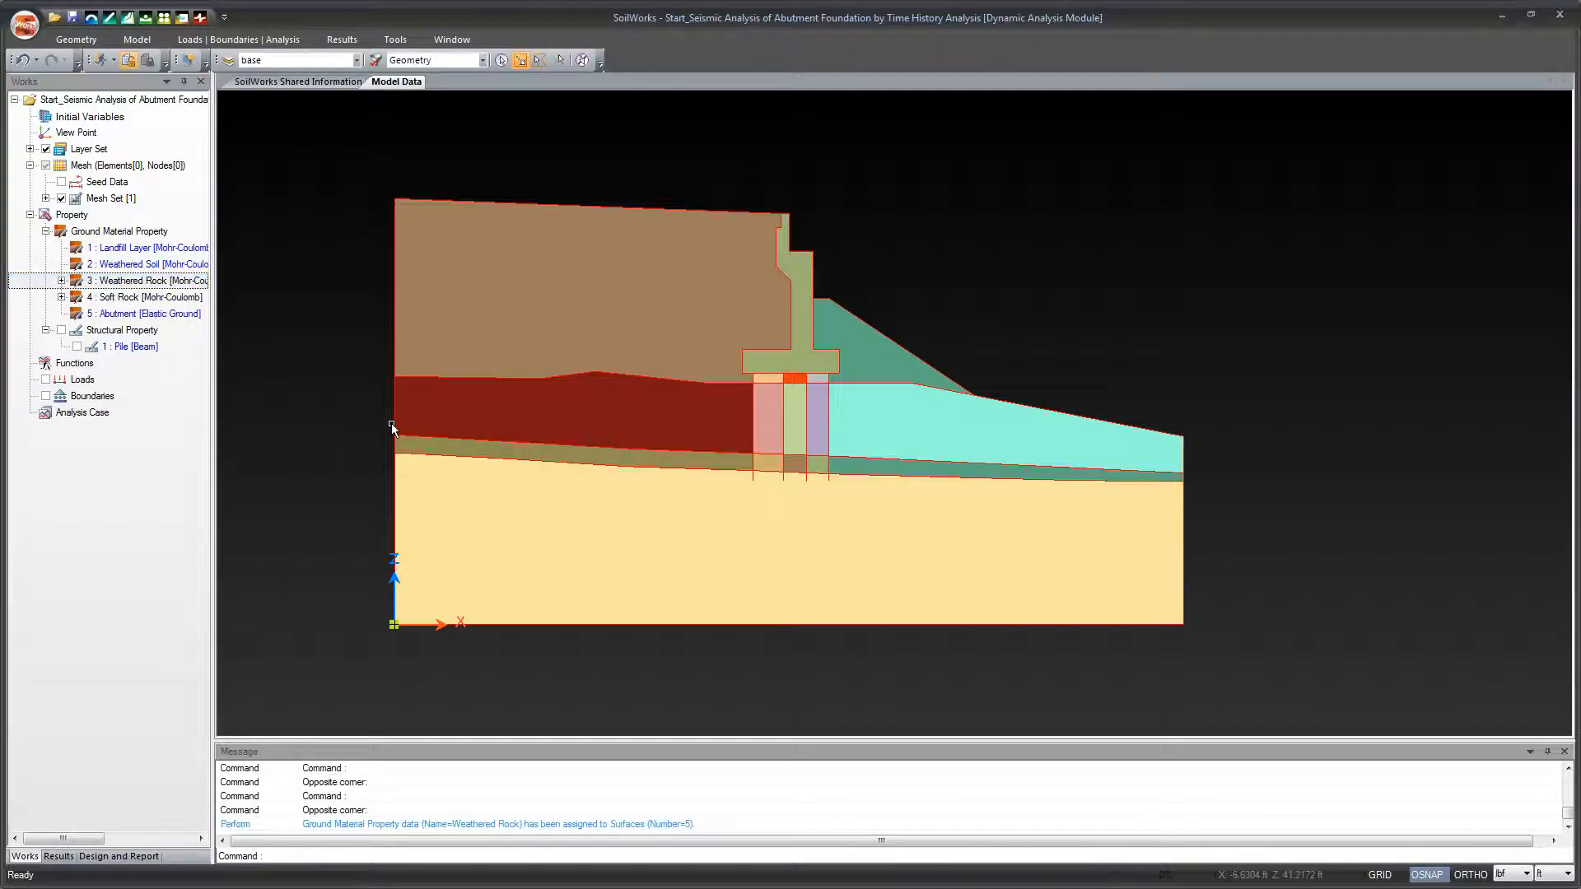
# Assign the Weathered Soil ground material to all five surfaces of the layer directly above the weathered rock.
pyautogui.click(684, 431)
pyautogui.click(778, 422)
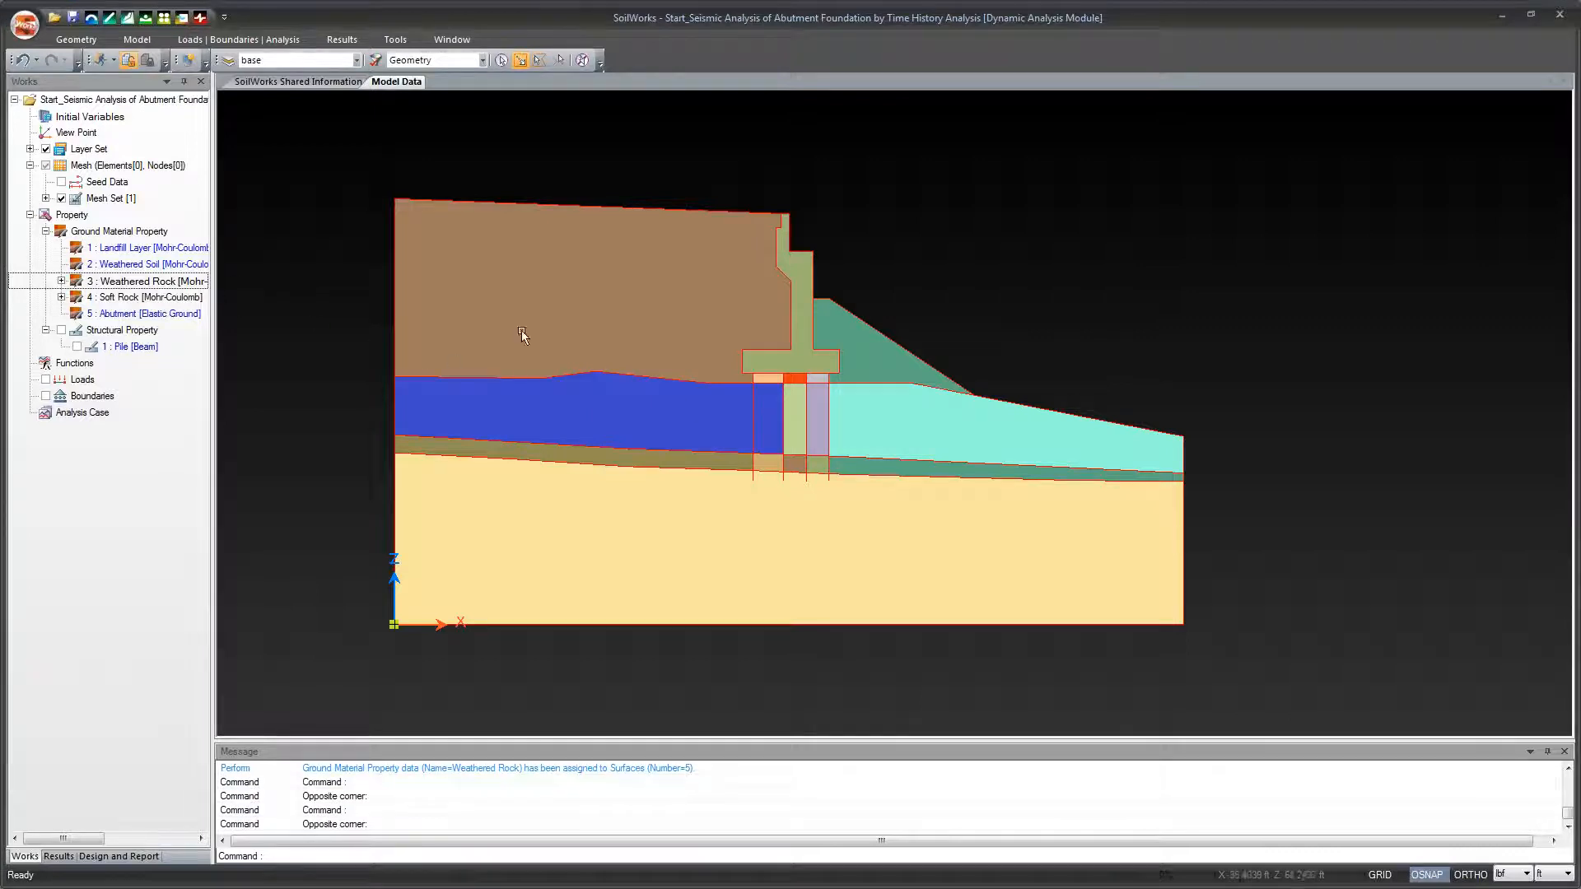
pyautogui.click(796, 422)
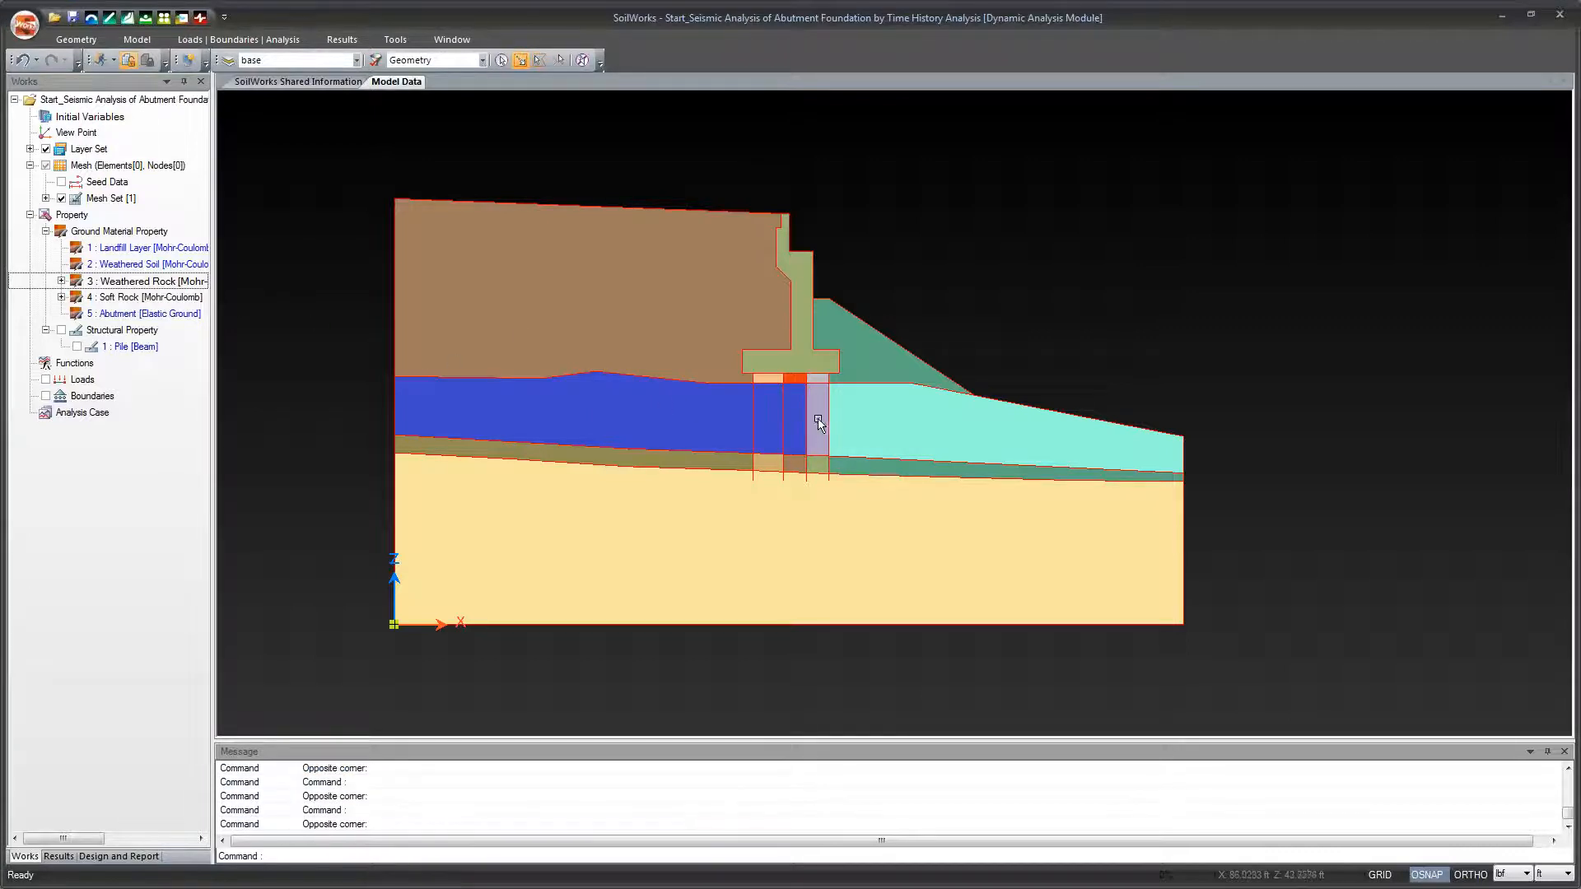
pyautogui.click(818, 428)
pyautogui.click(882, 430)
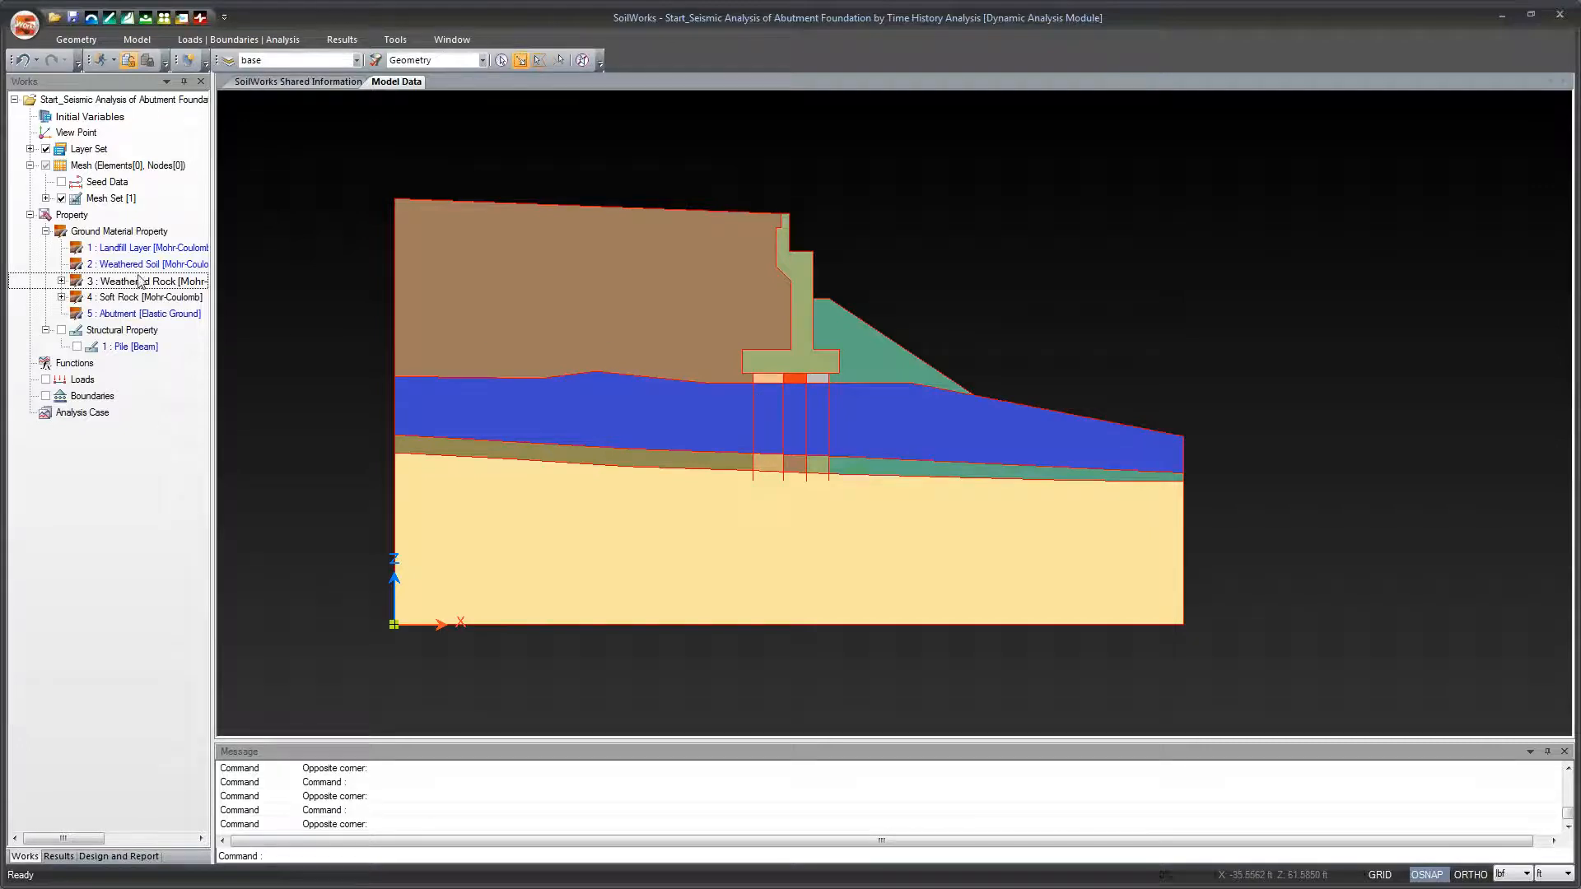
pyautogui.moveTo(139, 272); pyautogui.dragTo(430, 295)
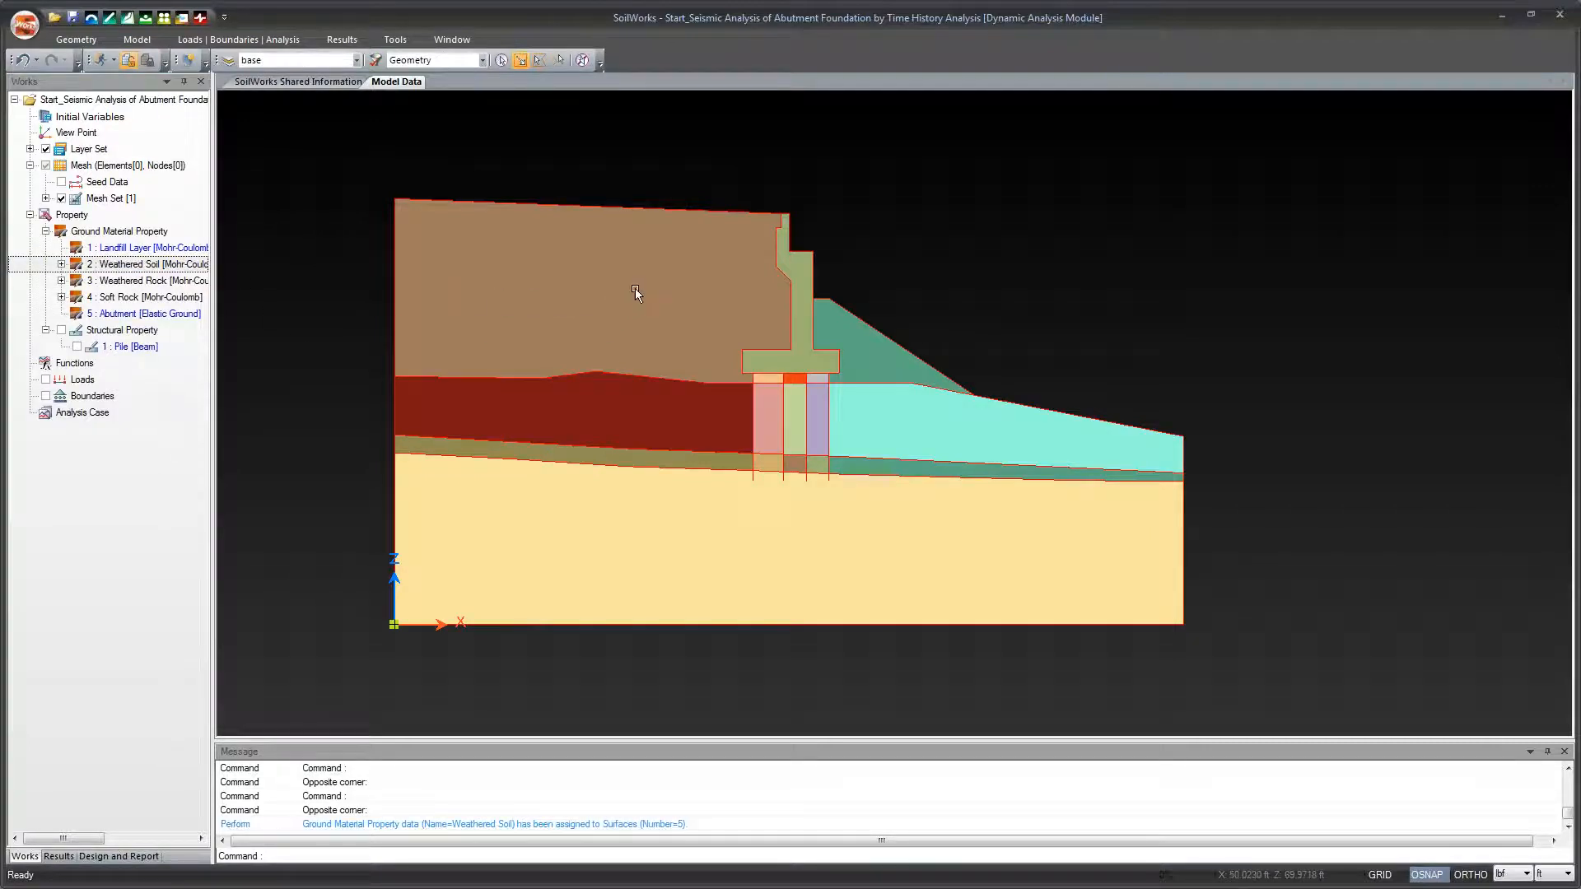
# Assign the Landfill Layer material to the large backfill surface, the sloped wedge in front of the abutment and the three small surfaces beneath its footing.
pyautogui.click(635, 313)
pyautogui.click(872, 350)
pyautogui.scroll(2, 778, 383)
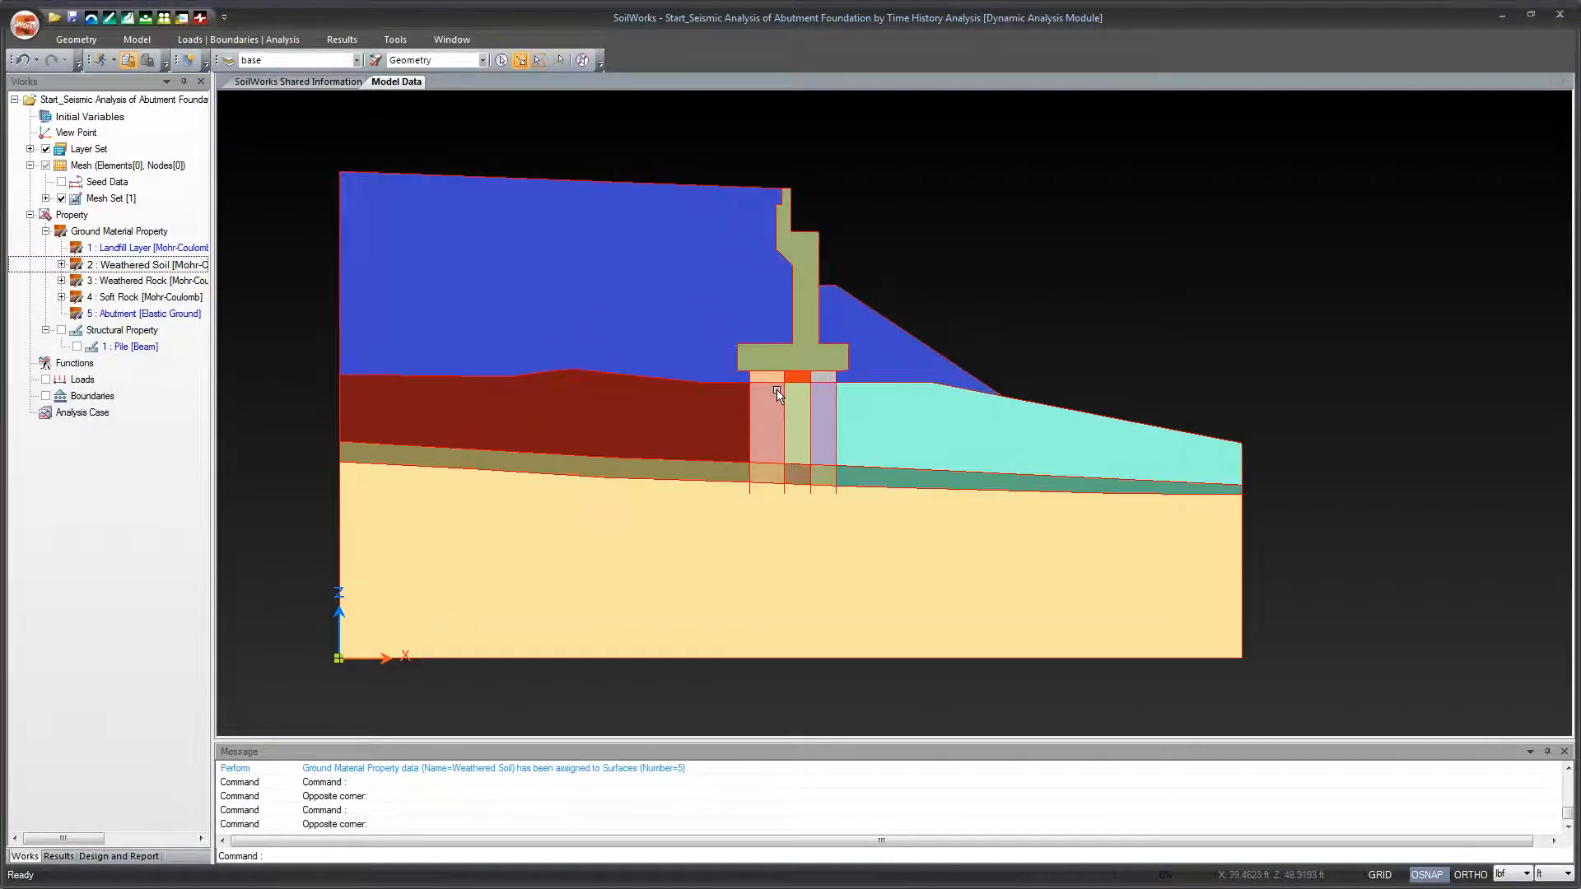
pyautogui.click(777, 379)
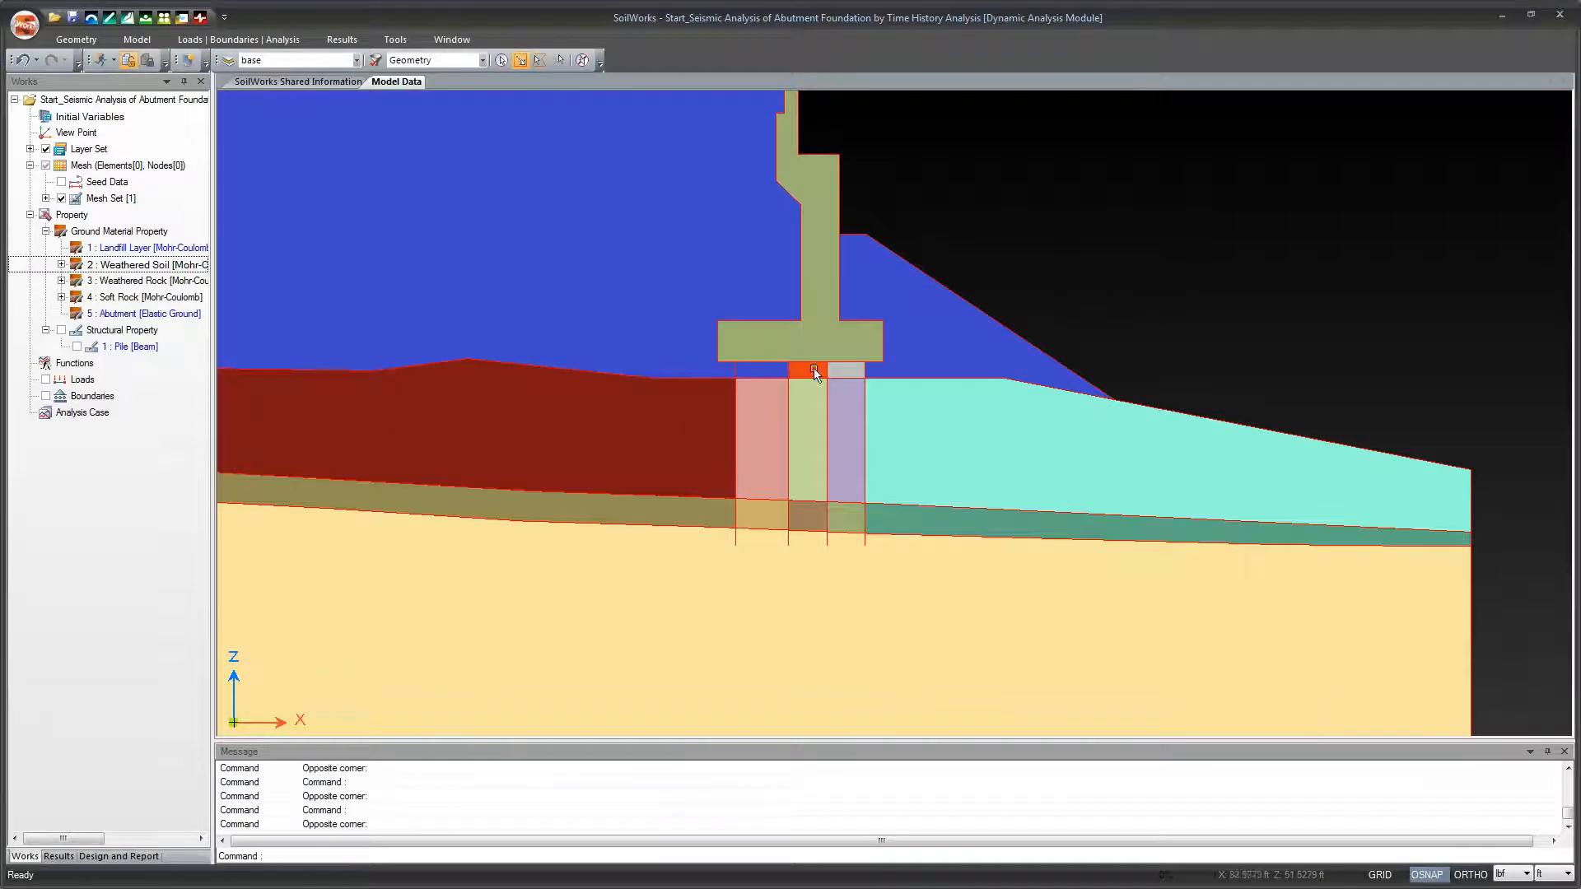
pyautogui.click(812, 370)
pyautogui.click(840, 376)
pyautogui.scroll(-2, 873, 375)
pyautogui.moveTo(177, 248); pyautogui.dragTo(349, 286)
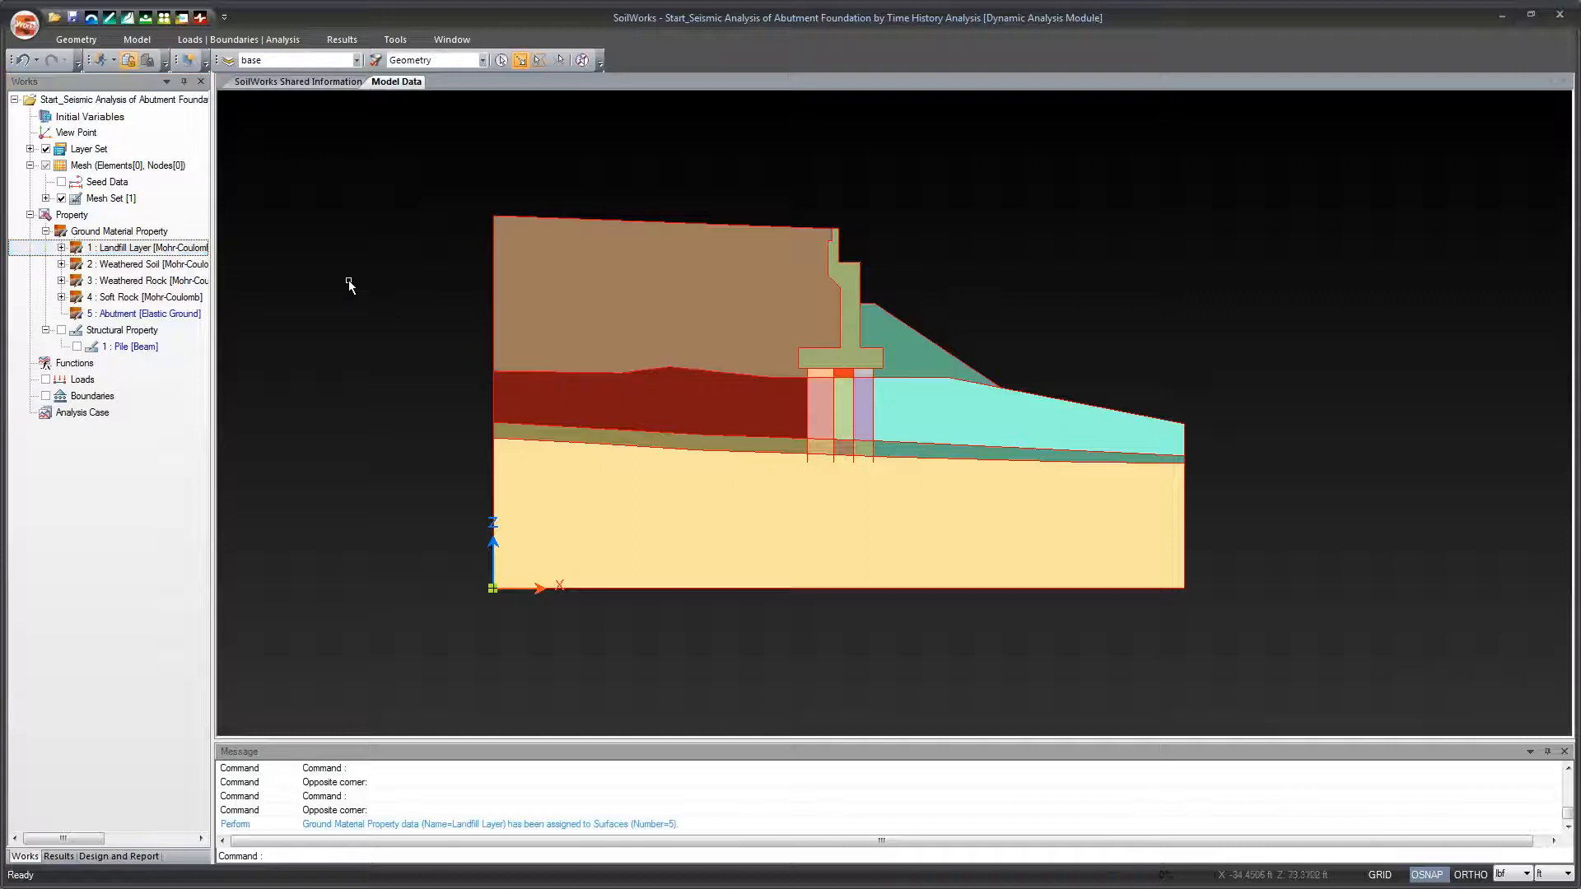
# Assign the Abutment ground material to the abutment wall and footing surface.
pyautogui.click(852, 310)
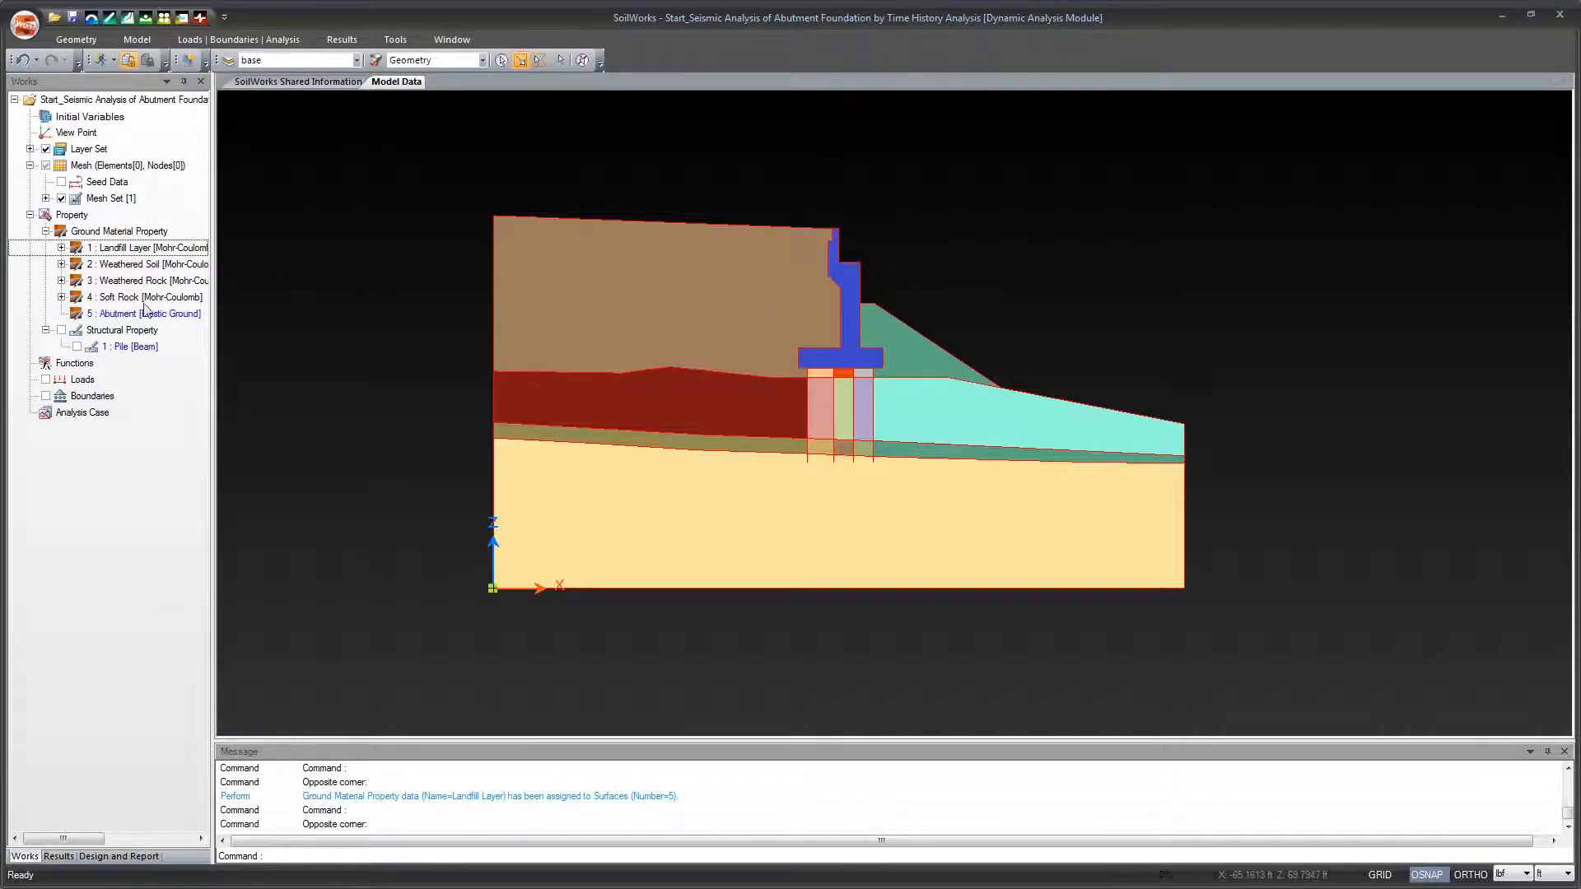
pyautogui.moveTo(152, 320); pyautogui.dragTo(371, 321)
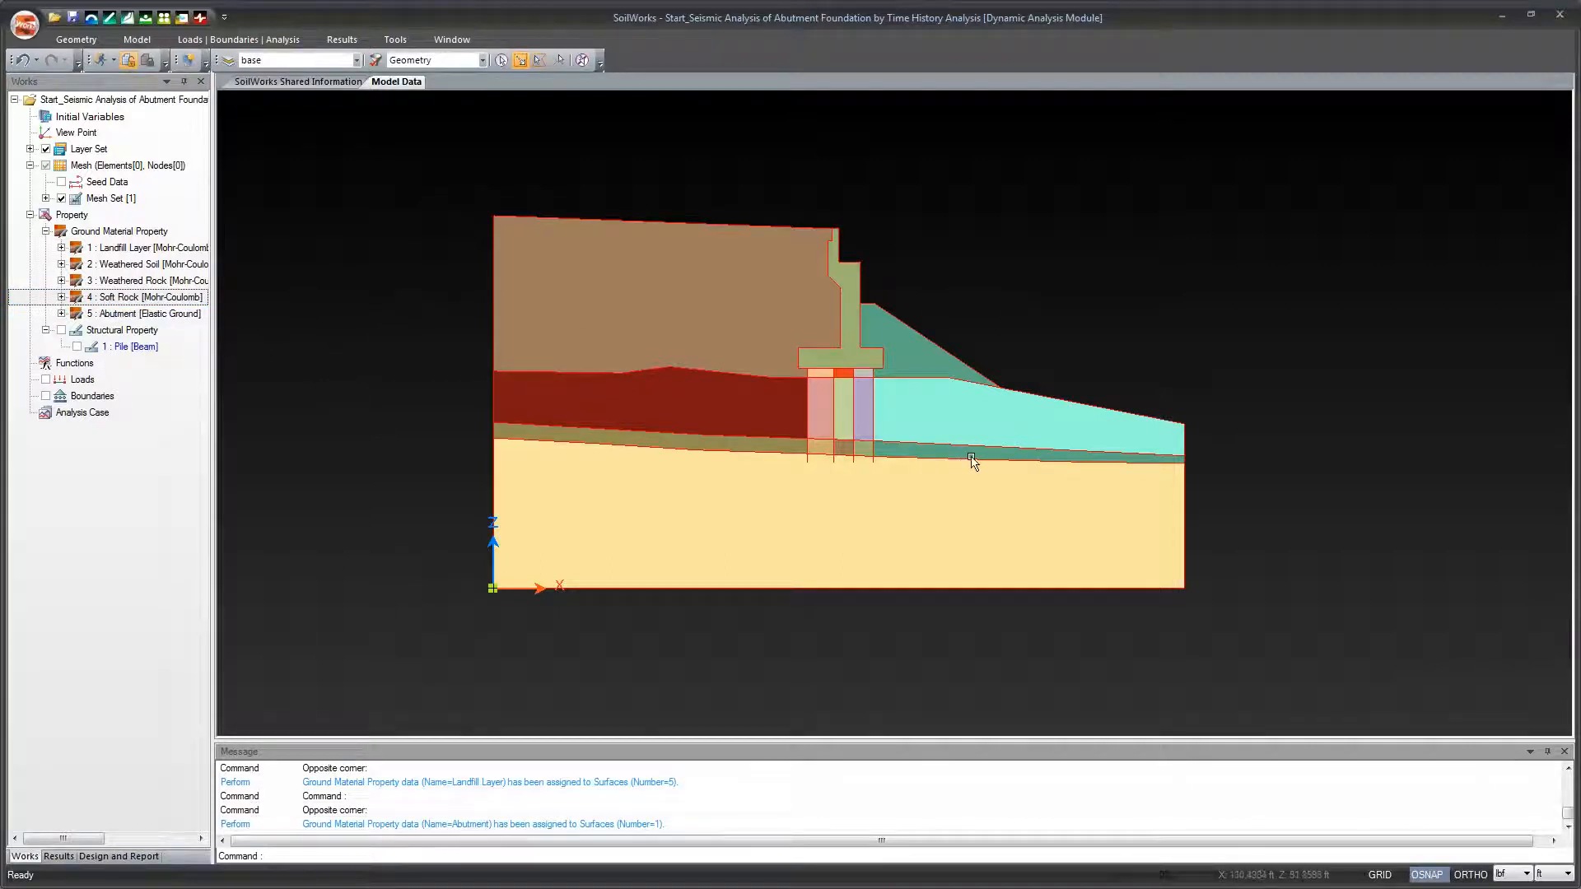
# Assign the Pile beam structural property to all segments of the four vertical pile lines beneath the abutment footing.
pyautogui.scroll(1, 871, 418)
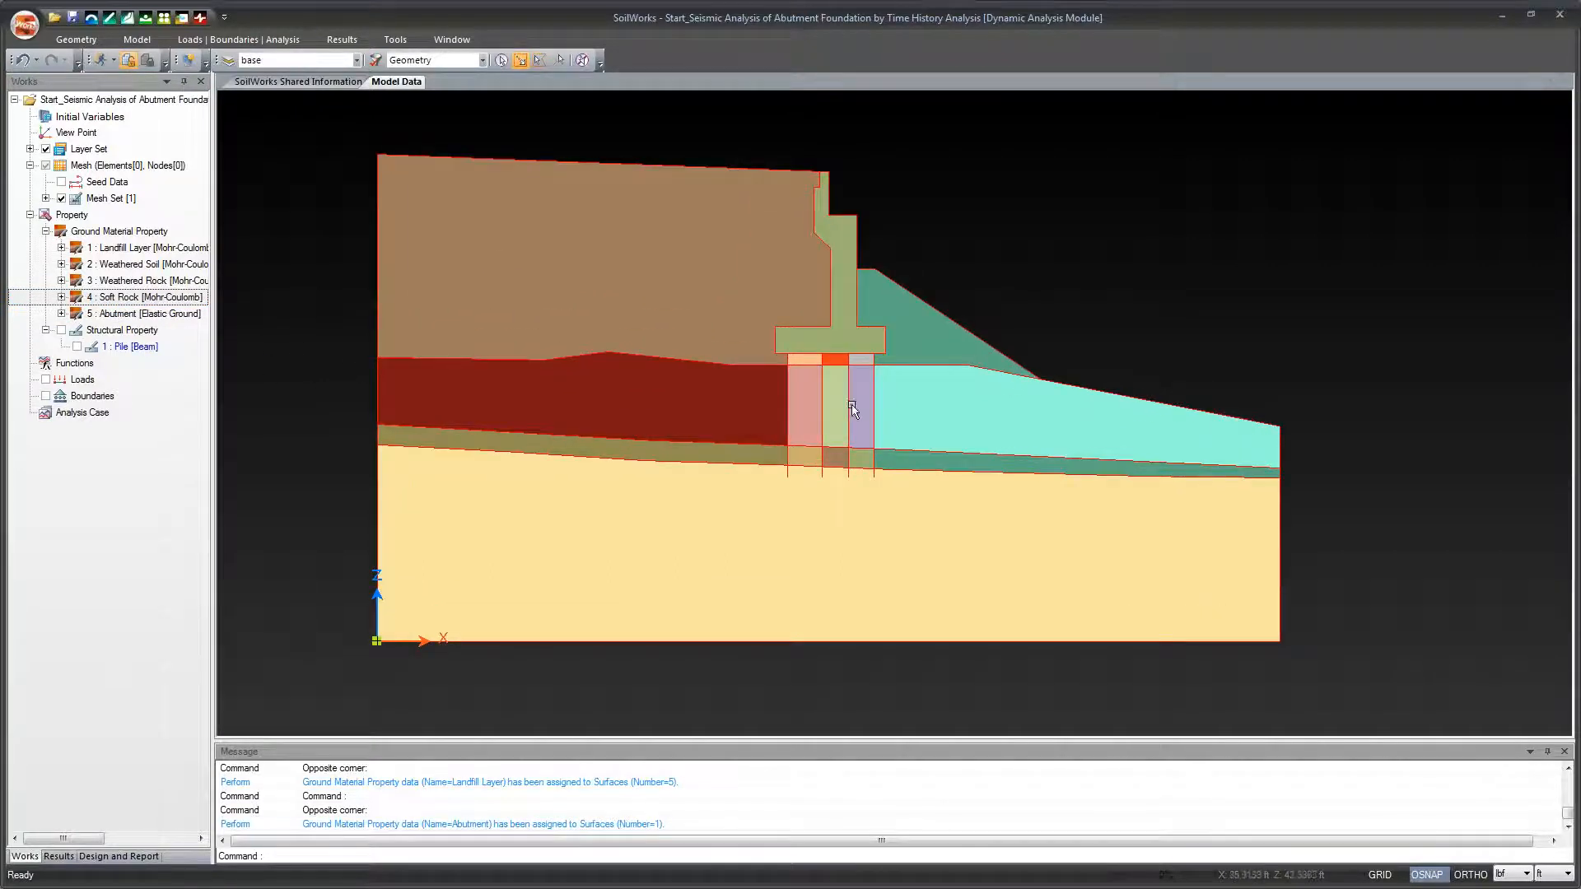
pyautogui.moveTo(785, 346); pyautogui.dragTo(793, 487)
pyautogui.click(793, 487)
pyautogui.click(820, 346)
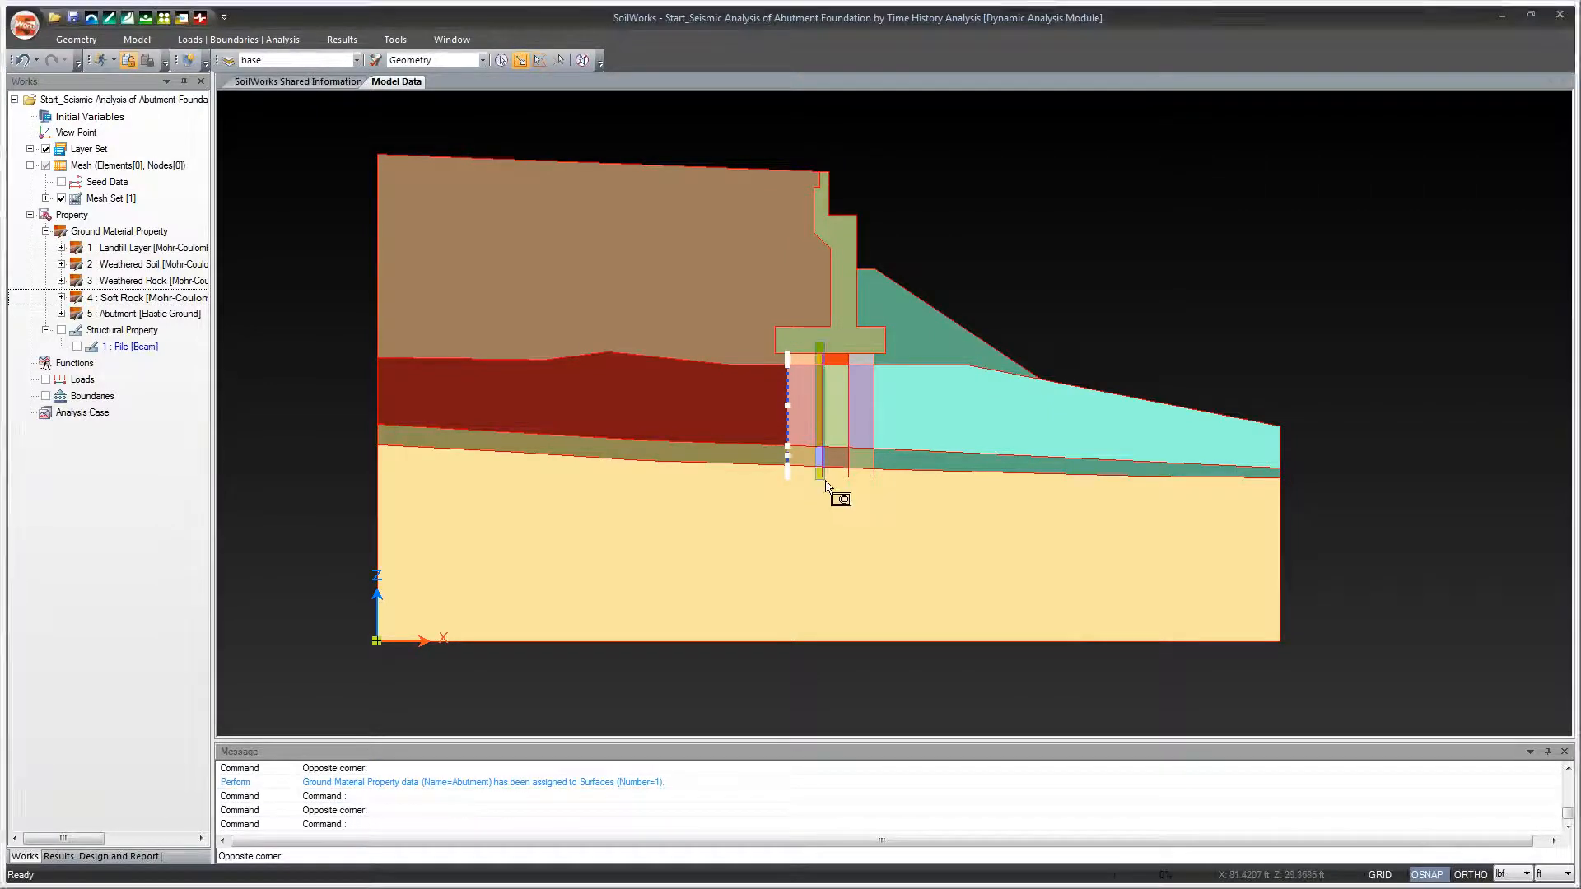
pyautogui.click(826, 486)
pyautogui.click(840, 343)
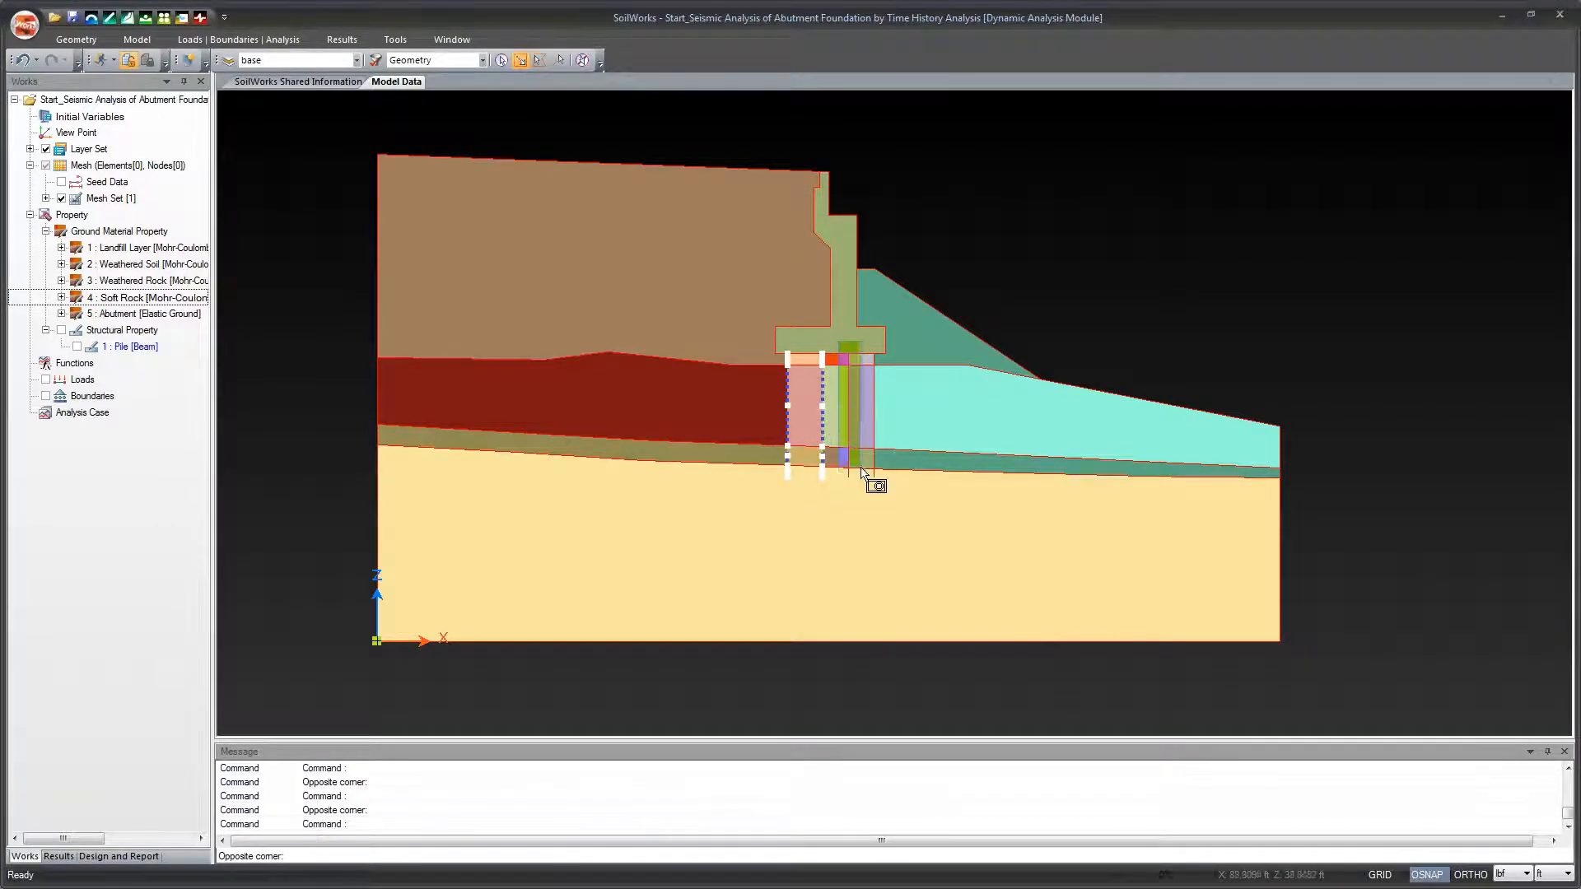
pyautogui.click(865, 486)
pyautogui.click(871, 344)
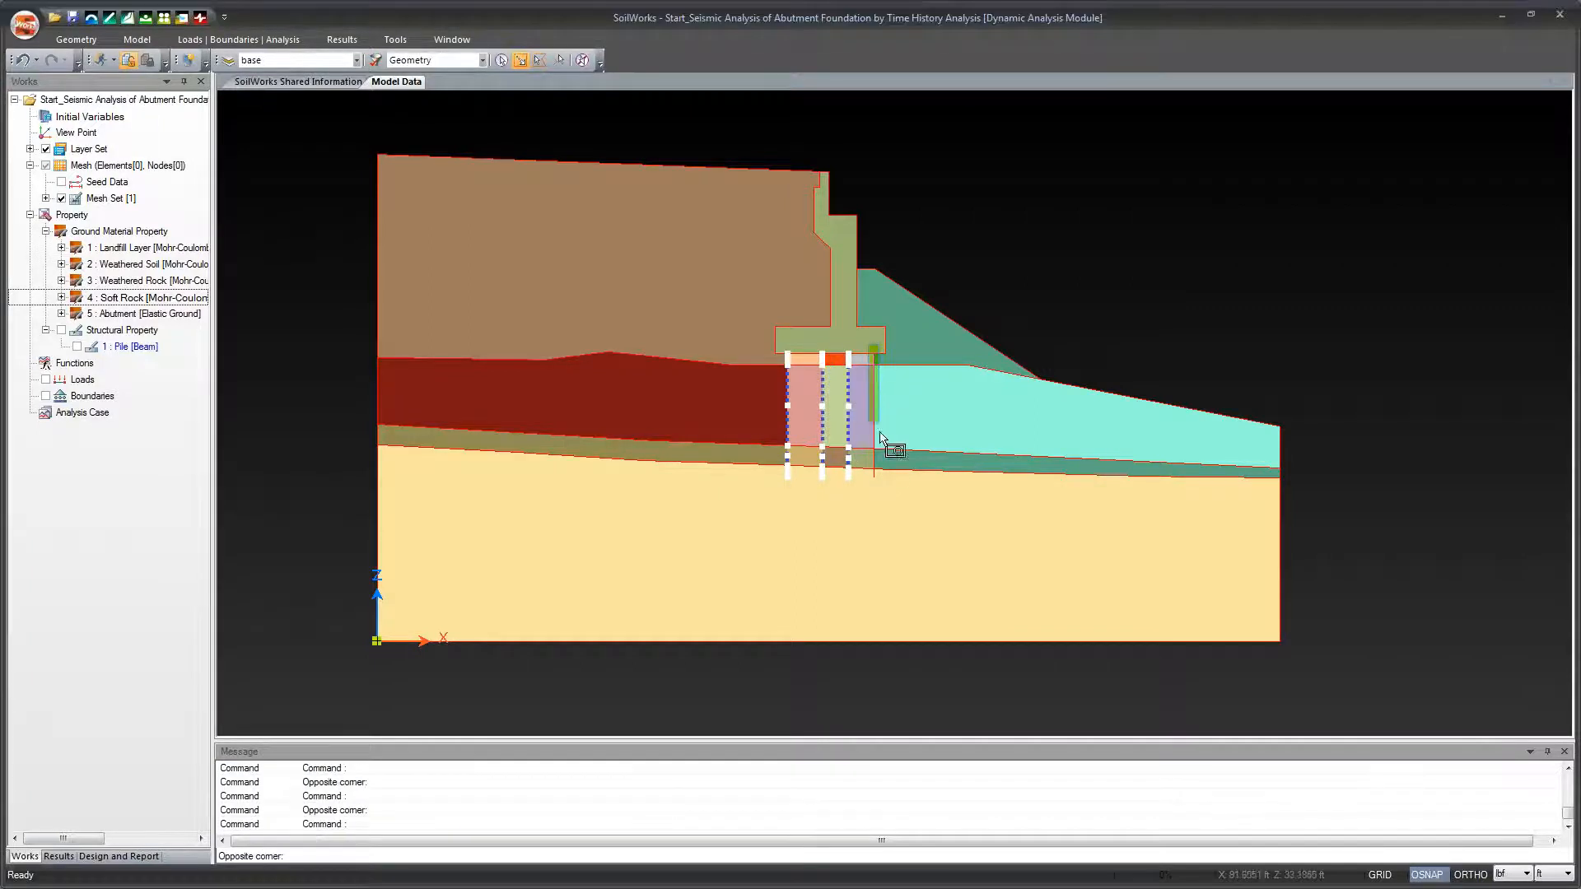
pyautogui.click(877, 484)
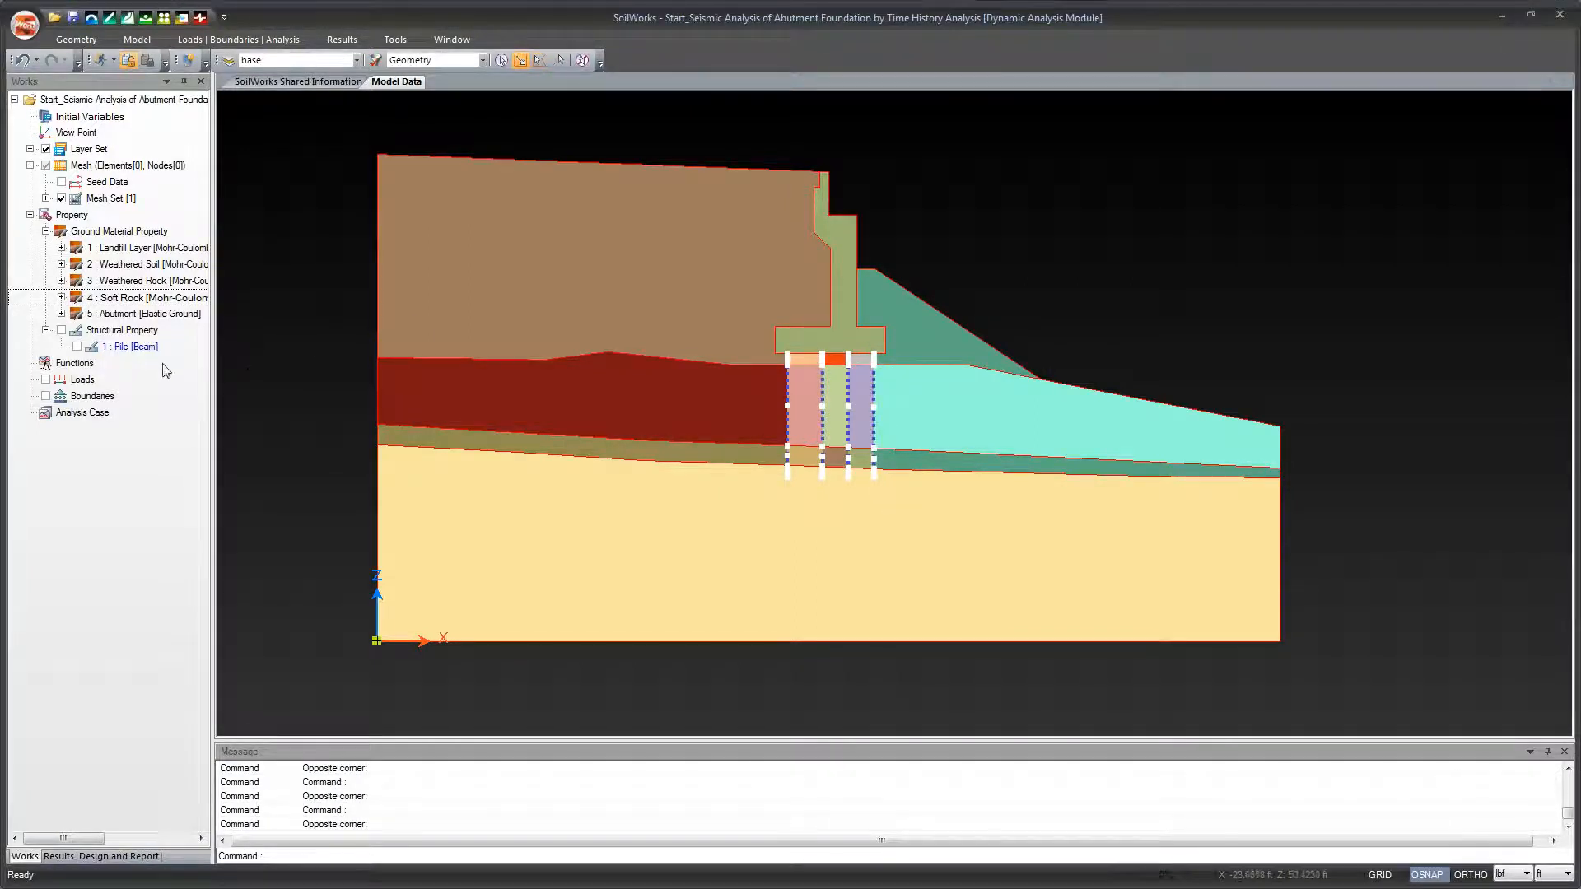
pyautogui.moveTo(130, 349); pyautogui.dragTo(402, 399)
pyautogui.scroll(2, 789, 439)
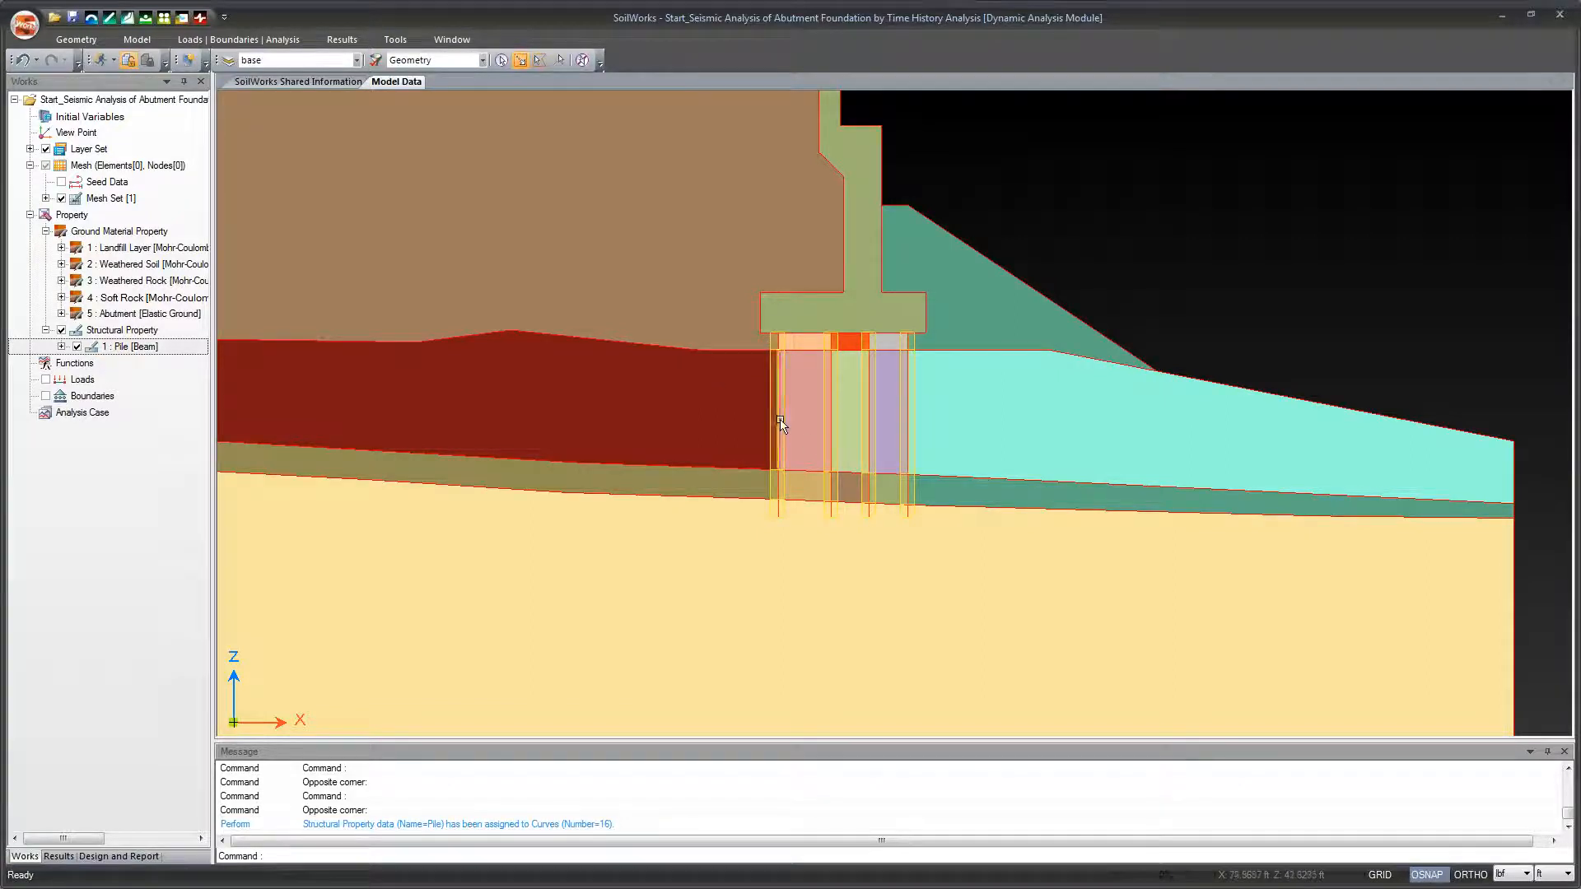
pyautogui.scroll(-3, 767, 349)
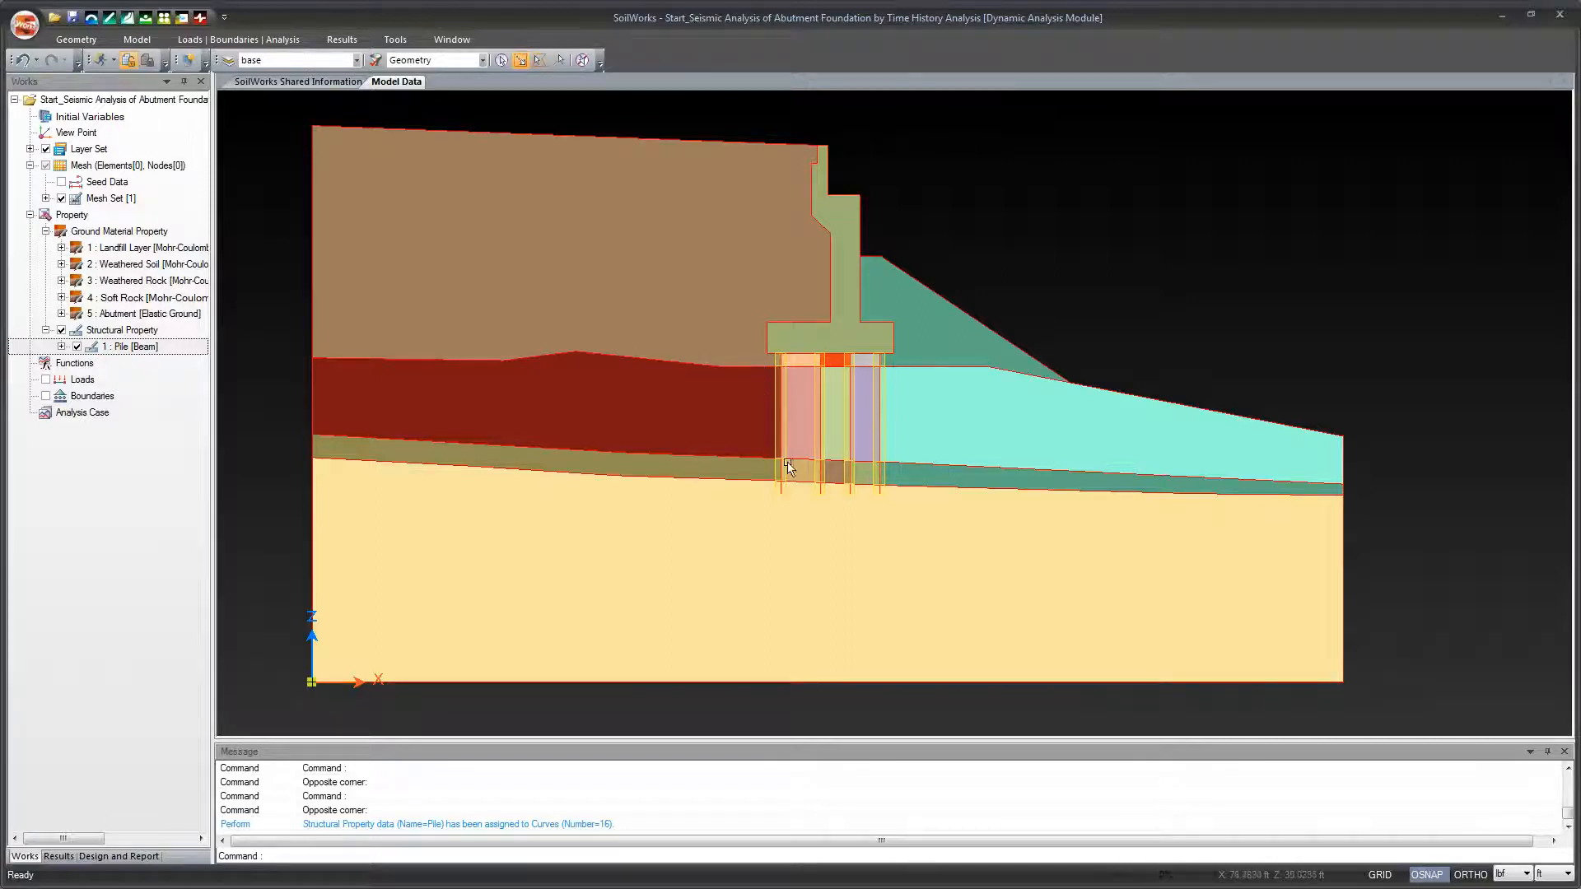
pyautogui.scroll(2, 797, 396)
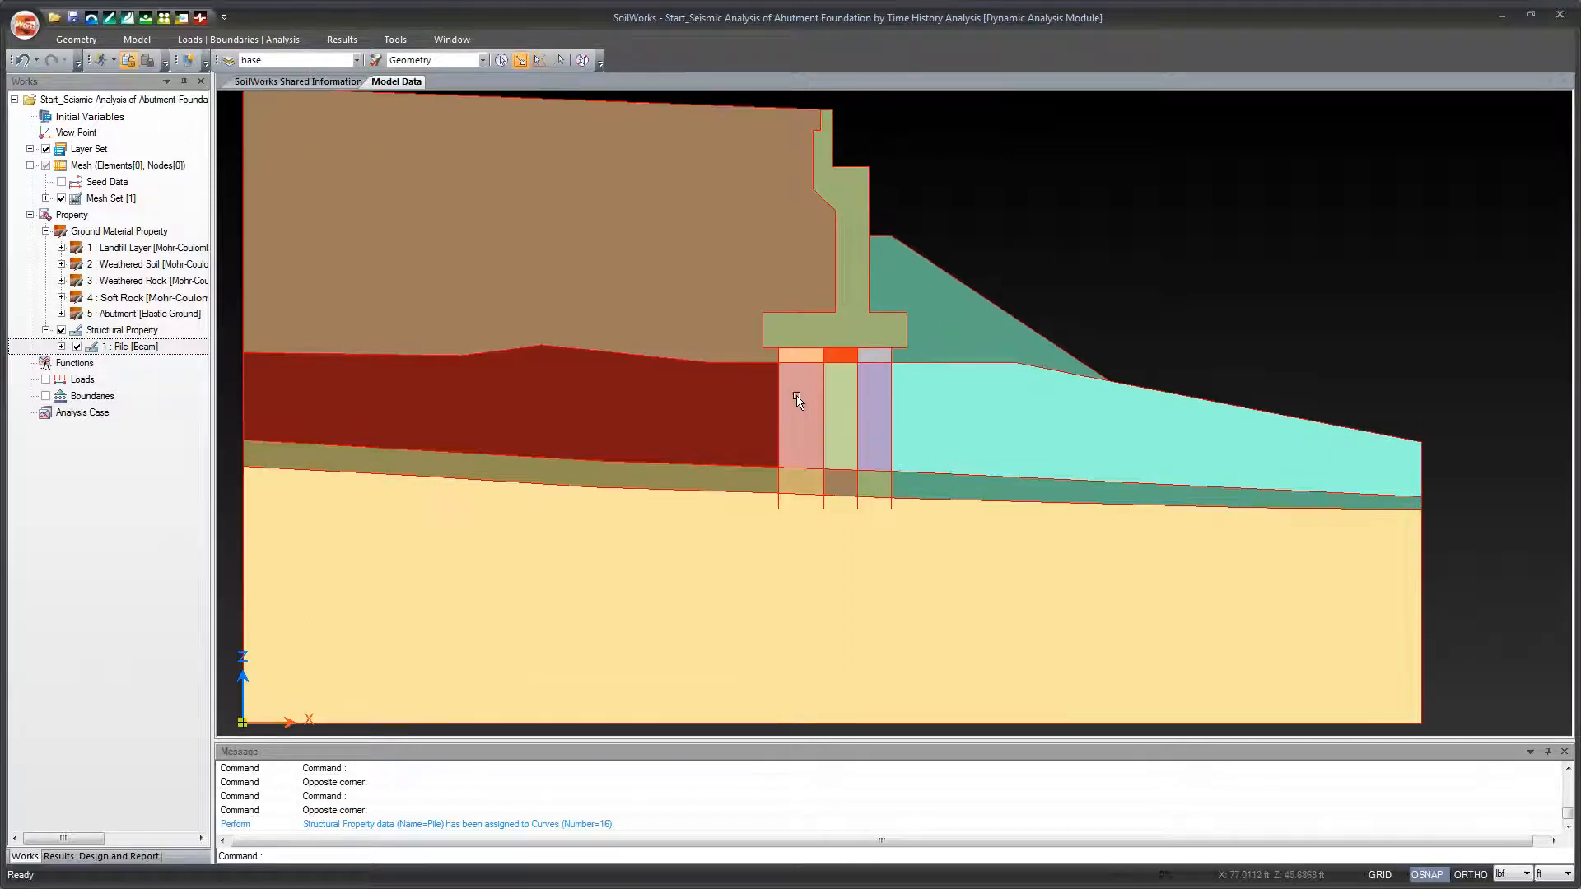
pyautogui.scroll(-1, 766, 318)
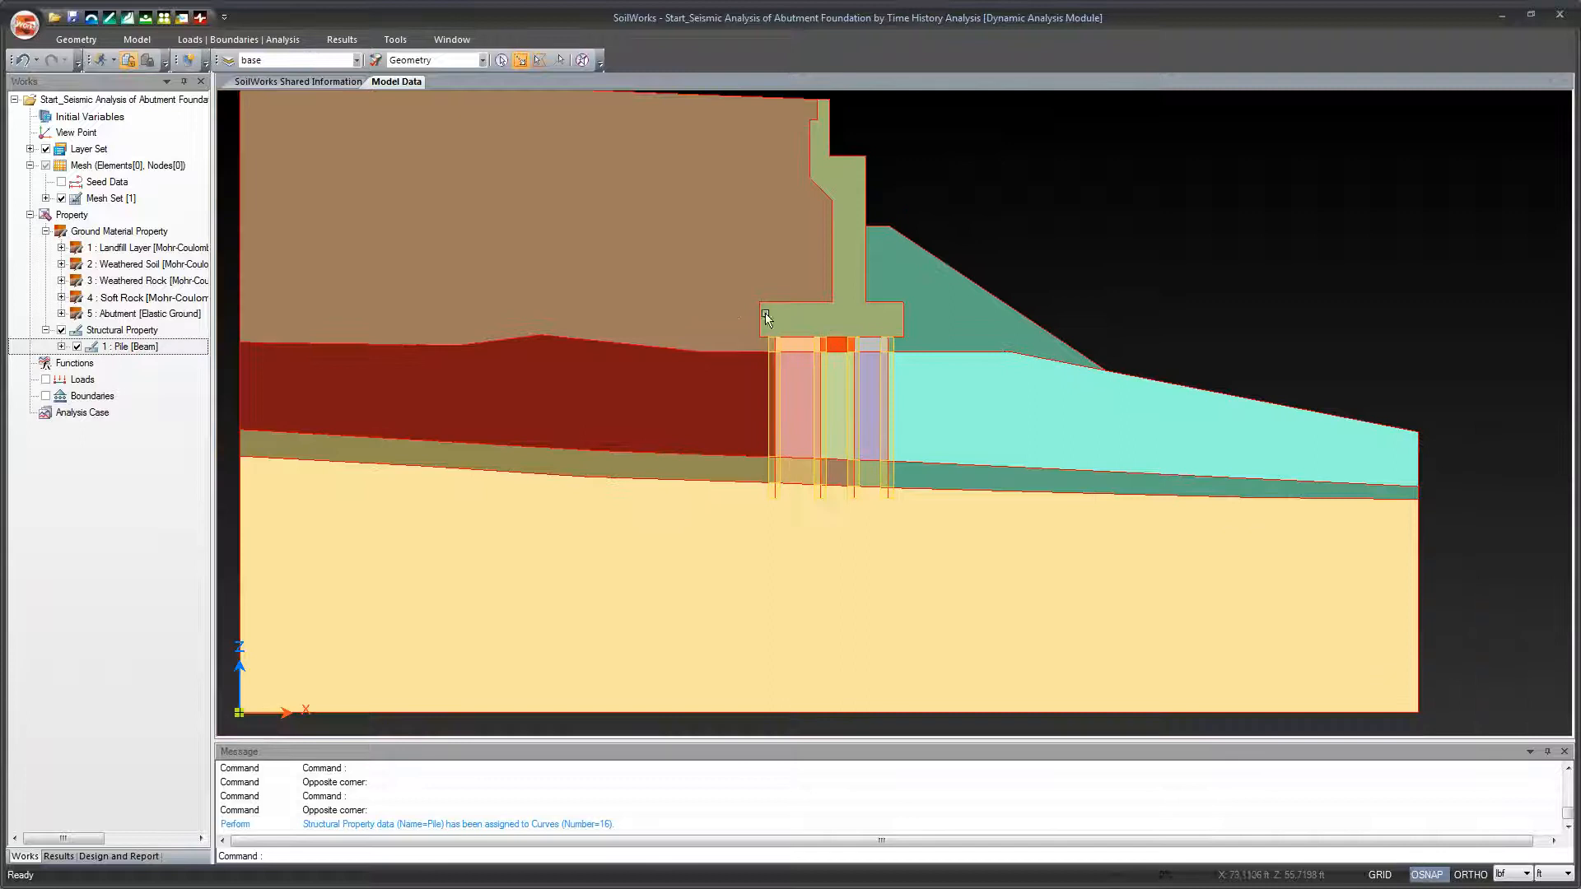
pyautogui.scroll(-2, 711, 299)
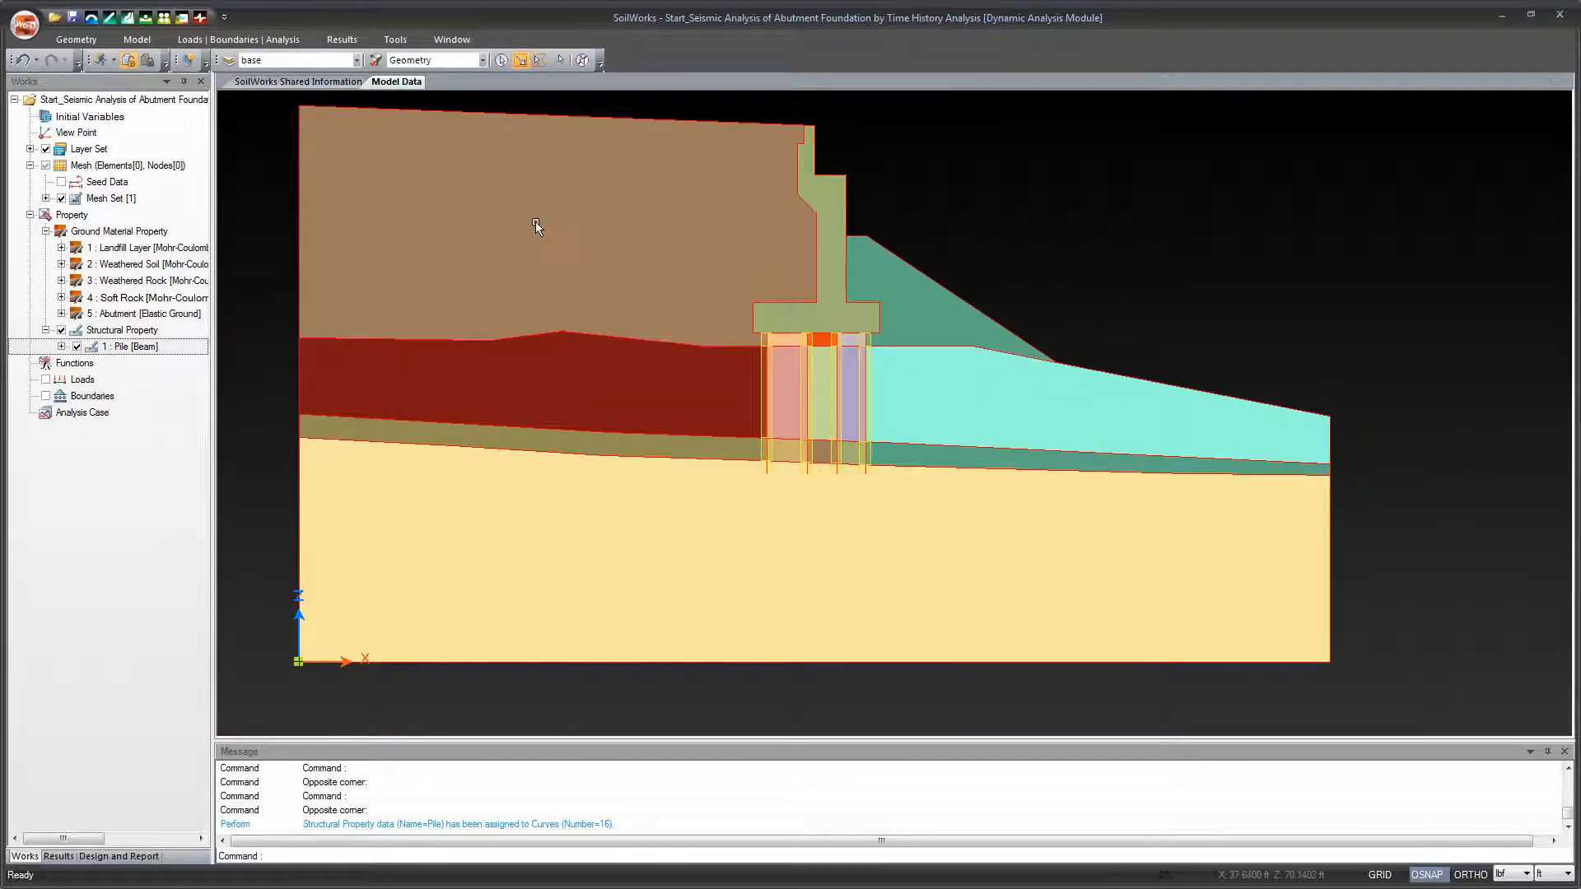
# Check the object information of the large backfill surface behind the abutment for its assigned ground material, and close it.
pyautogui.click(187, 248)
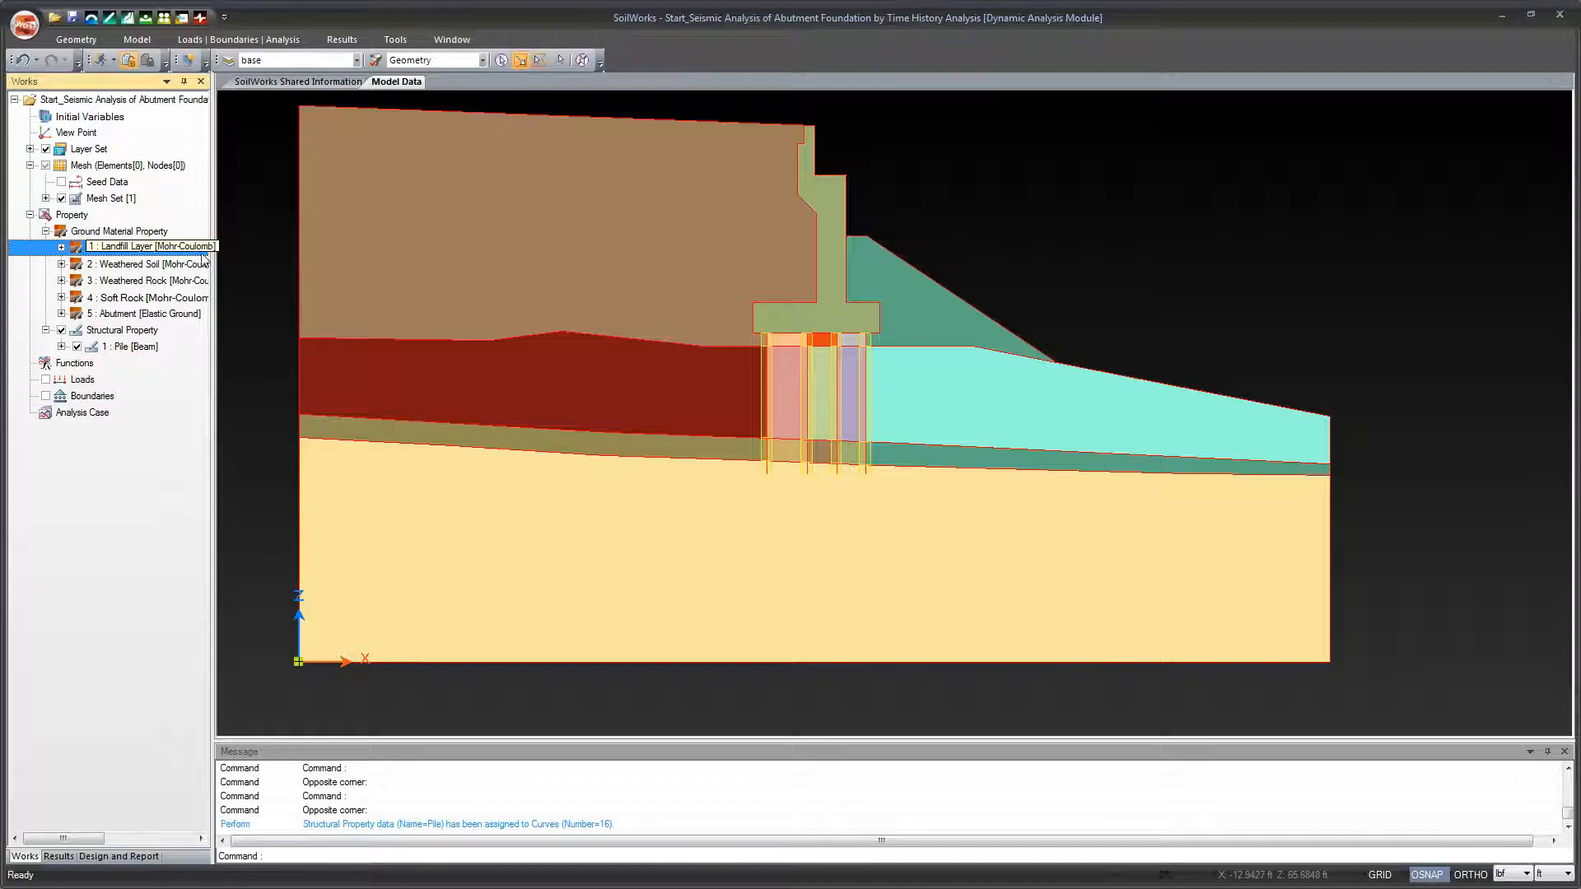
pyautogui.click(619, 197)
pyautogui.click(574, 269)
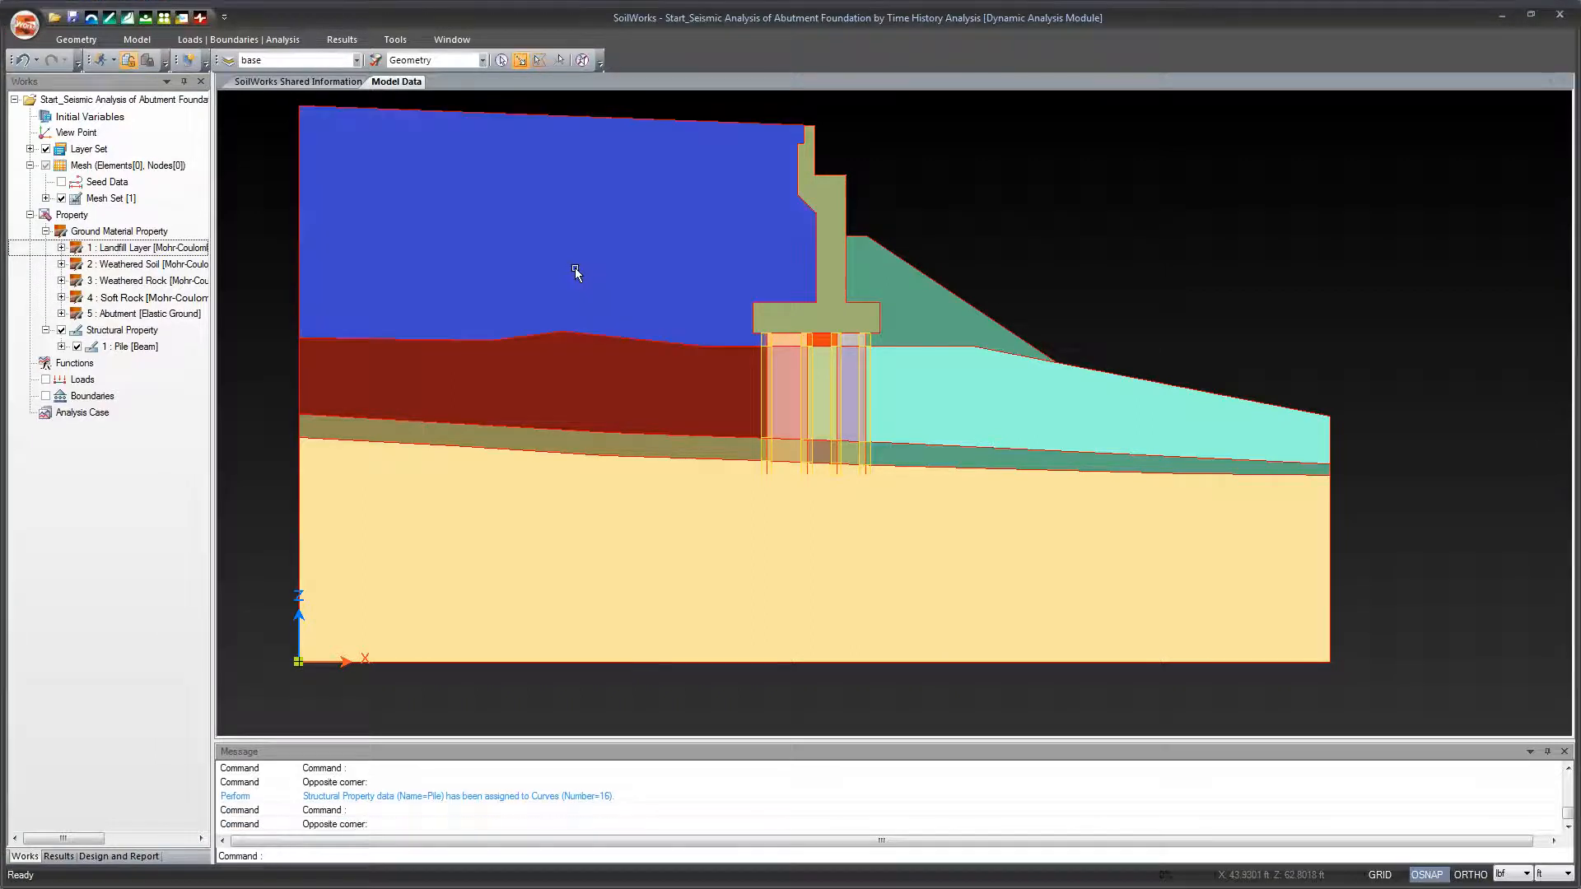
pyautogui.rightClick(572, 207)
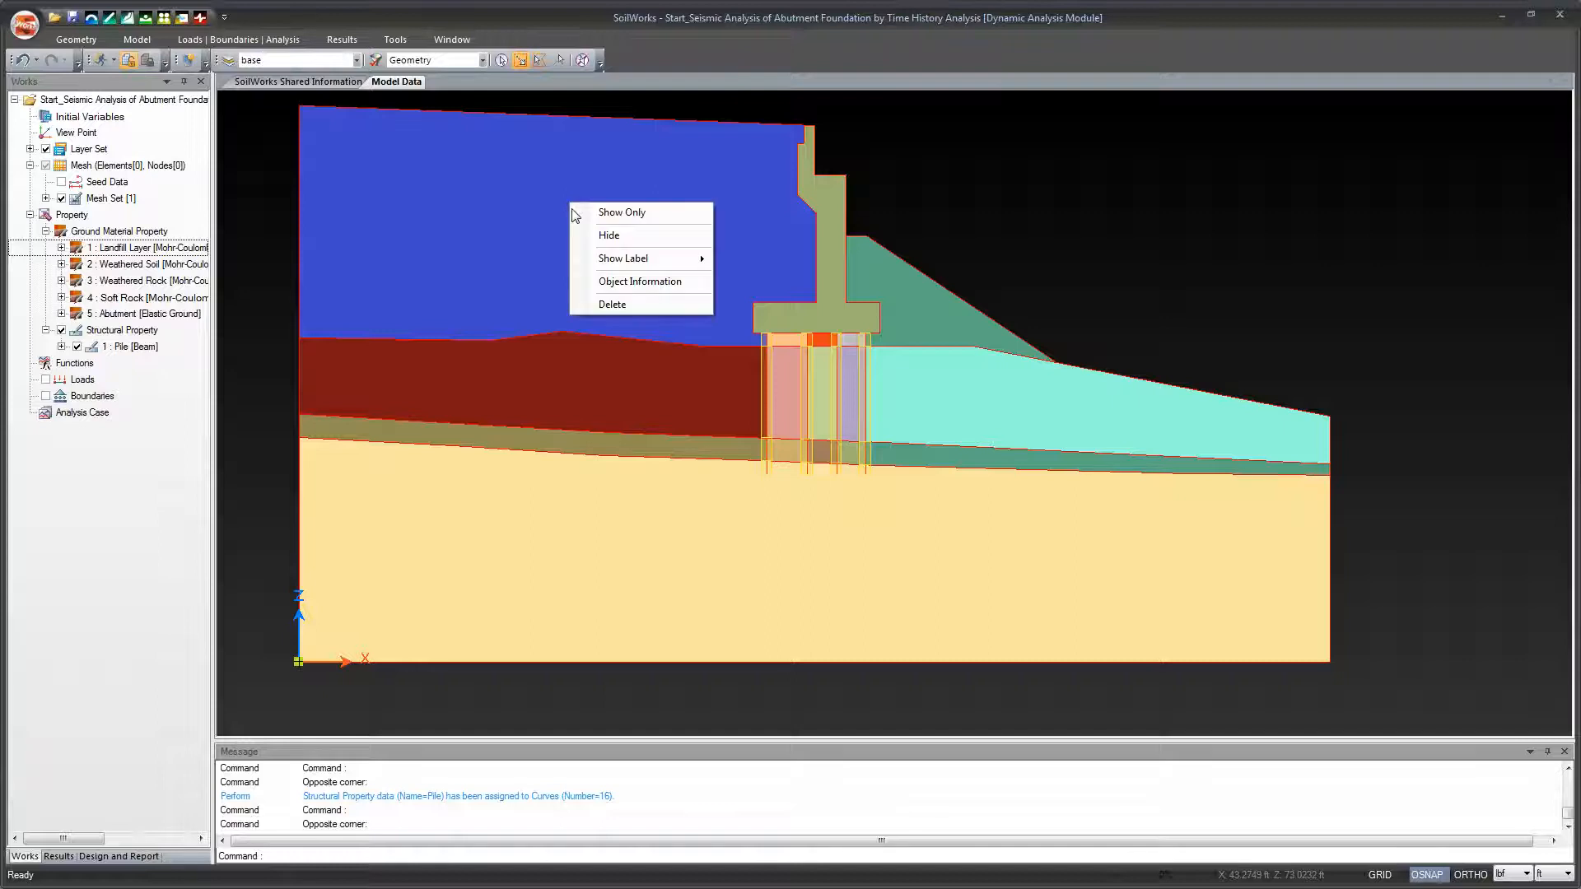
pyautogui.click(636, 281)
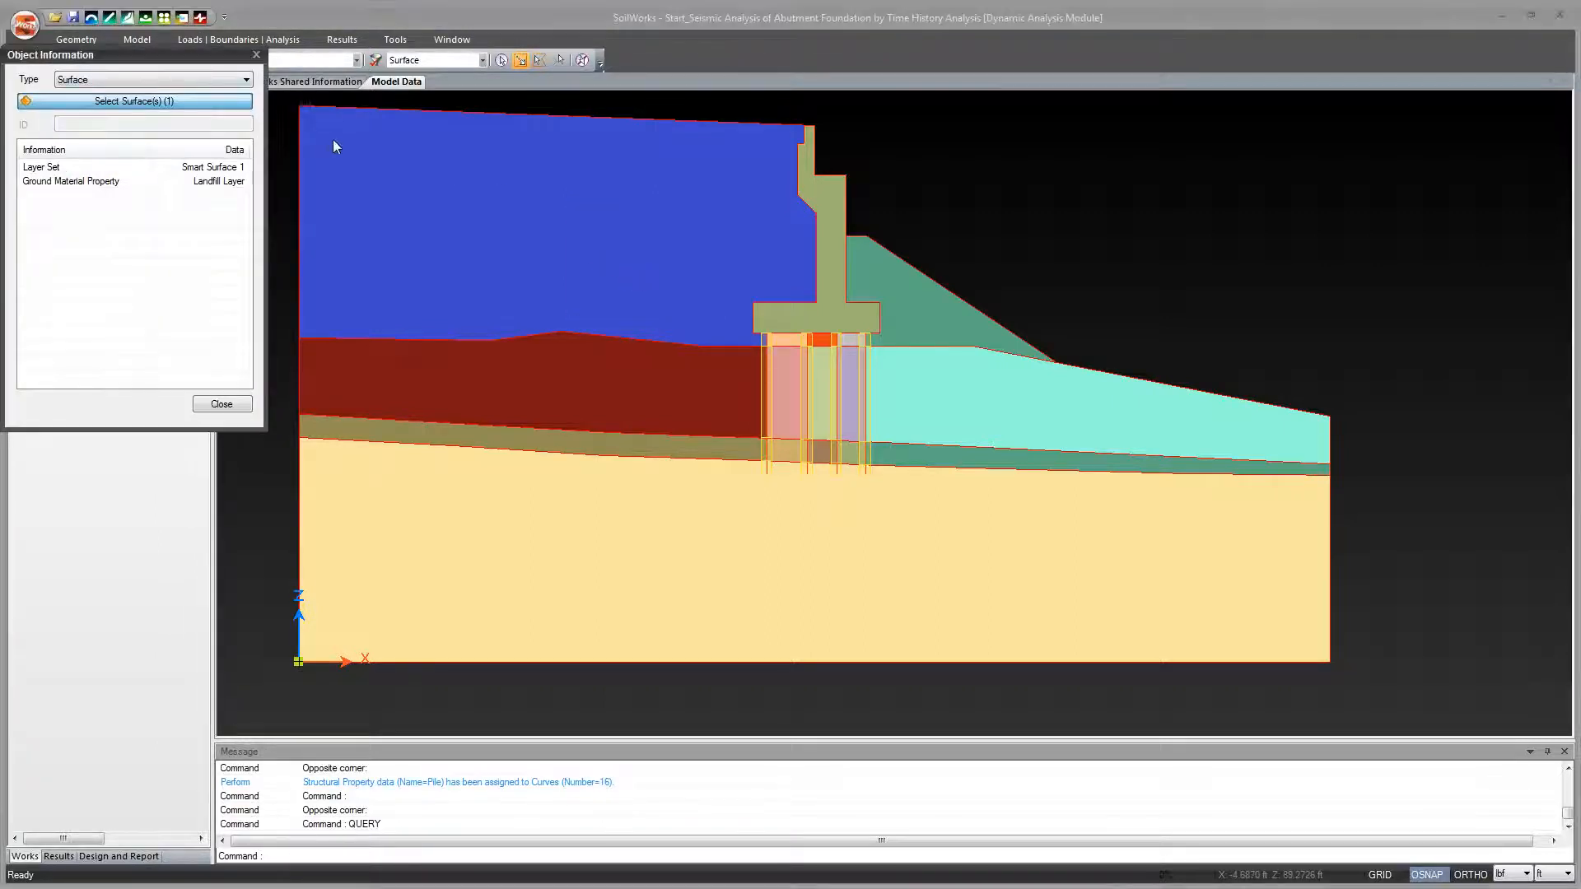
pyautogui.moveTo(202, 64); pyautogui.dragTo(525, 270)
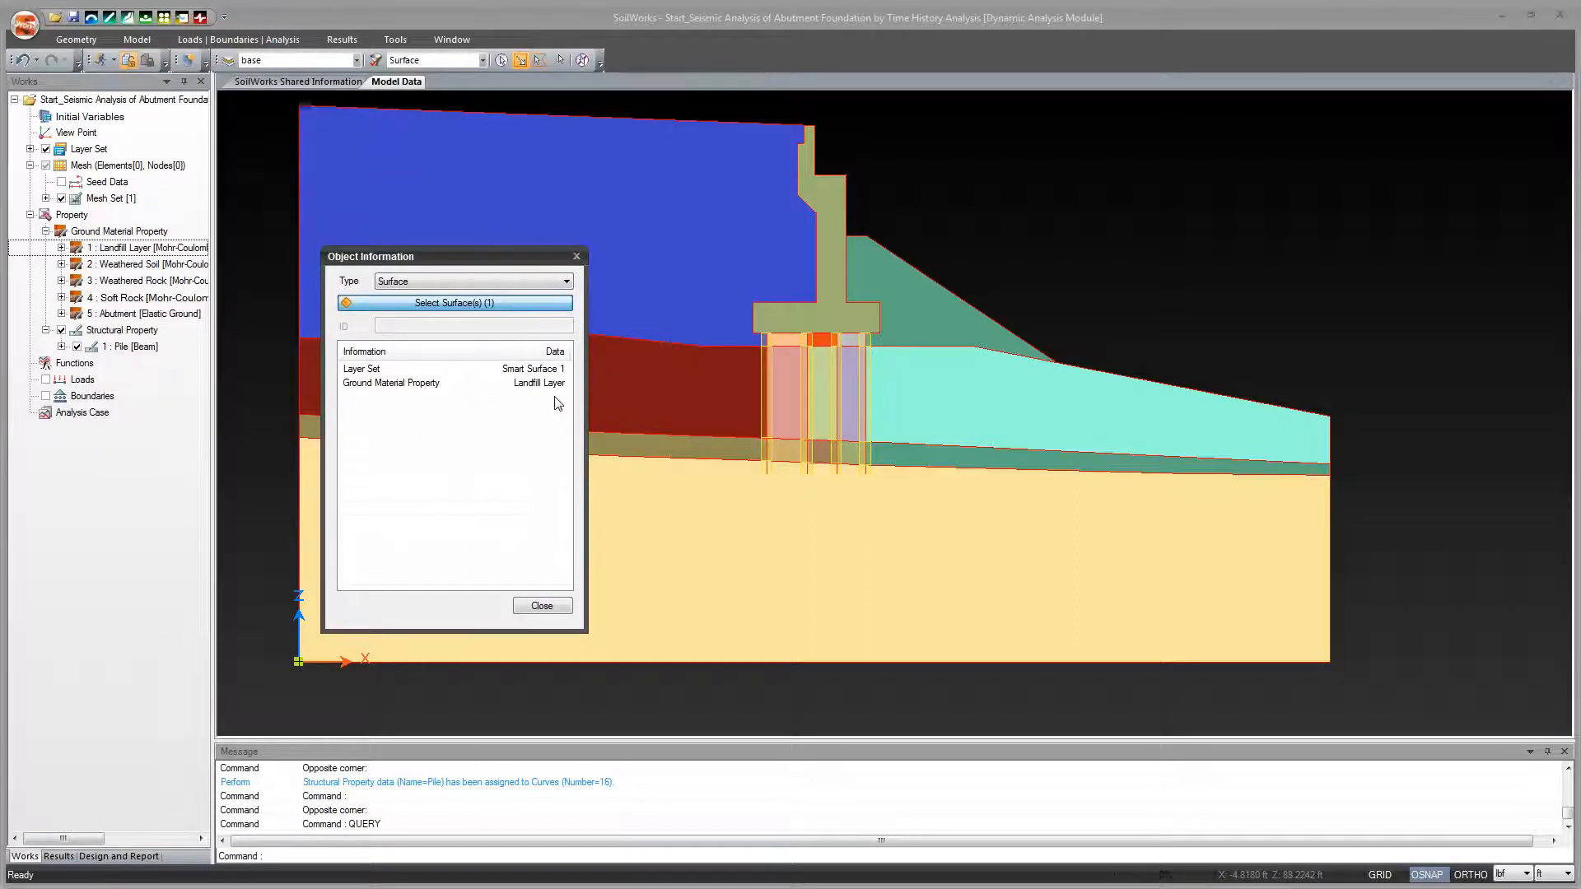
pyautogui.click(542, 606)
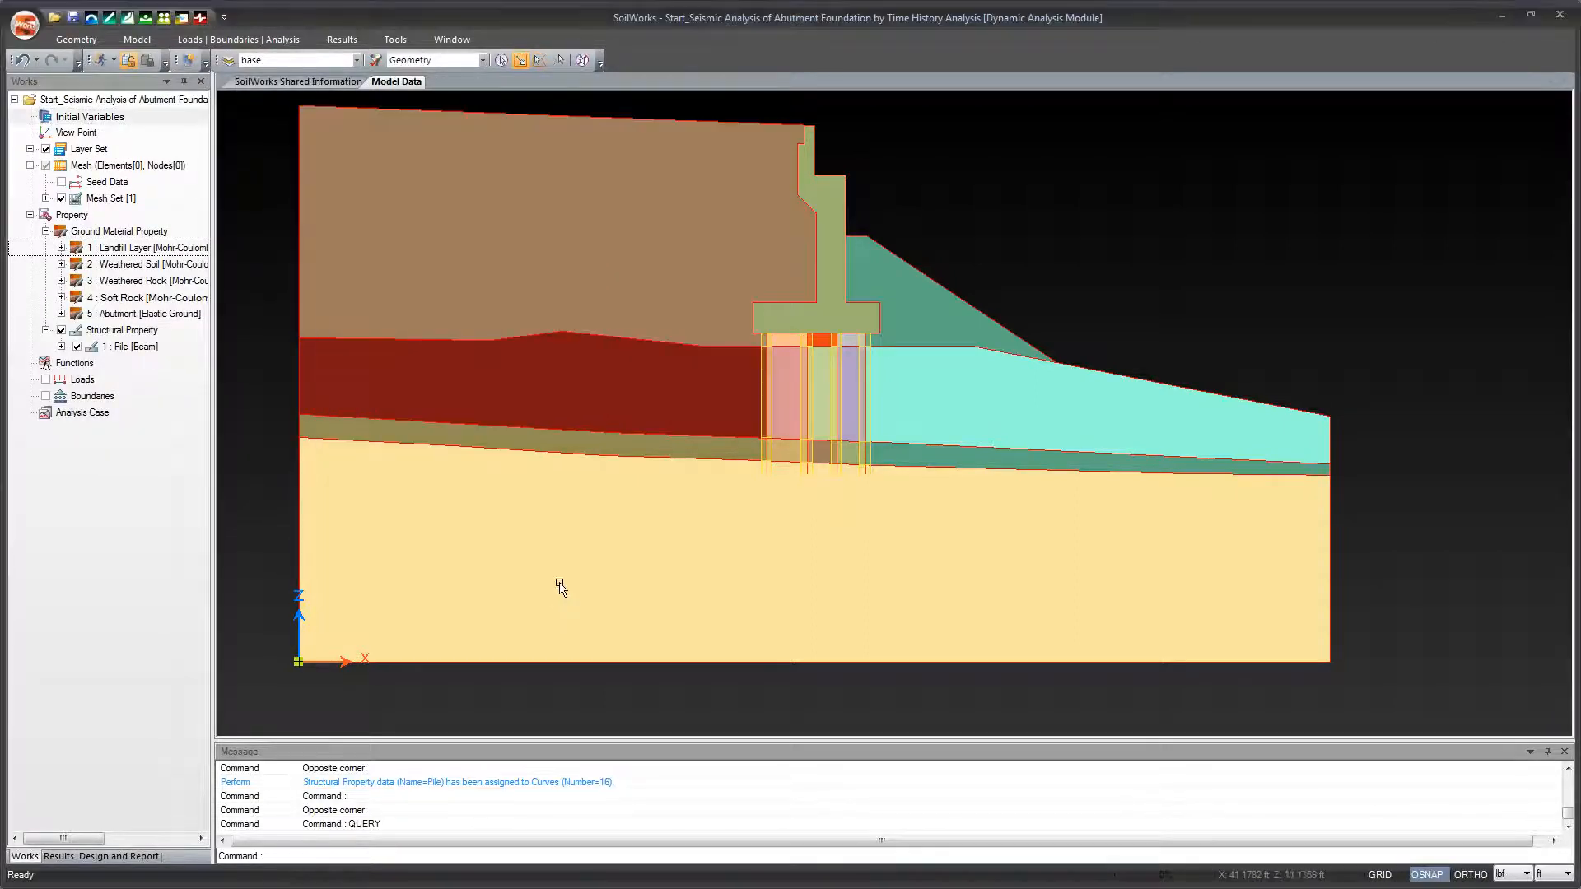
# Check the object information of the abutment surface for its assigned ground material, and close it.
pyautogui.click(838, 283)
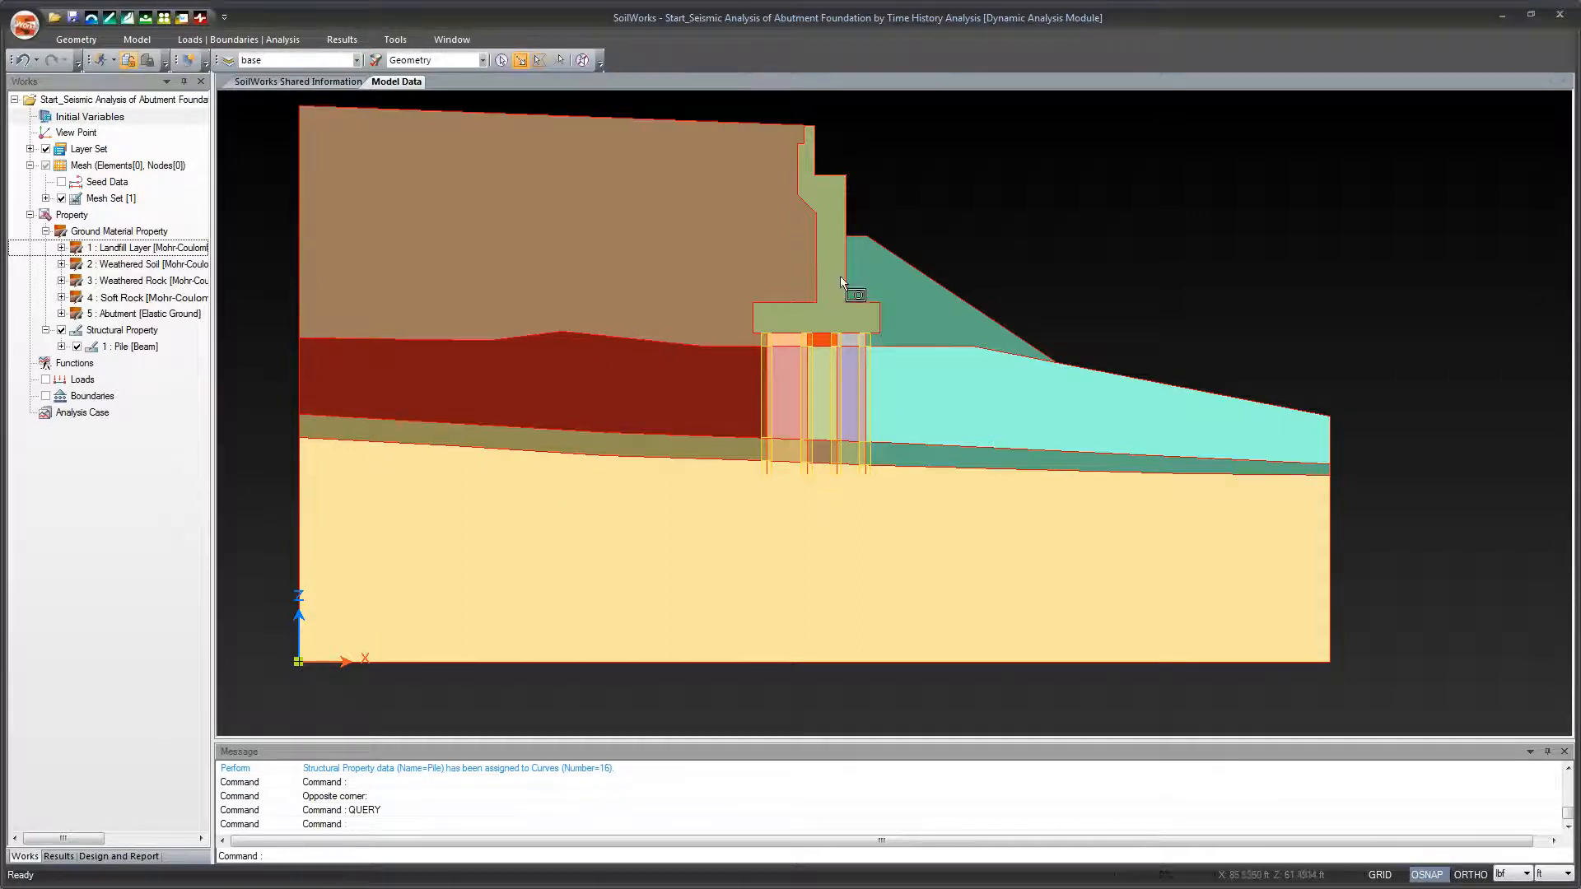
pyautogui.click(833, 305)
pyautogui.rightClick(833, 298)
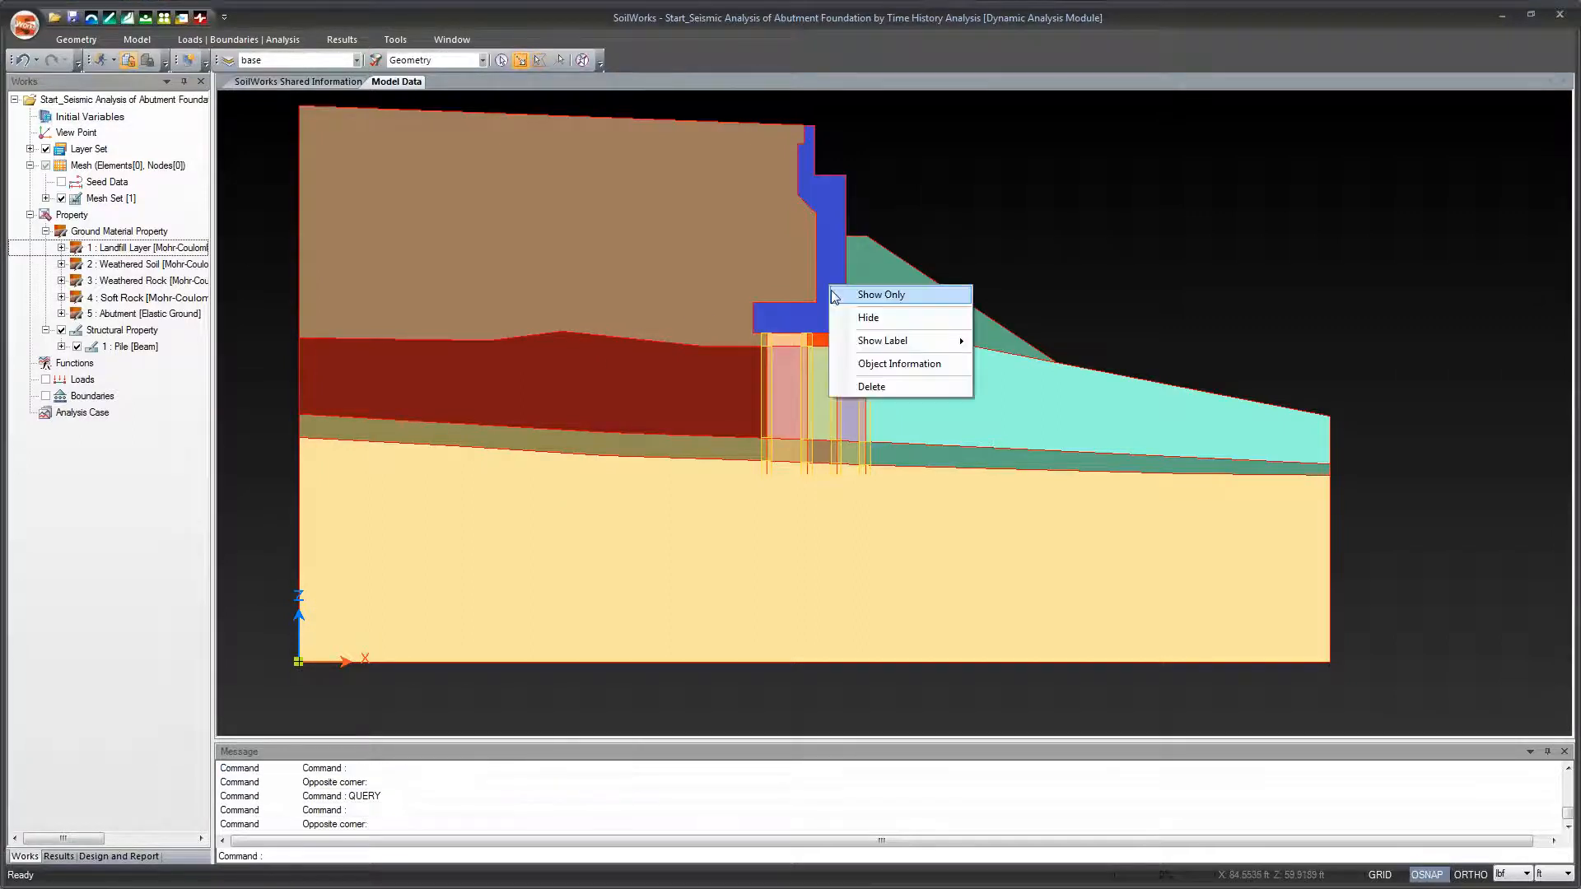
pyautogui.click(883, 363)
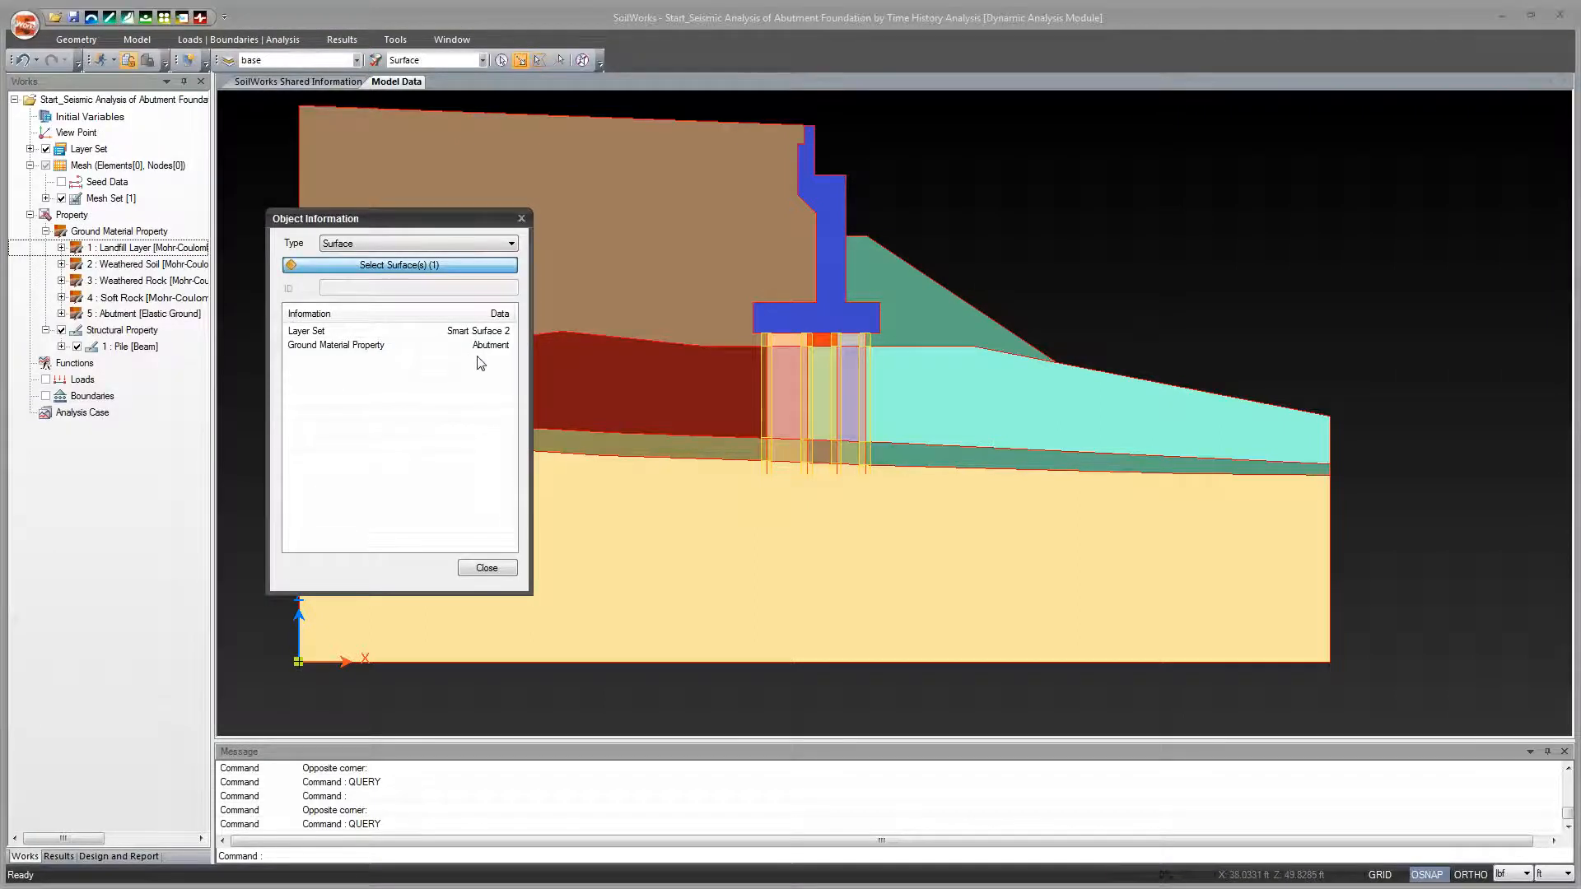
pyautogui.click(494, 570)
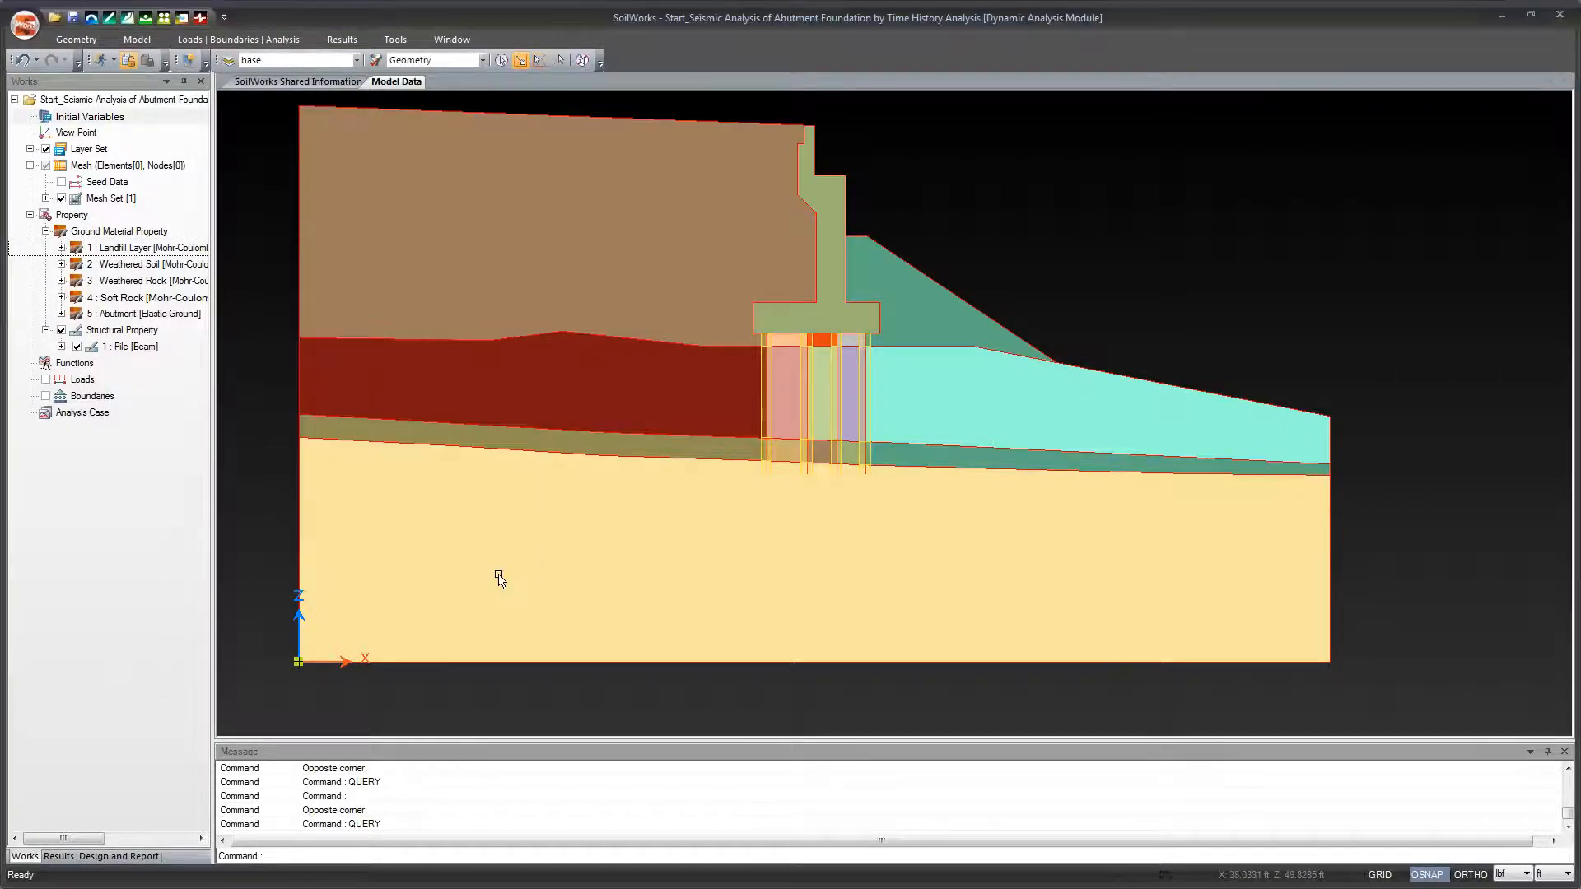
pyautogui.moveTo(635, 485); pyautogui.dragTo(661, 509, button='middle')
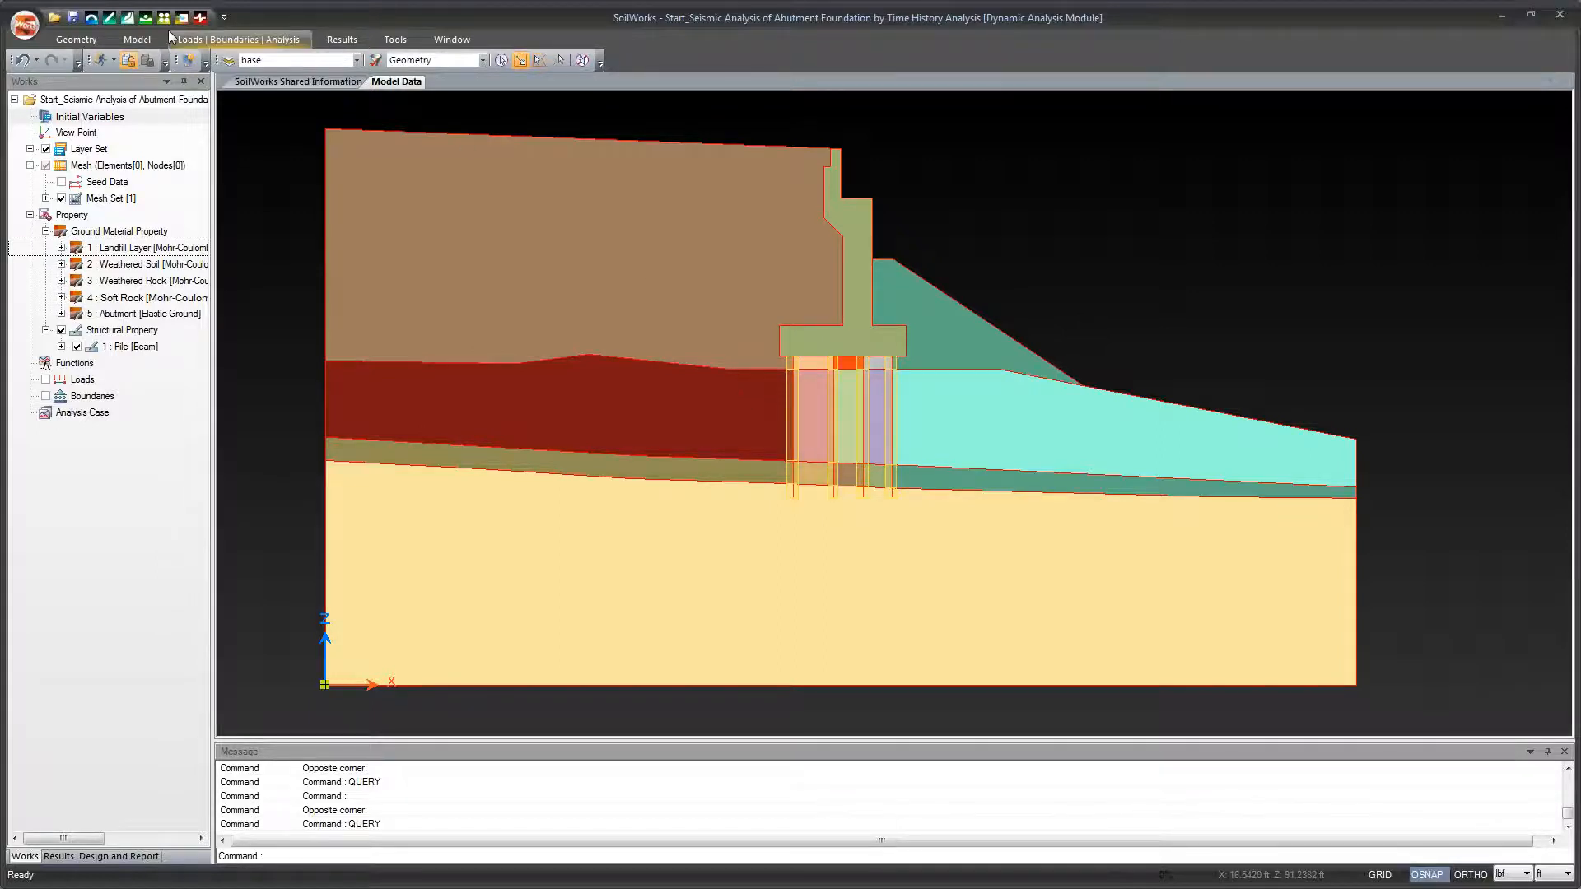
pyautogui.click(142, 40)
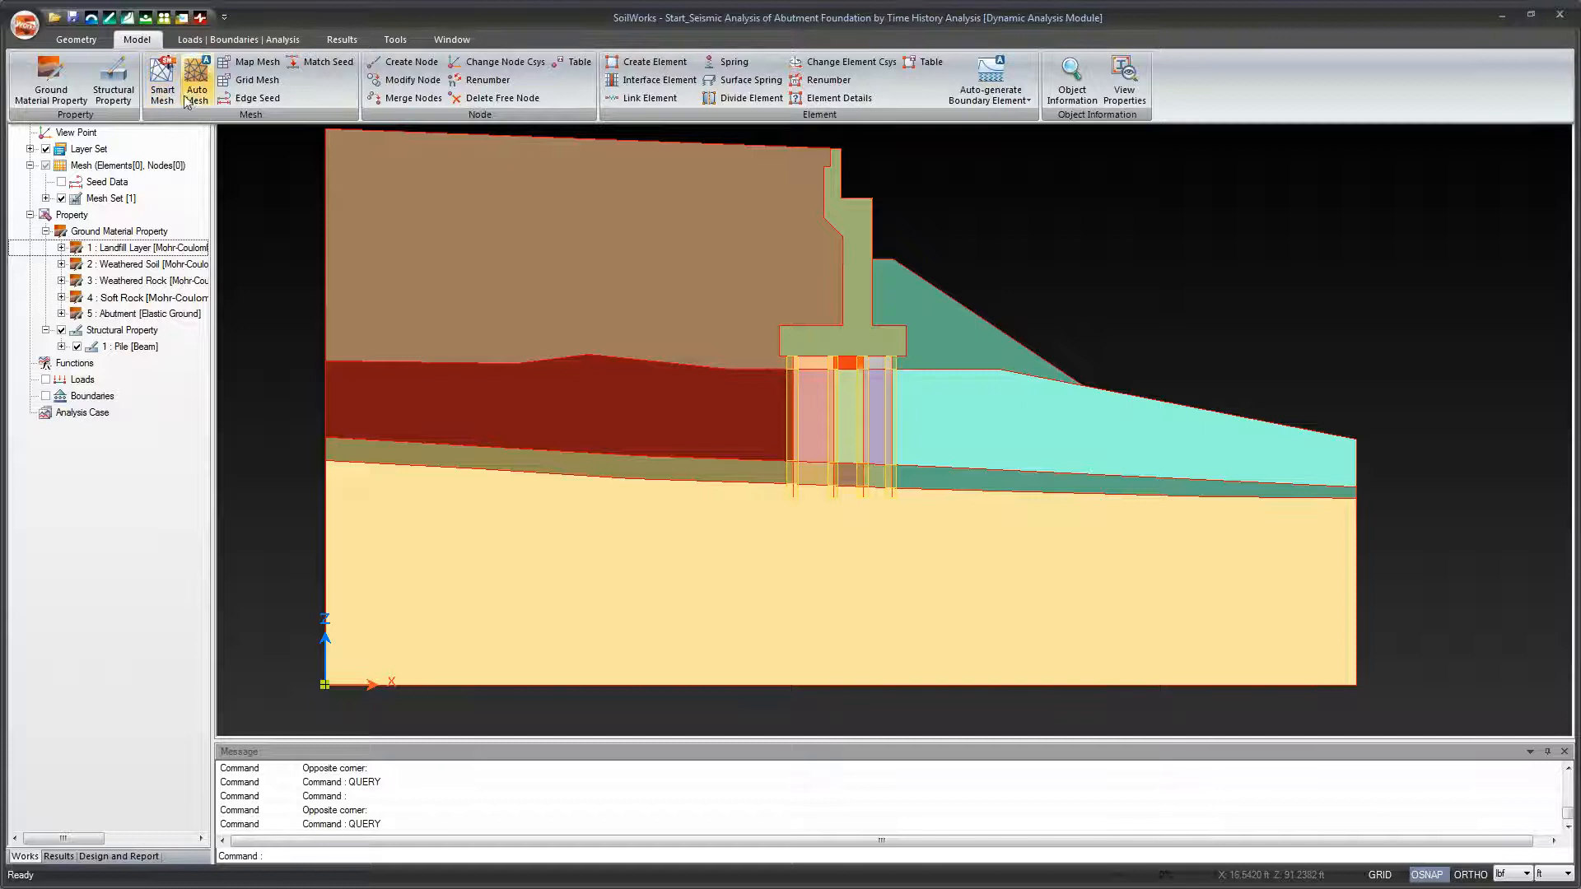
pyautogui.click(263, 82)
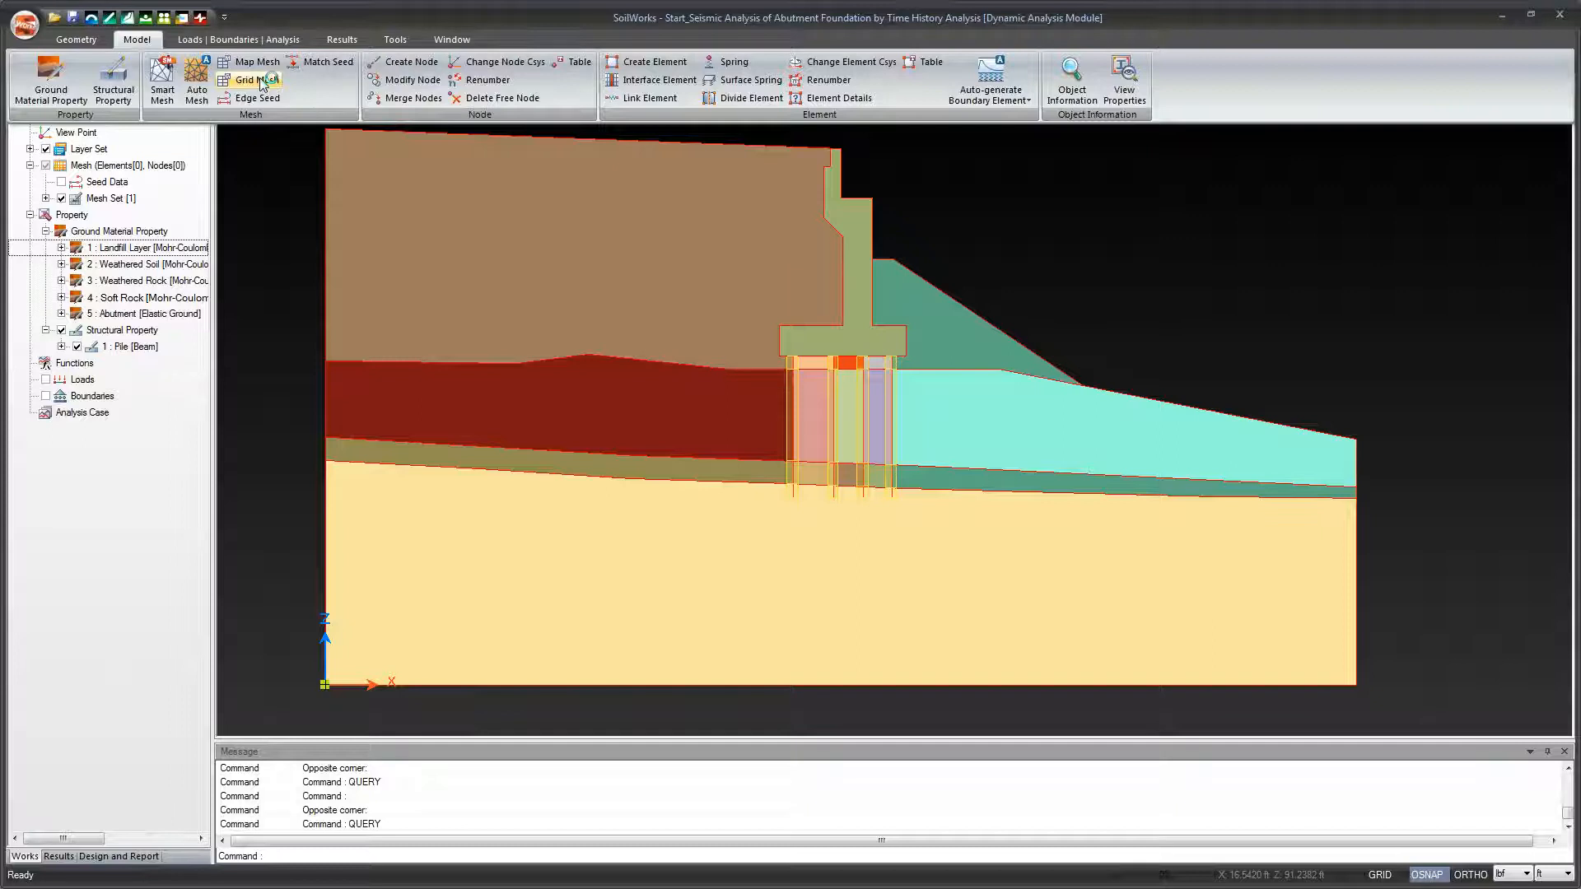
pyautogui.click(258, 80)
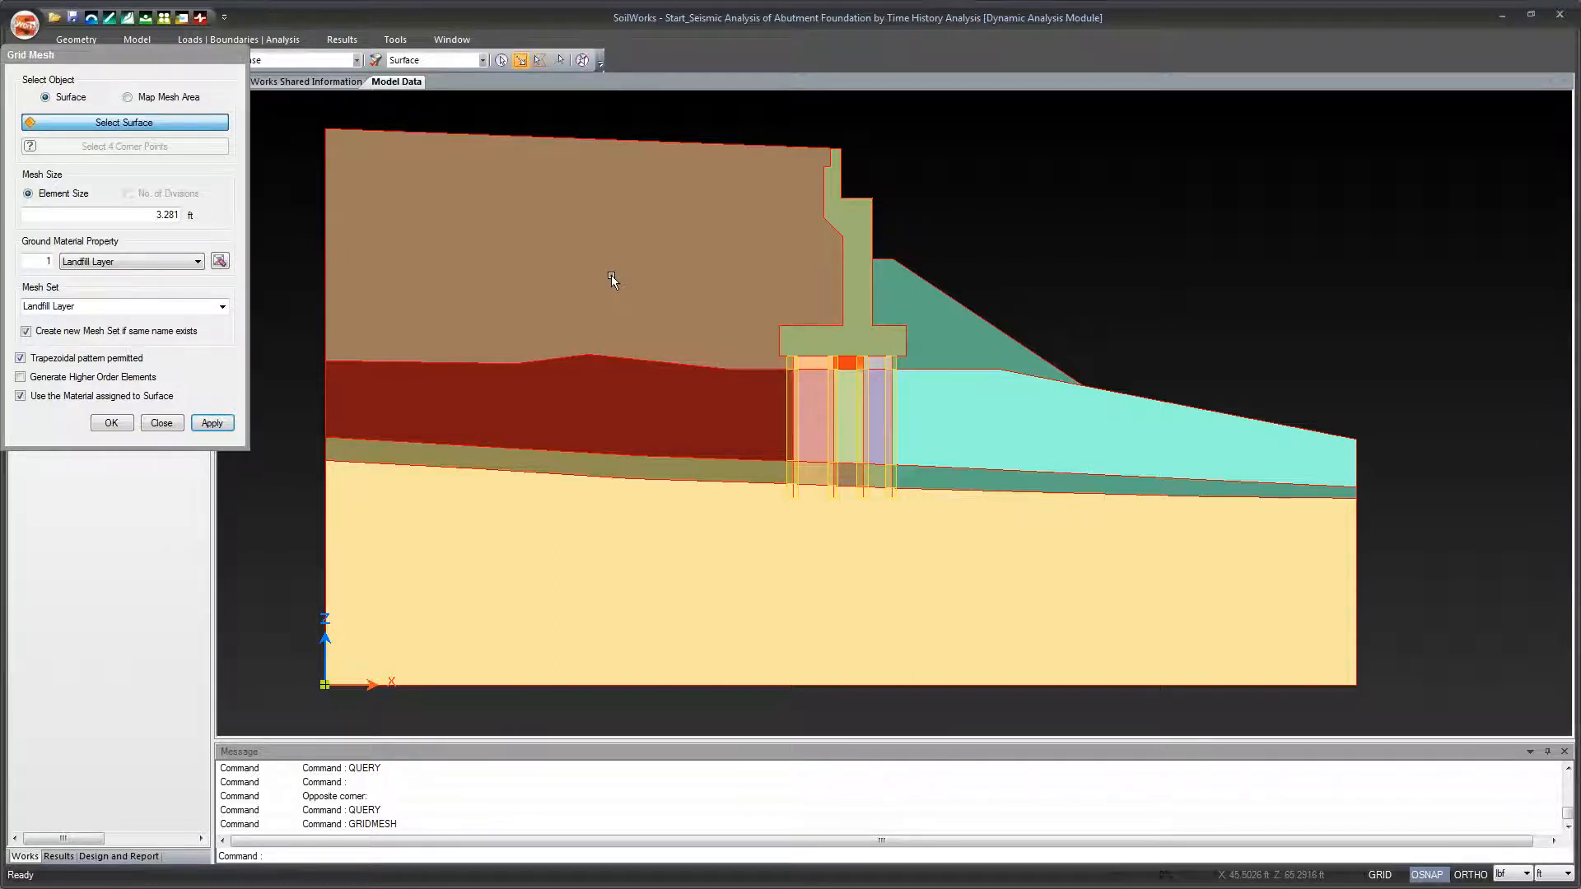
pyautogui.click(161, 422)
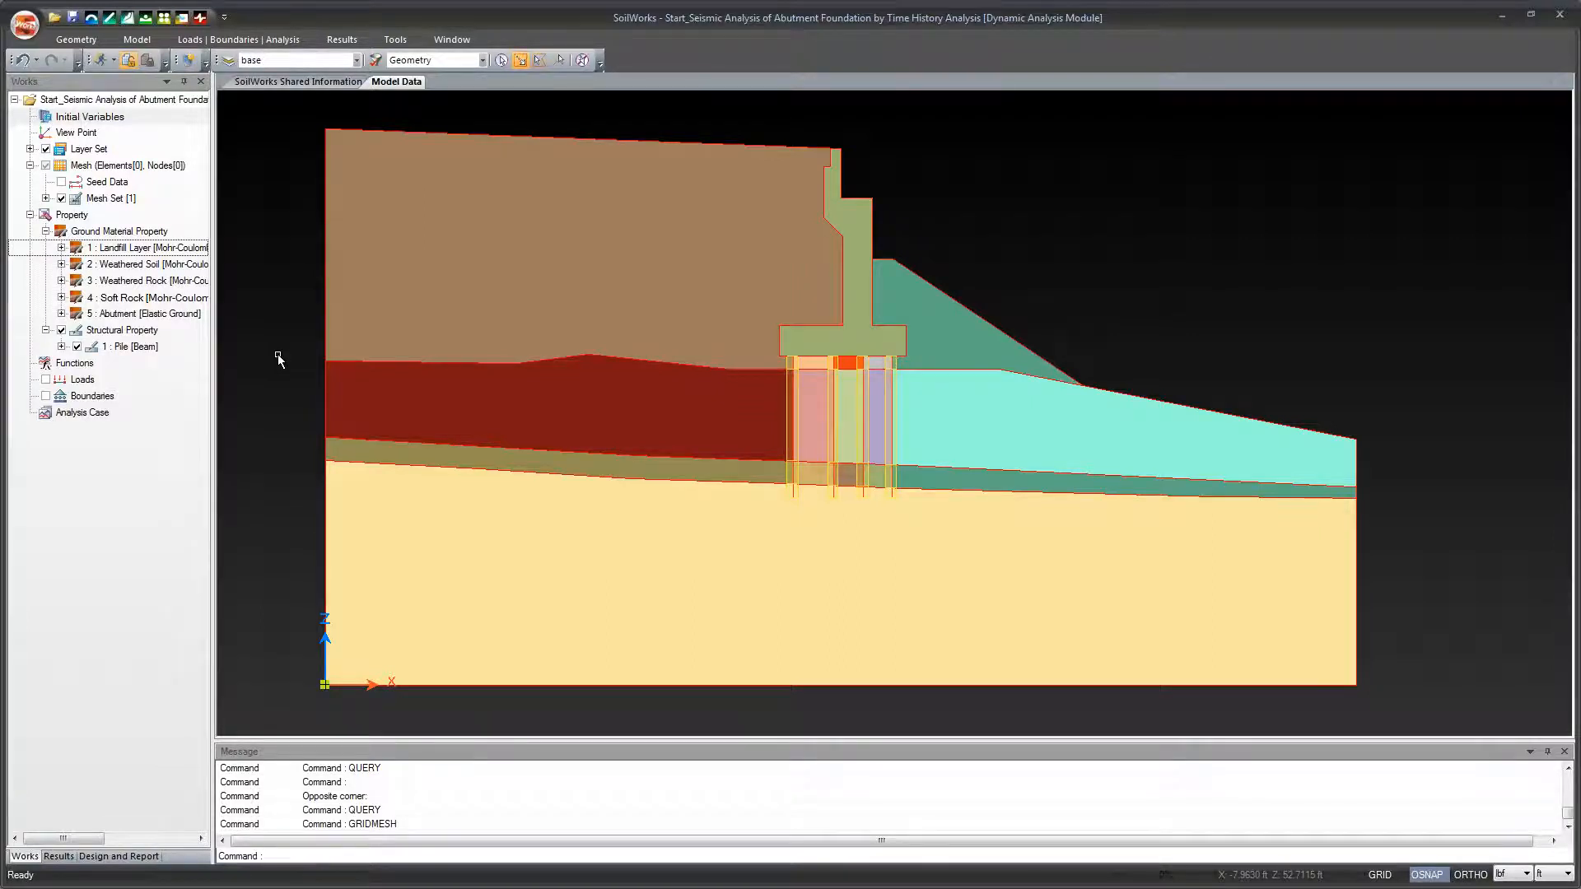
# Generate a Smart Mesh over the whole geometry with Very Fine Mesh refinement and higher order elements, registering each mesh set by domain.
pyautogui.click(137, 41)
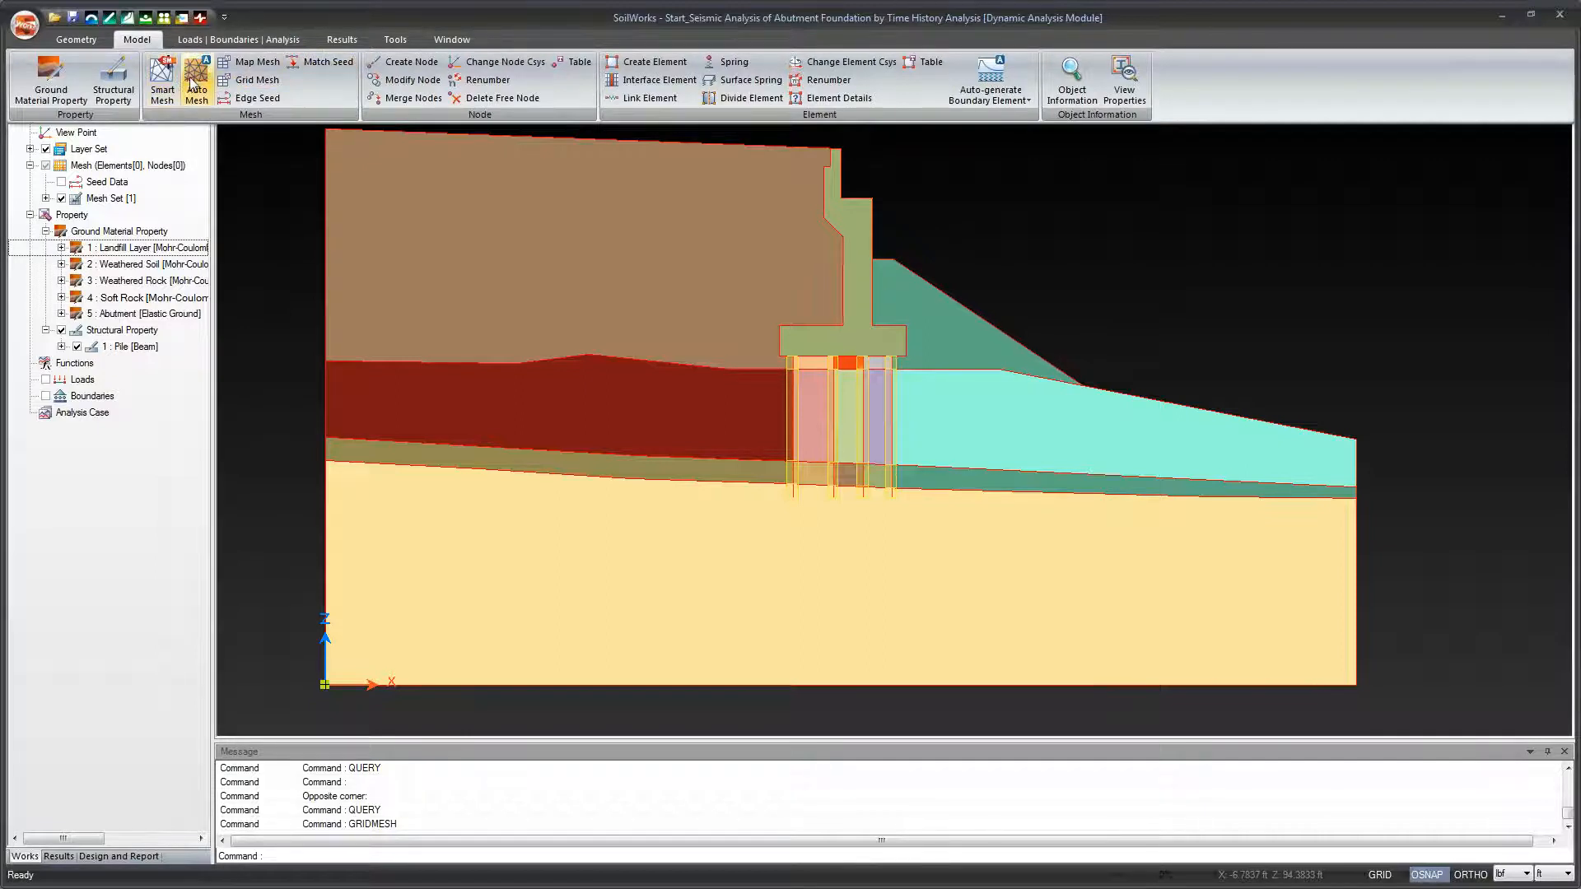
pyautogui.click(162, 78)
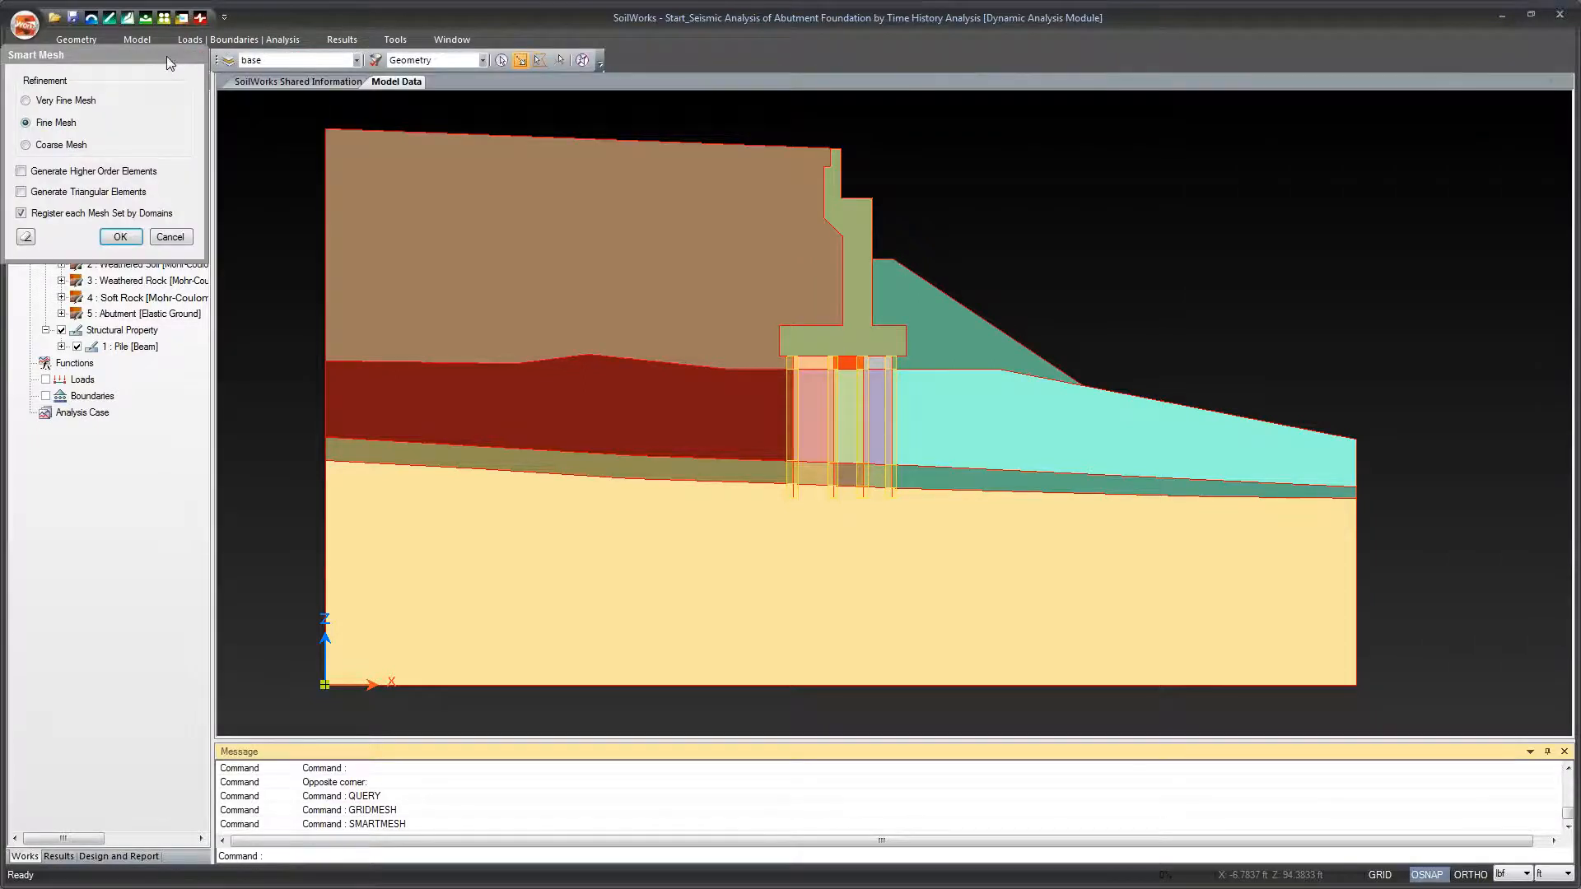
pyautogui.moveTo(172, 63); pyautogui.dragTo(548, 308)
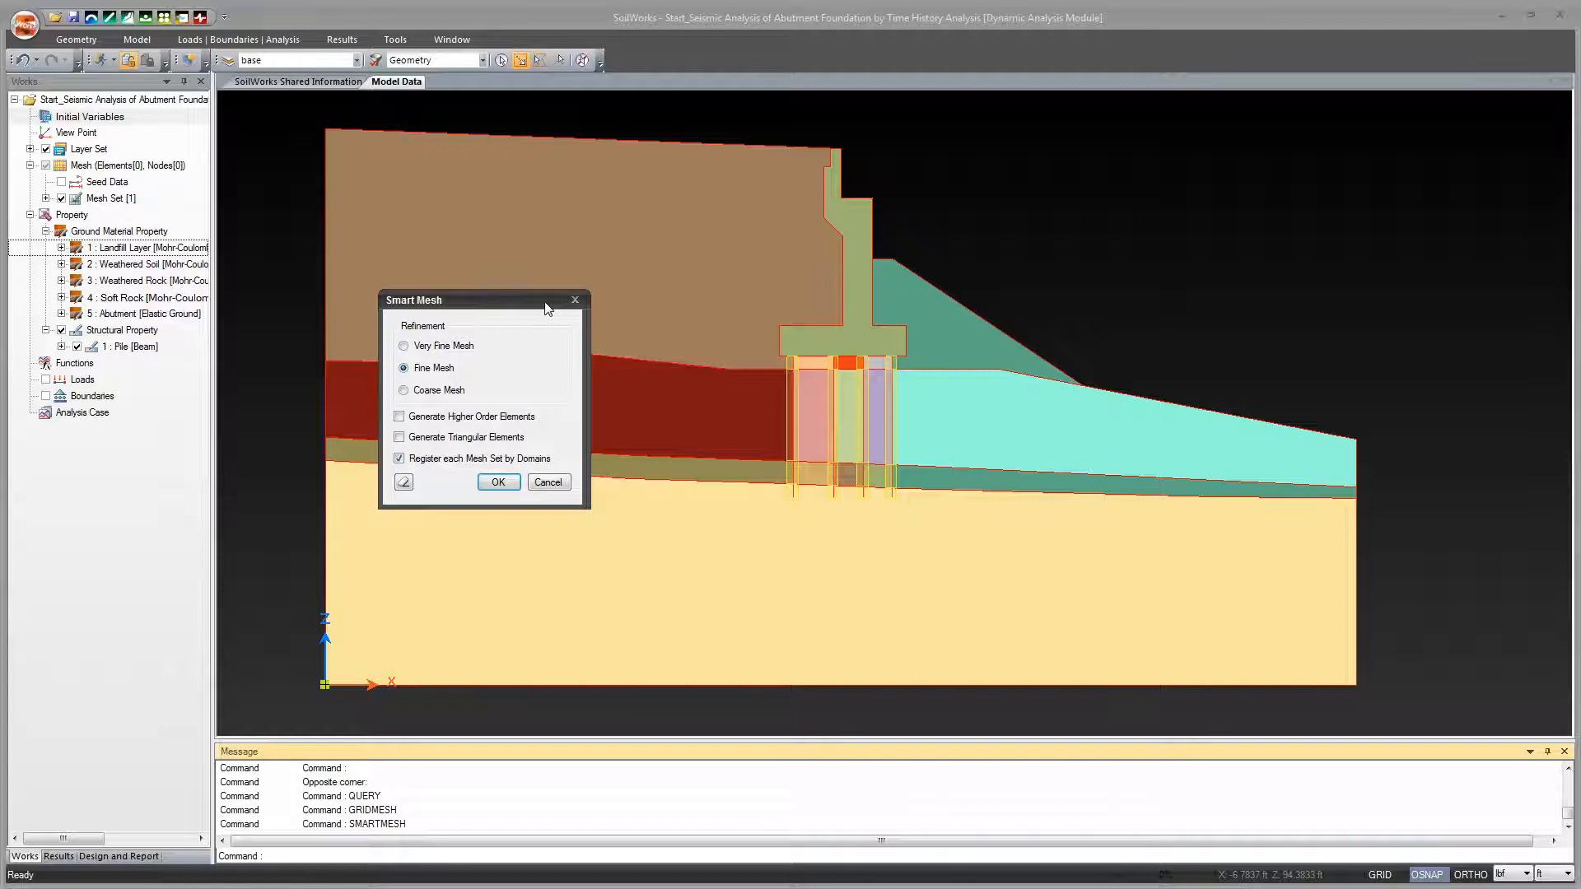
pyautogui.moveTo(548, 308); pyautogui.dragTo(282, 264)
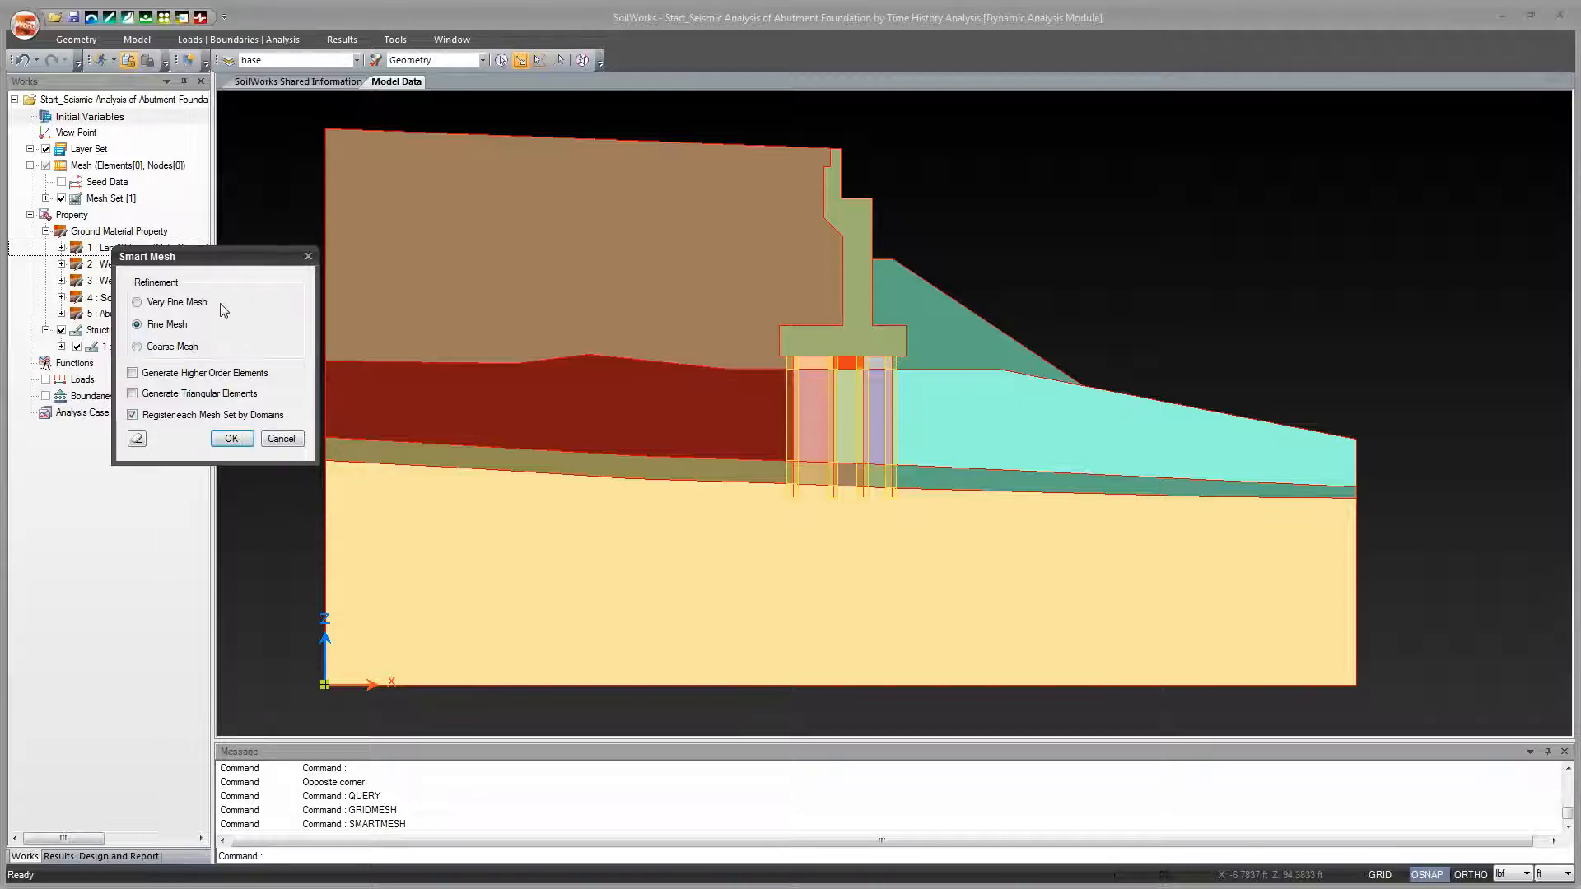
pyautogui.click(155, 302)
pyautogui.click(135, 375)
pyautogui.click(235, 440)
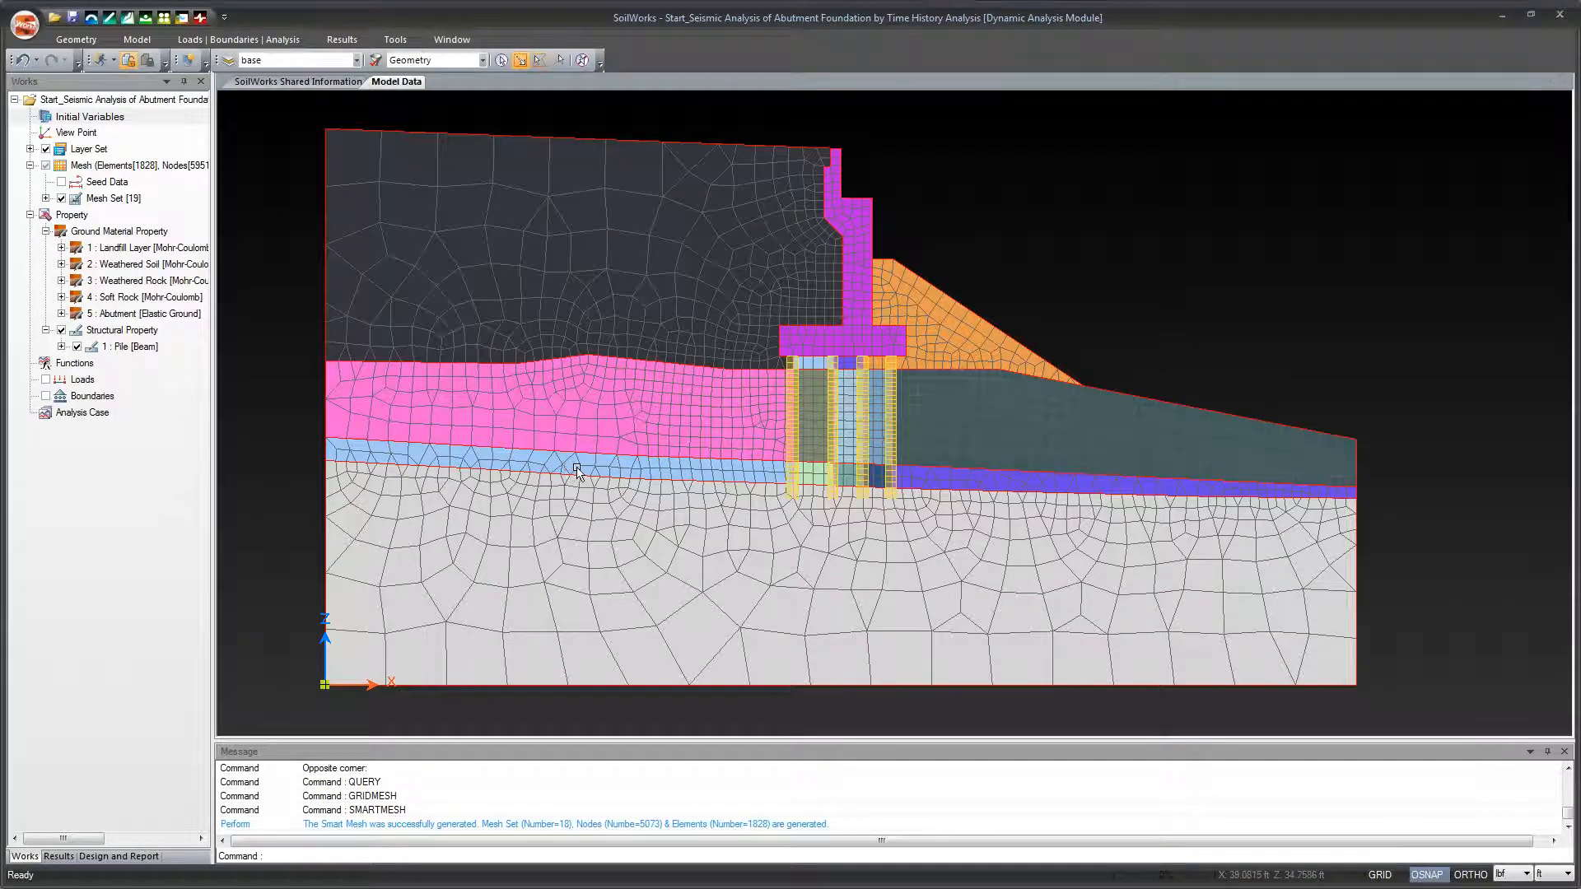
# Examine the generated mesh and the list of mesh sets, toggling the visibility of the beam Pile mesh set off and on.
pyautogui.scroll(2, 602, 411)
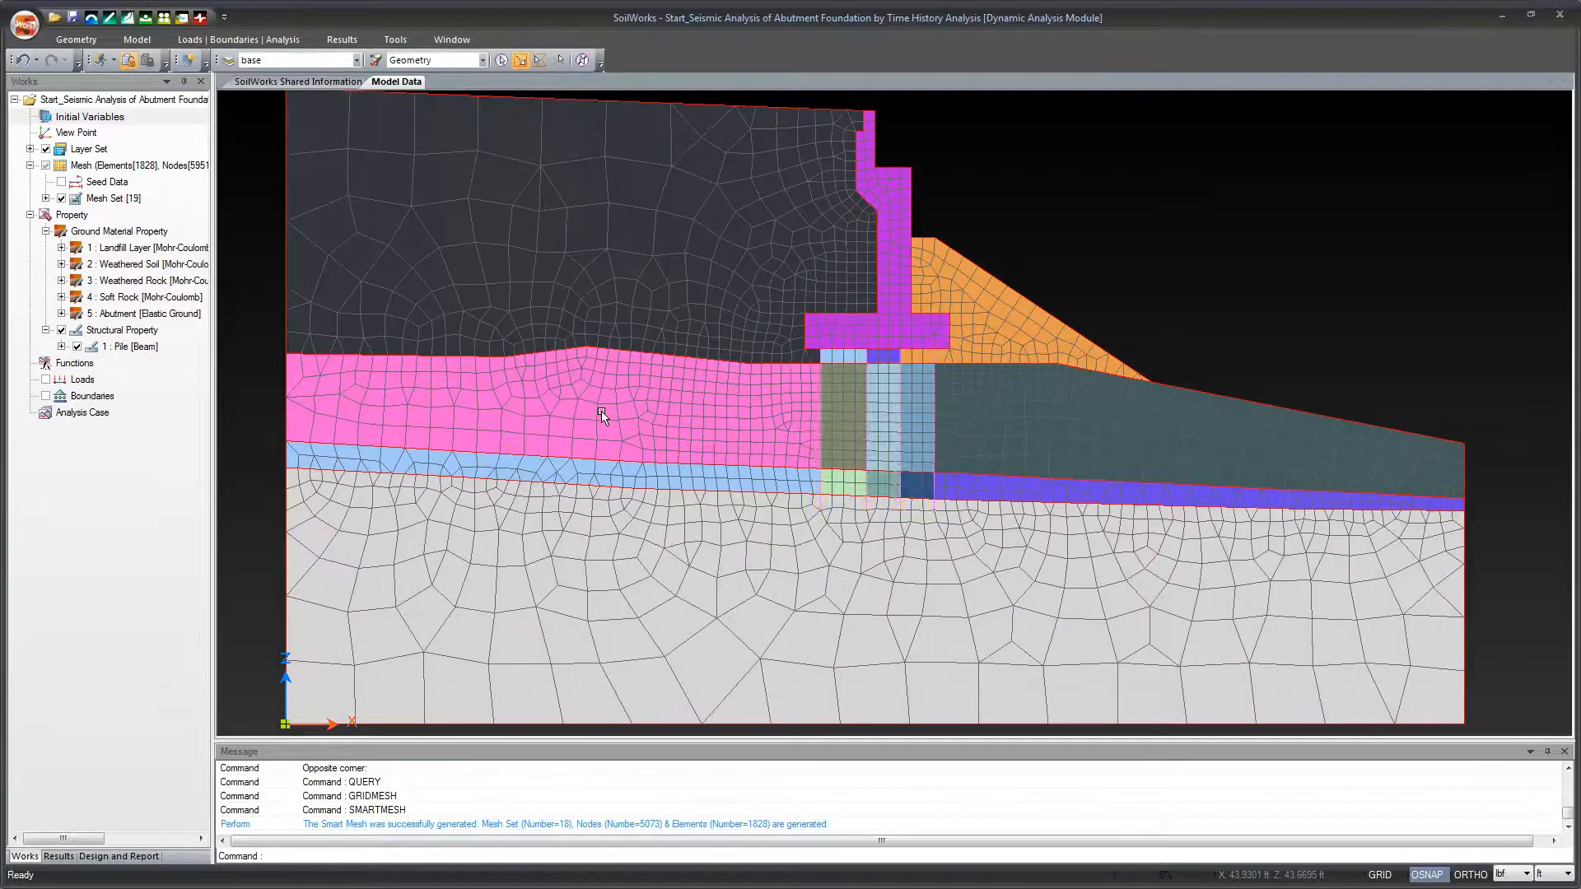
pyautogui.scroll(-1, 607, 422)
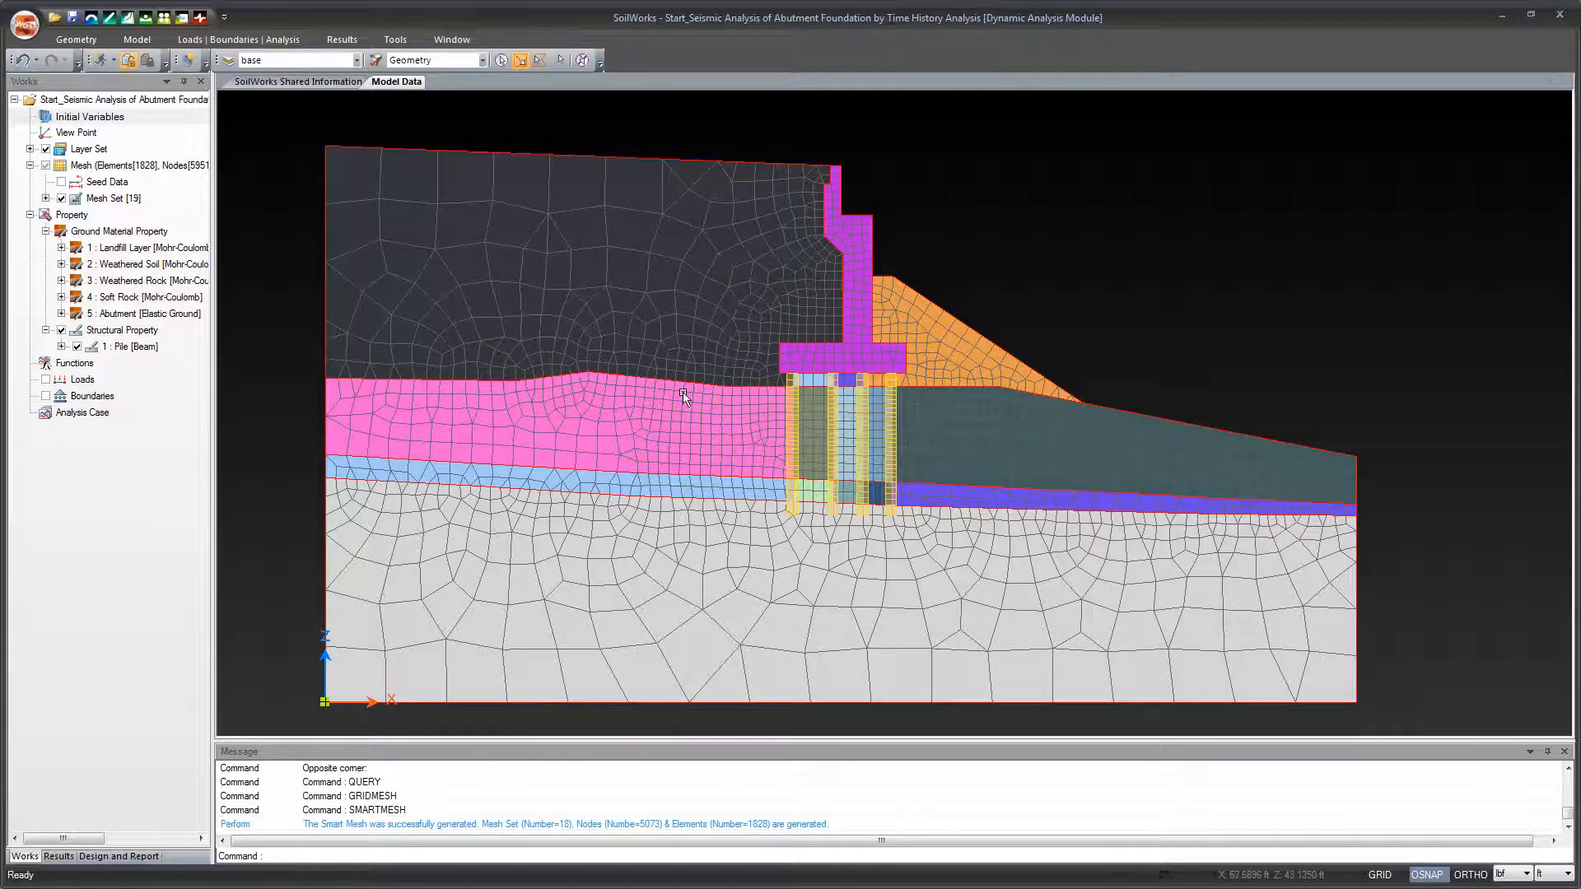
pyautogui.click(46, 231)
pyautogui.click(46, 199)
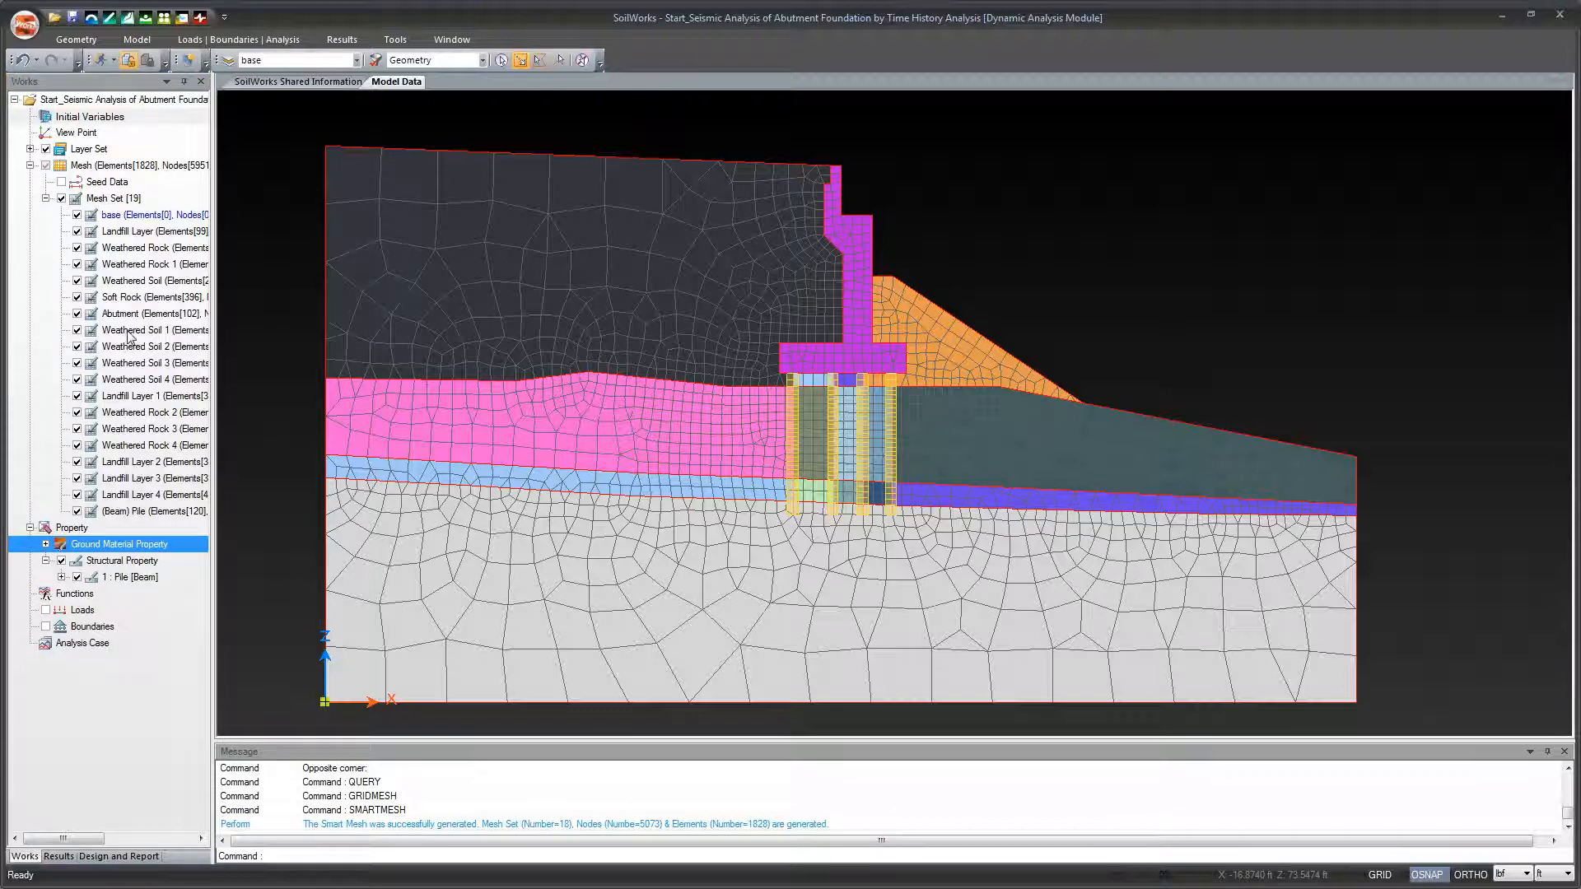
pyautogui.moveTo(223, 330); pyautogui.dragTo(241, 333)
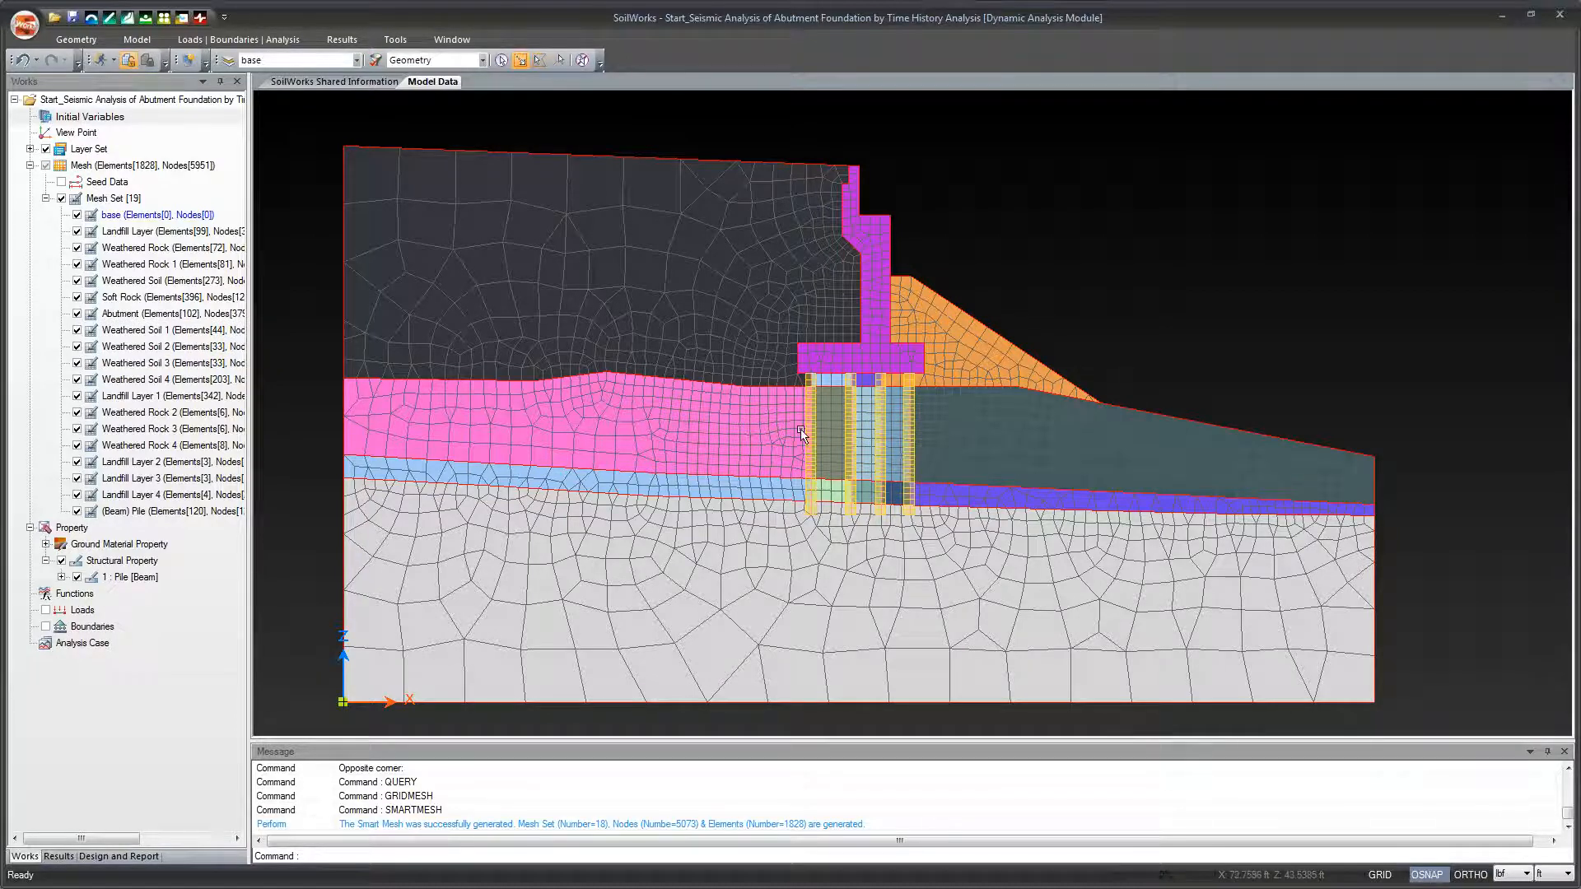
pyautogui.click(77, 513)
pyautogui.click(77, 512)
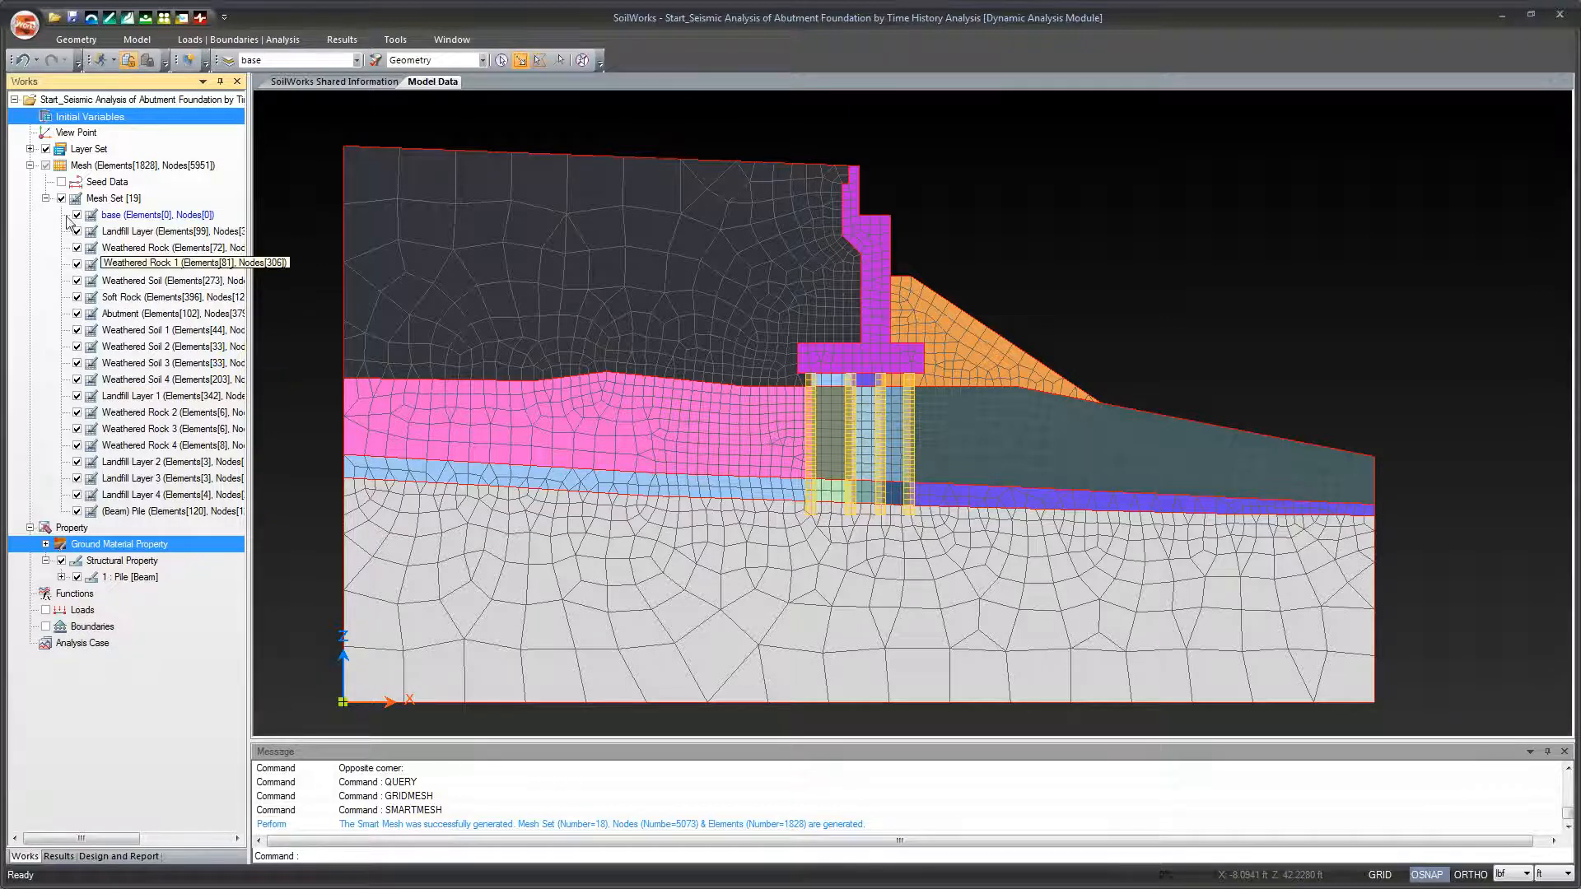
pyautogui.click(46, 199)
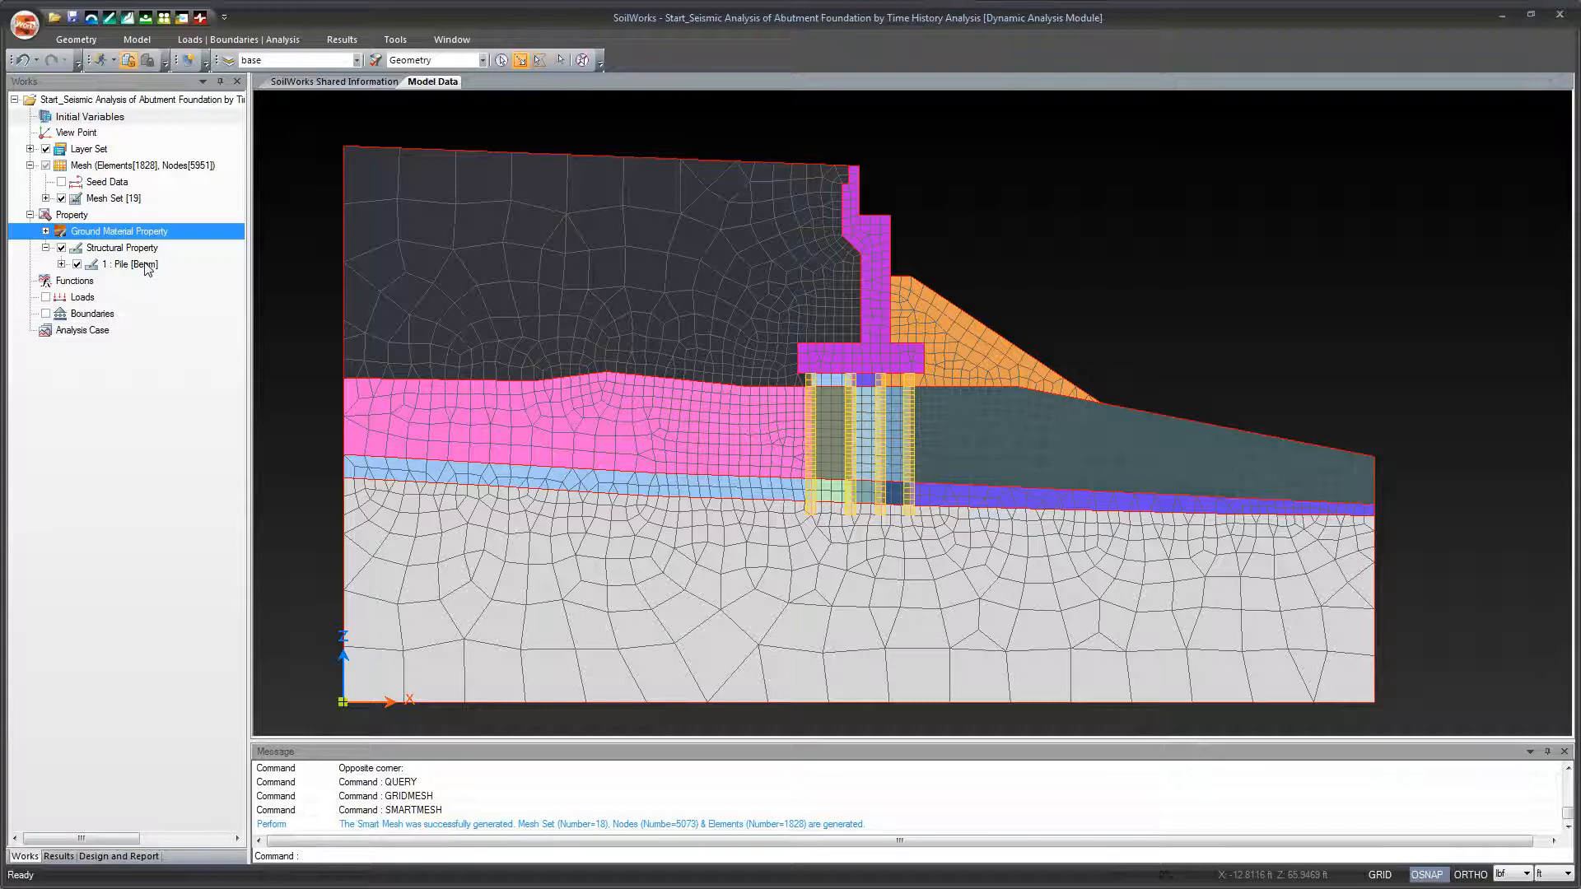
pyautogui.click(210, 43)
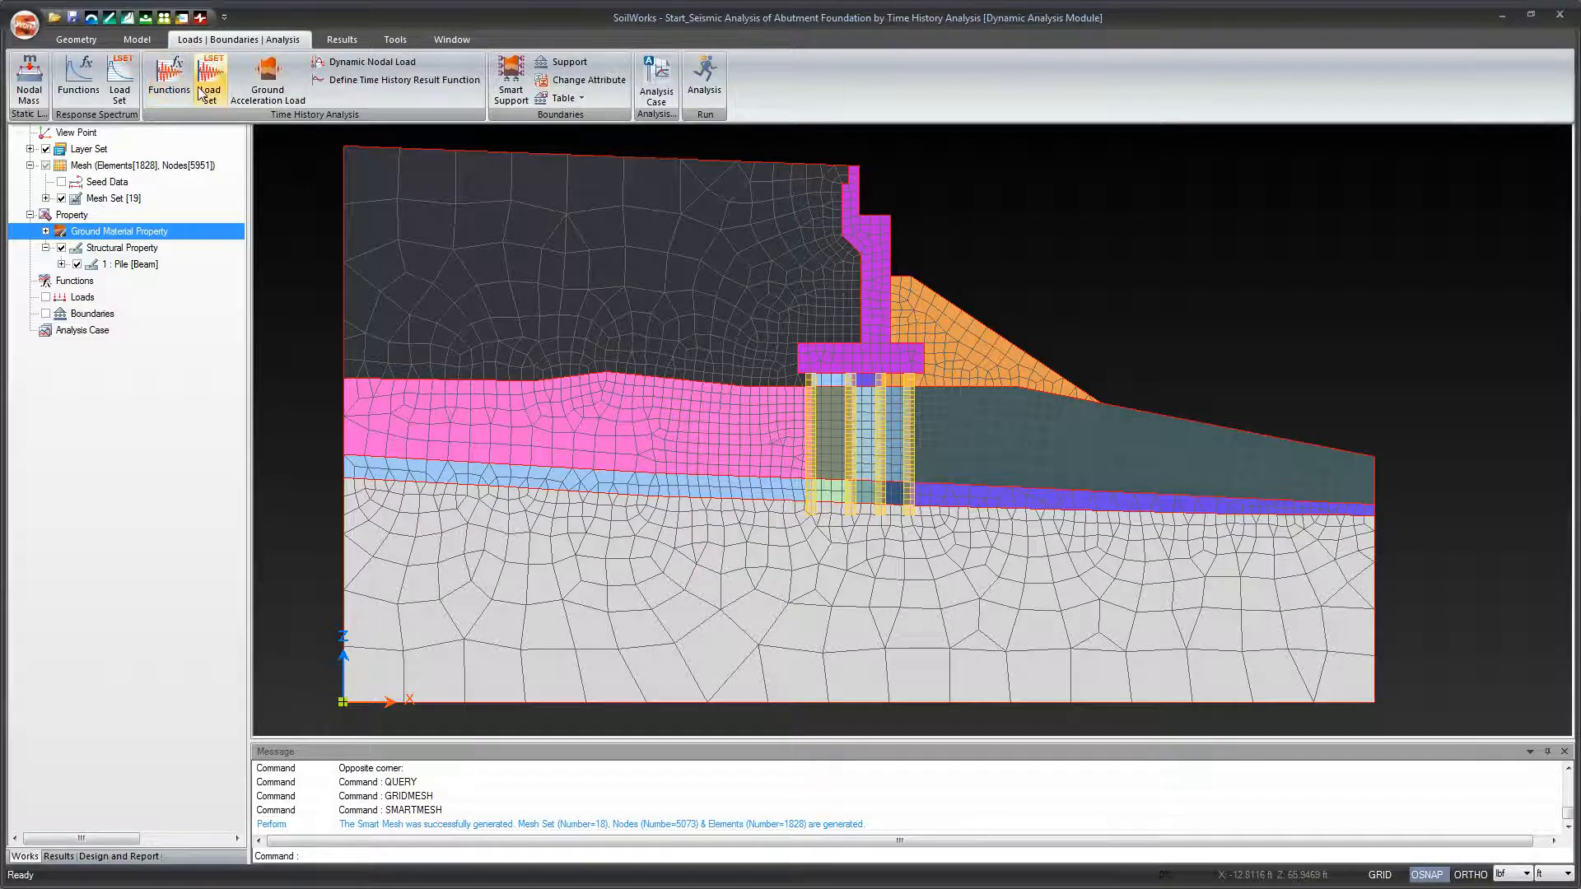
pyautogui.click(142, 40)
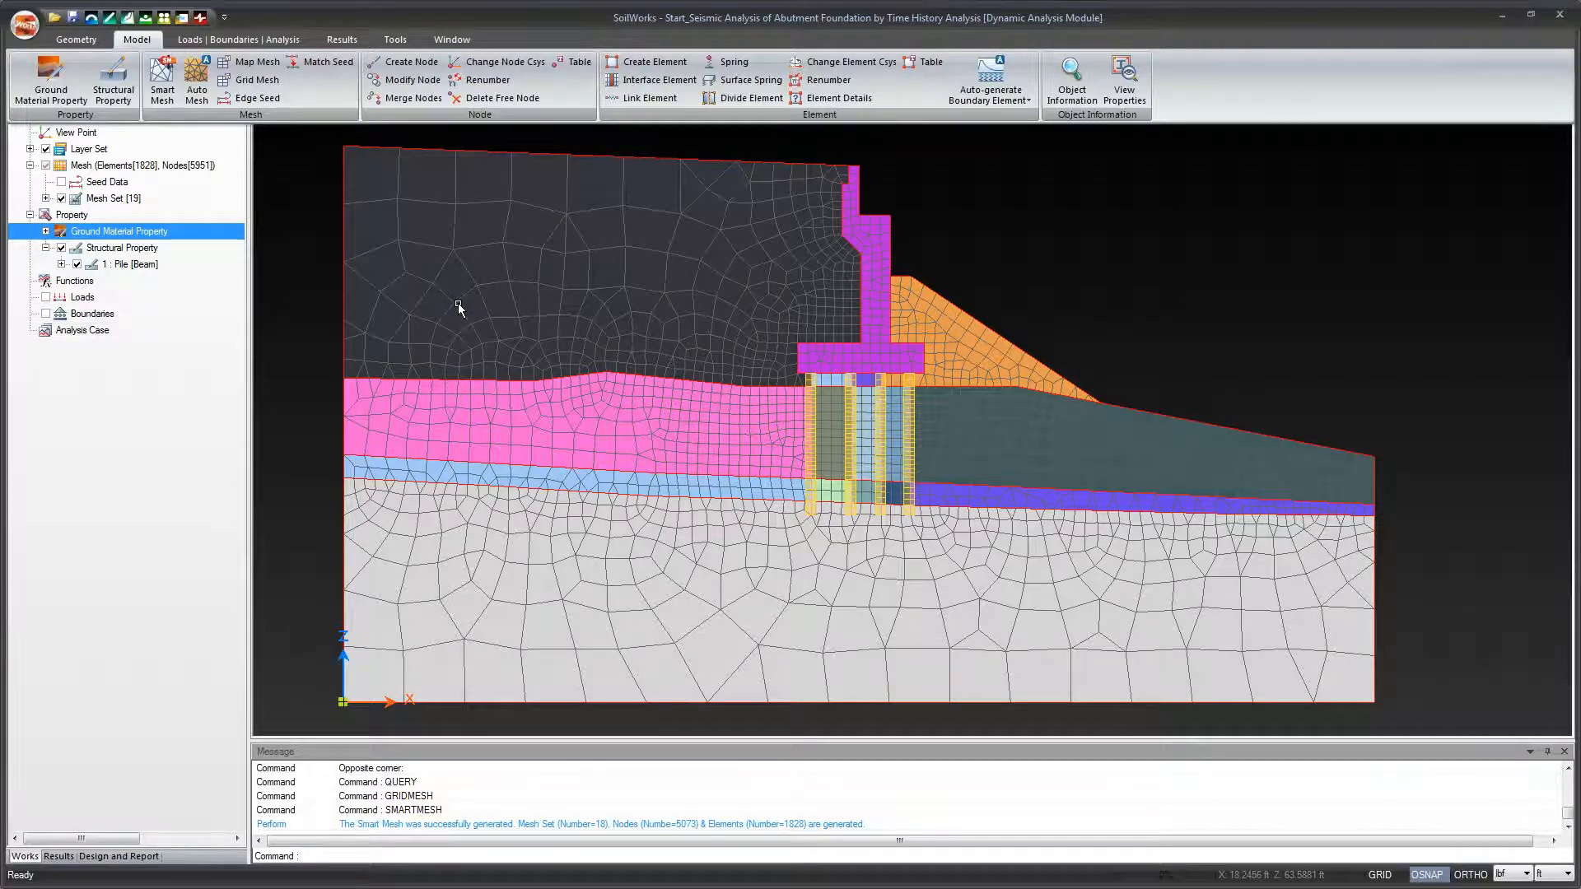
pyautogui.click(747, 82)
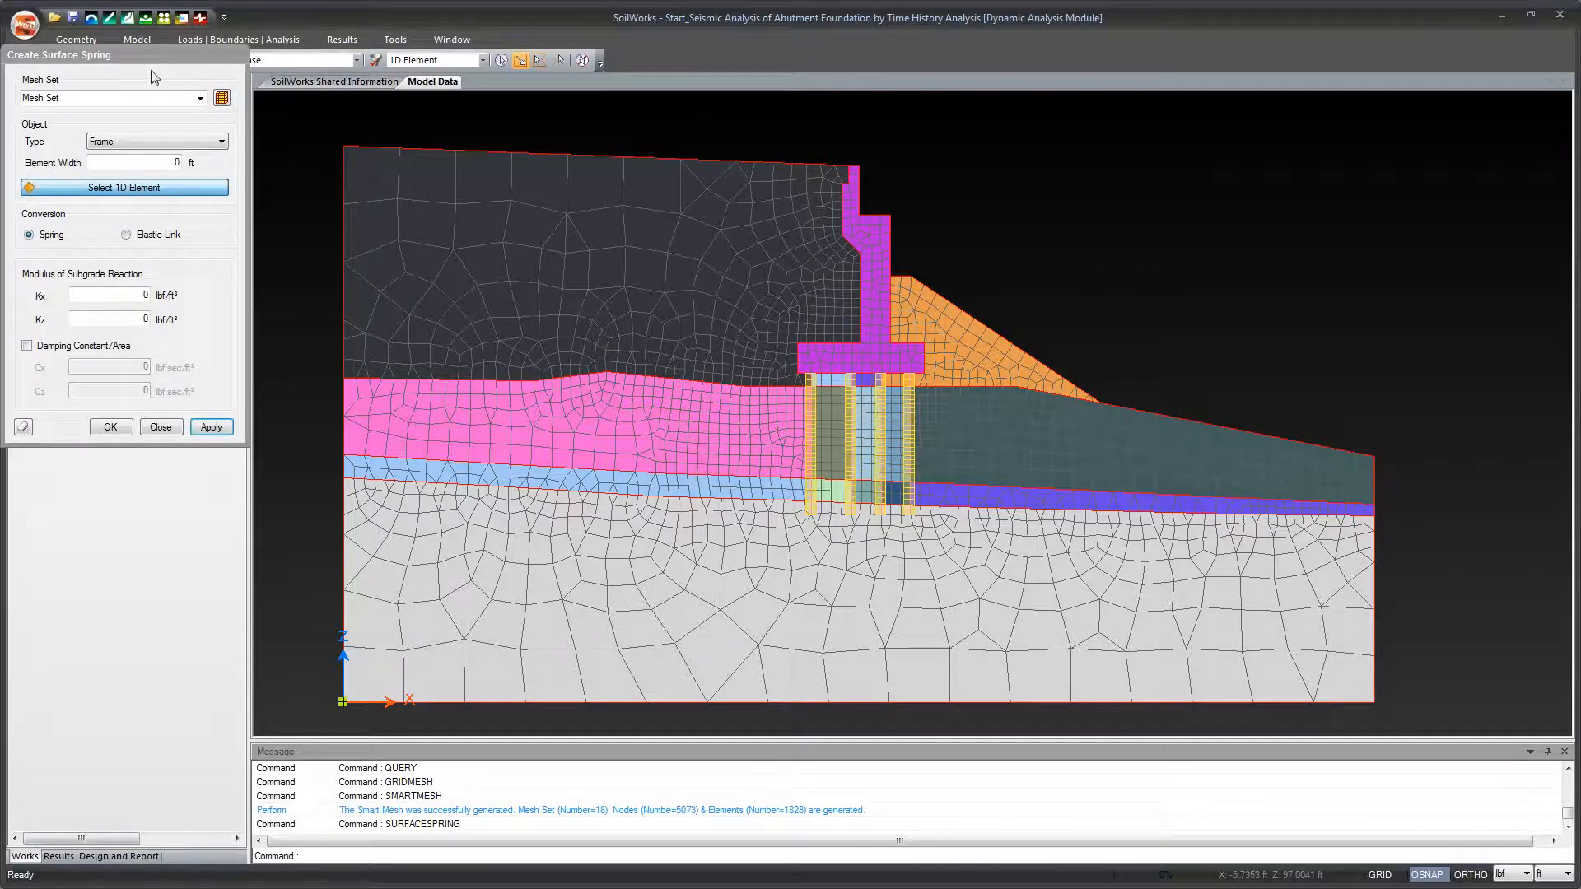
pyautogui.moveTo(176, 63); pyautogui.dragTo(763, 246)
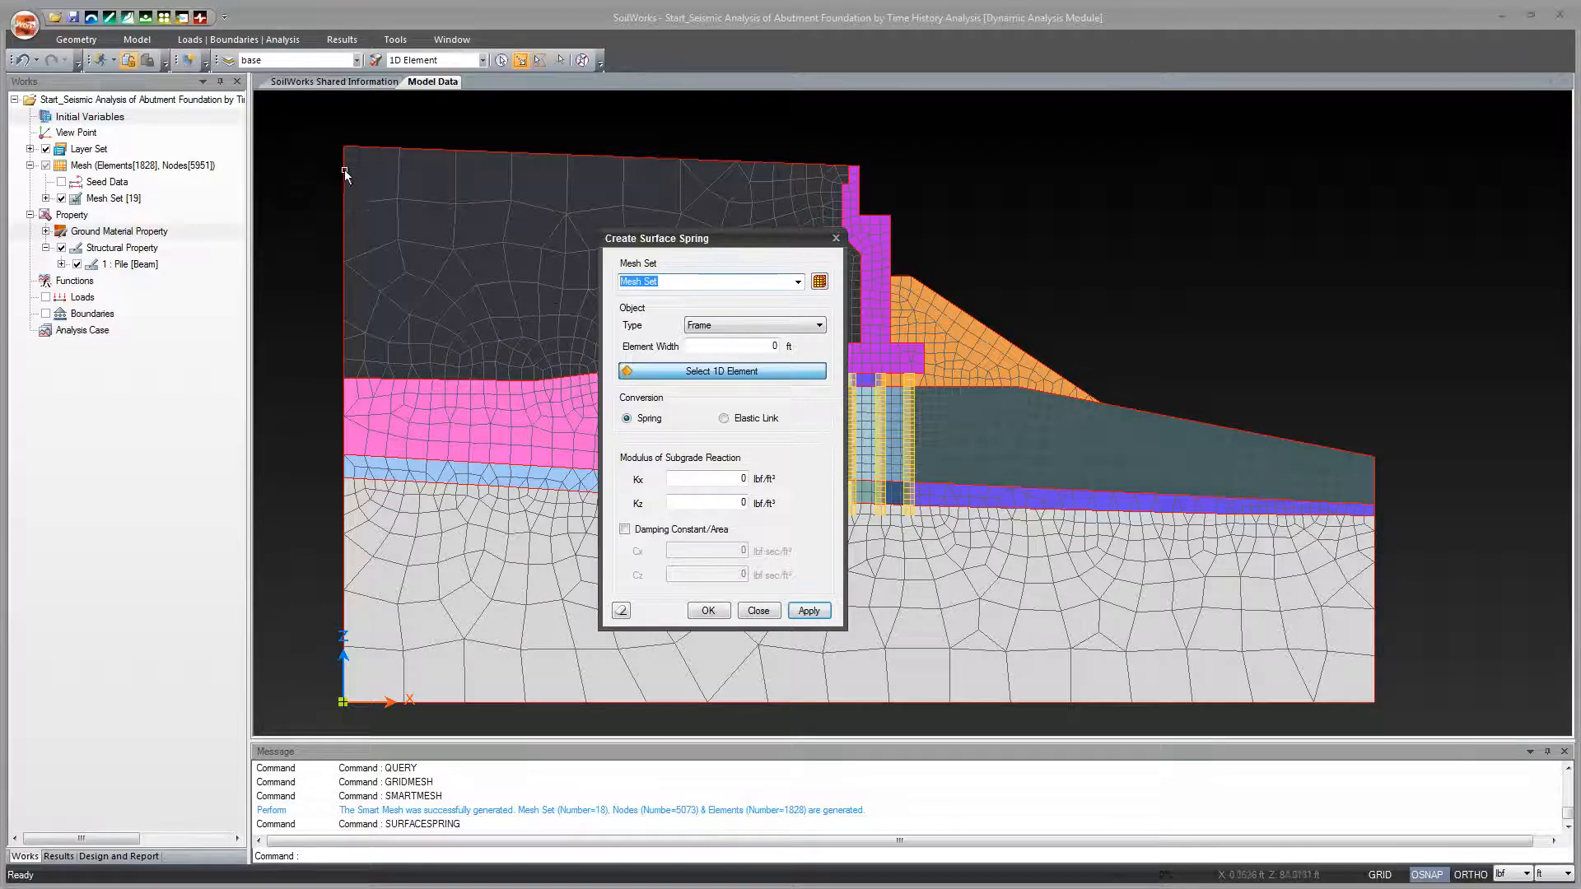
pyautogui.write('Landfile')
pyautogui.press('BackSpace')
pyautogui.write('l')
pyautogui.moveTo(759, 346); pyautogui.dragTo(807, 341)
pyautogui.write('3.281')
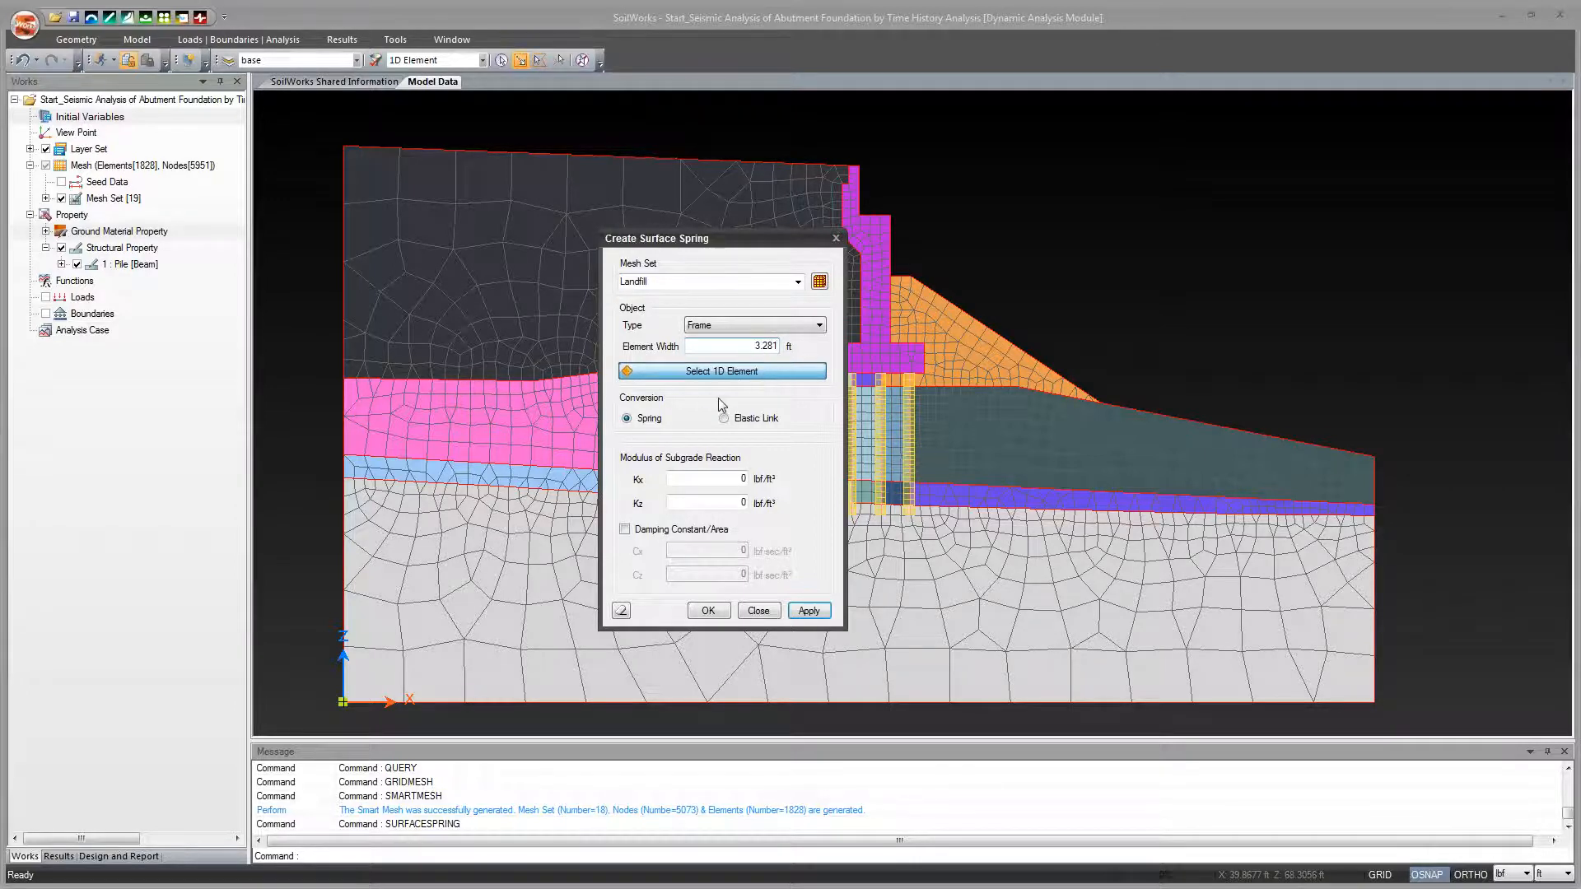
pyautogui.click(814, 327)
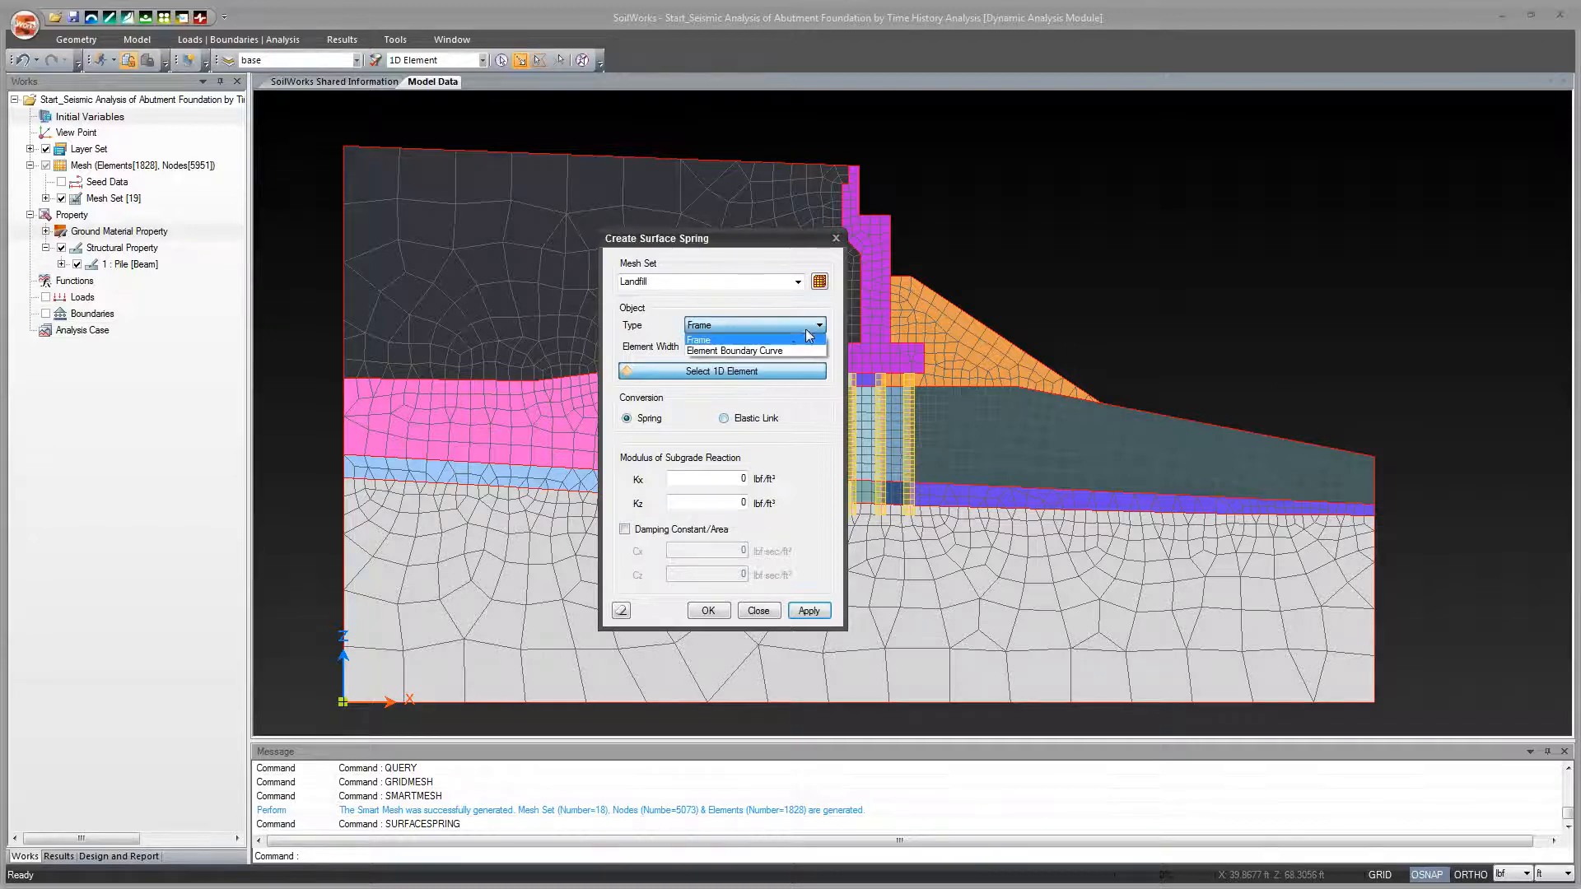
pyautogui.click(741, 350)
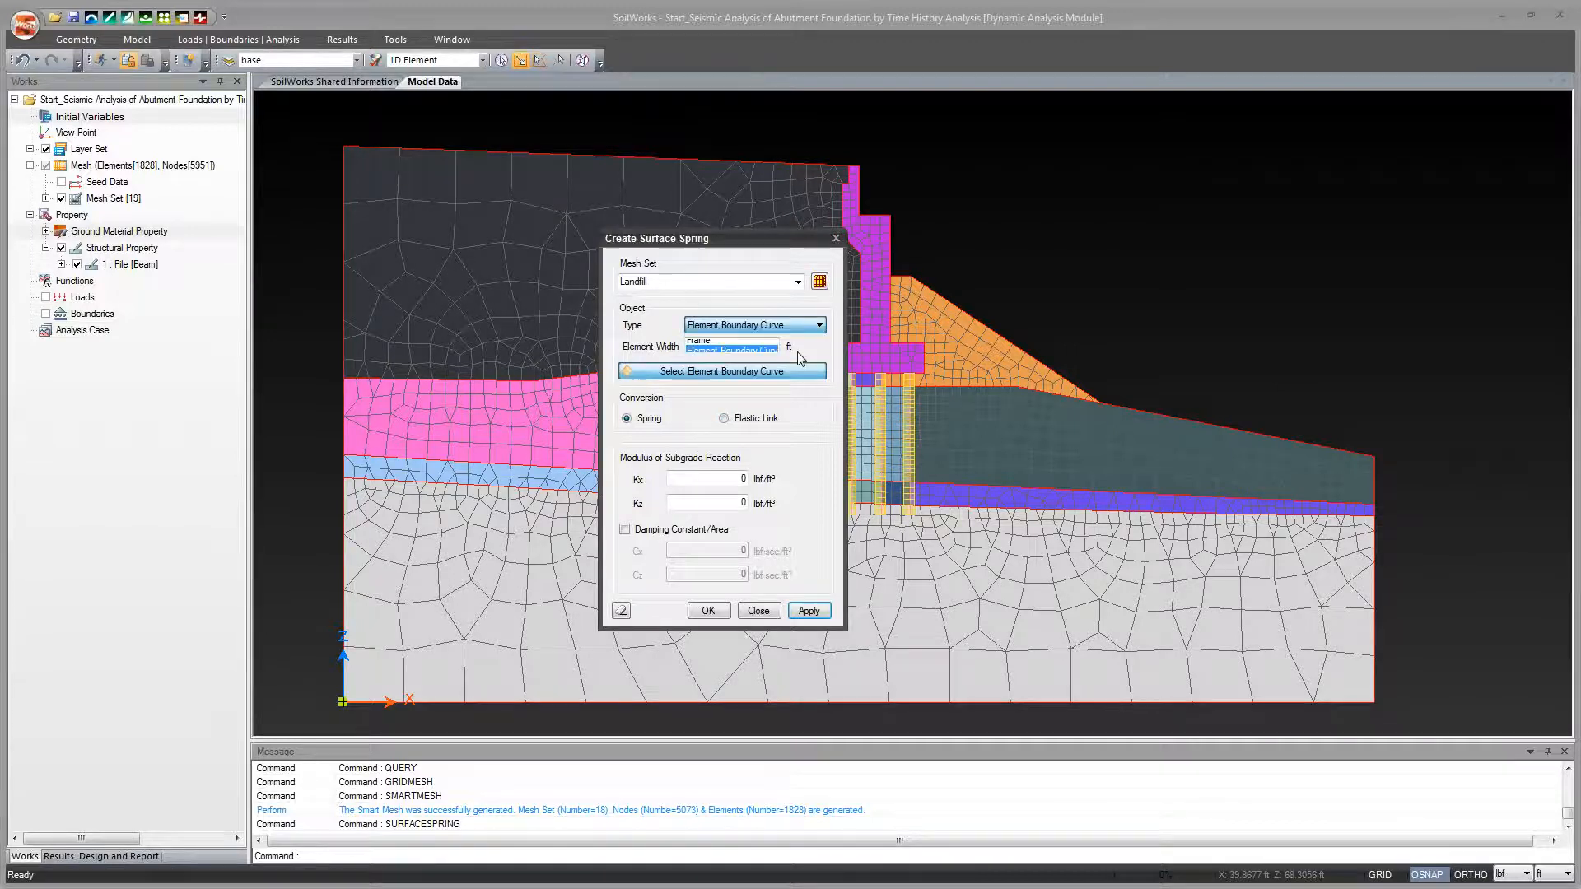
pyautogui.click(629, 532)
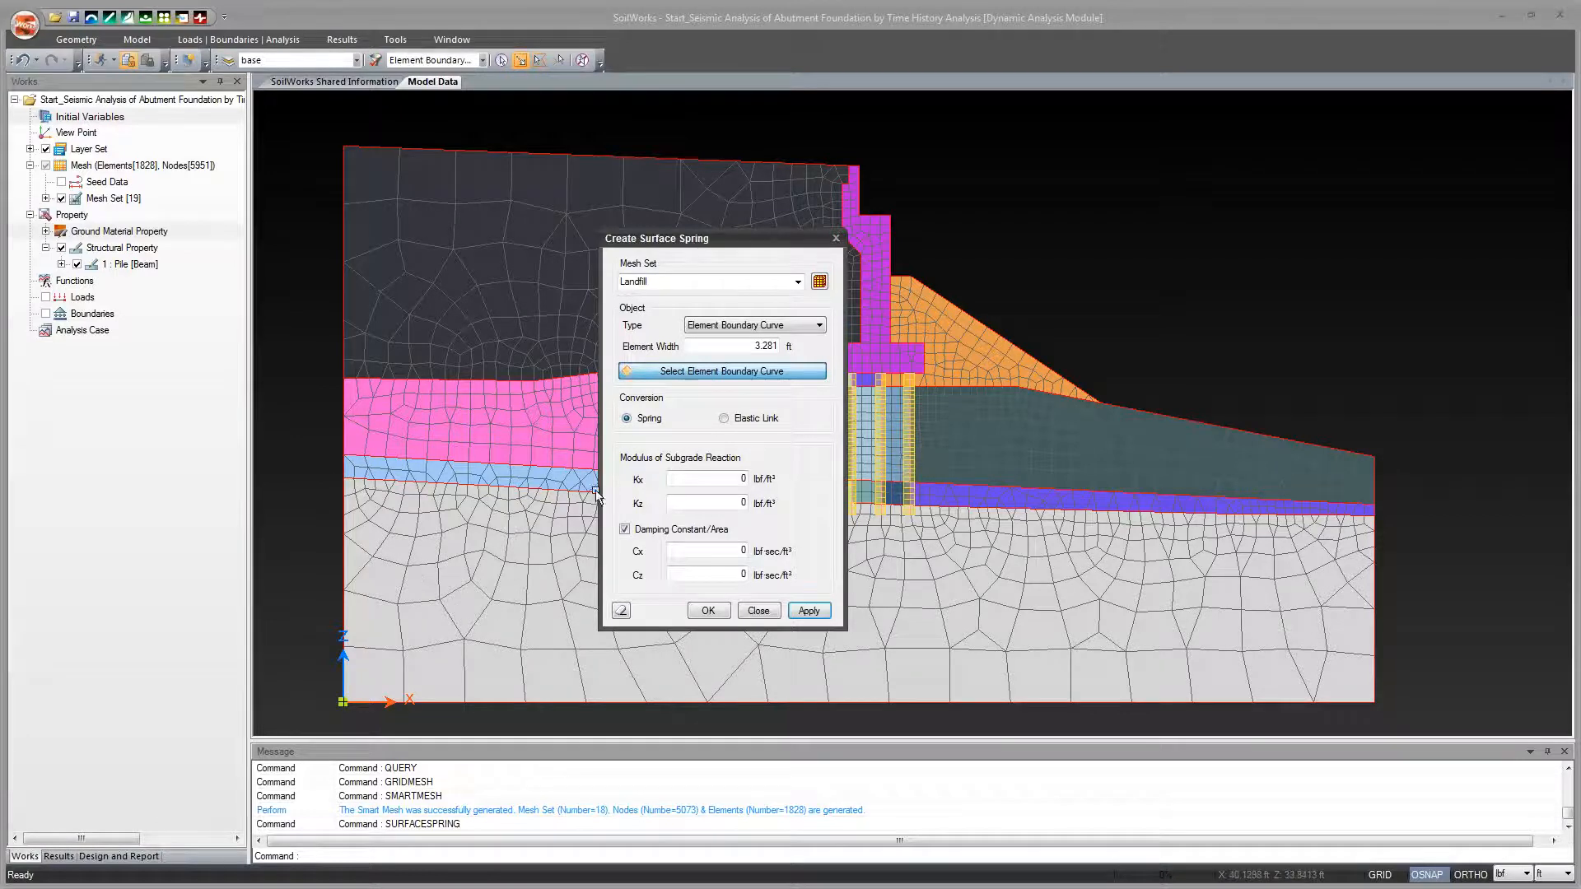
pyautogui.moveTo(716, 551); pyautogui.dragTo(805, 555)
pyautogui.write('2')
pyautogui.press('Tab')
pyautogui.write('4')
pyautogui.moveTo(321, 135); pyautogui.dragTo(352, 383)
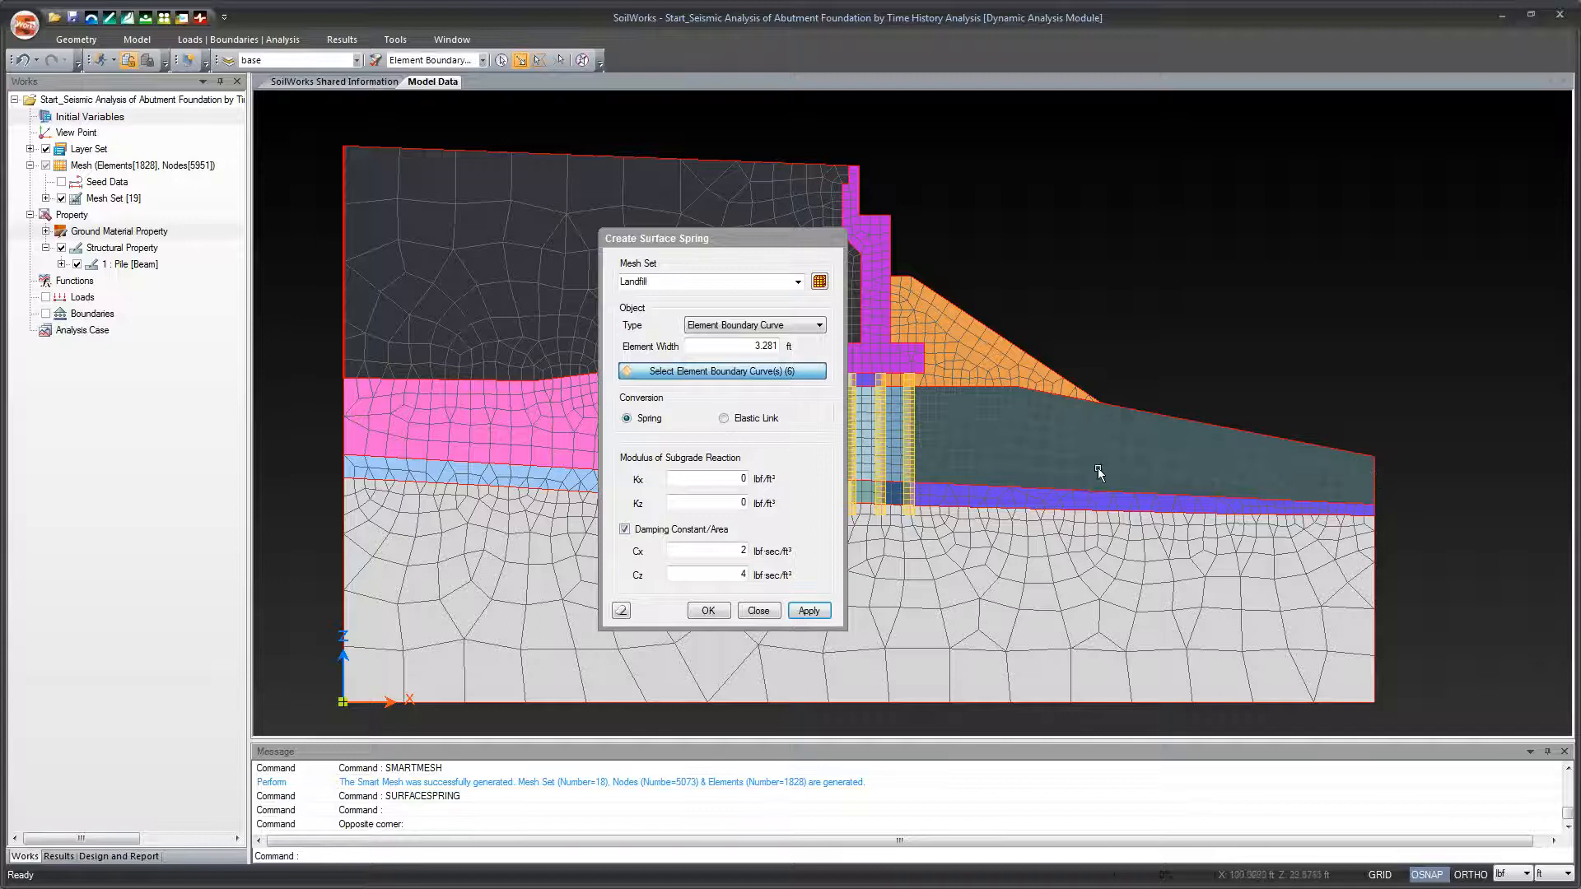
pyautogui.click(759, 612)
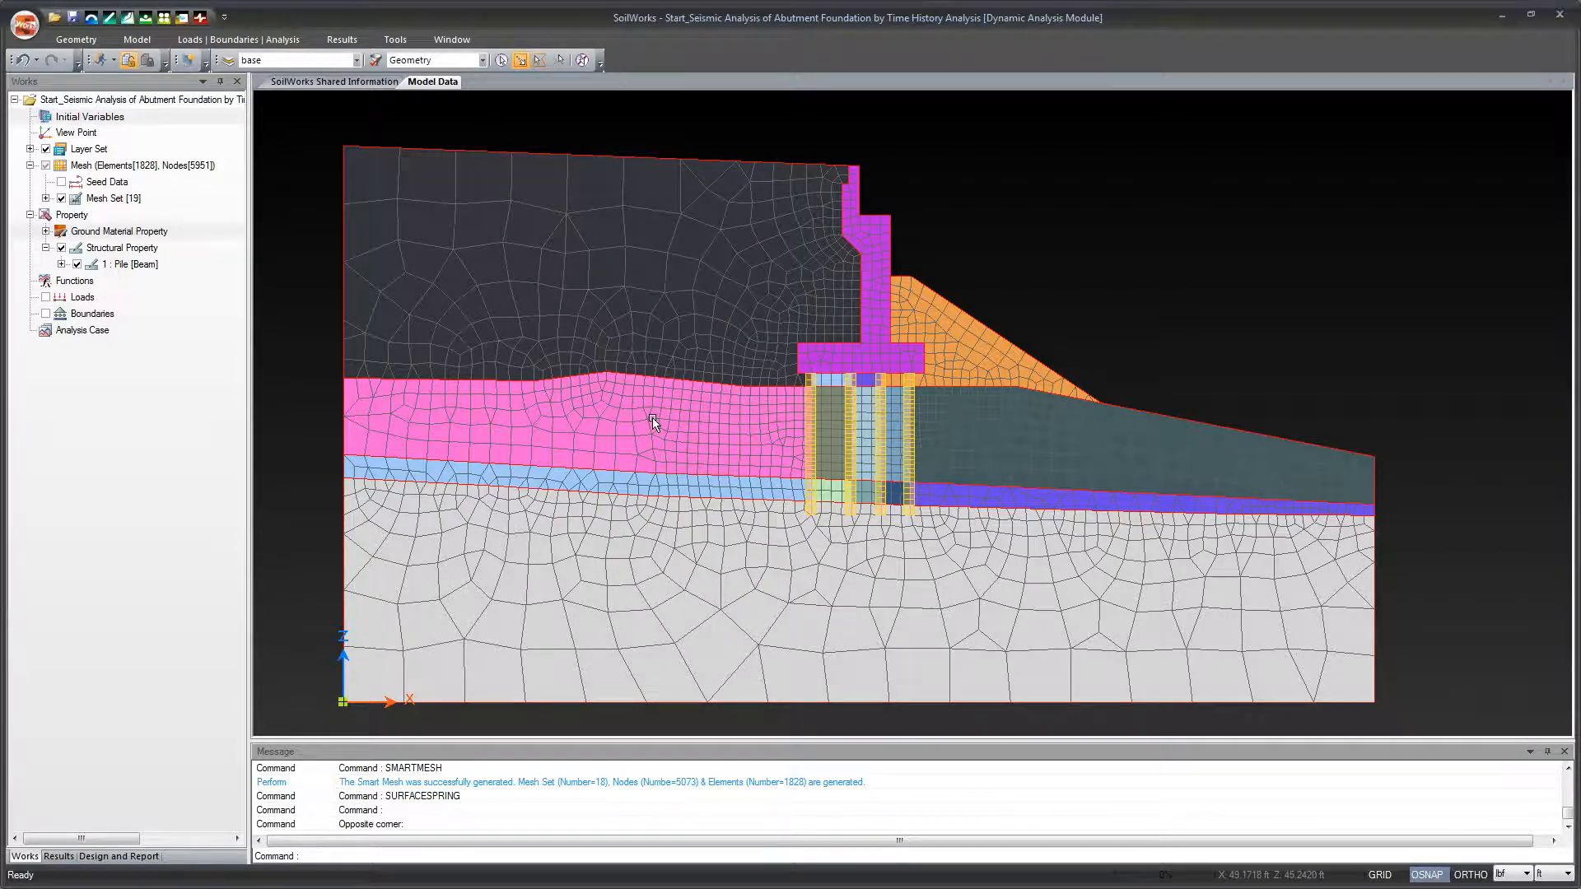
# Set up auto-generation of boundary elements as a Viscous Boundary, with the mesh set named Boundary Set.
pyautogui.click(197, 40)
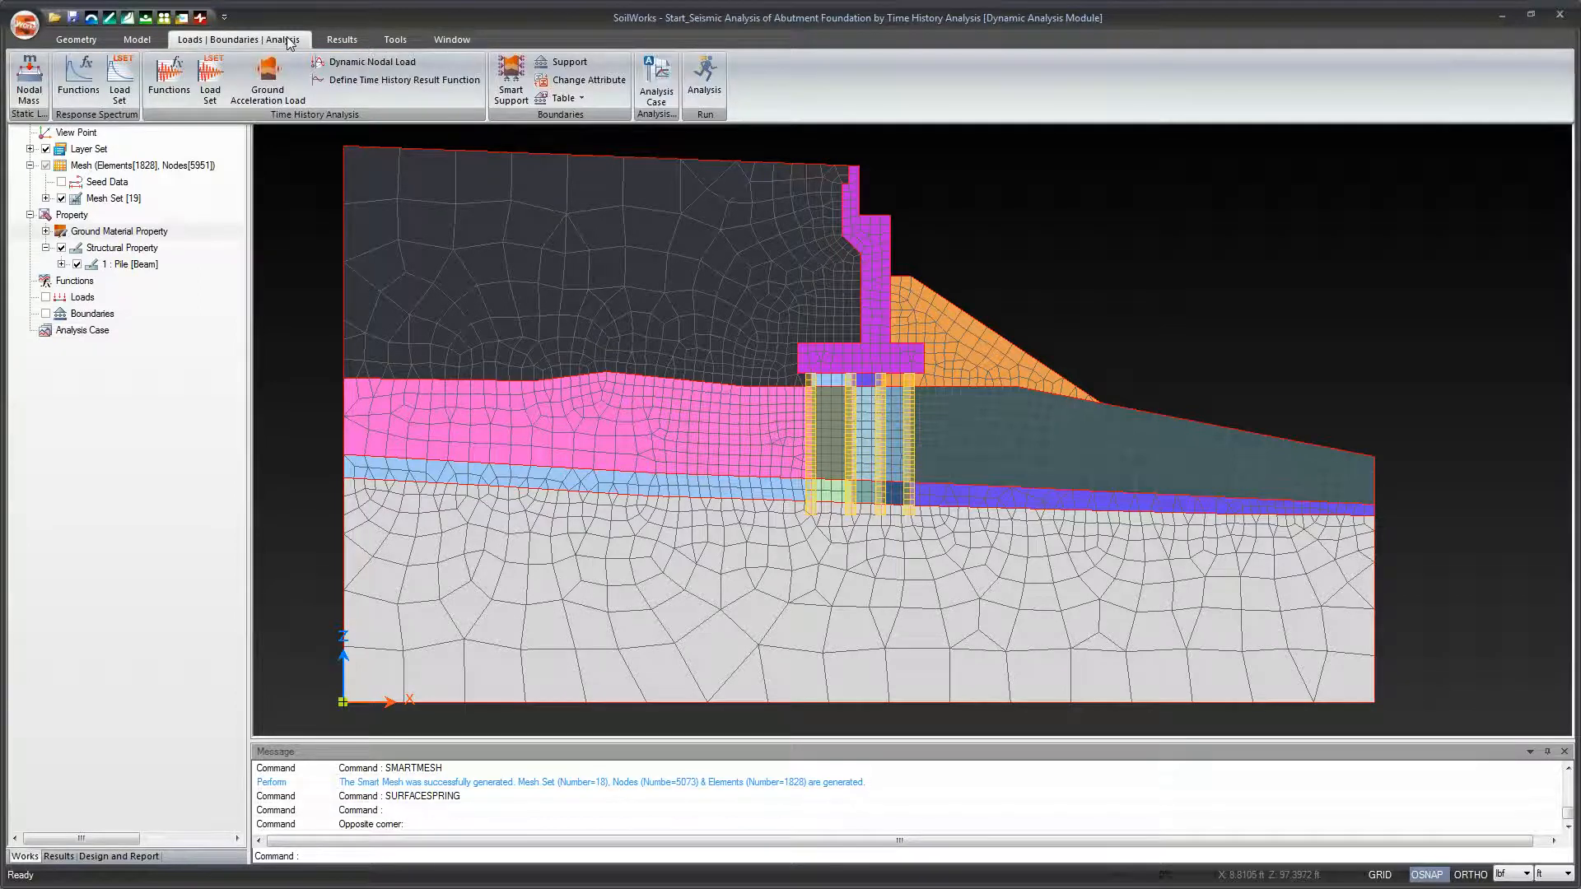
pyautogui.click(137, 40)
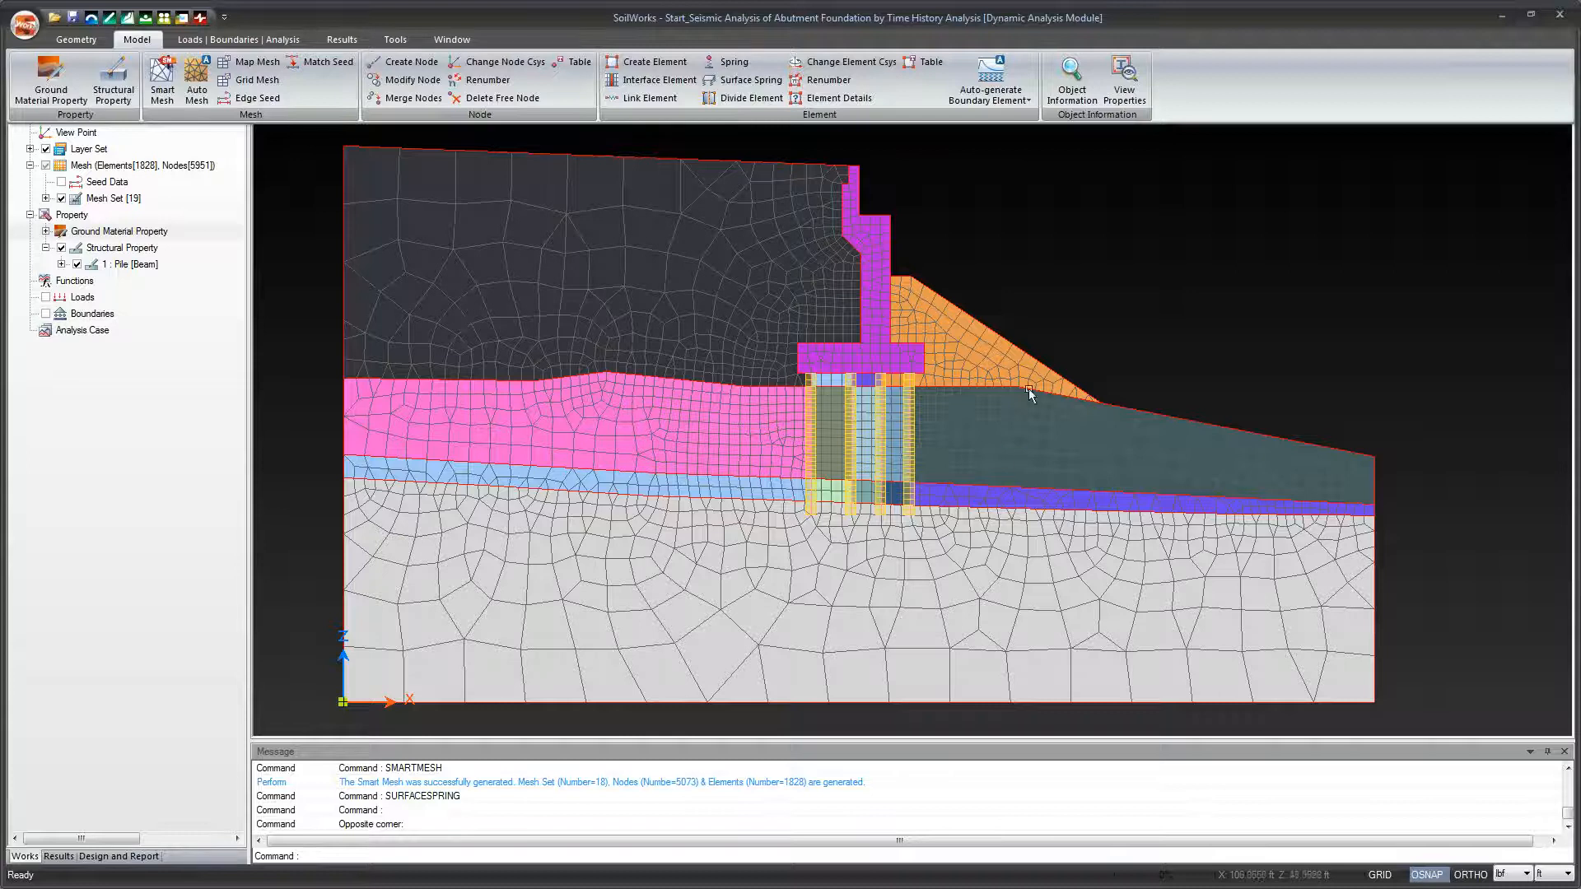
pyautogui.click(1001, 97)
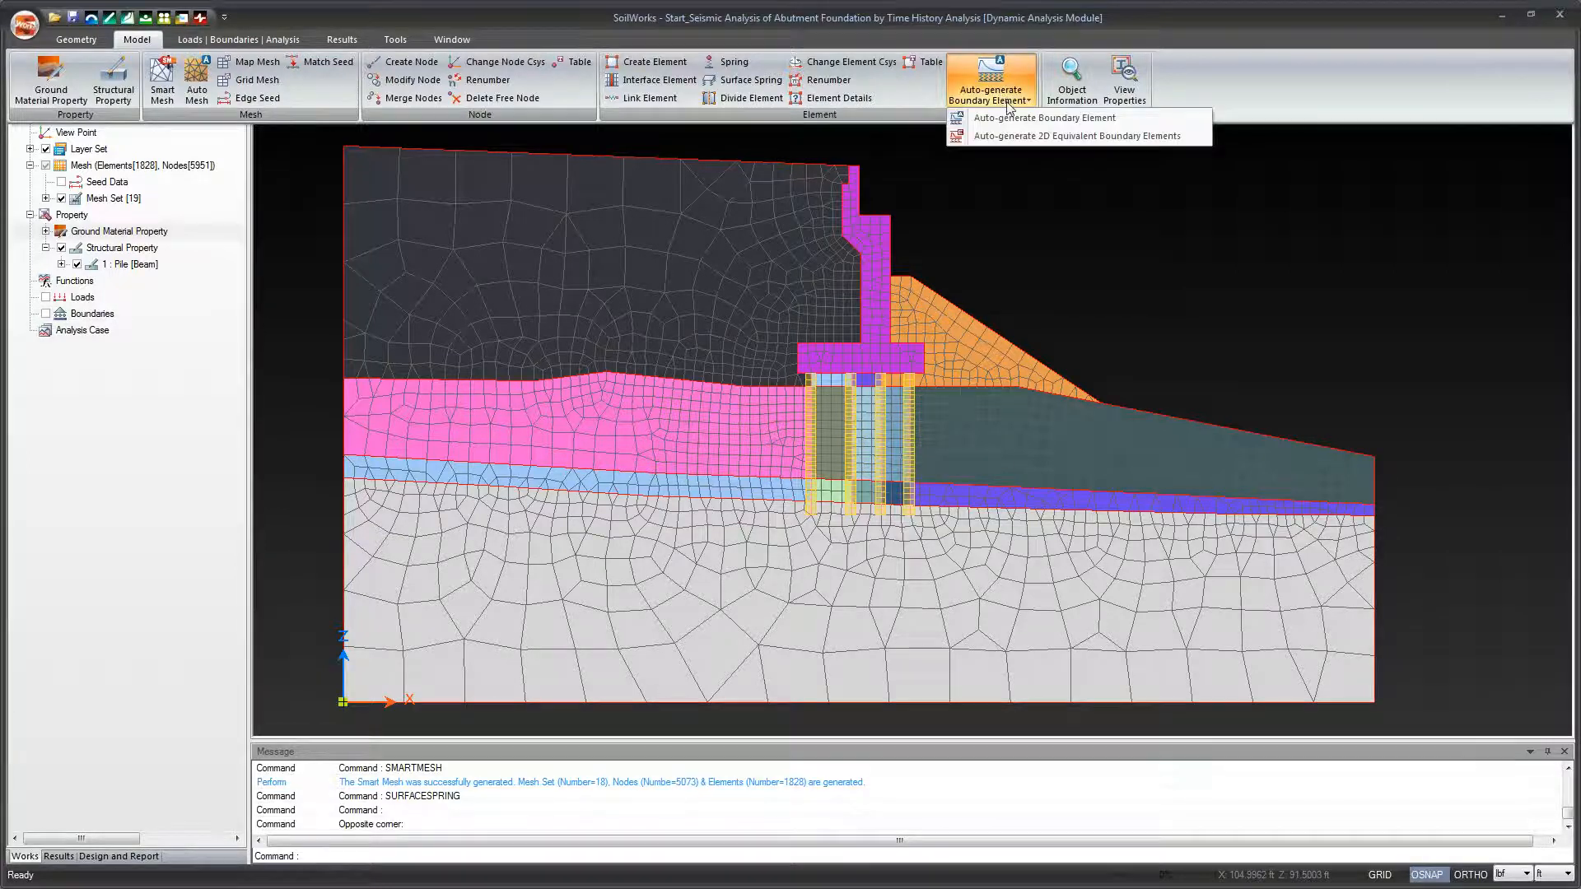
pyautogui.click(1022, 117)
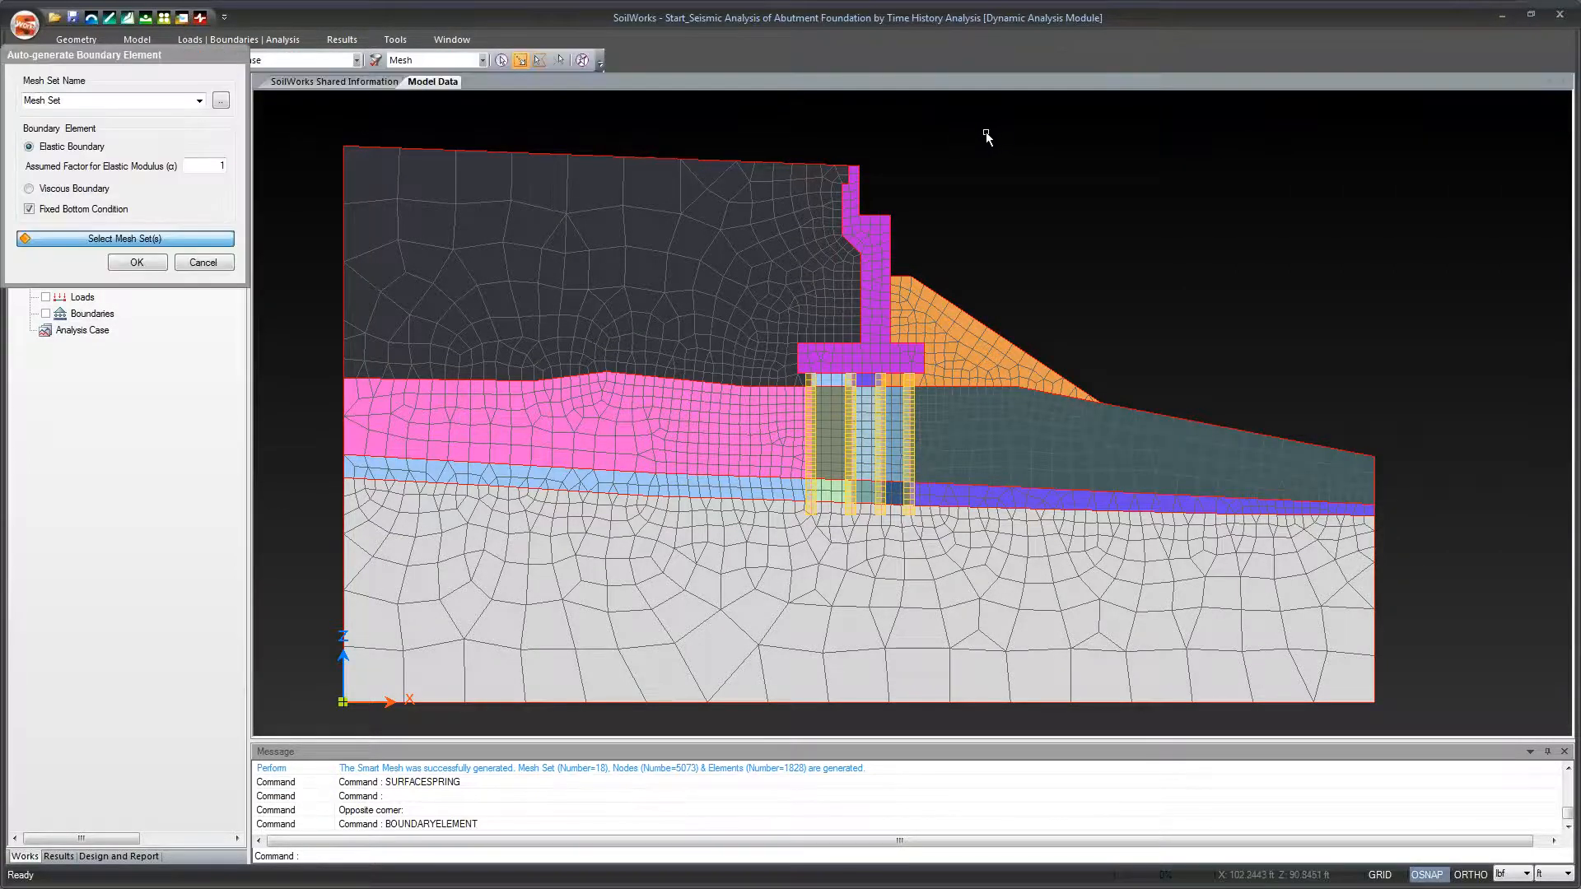
pyautogui.moveTo(156, 58); pyautogui.dragTo(230, 191)
pyautogui.write('S')
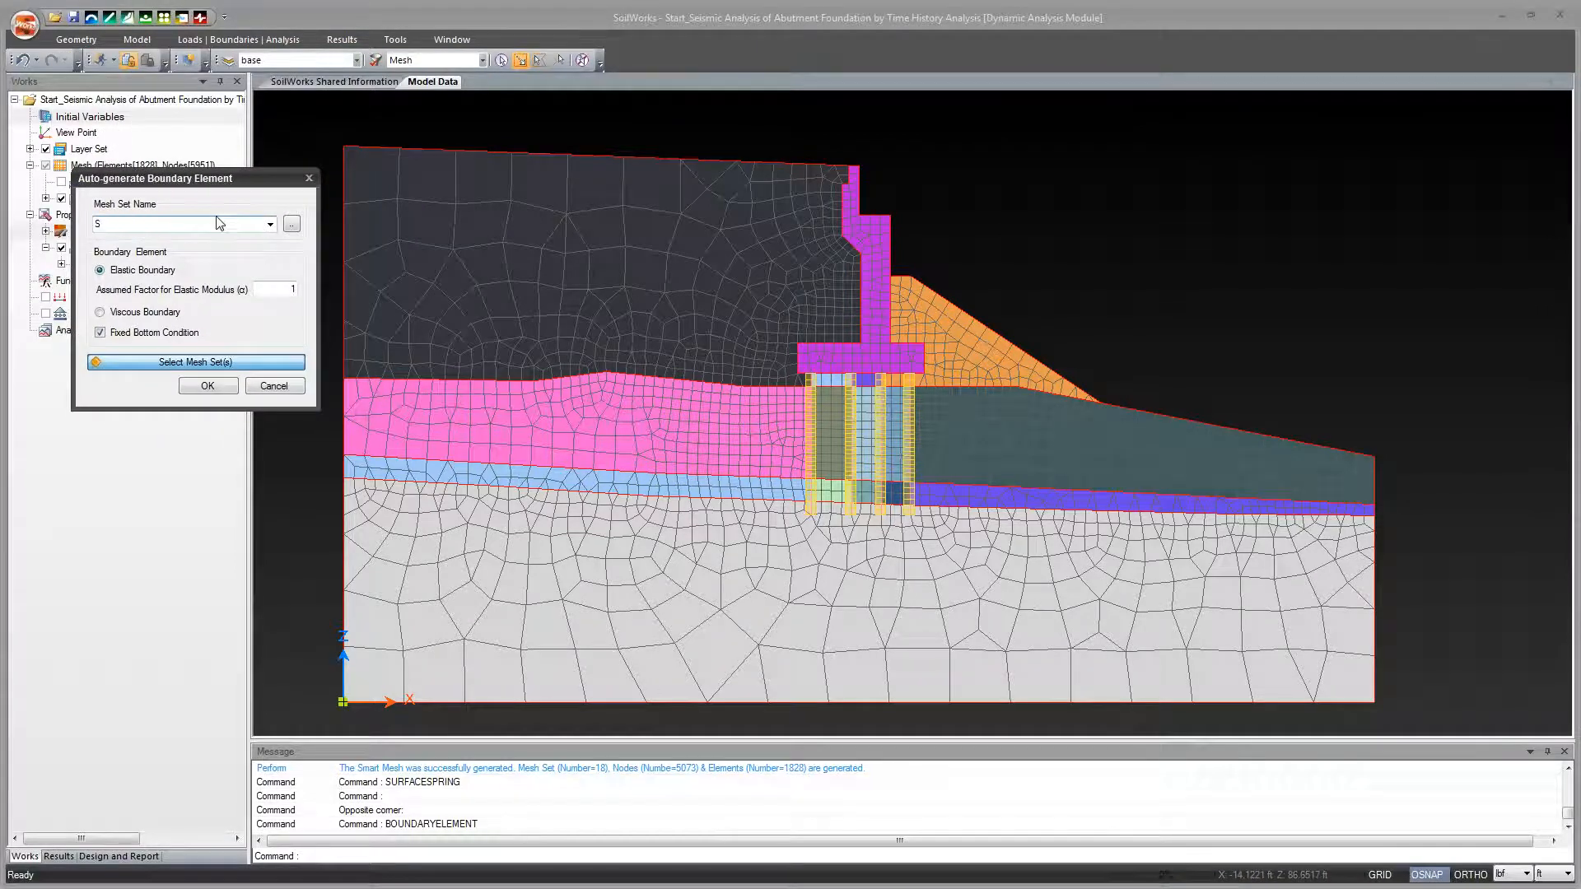
pyautogui.write('Boundary Set')
pyautogui.click(106, 314)
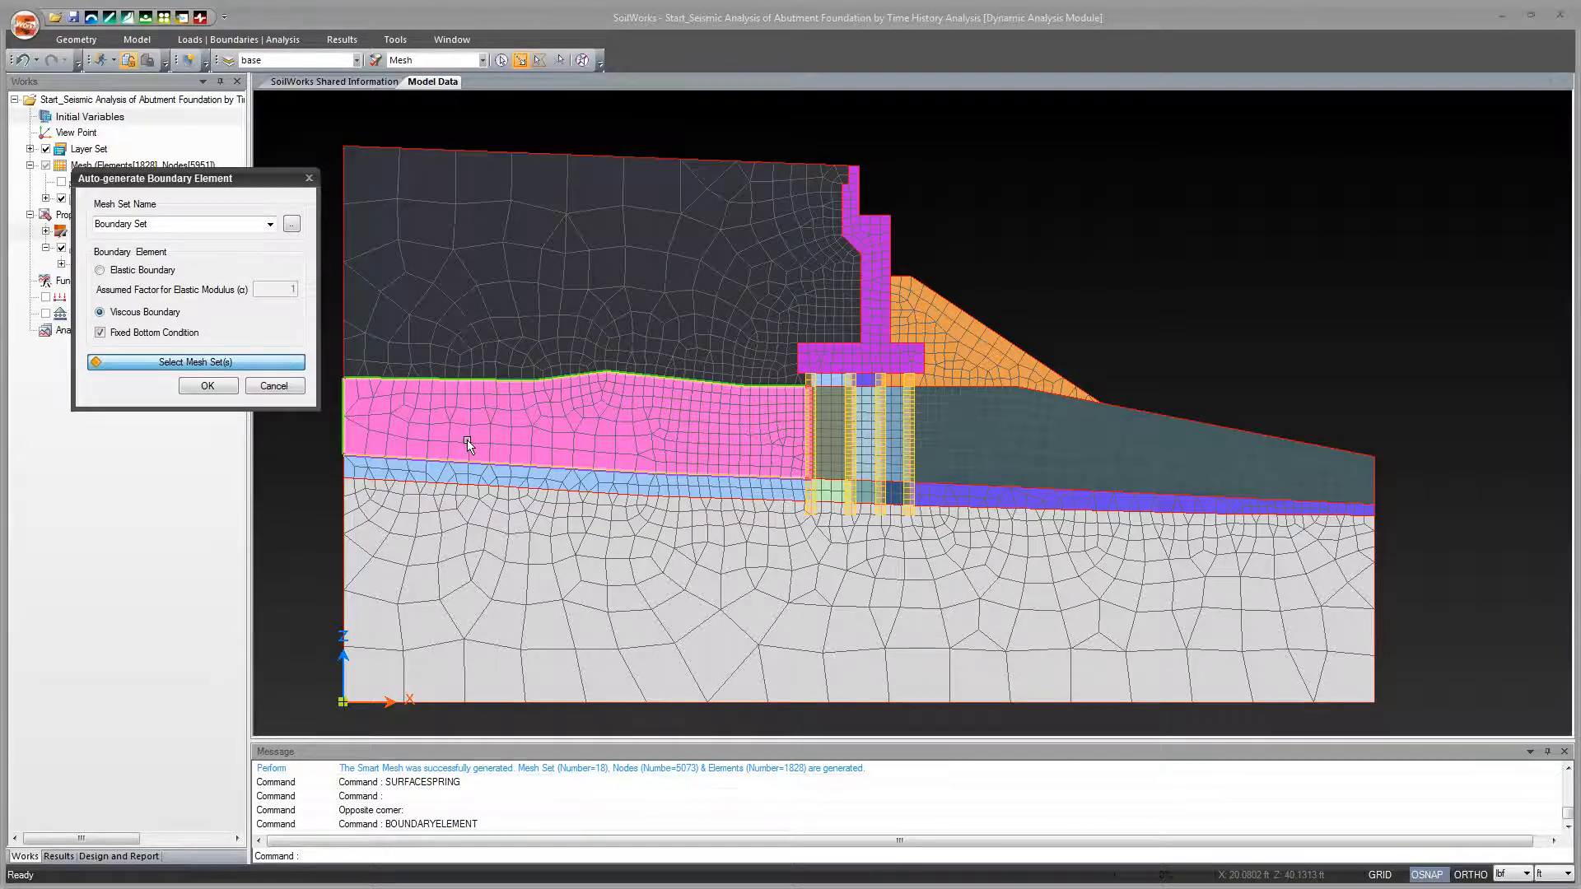
pyautogui.moveTo(273, 184); pyautogui.dragTo(244, 158)
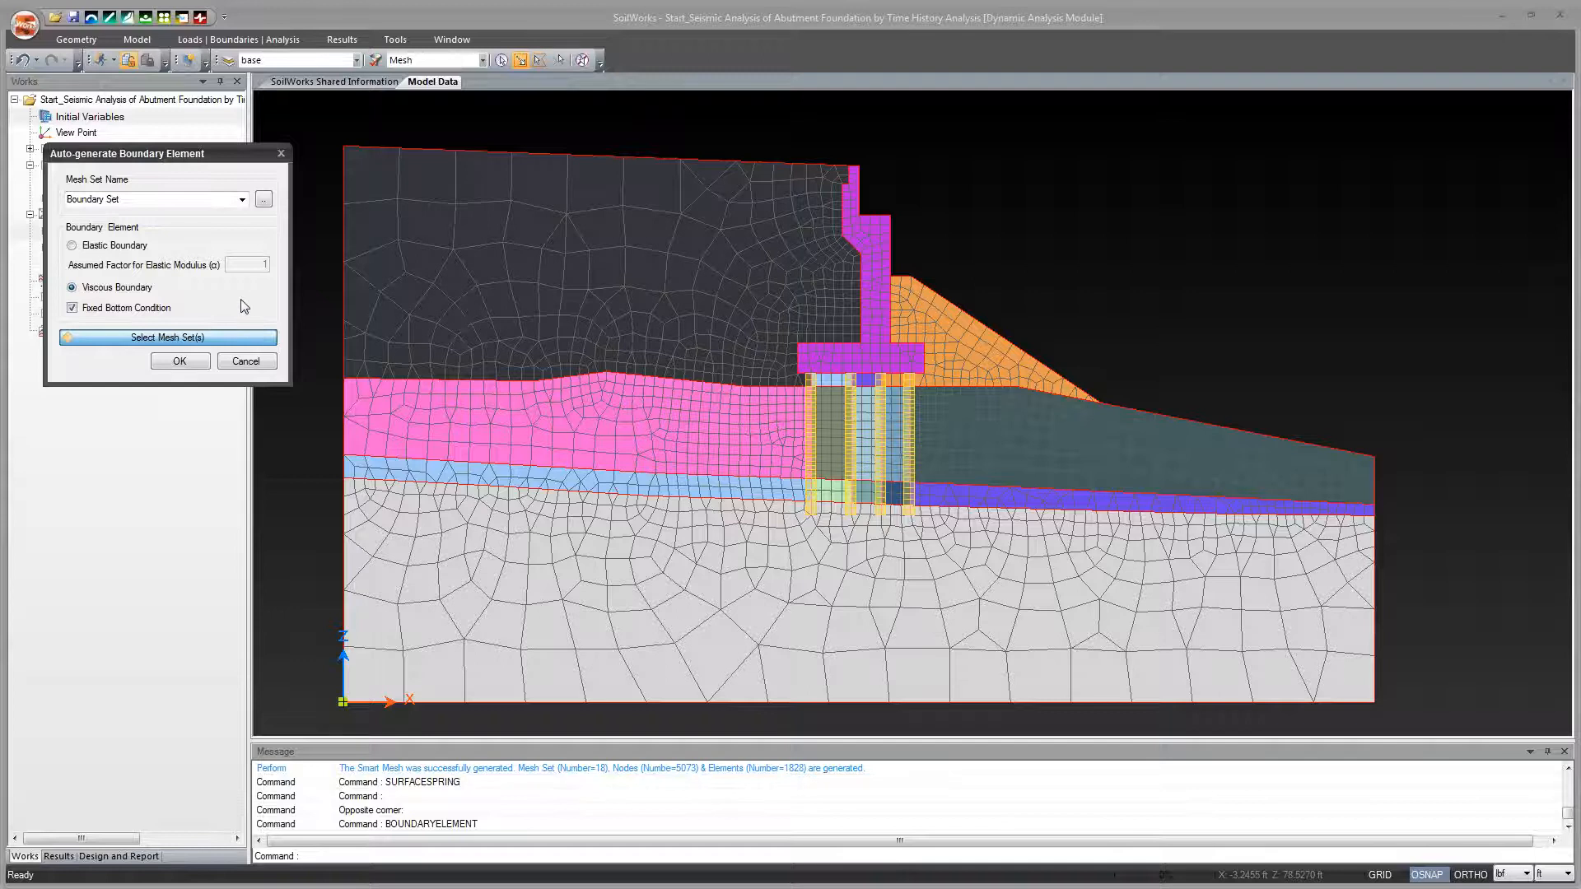
# Select all mesh sets of the model and generate the viscous boundary elements for them.
pyautogui.click(316, 431)
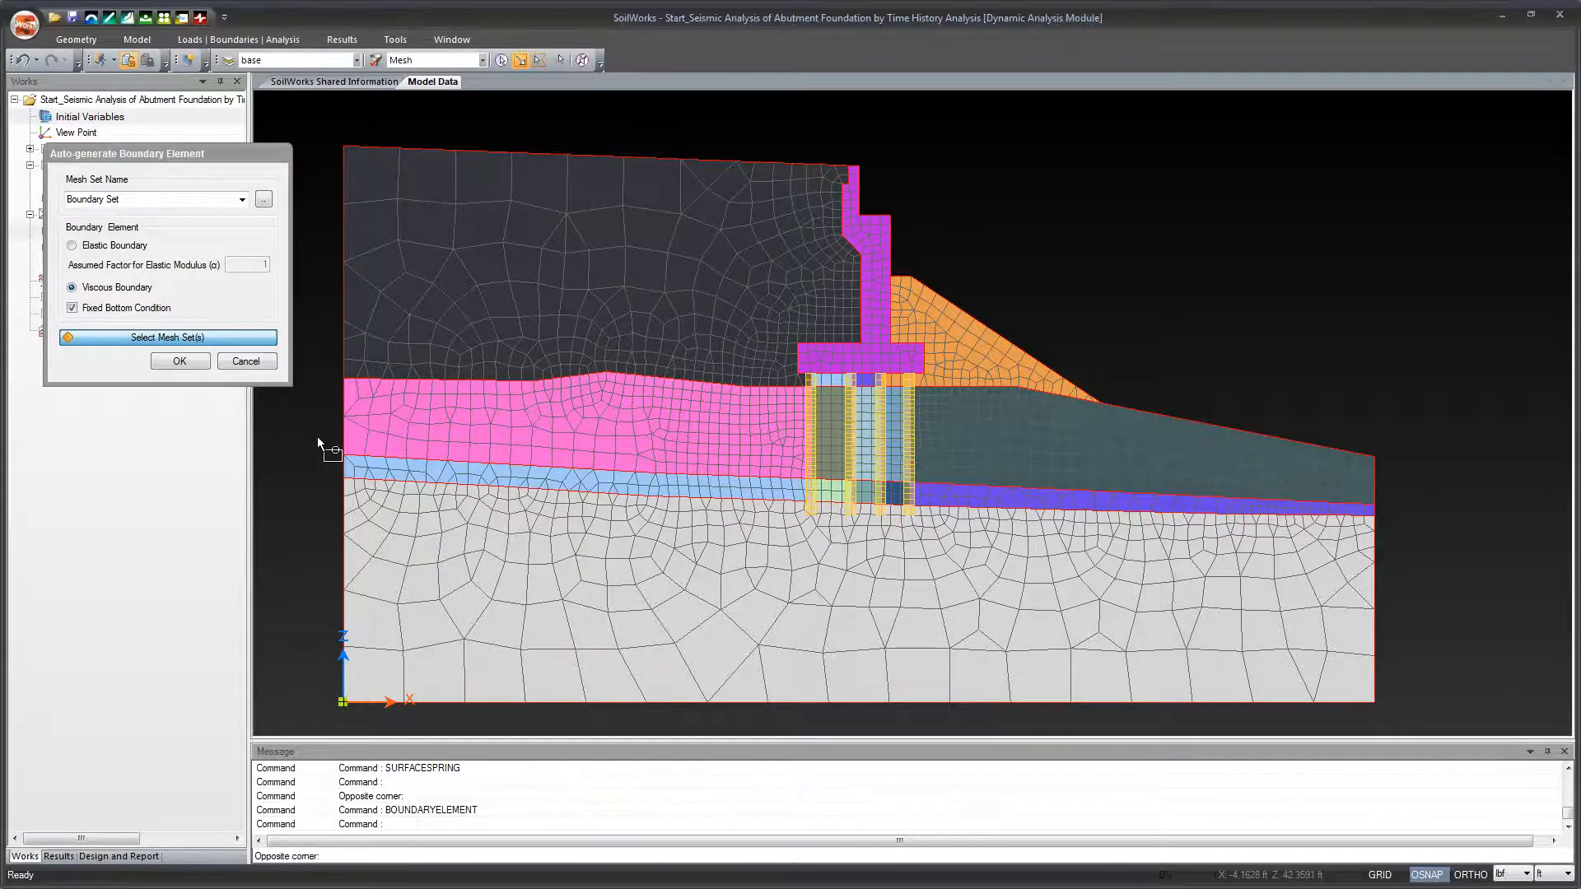
pyautogui.hotkey('ctrl', 'a')
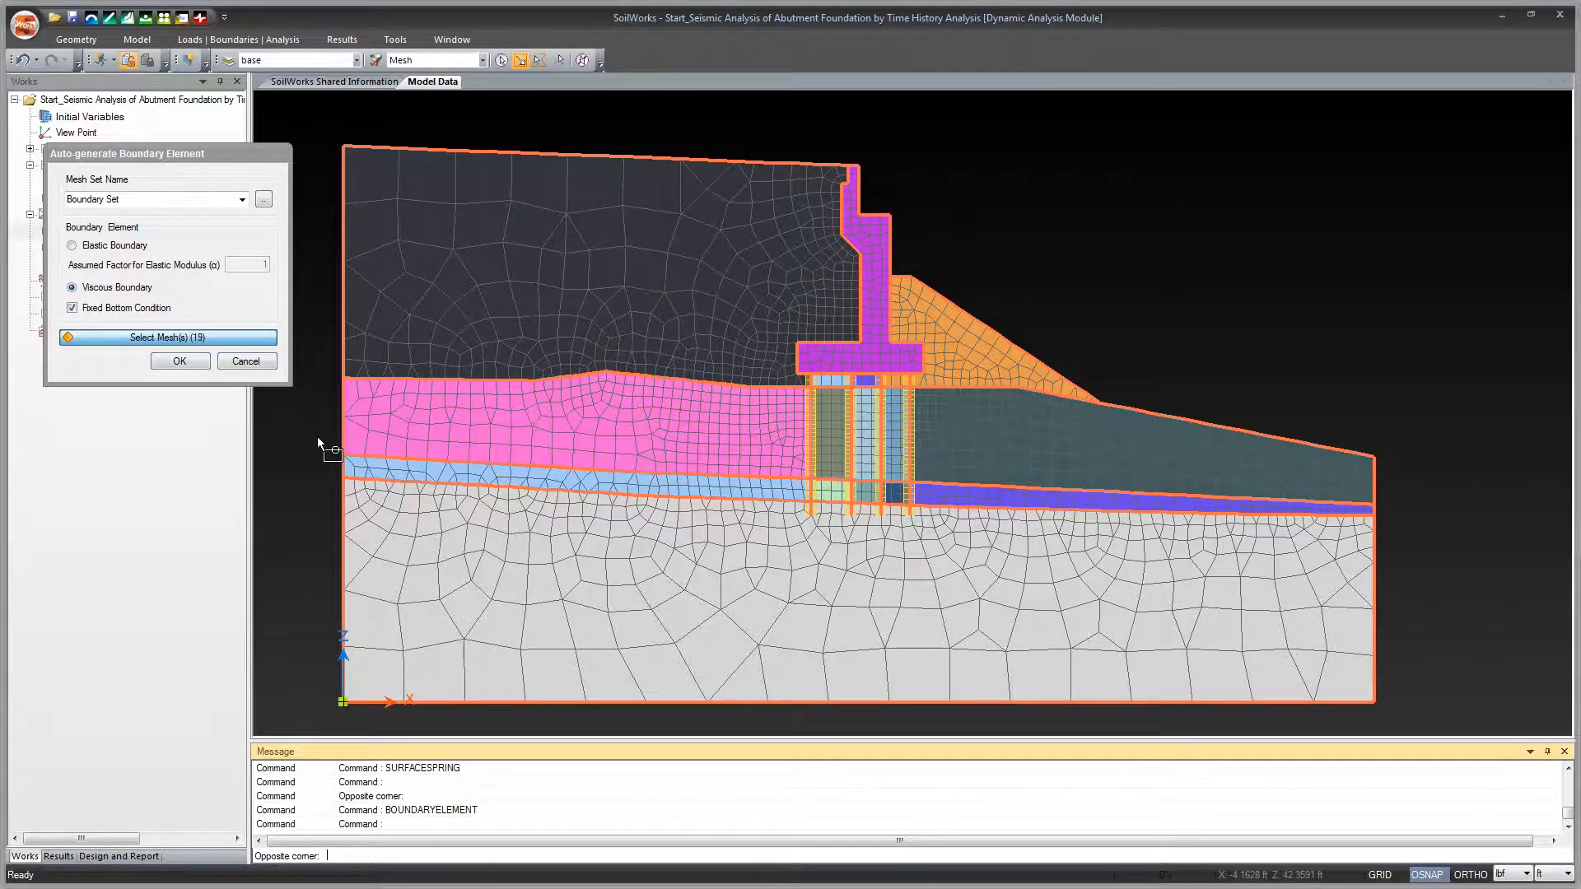
pyautogui.click(314, 379)
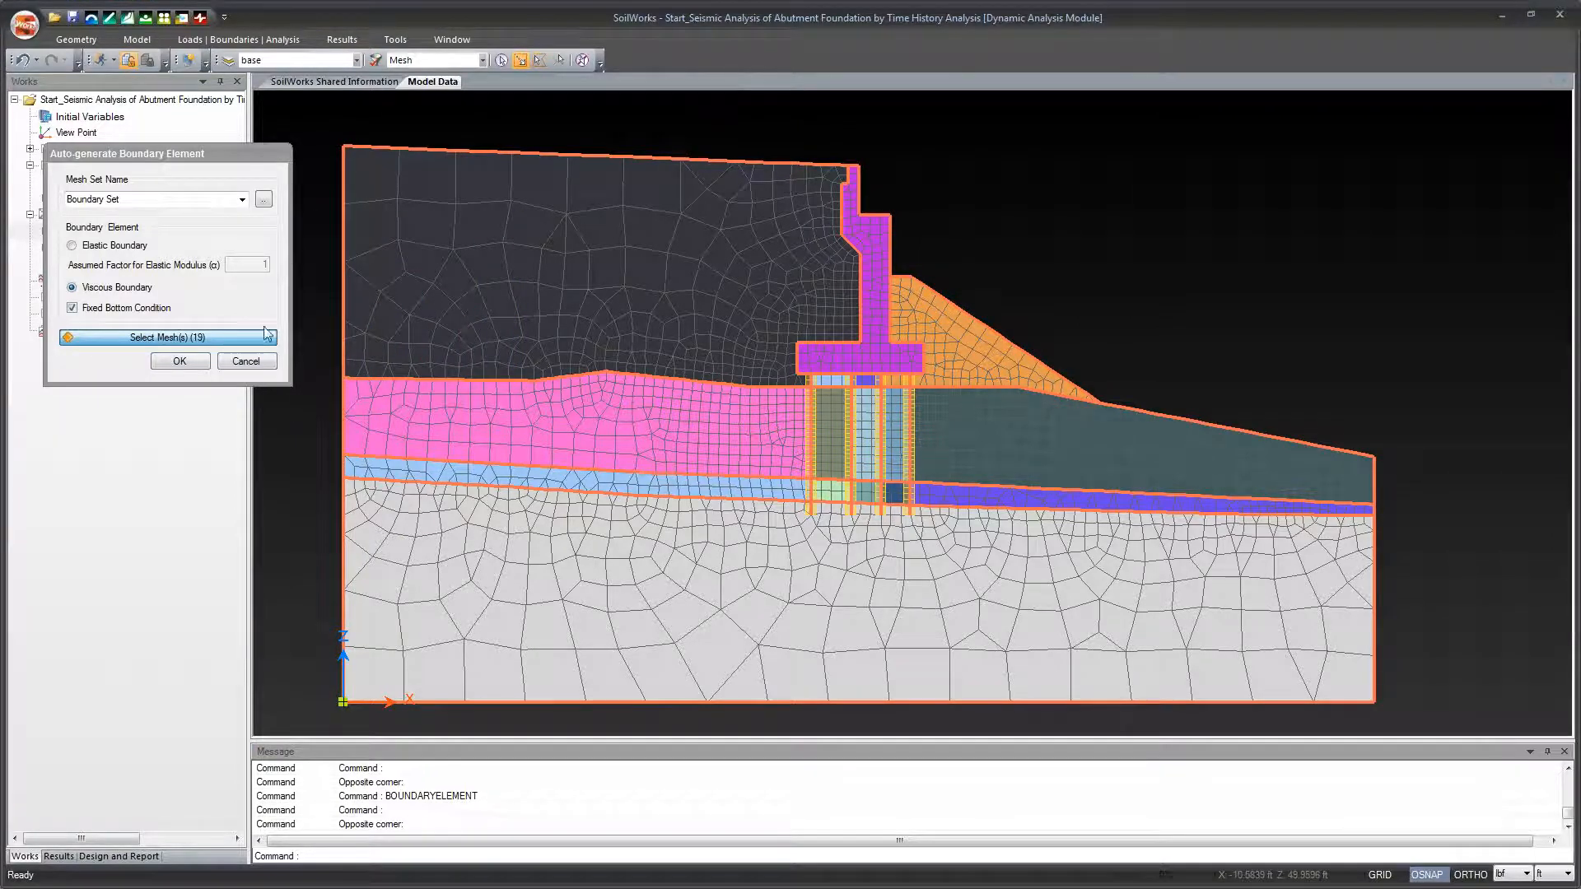
pyautogui.click(179, 361)
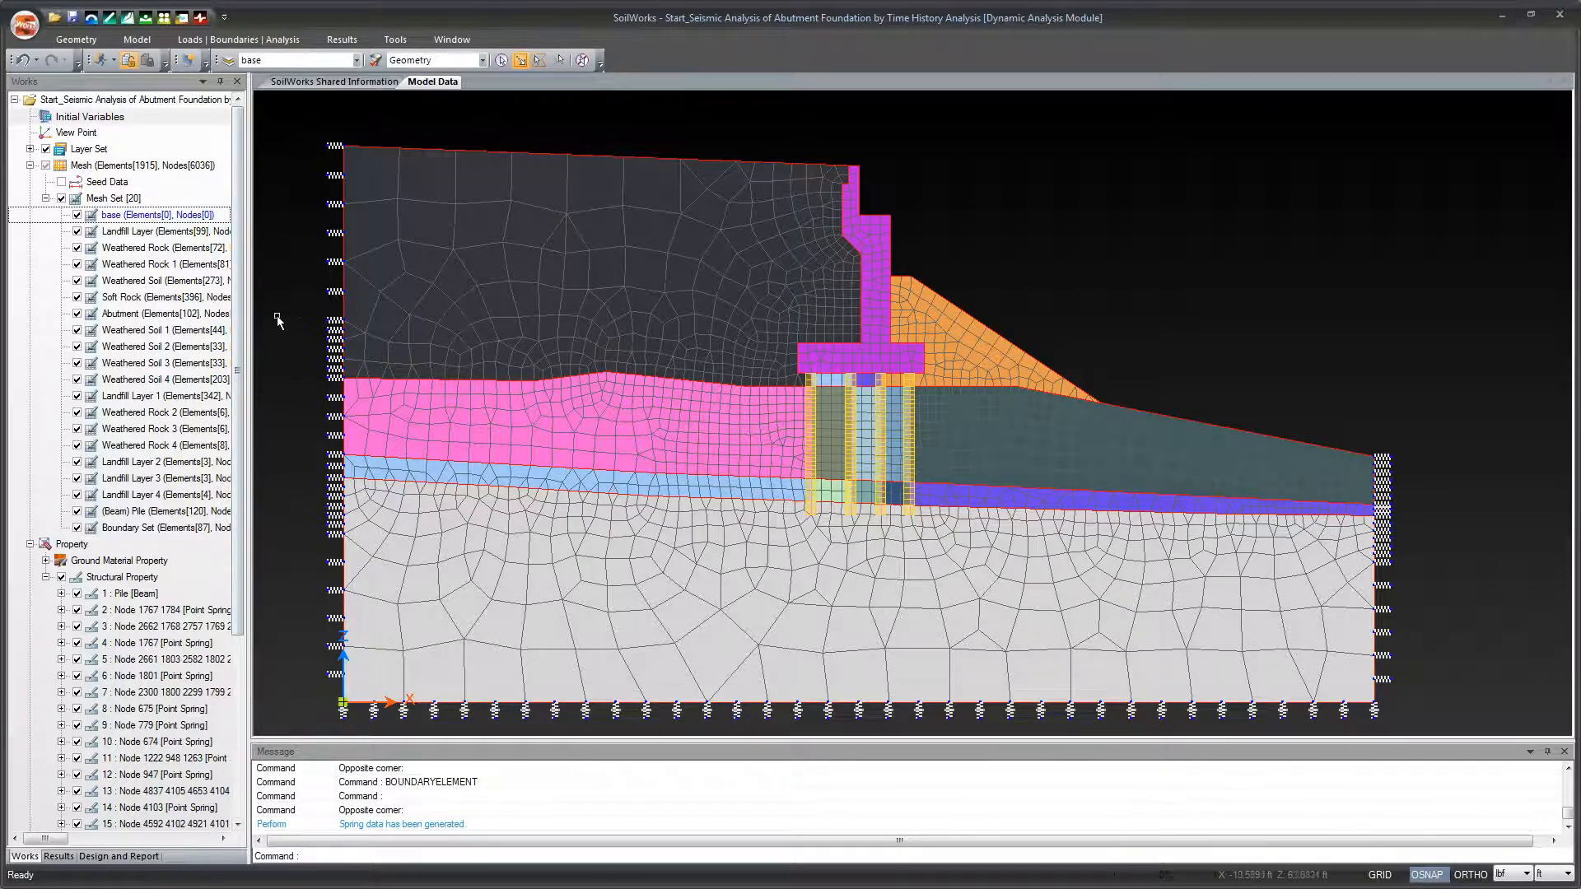
# Review the point spring entries under Structural Property in the model tree and collapse that list.
pyautogui.moveTo(243, 301); pyautogui.dragTo(264, 453)
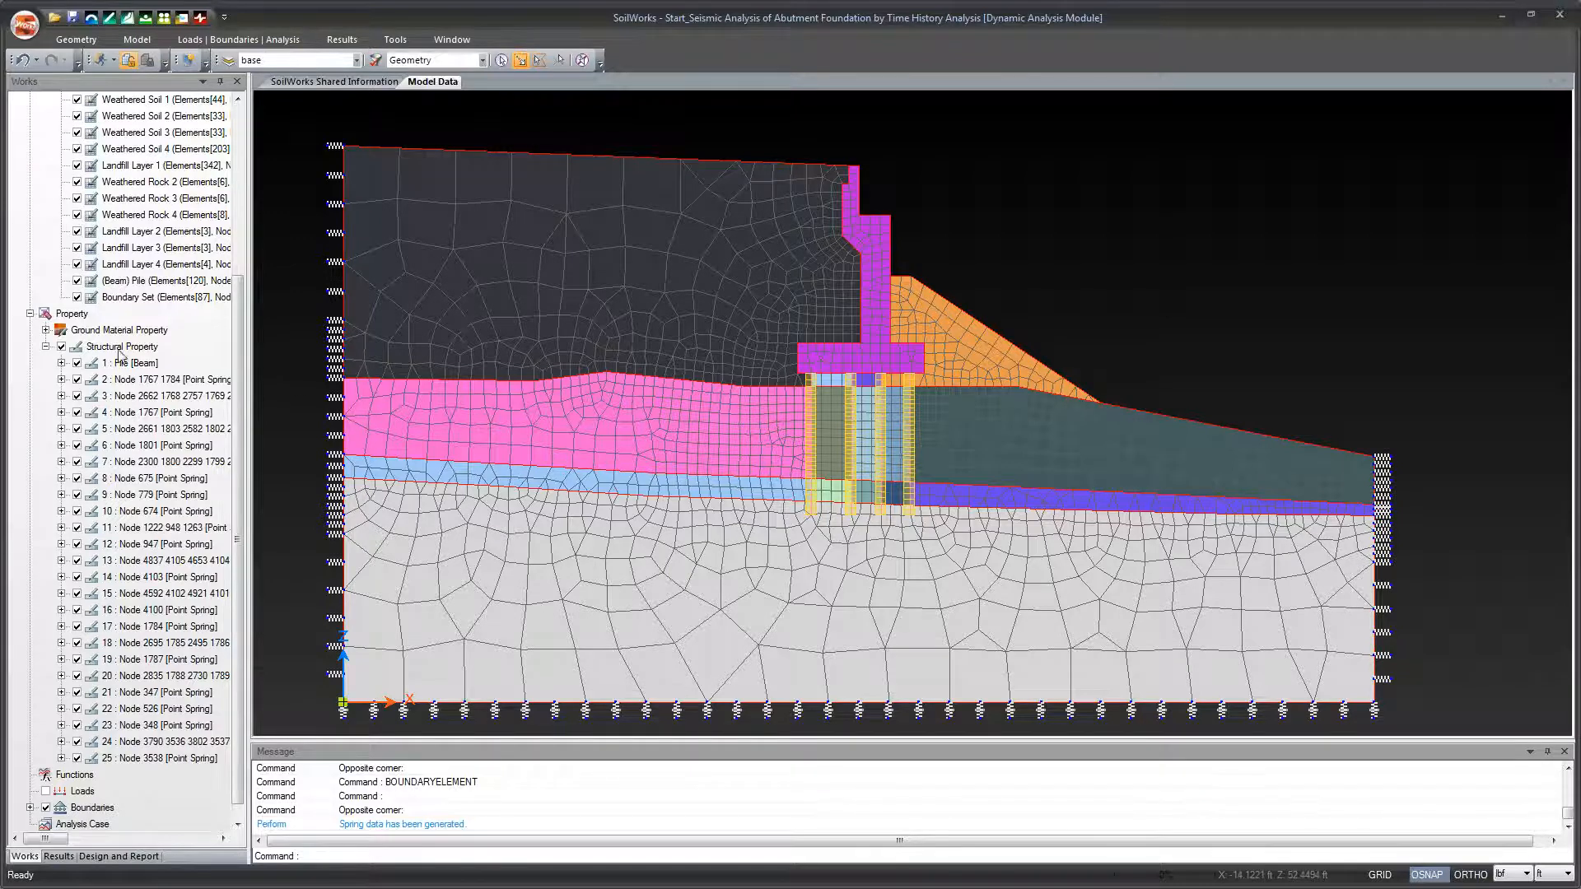
pyautogui.click(46, 347)
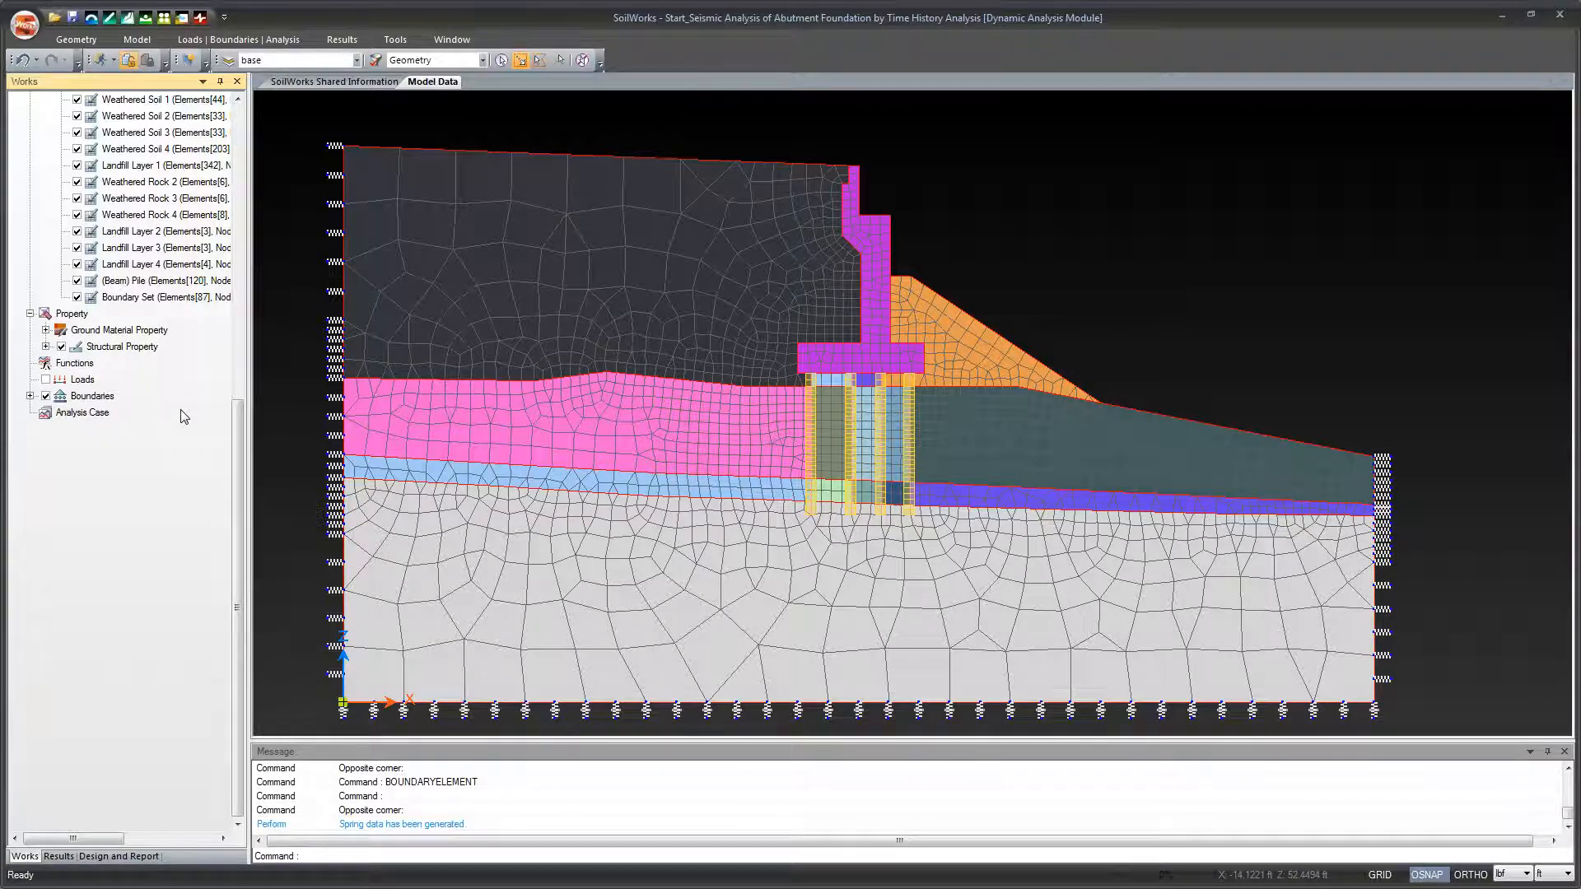
pyautogui.moveTo(233, 442); pyautogui.dragTo(218, 161)
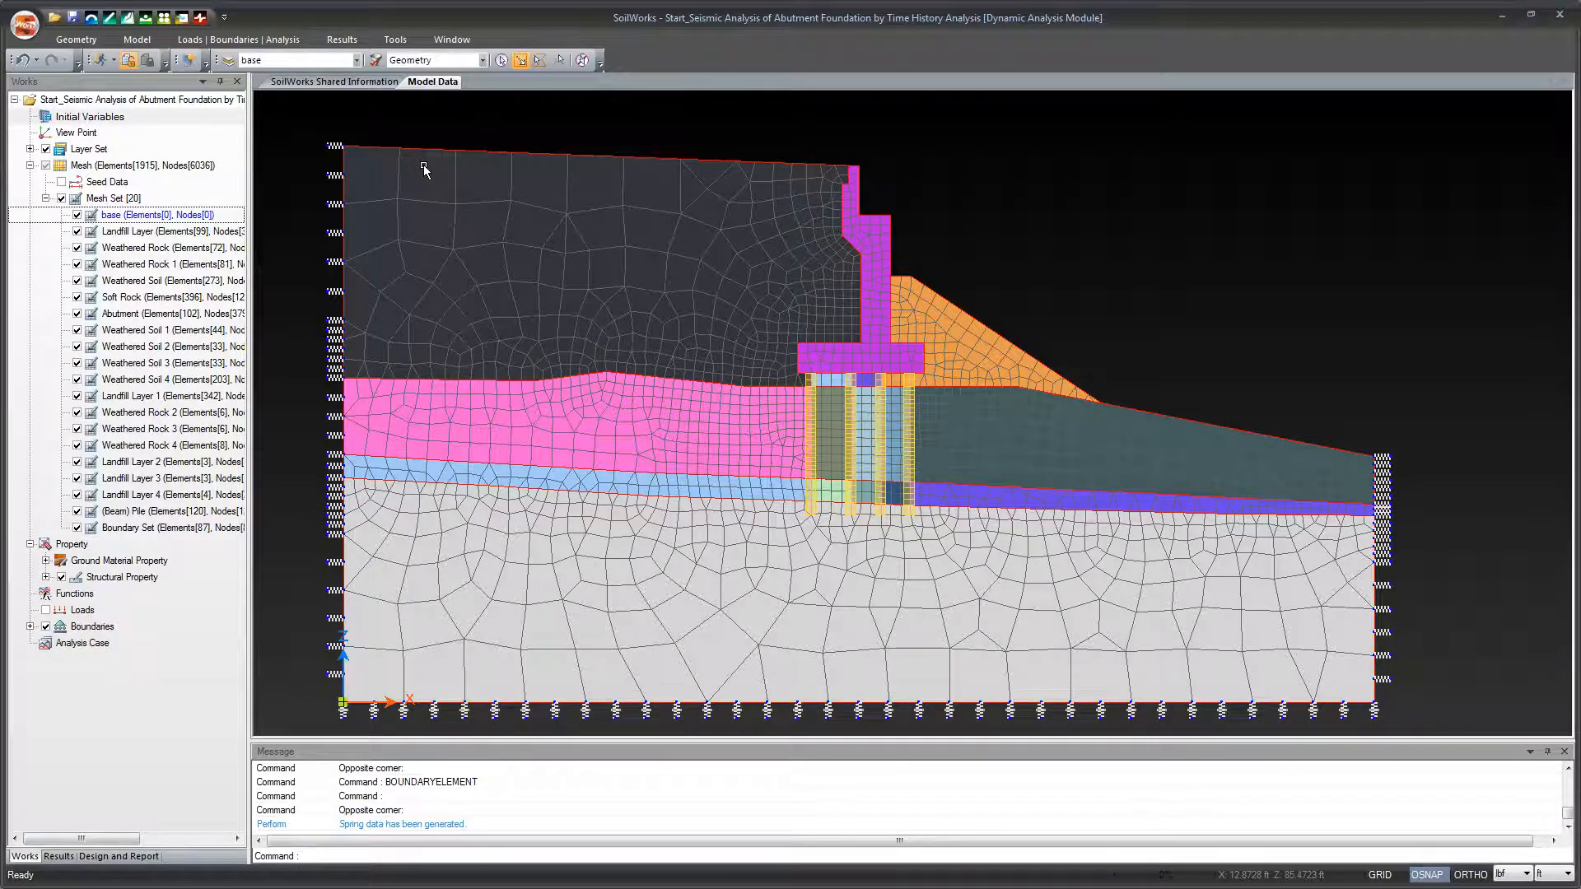
# Begin a ground acceleration load and start a new time history load set named Long Period Wave.
pyautogui.click(249, 41)
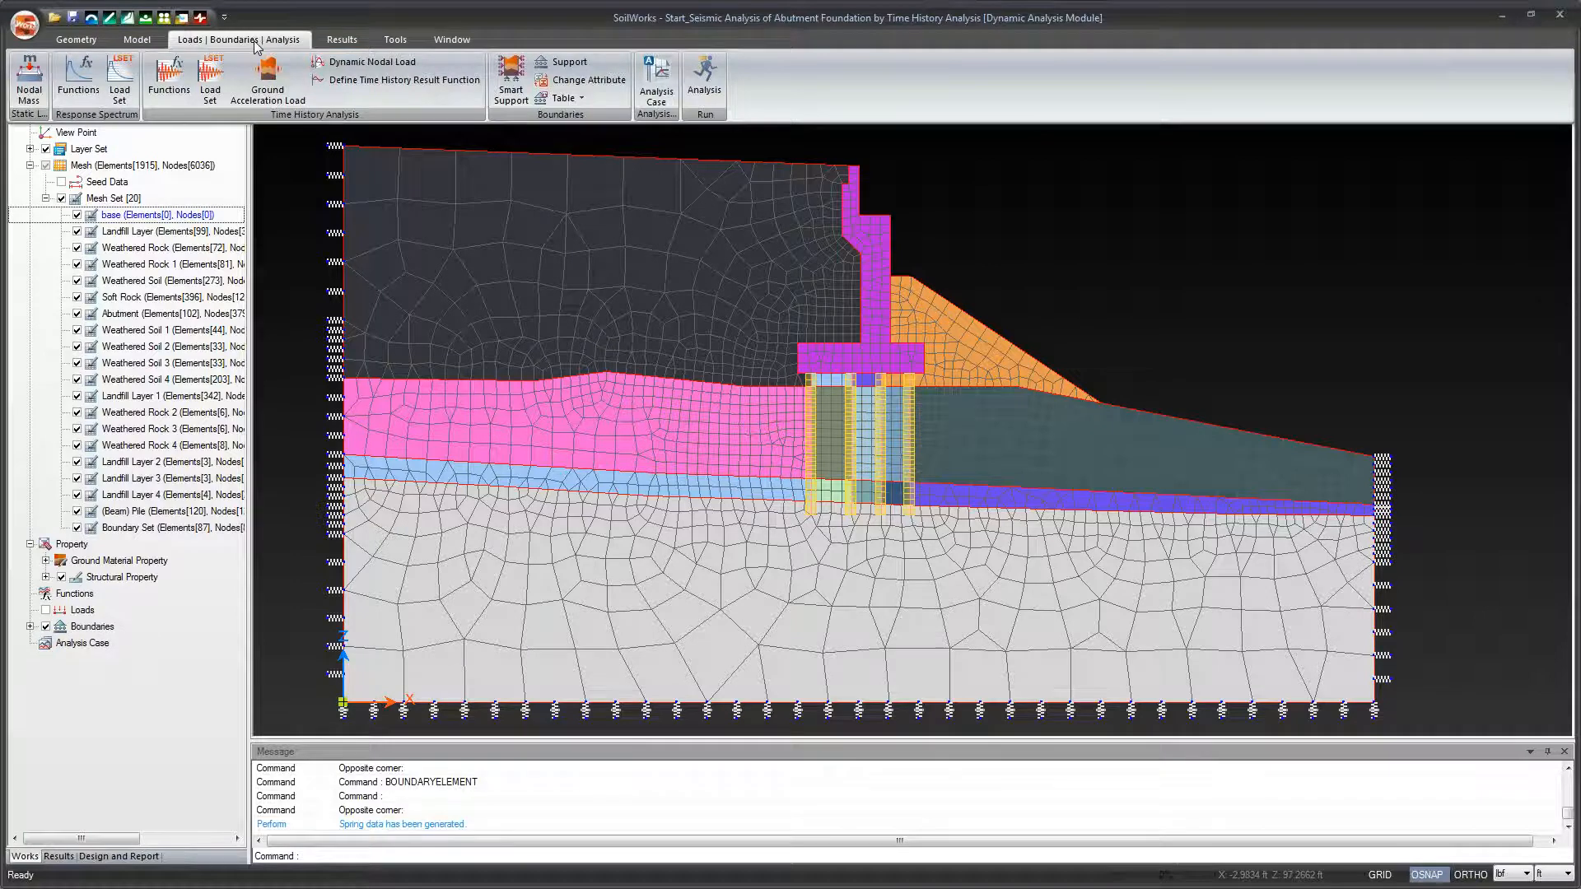
pyautogui.click(268, 76)
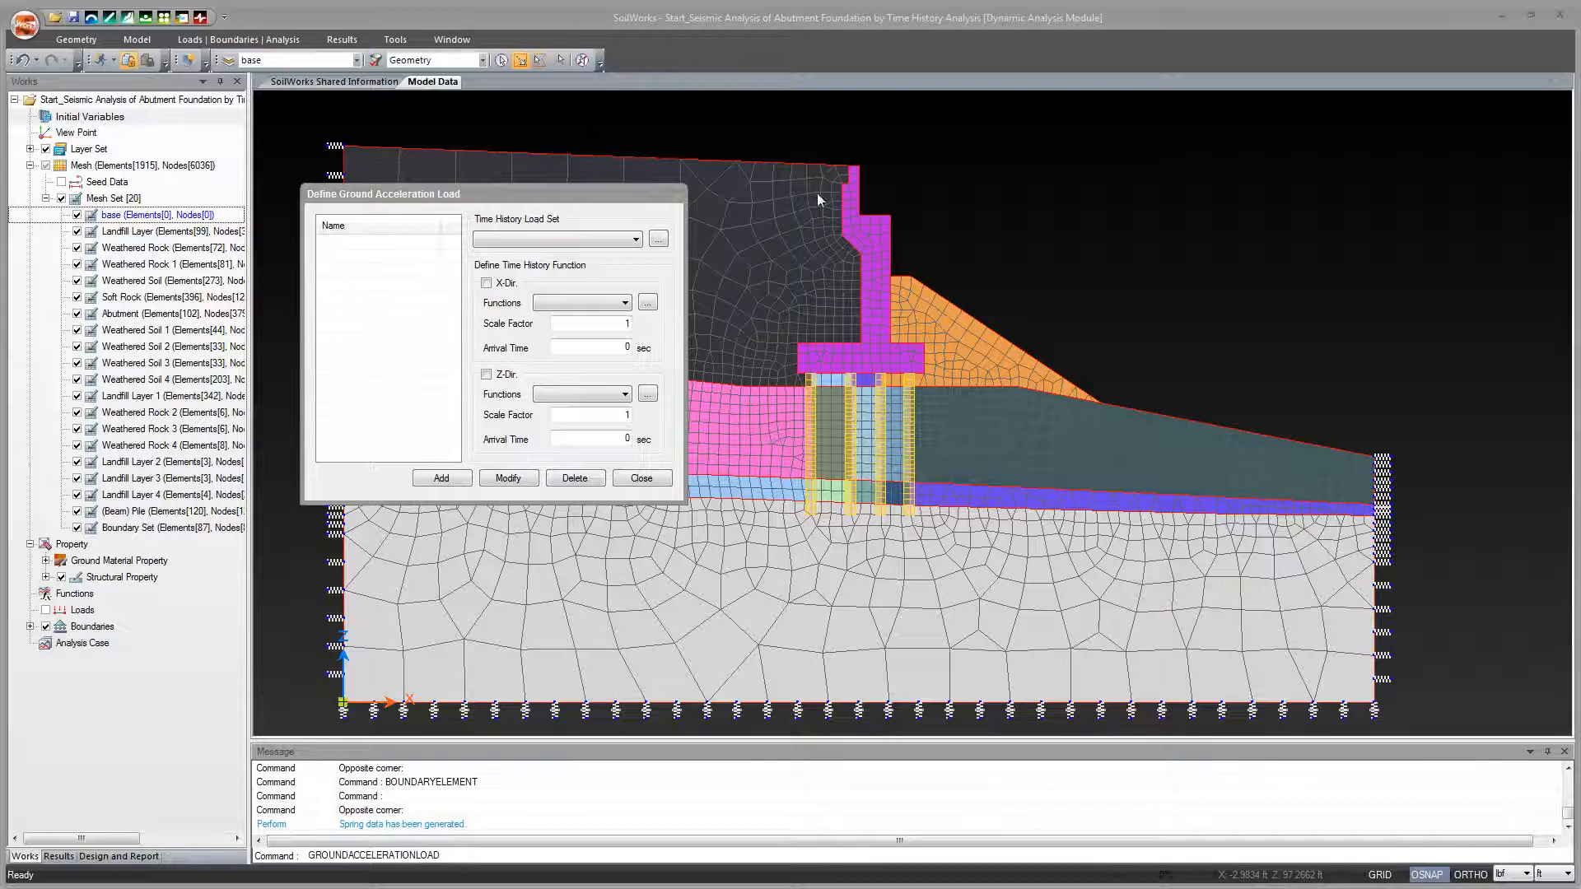
pyautogui.moveTo(616, 194); pyautogui.dragTo(962, 228)
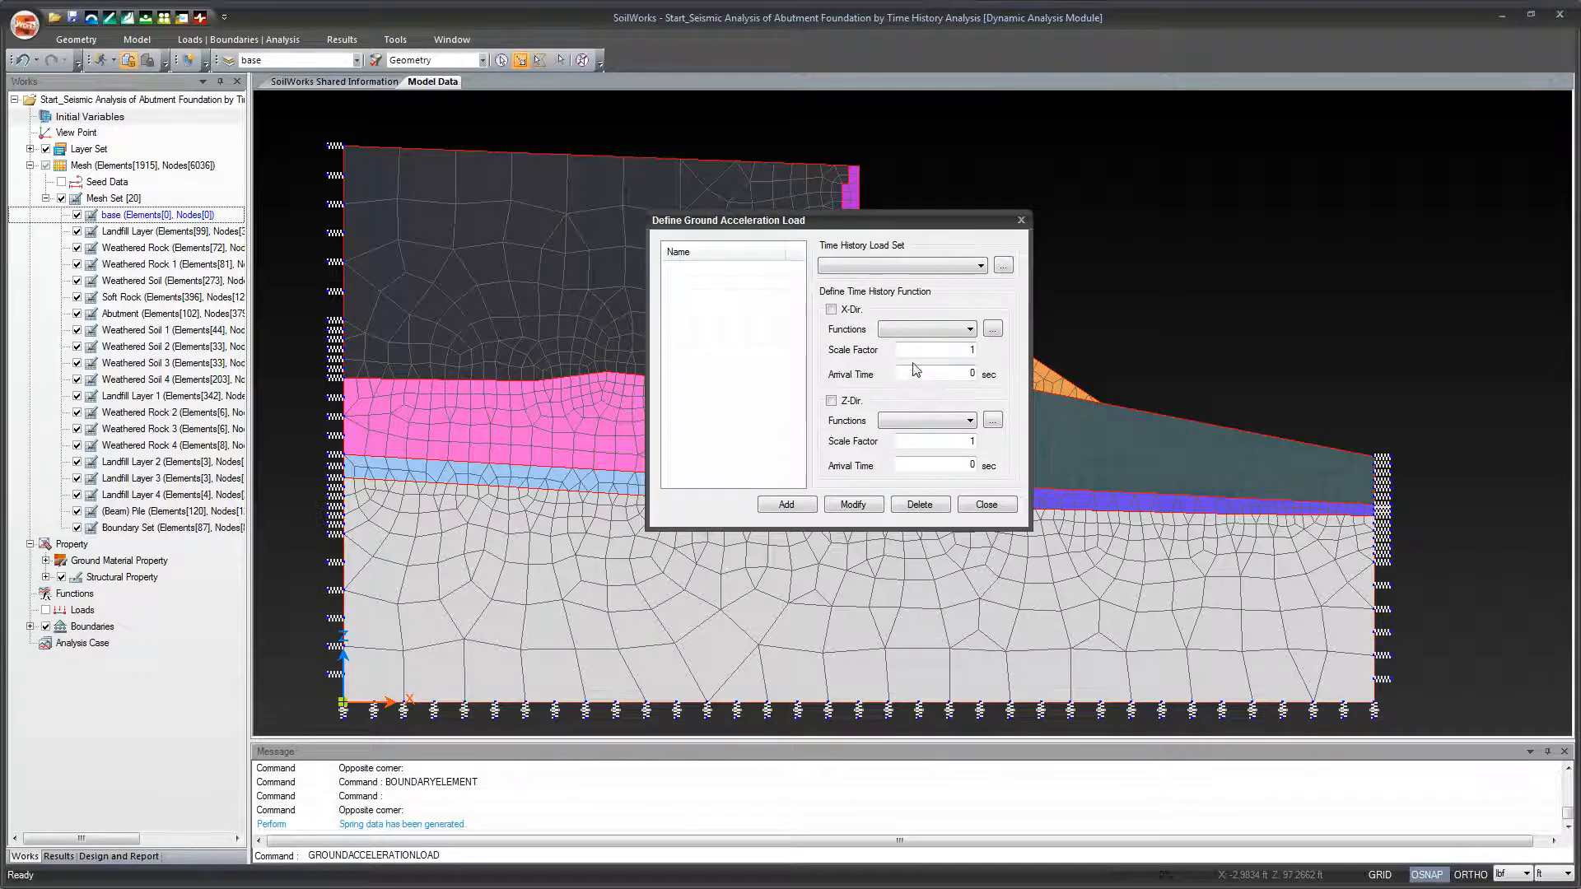
pyautogui.click(1003, 265)
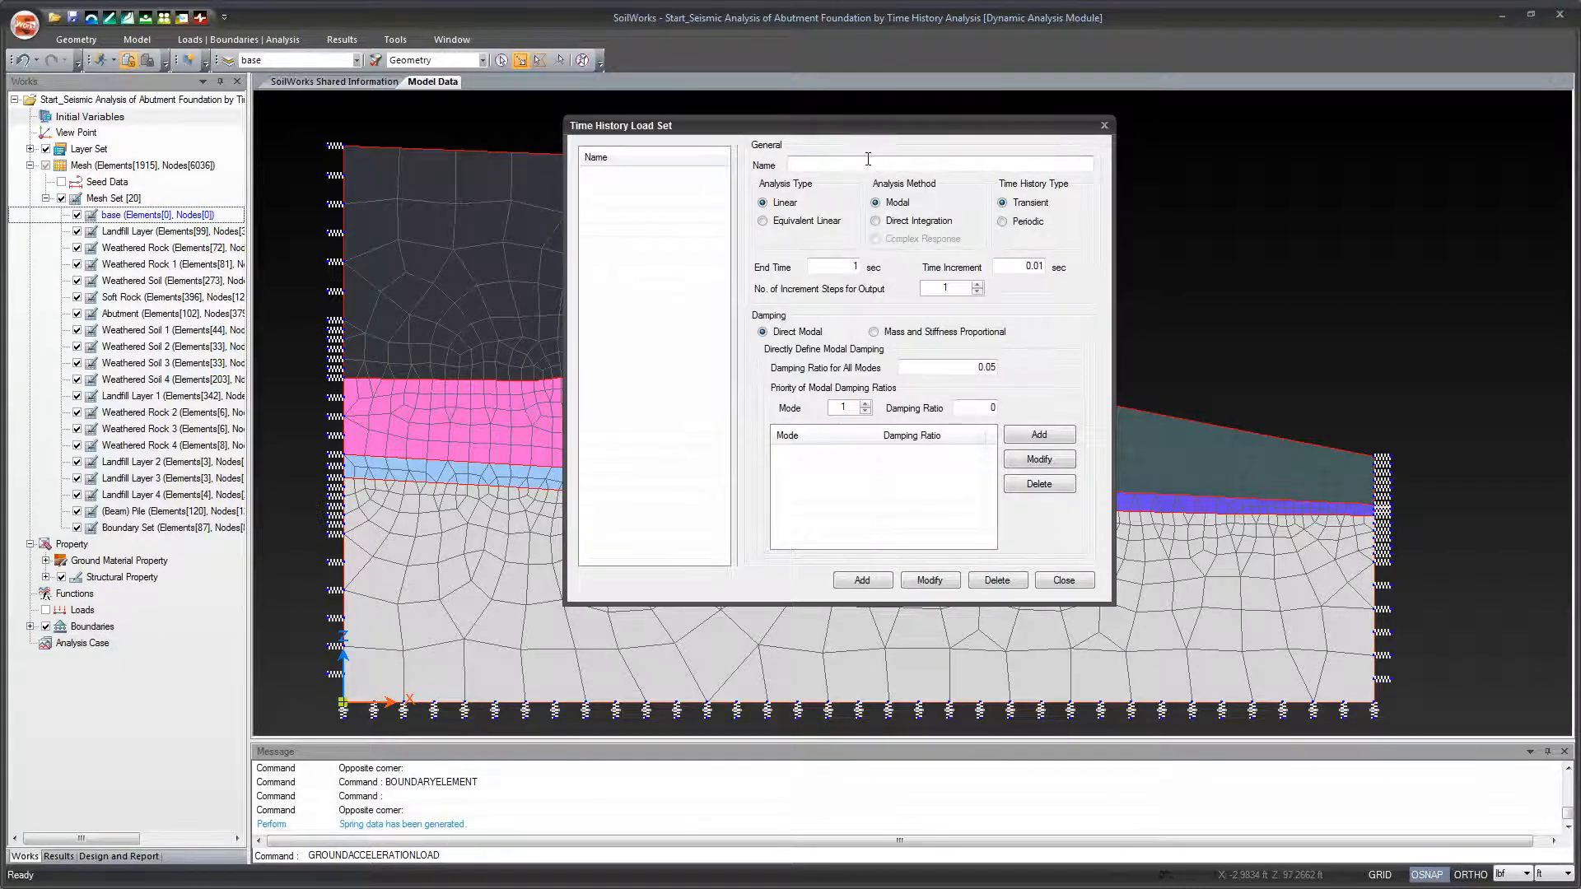
pyautogui.moveTo(858, 129); pyautogui.dragTo(827, 149)
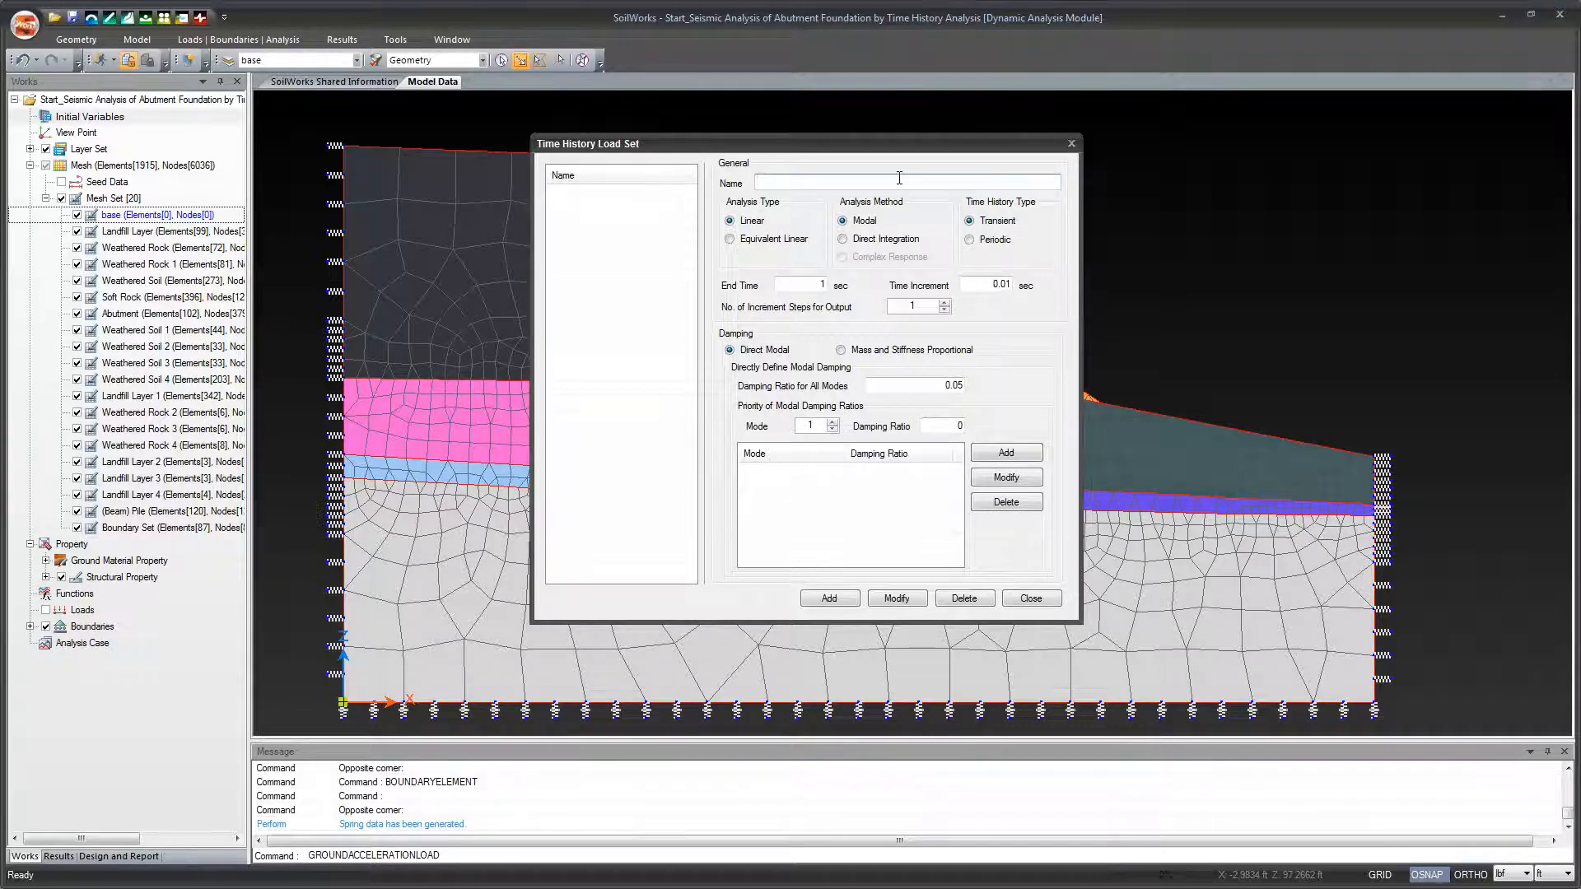
pyautogui.write('Long Perio')
pyautogui.write('d Wave')
# Set the Long Period Wave load set to Direct Integration with an end time of 20 sec.
pyautogui.click(857, 244)
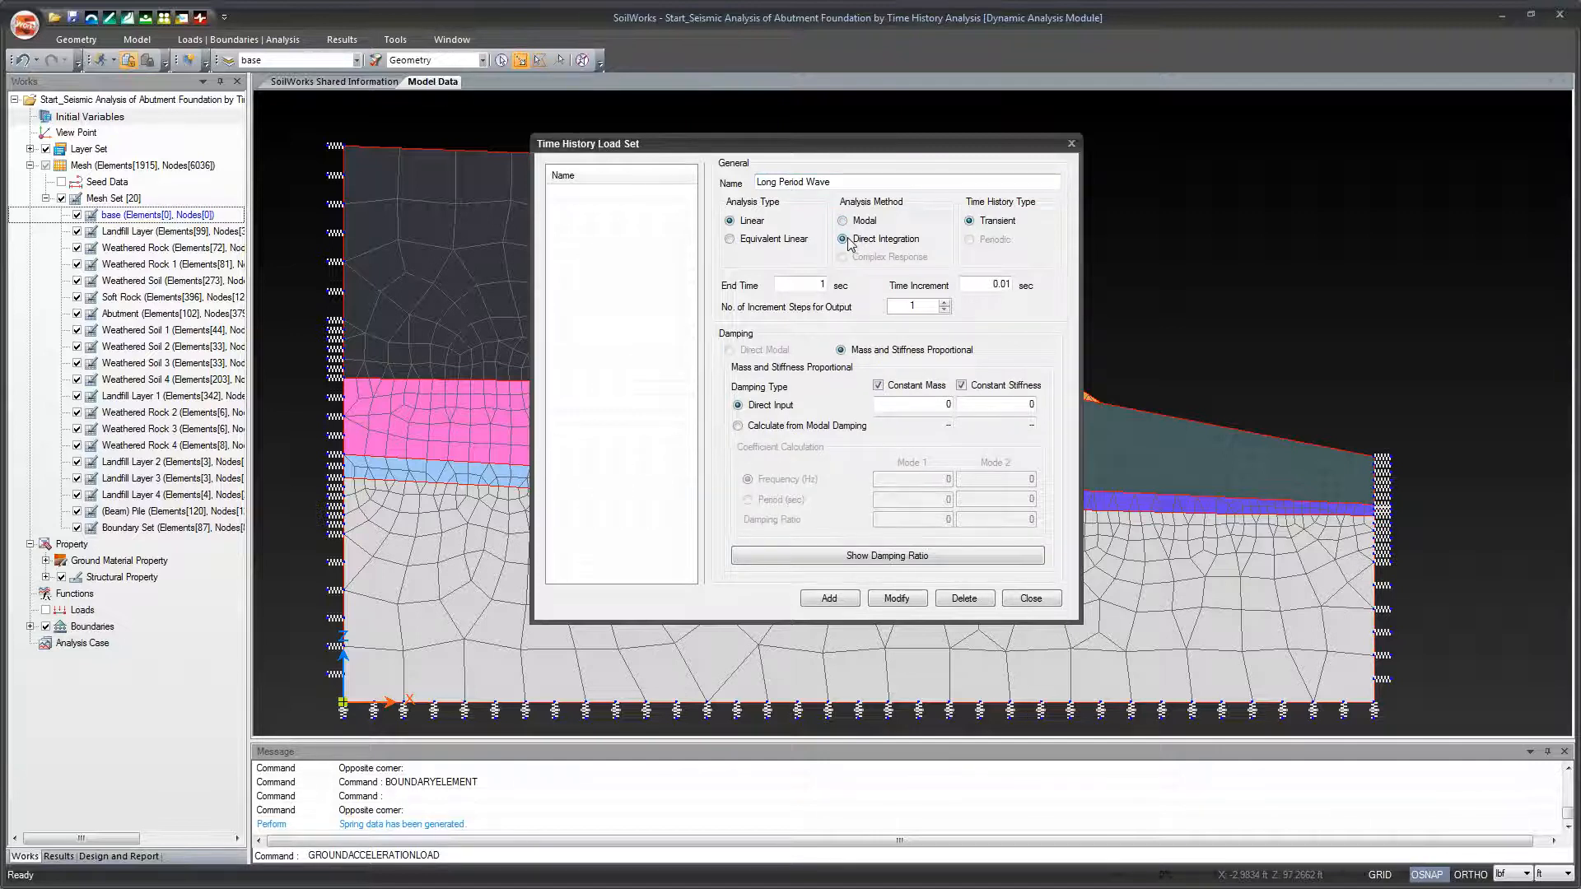
pyautogui.click(842, 222)
pyautogui.click(844, 239)
pyautogui.doubleClick(822, 284)
pyautogui.write('20')
# Calculate the damping from modal damping, with frequencies of 1.7897 Hz for mode 1 and 5.3424 Hz for mode 2.
pyautogui.click(748, 427)
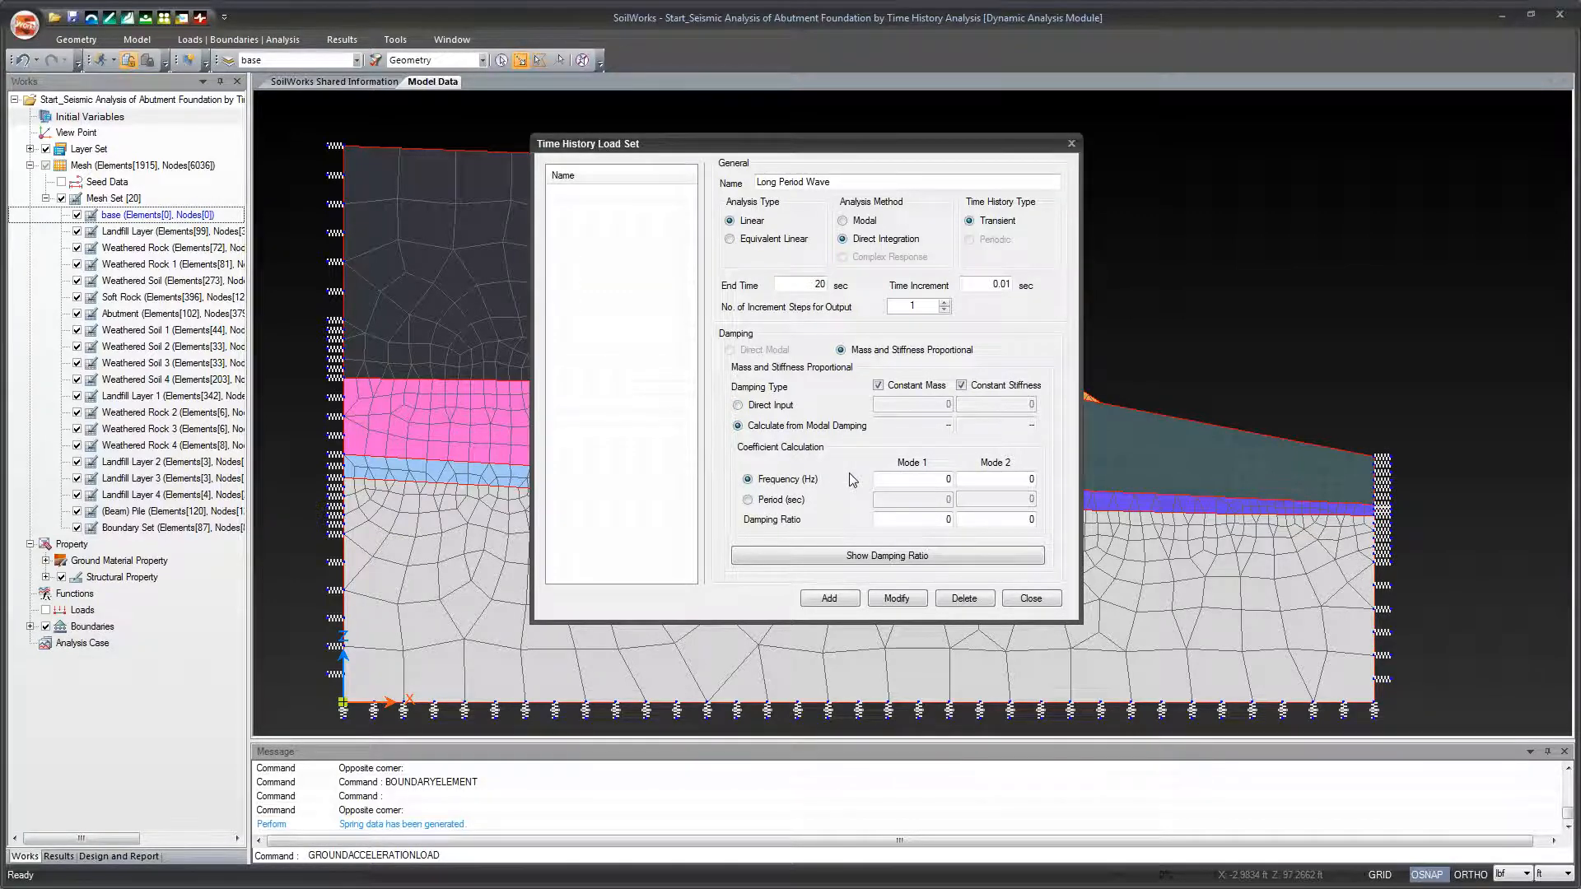
pyautogui.doubleClick(930, 482)
pyautogui.write('1.7897')
pyautogui.doubleClick(1034, 479)
pyautogui.press('BackSpace')
pyautogui.write('5.3424')
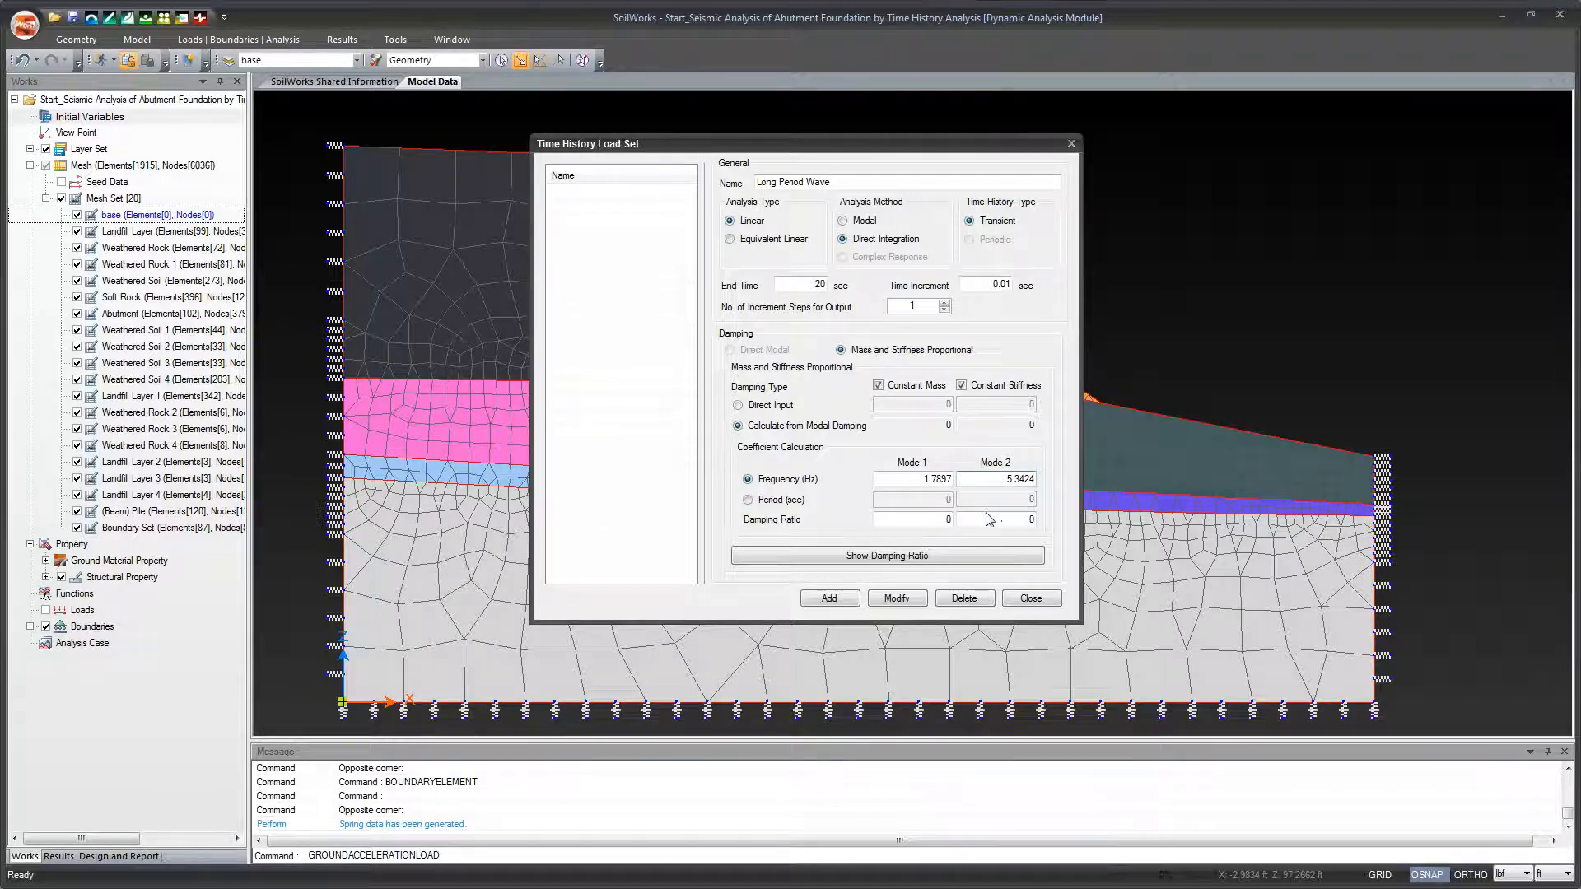
# Set the damping ratio to 0.05 for both modes and add the Long Period Wave load set.
pyautogui.press('Tab')
pyautogui.write('0.05')
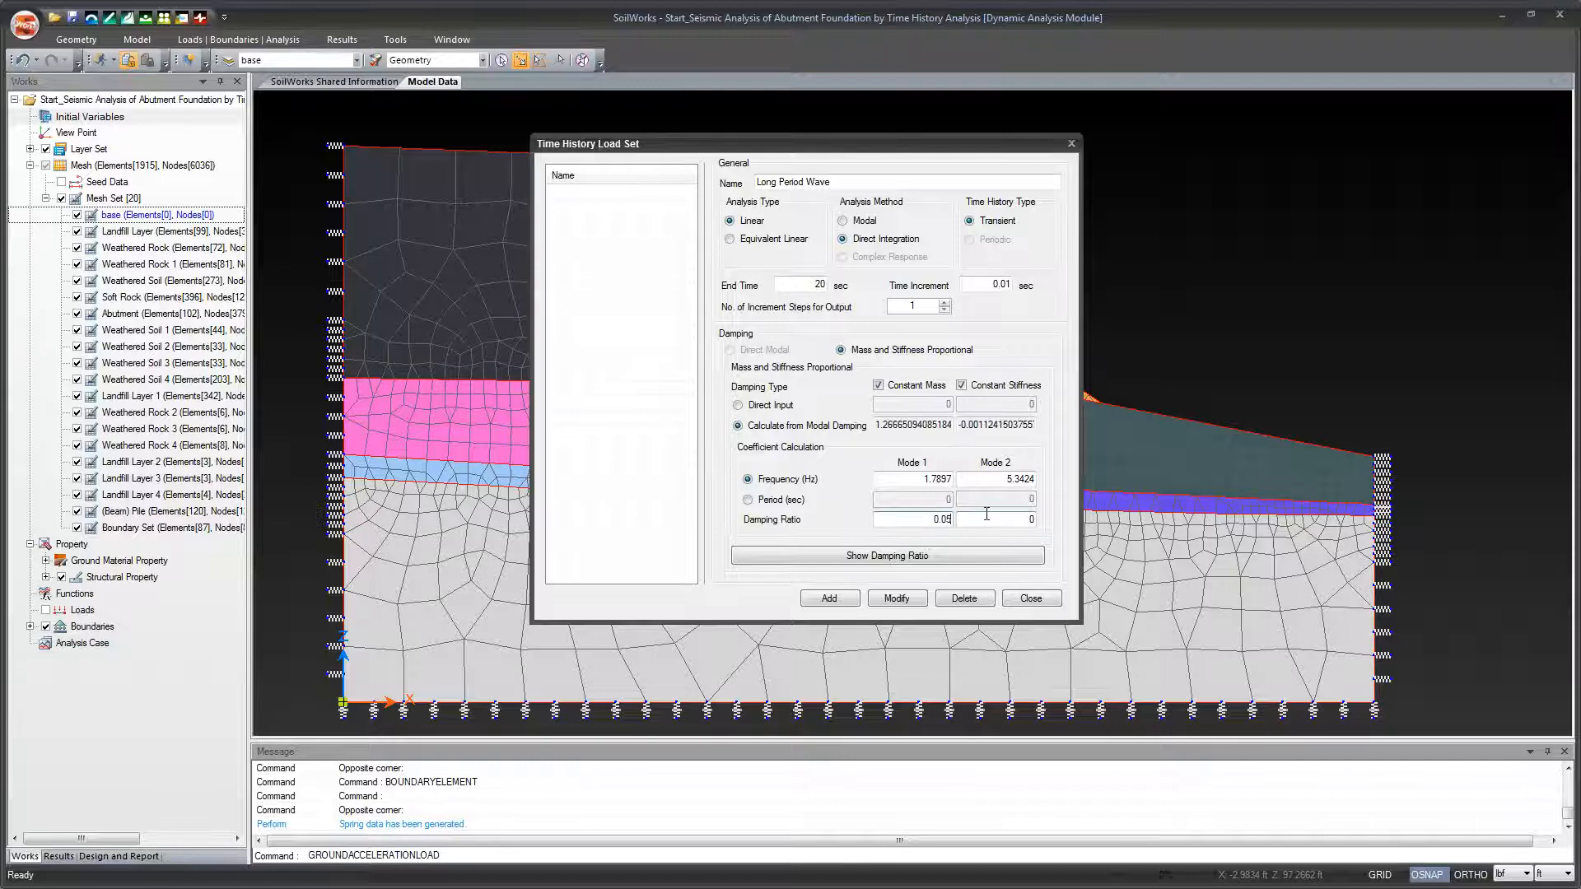
pyautogui.press('Tab')
pyautogui.write('0.05')
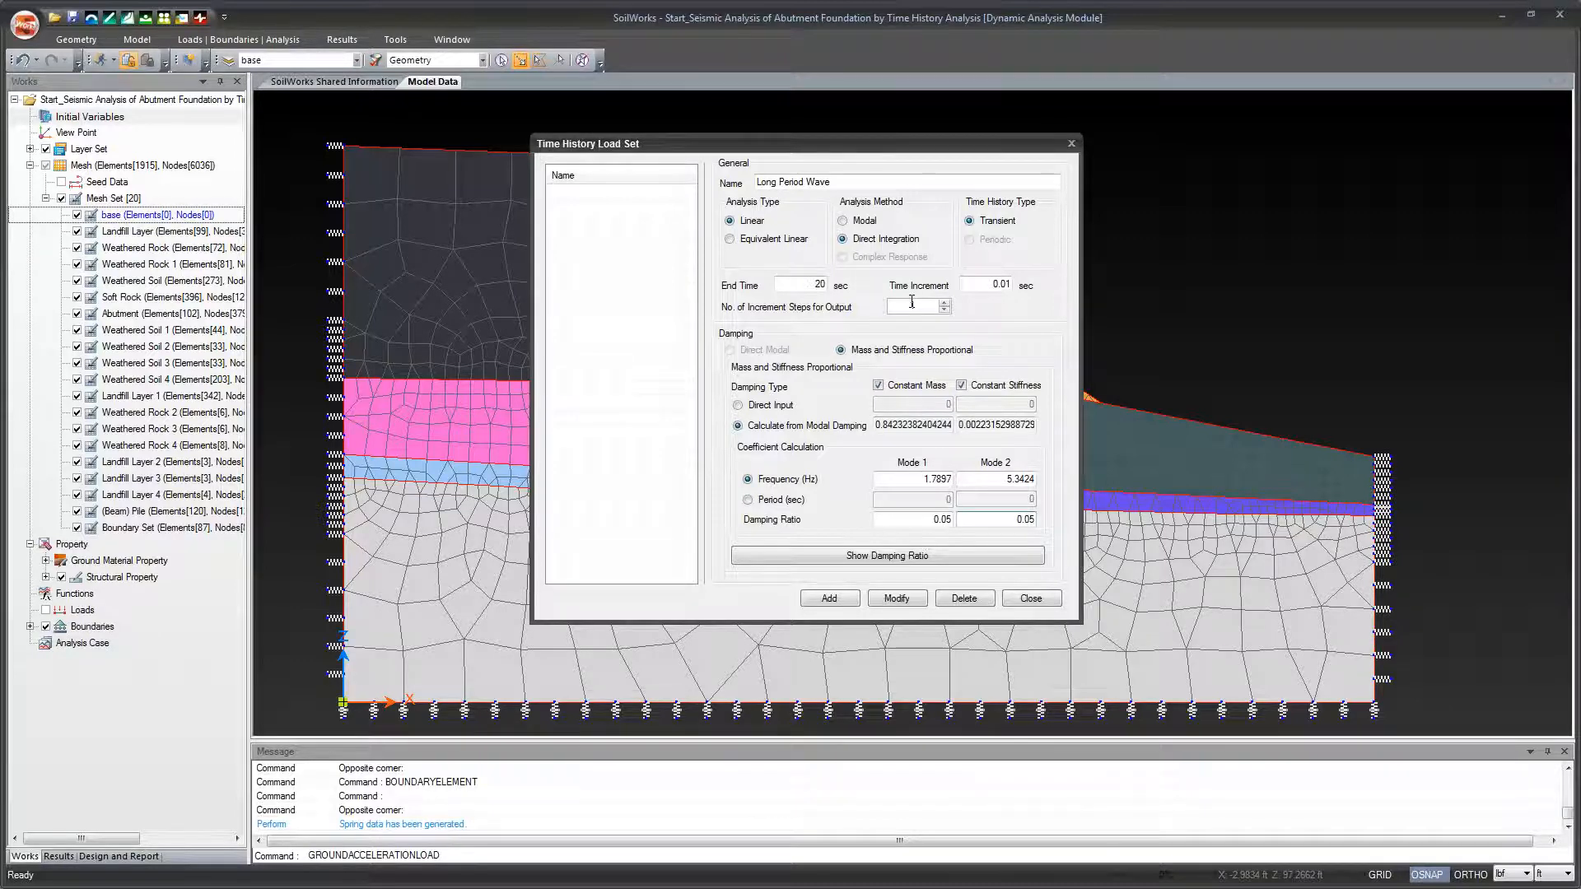
pyautogui.click(829, 598)
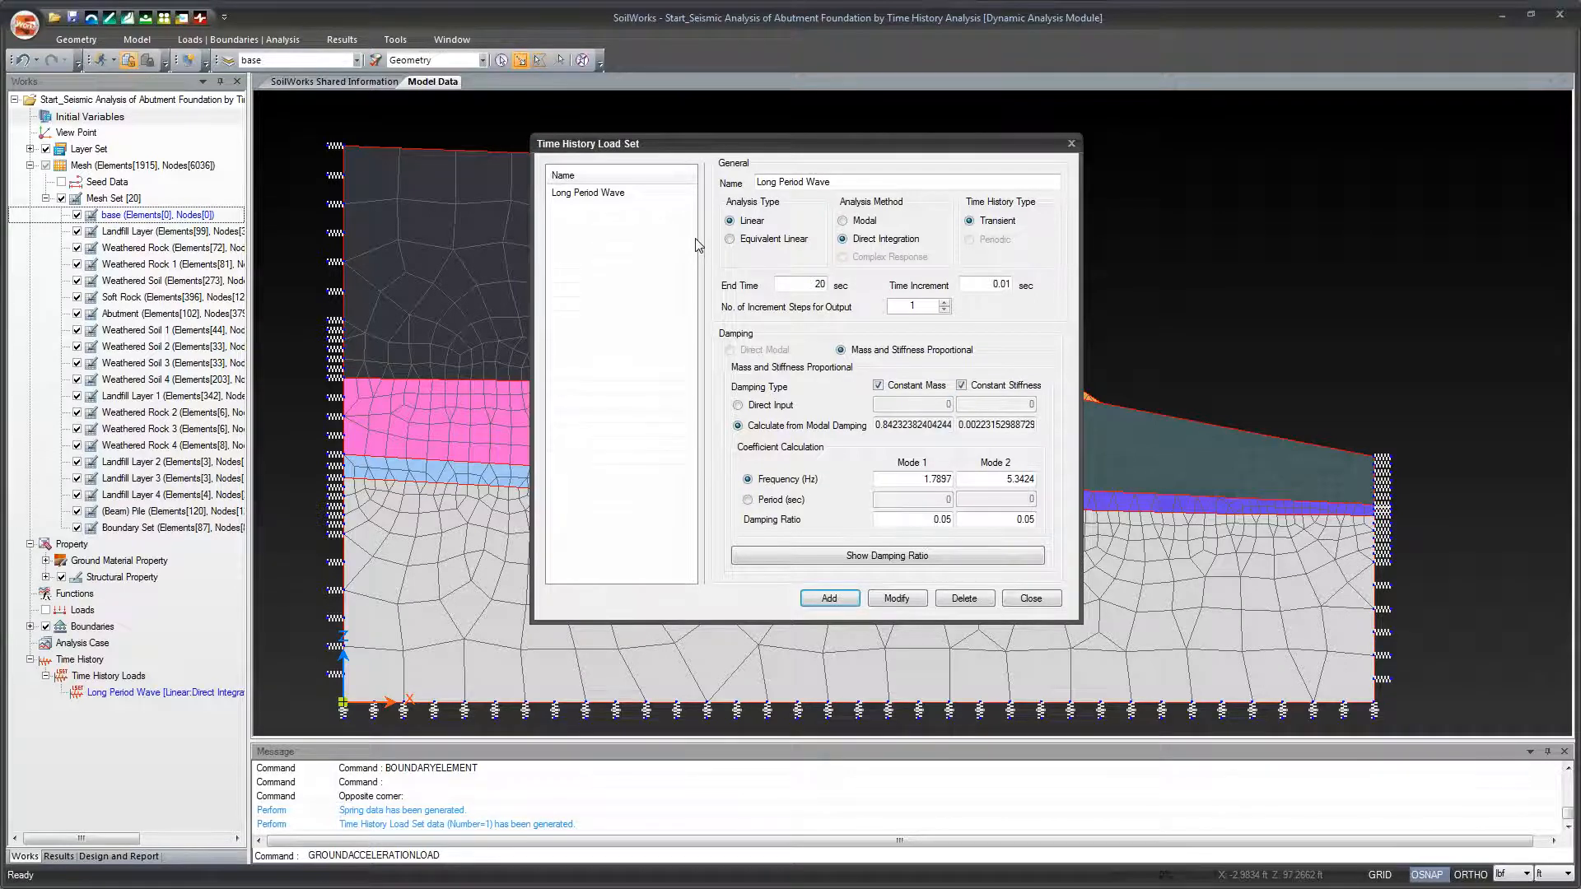
# Add a second load set named Short Period Wave with the same settings, compare both sets and close the load set definition.
pyautogui.doubleClick(768, 182)
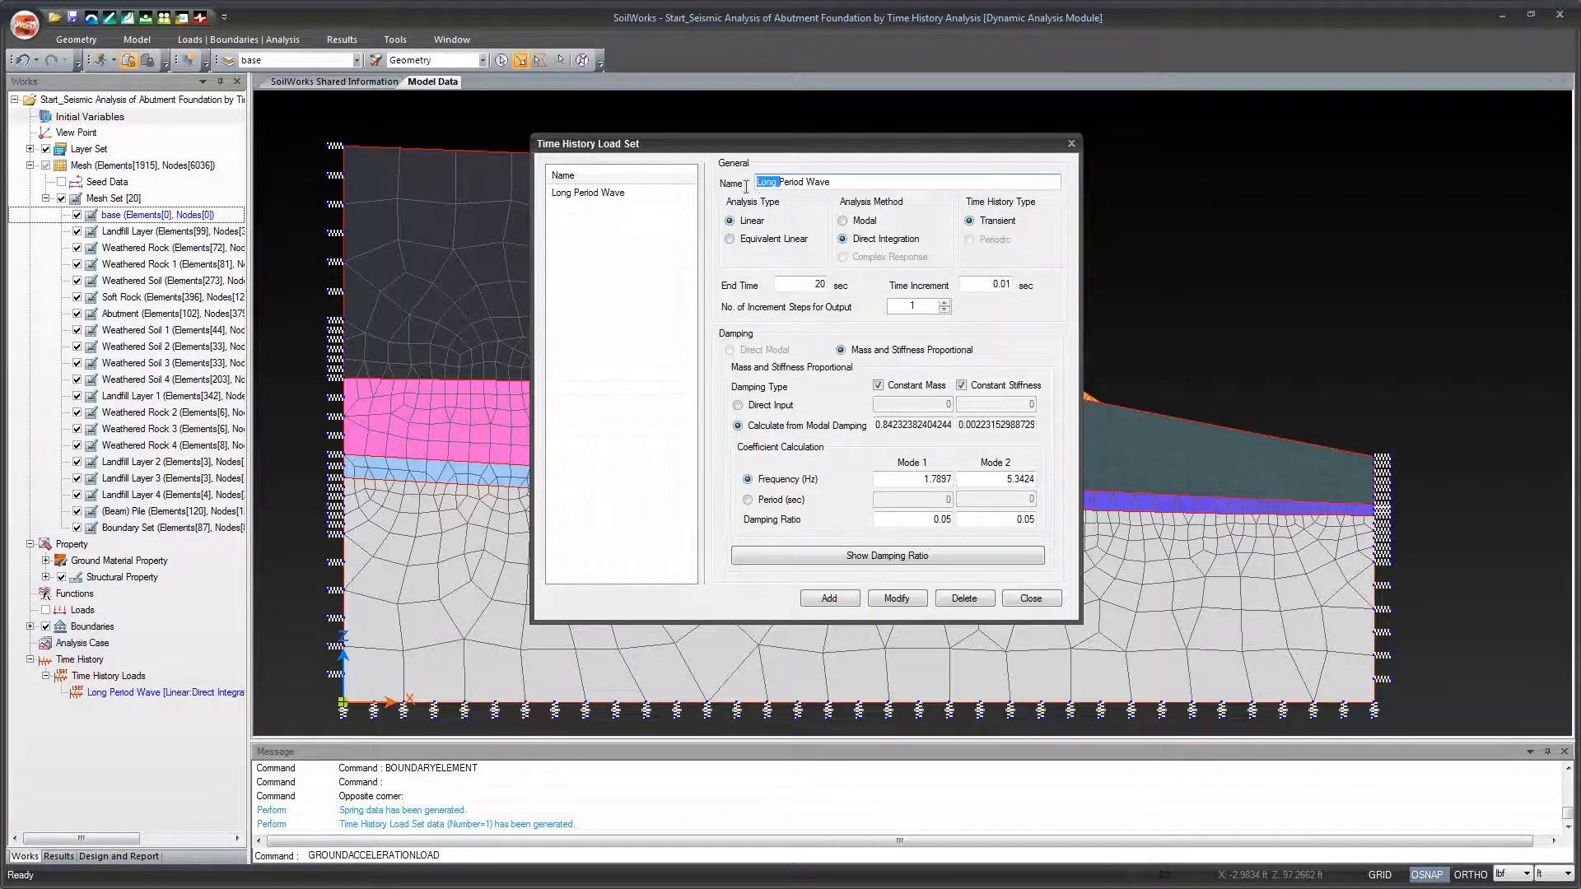
pyautogui.write('S')
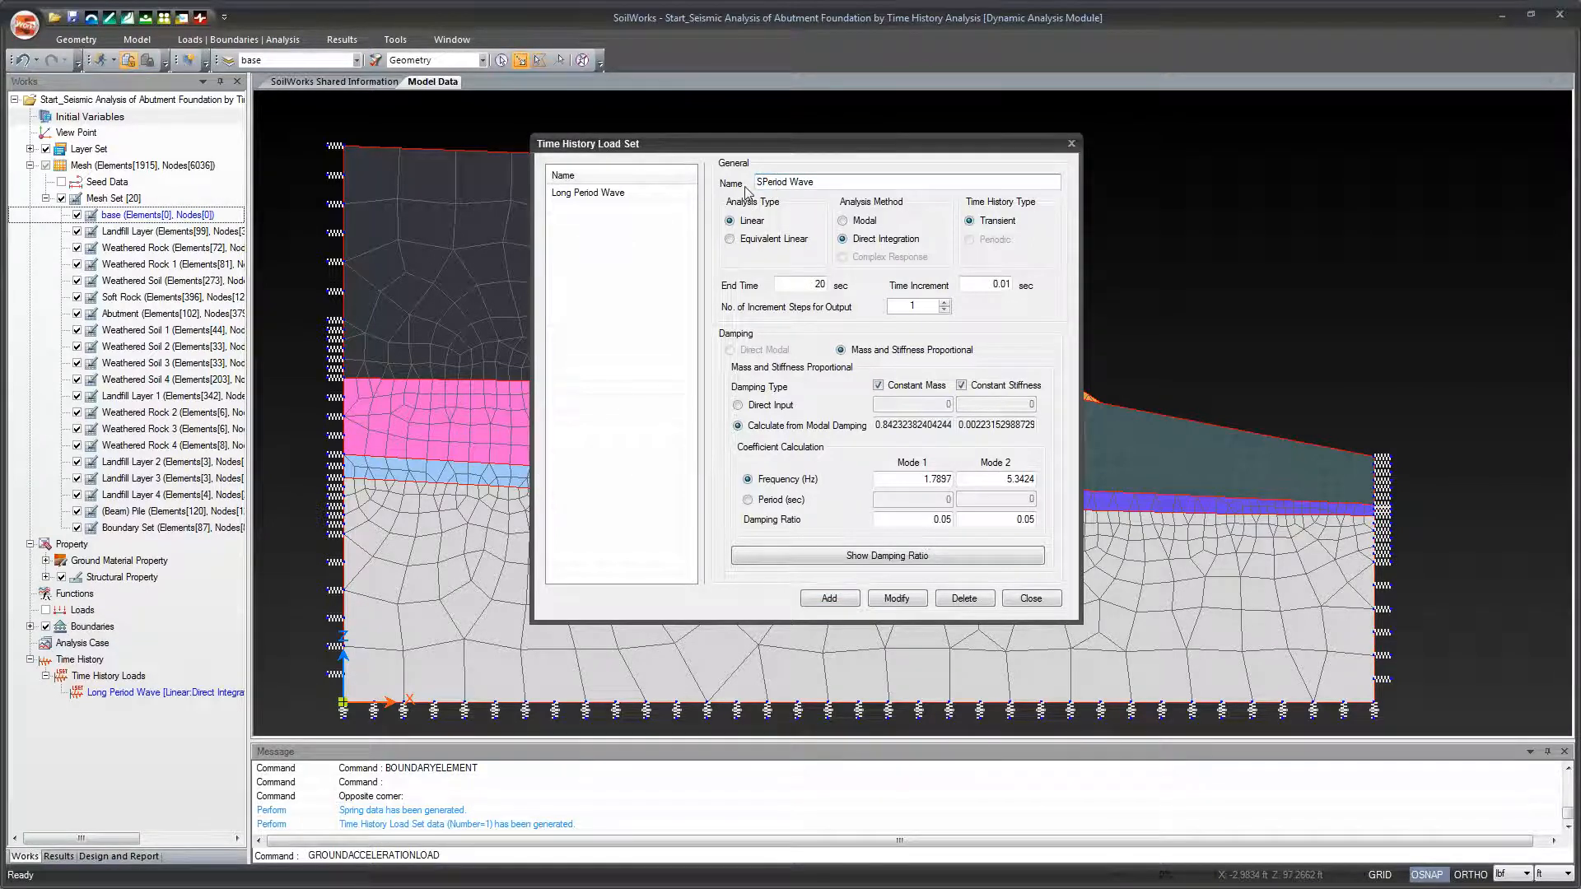
pyautogui.write('hort')
pyautogui.click(841, 598)
pyautogui.click(610, 194)
pyautogui.click(610, 207)
pyautogui.click(605, 196)
pyautogui.click(615, 209)
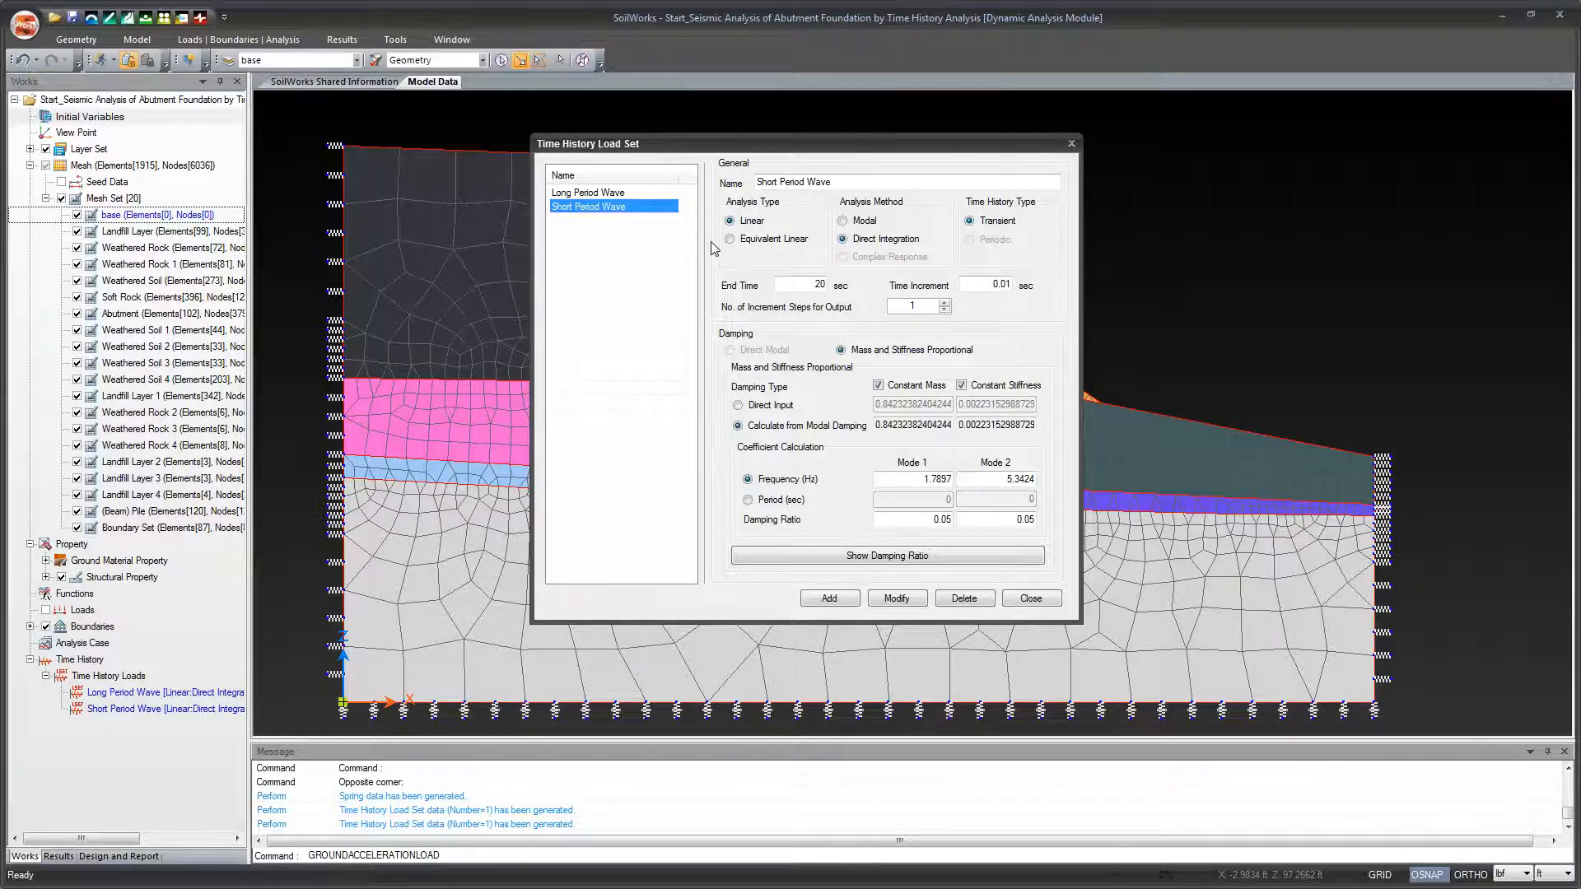
pyautogui.click(1031, 599)
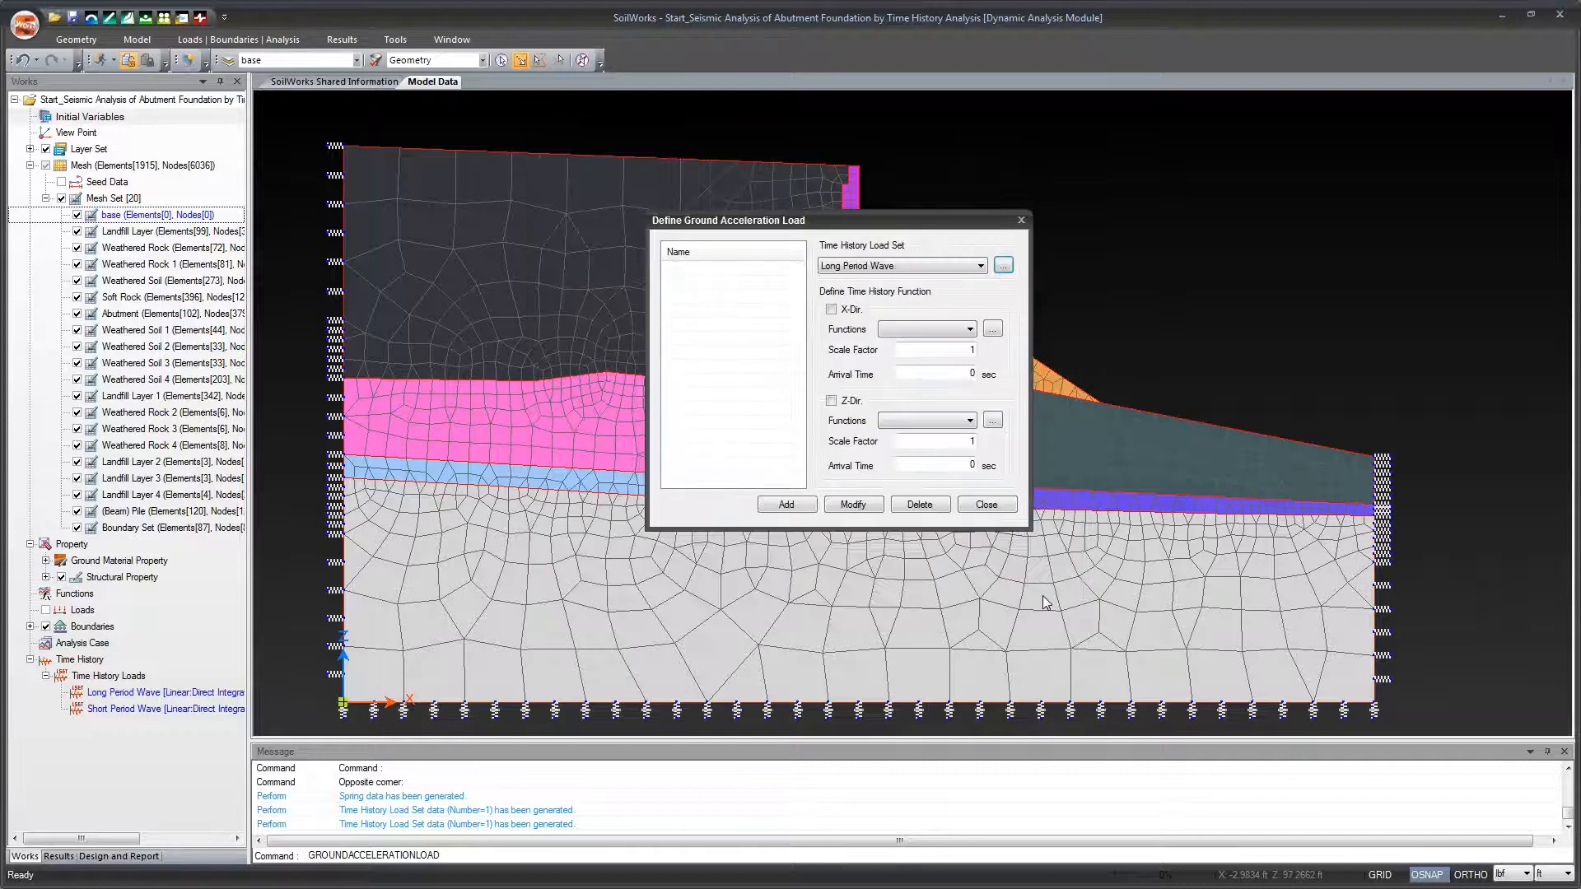
# Choose the Long Period Wave load set for the ground acceleration and enable its X-direction, checking the available functions.
pyautogui.click(975, 267)
pyautogui.click(972, 280)
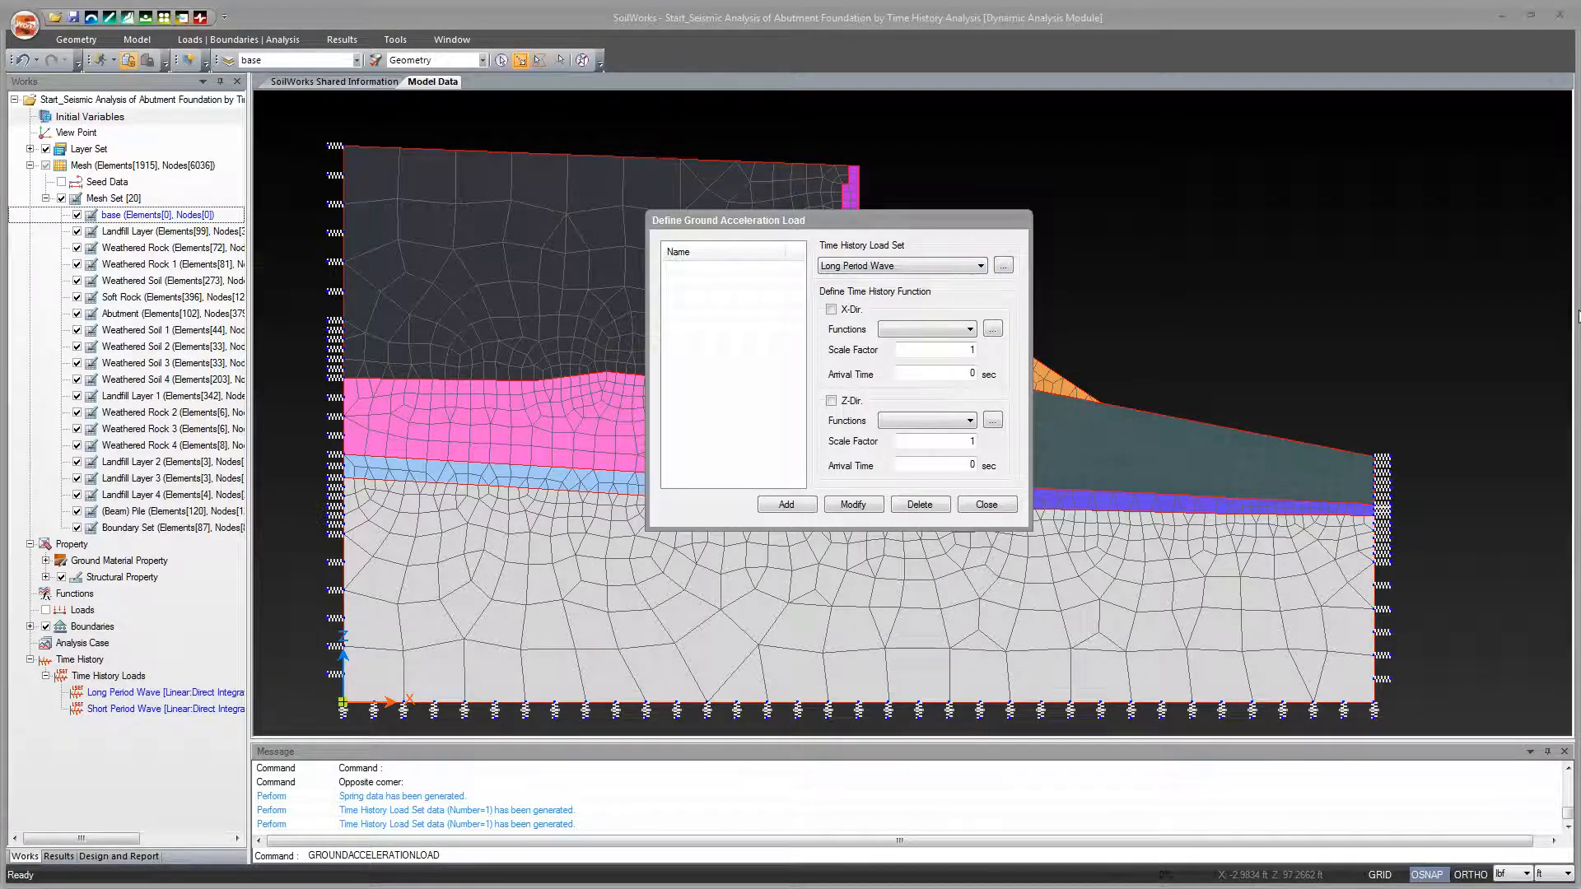
pyautogui.click(831, 309)
pyautogui.click(969, 330)
pyautogui.click(970, 330)
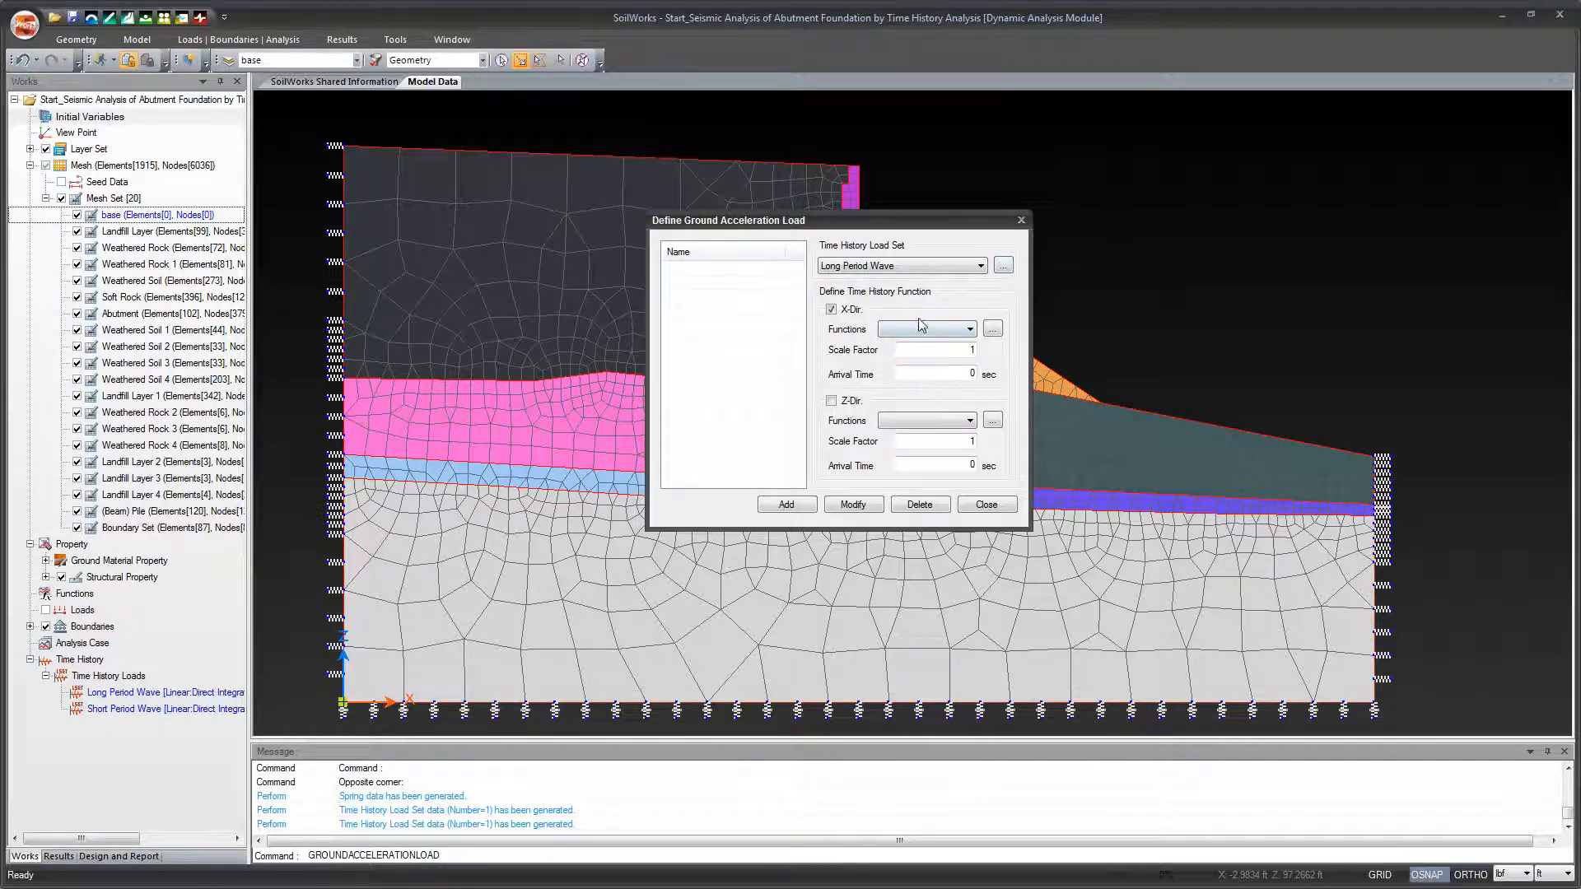
pyautogui.click(971, 330)
pyautogui.click(971, 329)
# Start a new X-direction time history function and generate its earthquake acceleration from the database record 1968; Tokachi: Hachinohe.
pyautogui.click(994, 329)
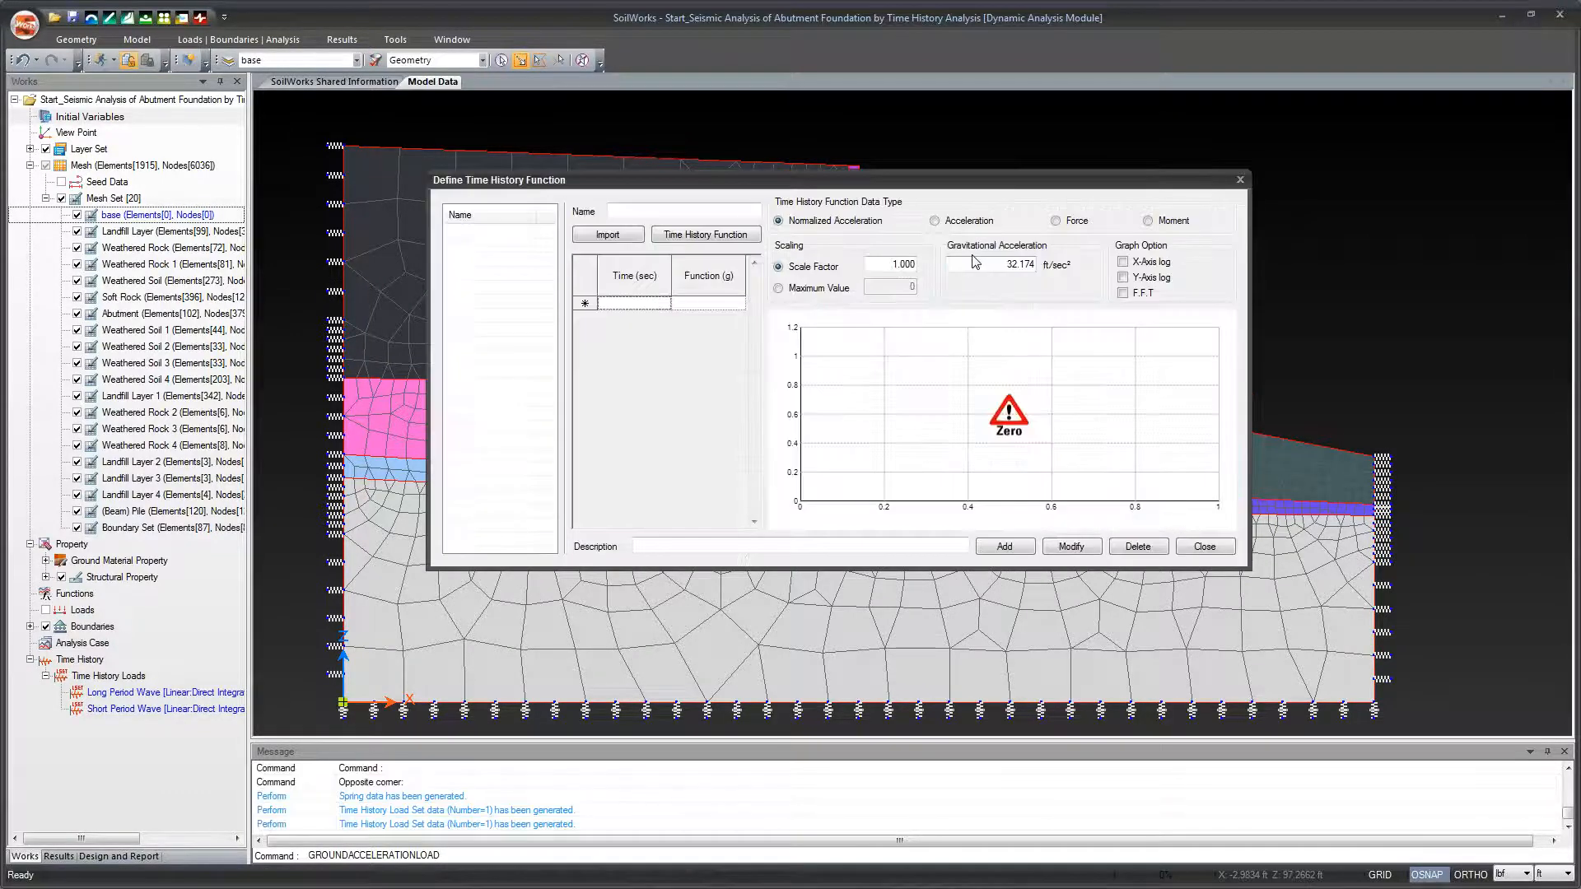
pyautogui.moveTo(910, 187); pyautogui.dragTo(909, 220)
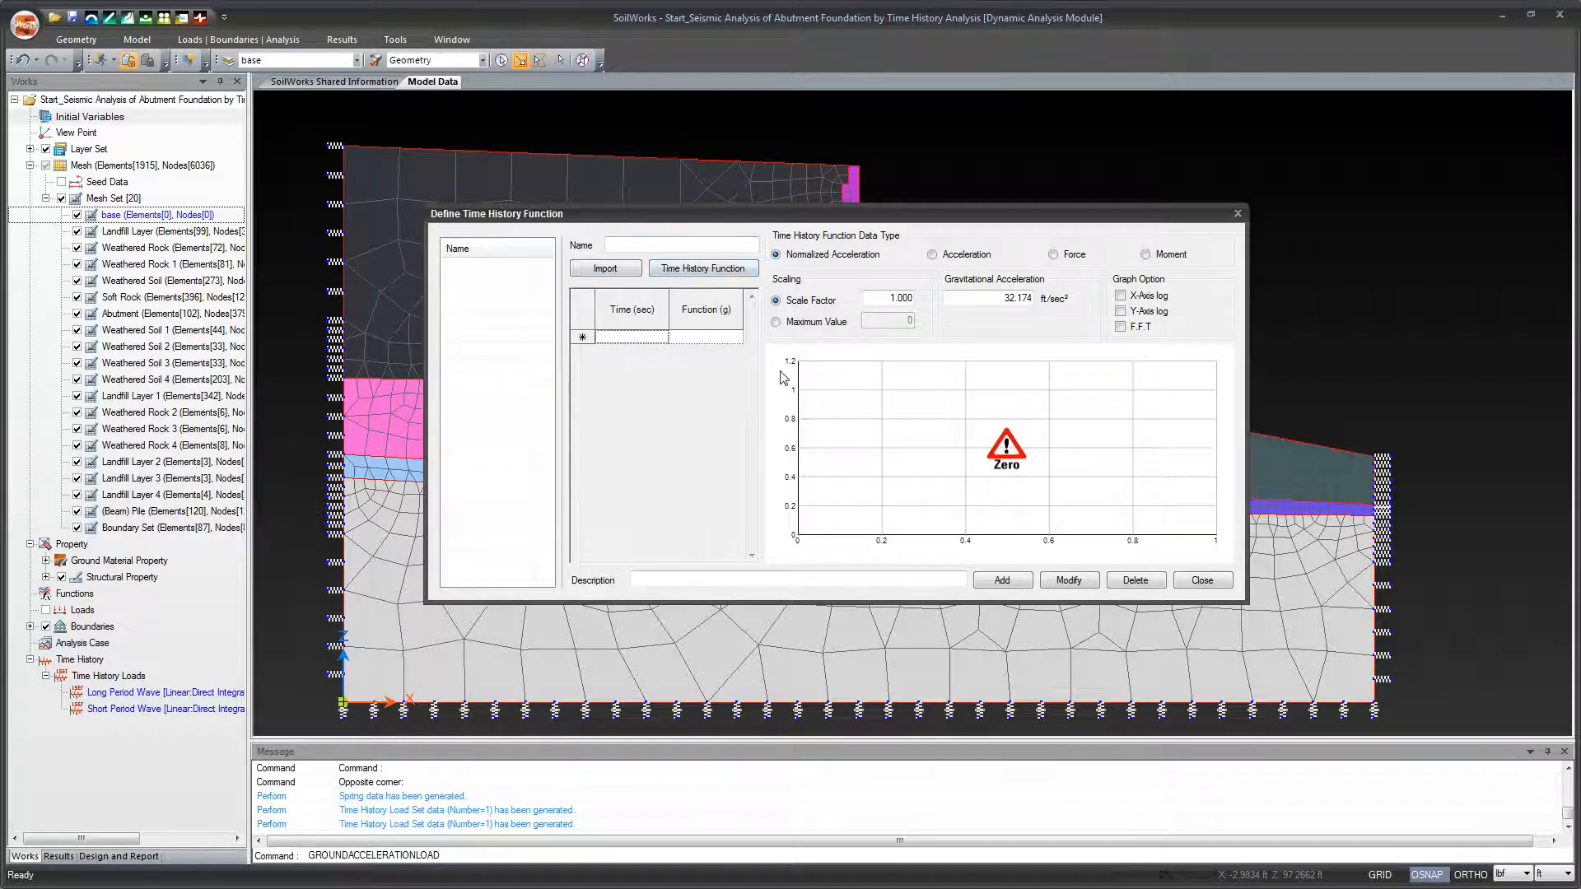
pyautogui.click(666, 337)
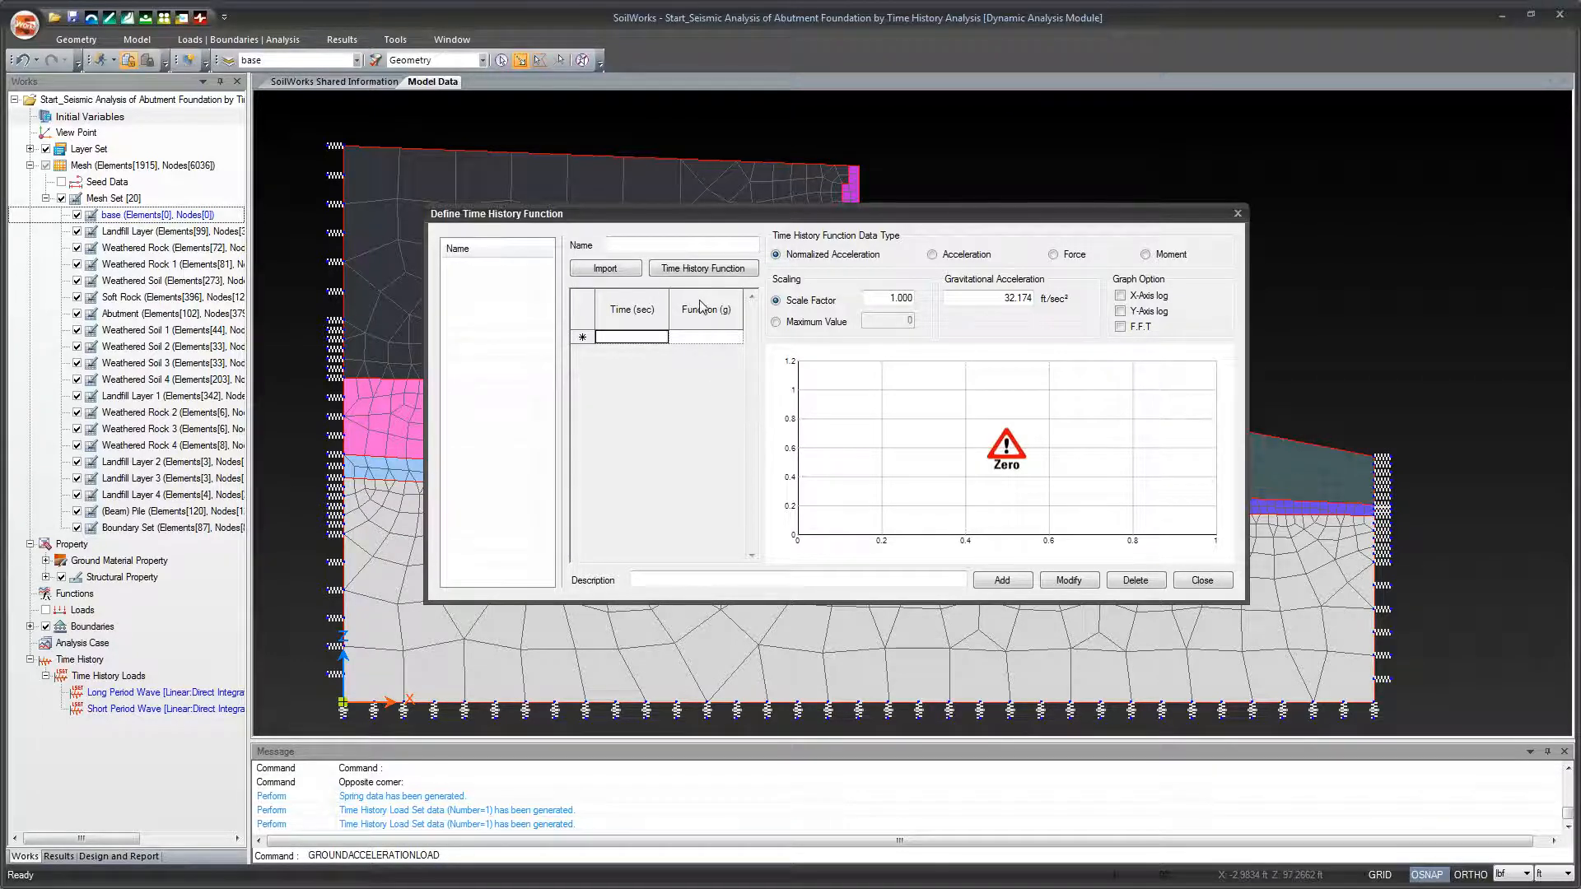
pyautogui.click(710, 268)
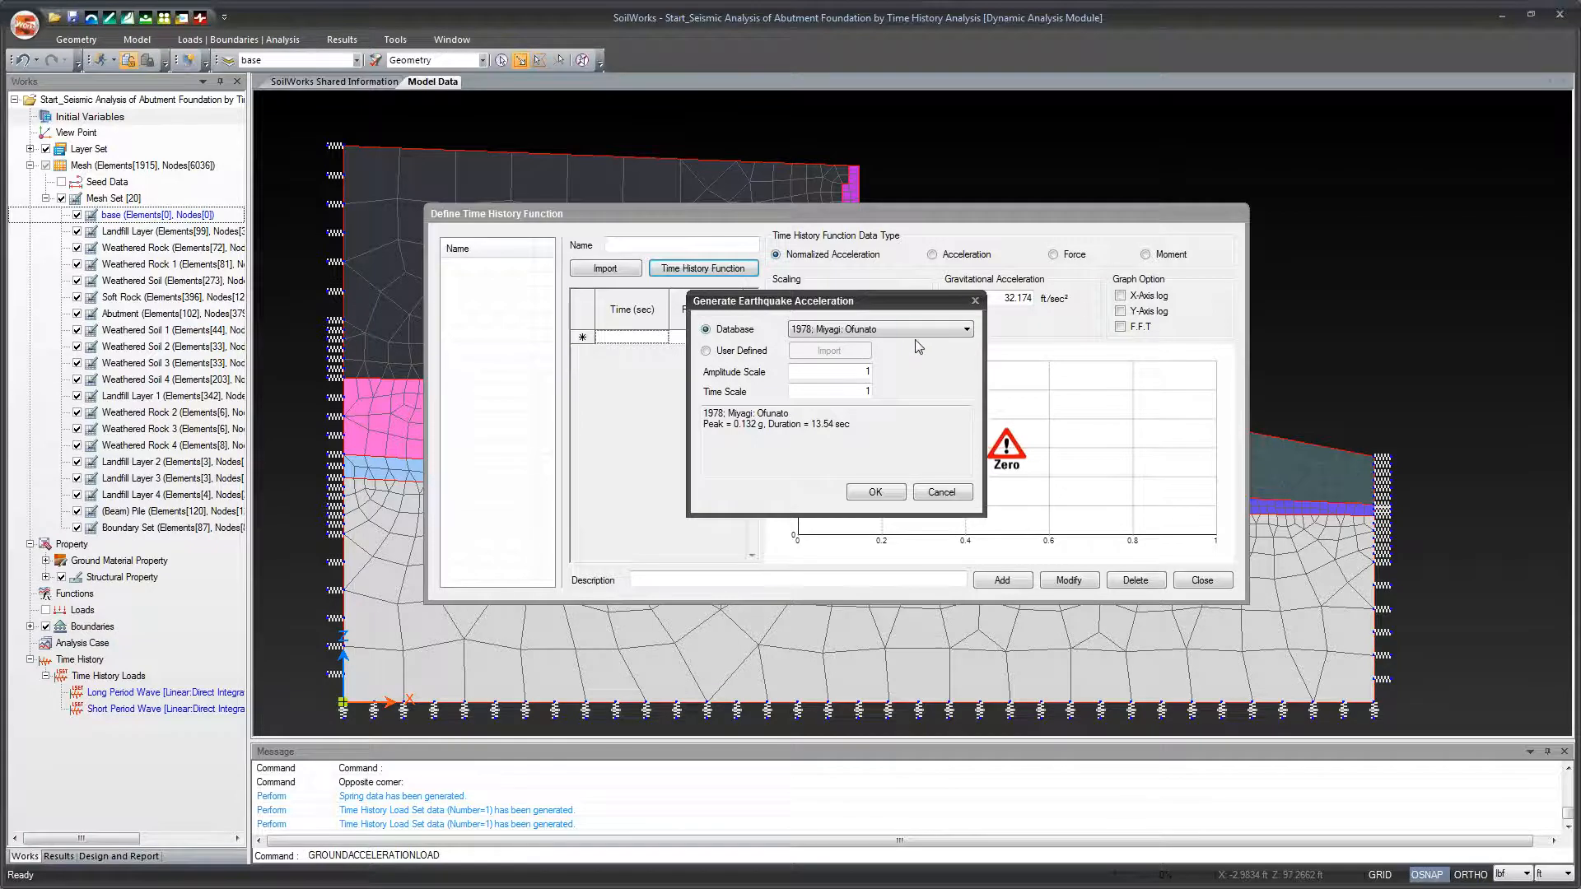
pyautogui.click(967, 330)
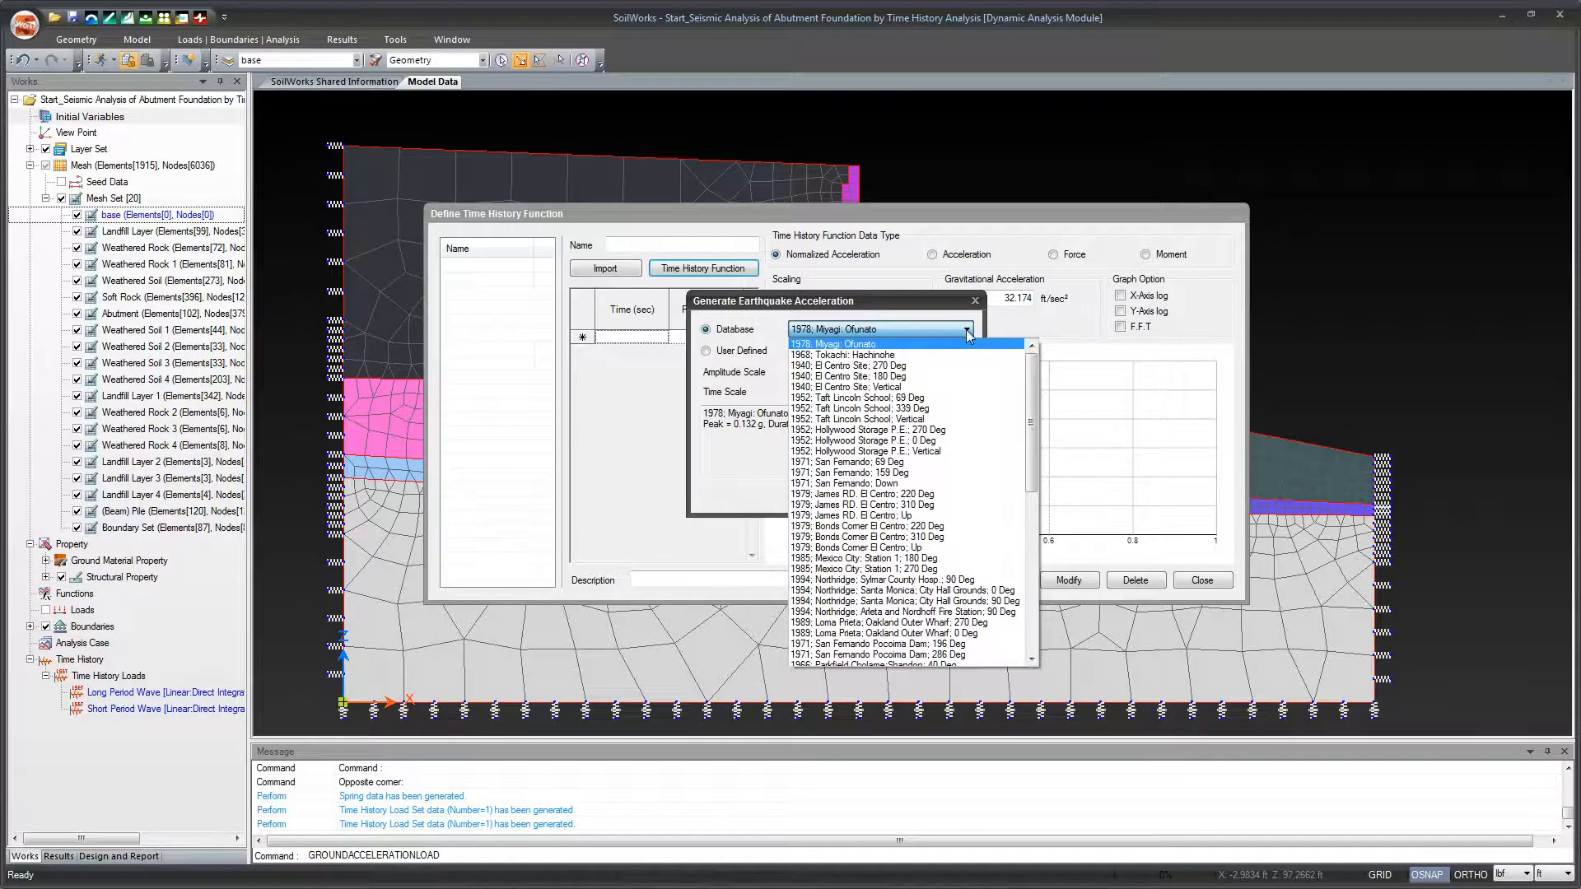
pyautogui.click(1035, 413)
pyautogui.click(959, 329)
pyautogui.moveTo(1033, 377)
pyautogui.mouseDown()
pyautogui.moveTo(1031, 524)
pyautogui.moveTo(1009, 424)
pyautogui.moveTo(1026, 366)
pyautogui.mouseUp()
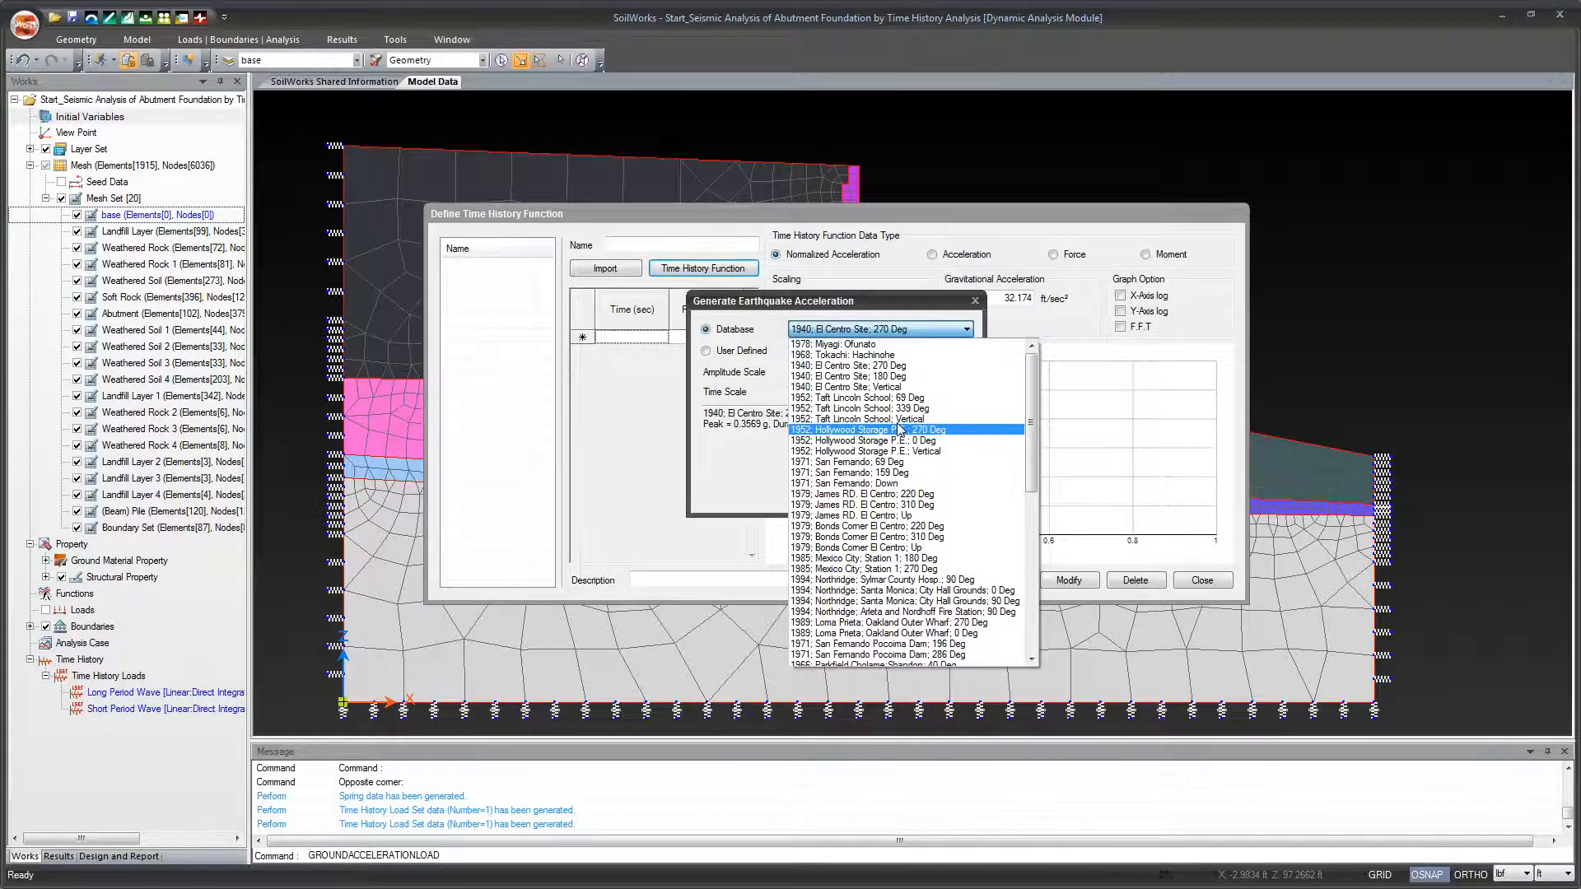
pyautogui.click(859, 356)
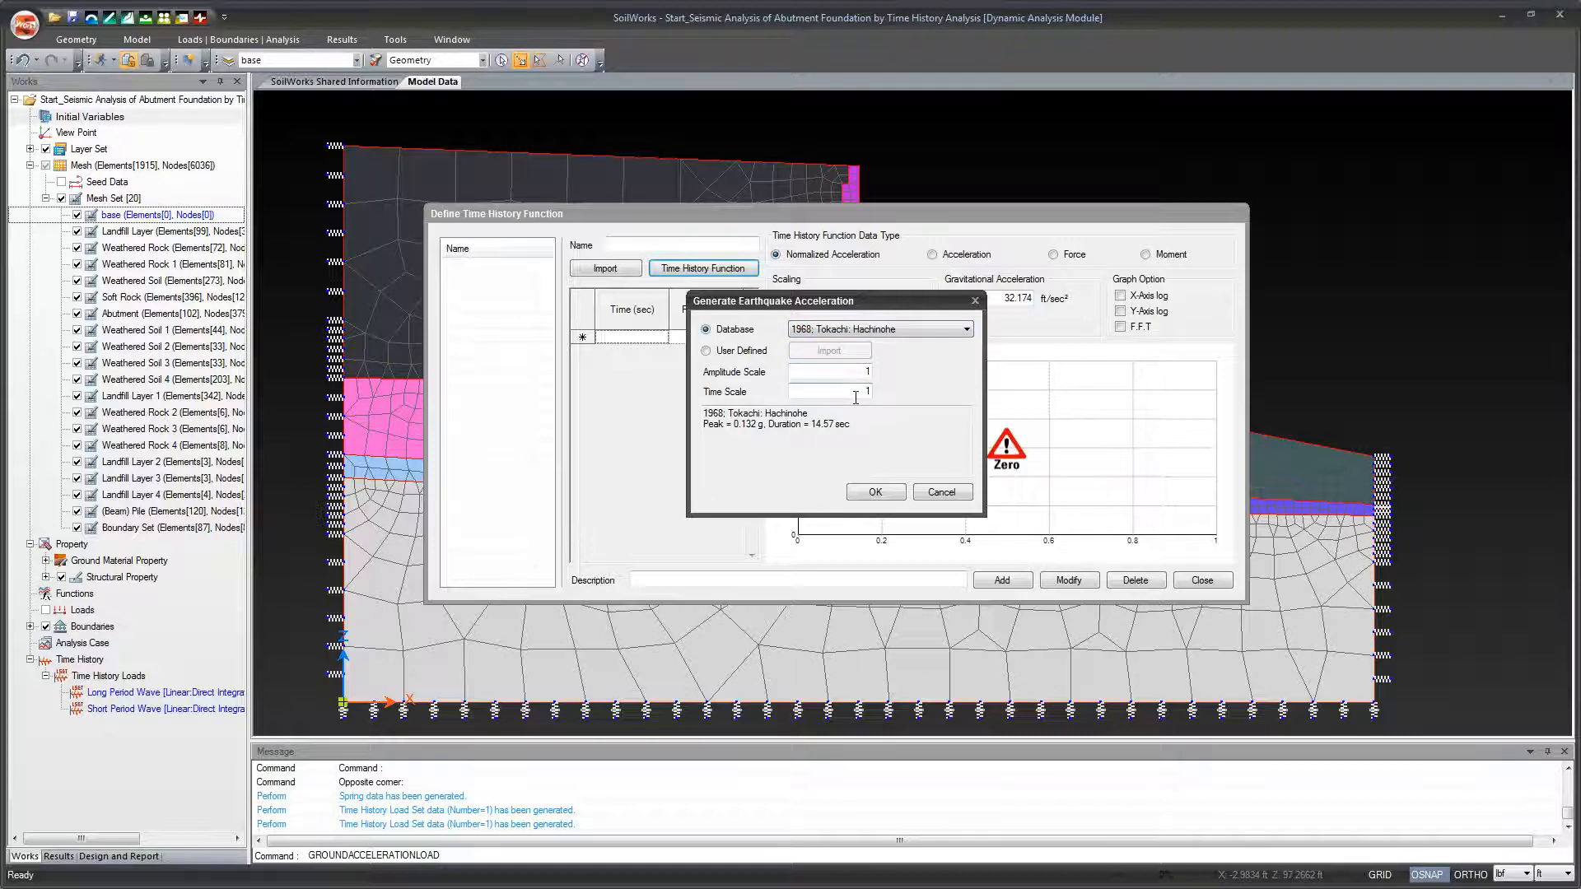
pyautogui.click(888, 492)
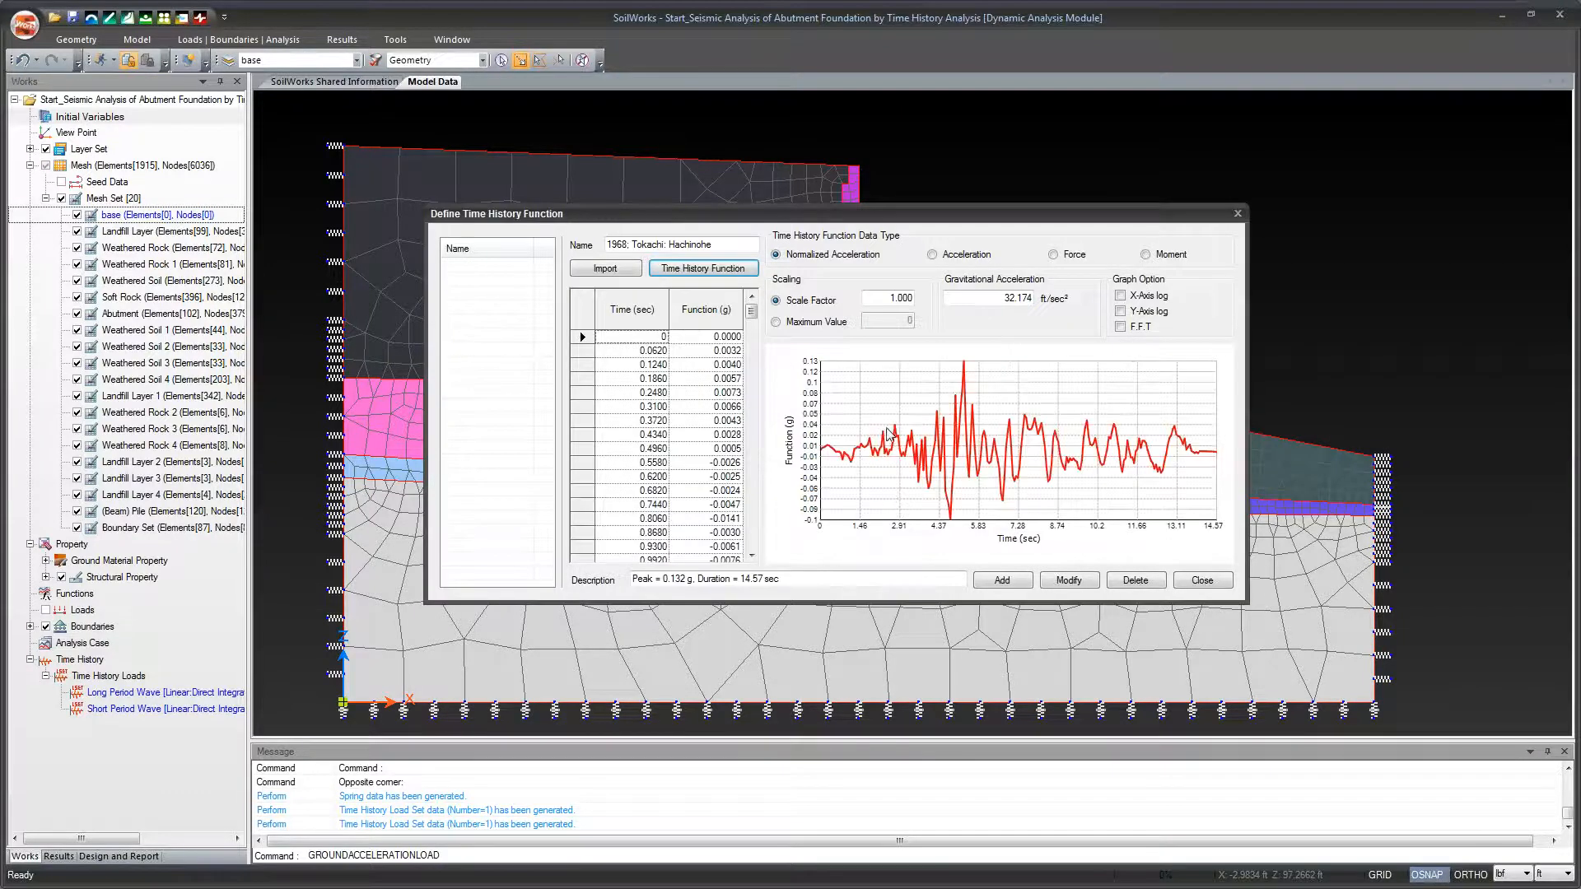
# Check the acceleration table of the Tokachi: Hachinohe record and add it as a time history function.
pyautogui.moveTo(751, 311); pyautogui.dragTo(752, 392)
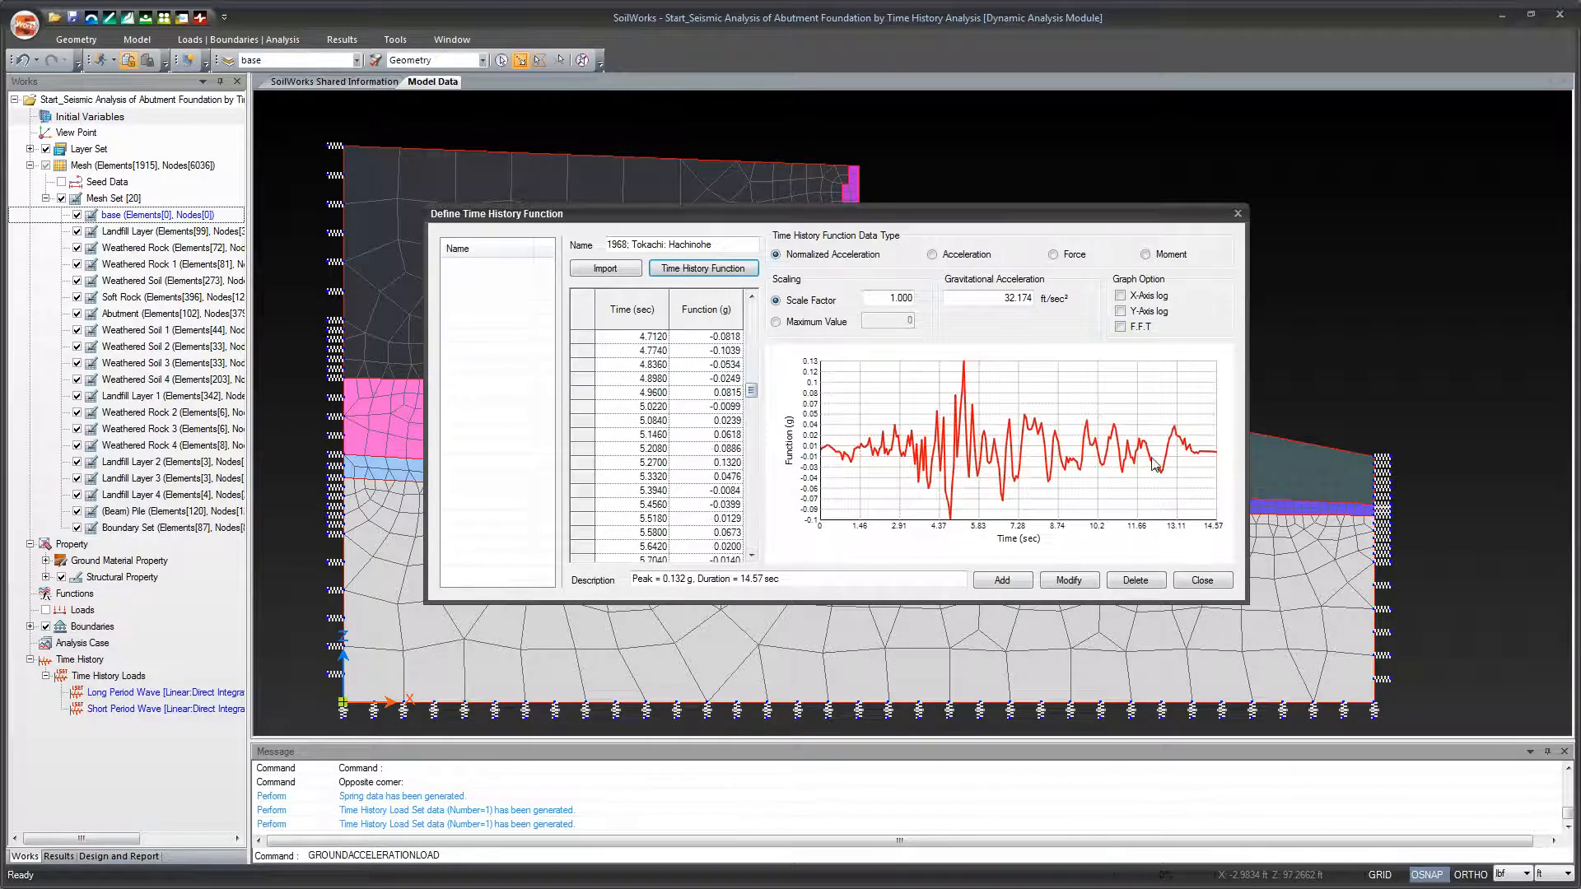
pyautogui.moveTo(752, 392); pyautogui.dragTo(751, 312)
pyautogui.click(1003, 579)
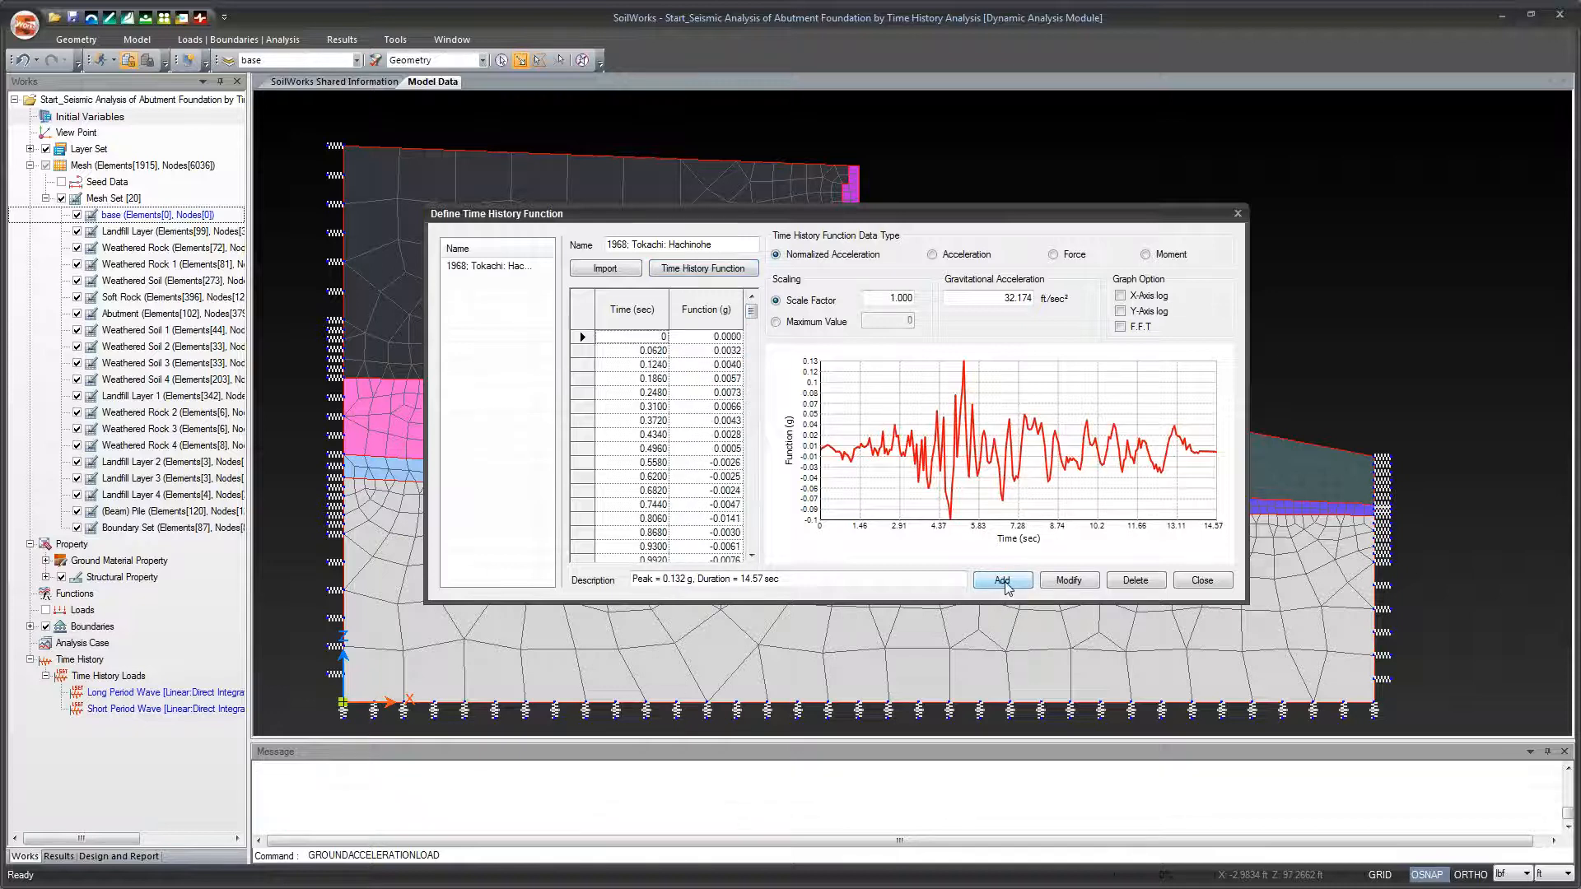
pyautogui.click(486, 265)
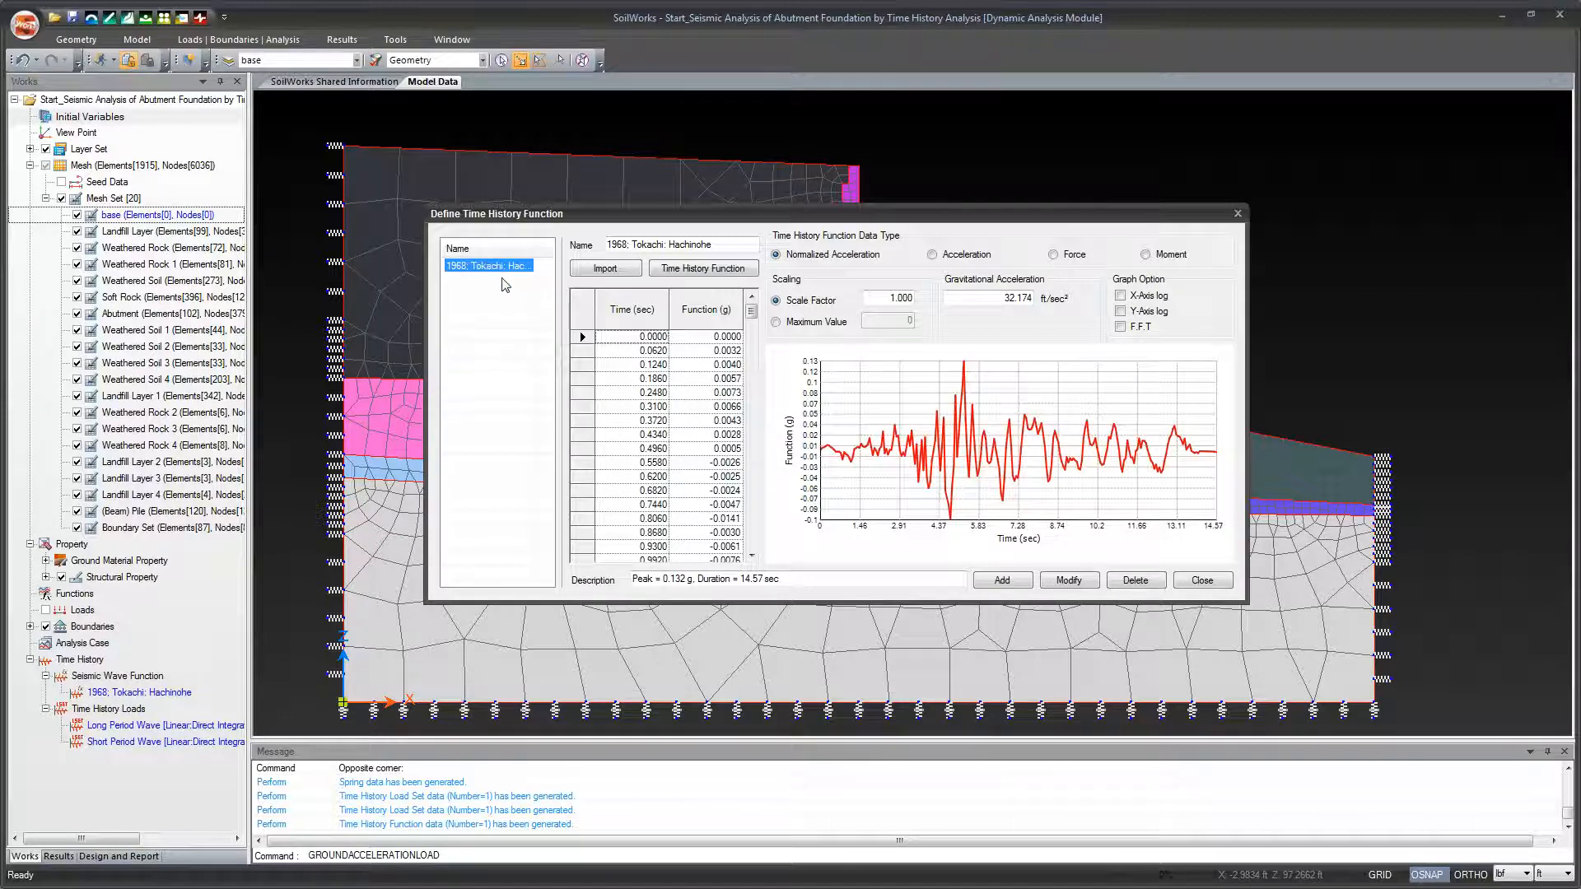
# Generate the earthquake acceleration from the database record 1978; Miyagi: Ofunato and add it as a second time history function.
pyautogui.click(719, 267)
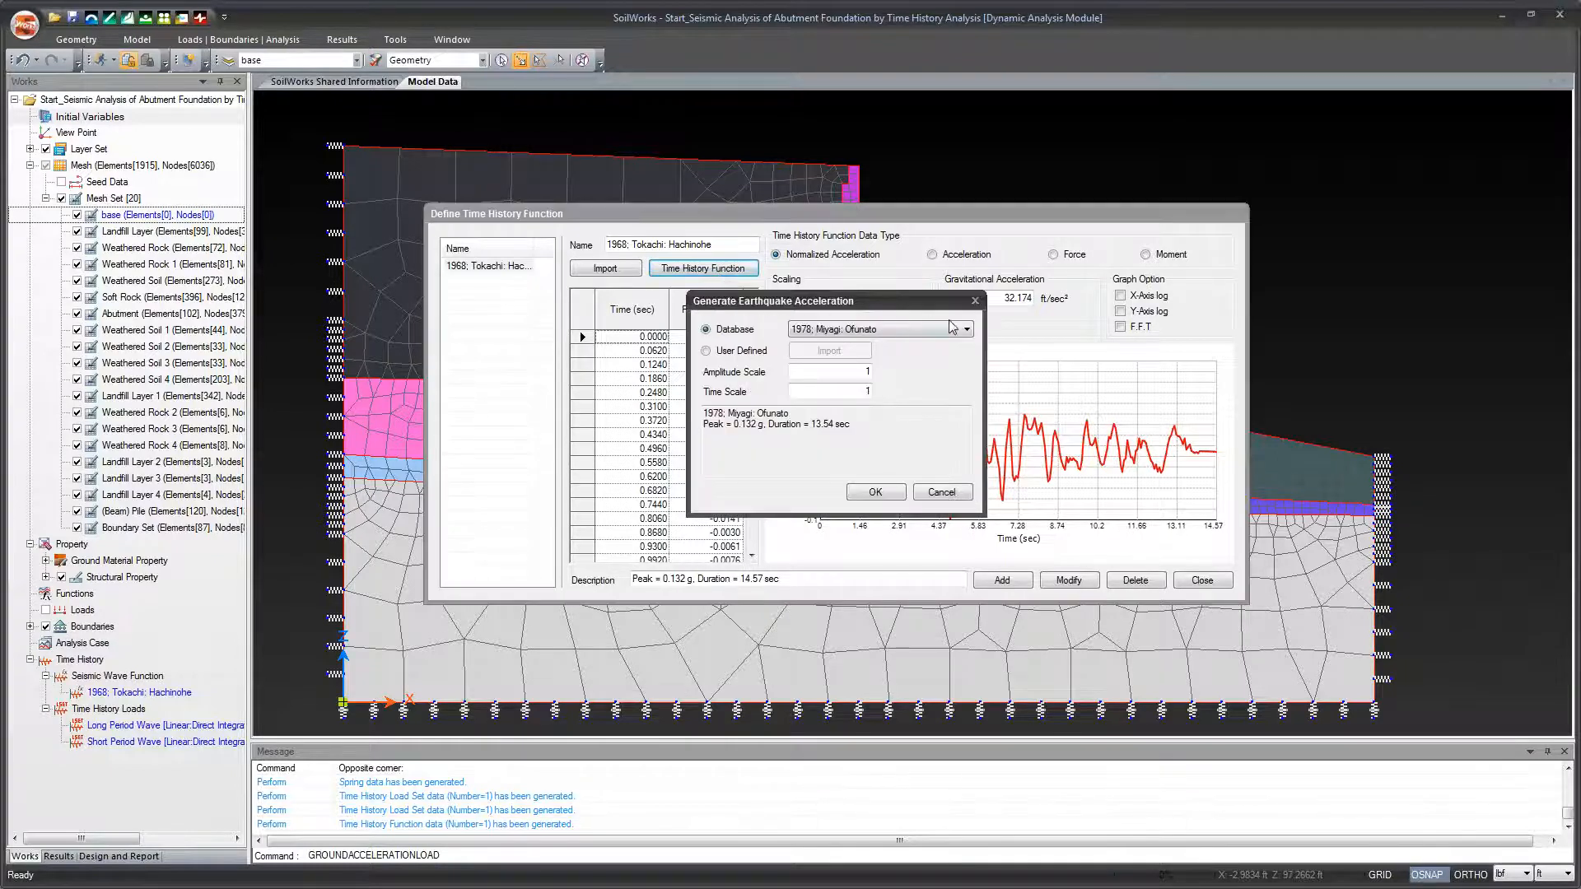
pyautogui.click(957, 330)
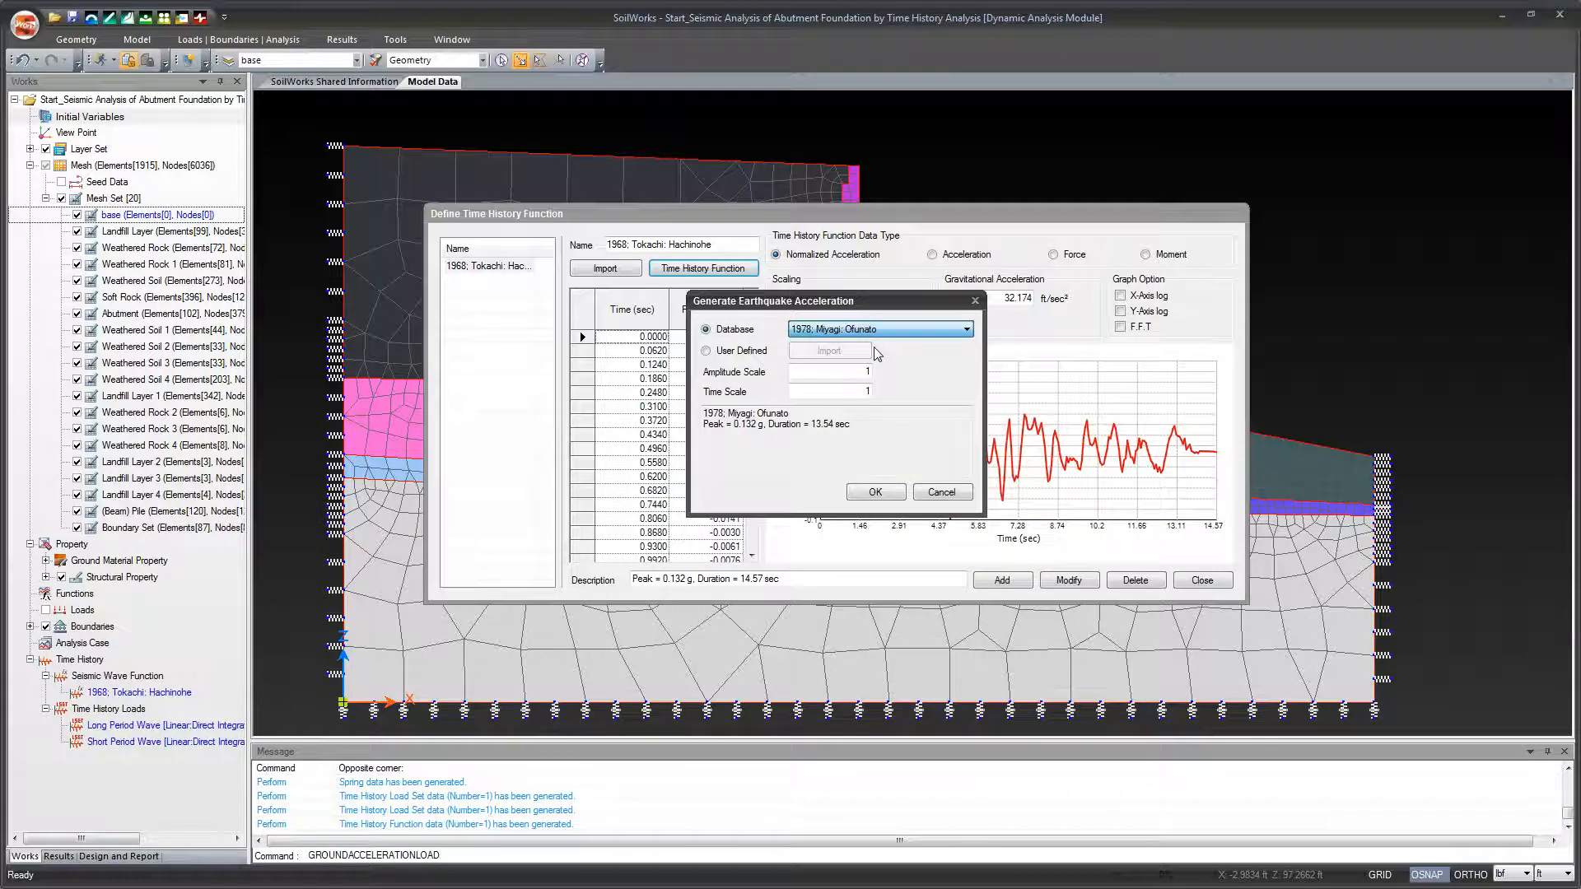
pyautogui.click(876, 493)
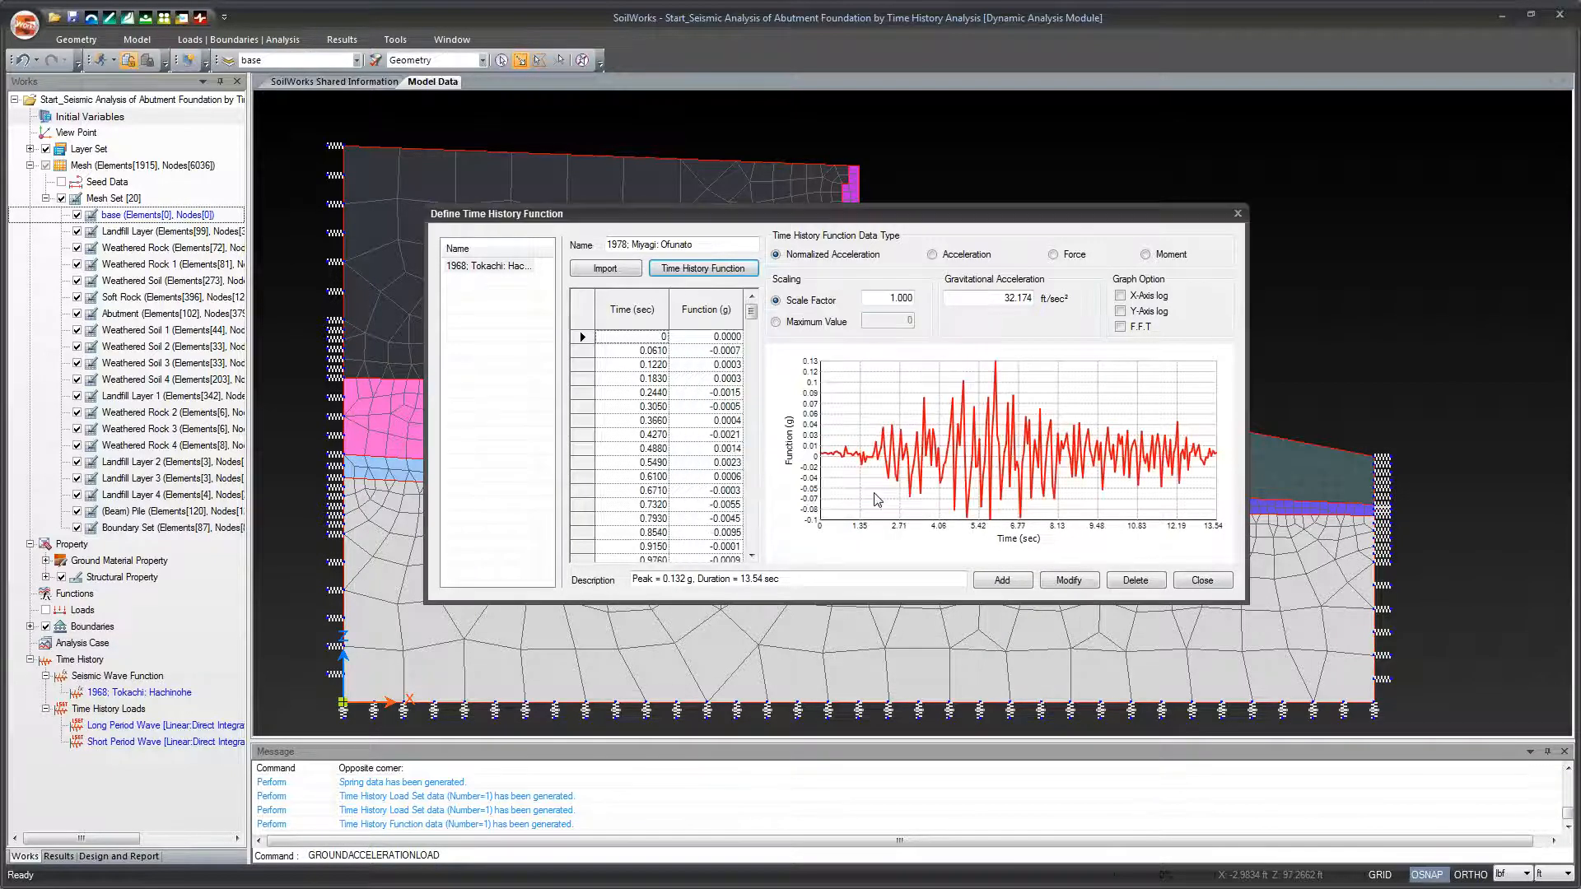
pyautogui.click(1002, 581)
# Compare the waveforms of the Tokachi: Hachinohe and Miyagi: Ofunato functions, and close the function definition.
pyautogui.click(504, 279)
pyautogui.click(504, 267)
pyautogui.click(510, 280)
pyautogui.click(514, 267)
pyautogui.click(518, 280)
pyautogui.click(493, 268)
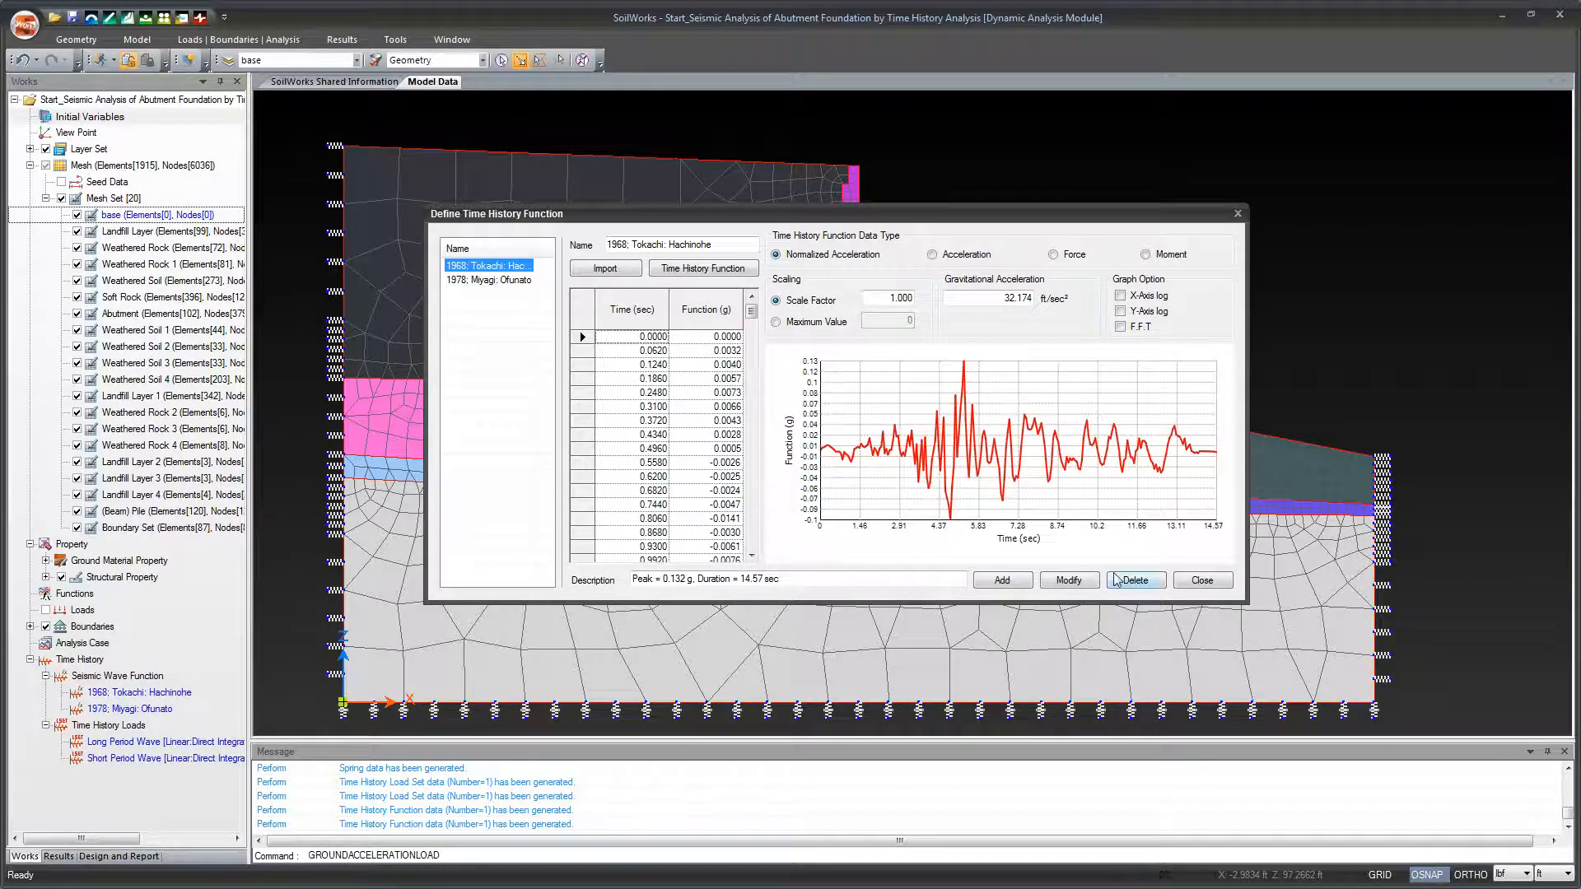
pyautogui.click(1199, 581)
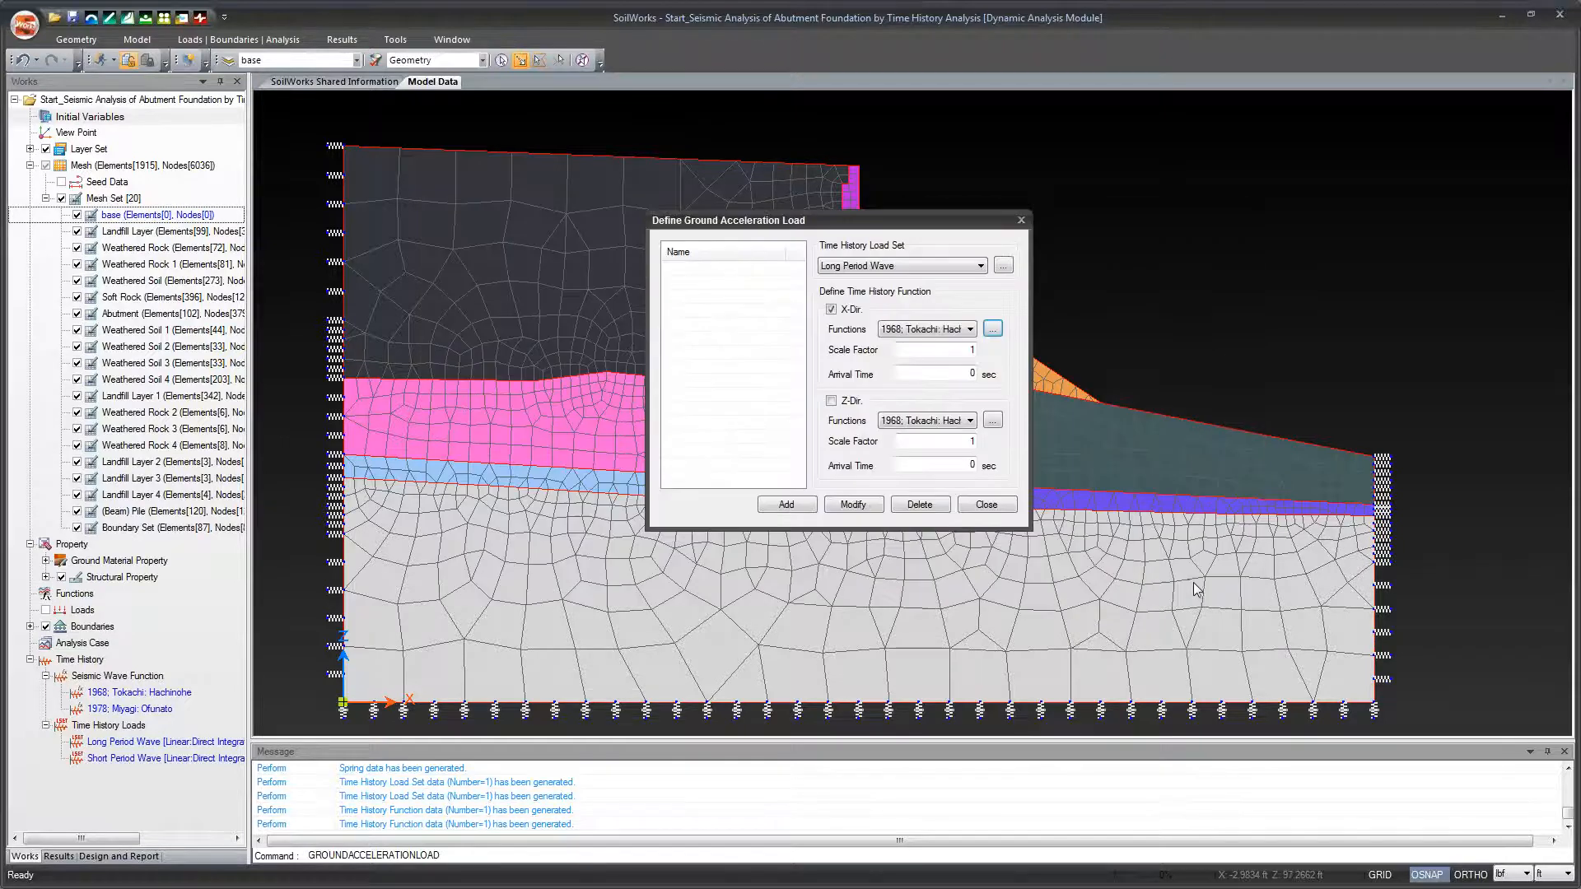
# Add a ground acceleration load for the Long Period Wave set using the 1968; Tokachi: Hachinohe function in the X direction.
pyautogui.click(970, 330)
pyautogui.click(970, 332)
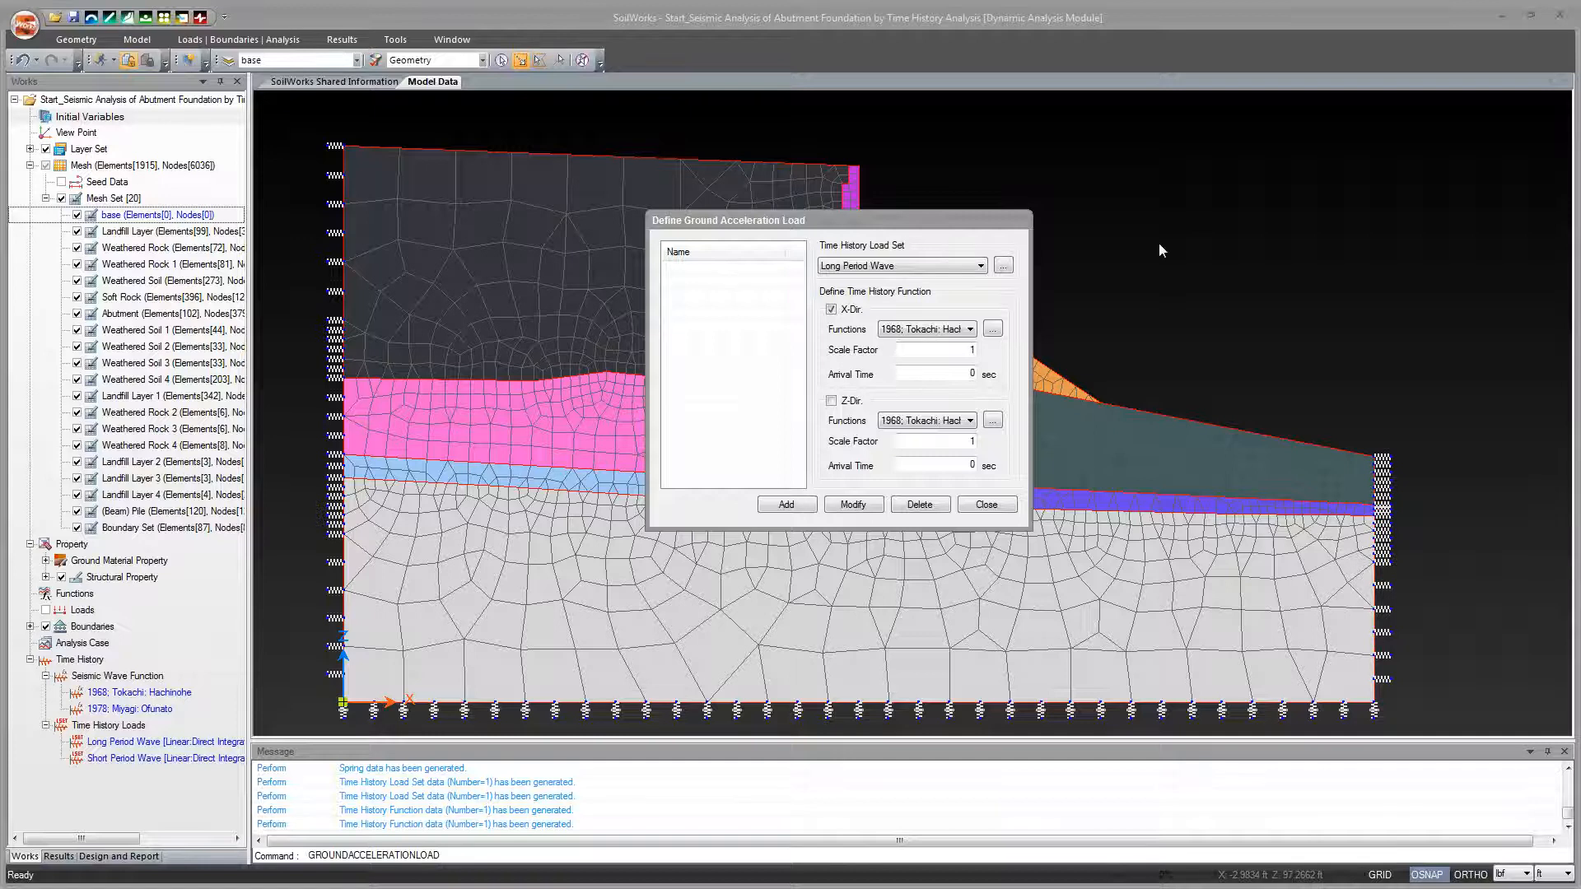
pyautogui.moveTo(934, 229); pyautogui.dragTo(906, 228)
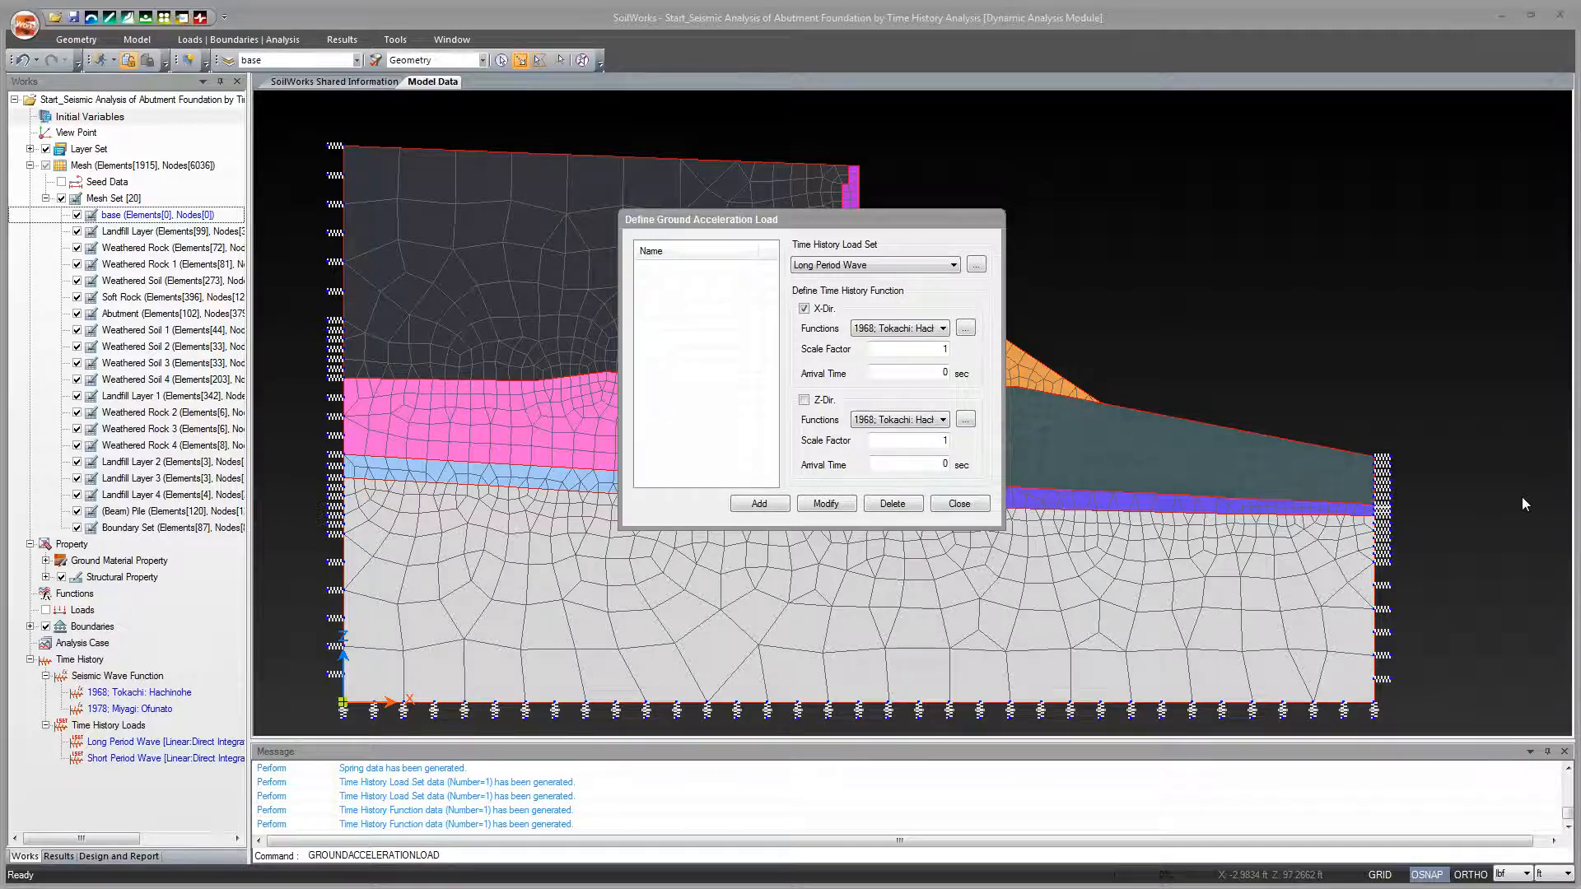
pyautogui.click(933, 329)
pyautogui.click(934, 340)
pyautogui.click(759, 503)
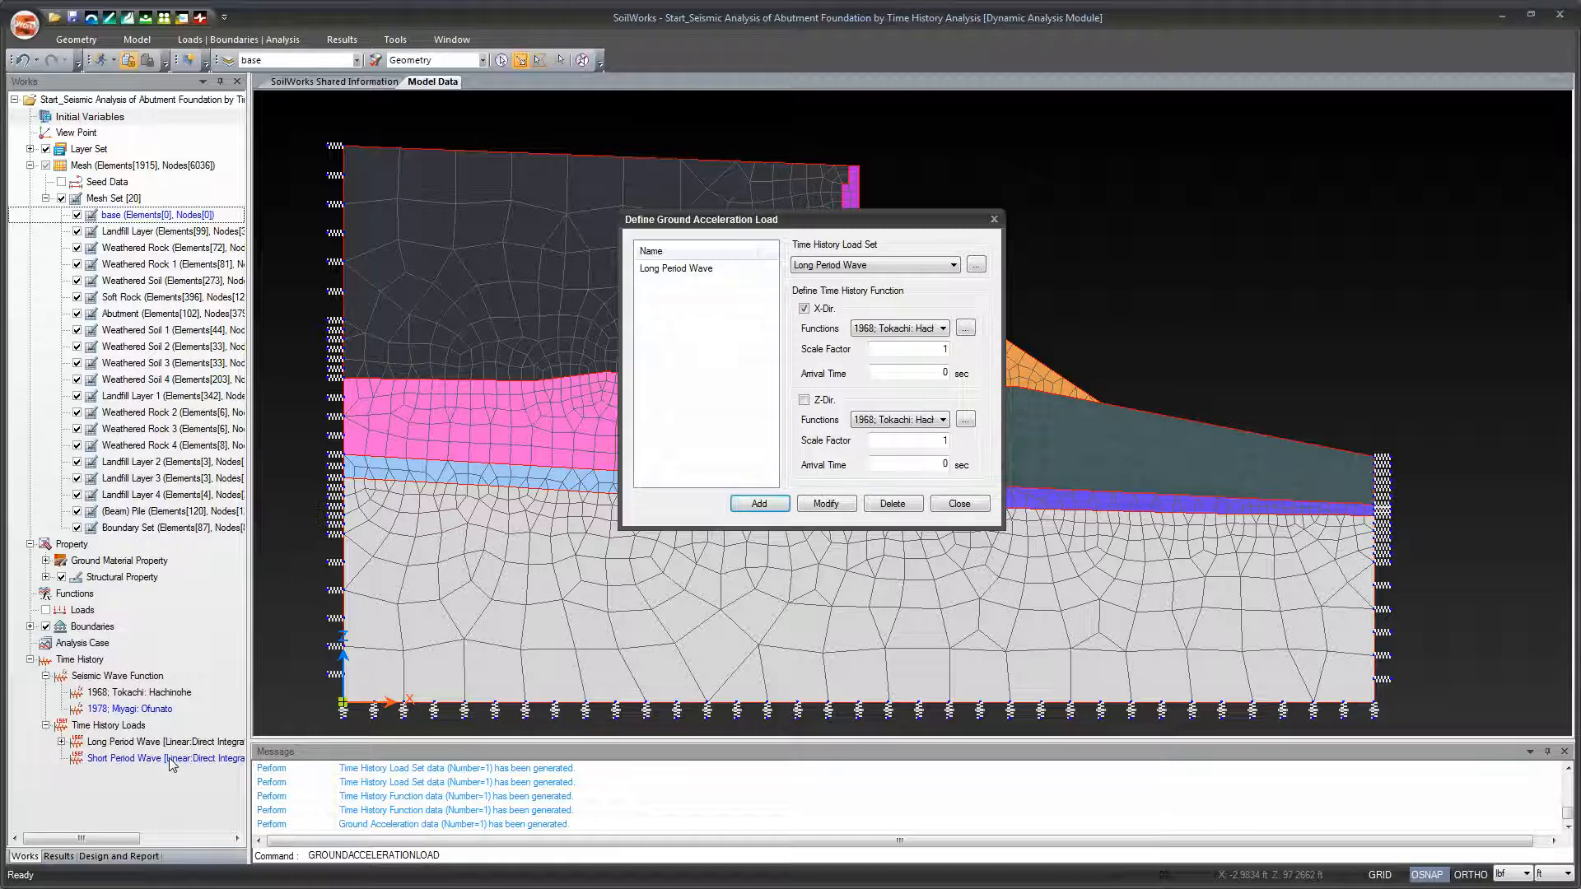
# Add a ground acceleration load for the Short Period Wave set using 1978; Miyagi: Ofunato in the X direction, and close the load definition.
pyautogui.click(951, 266)
pyautogui.click(934, 289)
pyautogui.click(942, 330)
pyautogui.click(930, 354)
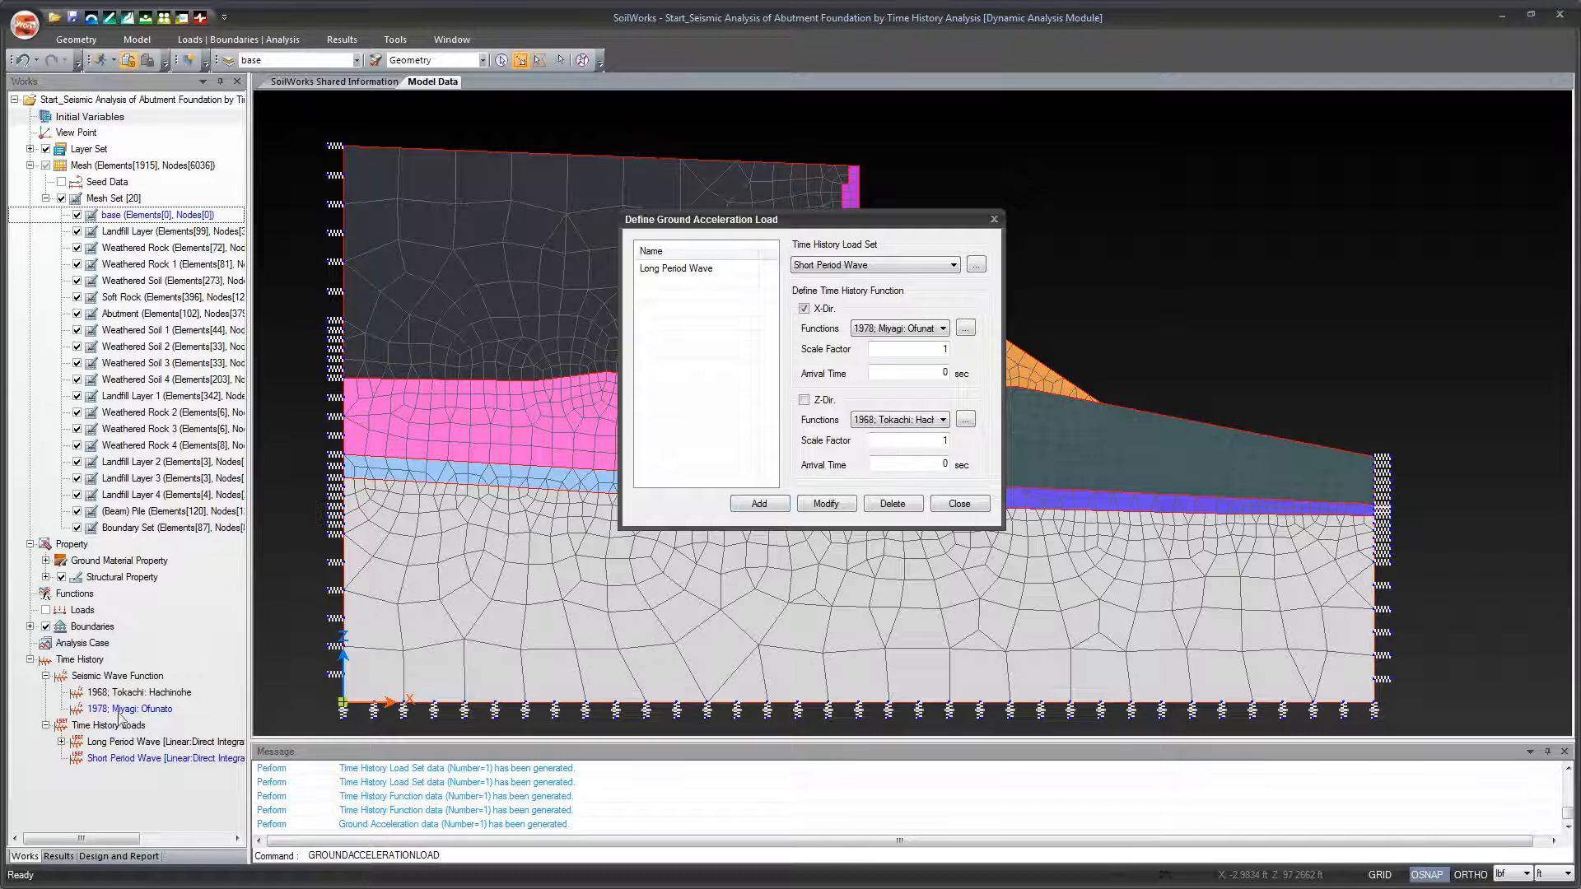
pyautogui.click(761, 506)
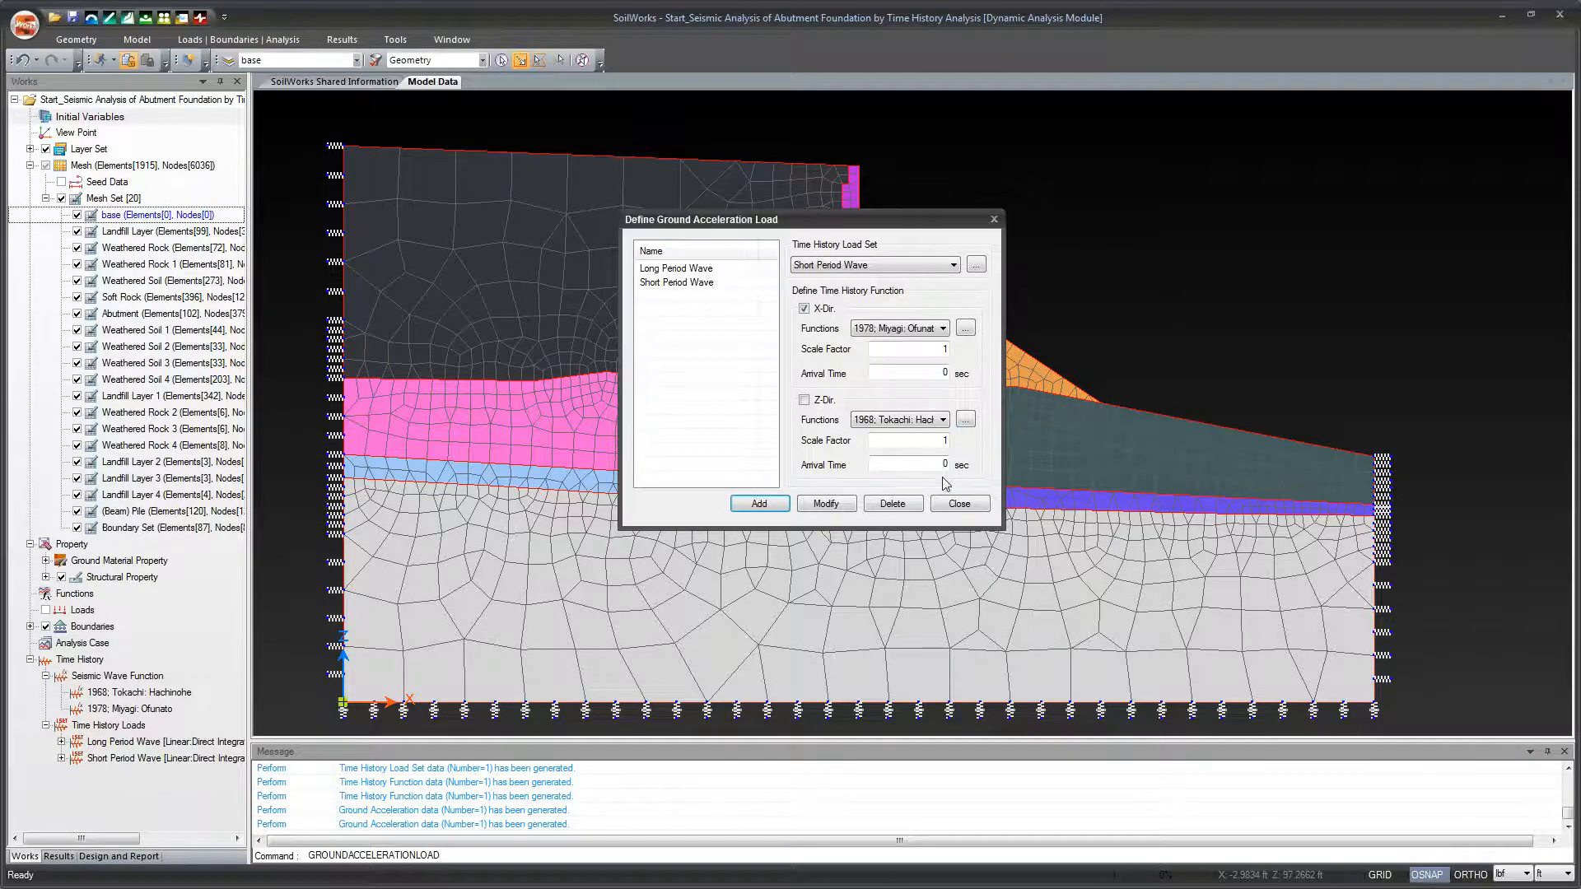
pyautogui.click(954, 506)
pyautogui.click(165, 313)
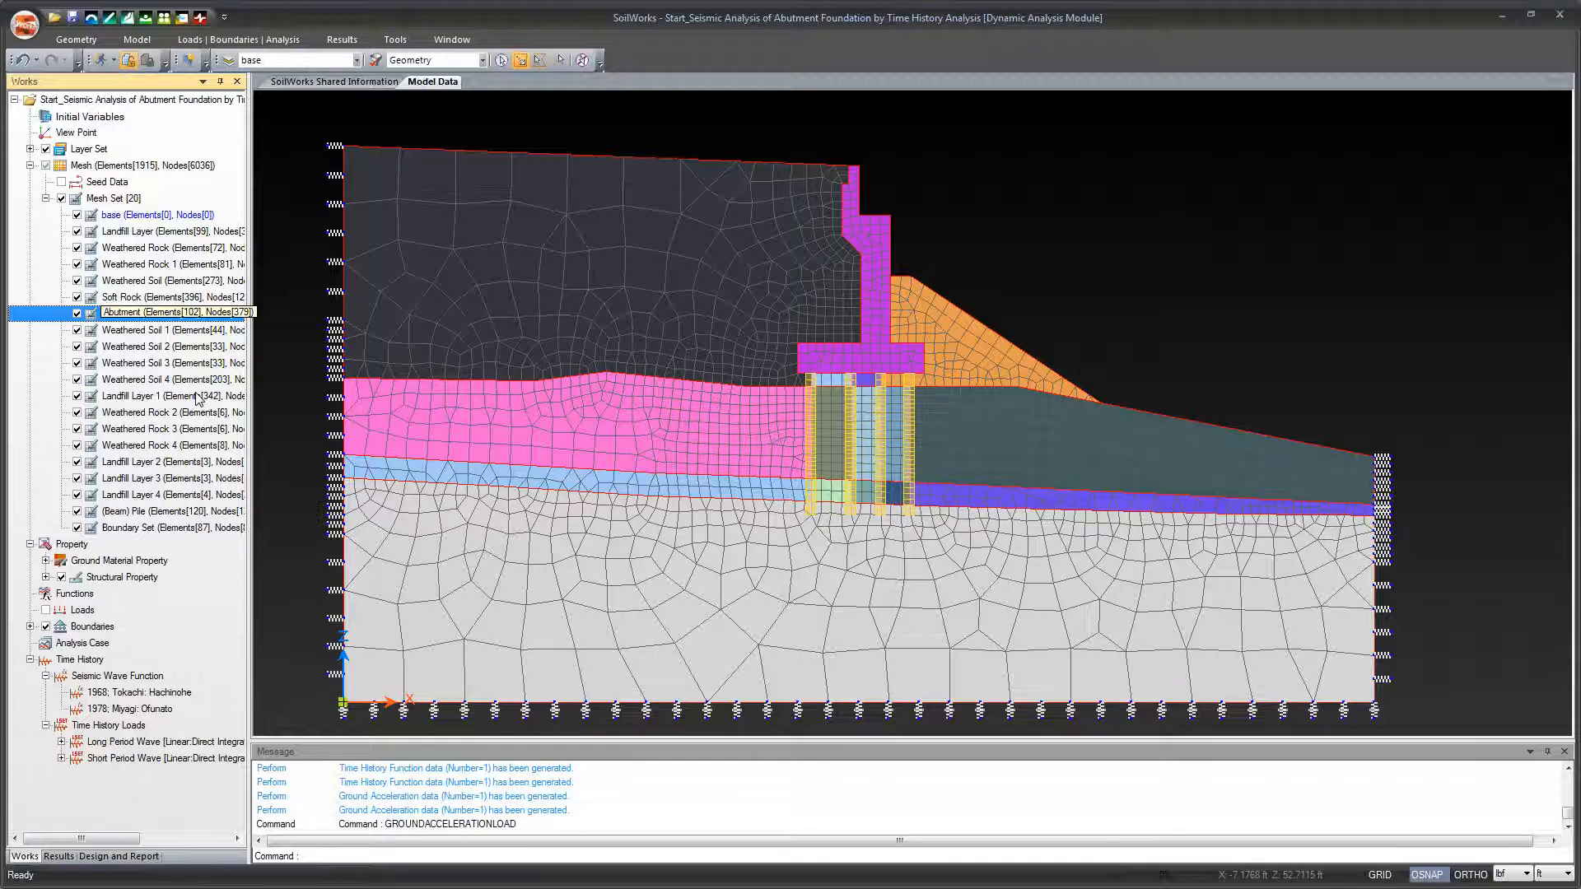
pyautogui.click(193, 248)
pyautogui.click(180, 216)
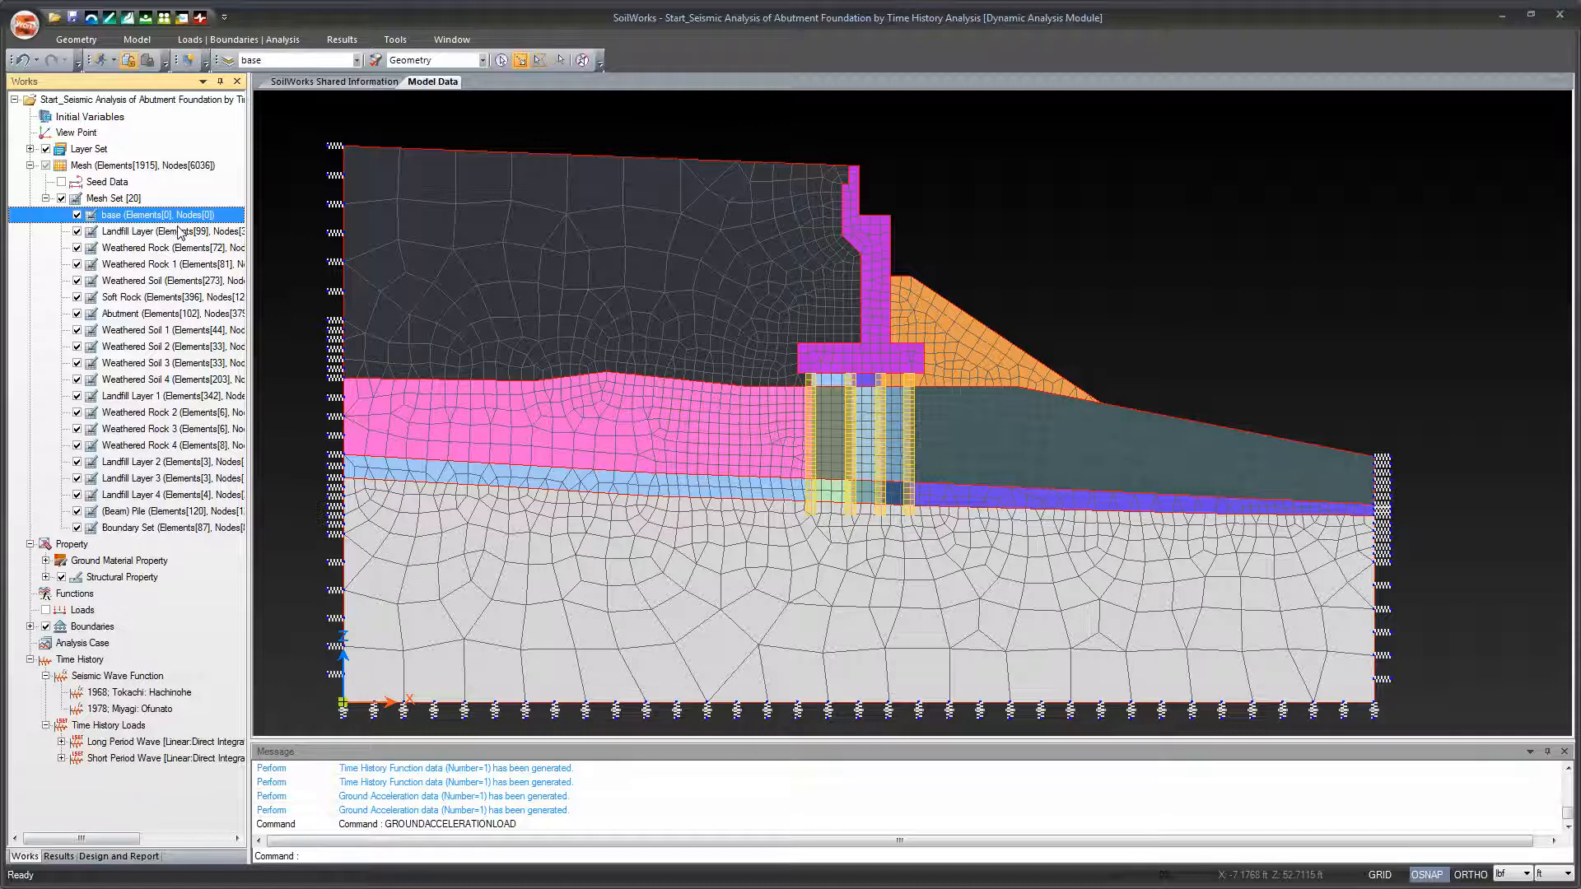
pyautogui.click(180, 233)
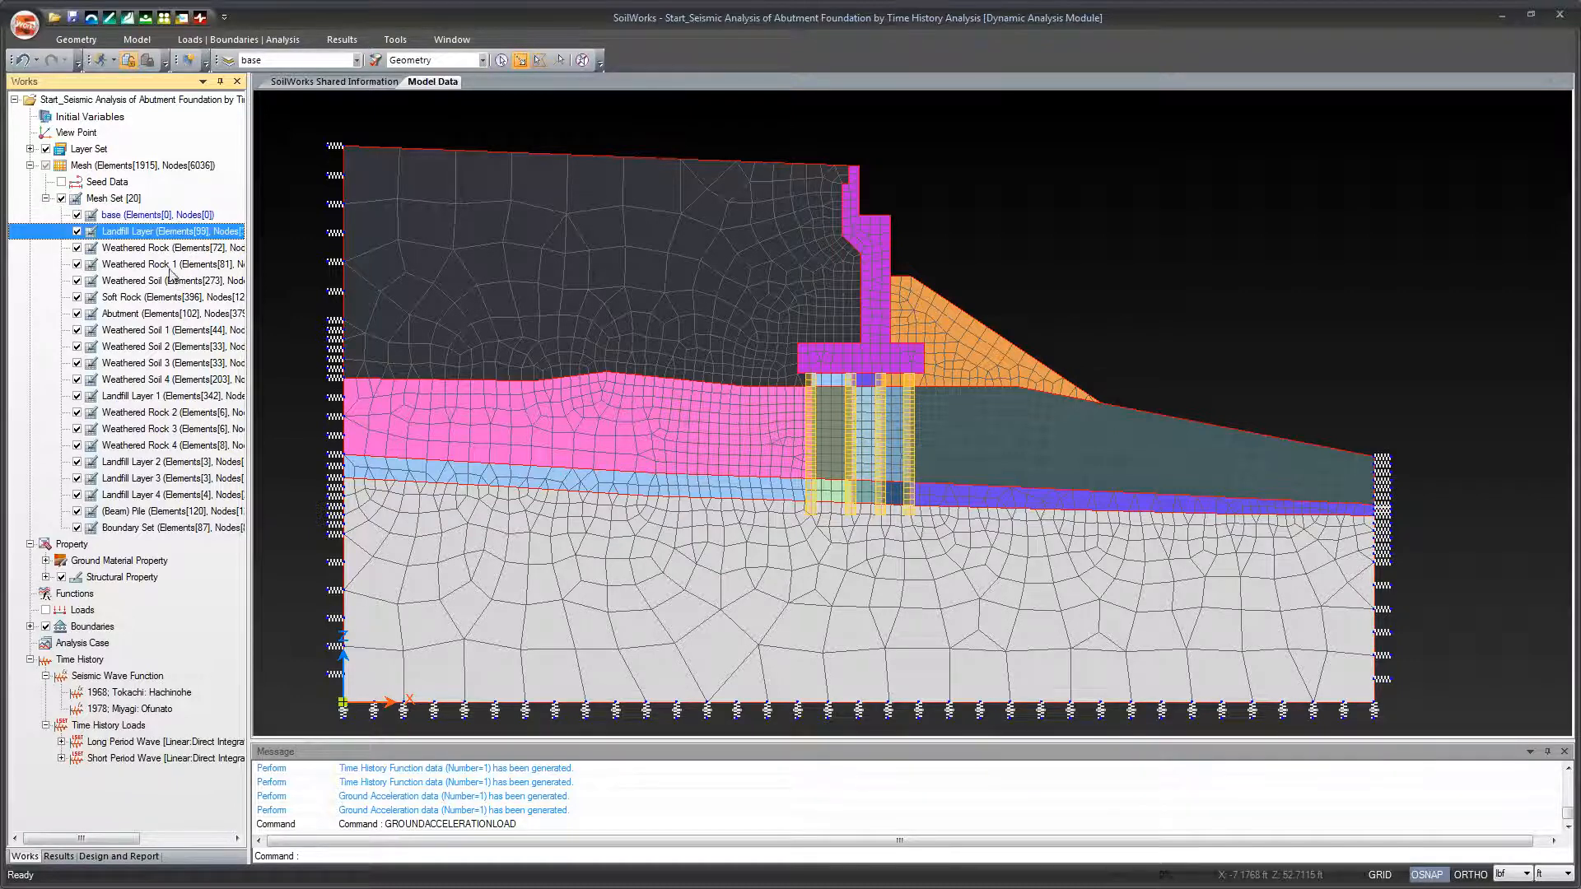
pyautogui.click(185, 347)
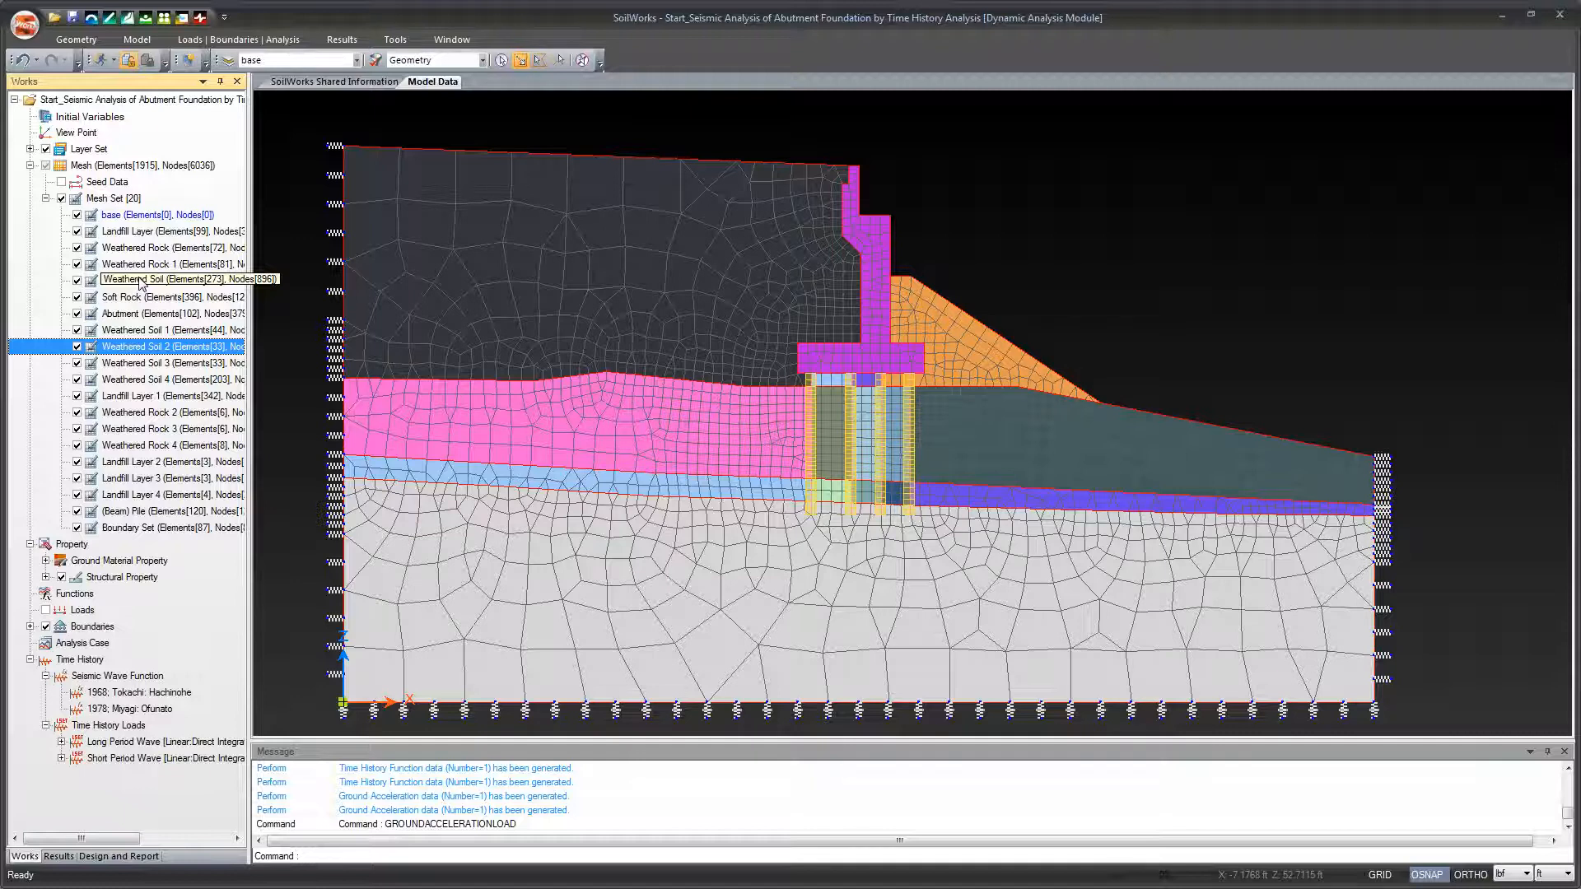
pyautogui.click(430, 292)
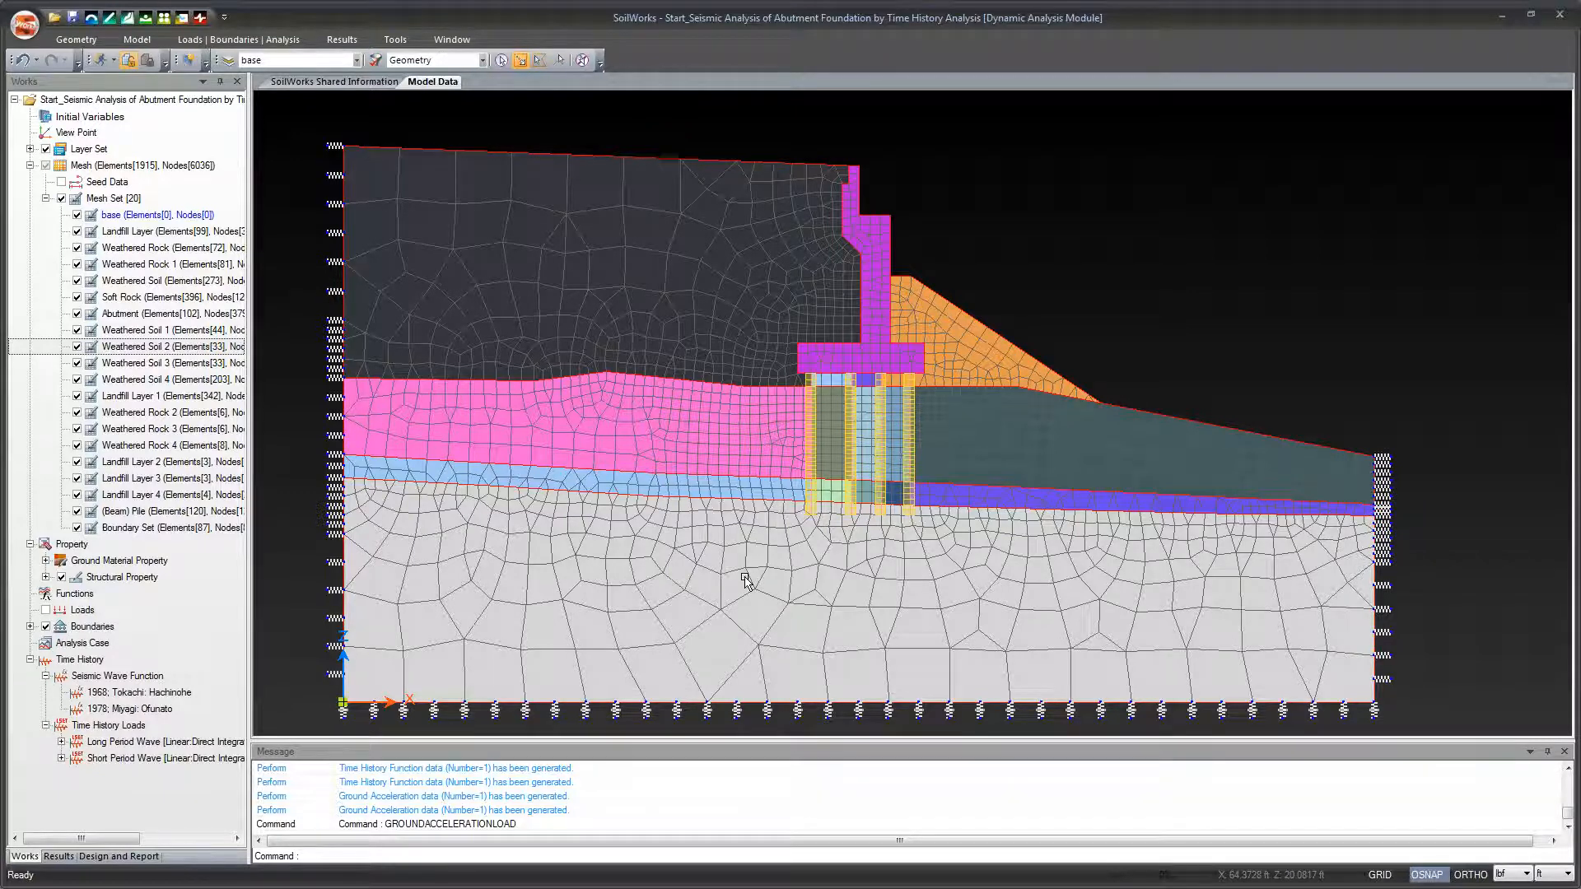
pyautogui.click(269, 42)
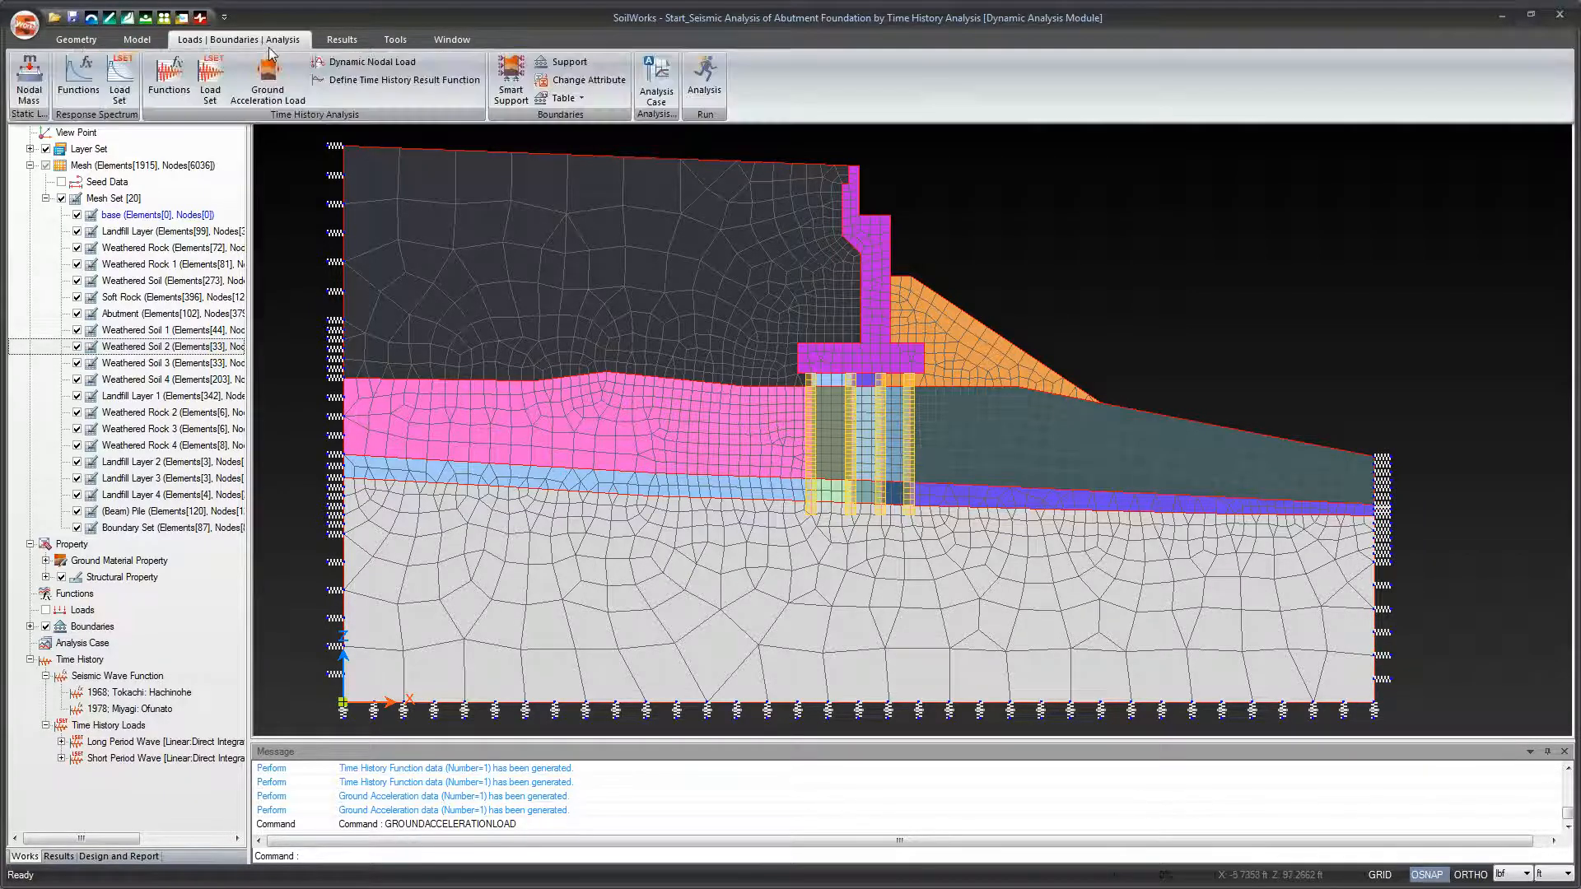
pyautogui.click(649, 93)
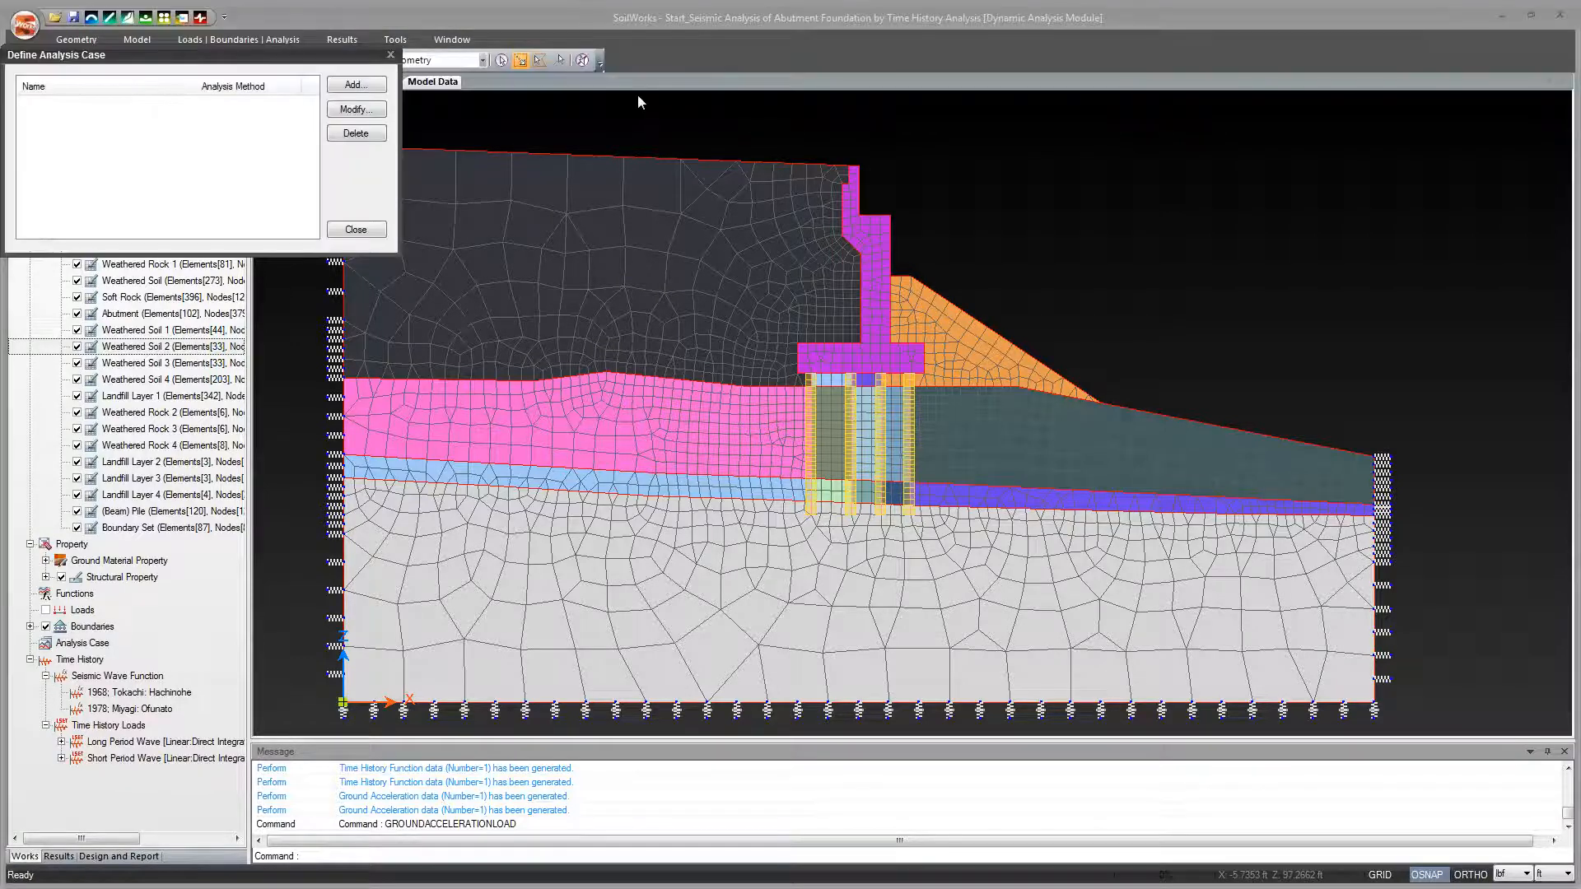
pyautogui.moveTo(251, 66); pyautogui.dragTo(766, 283)
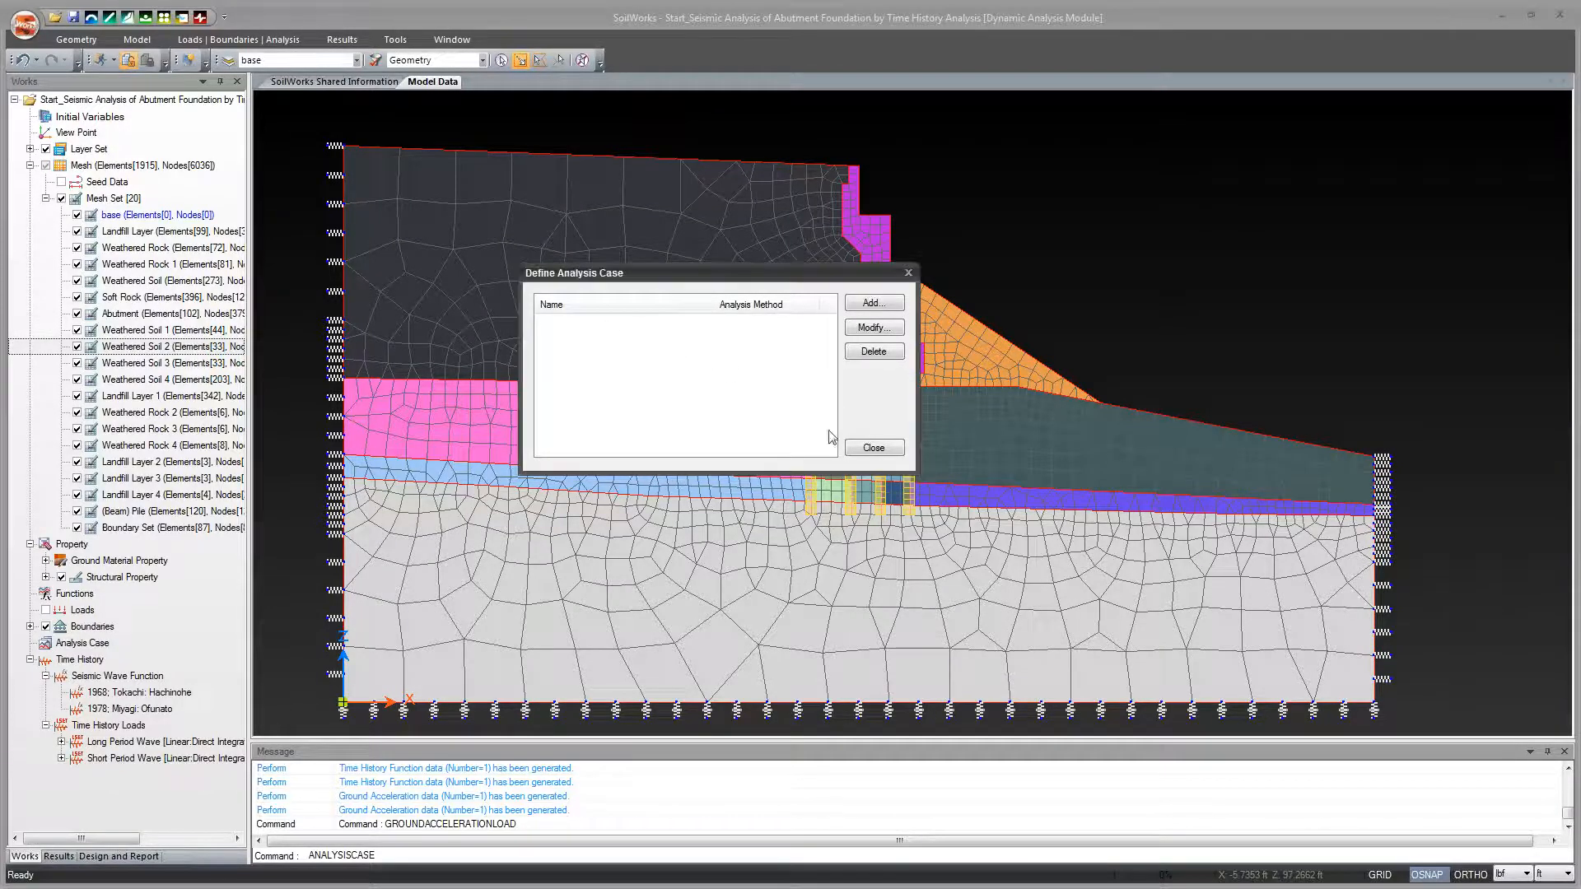
pyautogui.click(853, 446)
pyautogui.click(77, 40)
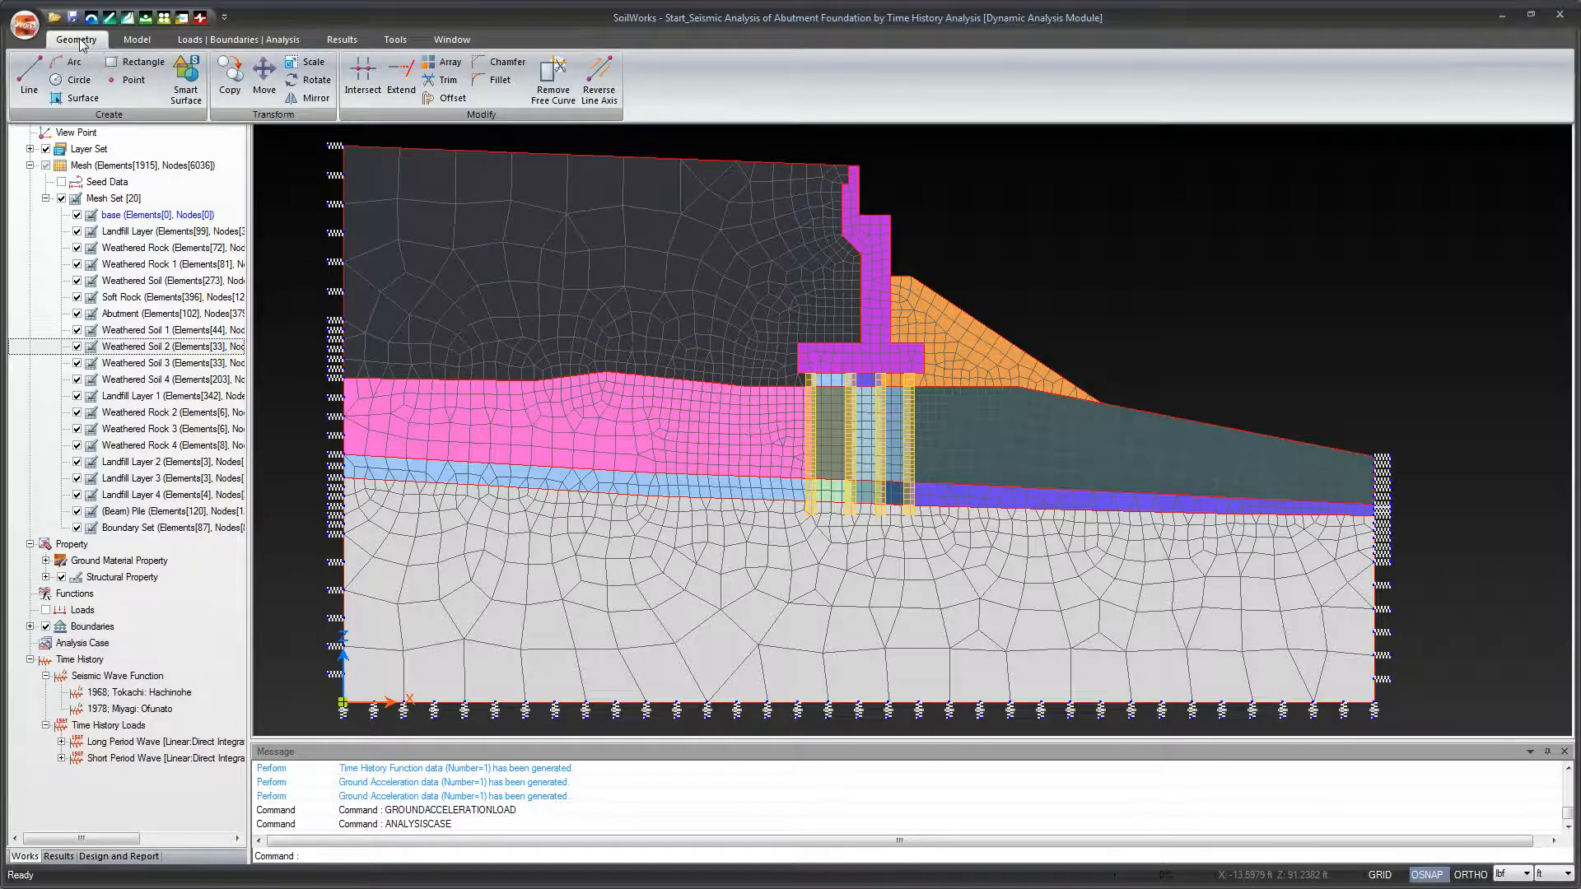
pyautogui.click(131, 40)
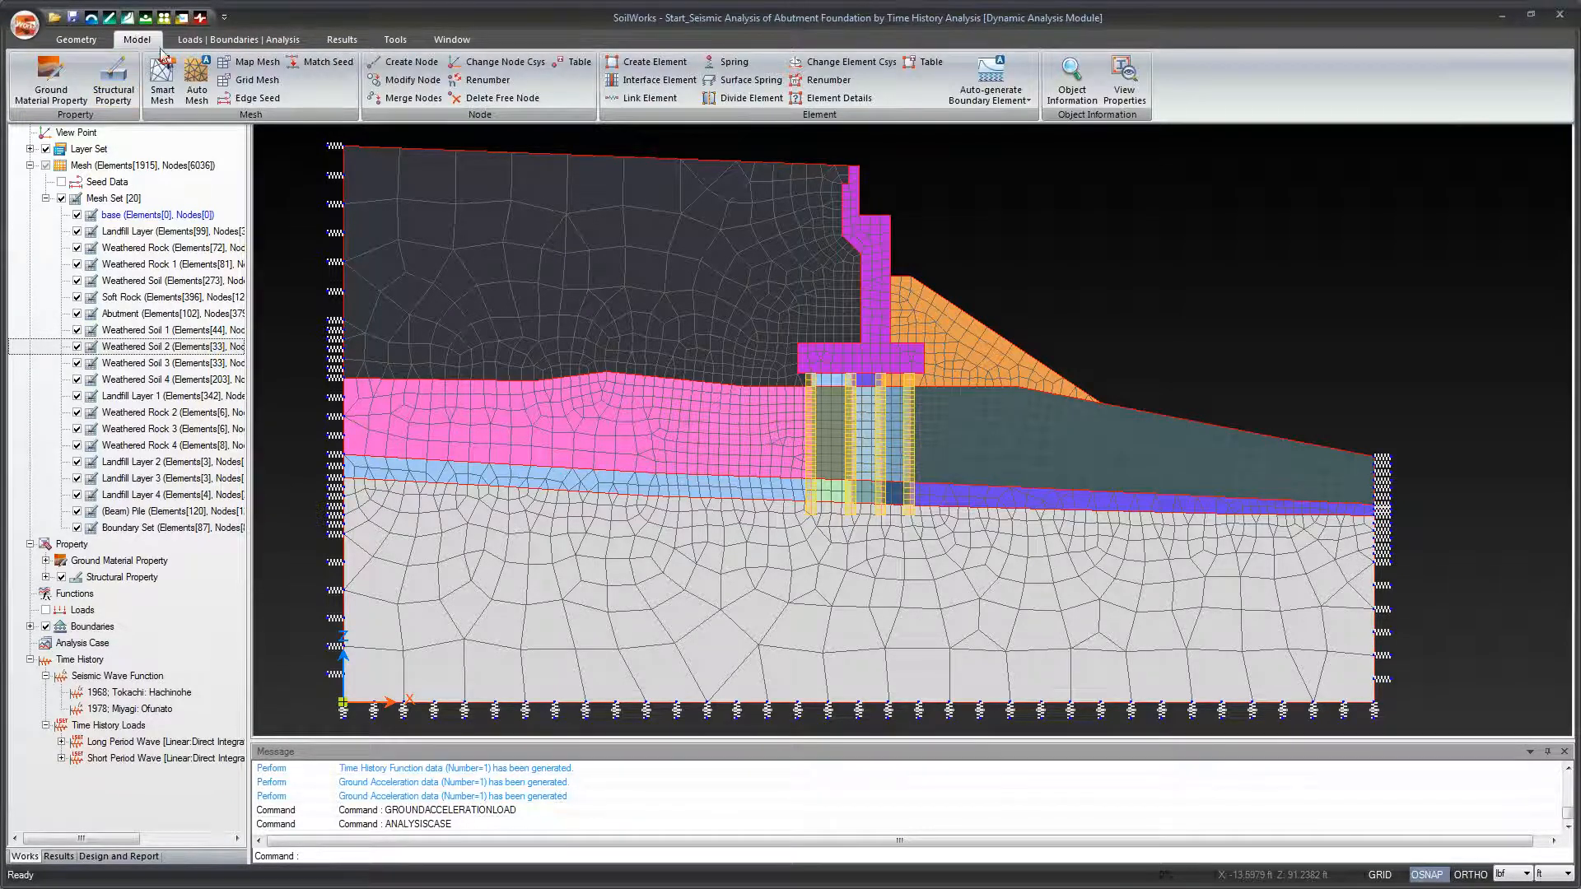
pyautogui.click(191, 40)
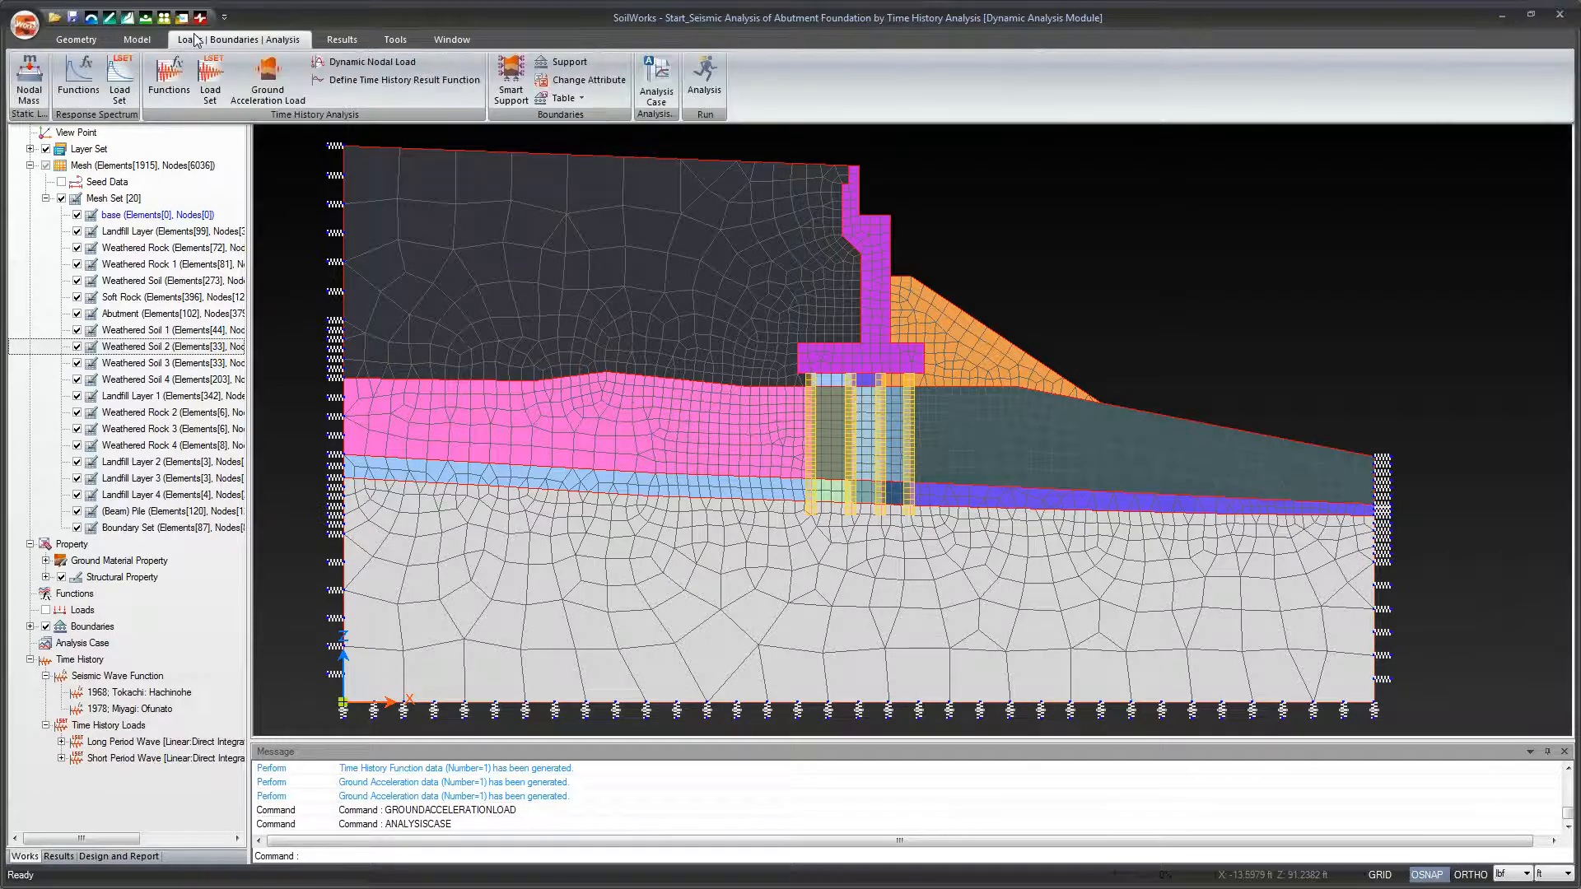
pyautogui.click(137, 40)
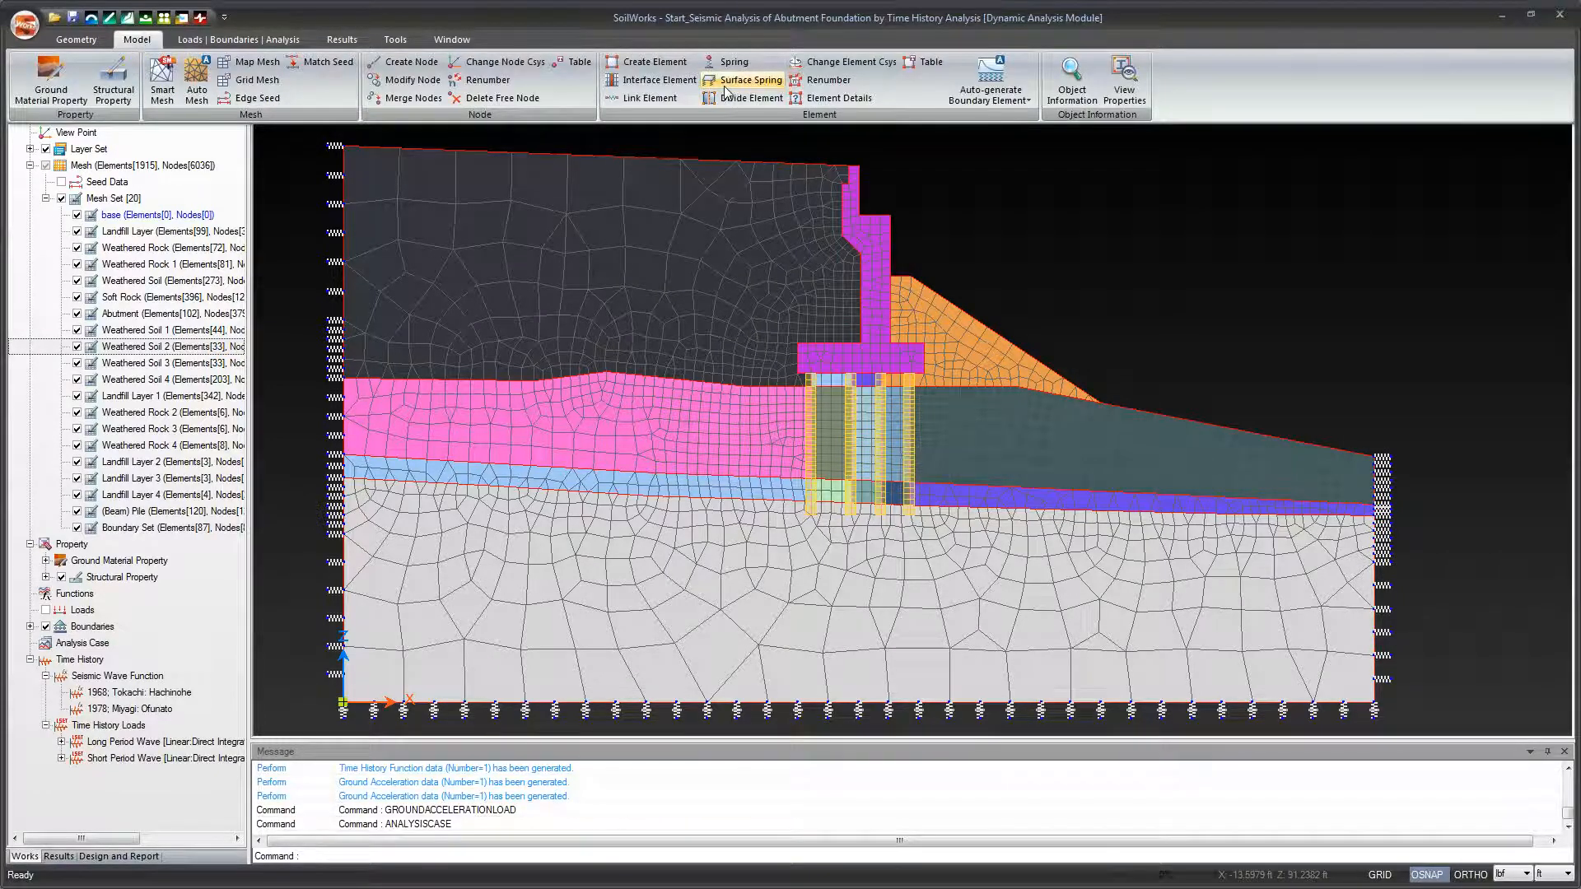
pyautogui.click(276, 42)
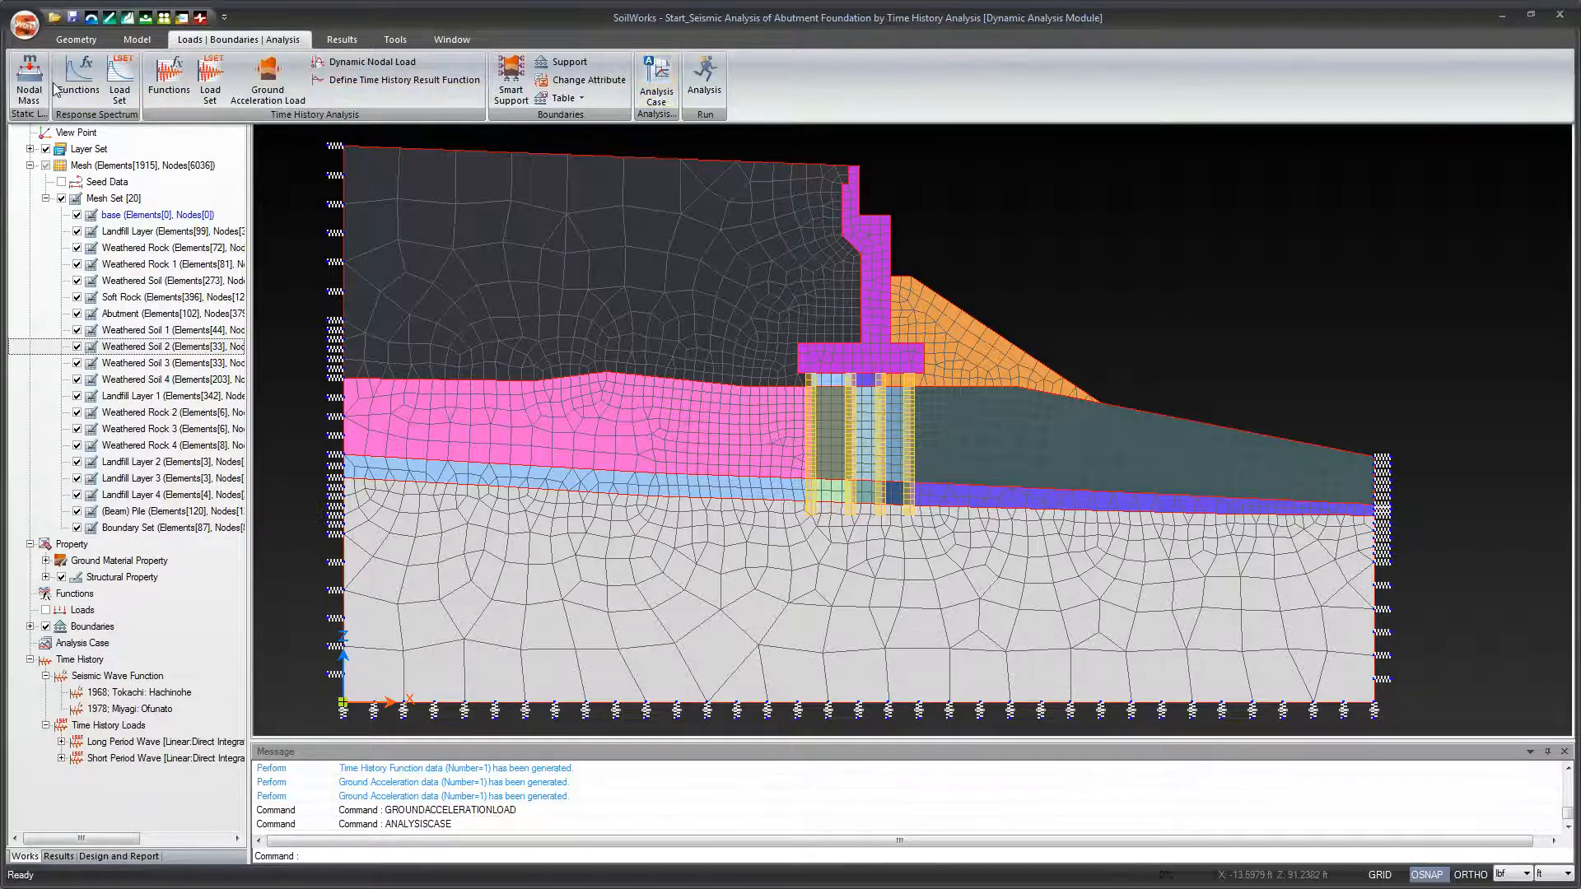
pyautogui.click(73, 41)
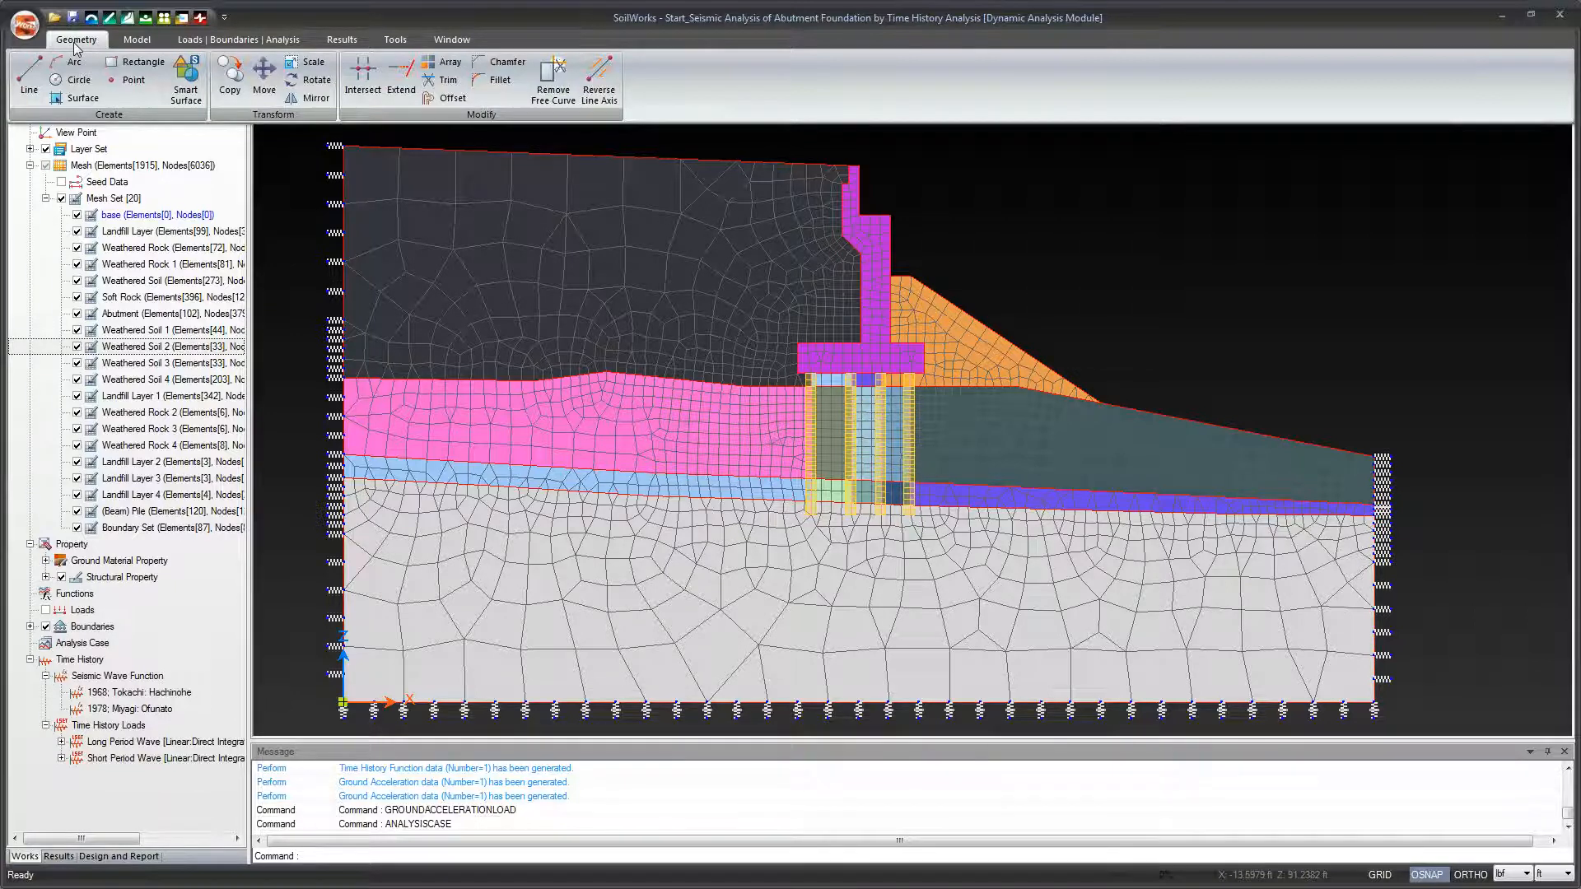
# Start adding a new analysis case and set its analysis method to Time History Analysis.
pyautogui.click(241, 43)
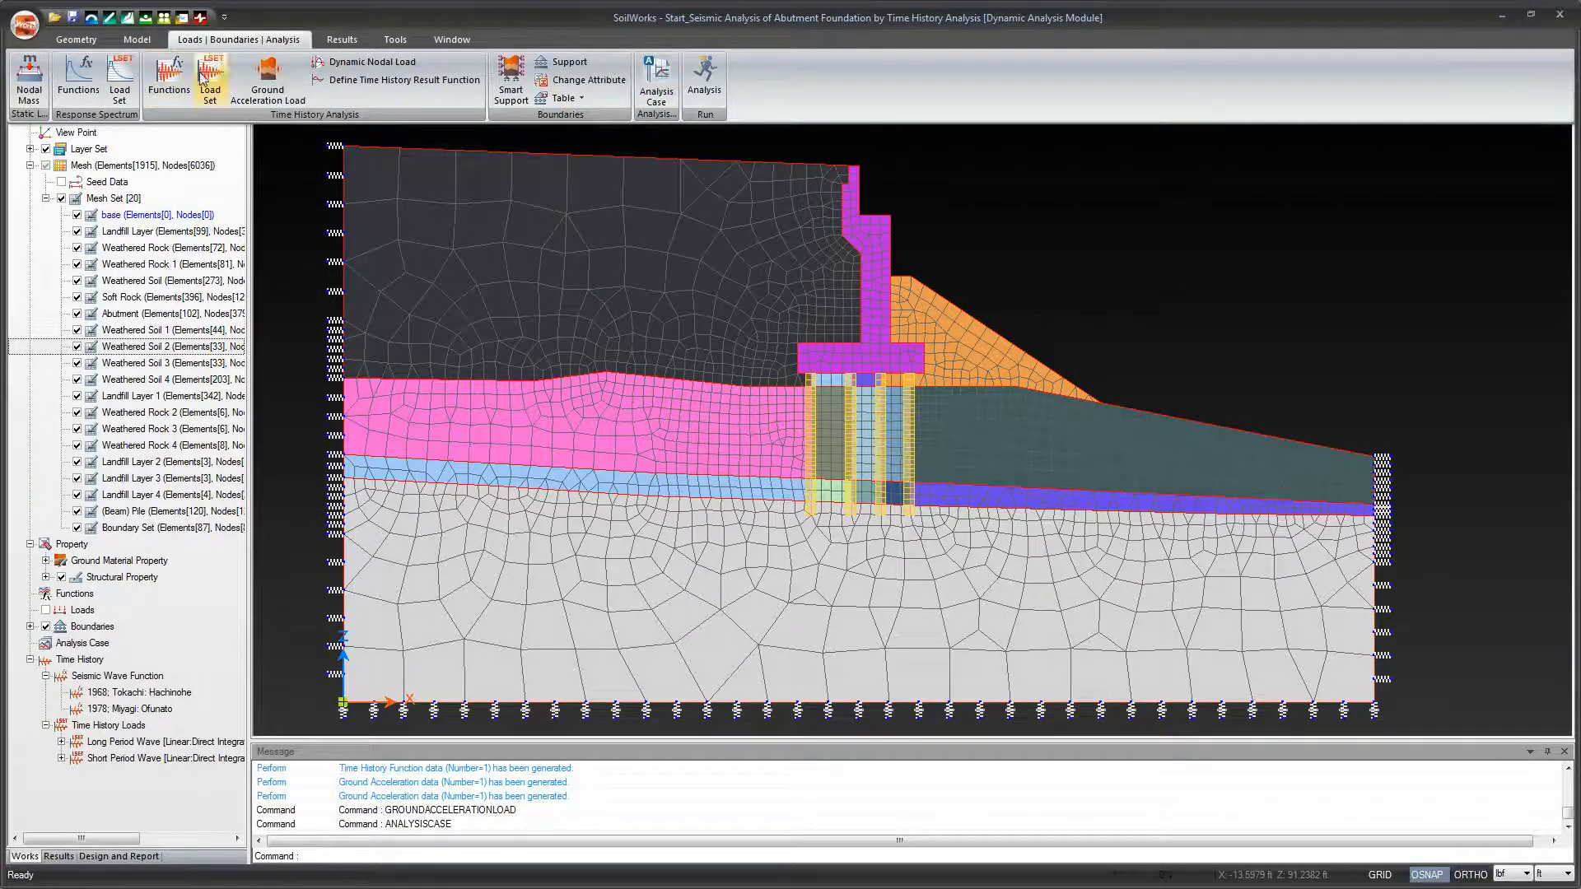
pyautogui.click(651, 81)
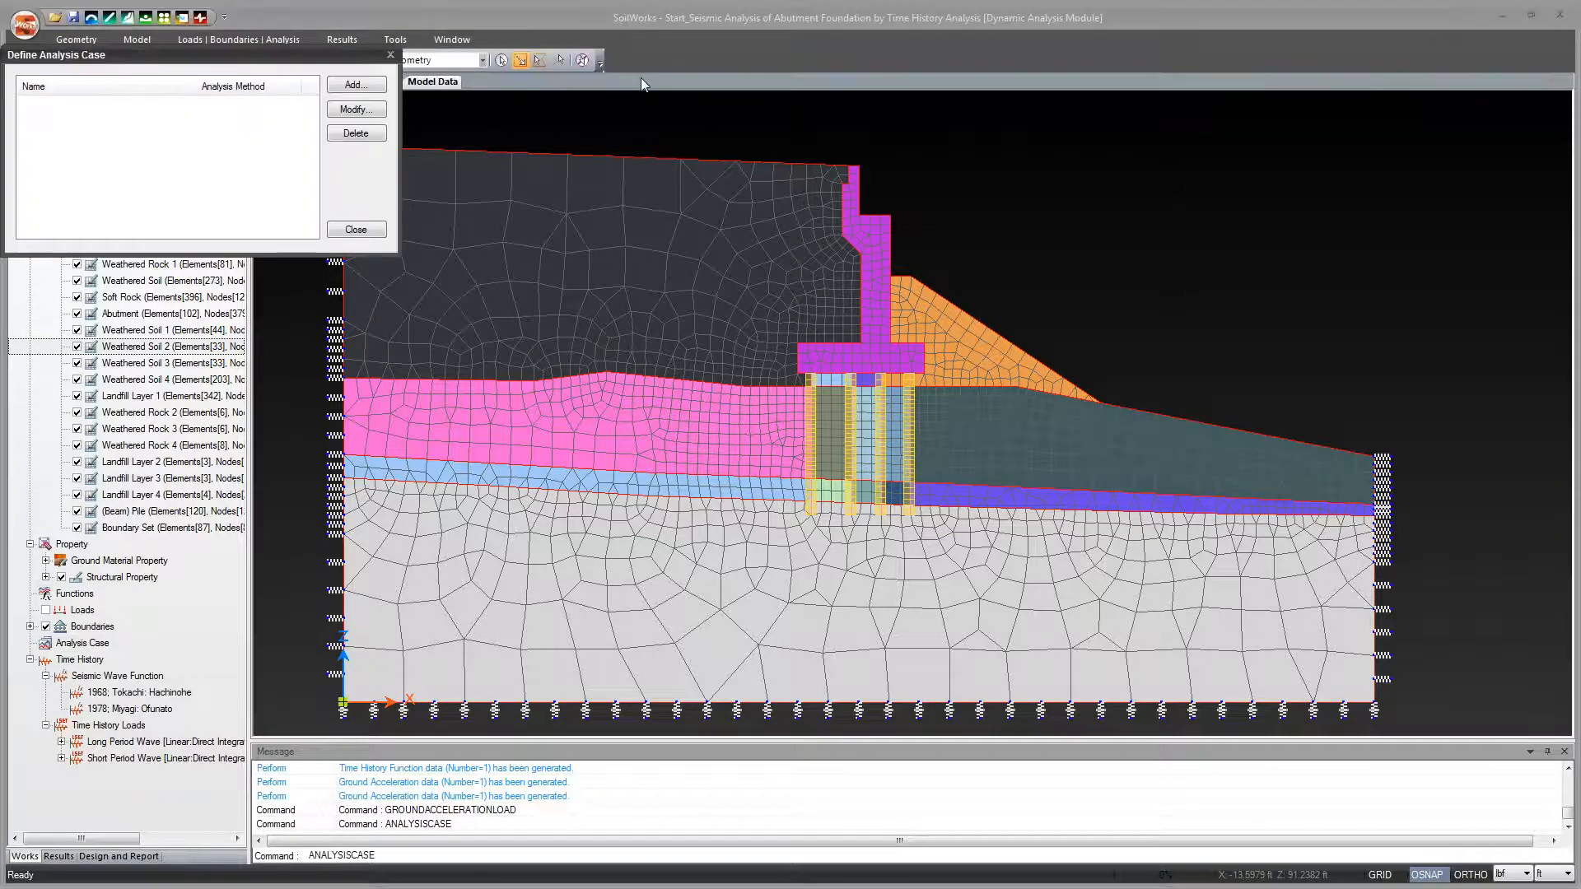
pyautogui.moveTo(236, 63); pyautogui.dragTo(713, 175)
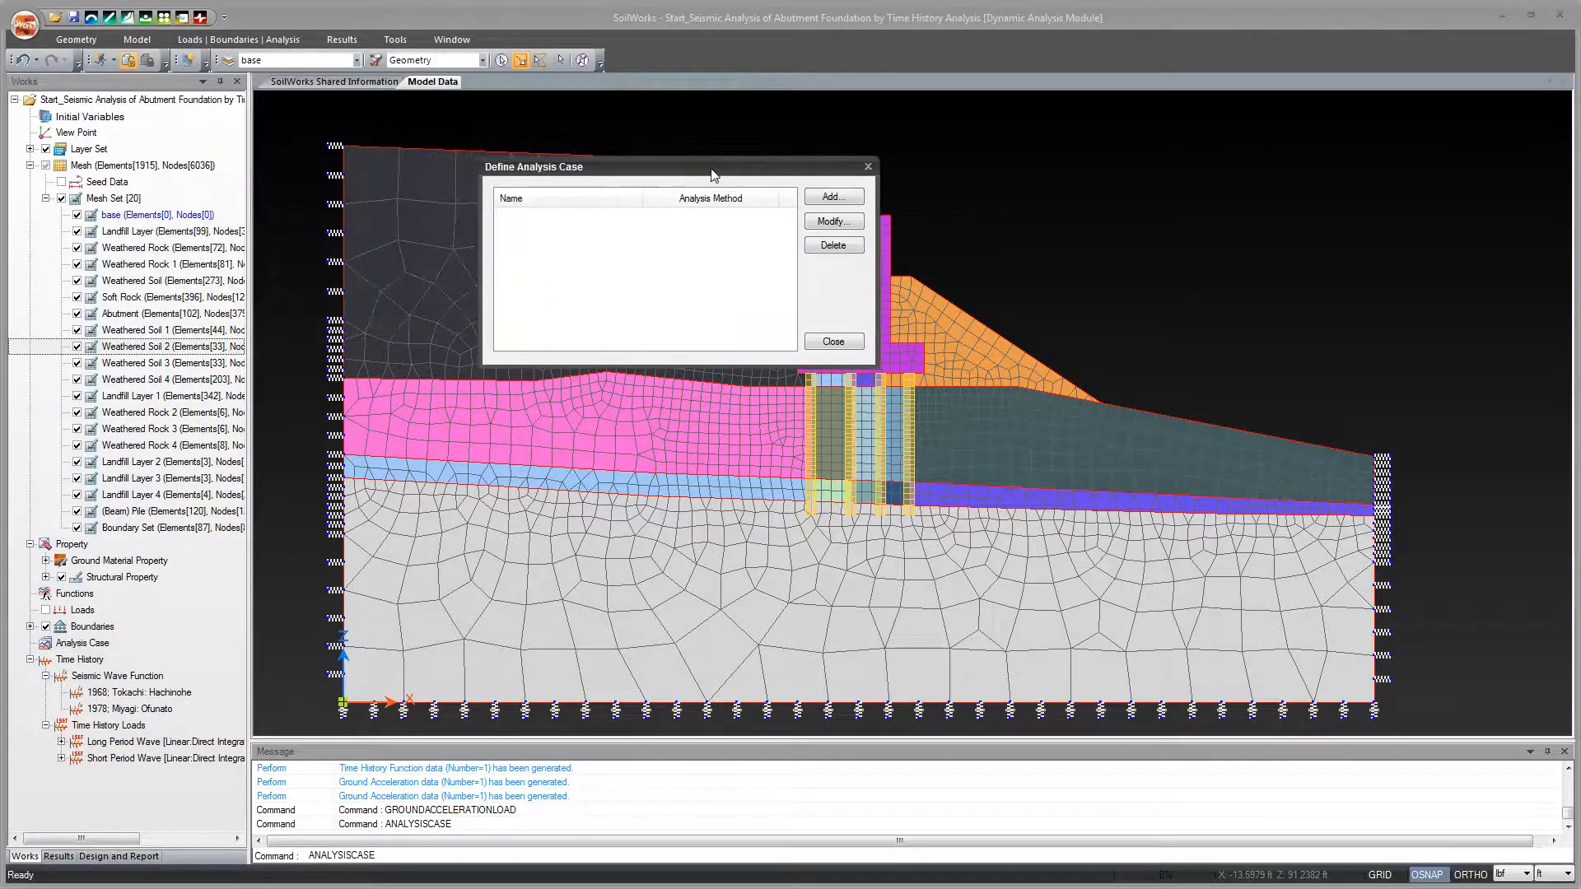
pyautogui.click(833, 202)
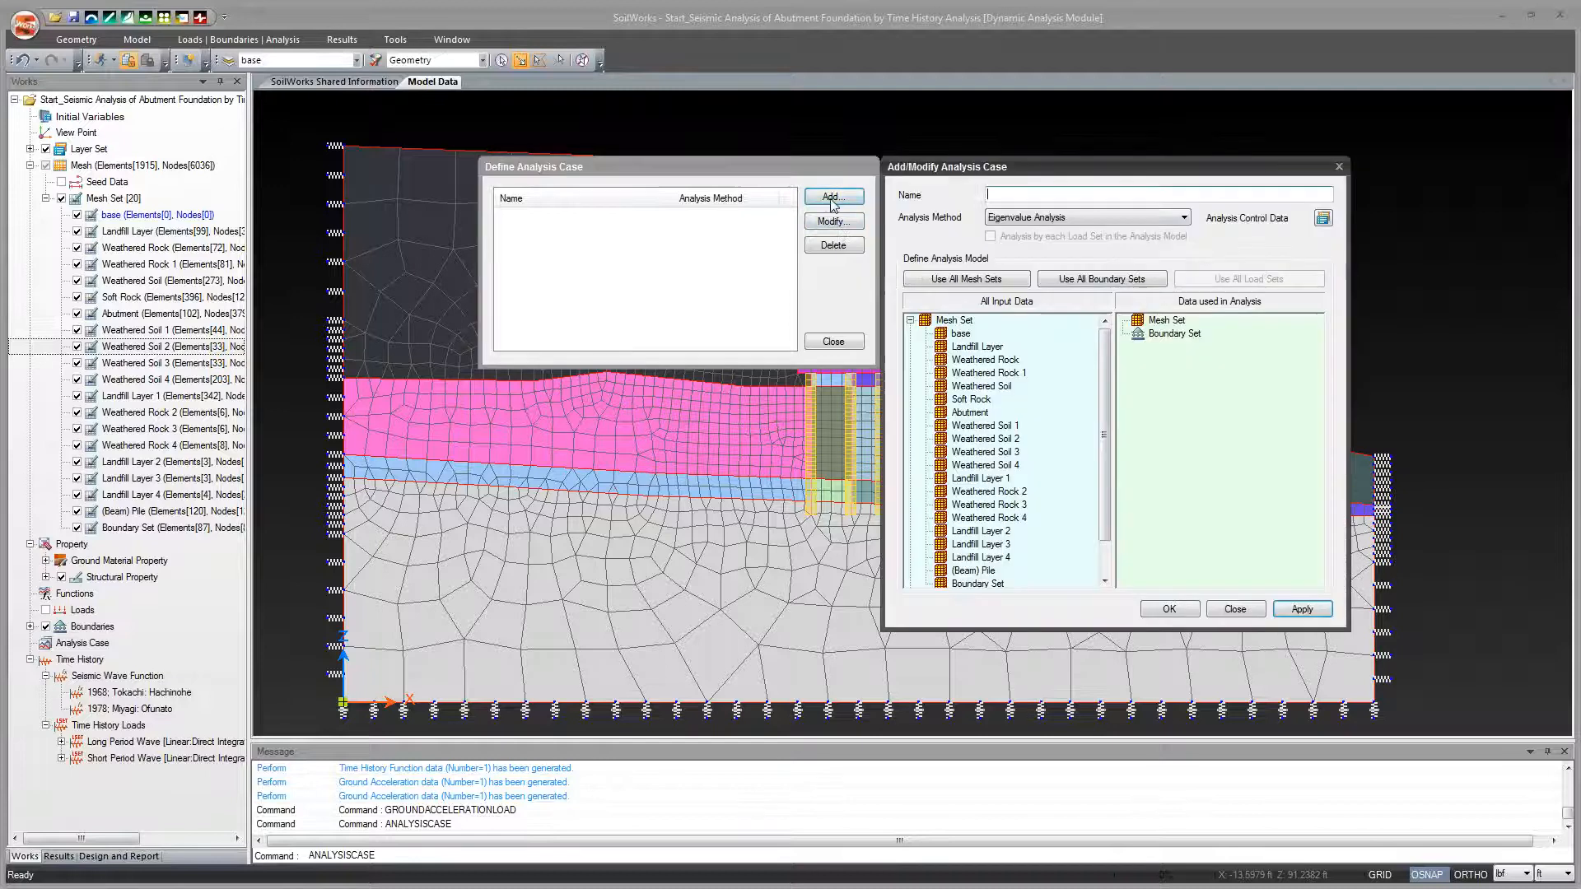
pyautogui.moveTo(944, 173); pyautogui.dragTo(590, 191)
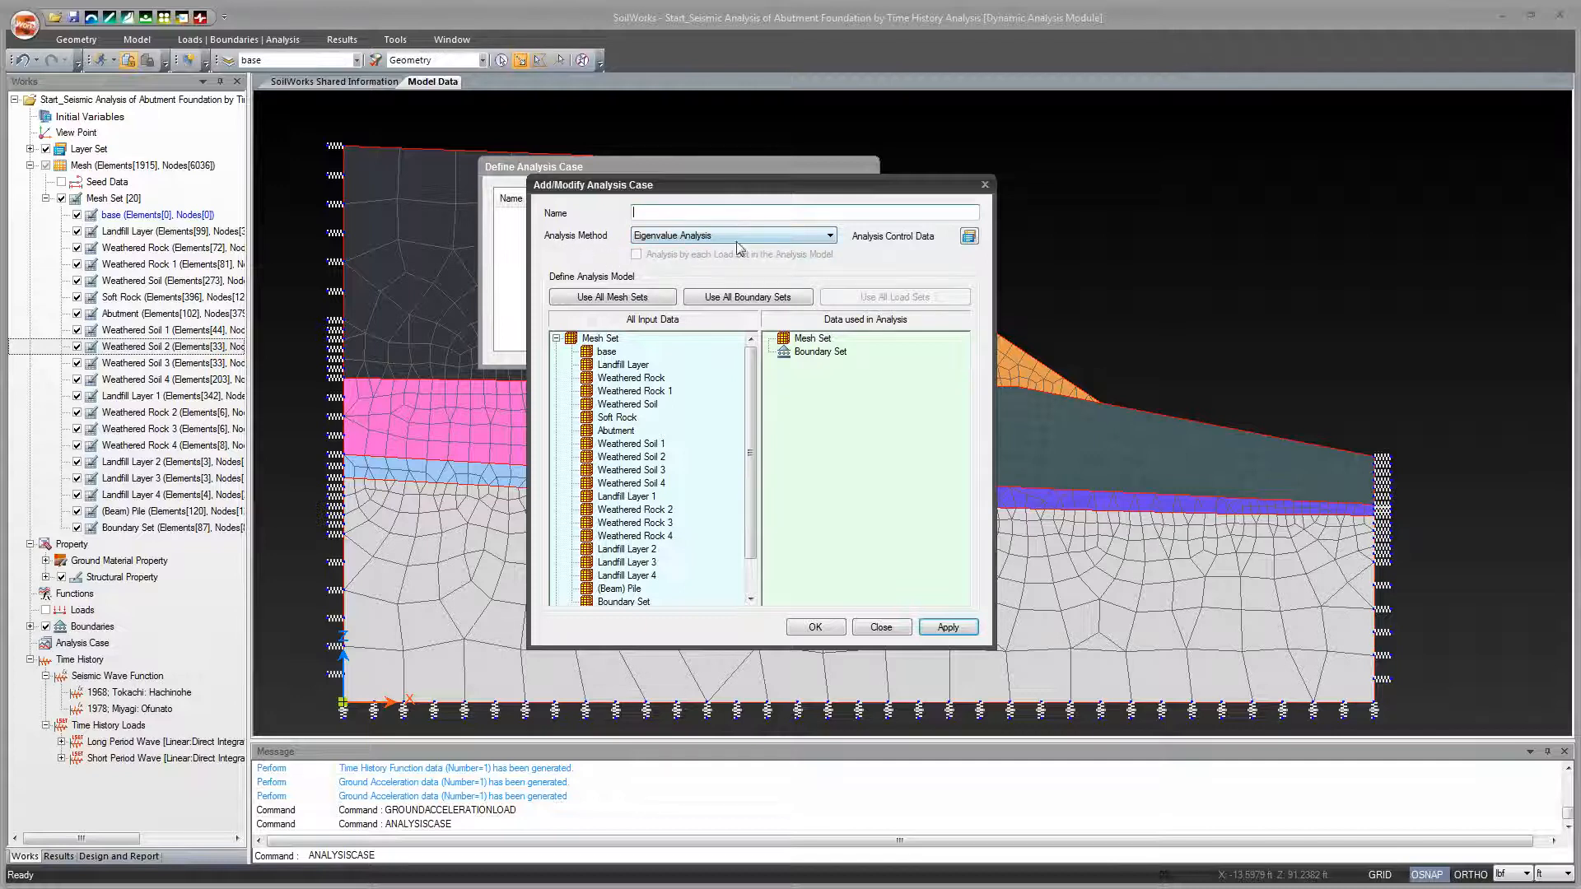
pyautogui.click(822, 237)
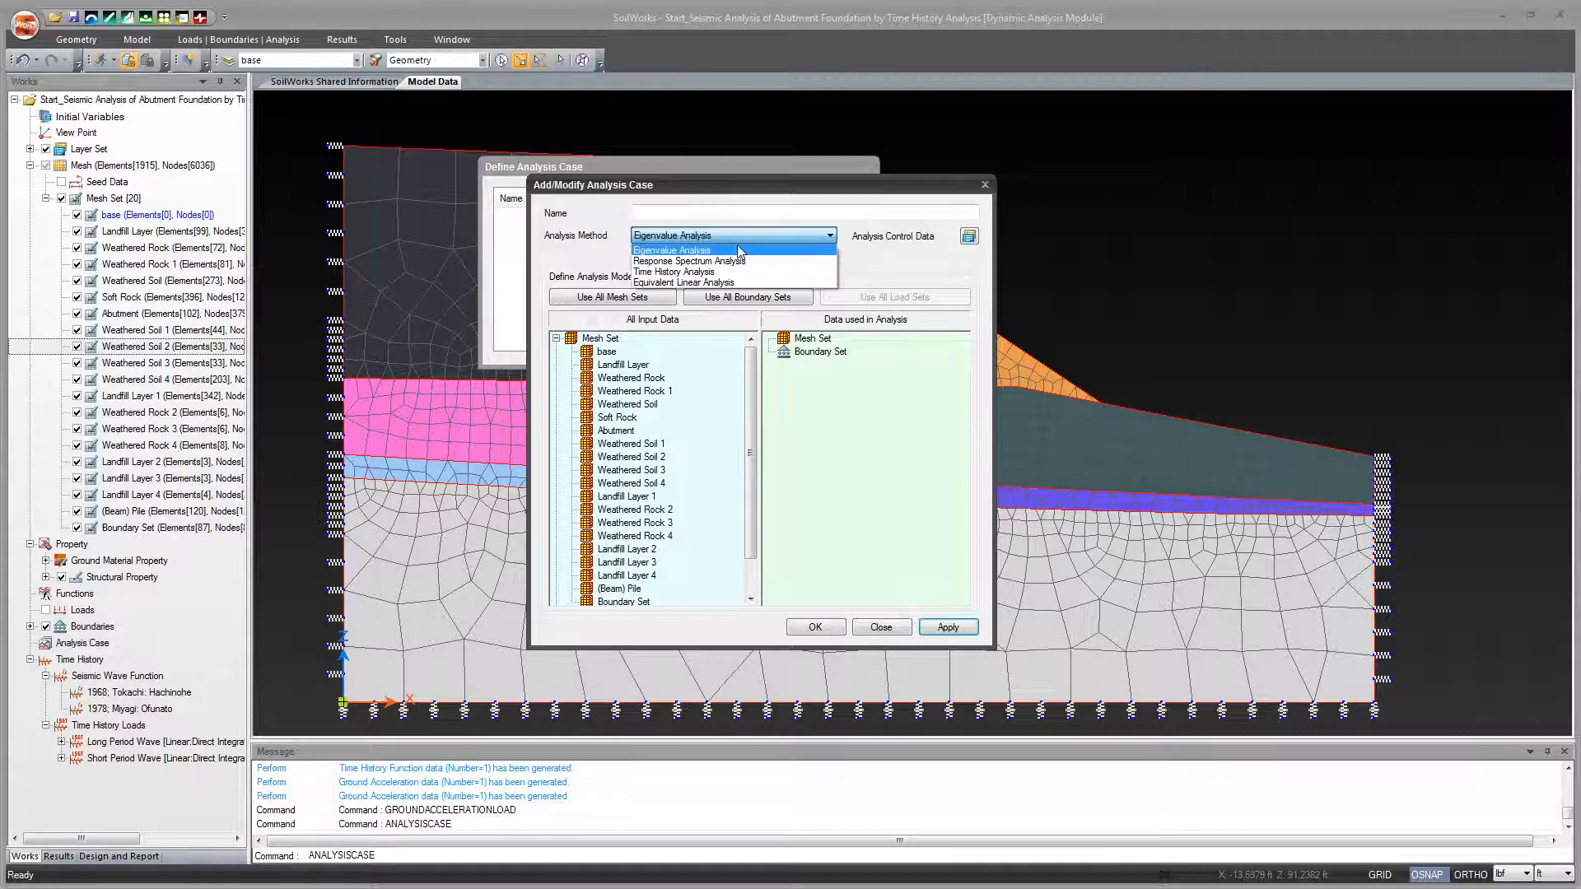
pyautogui.click(736, 272)
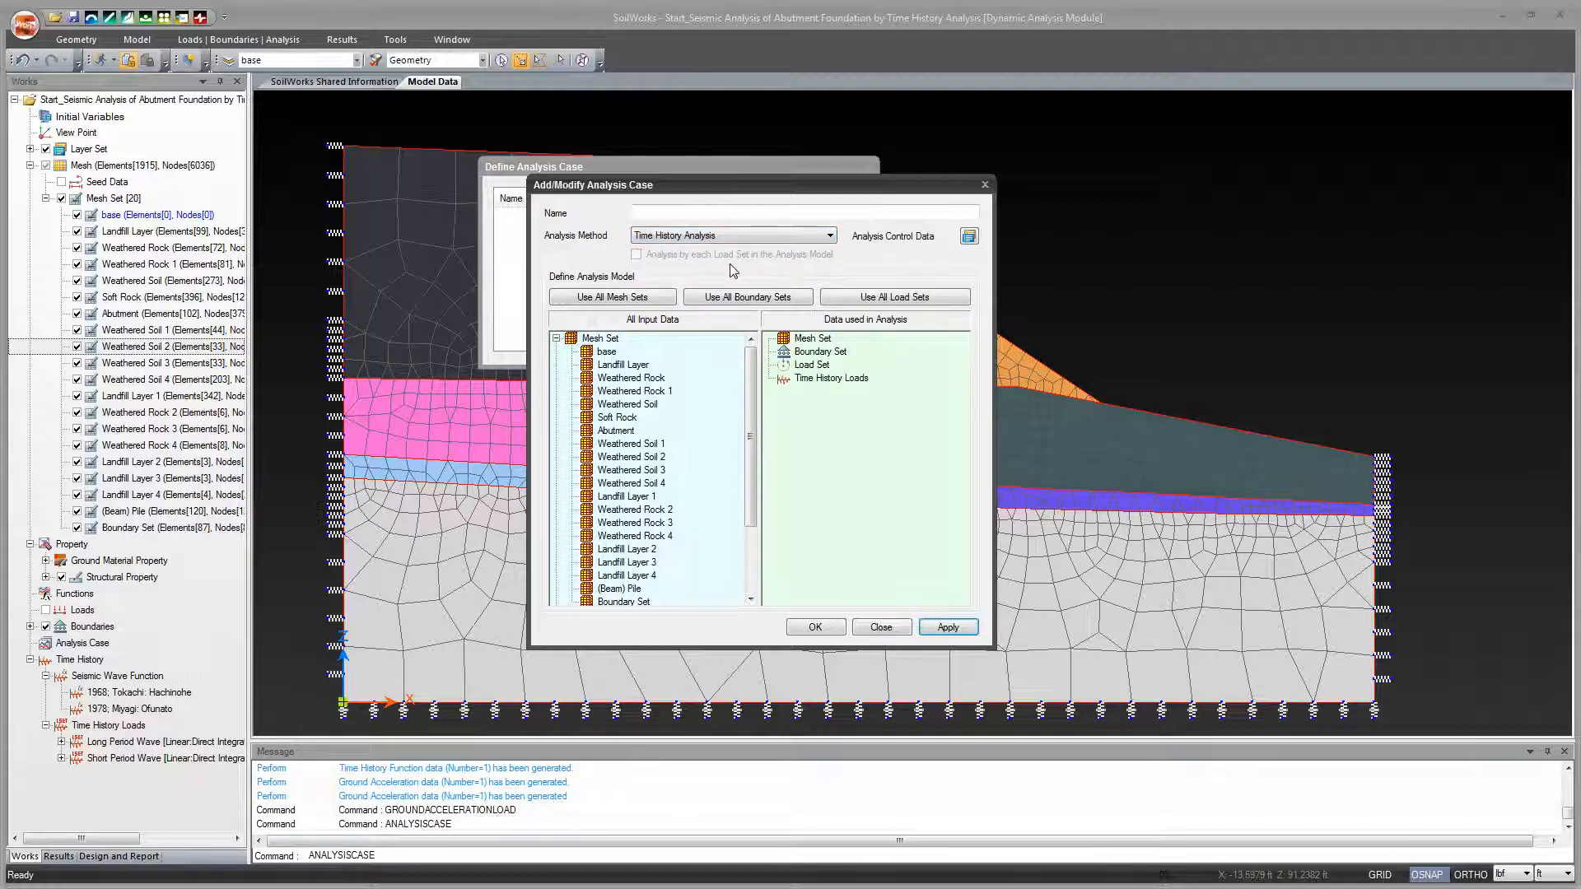
# Name the new analysis case "Time History Analysis (Longwave)".
pyautogui.click(711, 211)
pyautogui.write('Time H')
pyautogui.write('istr')
pyautogui.write('ory Analysis')
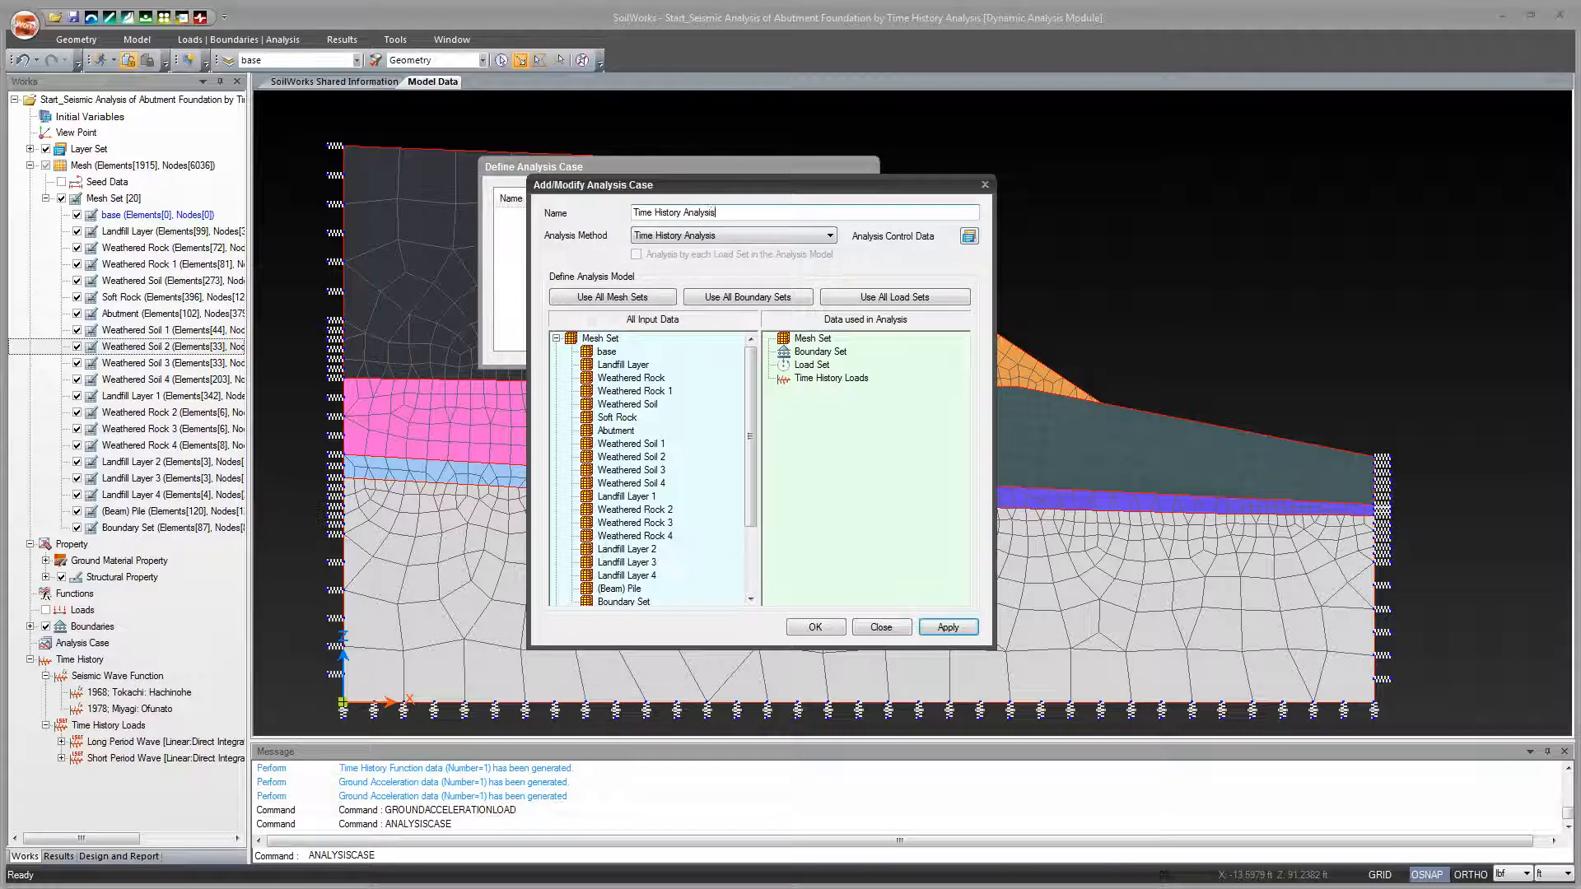
pyautogui.write(' (Longwave')
# Include all mesh sets and all boundary sets in the data used by the Longwave analysis case.
pyautogui.moveTo(755, 369); pyautogui.dragTo(752, 377)
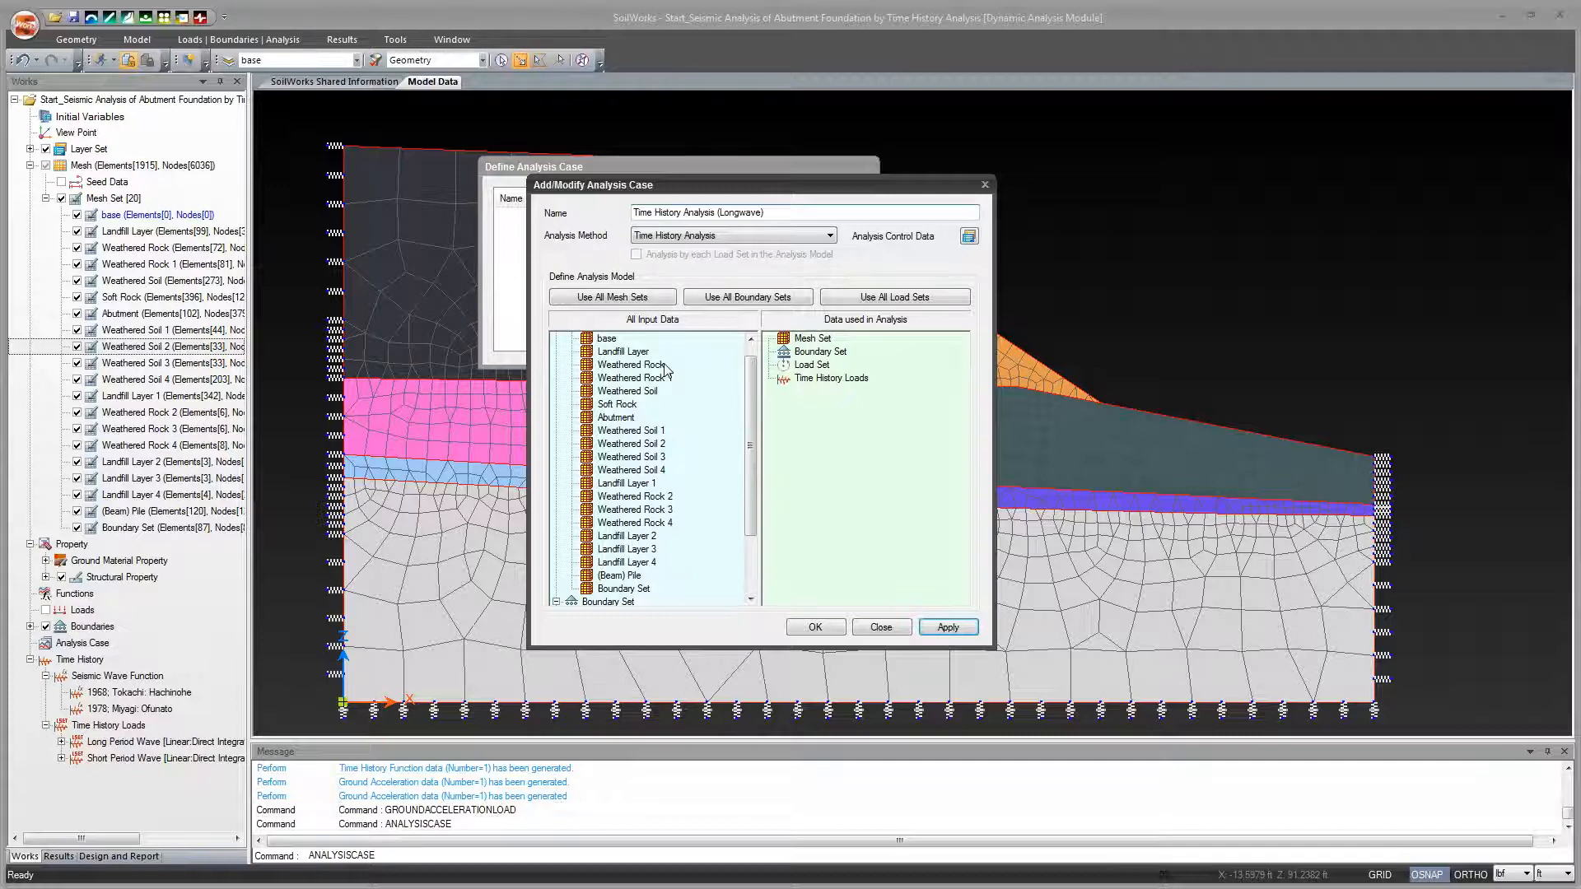
pyautogui.moveTo(753, 400); pyautogui.dragTo(751, 389)
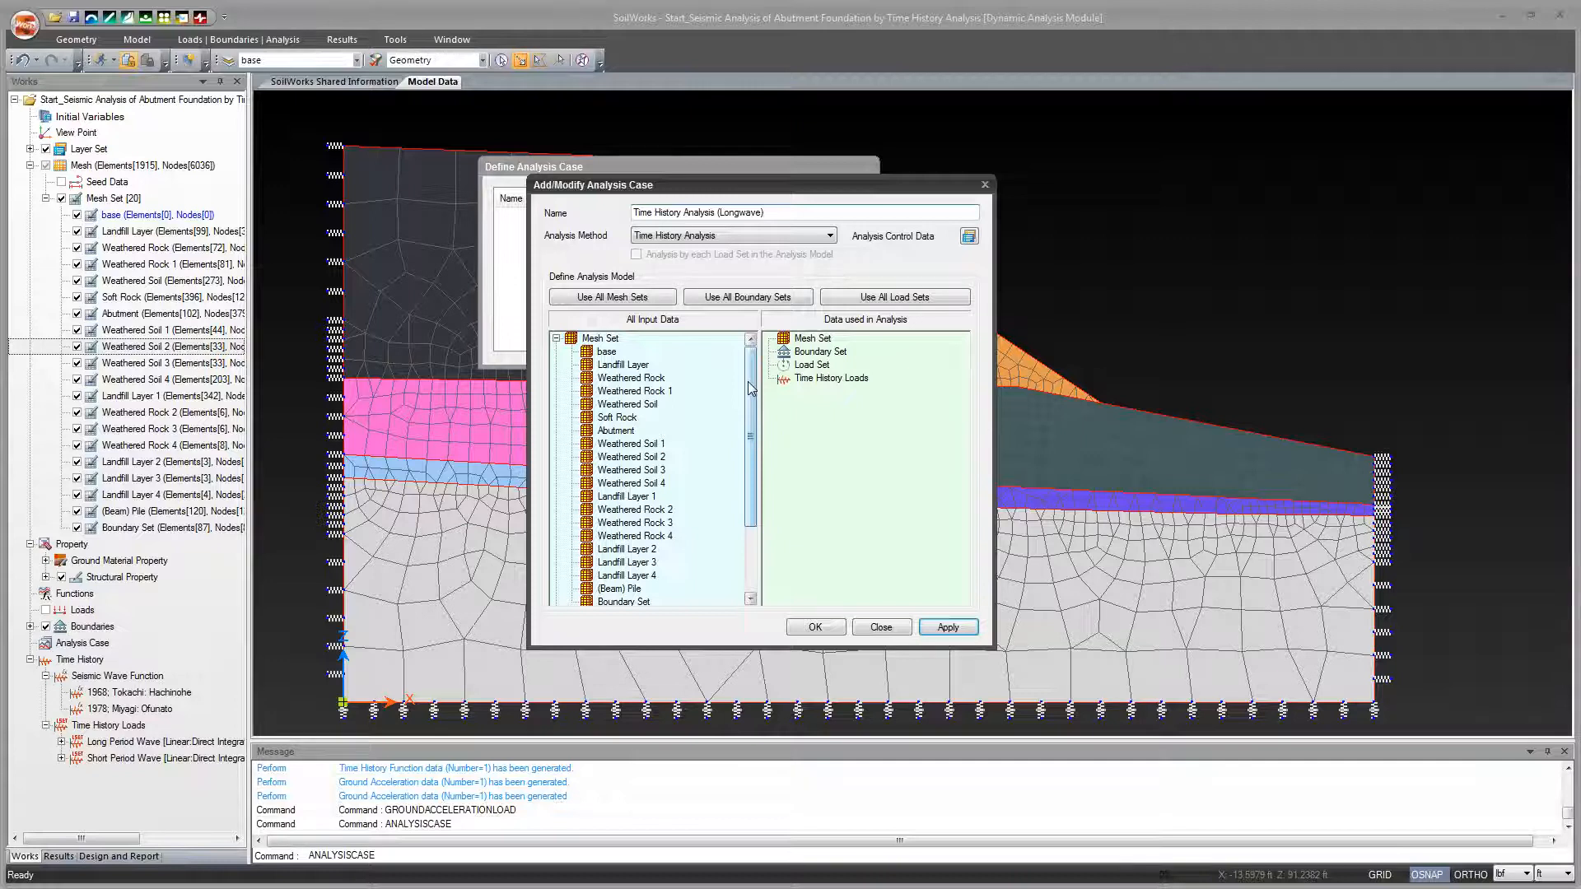
pyautogui.moveTo(751, 389); pyautogui.dragTo(751, 392)
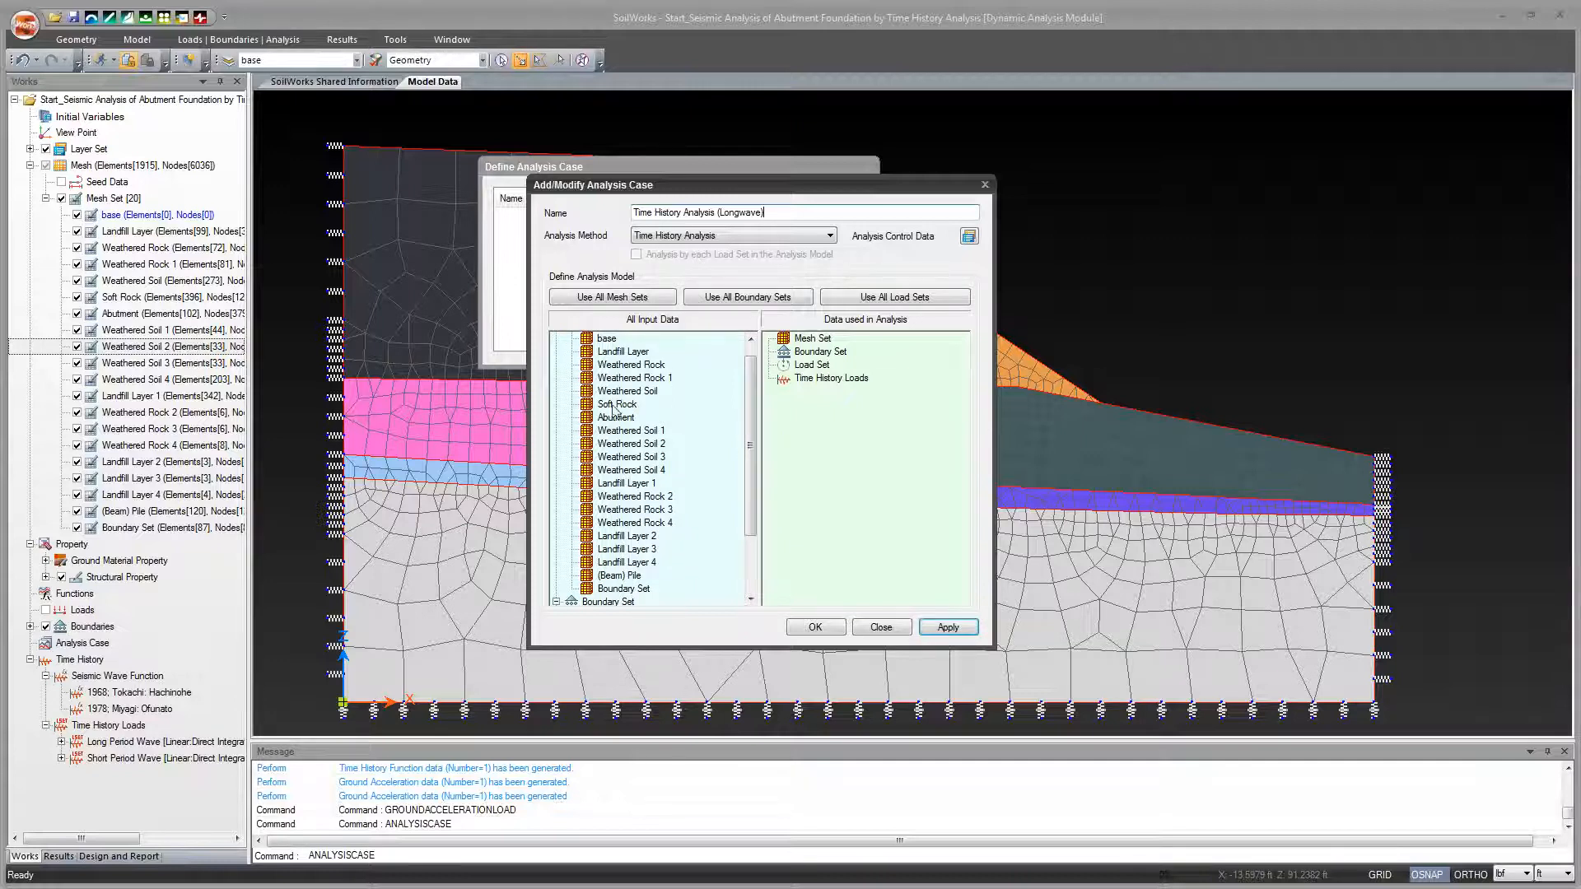
pyautogui.moveTo(634, 378); pyautogui.dragTo(834, 424)
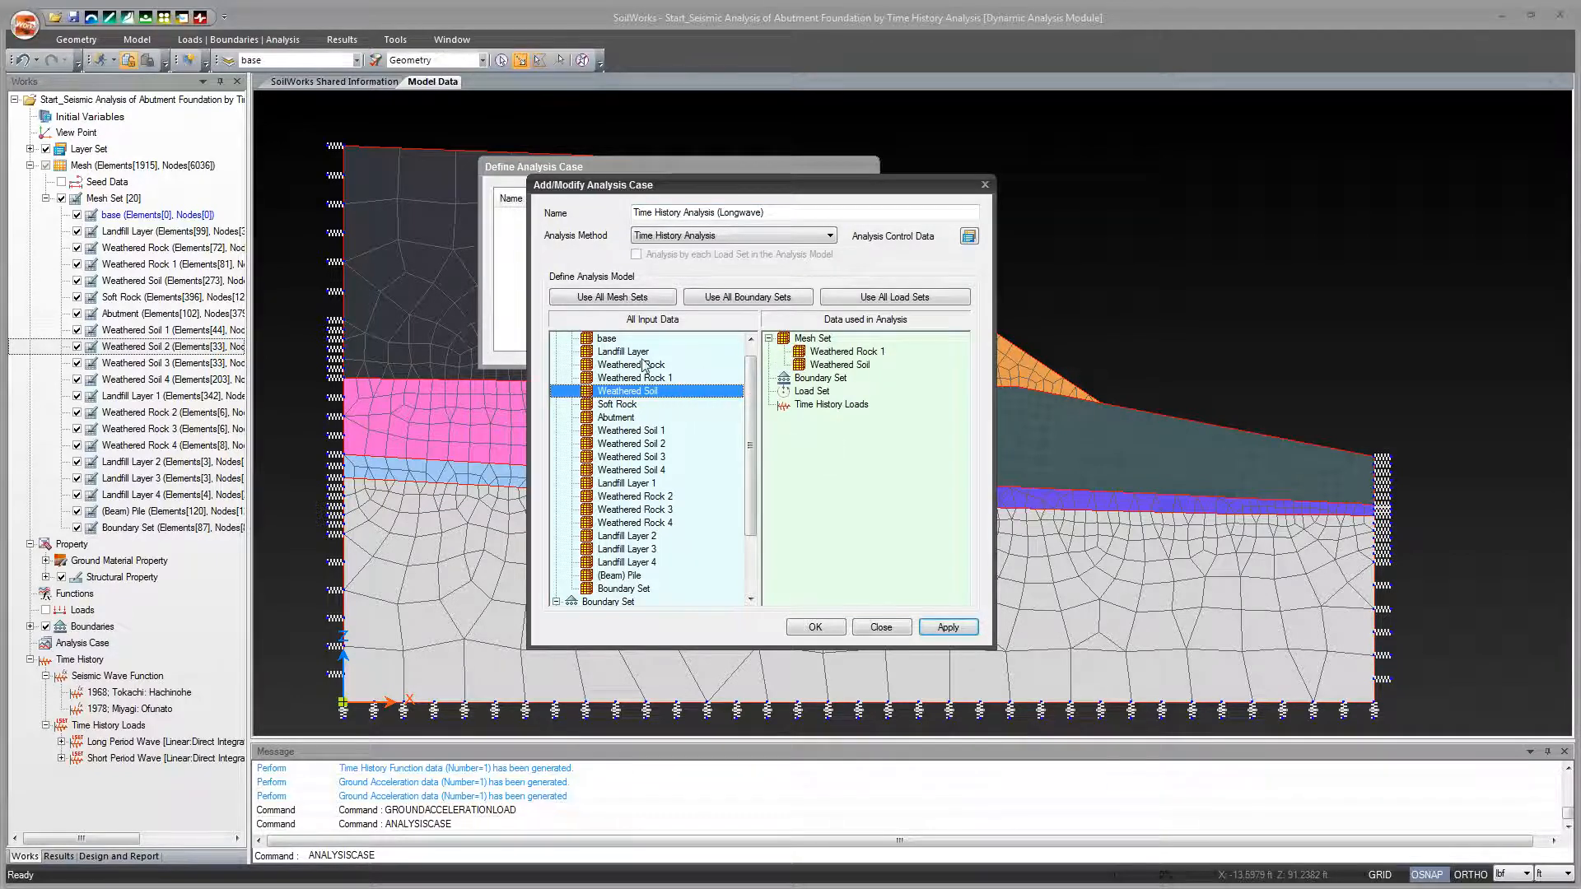
pyautogui.click(617, 301)
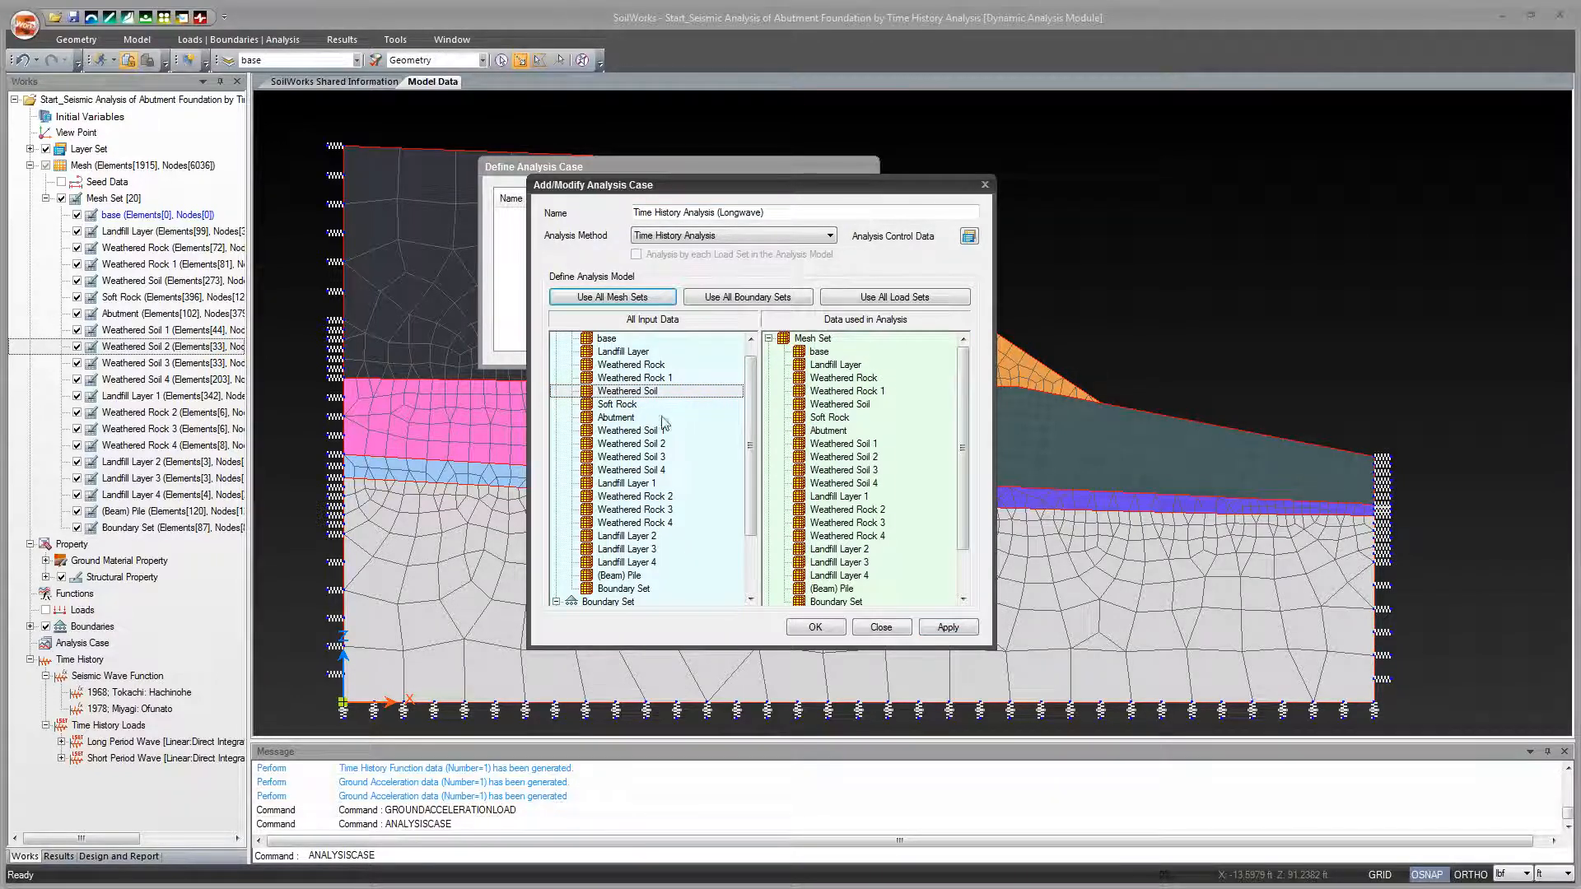
pyautogui.scroll(-2, 751, 370)
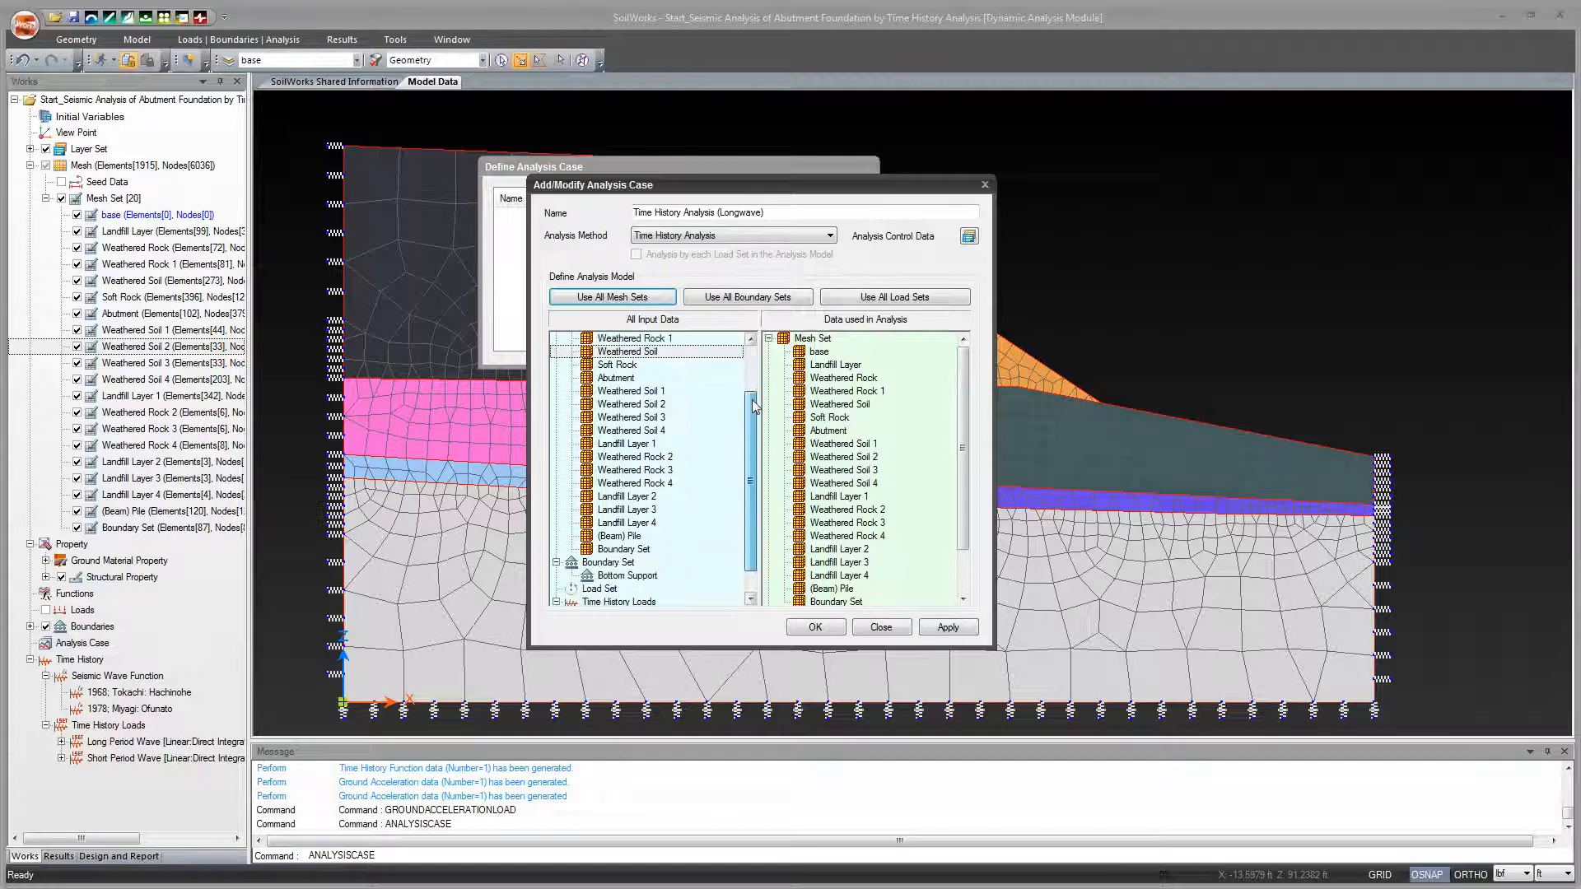
pyautogui.click(725, 299)
pyautogui.scroll(-2, 966, 408)
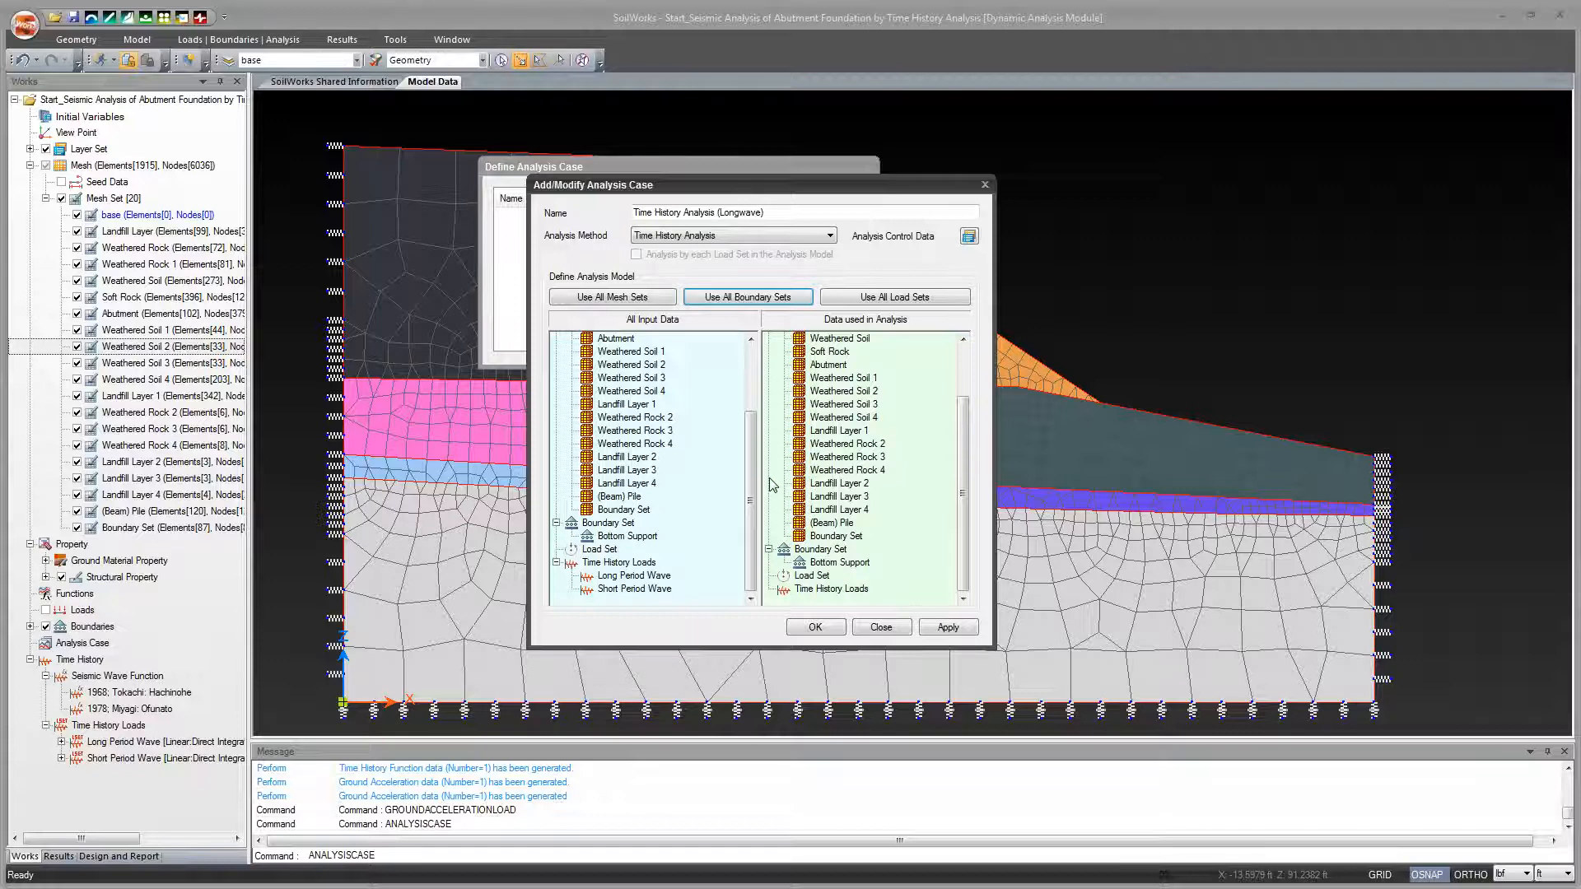
# Add the Long Period Wave time history load to the data used in the analysis and apply the Longwave case.
pyautogui.click(643, 577)
pyautogui.moveTo(642, 579); pyautogui.dragTo(853, 580)
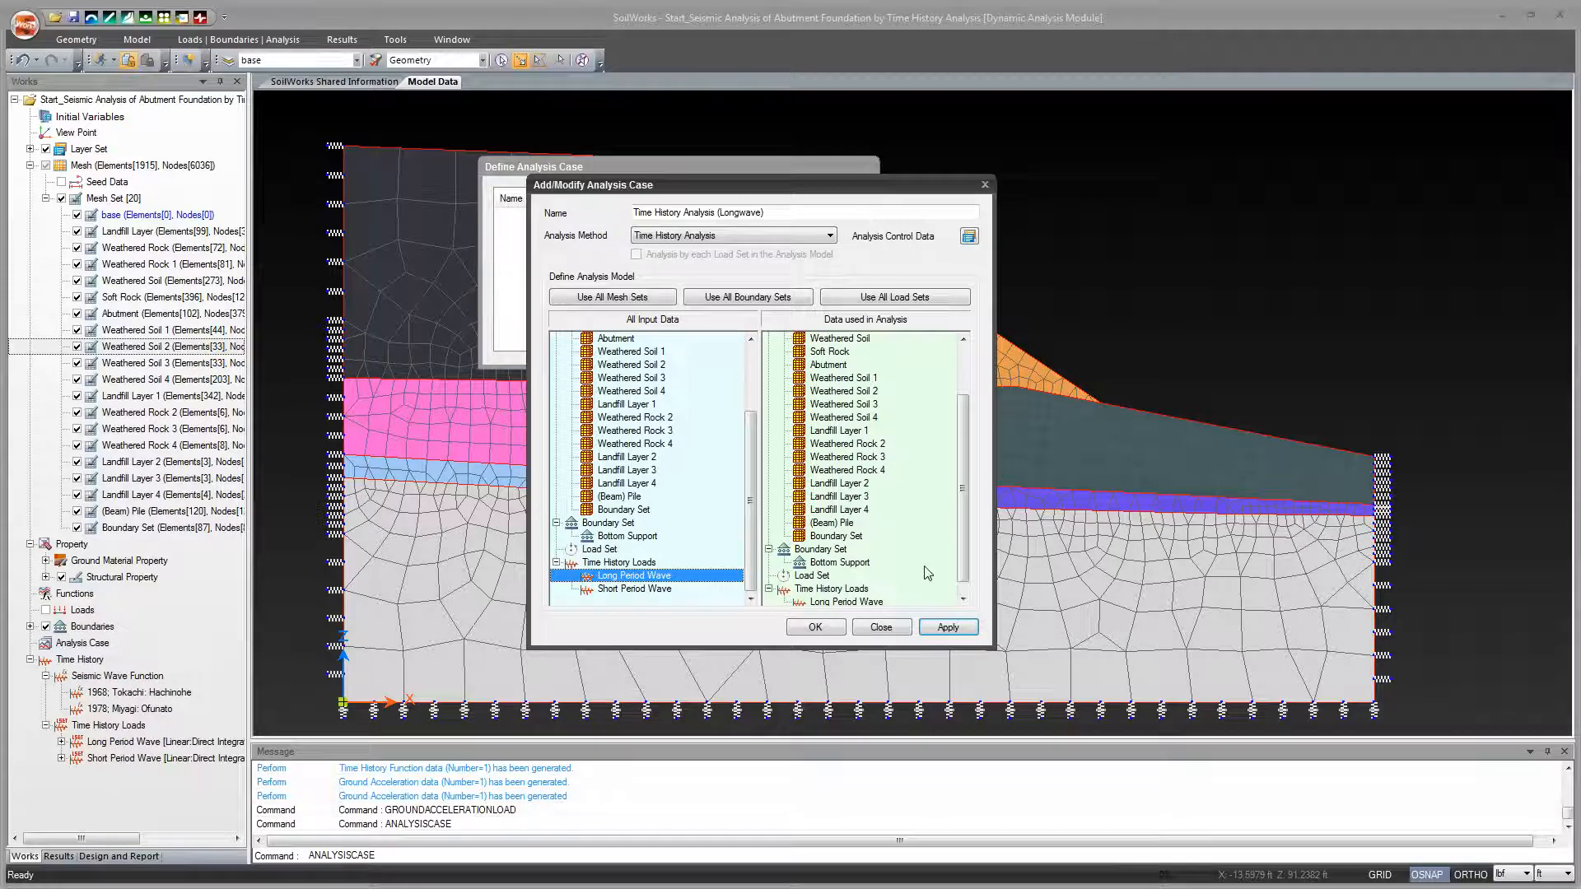
pyautogui.moveTo(962, 547)
pyautogui.mouseDown()
pyautogui.moveTo(960, 504)
pyautogui.moveTo(953, 546)
pyautogui.mouseUp()
pyautogui.click(955, 631)
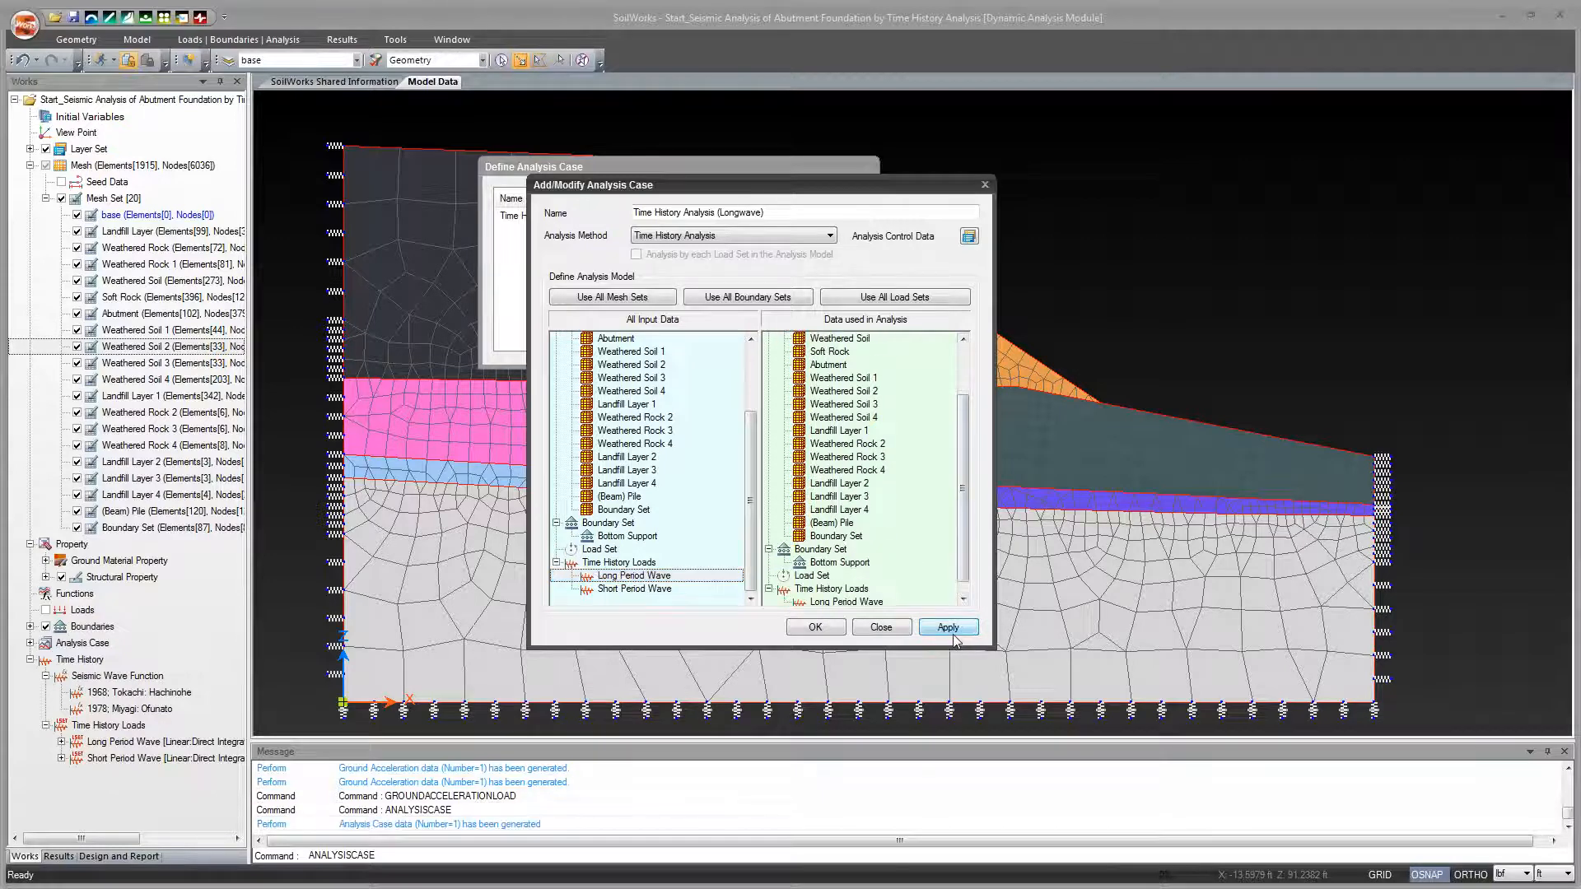
# Change the analysis case name to "Time History Analysis (Shortwave)" to define a second case.
pyautogui.moveTo(751, 195); pyautogui.dragTo(1116, 175)
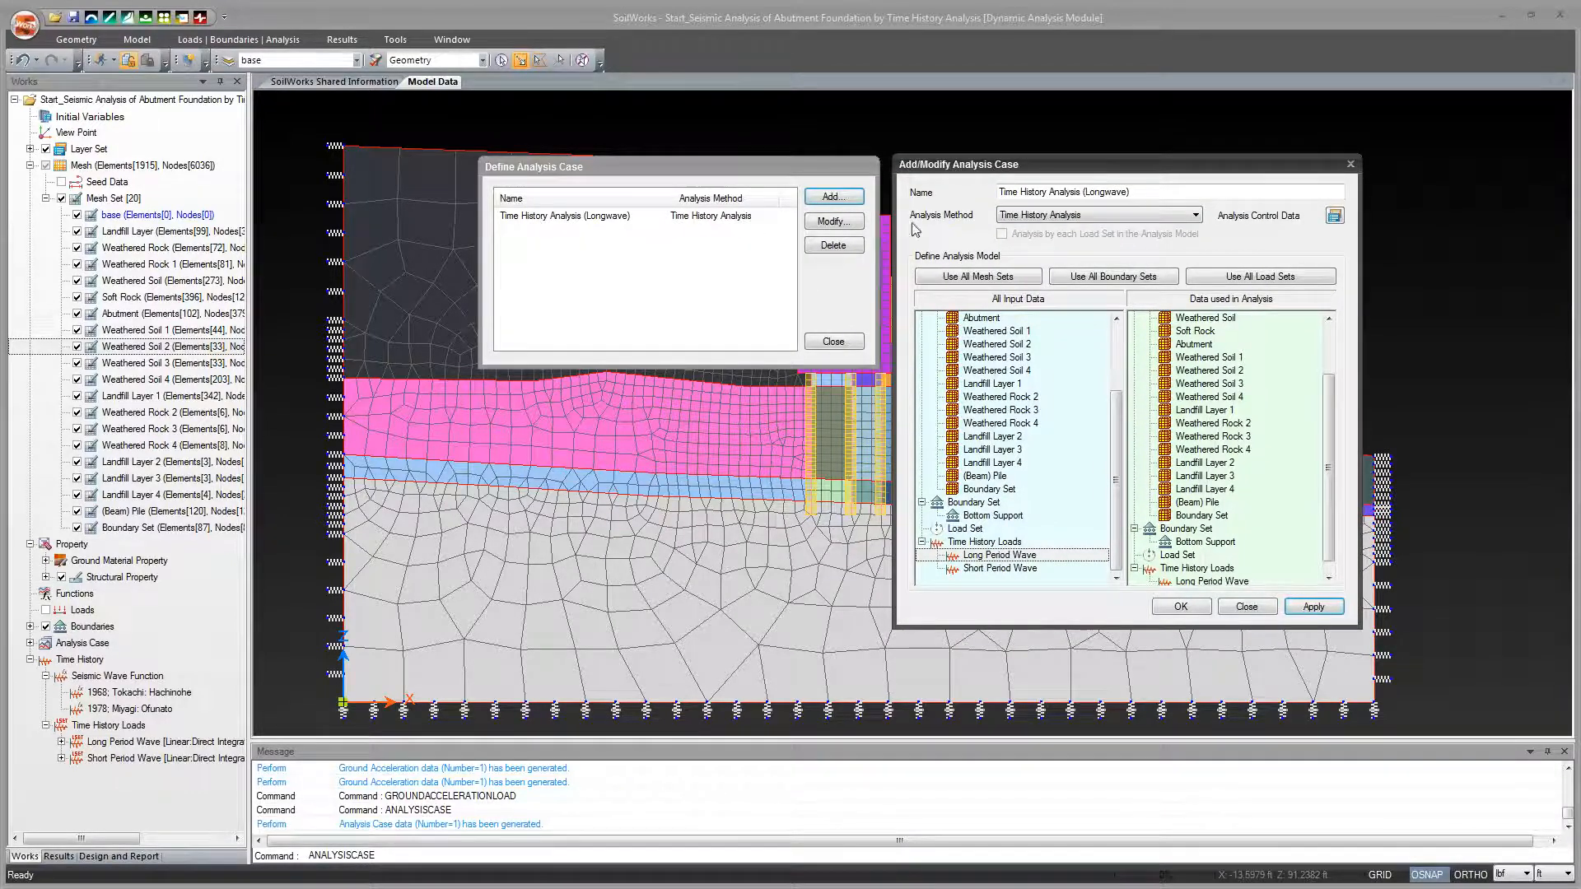
pyautogui.moveTo(981, 167); pyautogui.dragTo(728, 188)
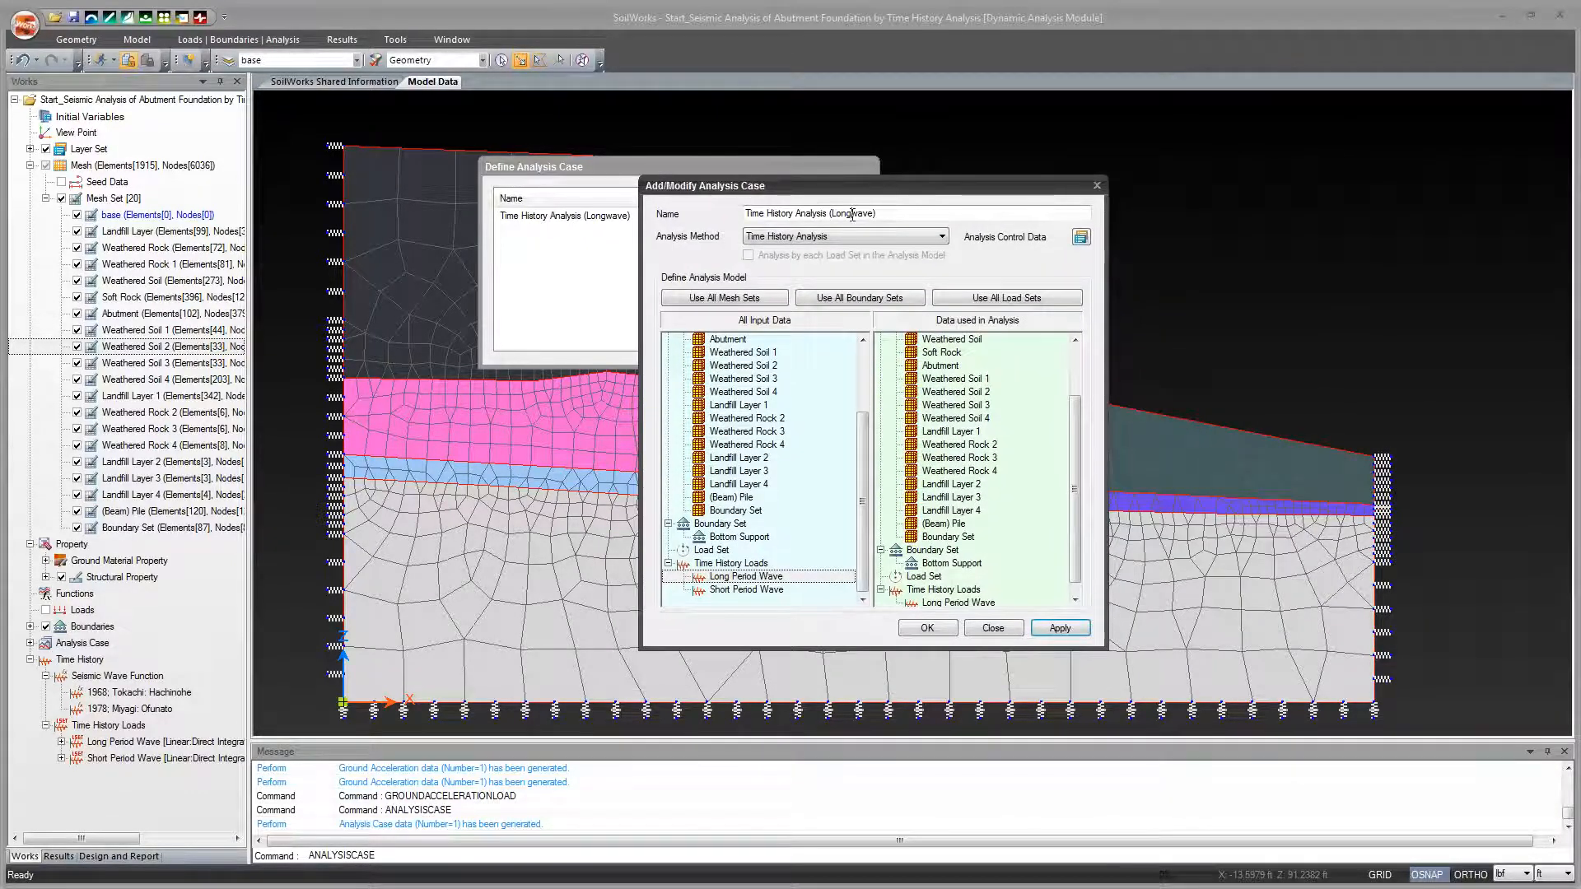
pyautogui.moveTo(831, 213); pyautogui.dragTo(860, 214)
pyautogui.write('S')
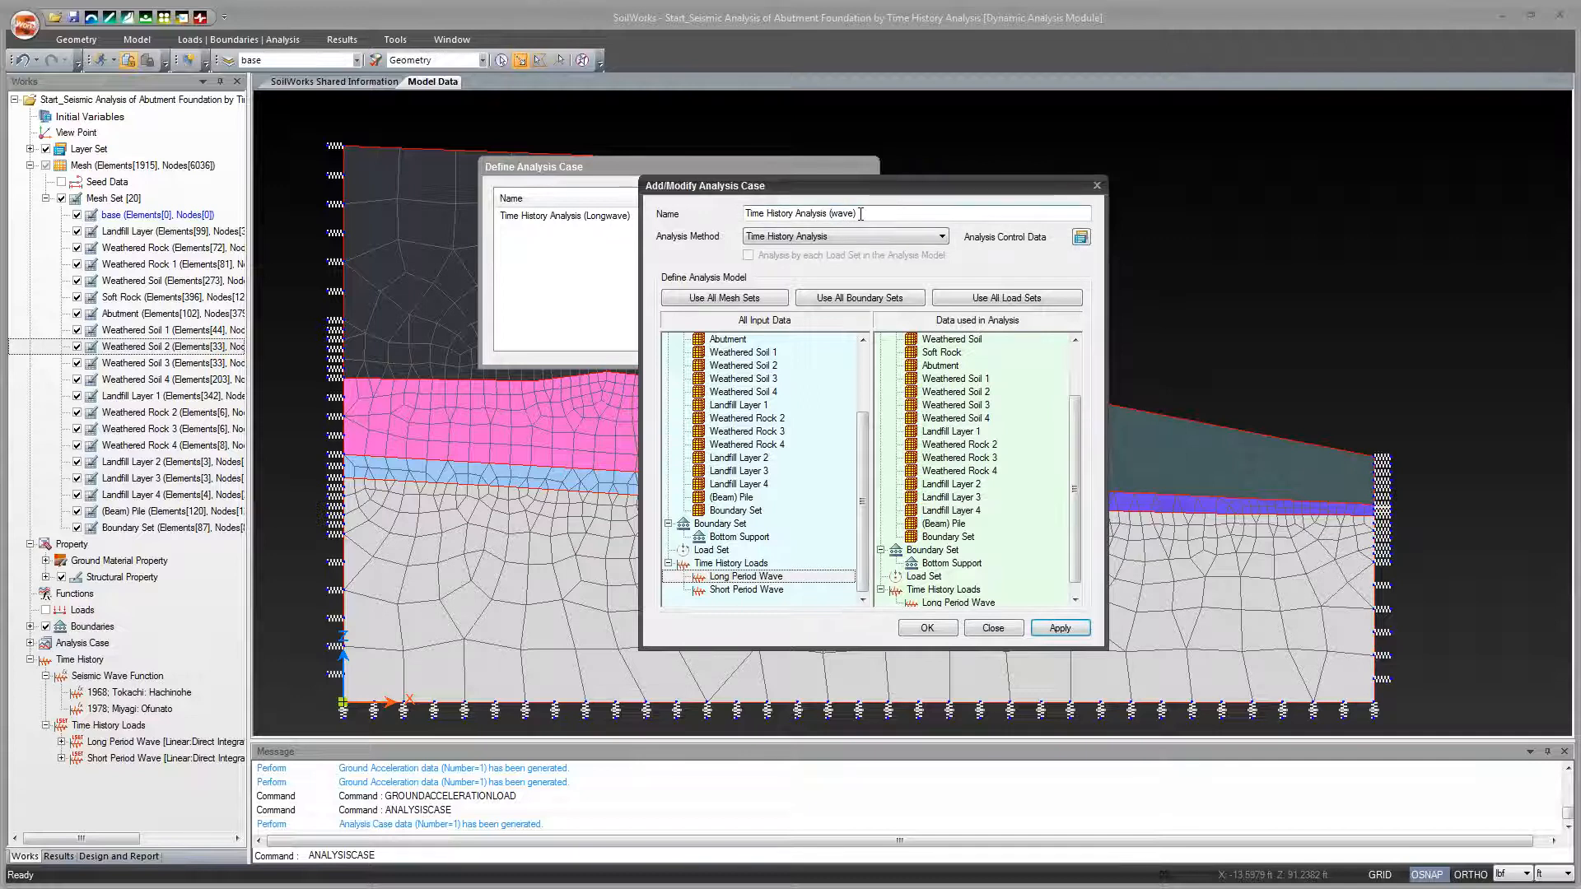
pyautogui.write('hort')
# Replace Long Period Wave with Short Period Wave in the Shortwave case's data, apply the case and finish defining analysis cases.
pyautogui.moveTo(963, 604); pyautogui.dragTo(914, 601)
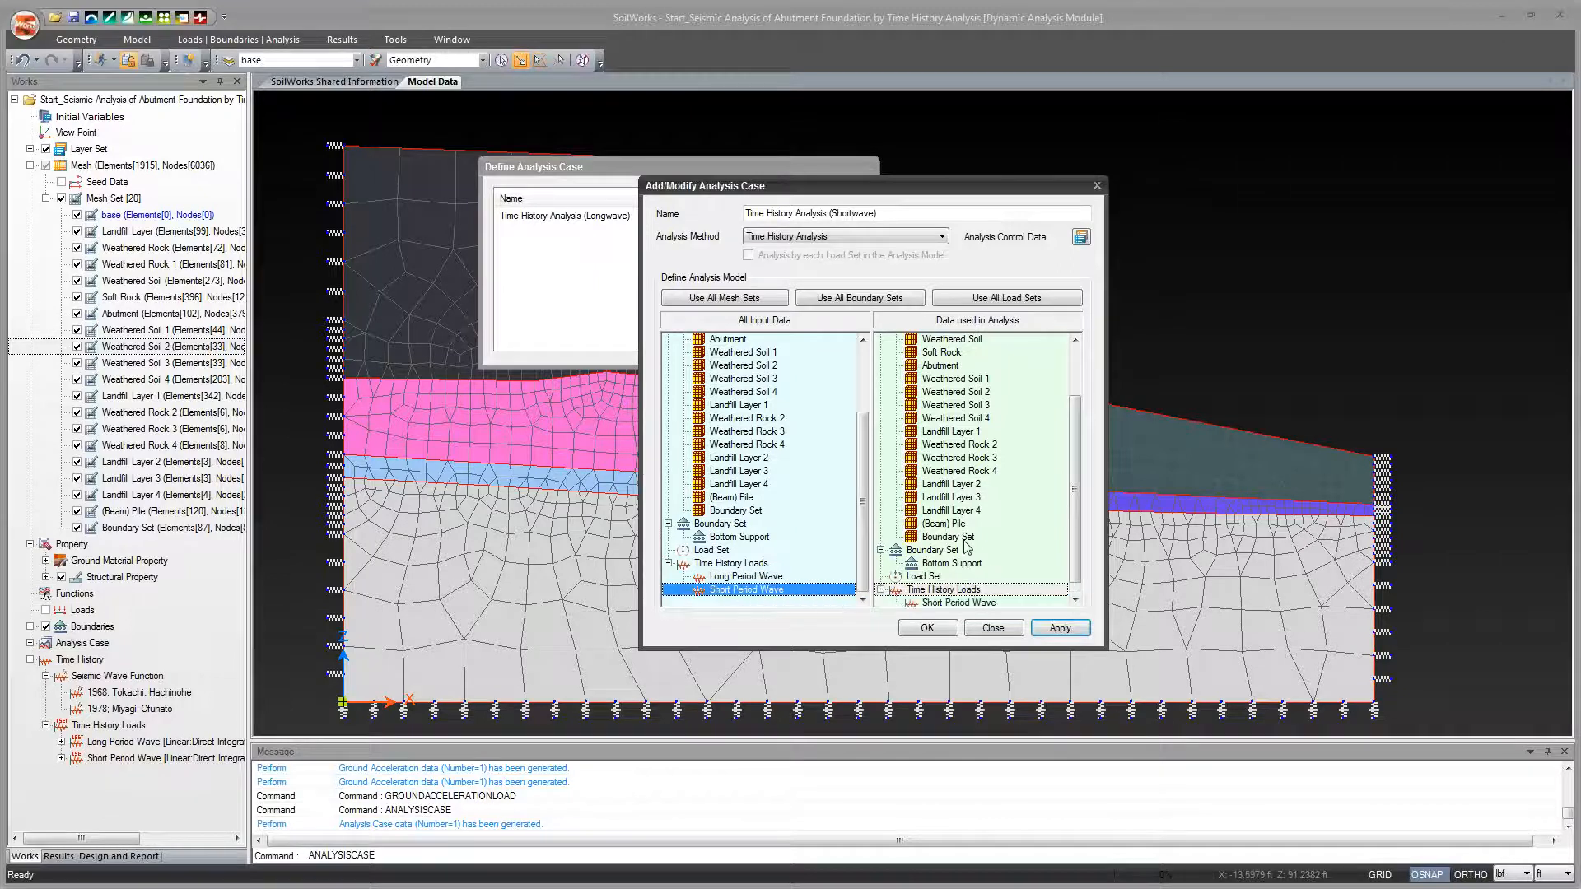
pyautogui.click(1060, 629)
pyautogui.moveTo(816, 186); pyautogui.dragTo(1020, 192)
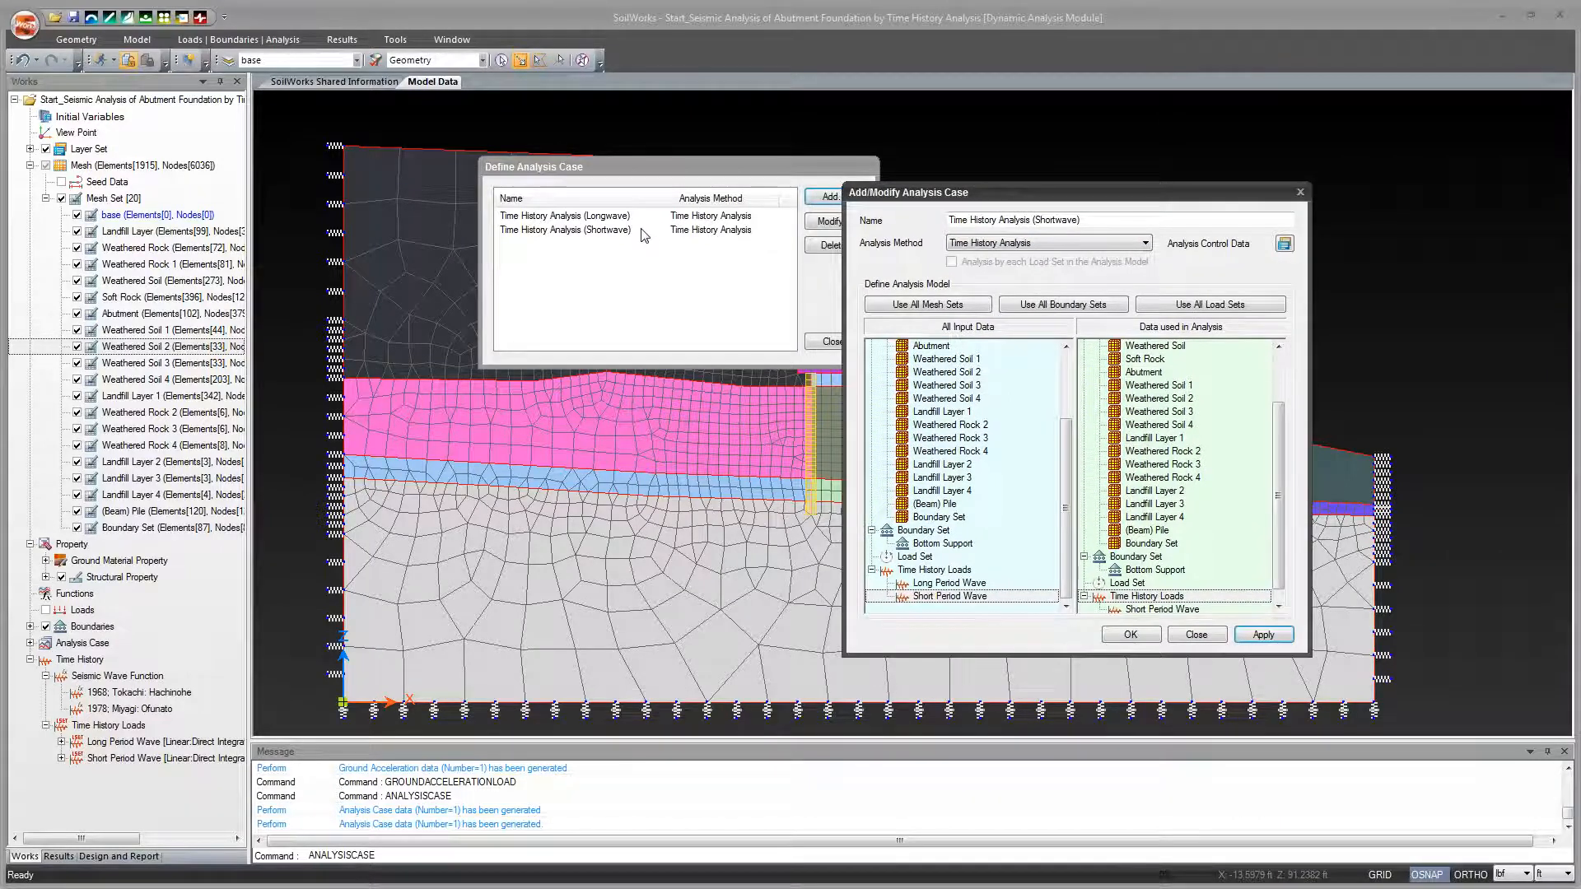
pyautogui.moveTo(906, 196); pyautogui.dragTo(719, 181)
pyautogui.click(1011, 619)
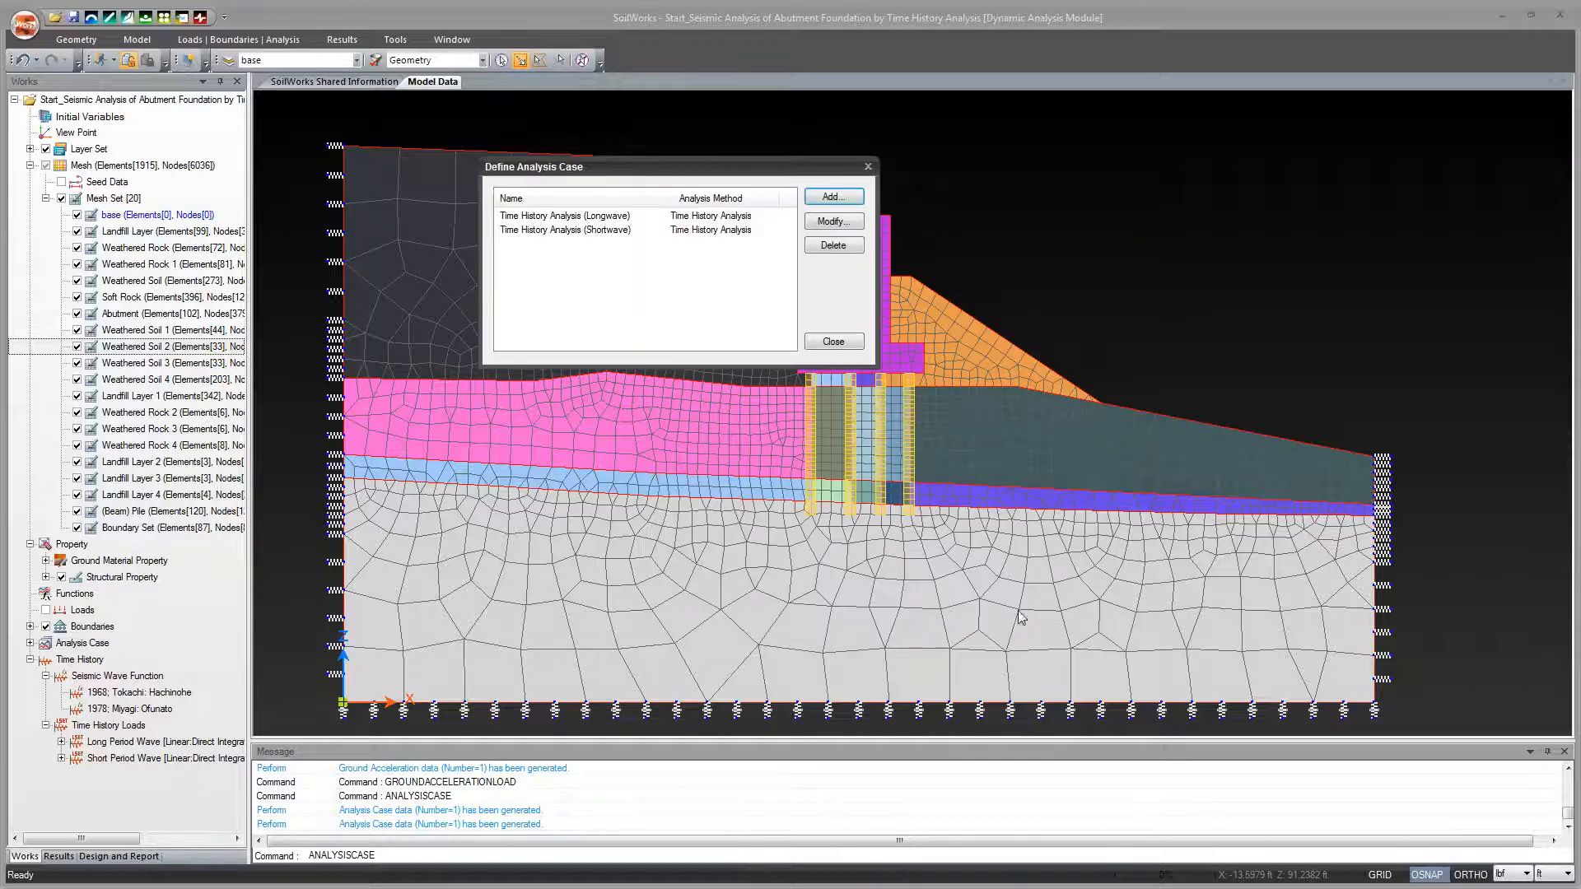
pyautogui.click(645, 229)
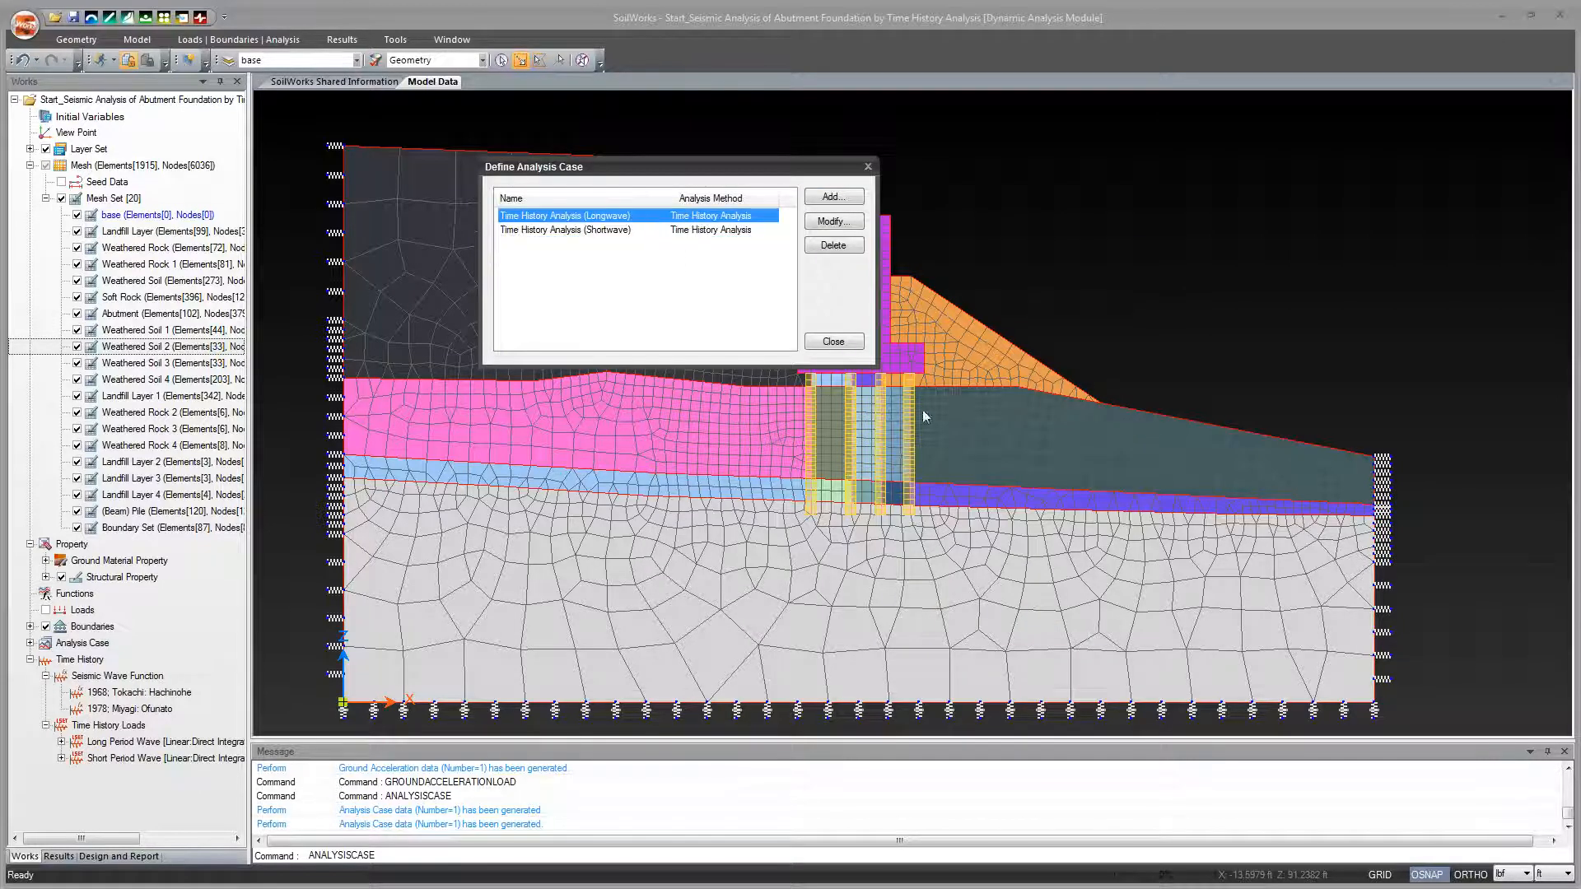
pyautogui.click(834, 341)
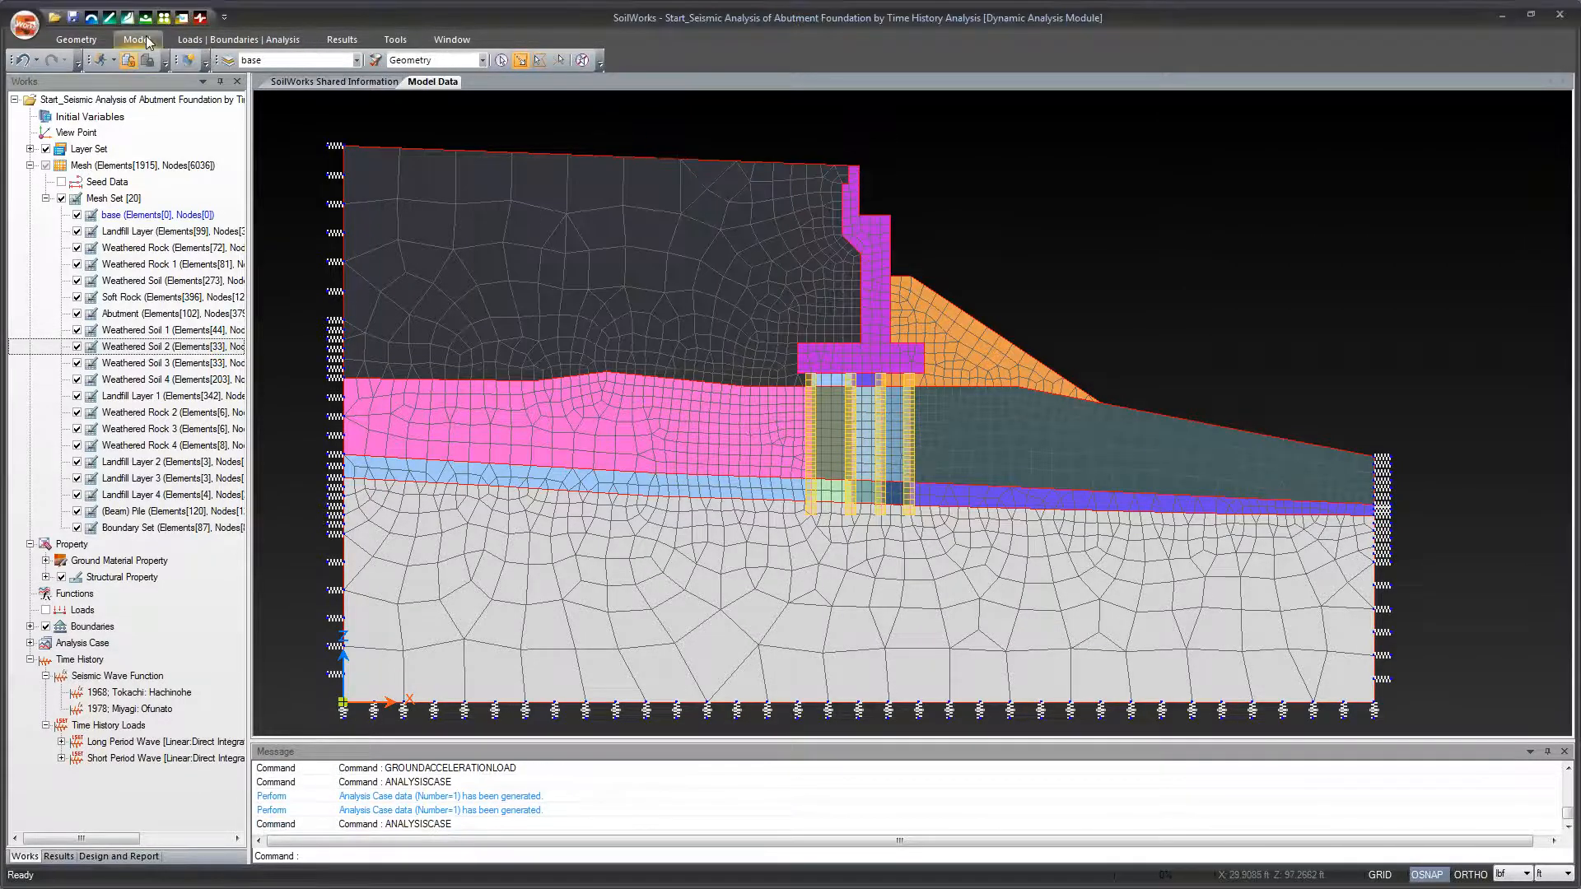
# Review the Longwave and Shortwave cases in the Analysis Manager and close it without performing the analysis.
pyautogui.click(238, 39)
pyautogui.click(704, 78)
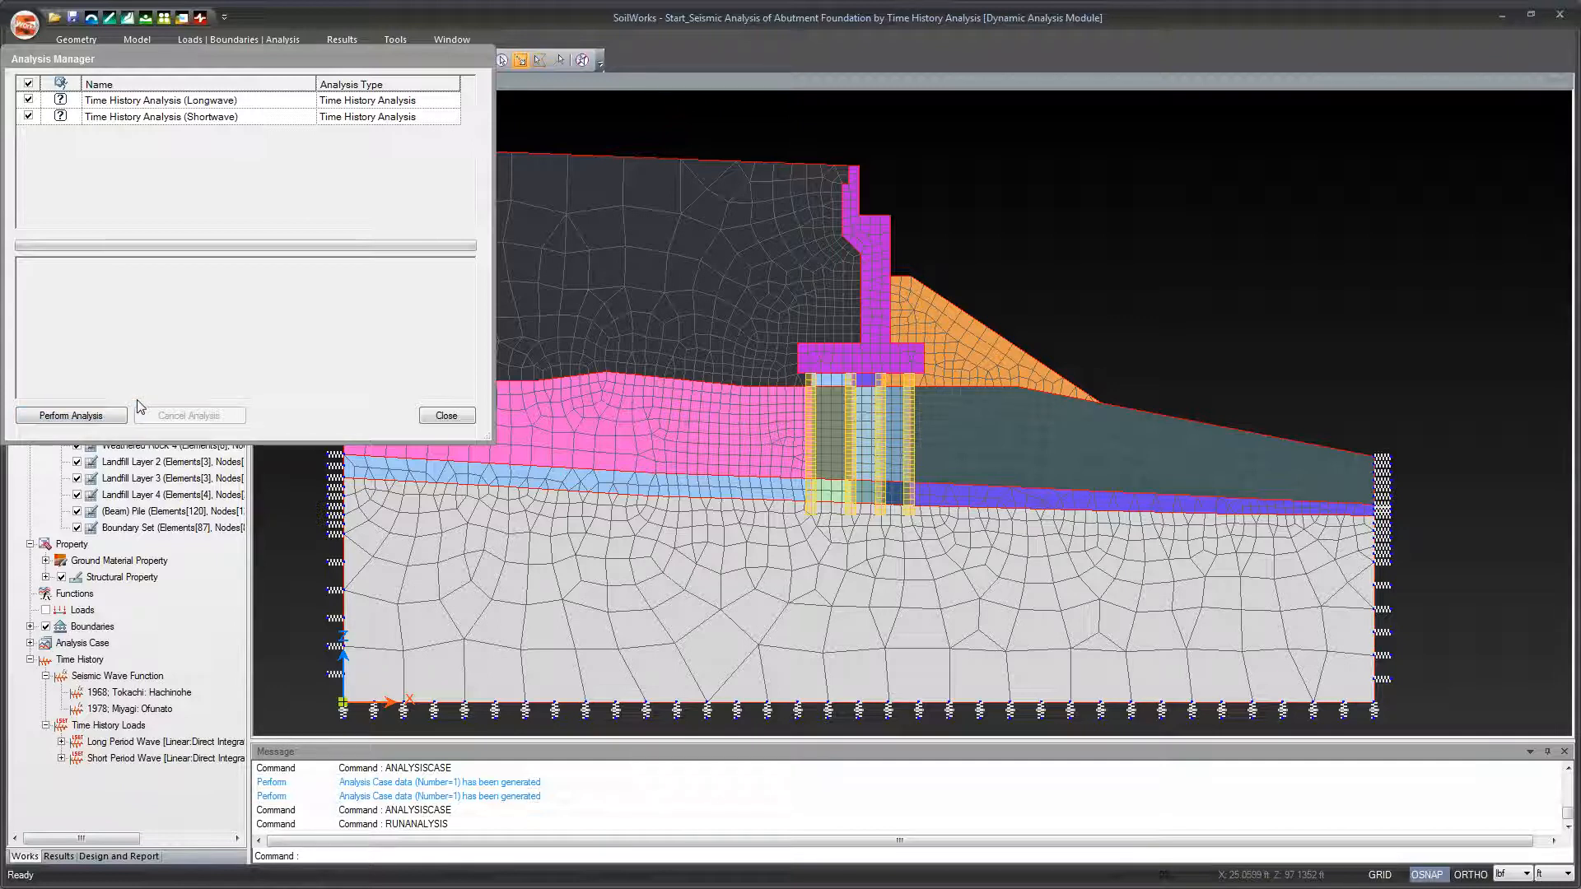
pyautogui.click(446, 416)
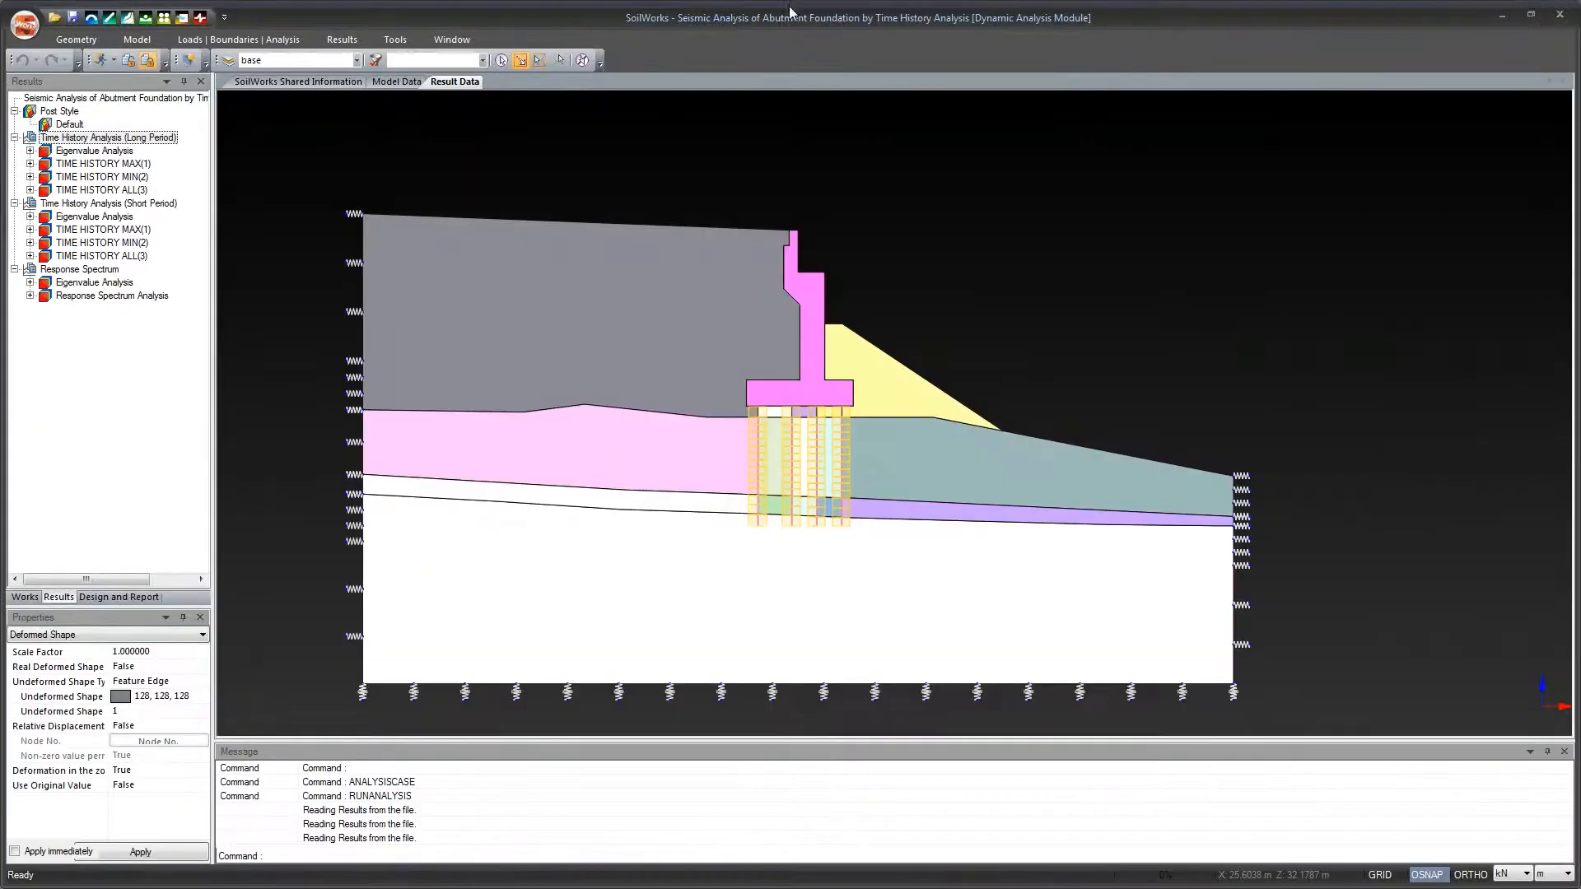
# Examine the list of eigenvalue modes in the Time History Analysis (Long Period) results, then collapse it.
pyautogui.moveTo(1036, 337); pyautogui.dragTo(1114, 337, button='middle')
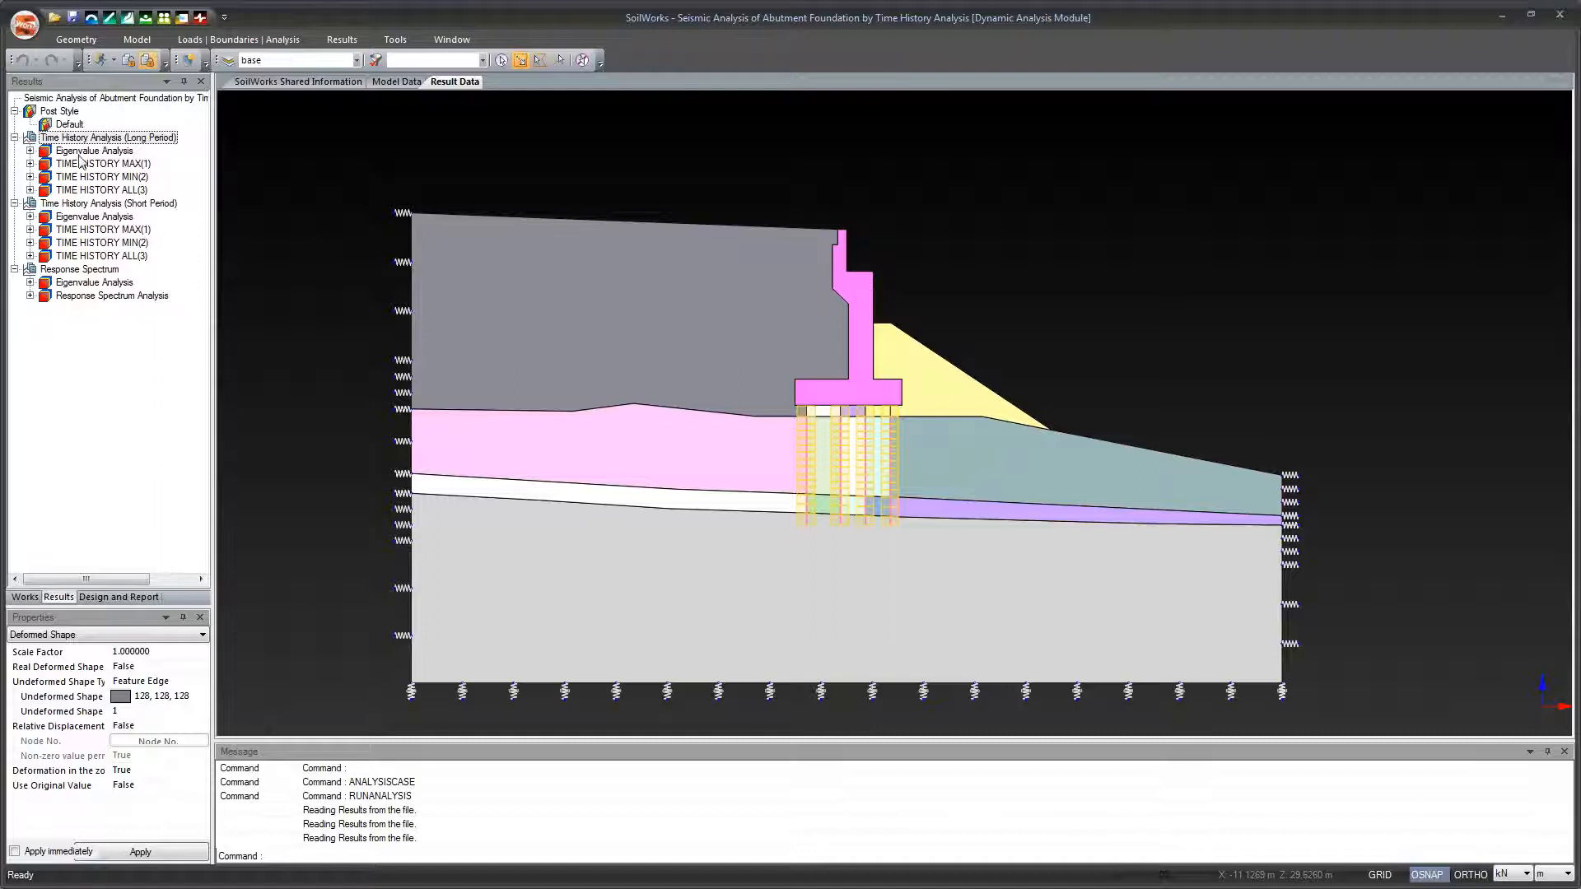
pyautogui.click(30, 152)
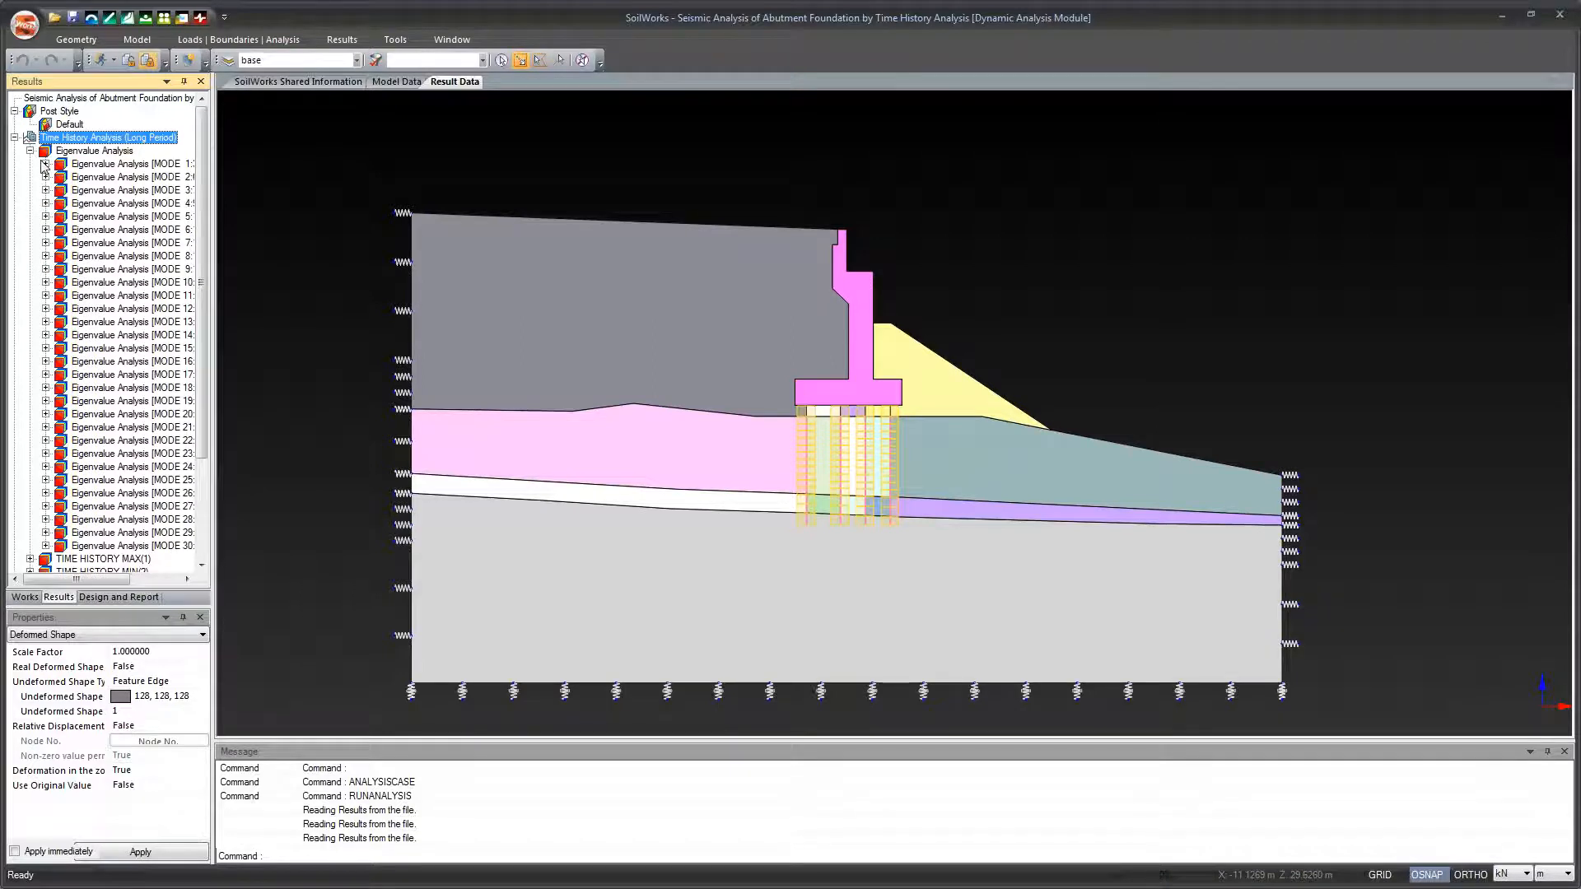
pyautogui.click(30, 152)
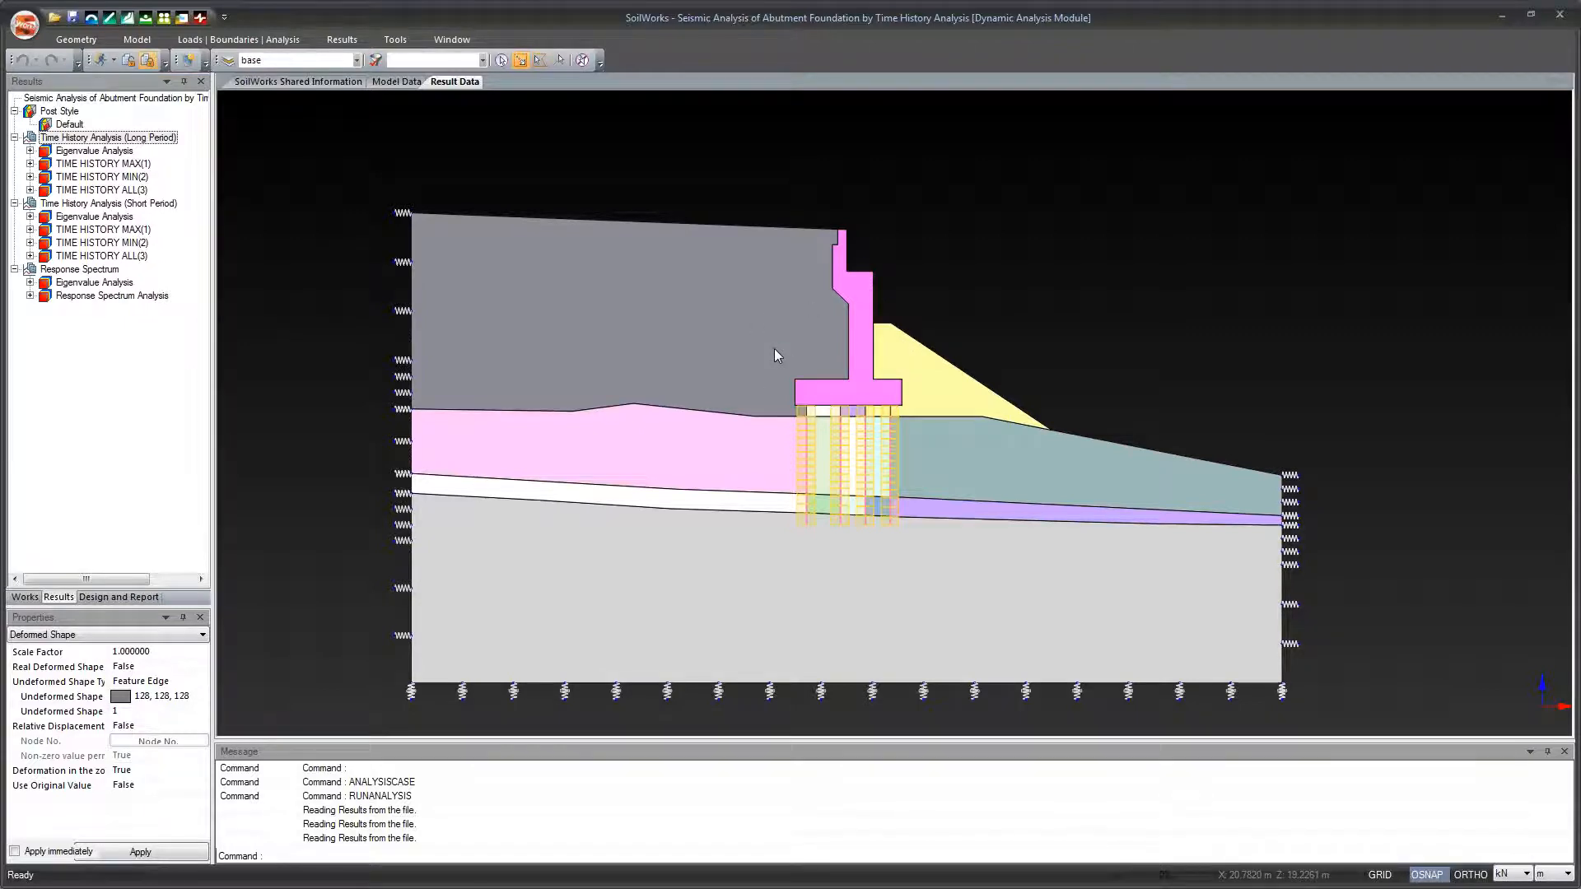
pyautogui.scroll(1, 1567, 529)
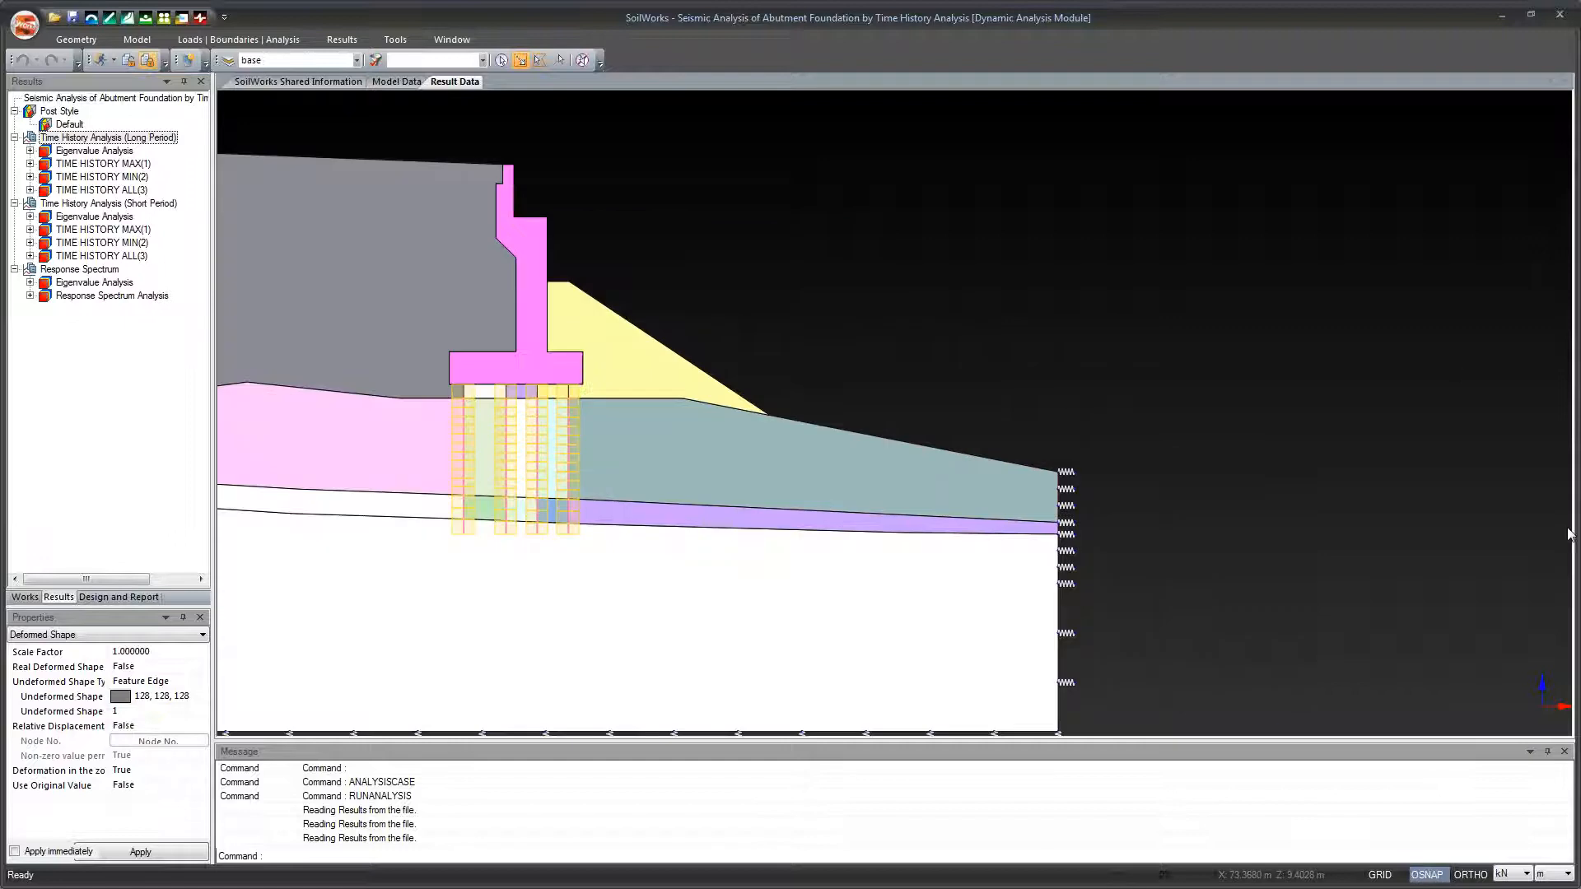
pyautogui.scroll(-4, 952, 508)
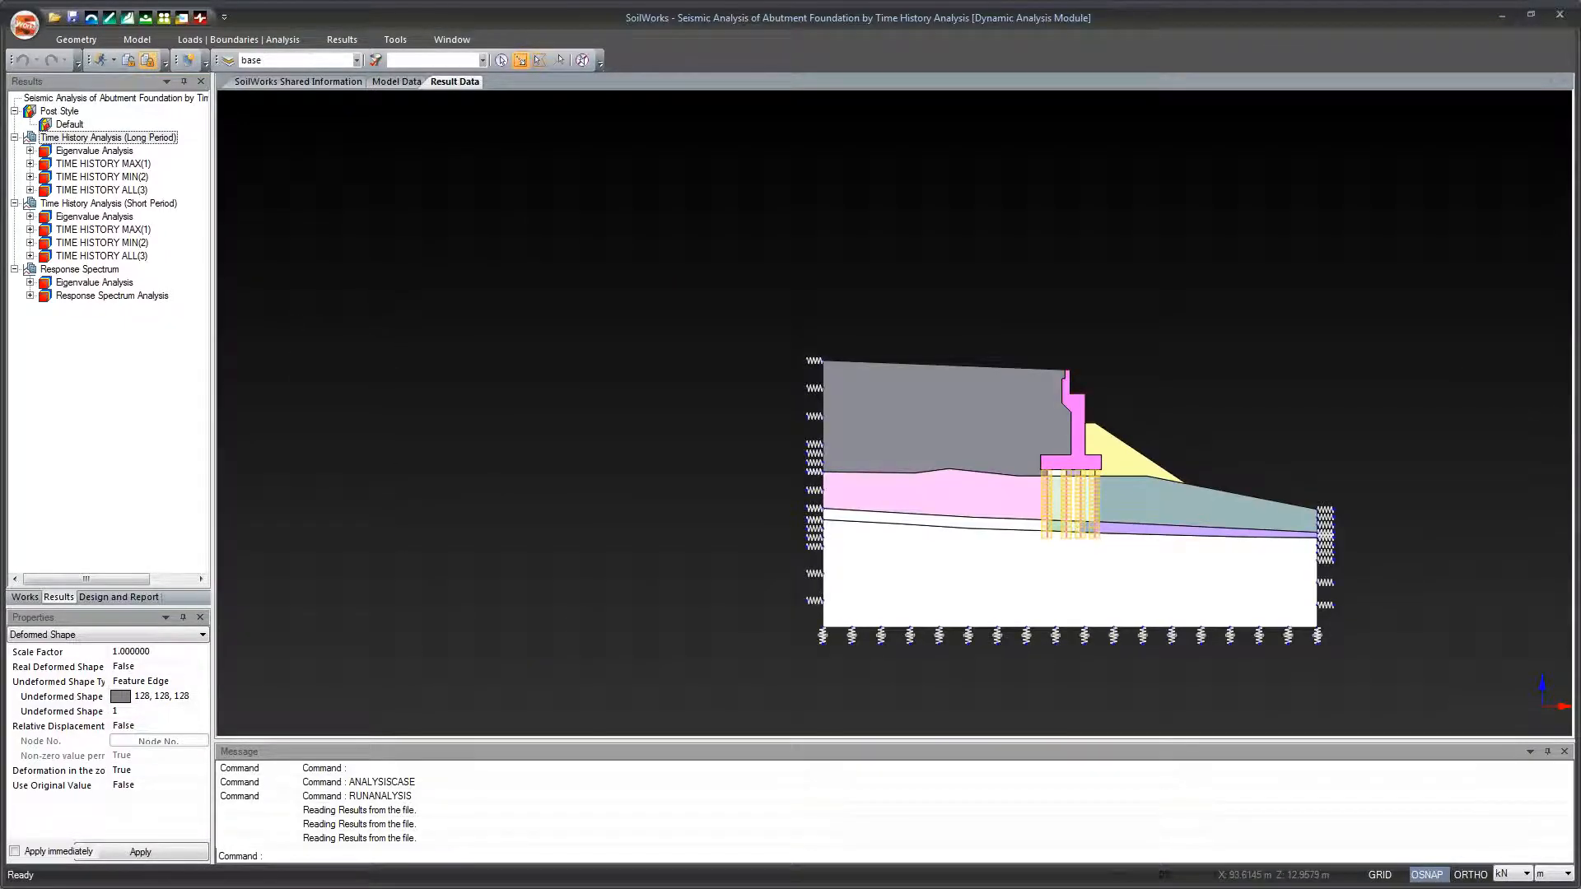
pyautogui.scroll(-1, 1185, 500)
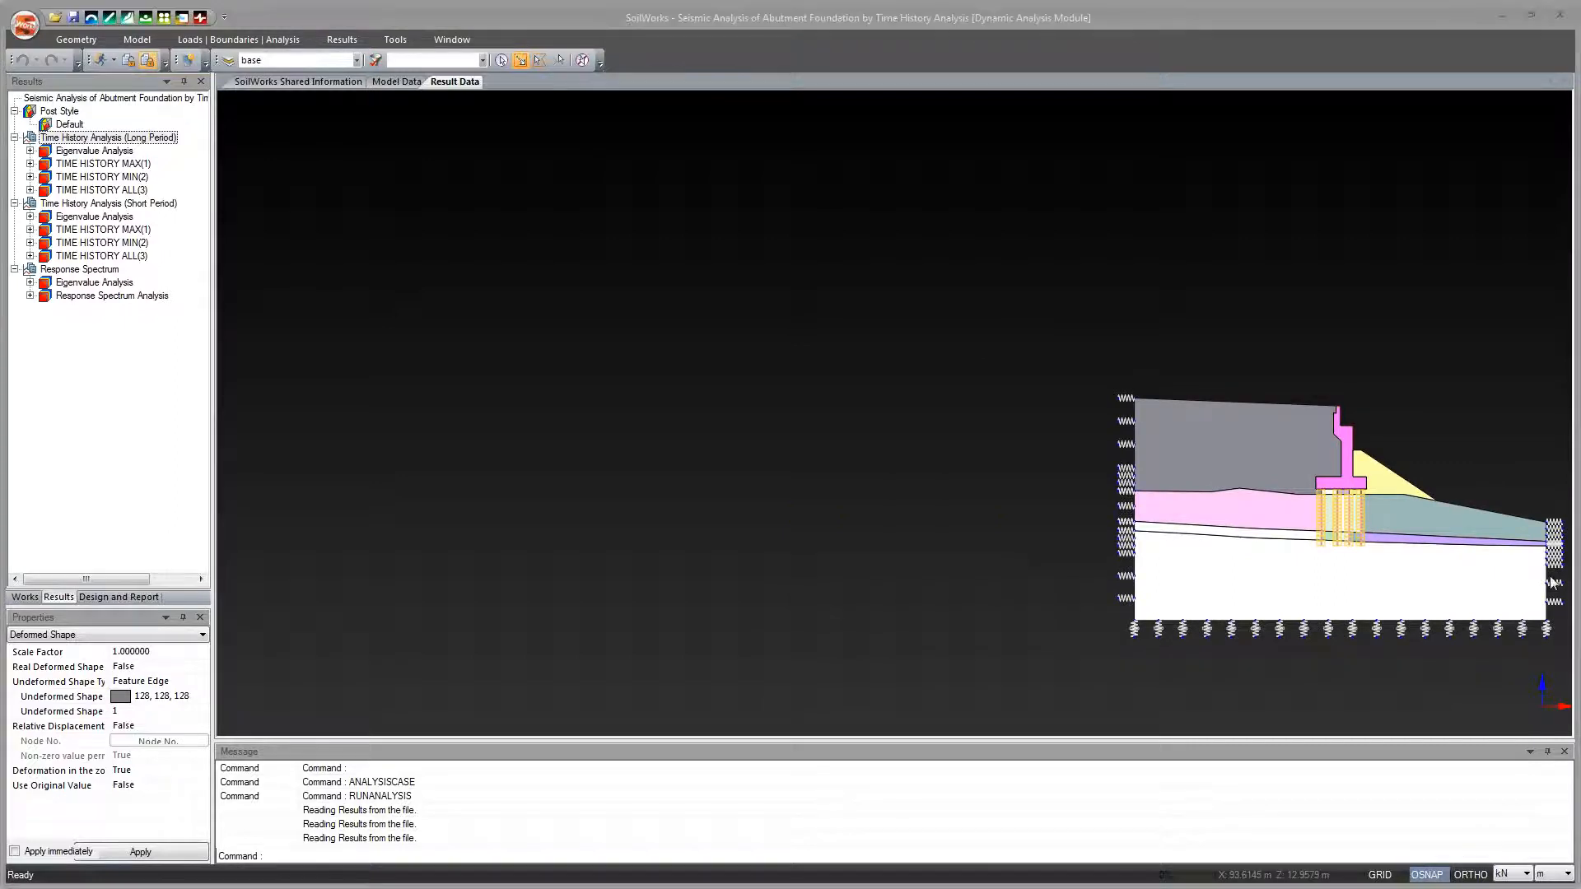
# Examine the abutment foundation model in the result view, from the backfill and piles to the outer boundary springs.
pyautogui.moveTo(1213, 535); pyautogui.dragTo(828, 536, button='middle')
pyautogui.scroll(5, 875, 536)
pyautogui.scroll(-3, 904, 536)
pyautogui.scroll(-1, 1000, 534)
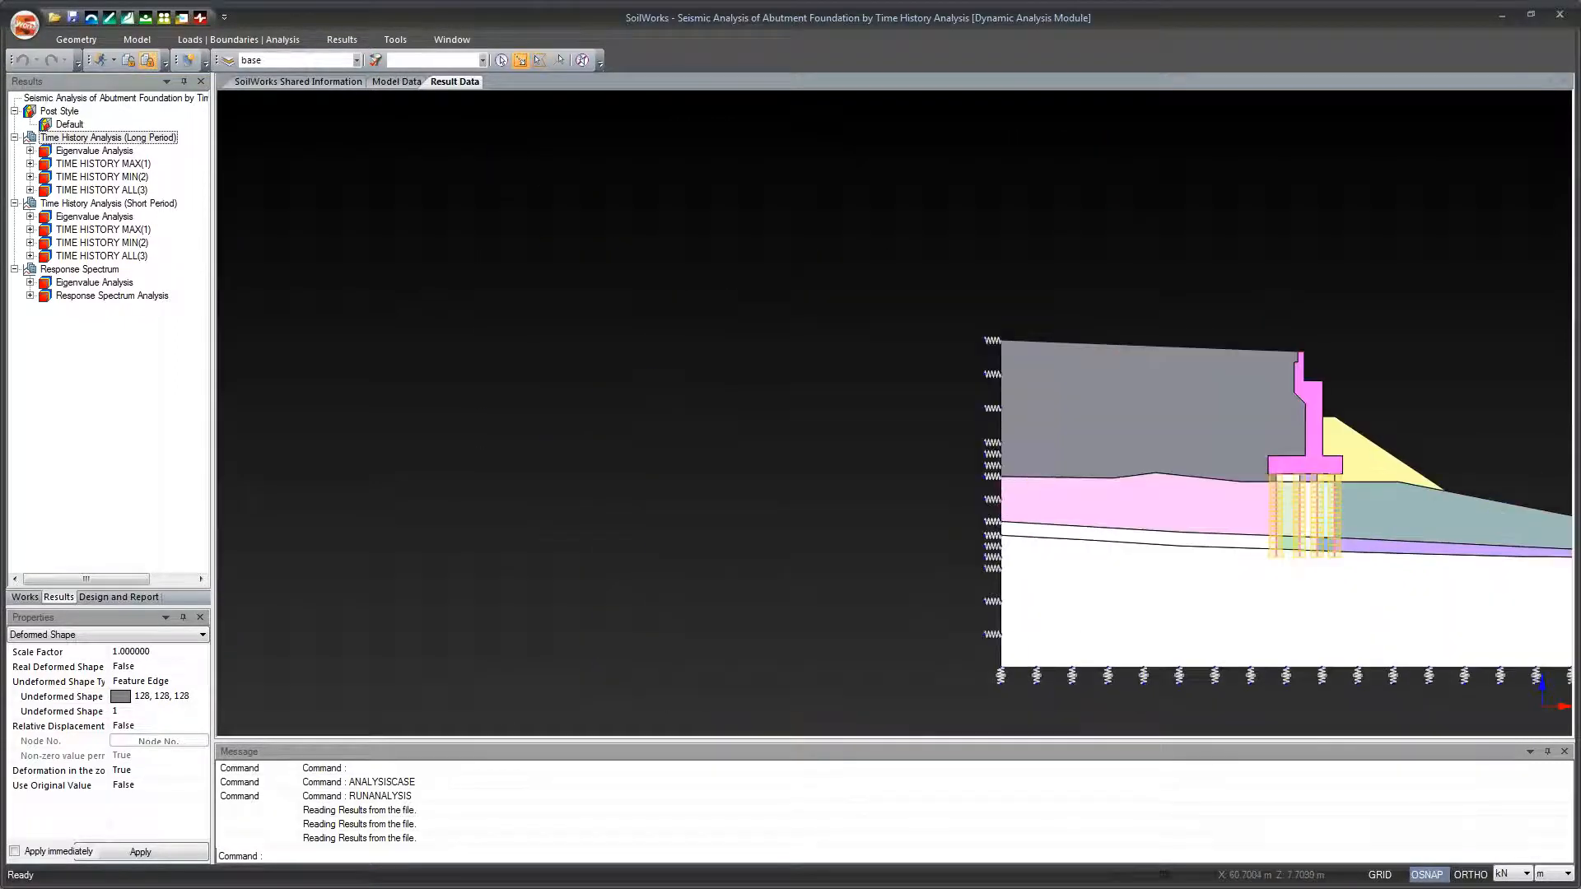
pyautogui.scroll(-3, 1001, 533)
pyautogui.scroll(1, 1001, 534)
pyautogui.scroll(-1, 1001, 533)
pyautogui.scroll(5, 1001, 534)
pyautogui.scroll(-4, 1001, 534)
pyautogui.scroll(4, 1001, 534)
pyautogui.scroll(-5, 1000, 534)
pyautogui.scroll(-9, 1257, 473)
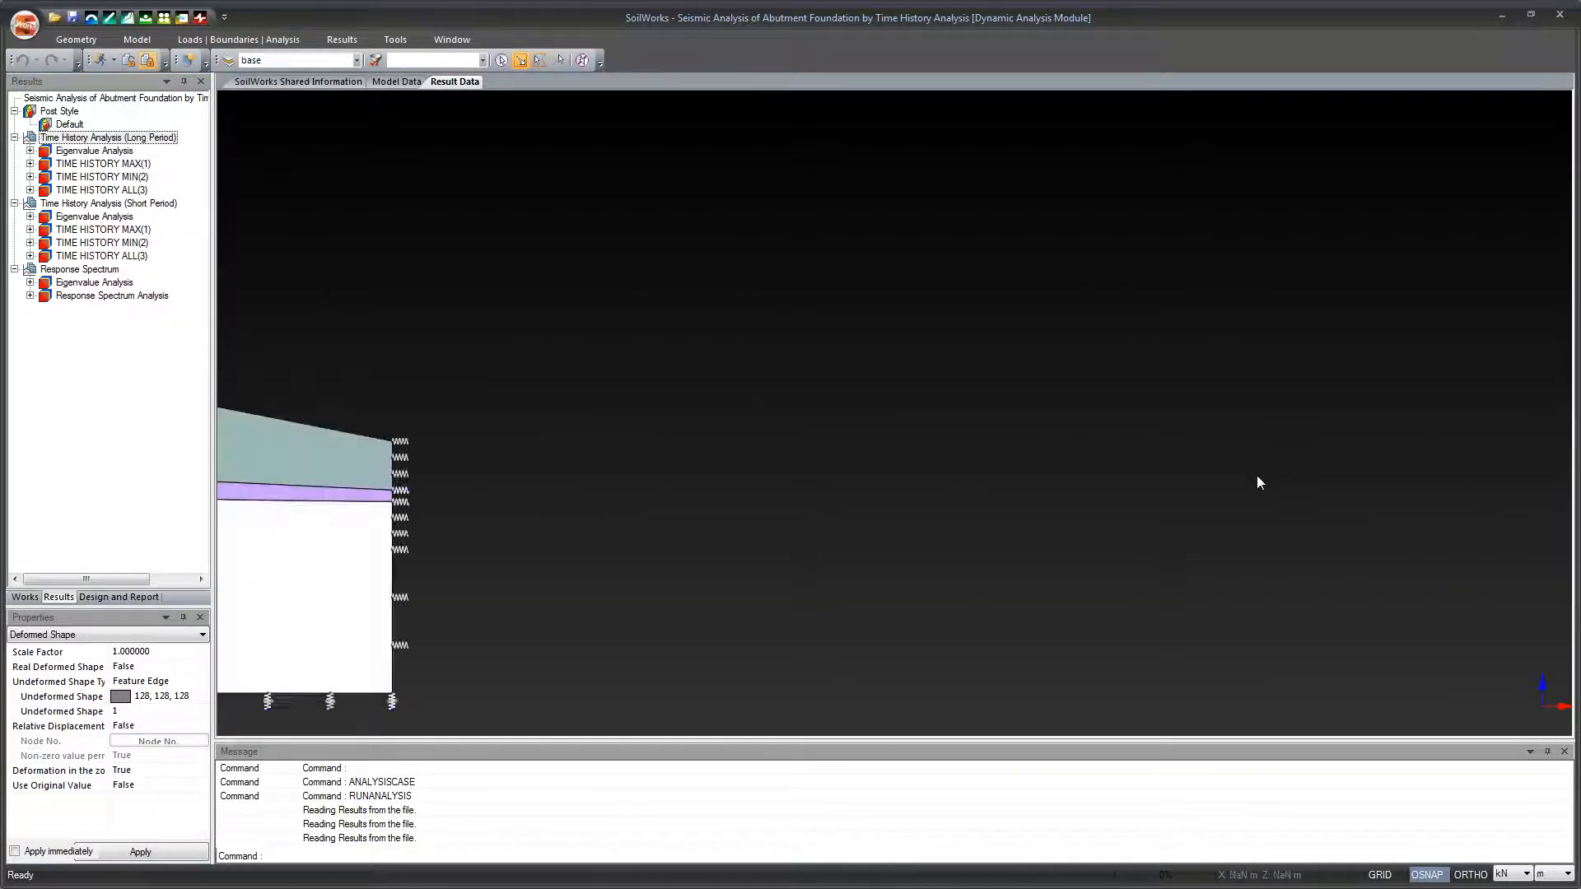
pyautogui.scroll(3, 999, 486)
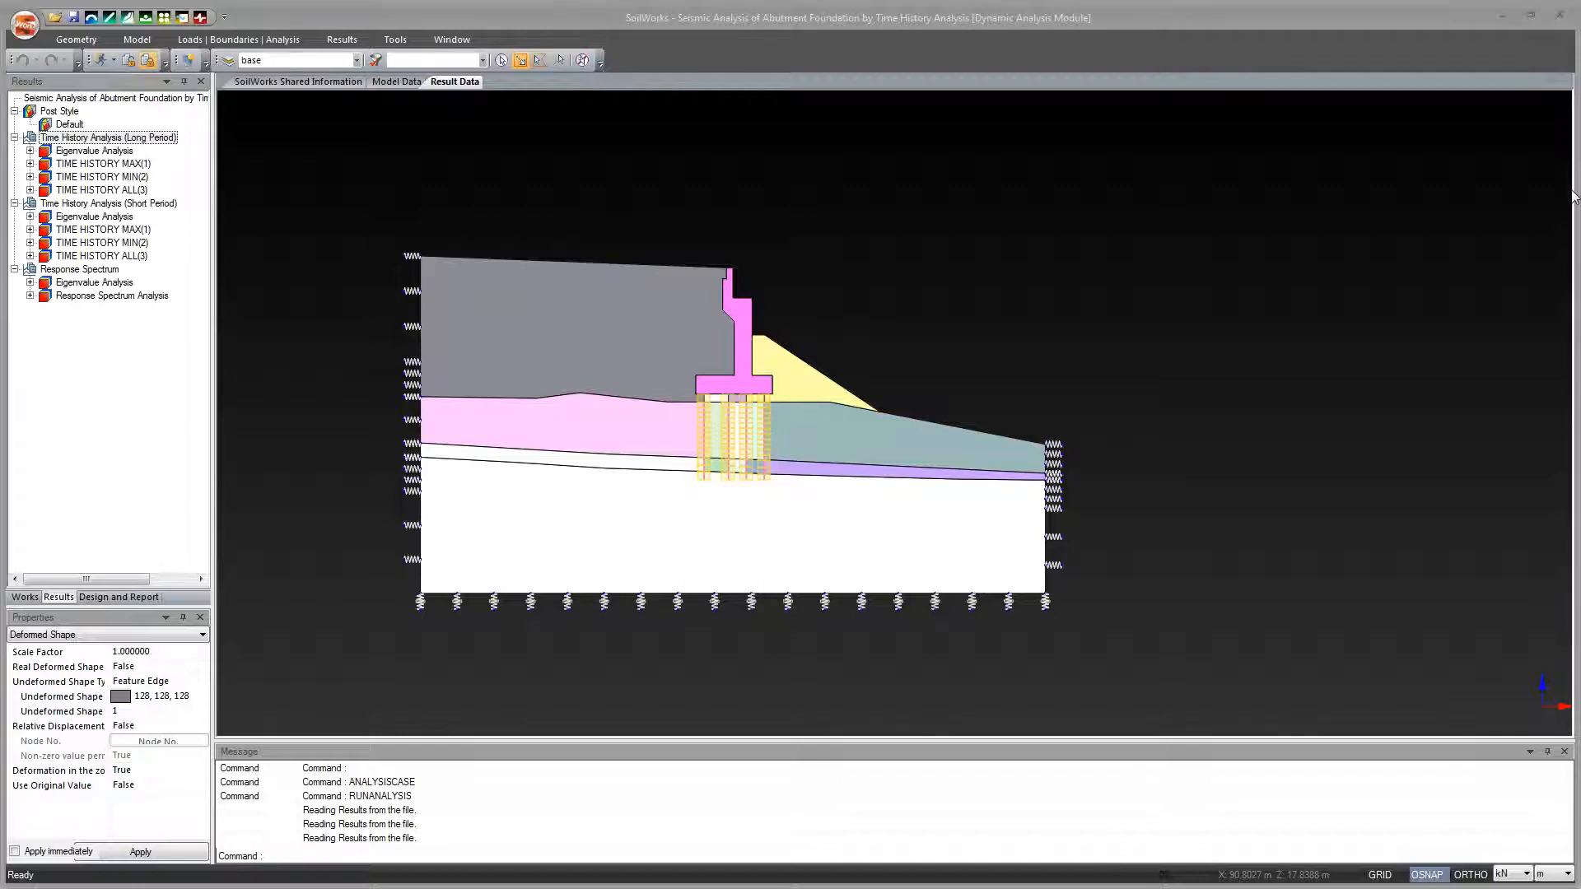
# Look over the Time History Results Graph settings and close the graph window.
pyautogui.click(343, 40)
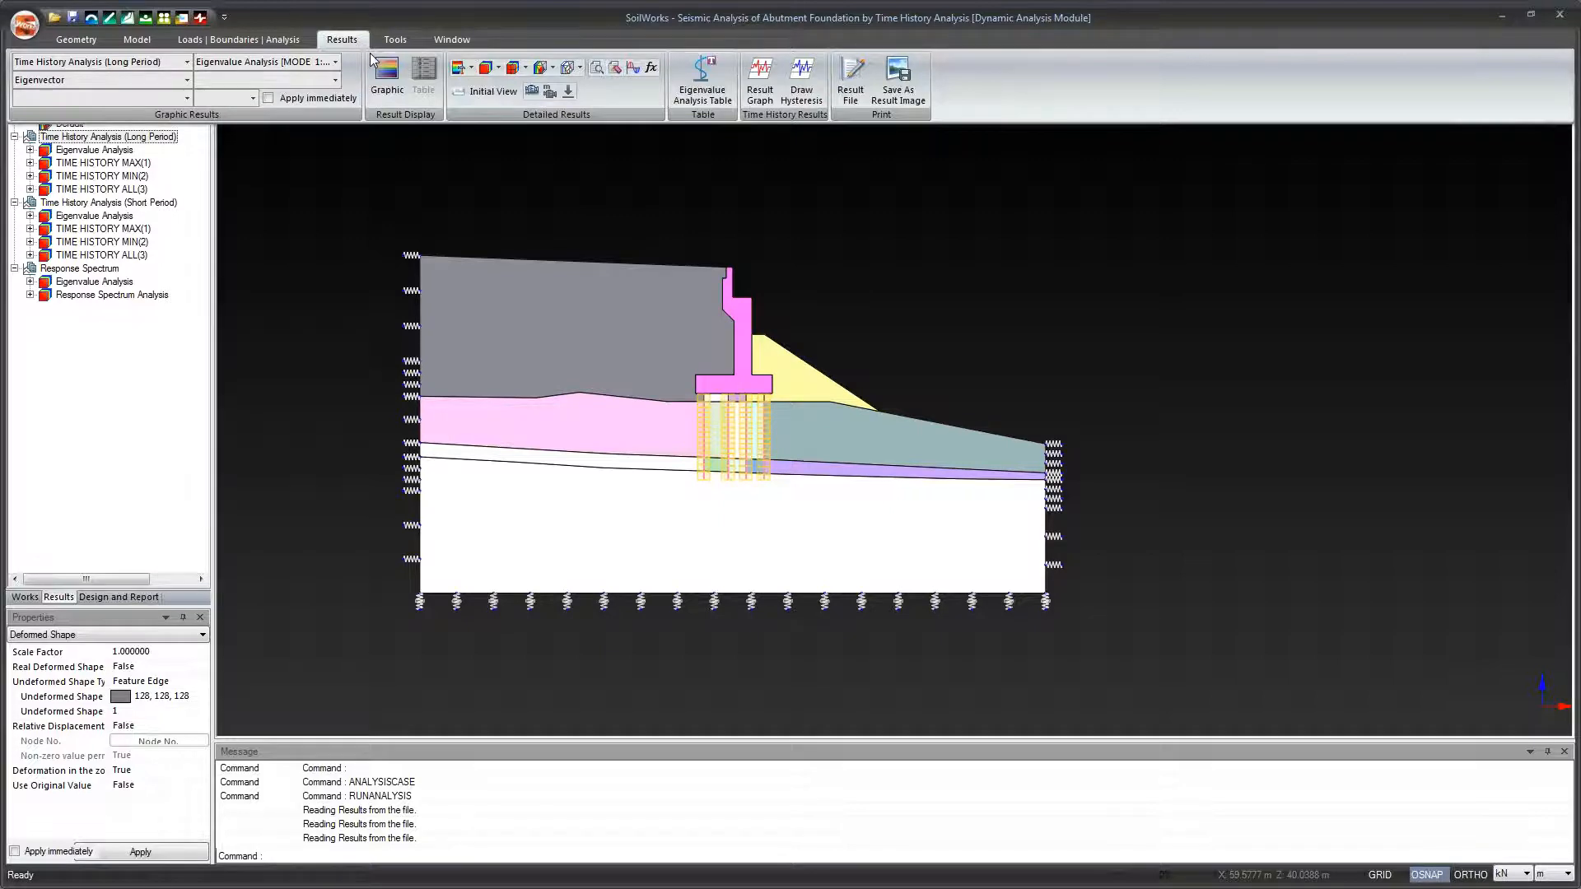
pyautogui.click(761, 76)
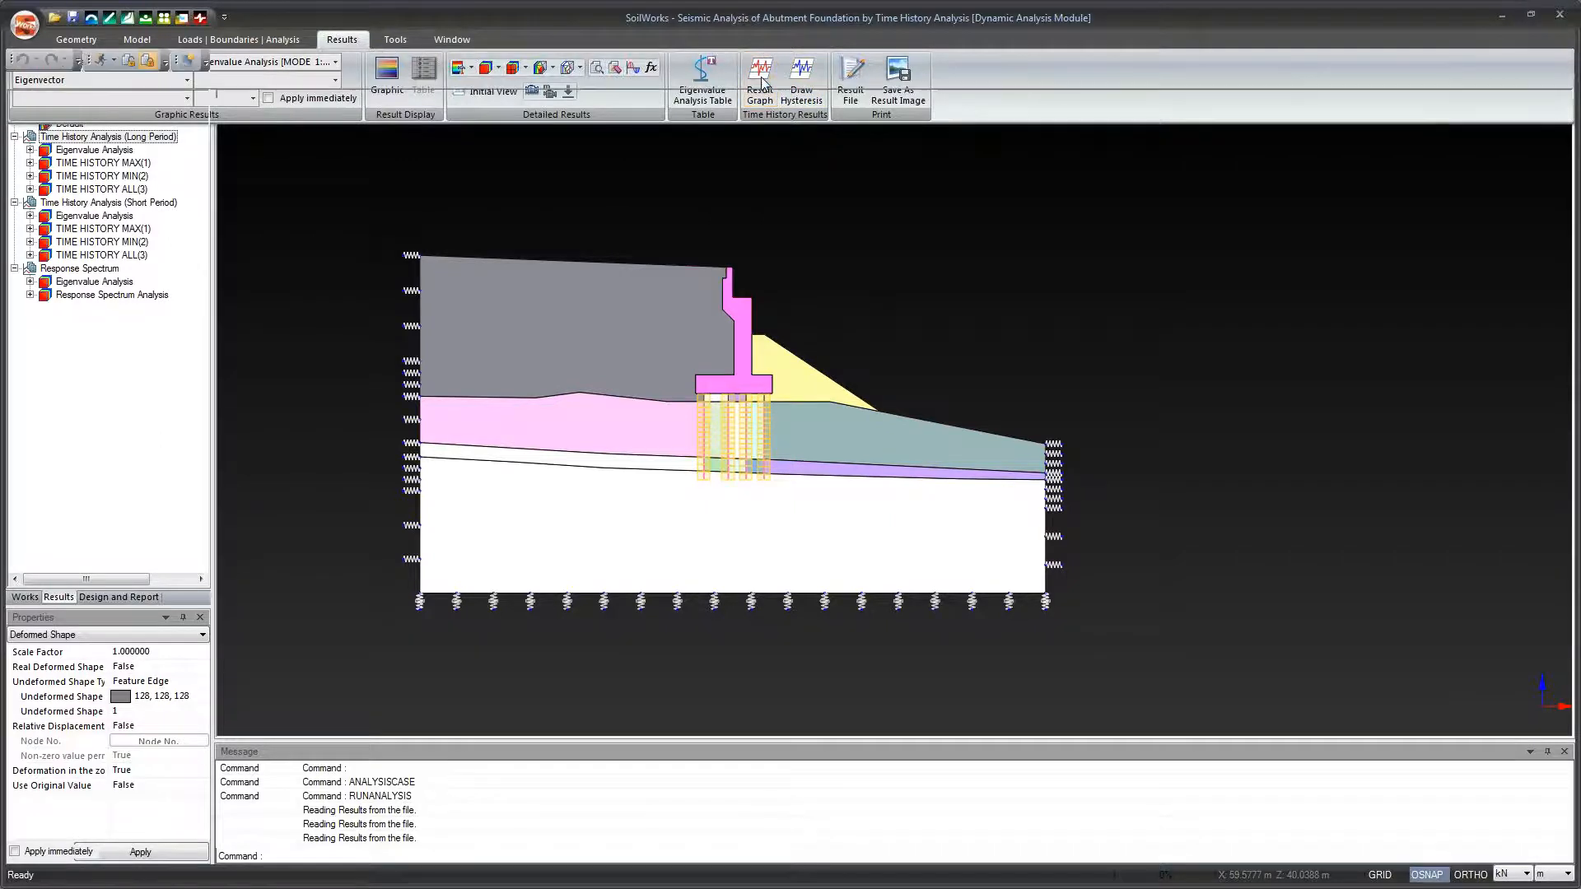
pyautogui.moveTo(581, 57); pyautogui.dragTo(738, 141)
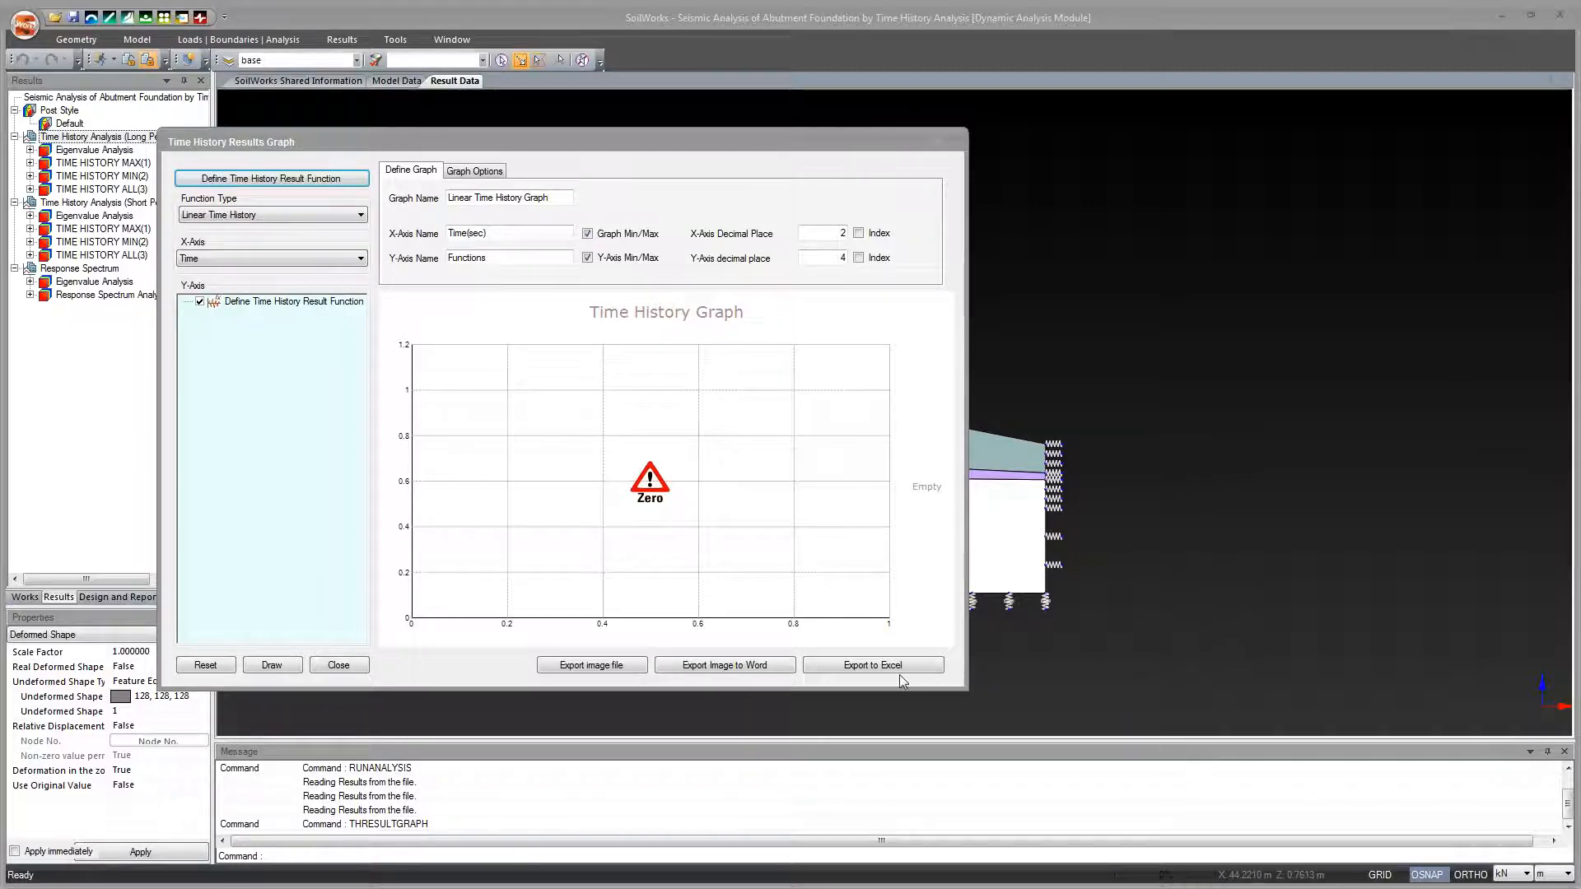
pyautogui.moveTo(808, 138); pyautogui.dragTo(807, 152)
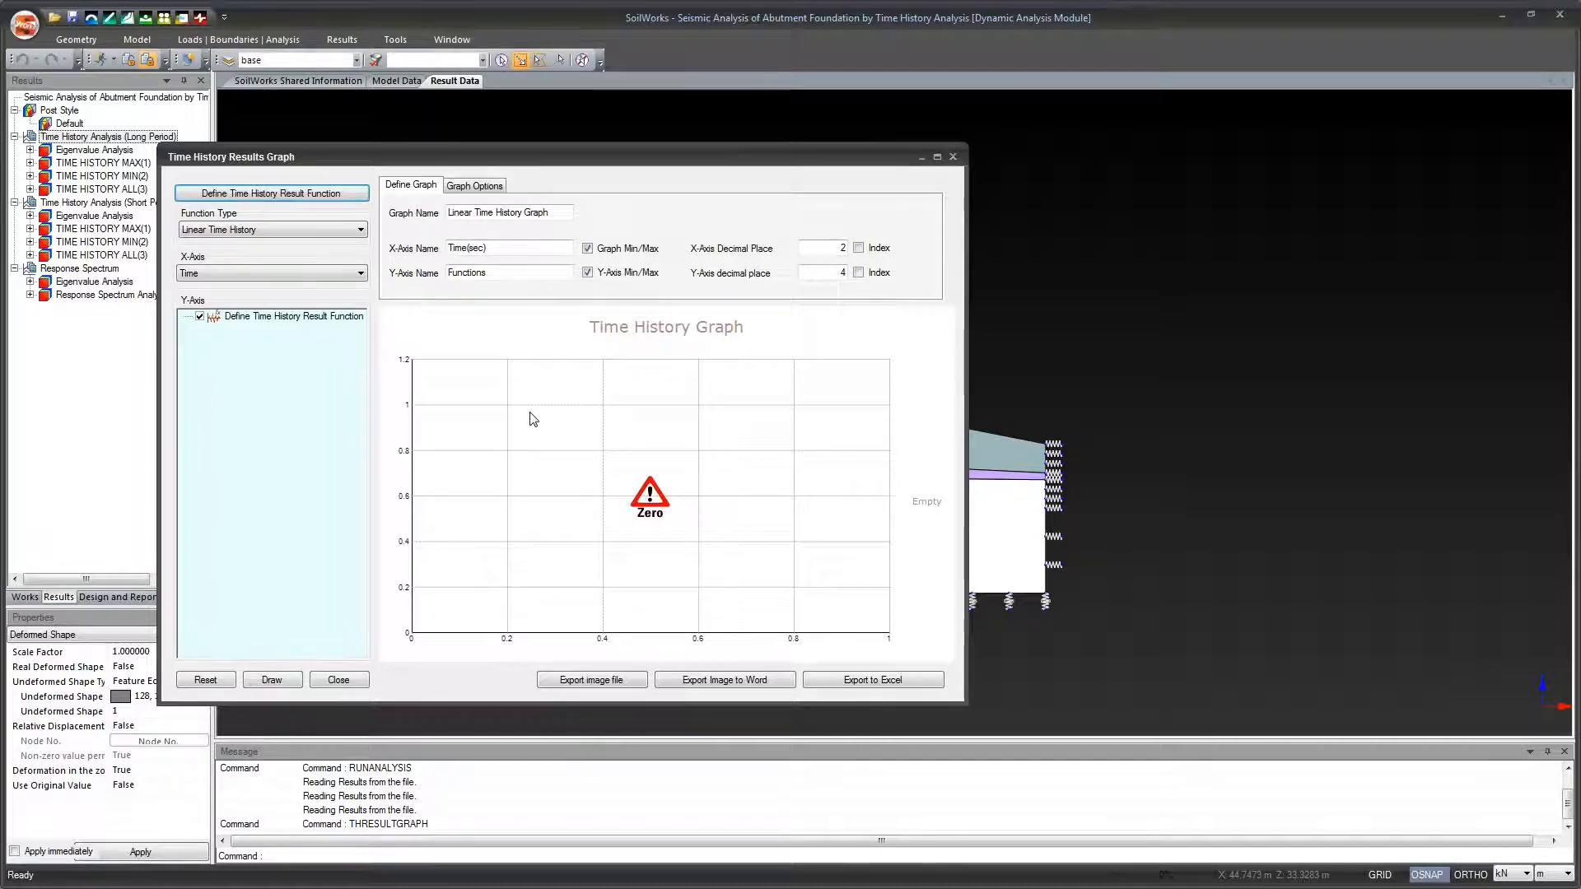
pyautogui.click(953, 156)
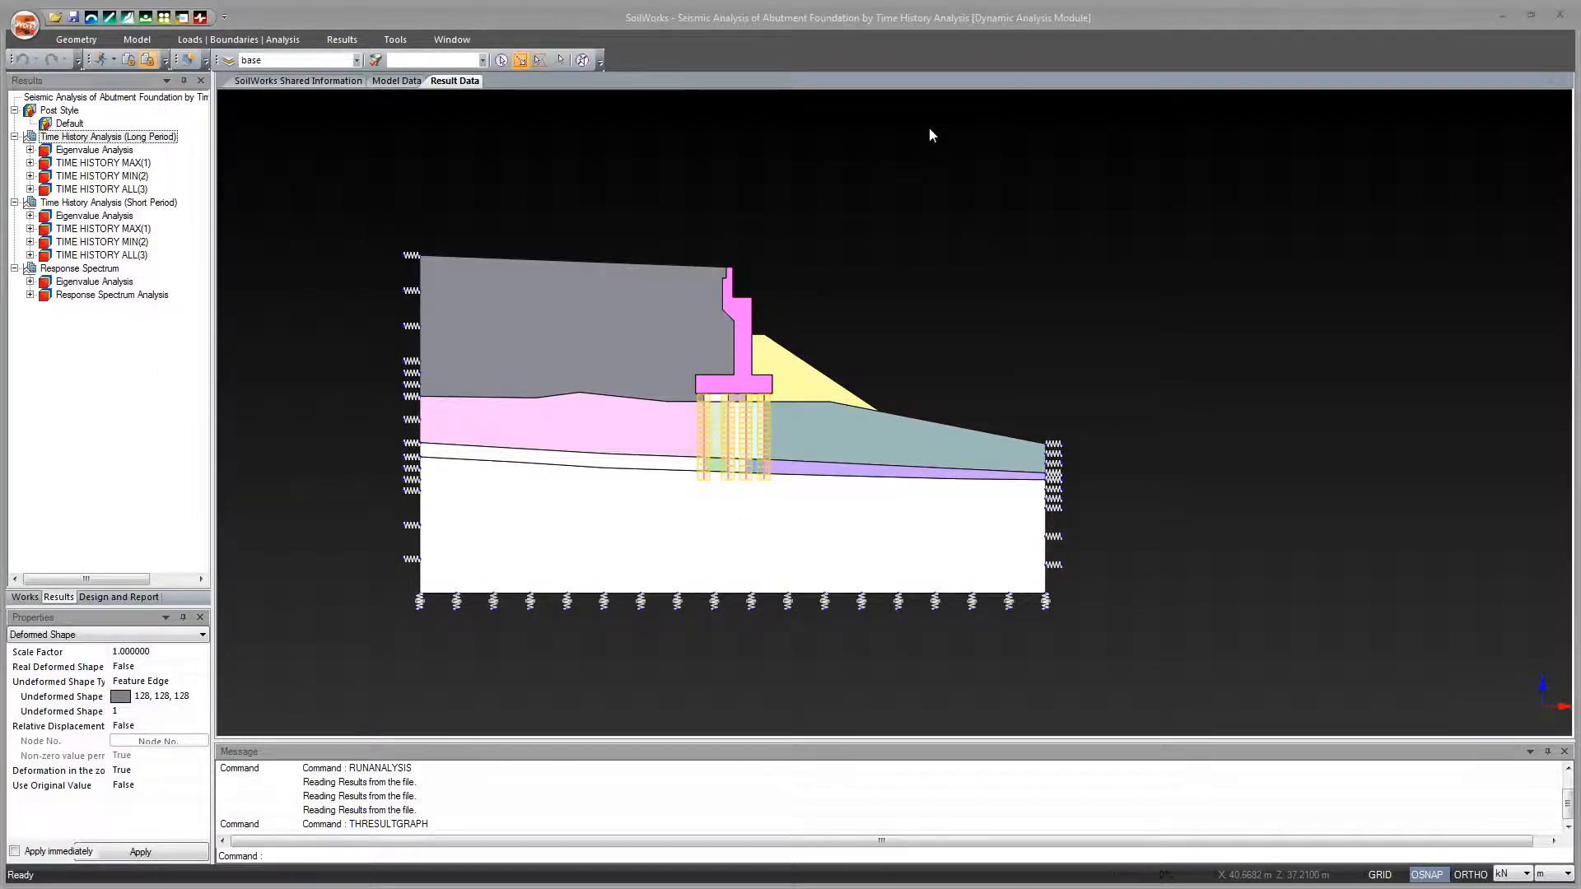
# Start defining a time history result function and select node 974 at the top of the abutment wall.
pyautogui.click(282, 41)
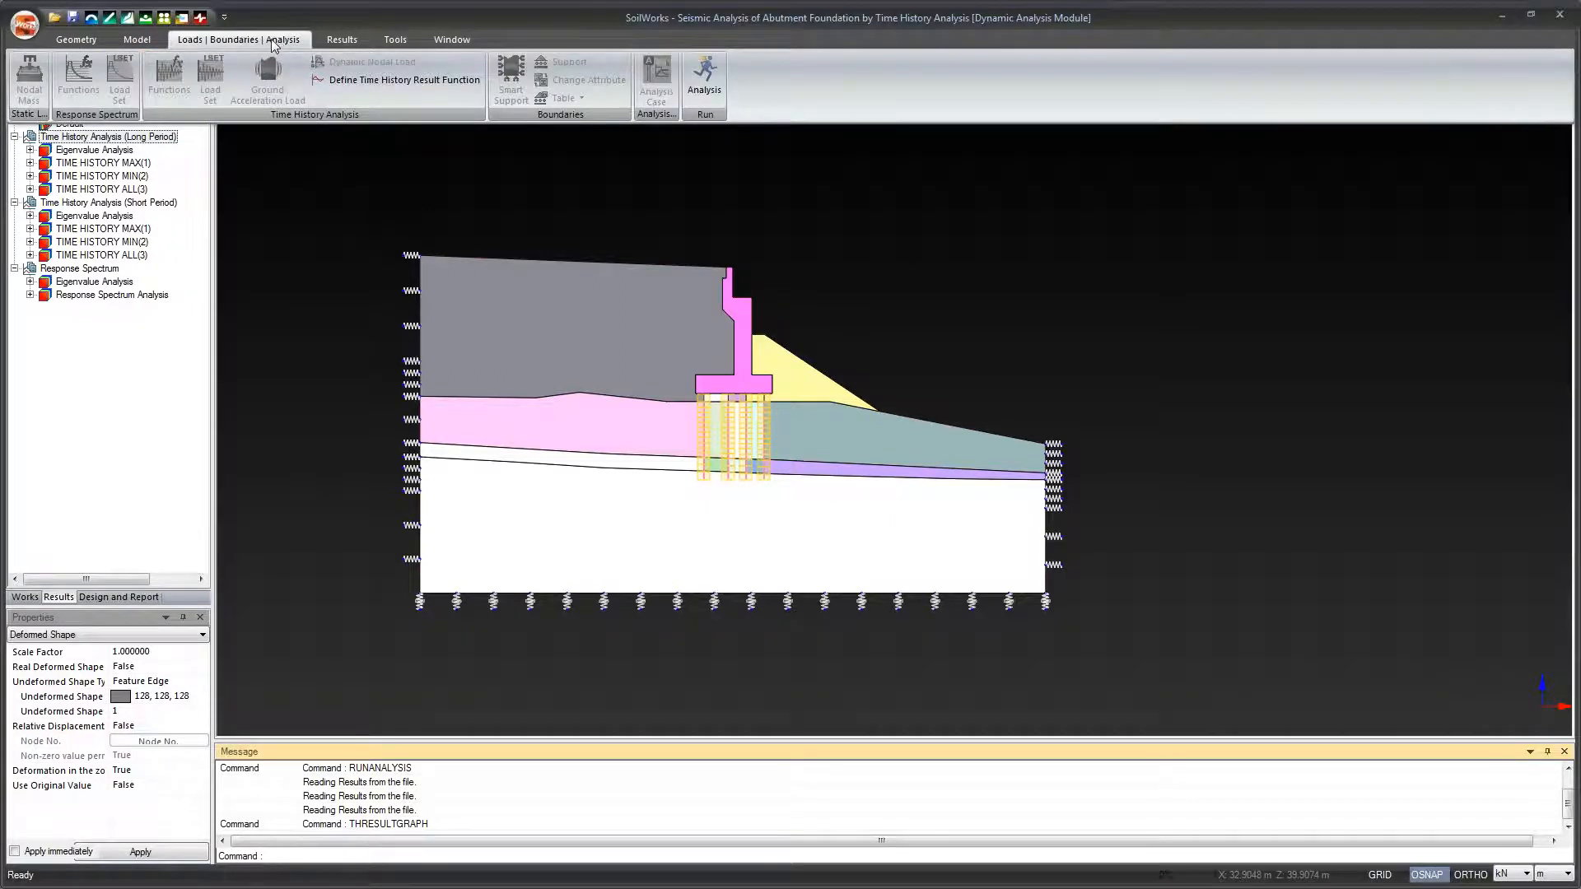
pyautogui.click(375, 82)
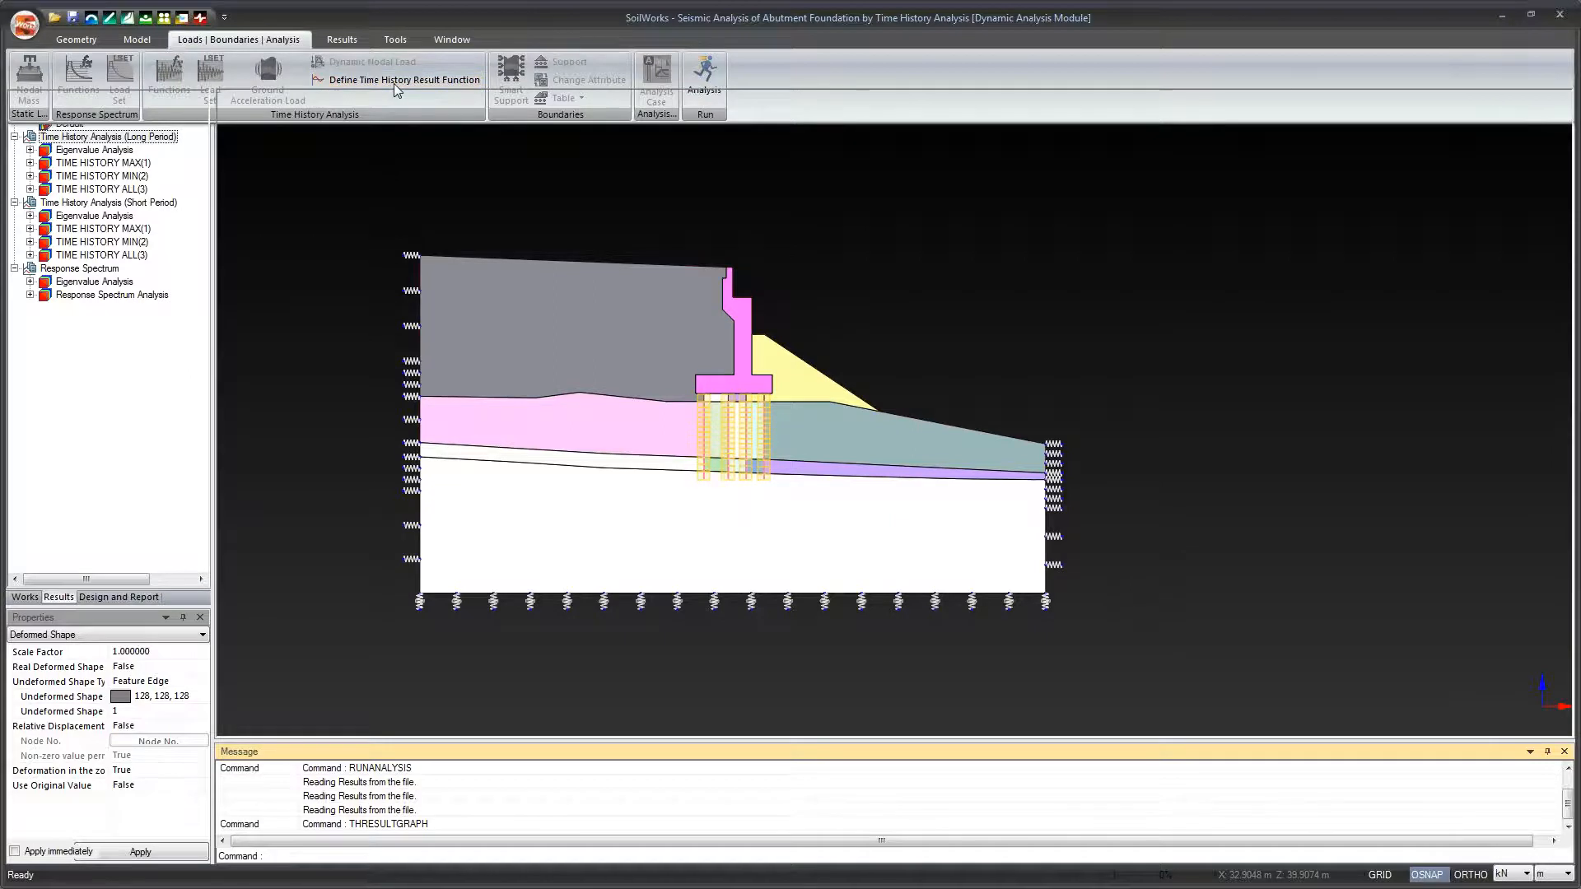
pyautogui.moveTo(192, 61); pyautogui.dragTo(426, 159)
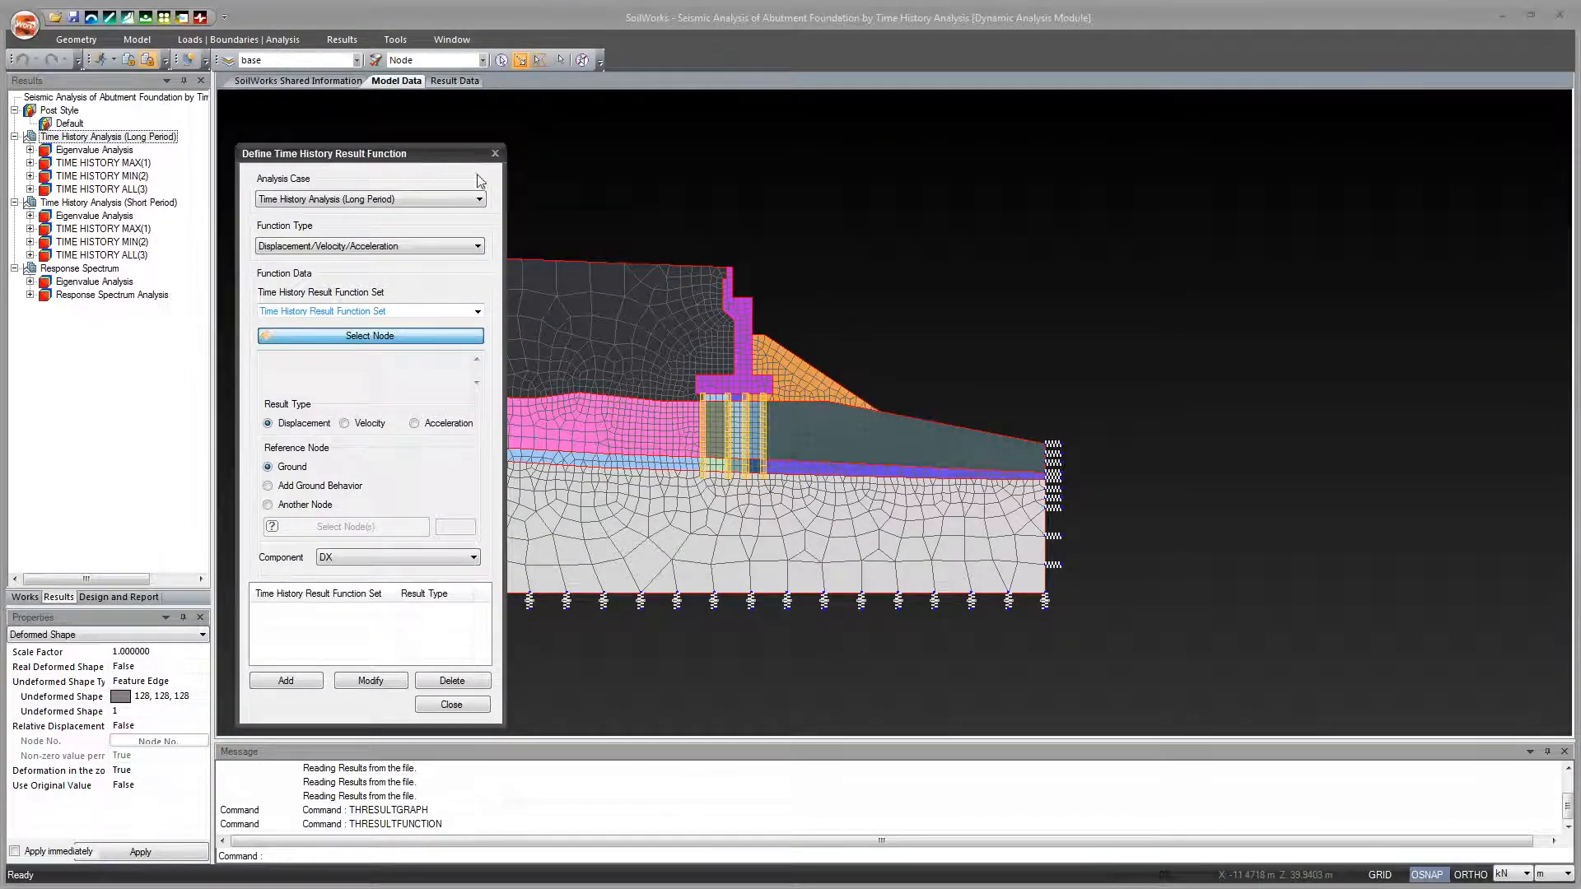
pyautogui.click(732, 270)
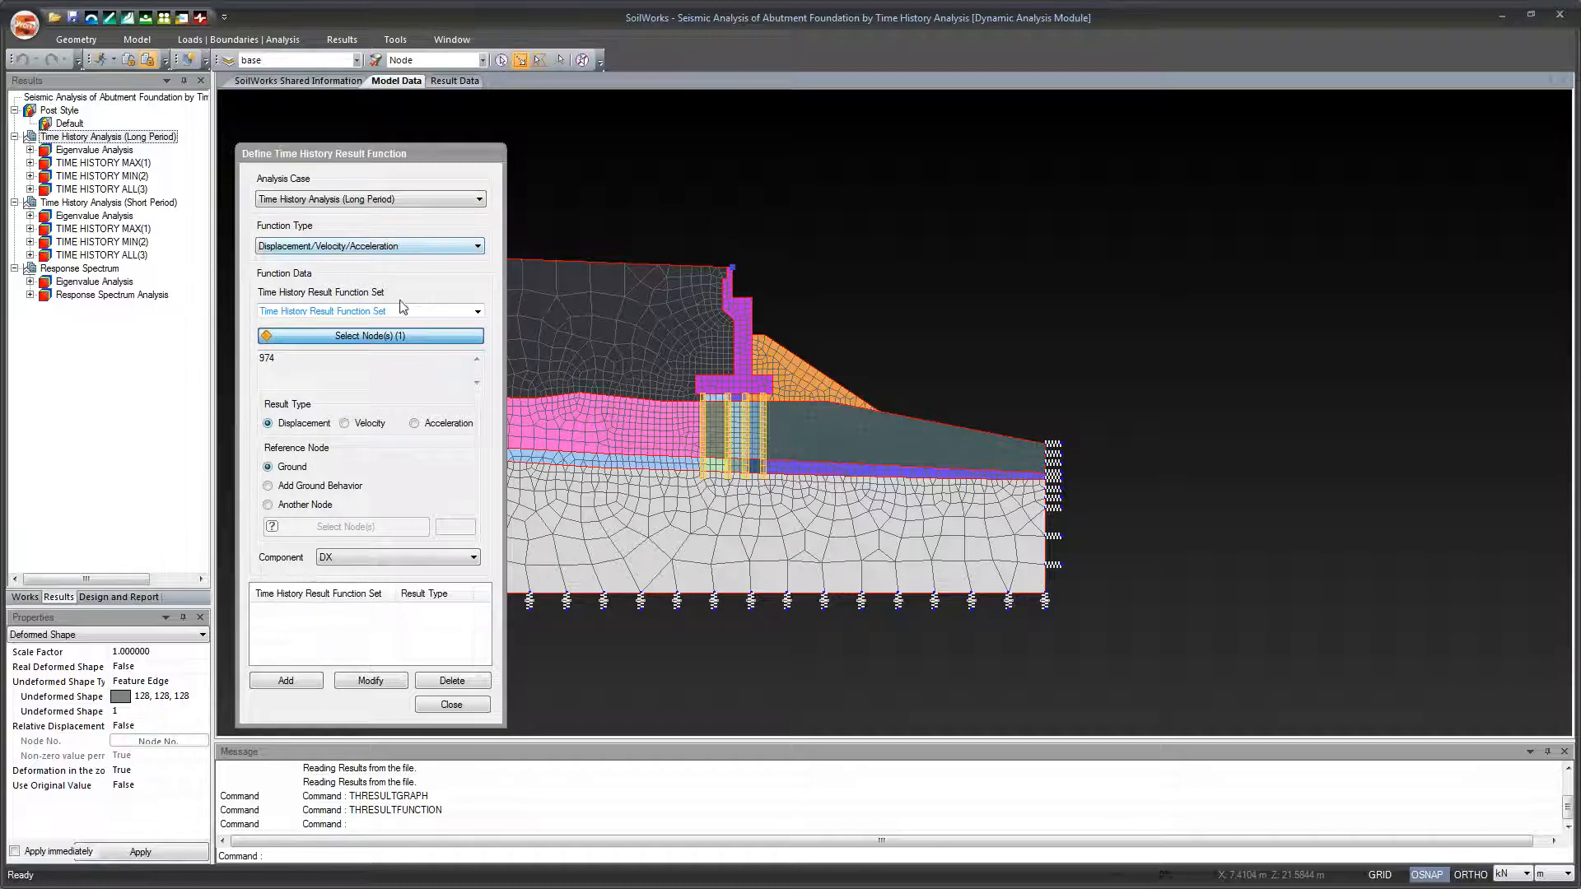
# Set the component to DZ and add the displacement function for the Time History Analysis (Long Period) case.
pyautogui.click(463, 204)
pyautogui.click(461, 200)
pyautogui.click(461, 200)
pyautogui.click(461, 200)
pyautogui.click(466, 246)
pyautogui.click(466, 245)
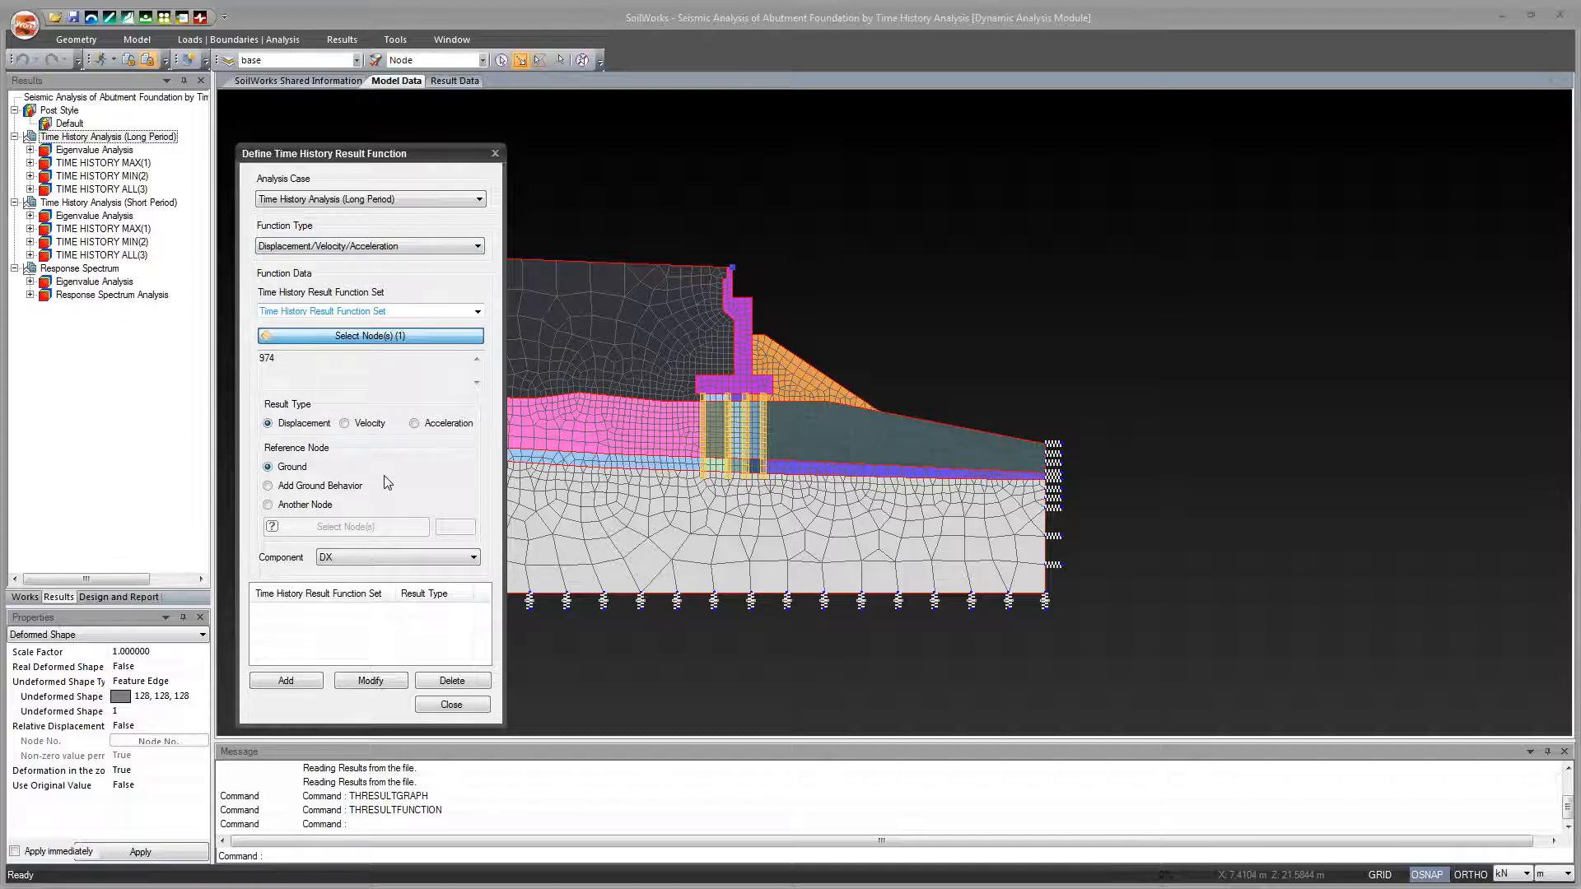
pyautogui.click(450, 556)
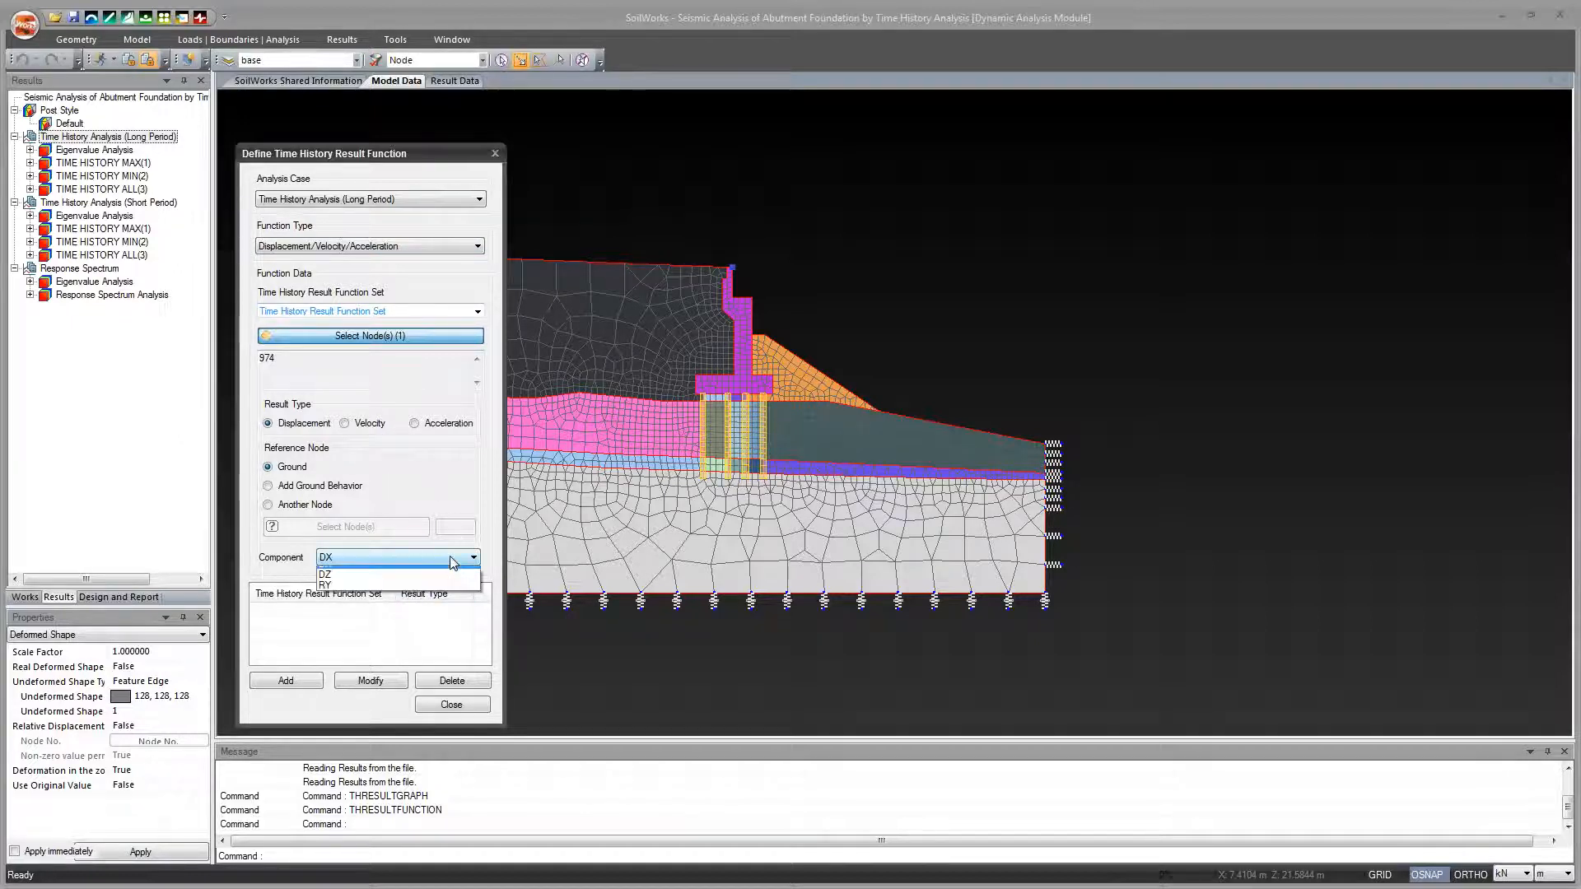
pyautogui.click(451, 588)
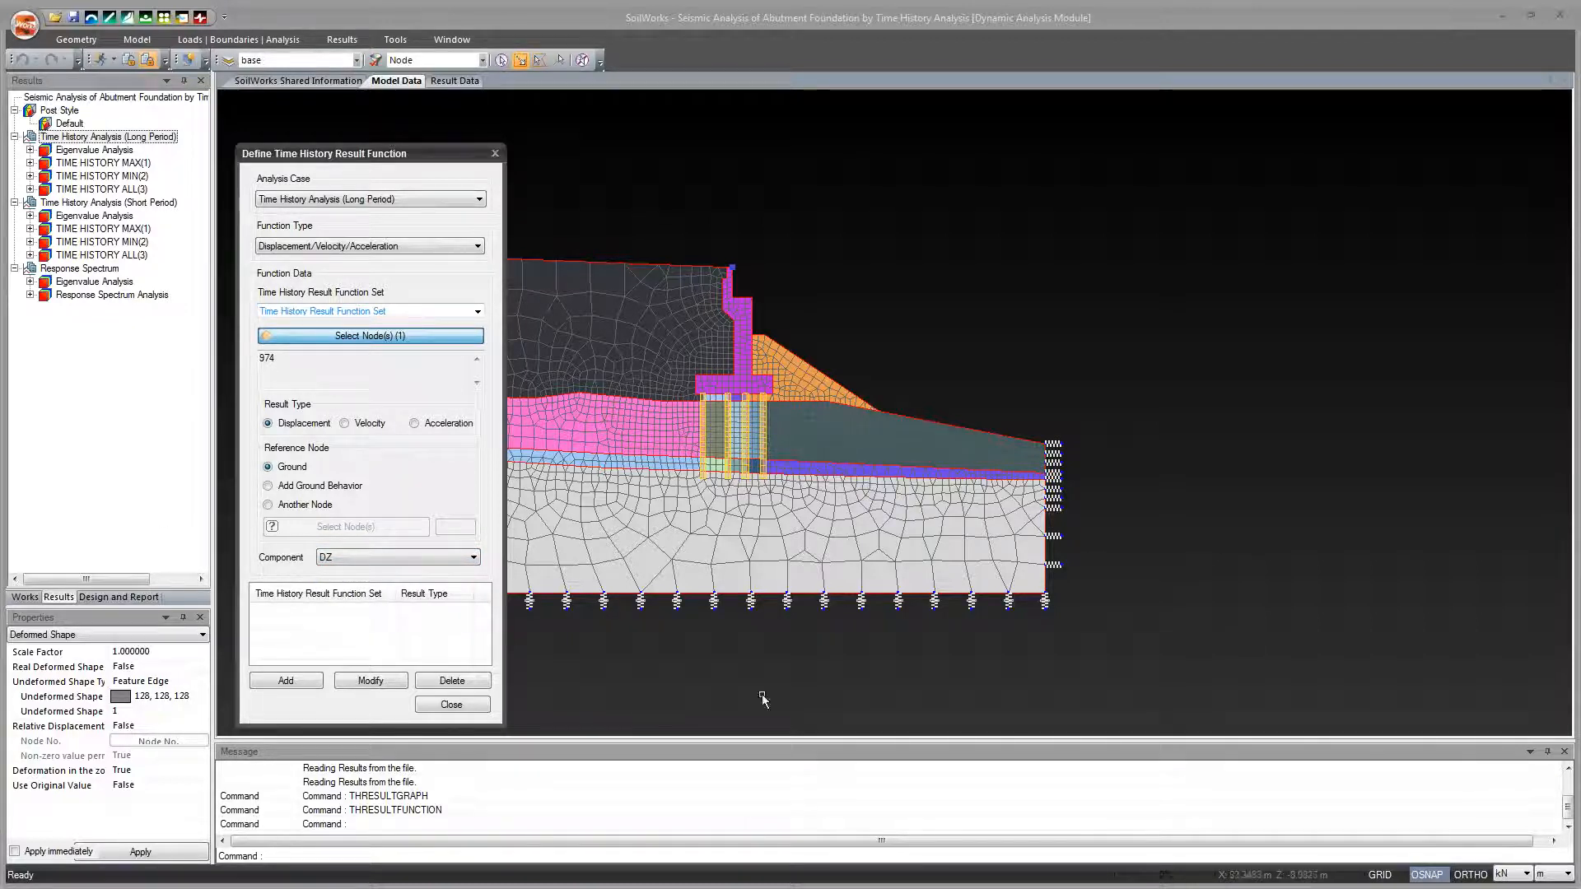
pyautogui.click(284, 683)
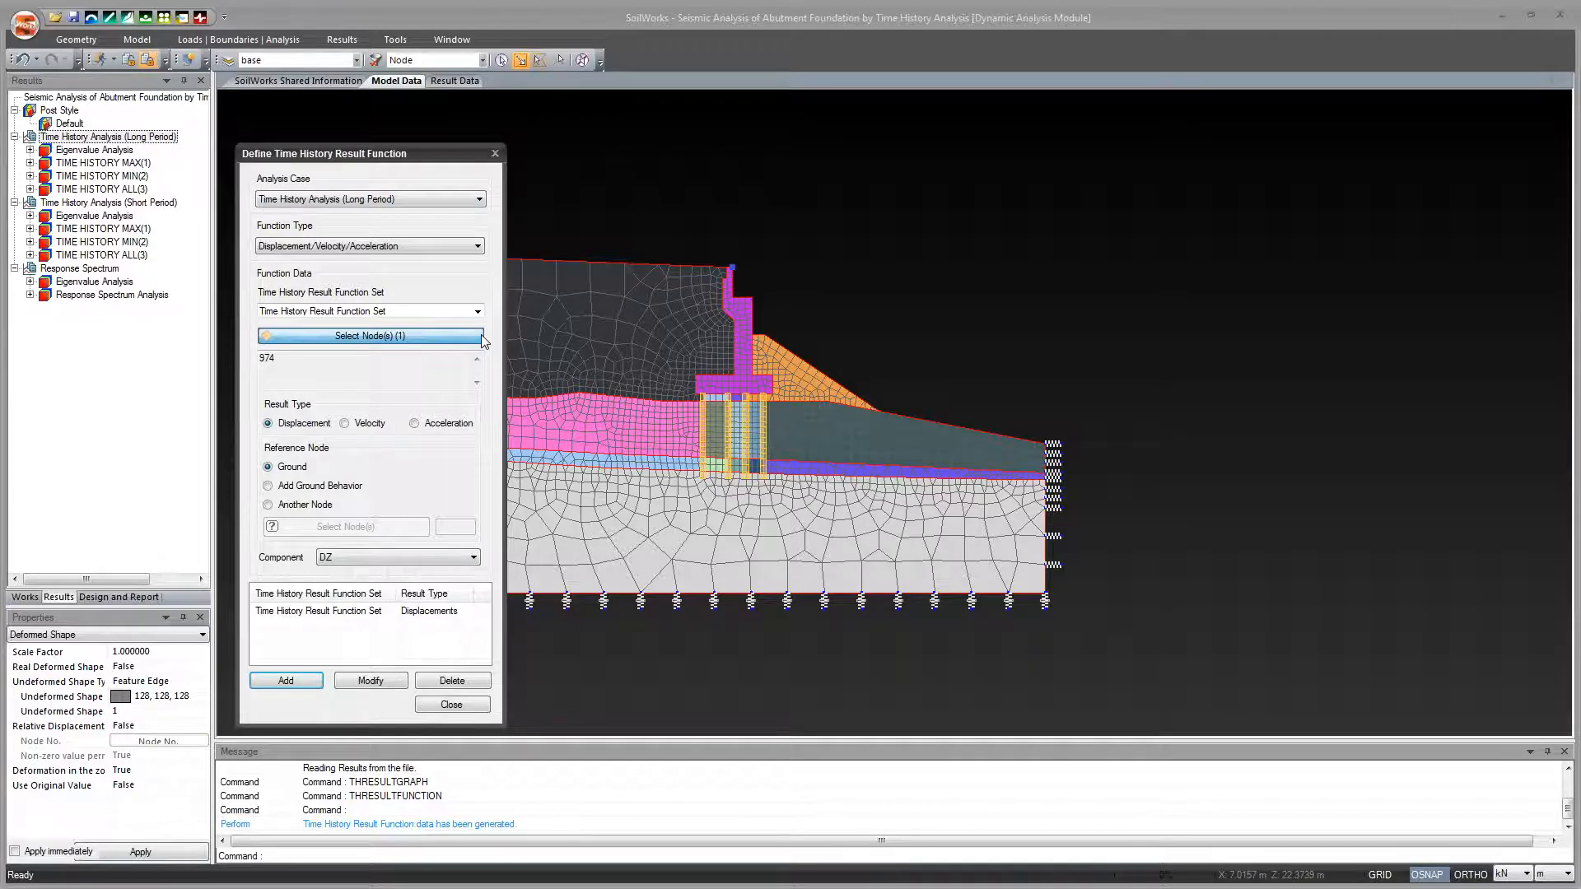
# Try to add a DZ displacement function for Time History Analysis (Short Period) under the existing function set, and close the definition.
pyautogui.click(481, 204)
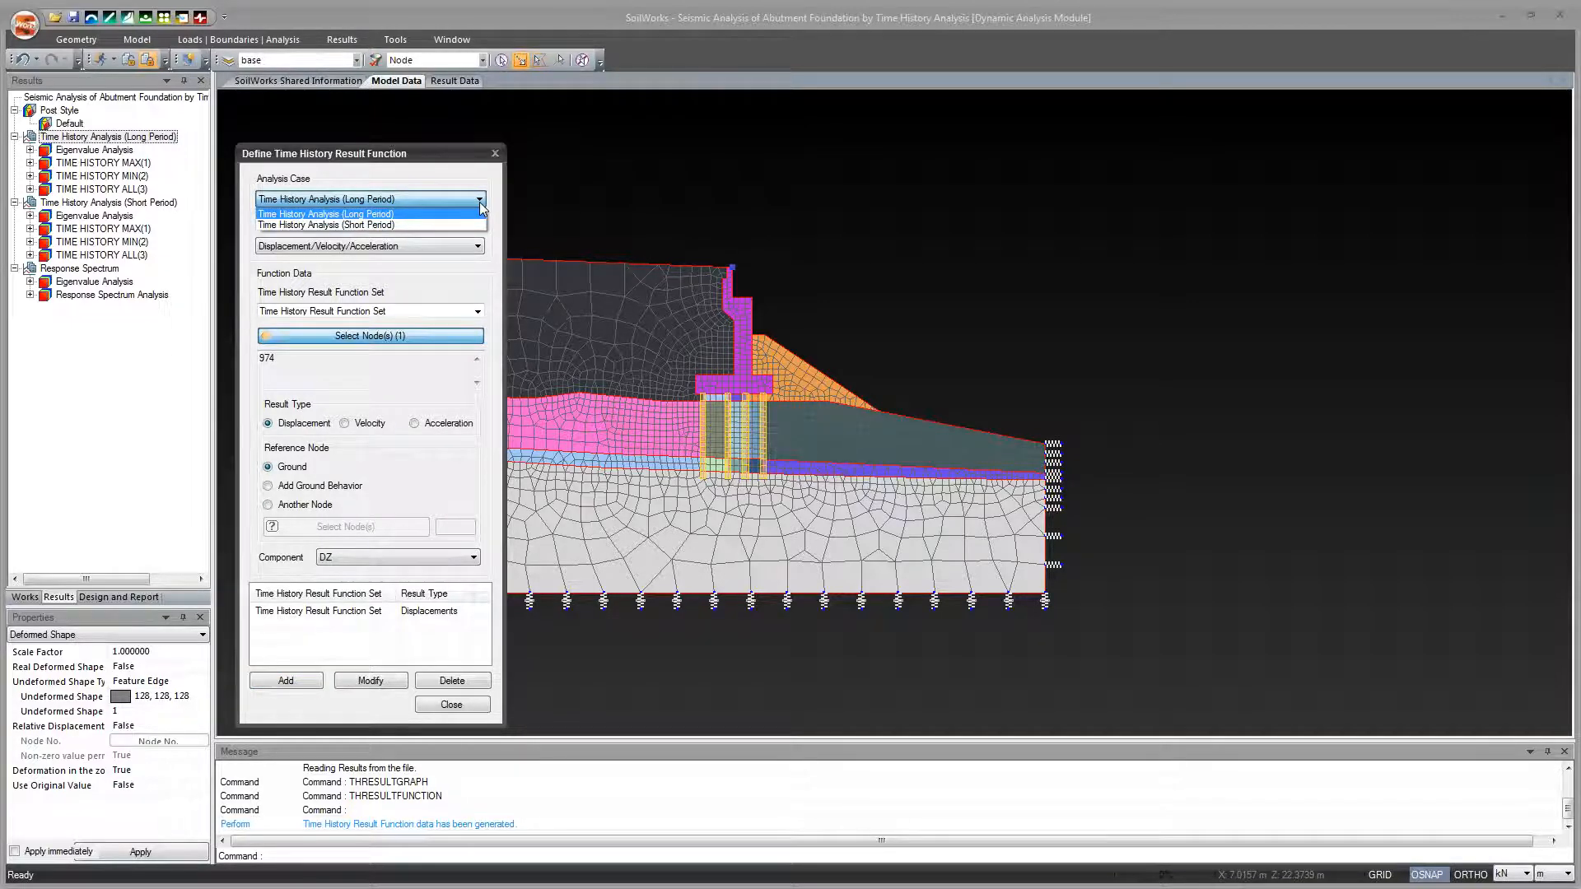
pyautogui.click(454, 226)
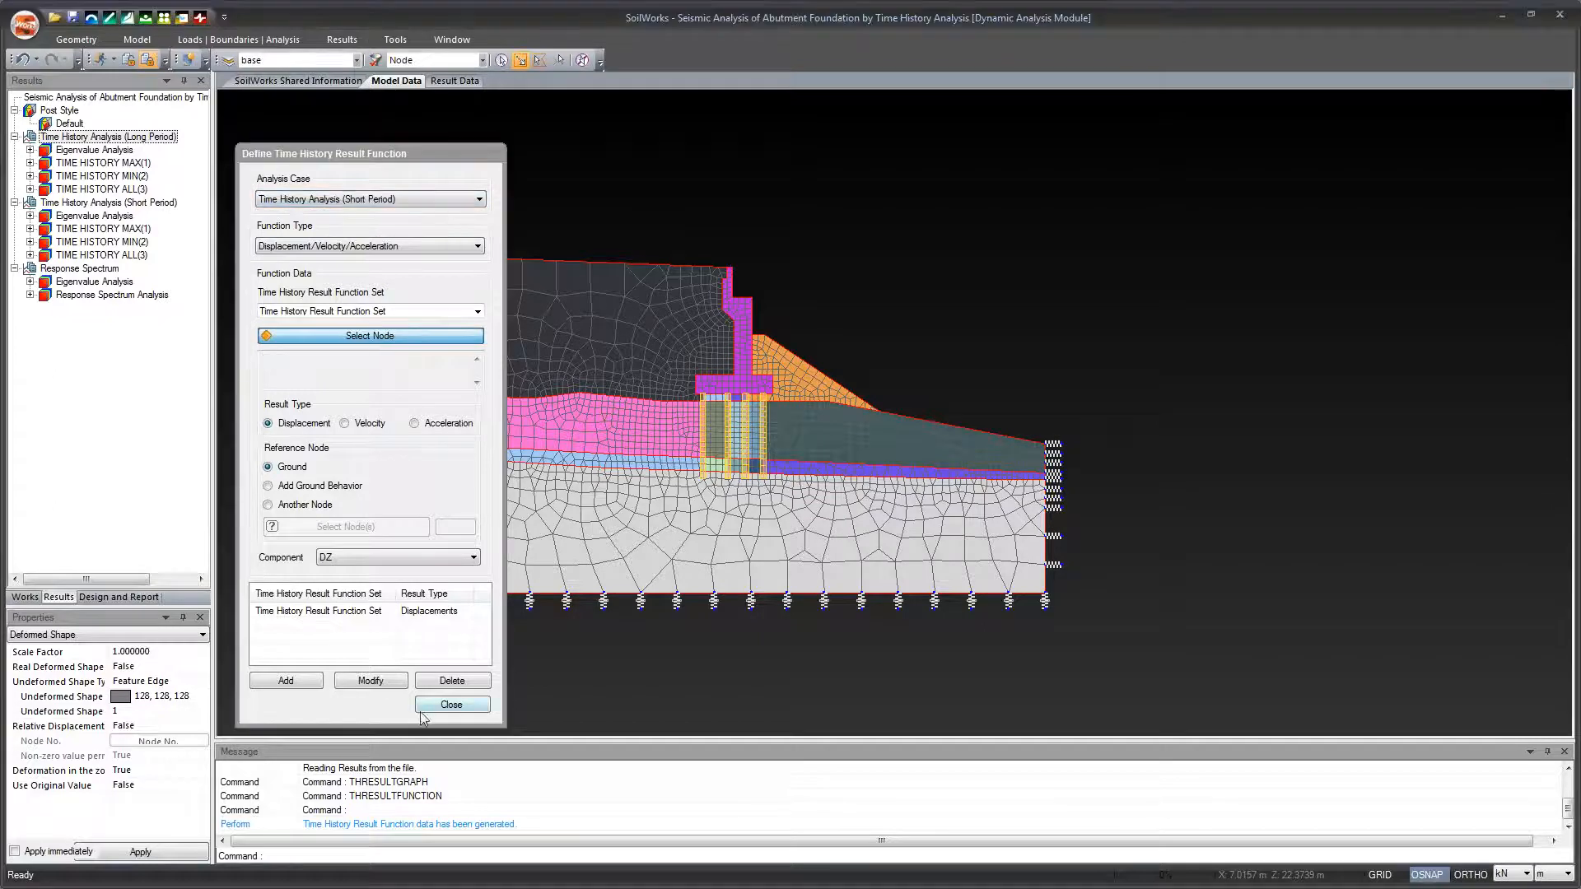
pyautogui.click(317, 679)
pyautogui.click(337, 611)
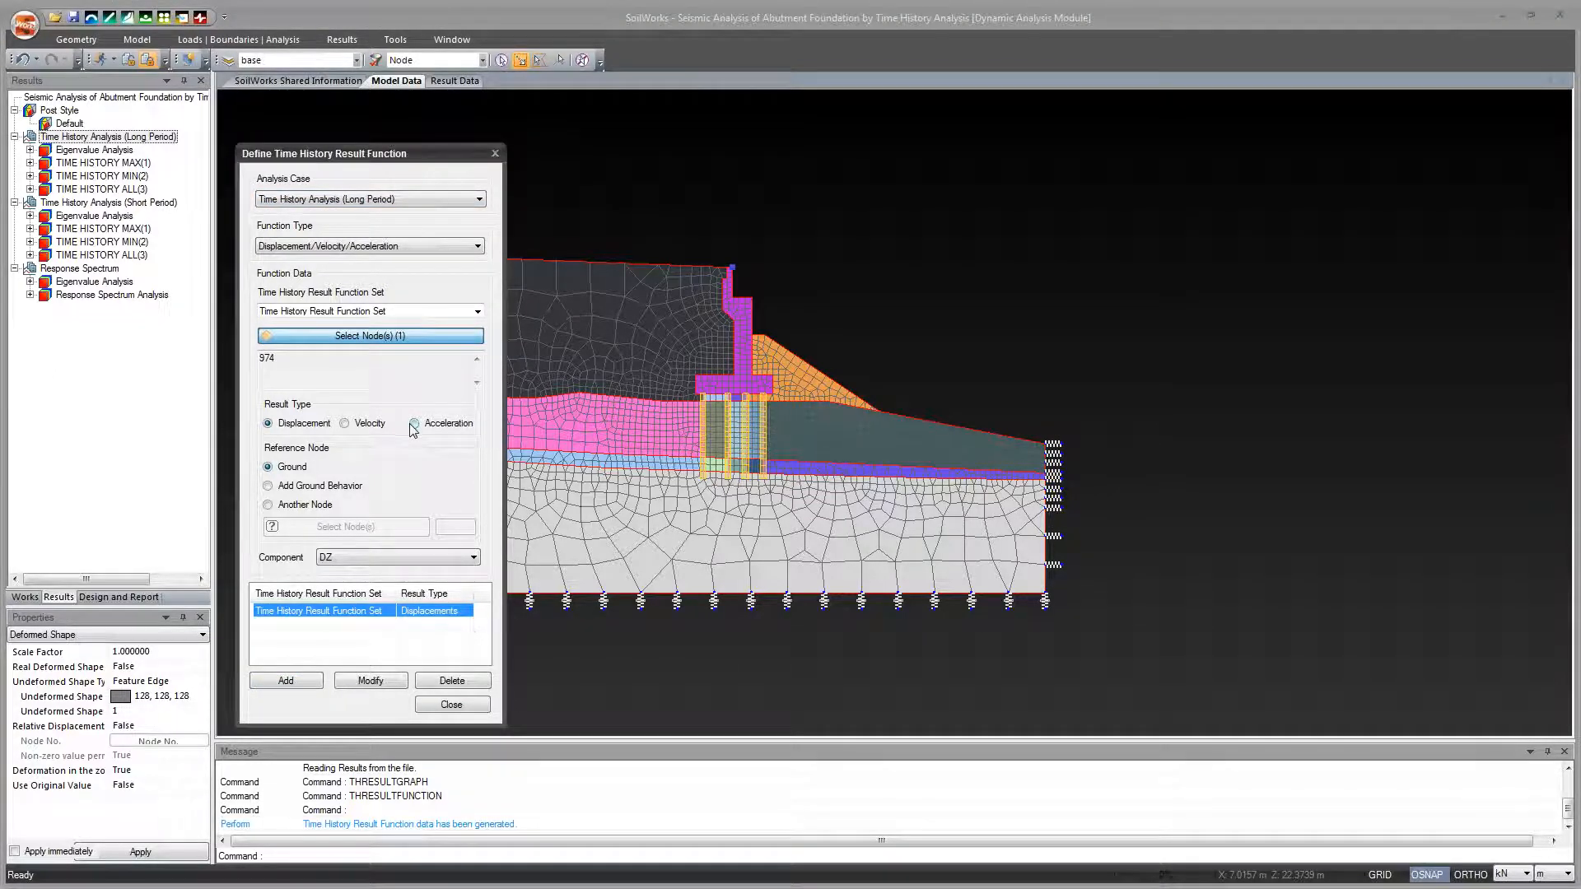
pyautogui.click(391, 620)
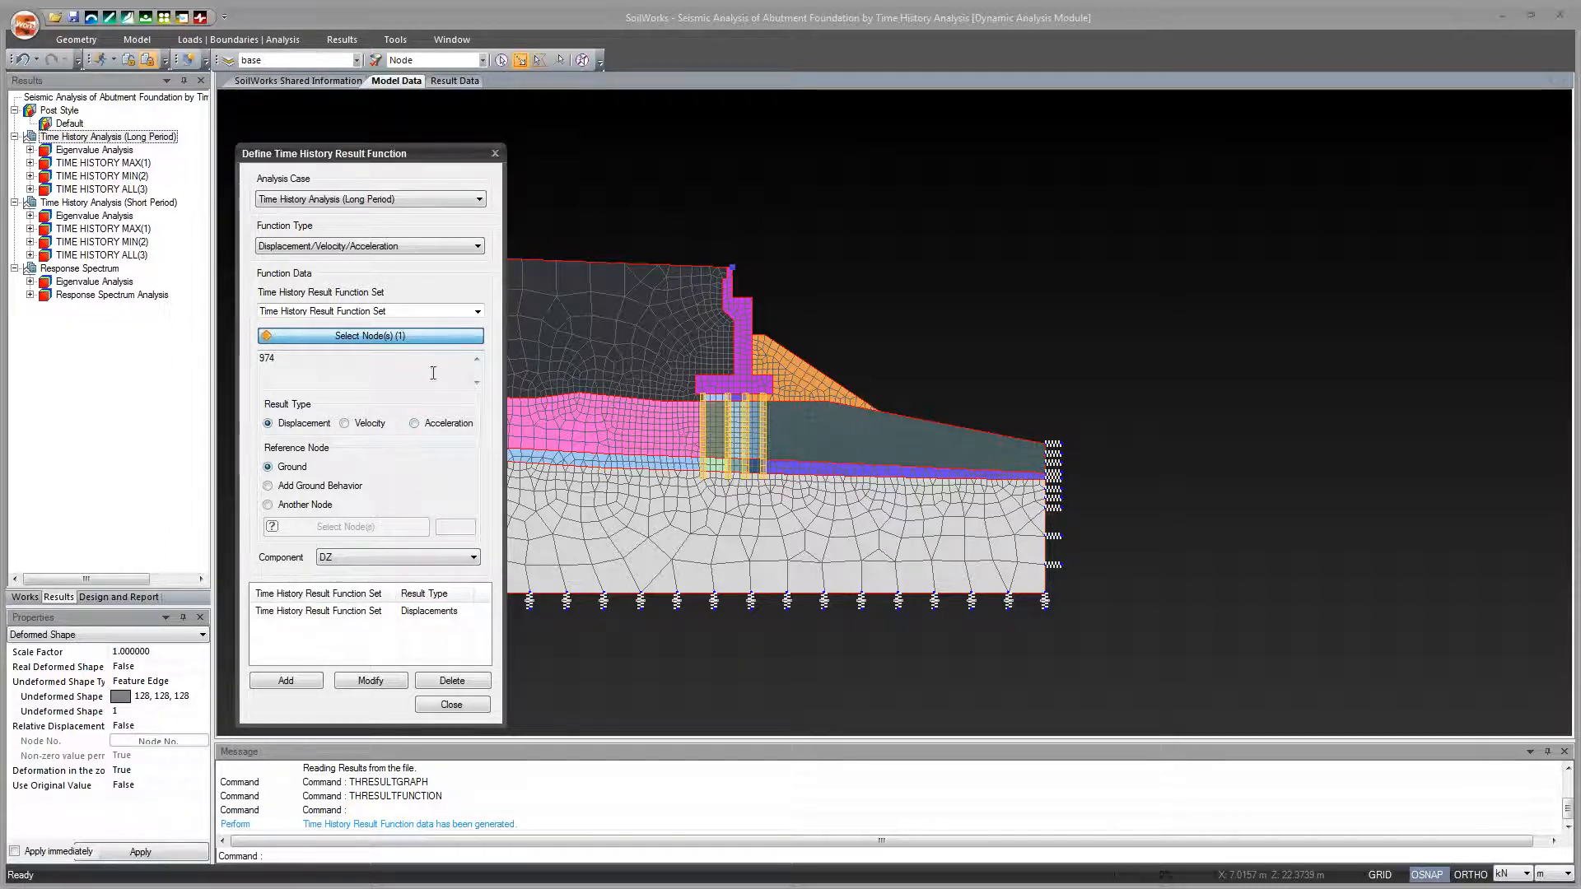
pyautogui.click(453, 198)
pyautogui.click(445, 226)
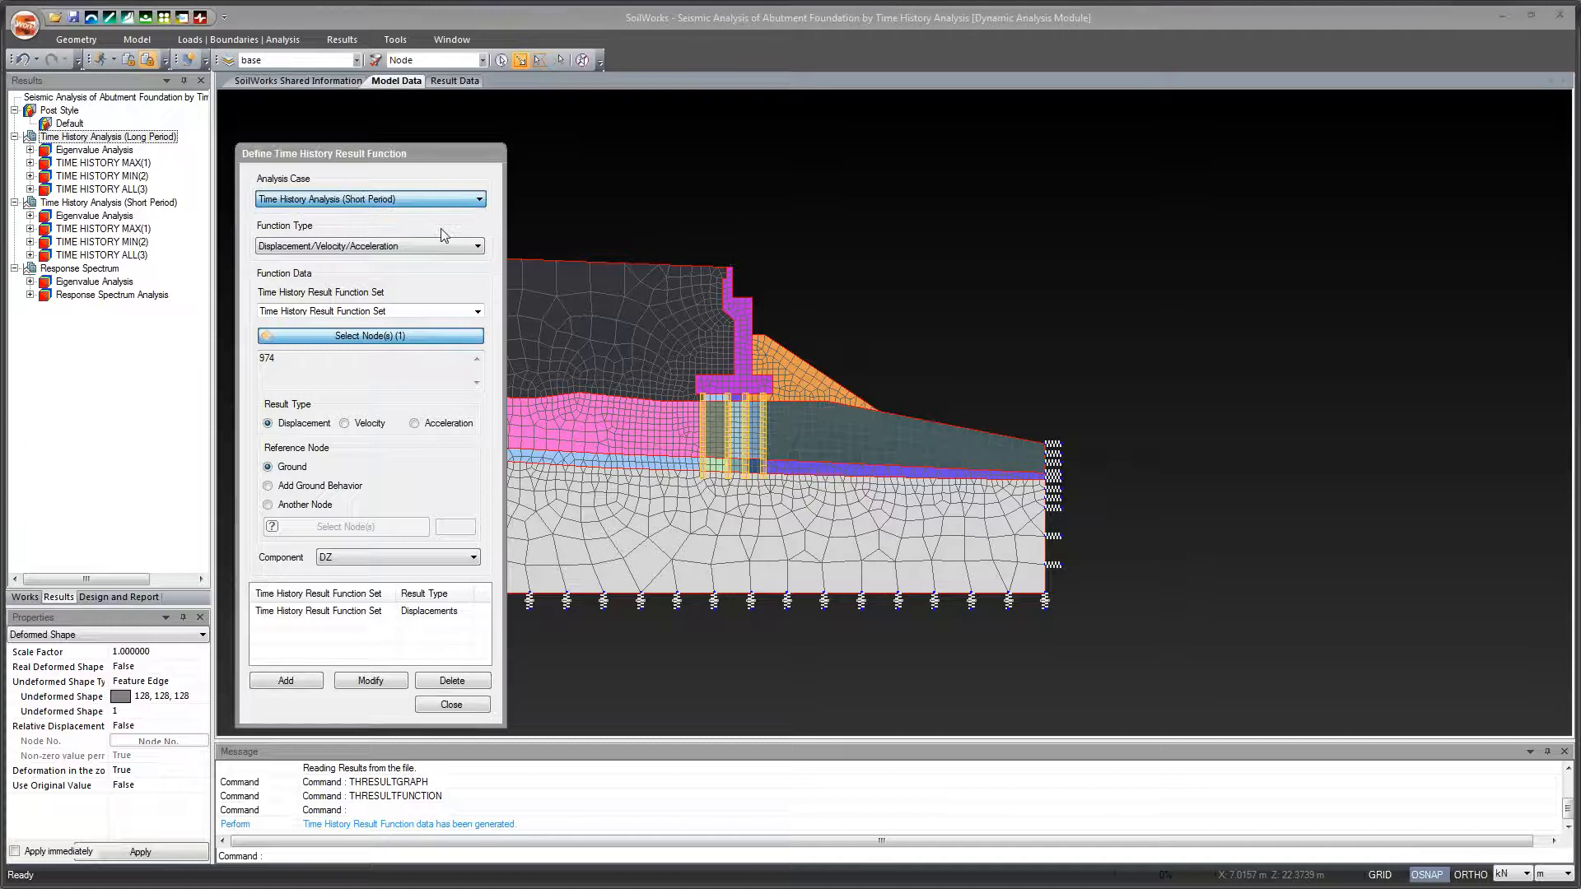
pyautogui.click(288, 681)
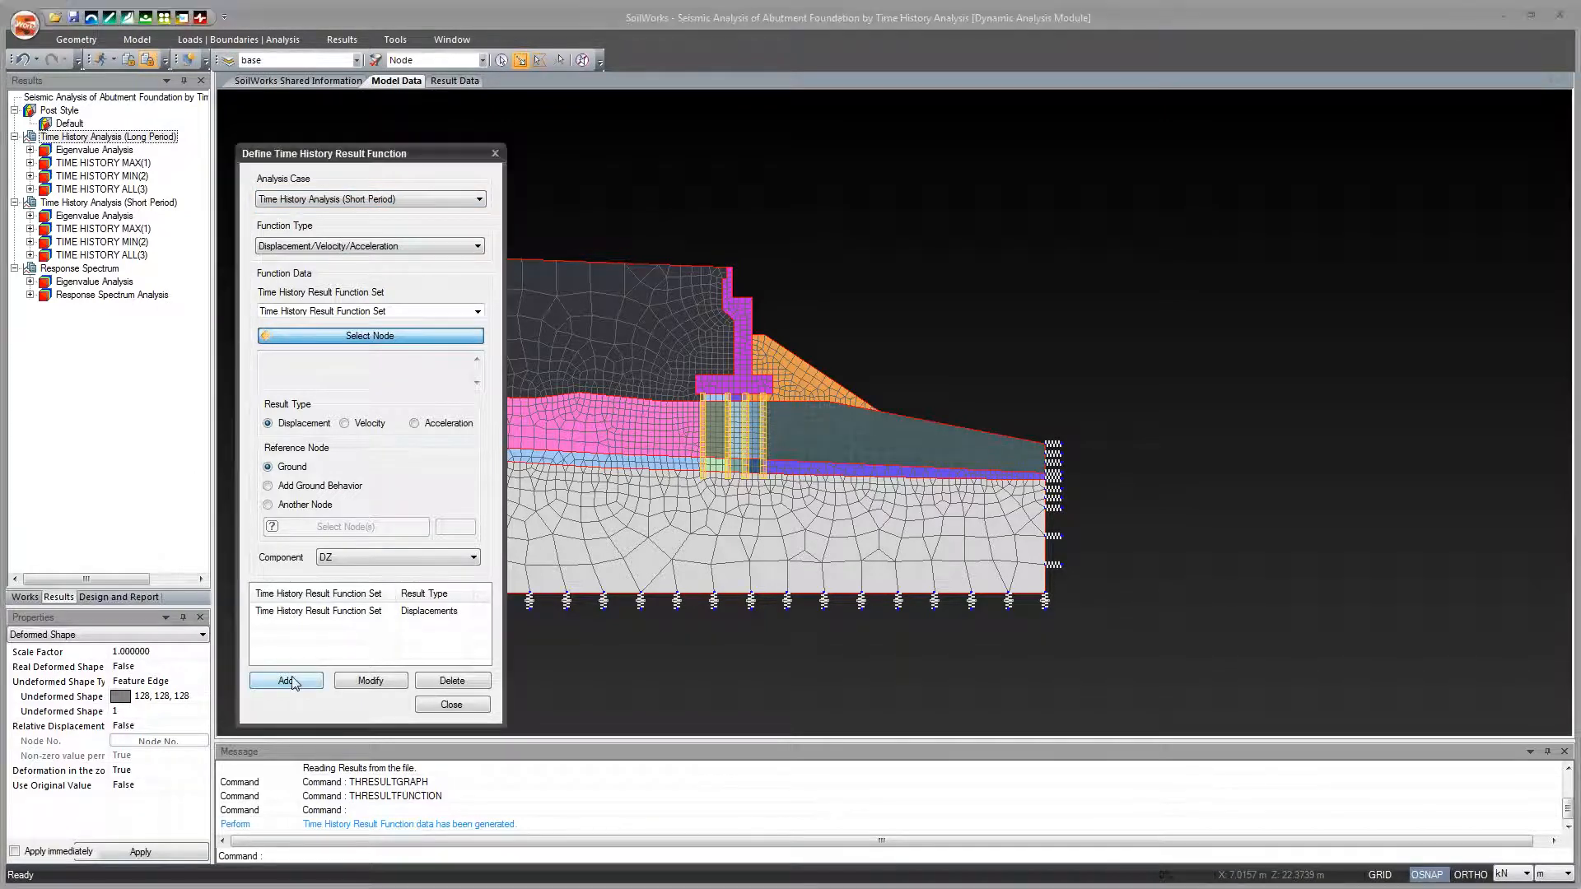
pyautogui.click(346, 611)
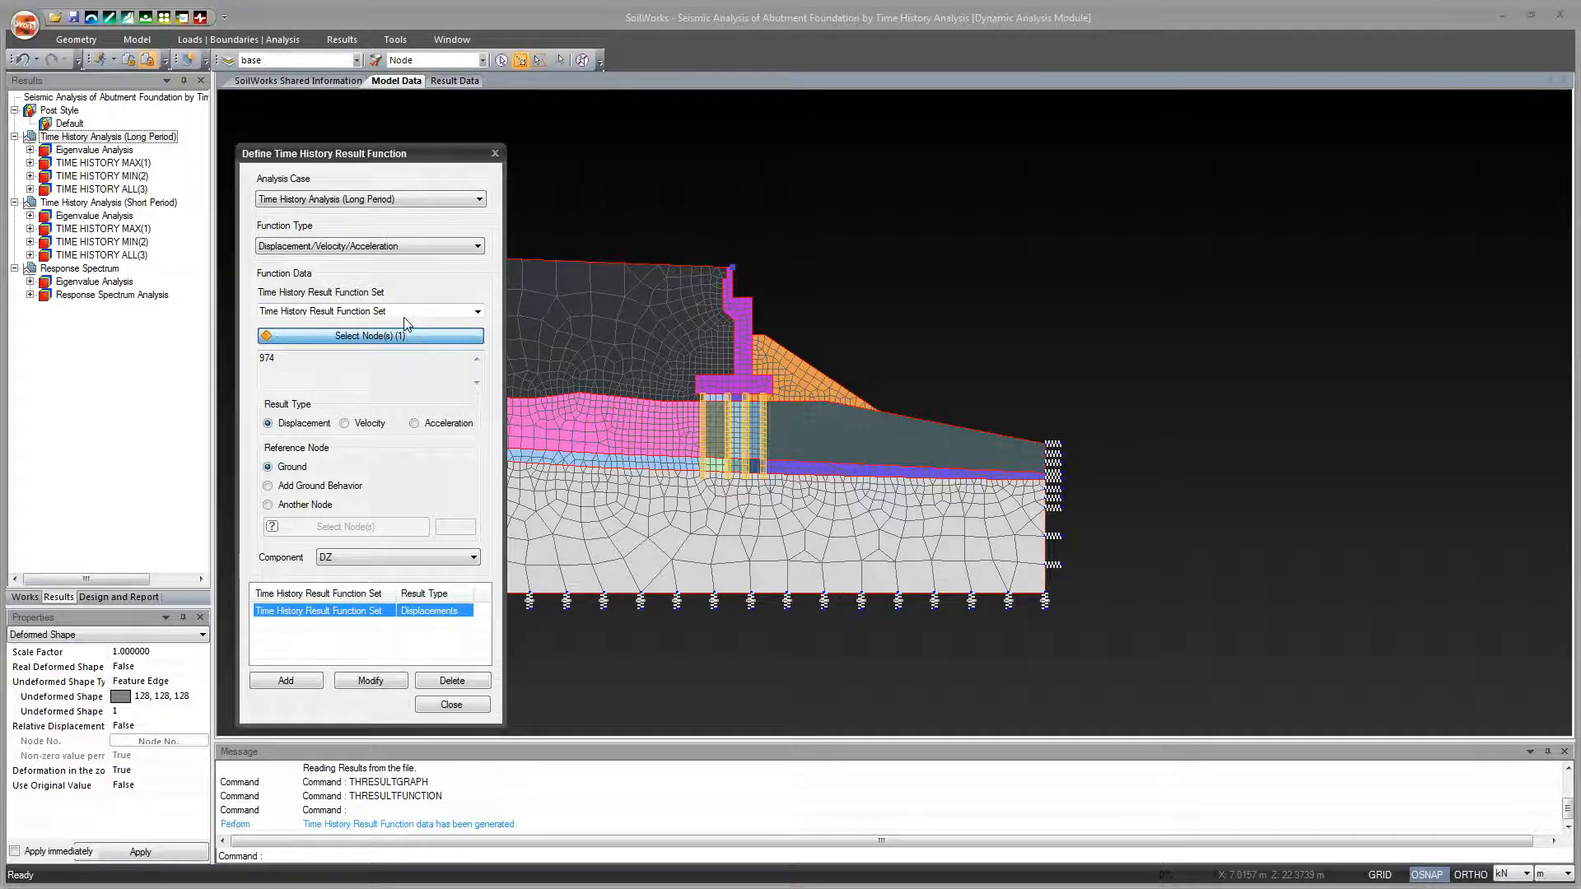
pyautogui.click(453, 705)
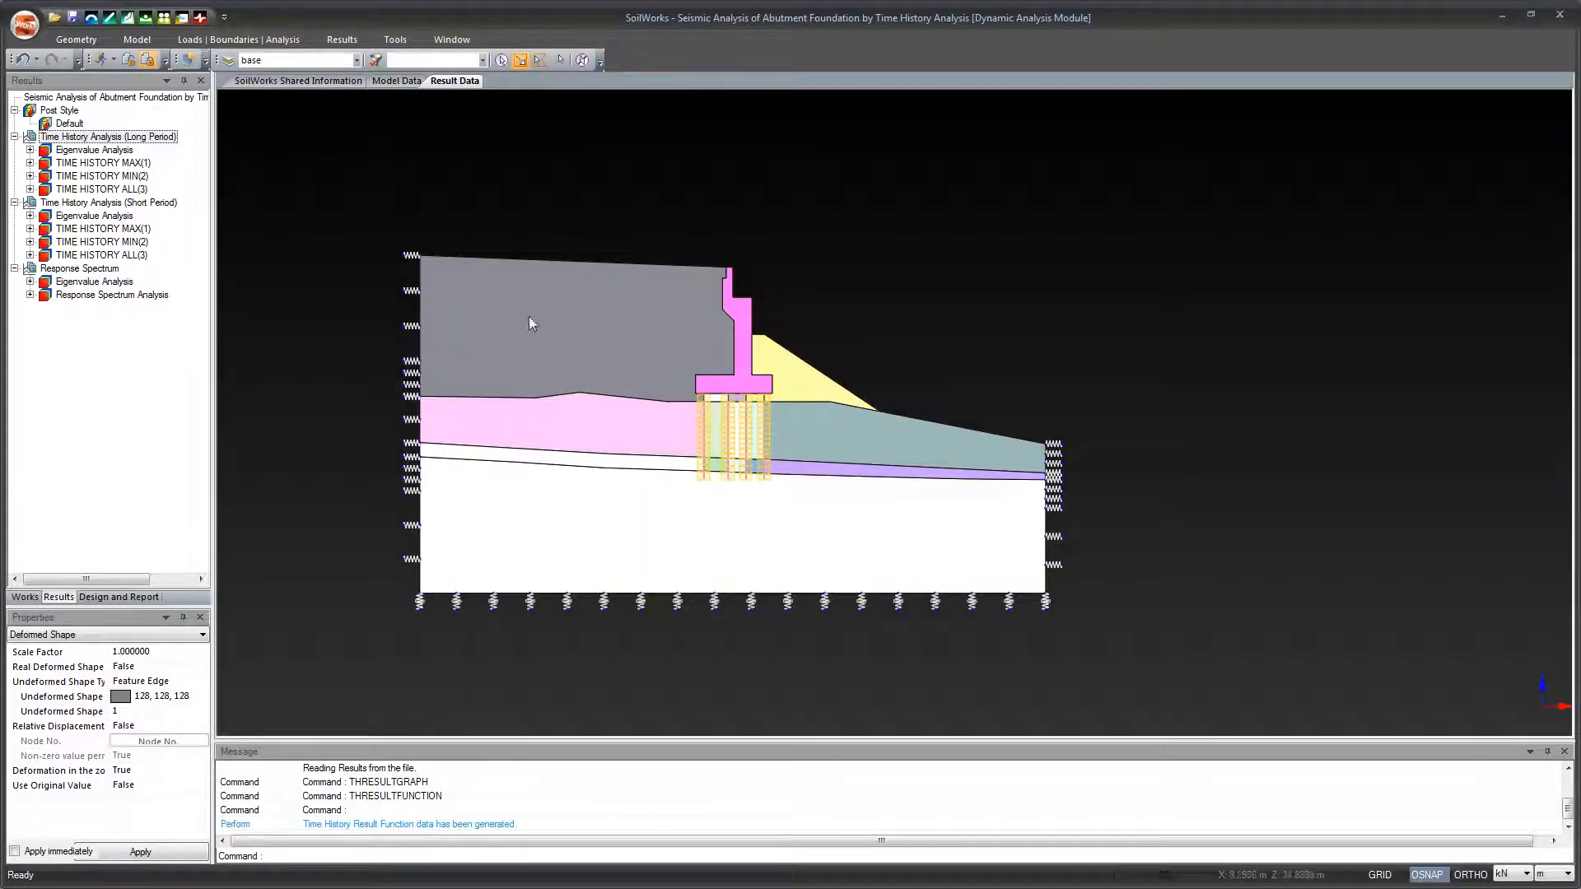
# Check which result functions are available in the Time History Results Graph and close it.
pyautogui.click(359, 40)
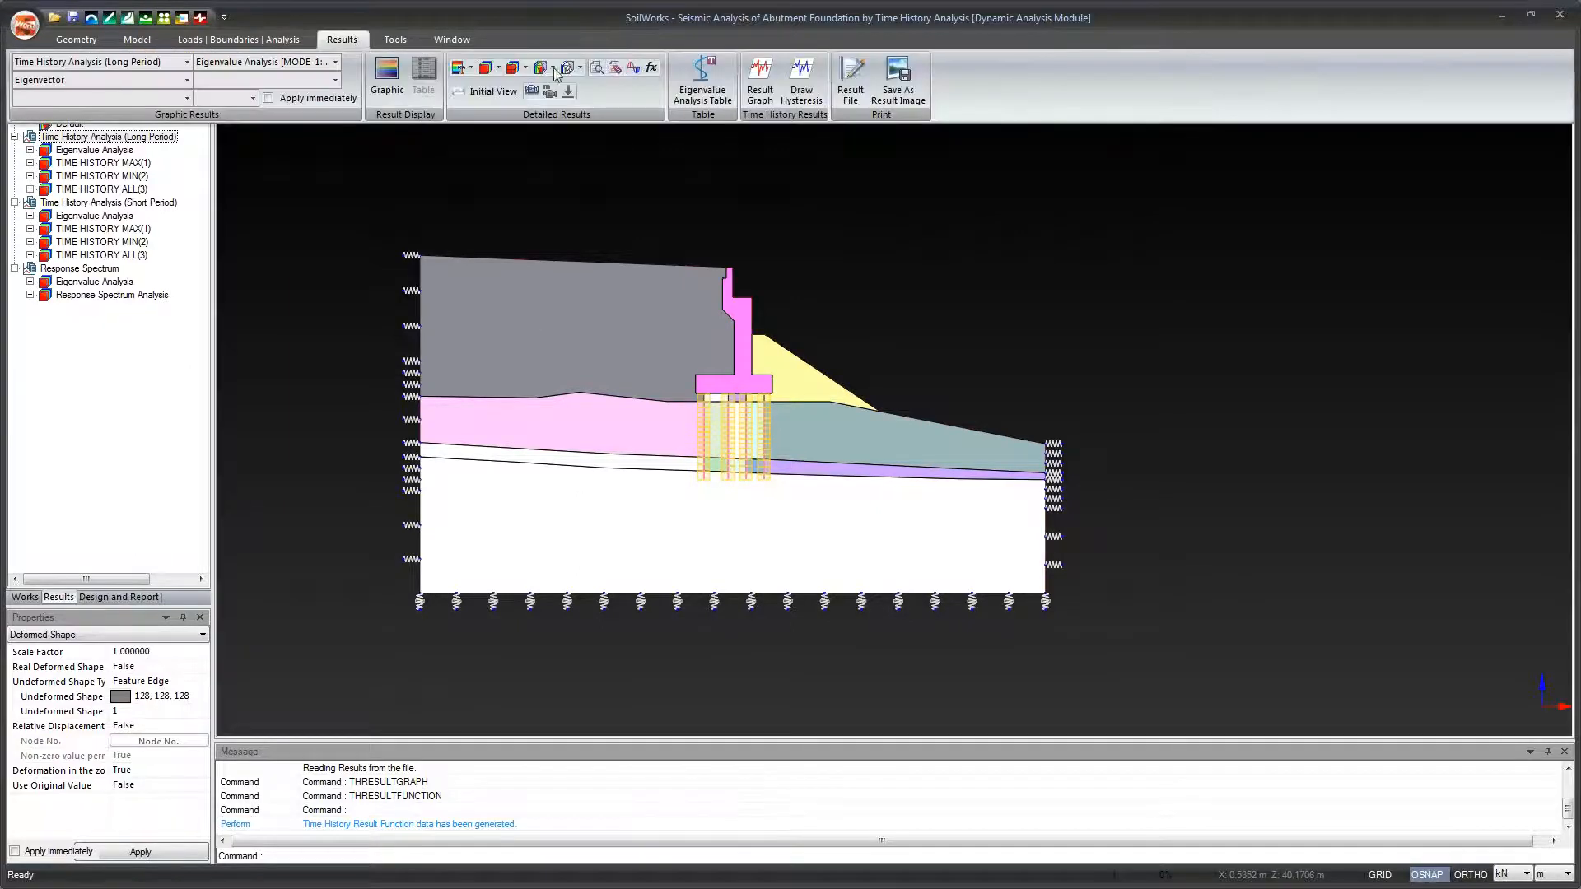
pyautogui.click(761, 97)
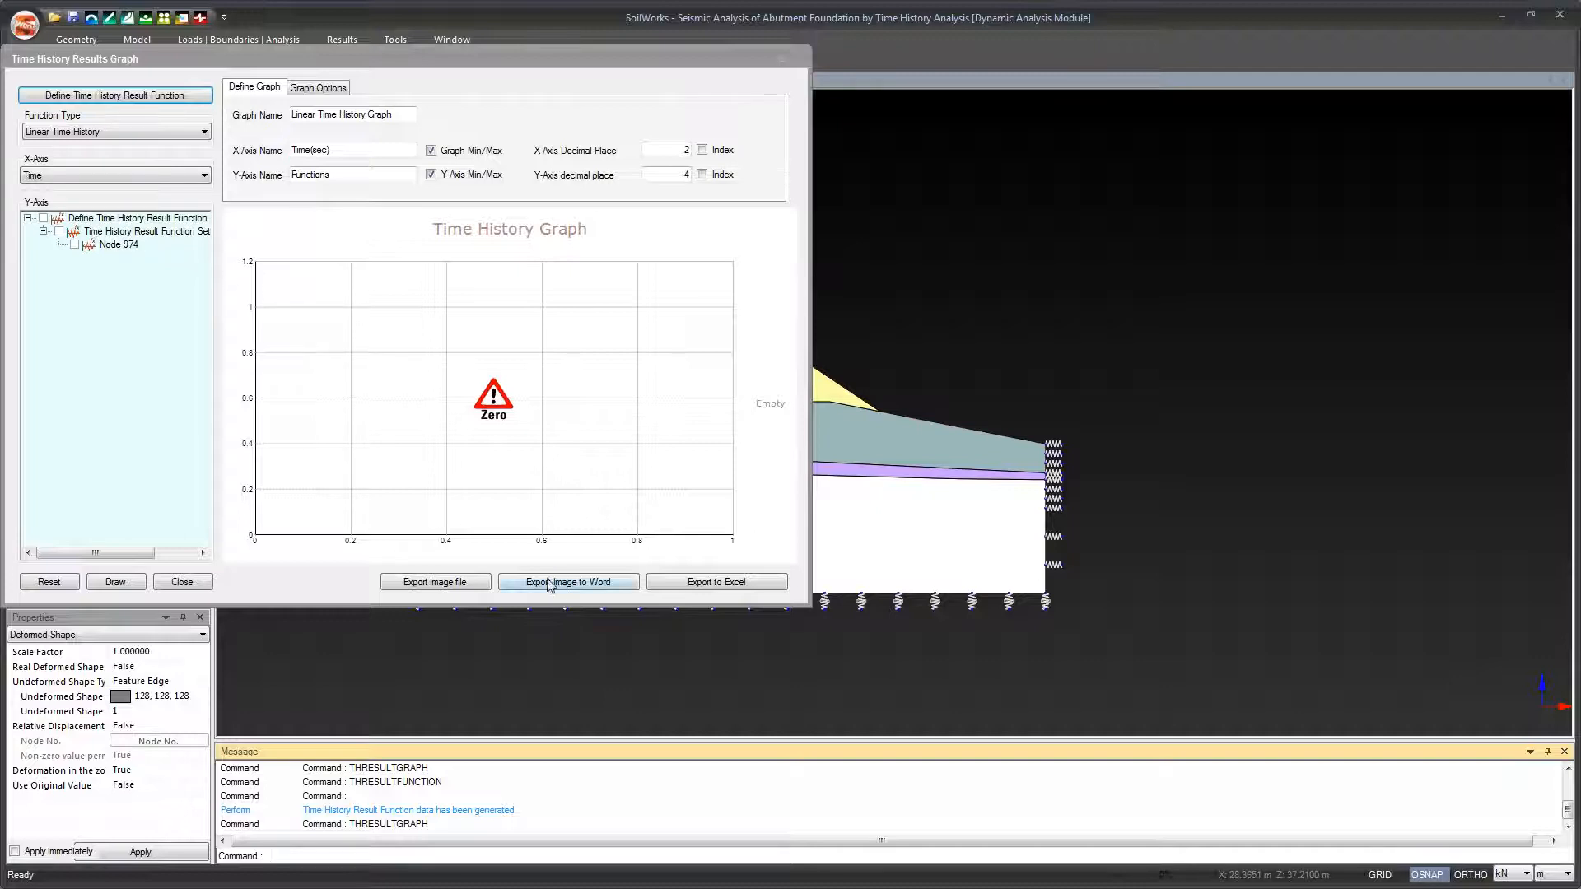
pyautogui.click(783, 59)
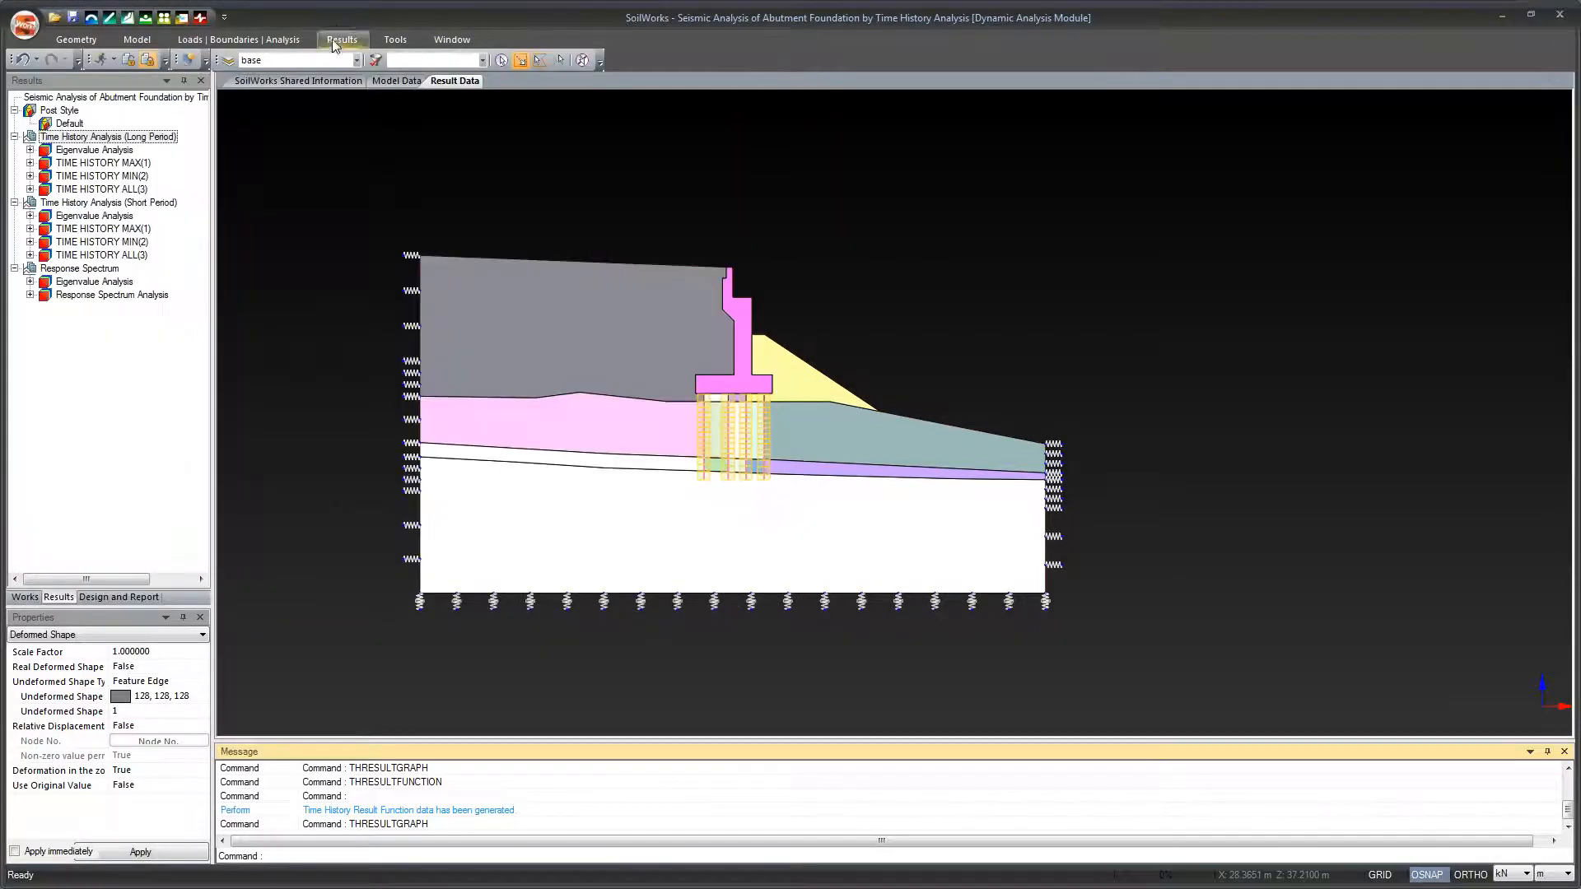
# Add Time History Result Function Set 1 for the Short Period case, using DZ displacement at node 974 on the abutment top.
pyautogui.click(280, 39)
pyautogui.click(403, 79)
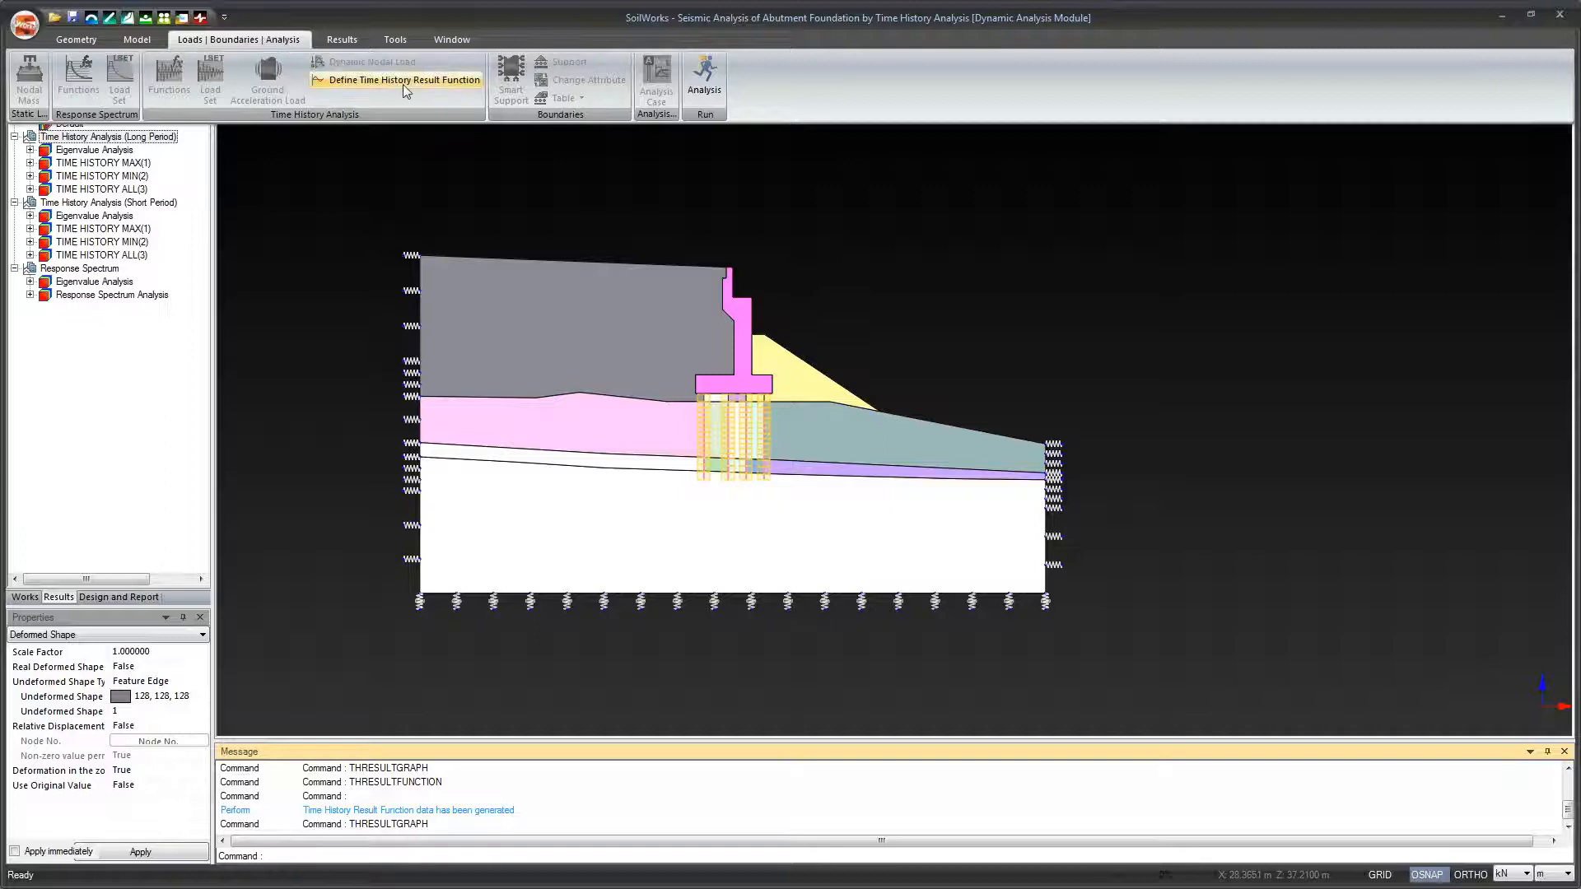
pyautogui.moveTo(212, 55); pyautogui.dragTo(404, 110)
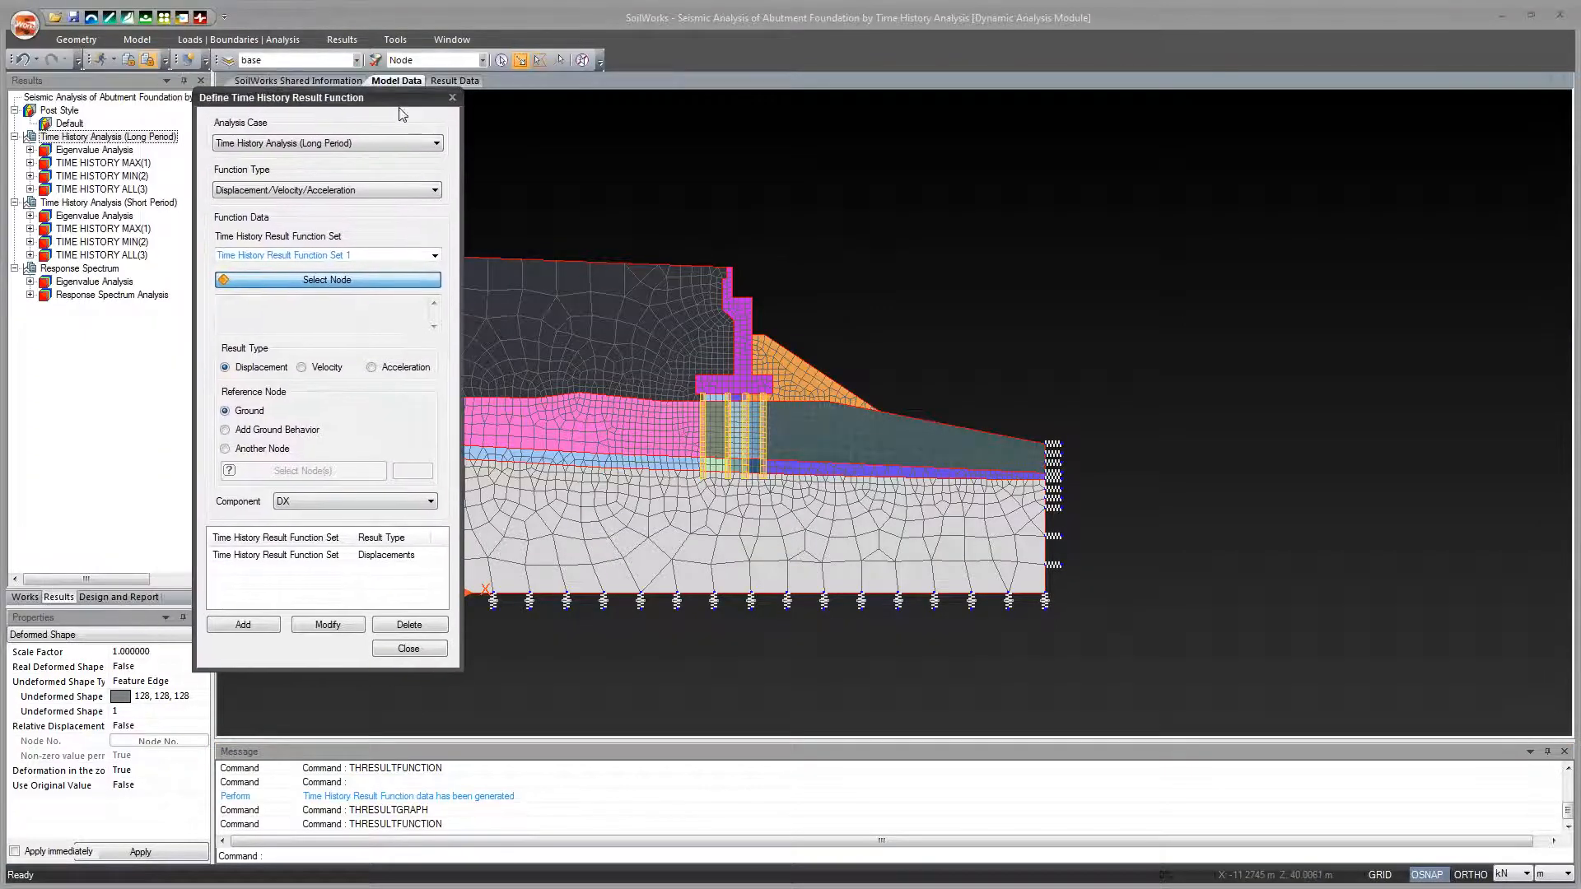
pyautogui.click(430, 499)
pyautogui.click(410, 526)
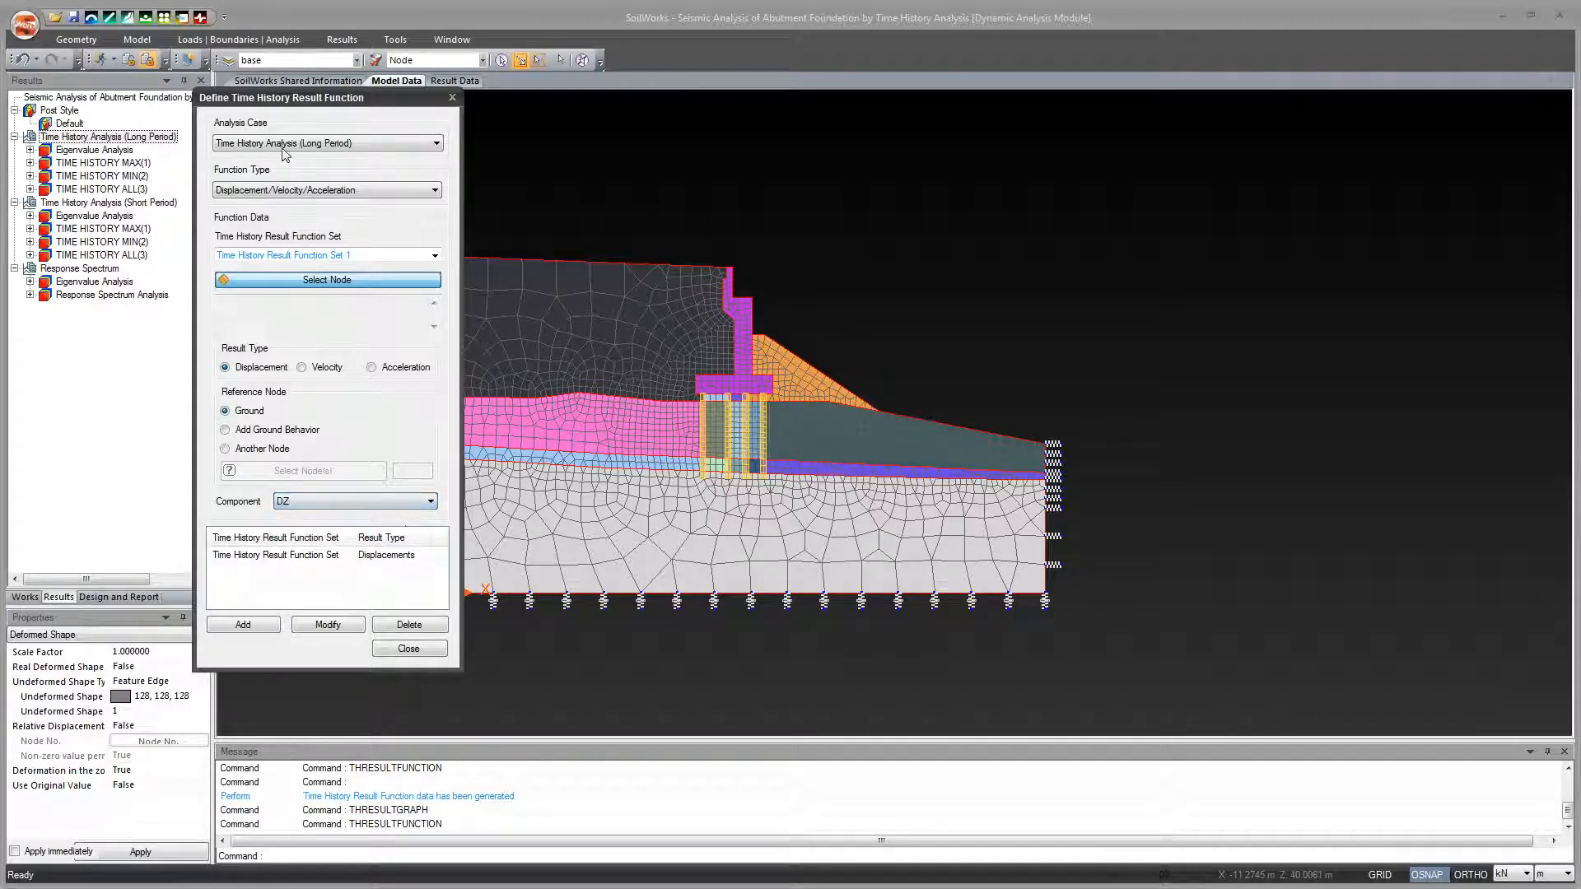
pyautogui.click(433, 148)
pyautogui.click(416, 169)
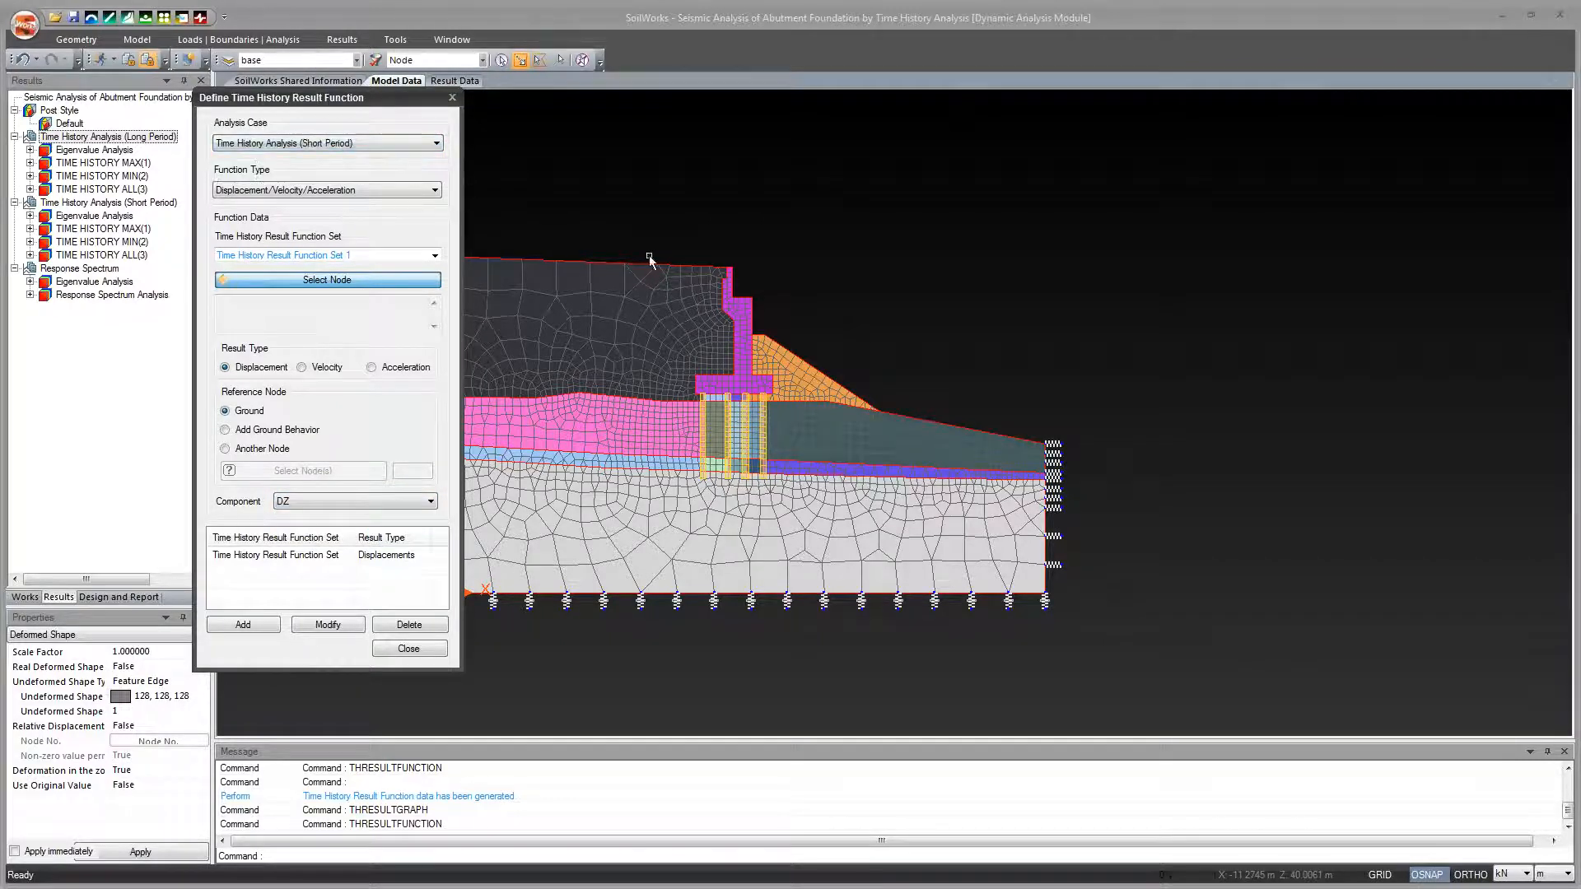
pyautogui.click(720, 267)
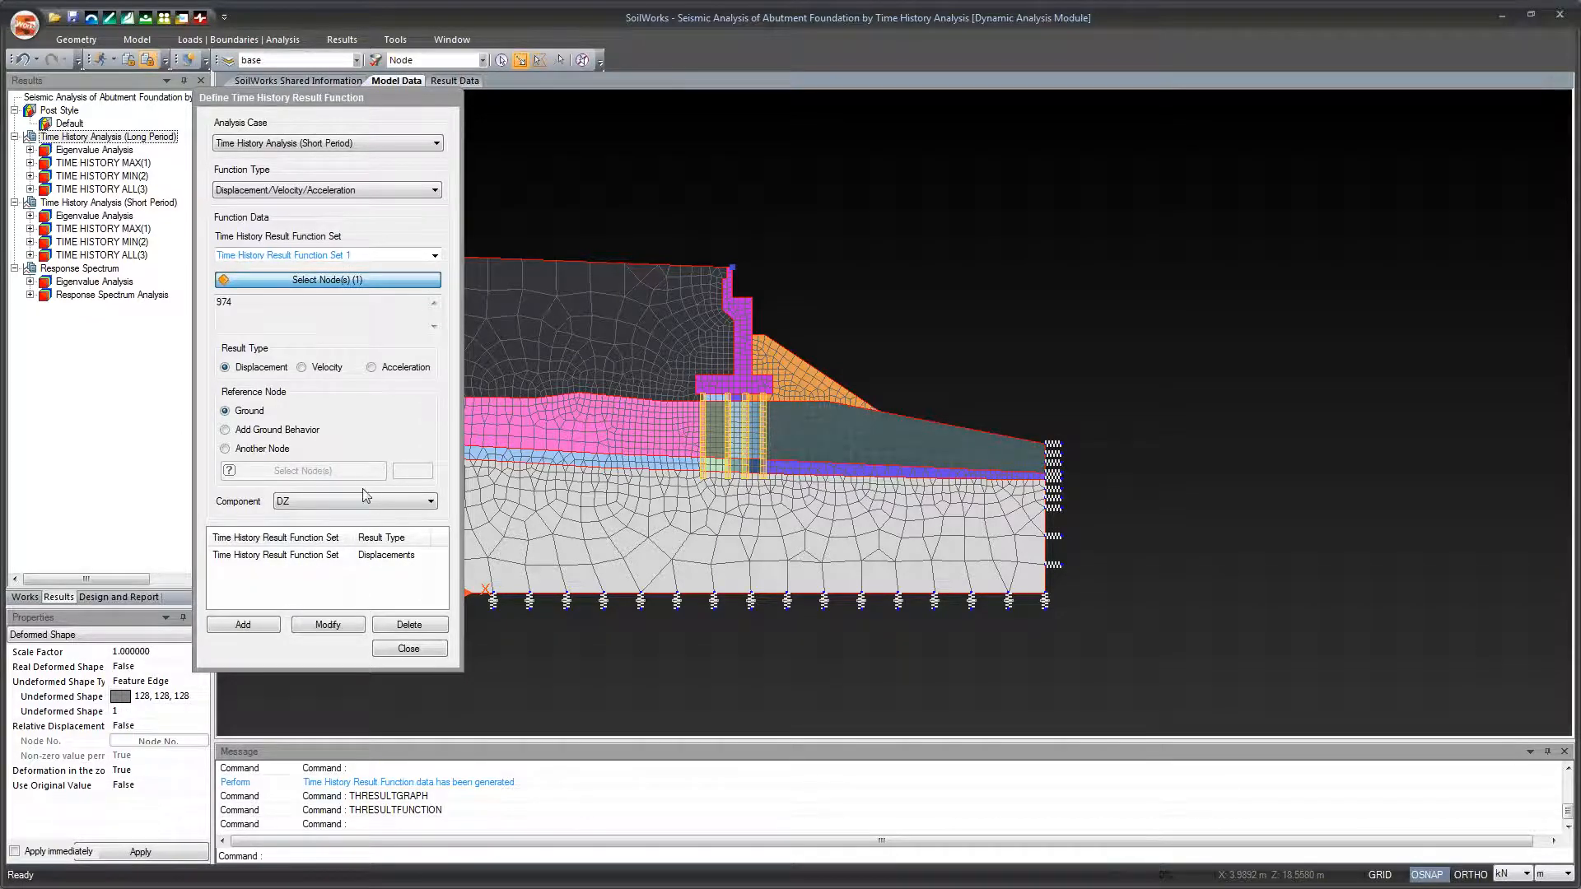
pyautogui.click(272, 627)
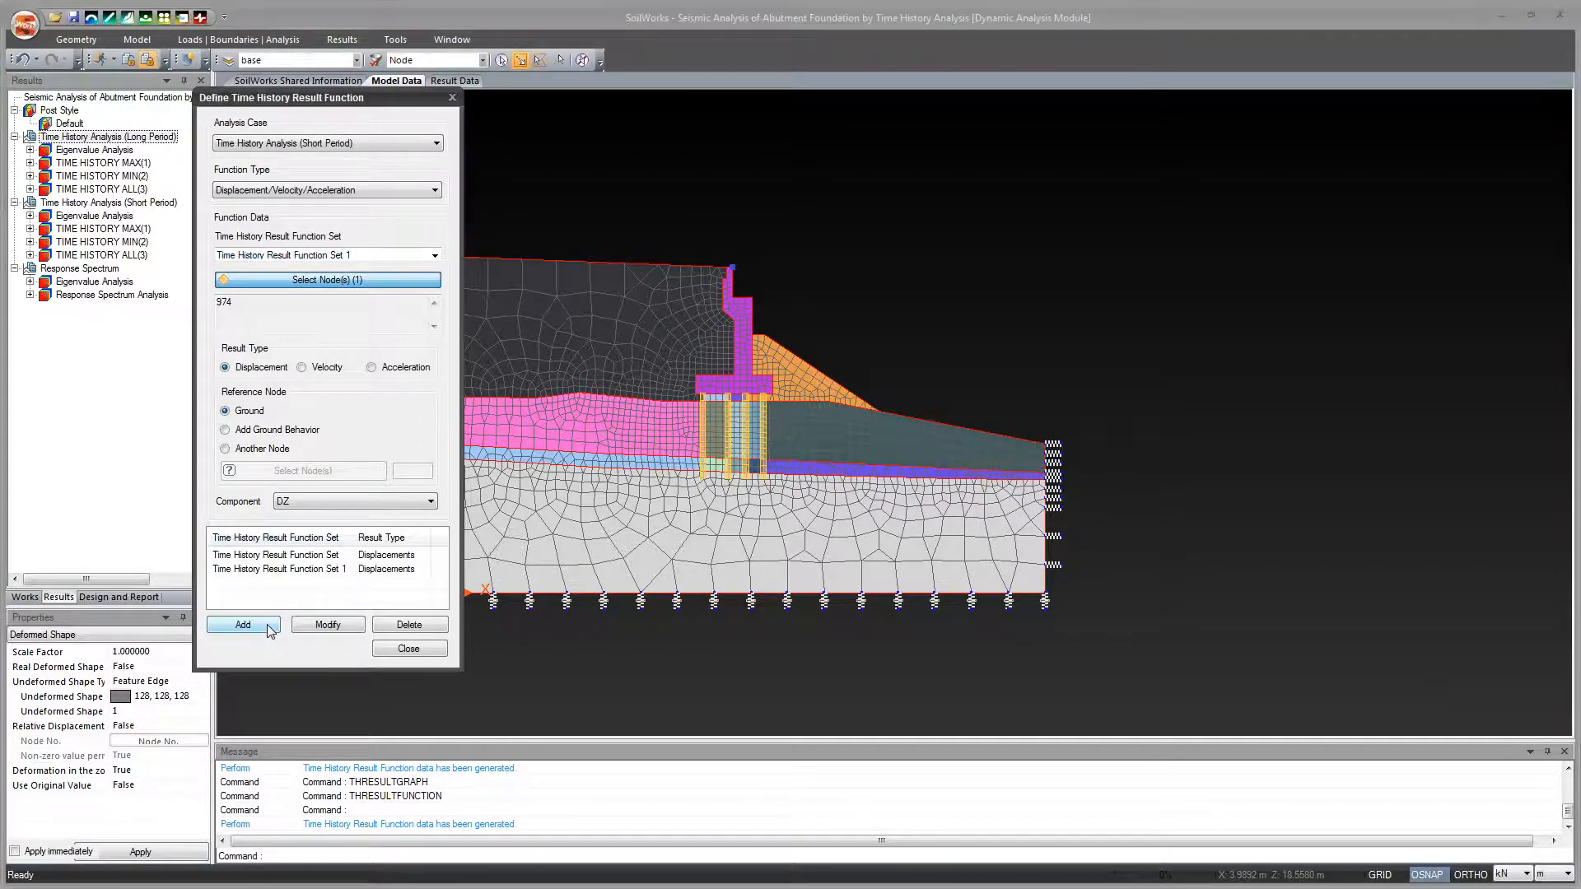
# Try to rename the function set of the Time History Analysis (Long Period) displacement function and apply the modification.
pyautogui.click(310, 556)
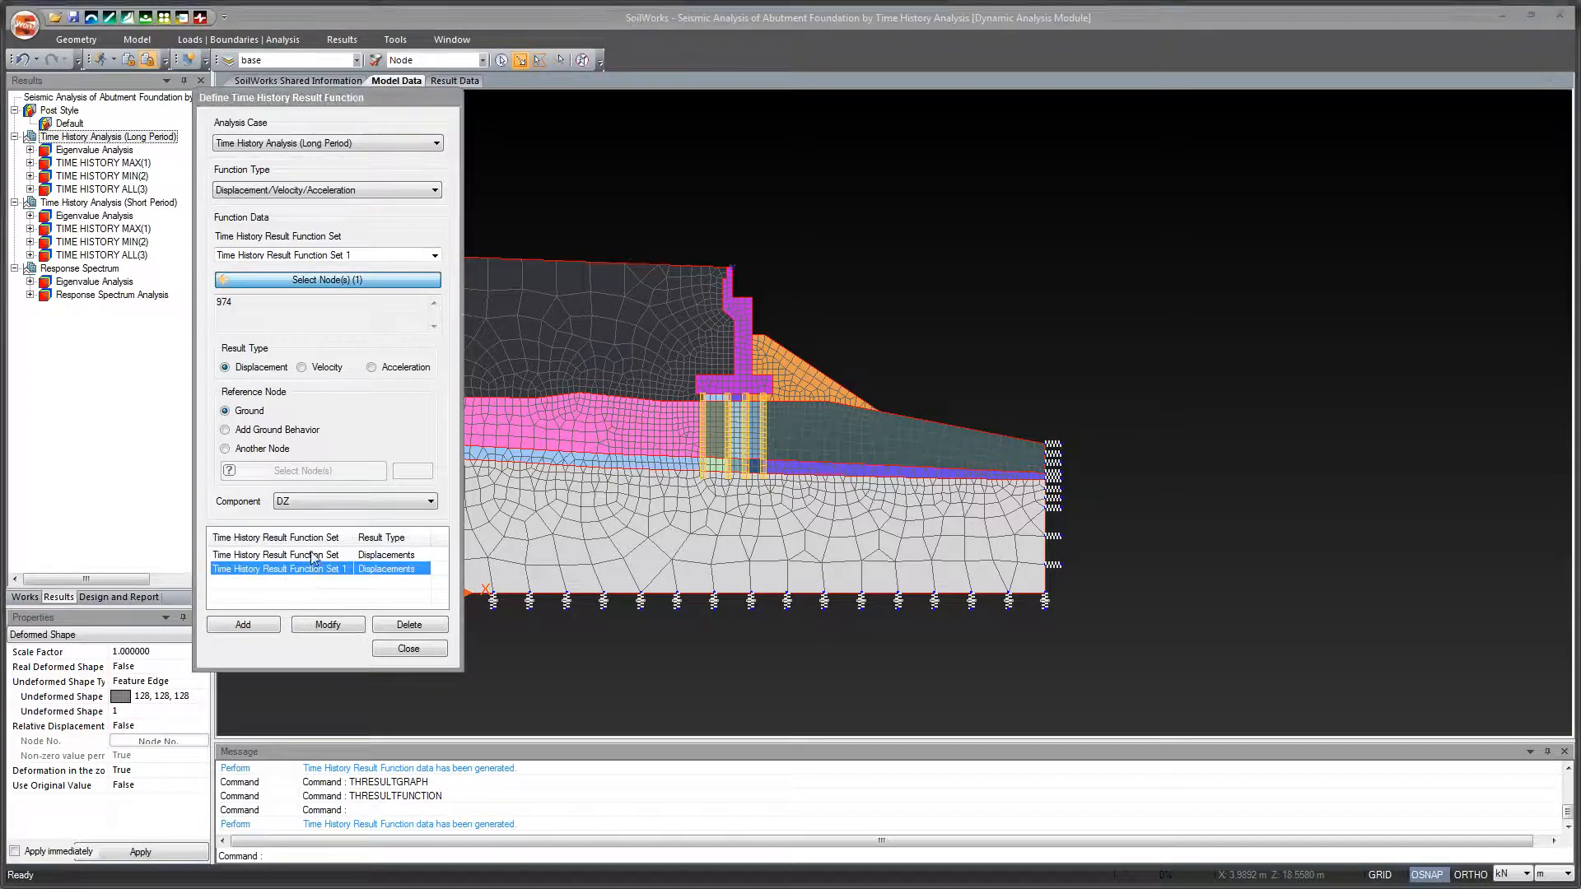
pyautogui.click(364, 256)
pyautogui.doubleClick(332, 256)
pyautogui.press('BackSpace')
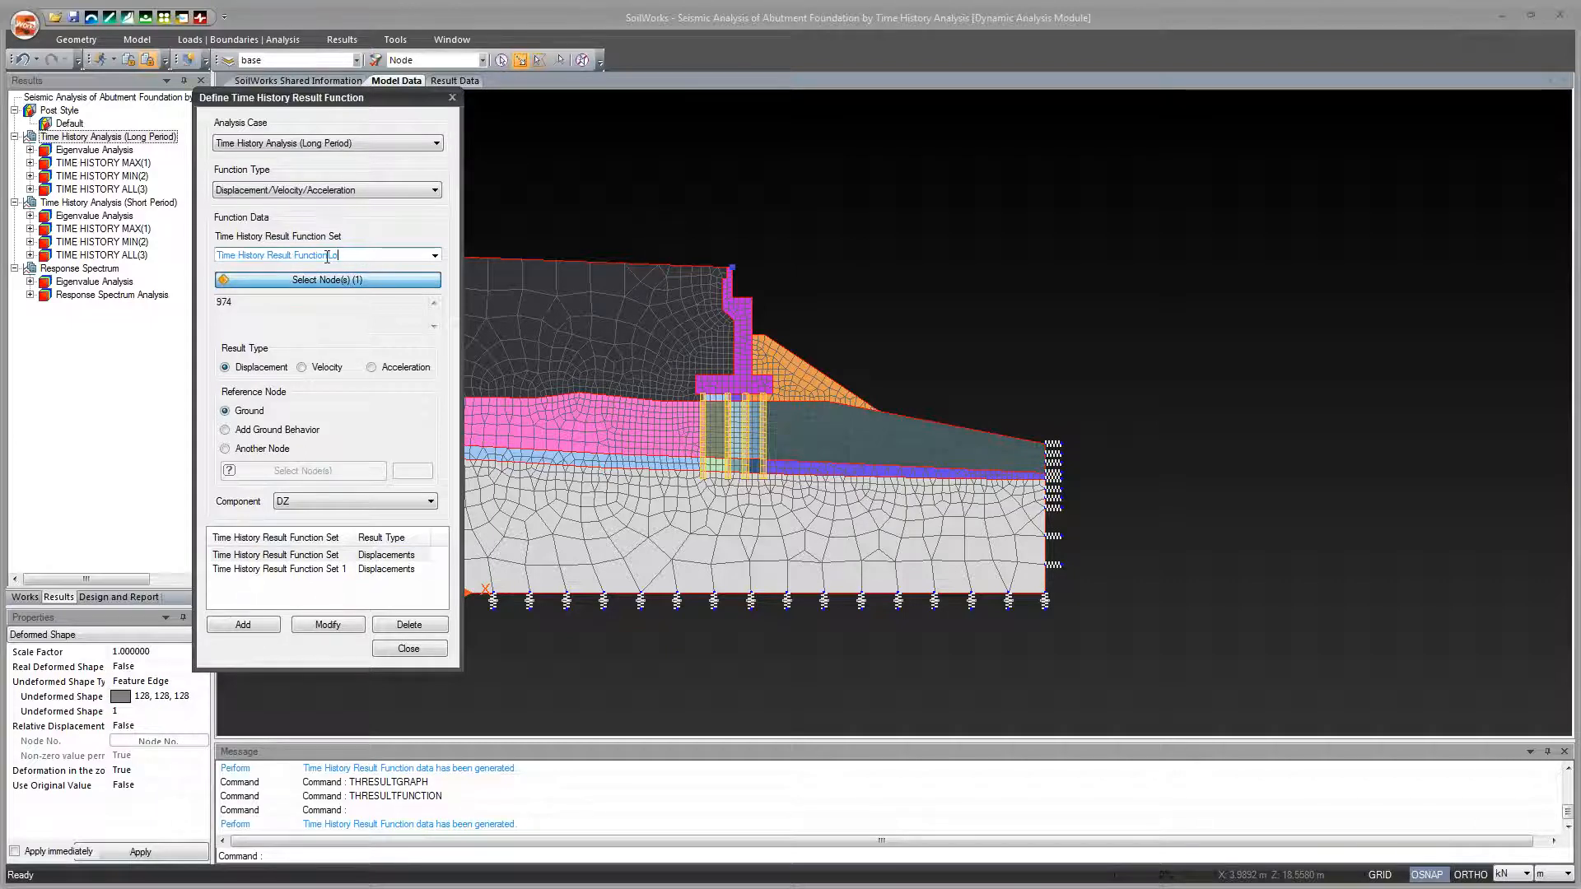
pyautogui.click(347, 625)
# Try to rename the Short Period case's function set as Time History Result Function Short and apply the modification.
pyautogui.click(329, 569)
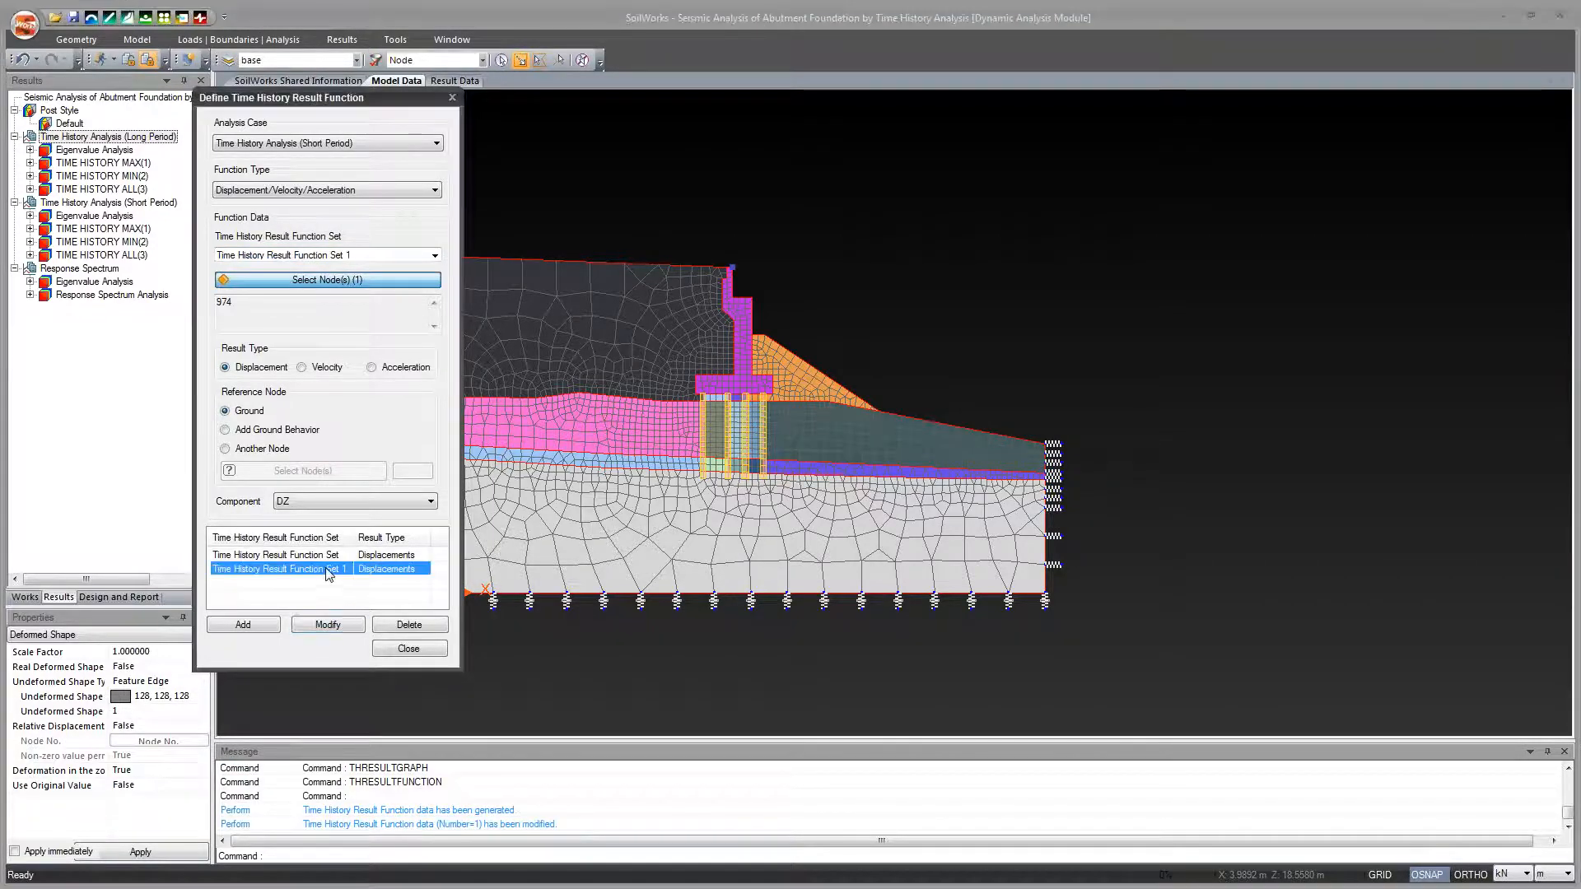
pyautogui.click(349, 255)
pyautogui.click(381, 255)
pyautogui.press('BackSpace')
pyautogui.press('BackSpace')
pyautogui.press('BackSpace')
pyautogui.press('BackSpace')
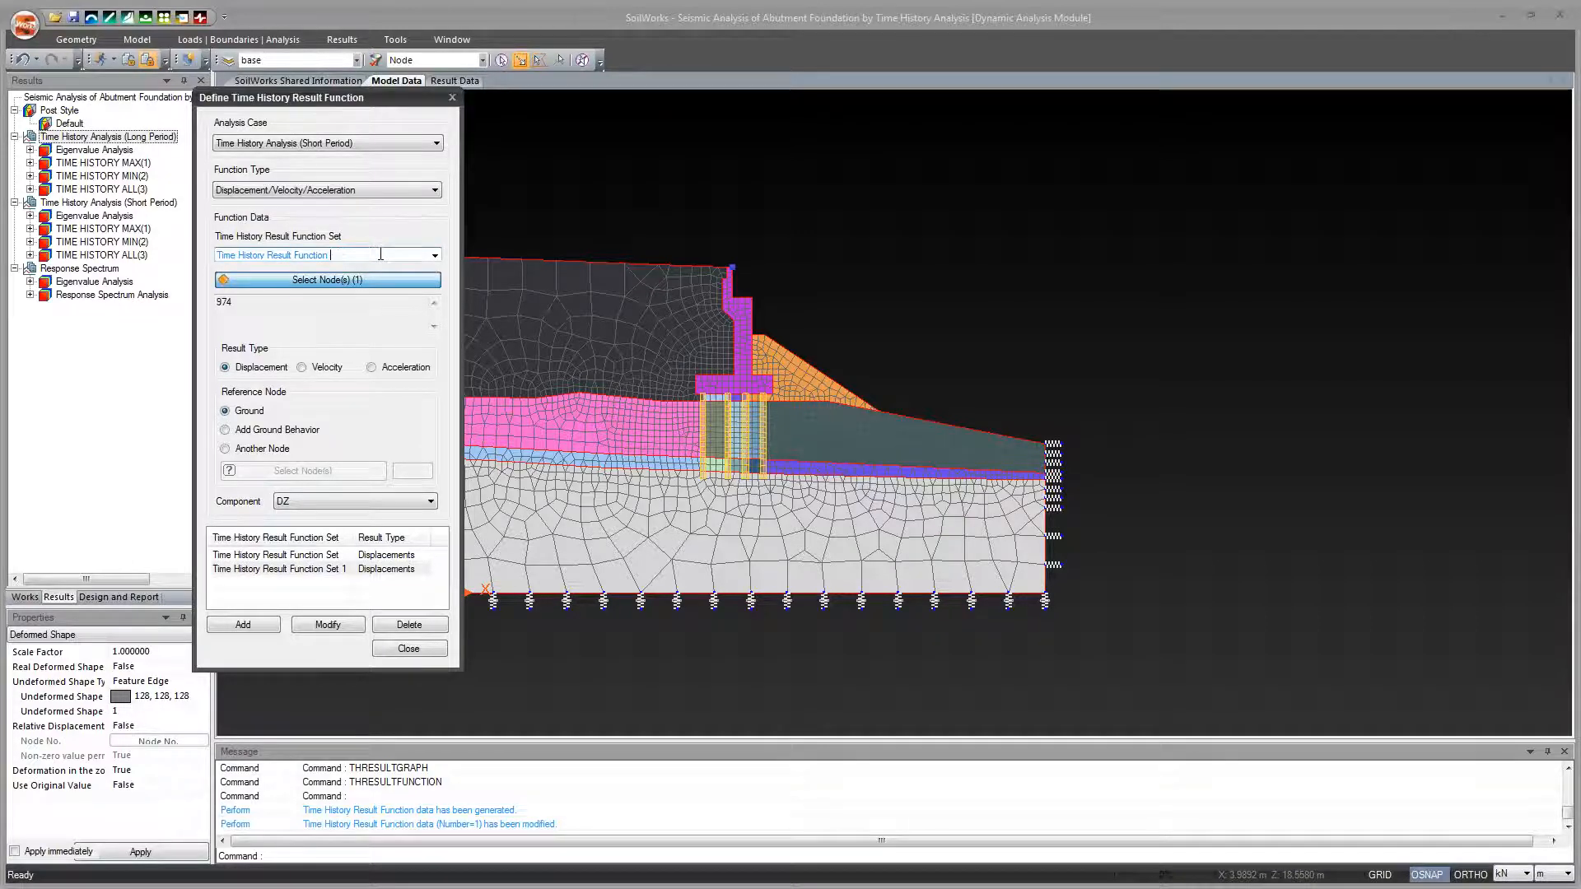
pyautogui.write('hort')
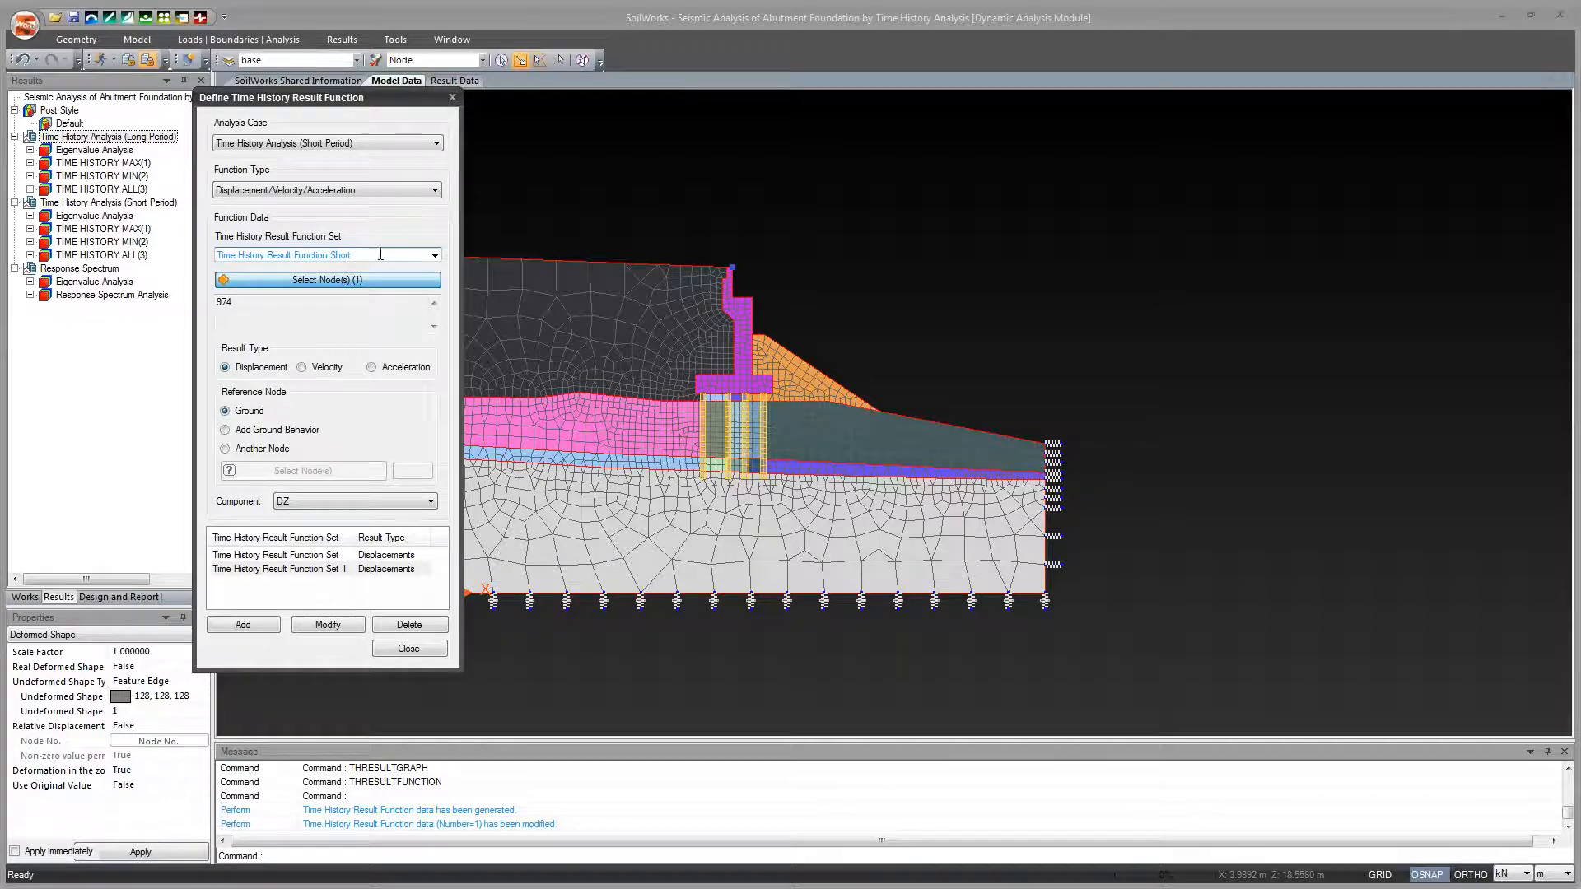
pyautogui.click(330, 626)
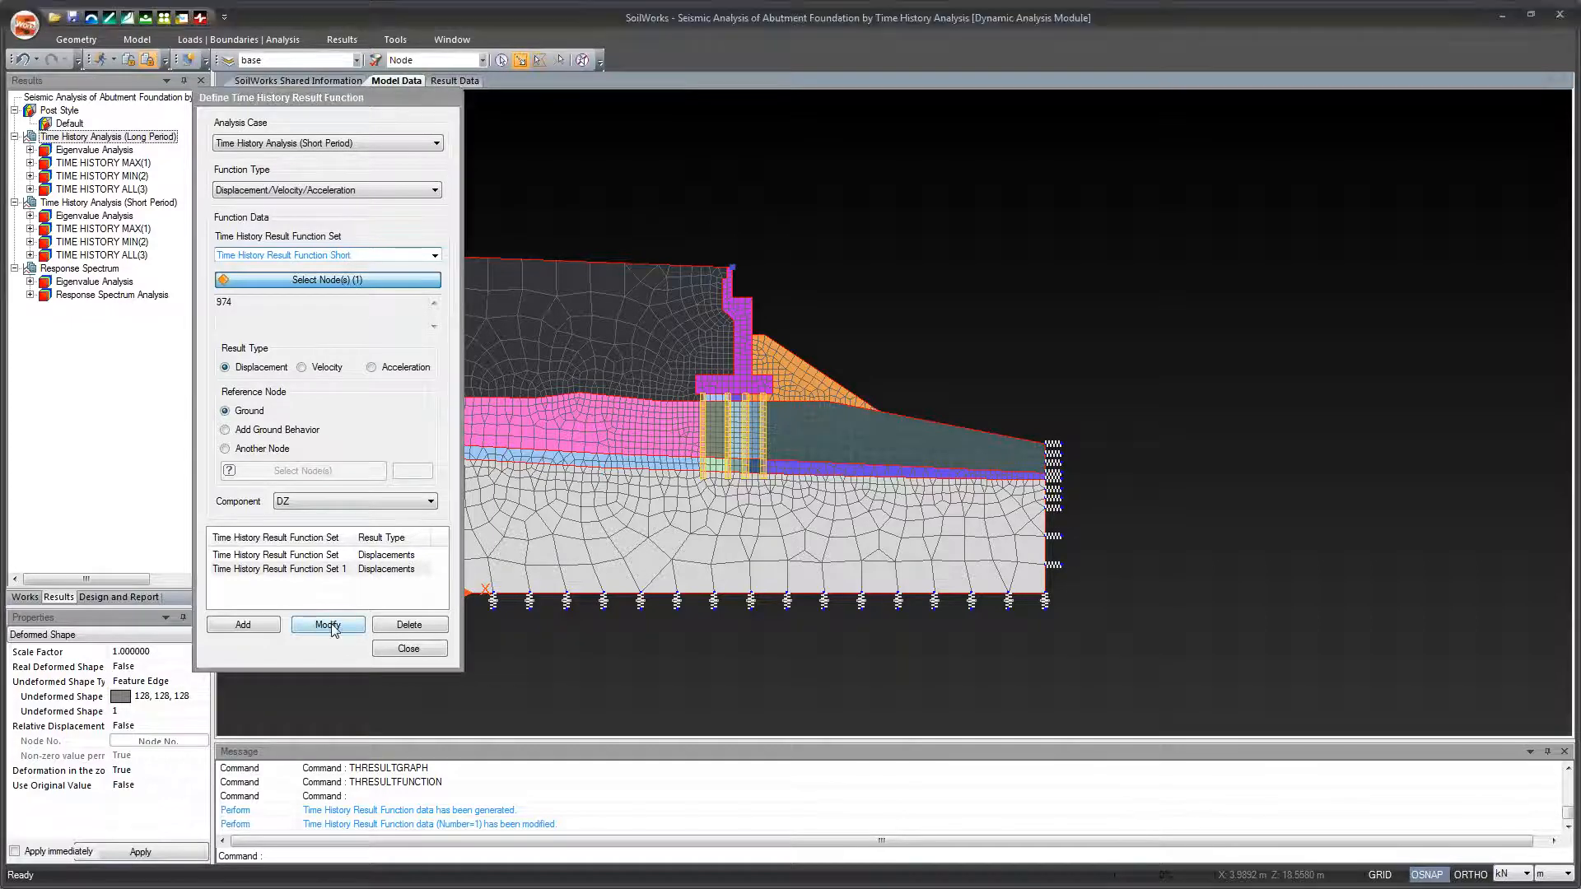
# Recheck both entries in the result function list and close the function definition.
pyautogui.click(348, 256)
pyautogui.click(323, 558)
pyautogui.click(330, 569)
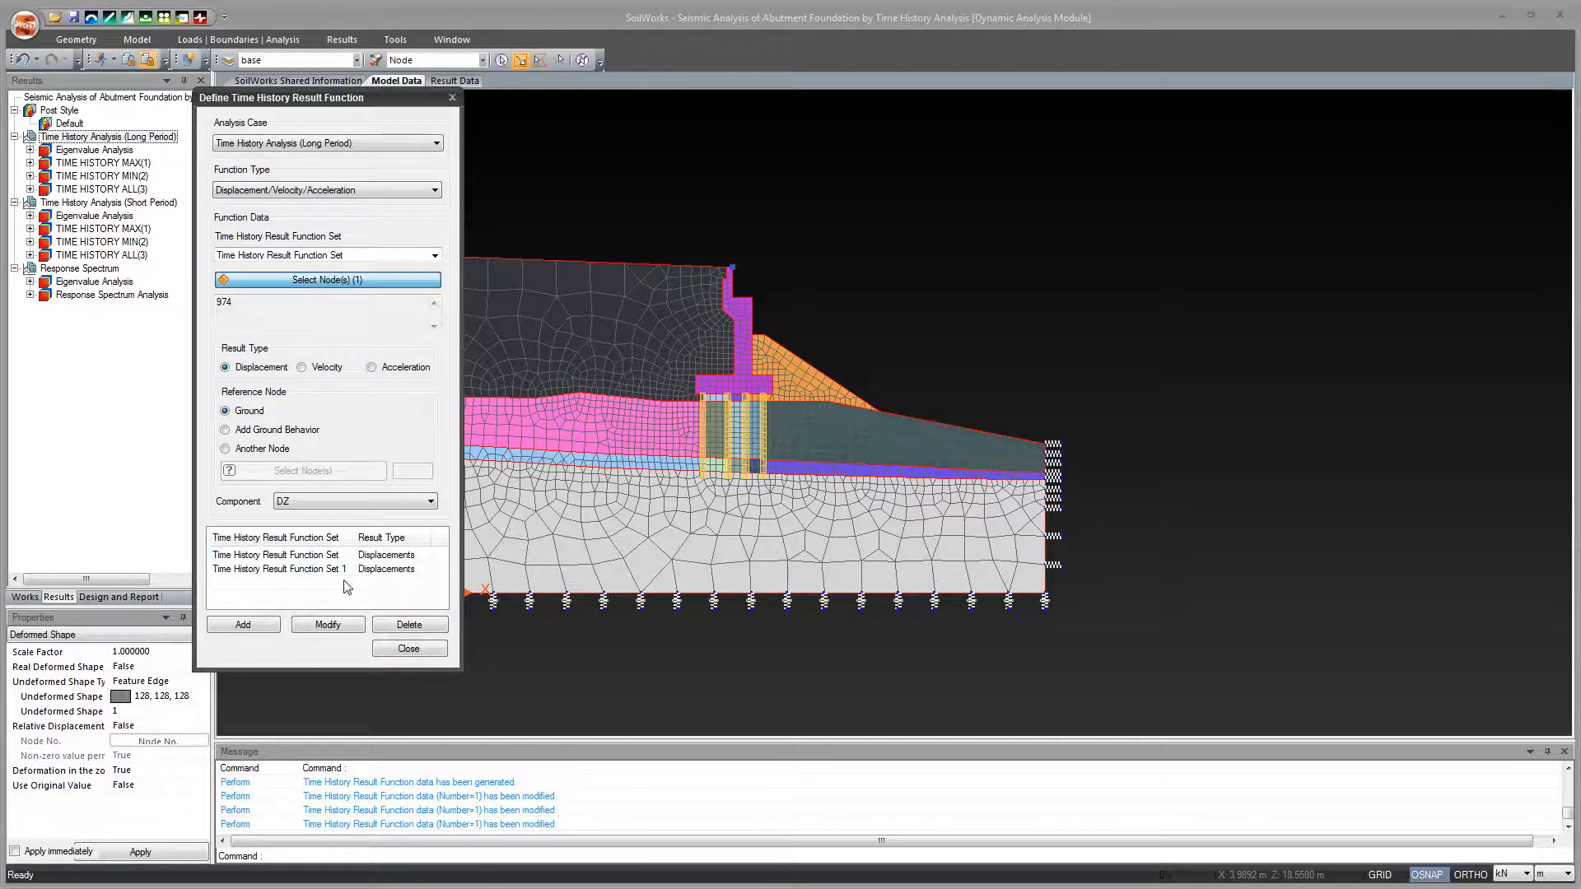
pyautogui.click(409, 650)
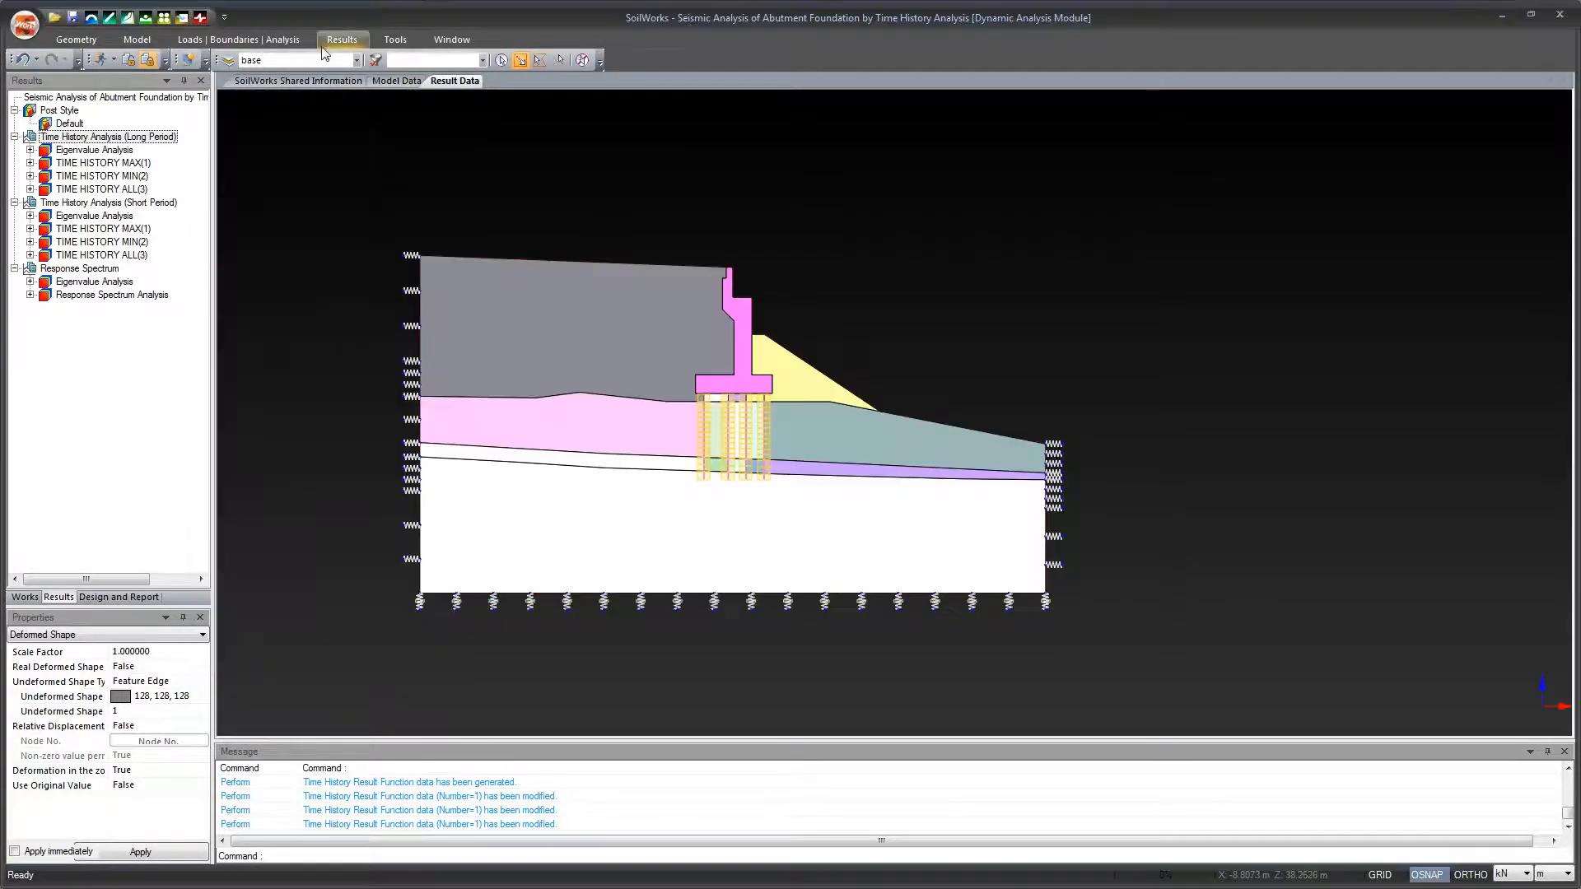
# Draw the time history graph of the long-period Time History Result Function Set at node 974.
pyautogui.click(342, 39)
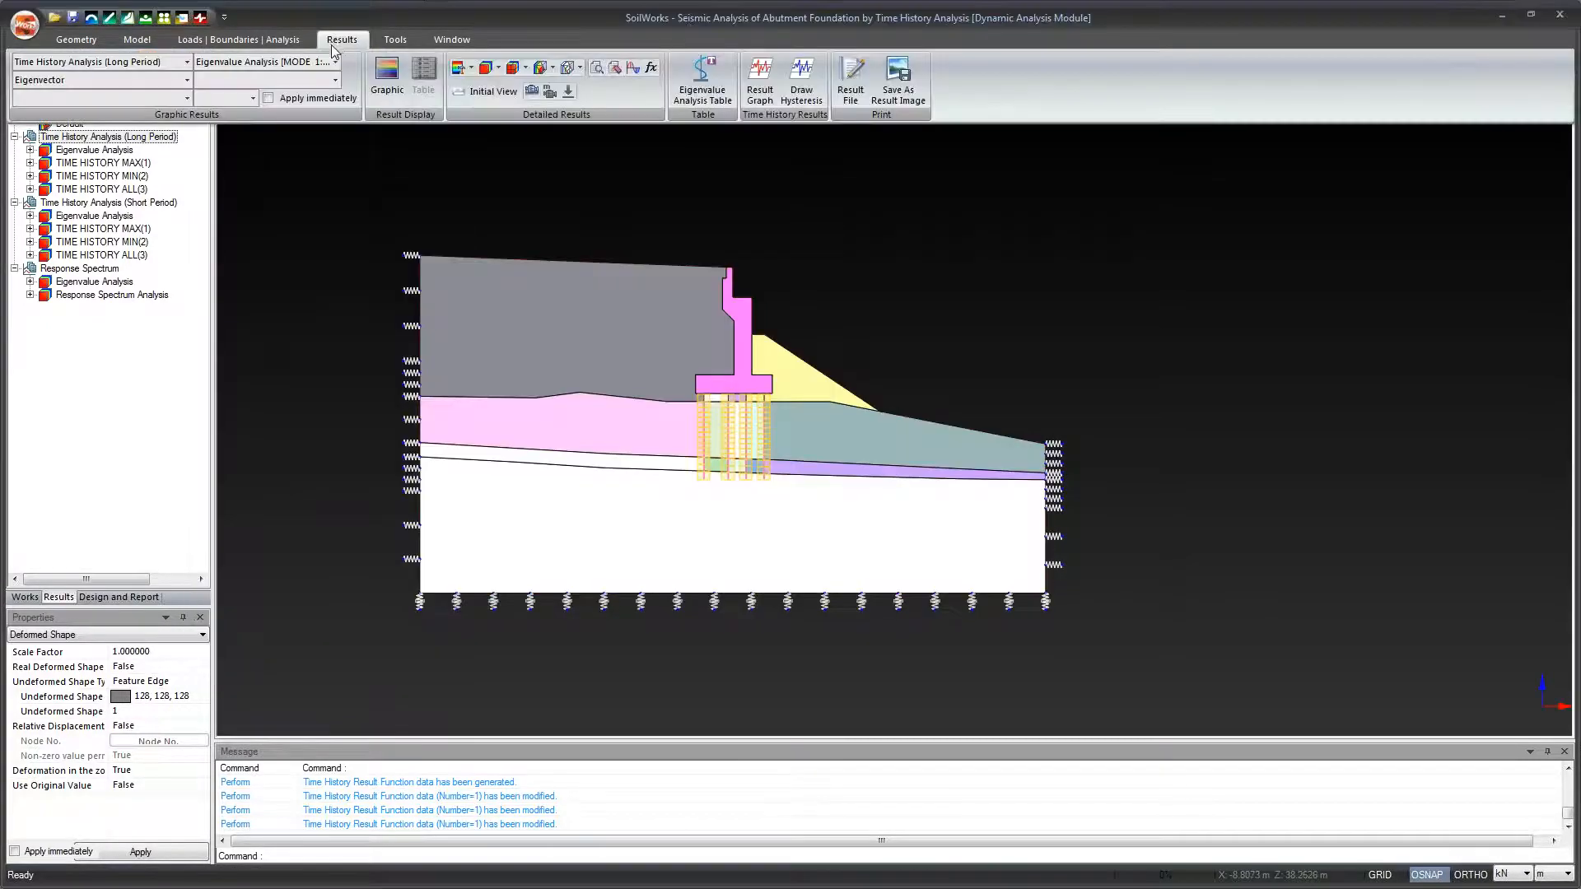
pyautogui.click(760, 78)
pyautogui.moveTo(497, 48); pyautogui.dragTo(606, 78)
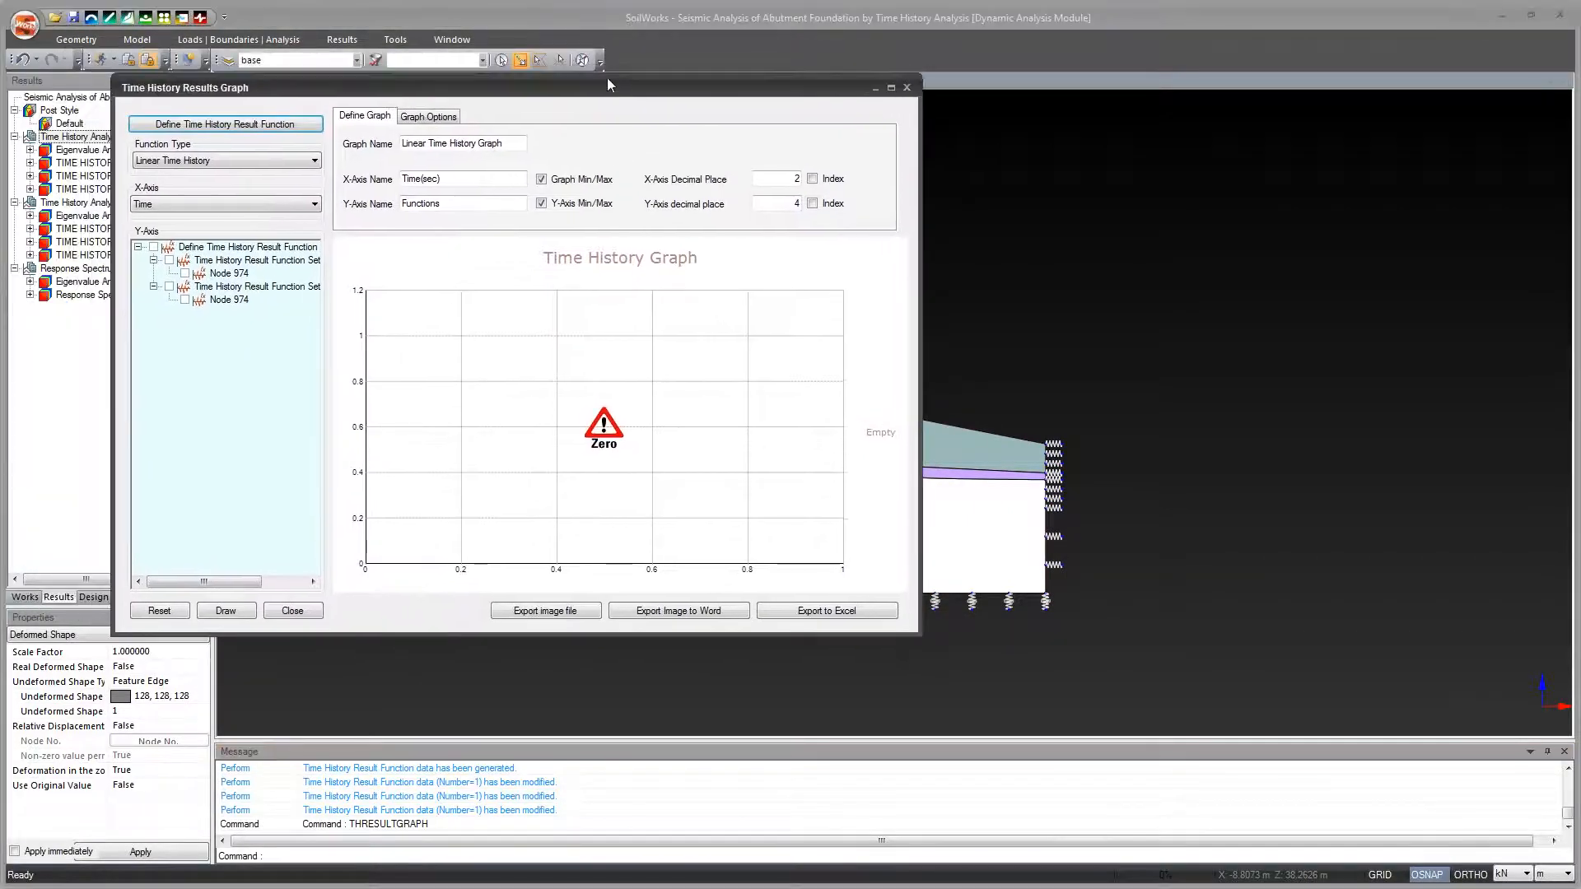
pyautogui.click(175, 262)
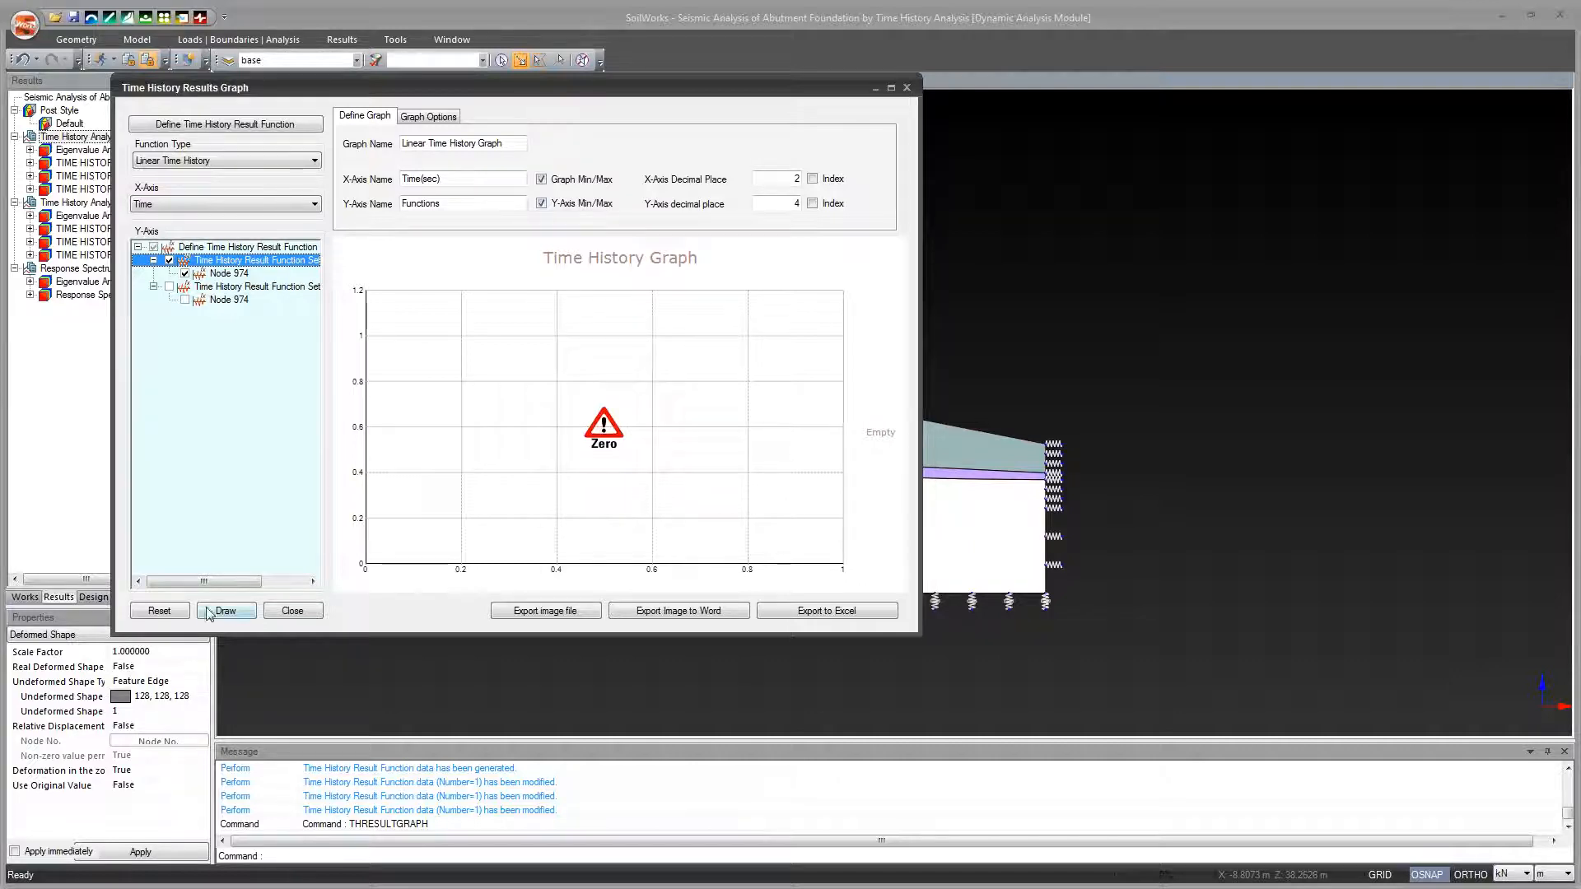
pyautogui.click(238, 610)
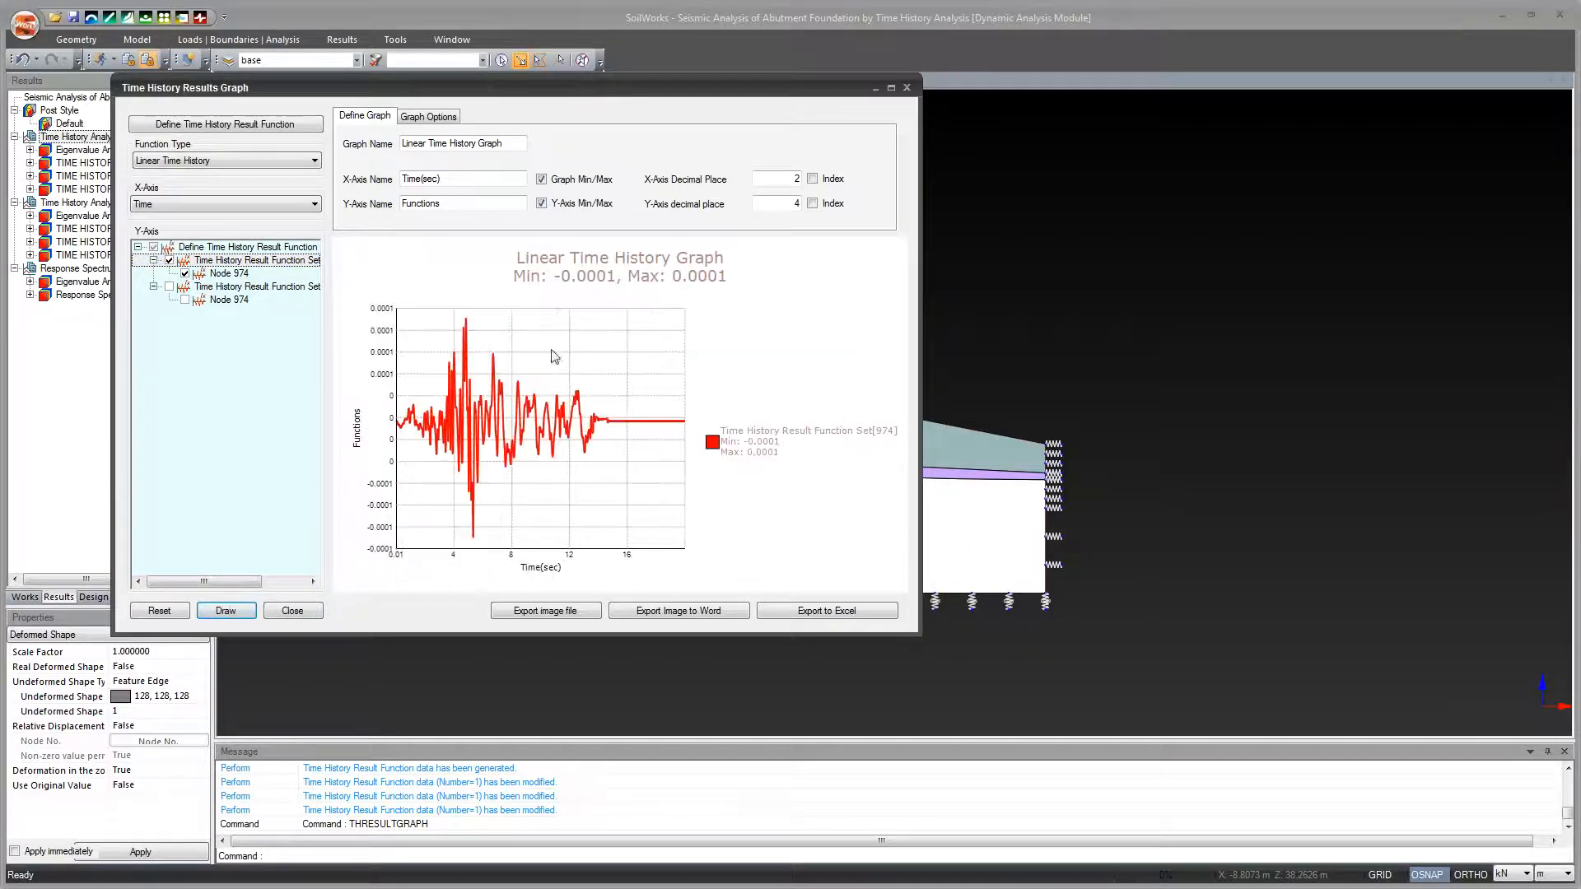
# Include Time History Result Function Set 1 in the Y-axis functions and redraw the graph with both sets.
pyautogui.moveTo(671, 92); pyautogui.dragTo(671, 199)
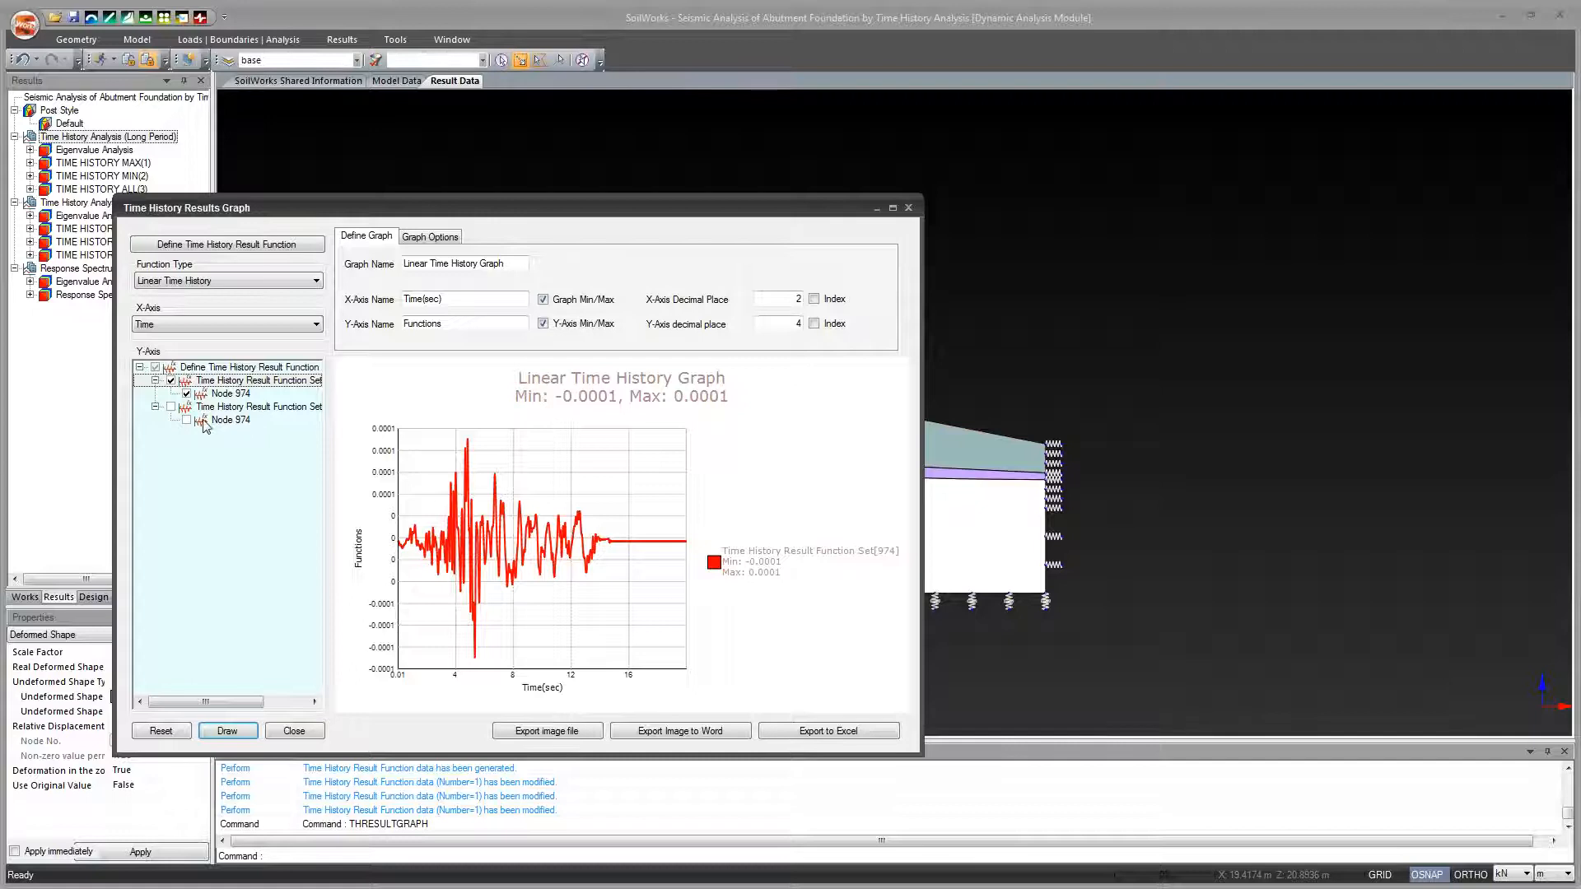
pyautogui.click(171, 408)
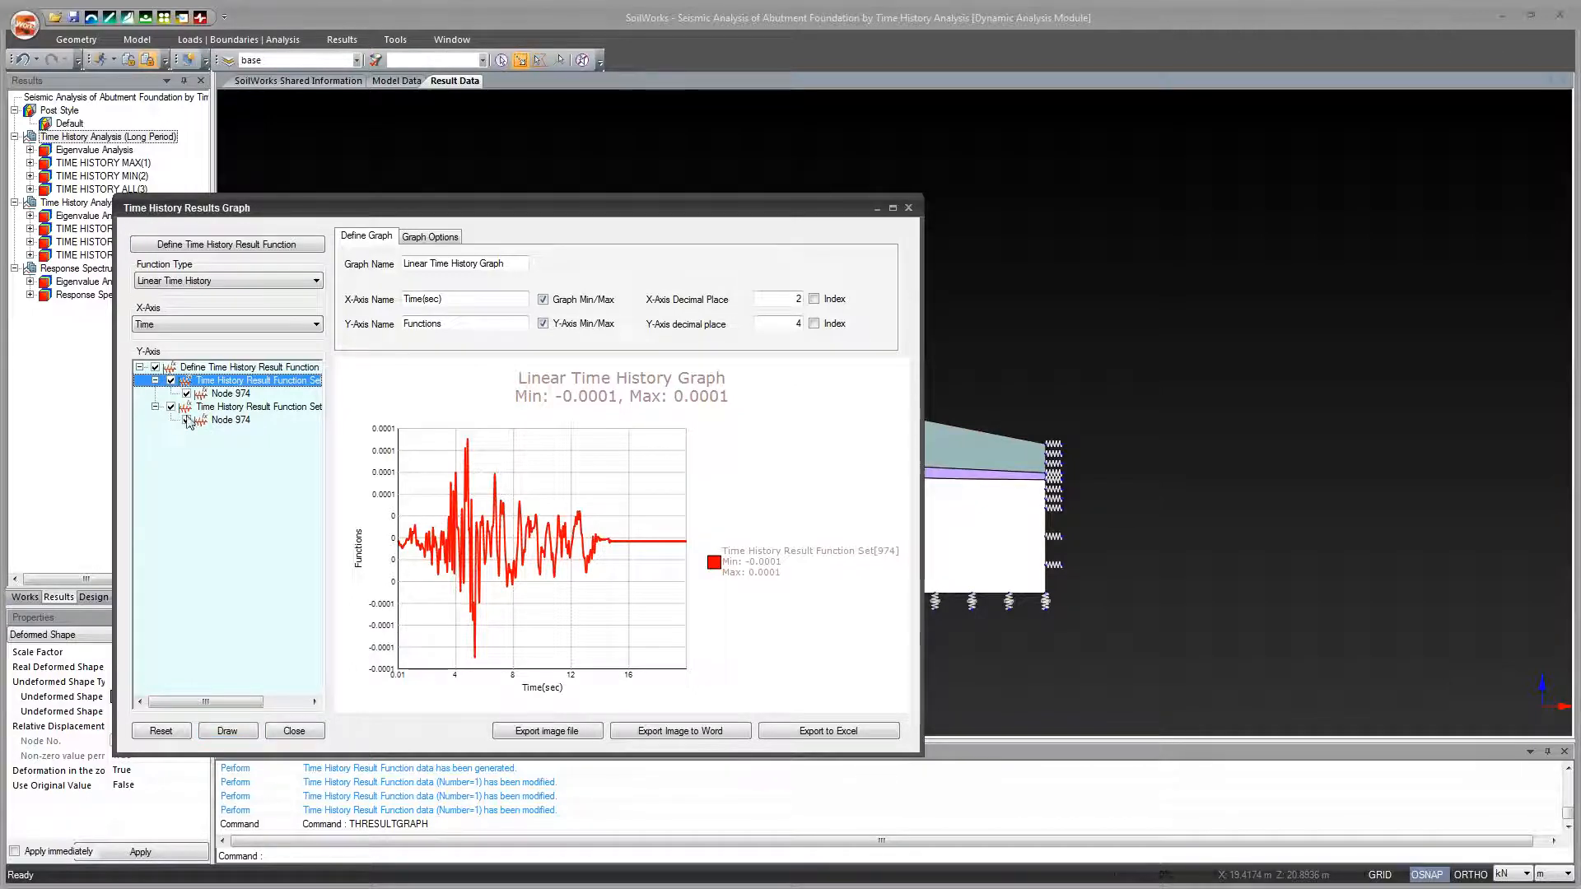
pyautogui.click(215, 733)
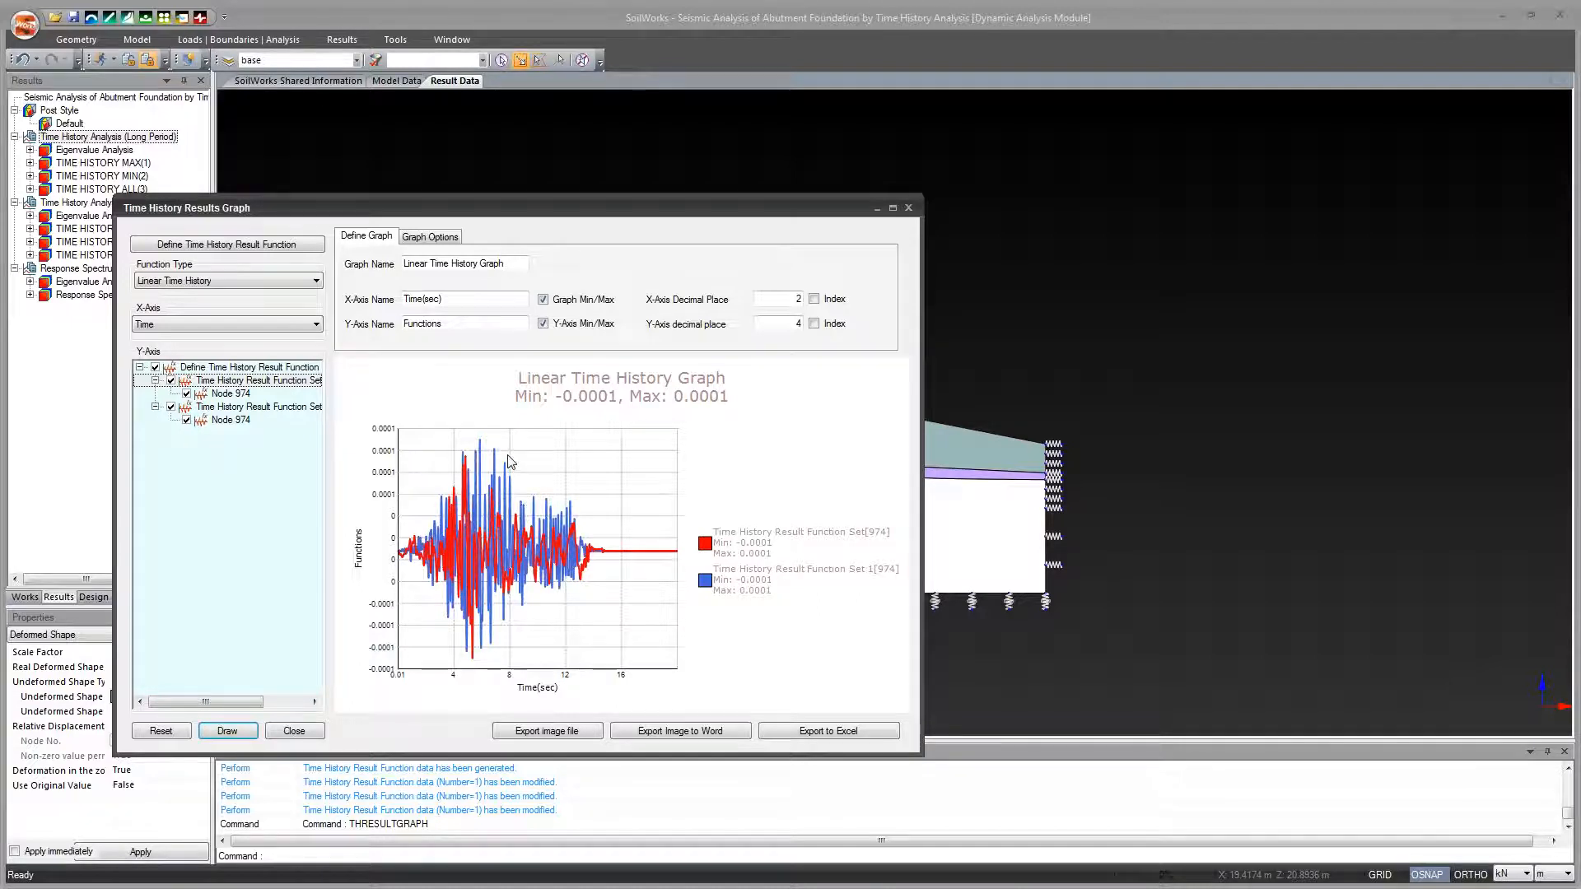
# Examine the combined long- and short-period displacement graph and its export options, and close the graph.
pyautogui.moveTo(534, 219); pyautogui.dragTo(558, 373)
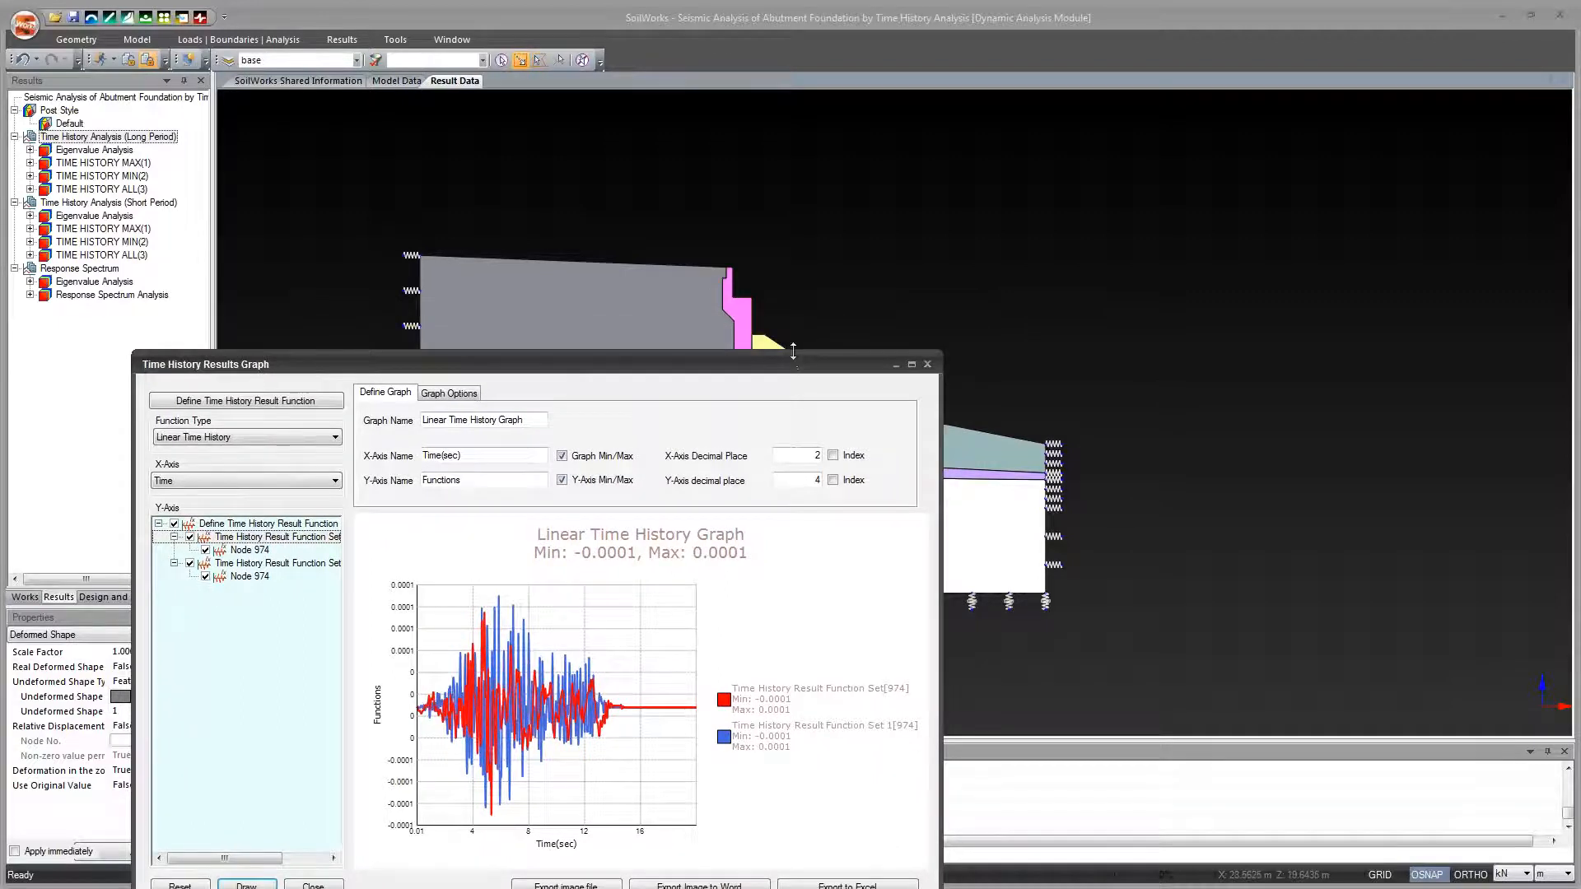
pyautogui.moveTo(796, 368); pyautogui.dragTo(798, 225)
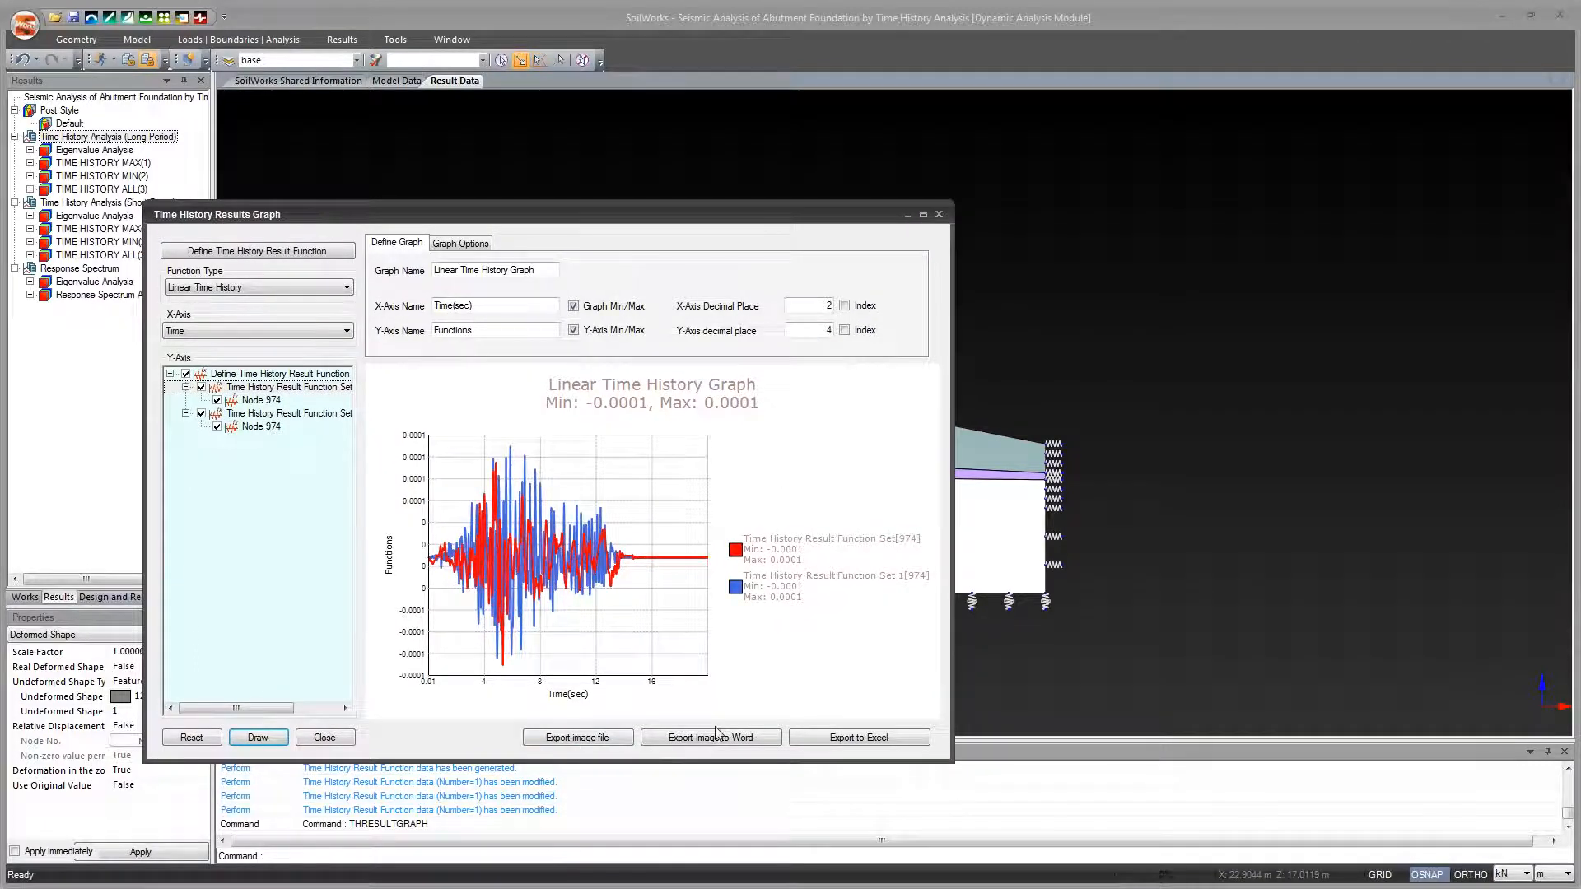
pyautogui.click(572, 748)
pyautogui.moveTo(524, 214); pyautogui.dragTo(679, 157)
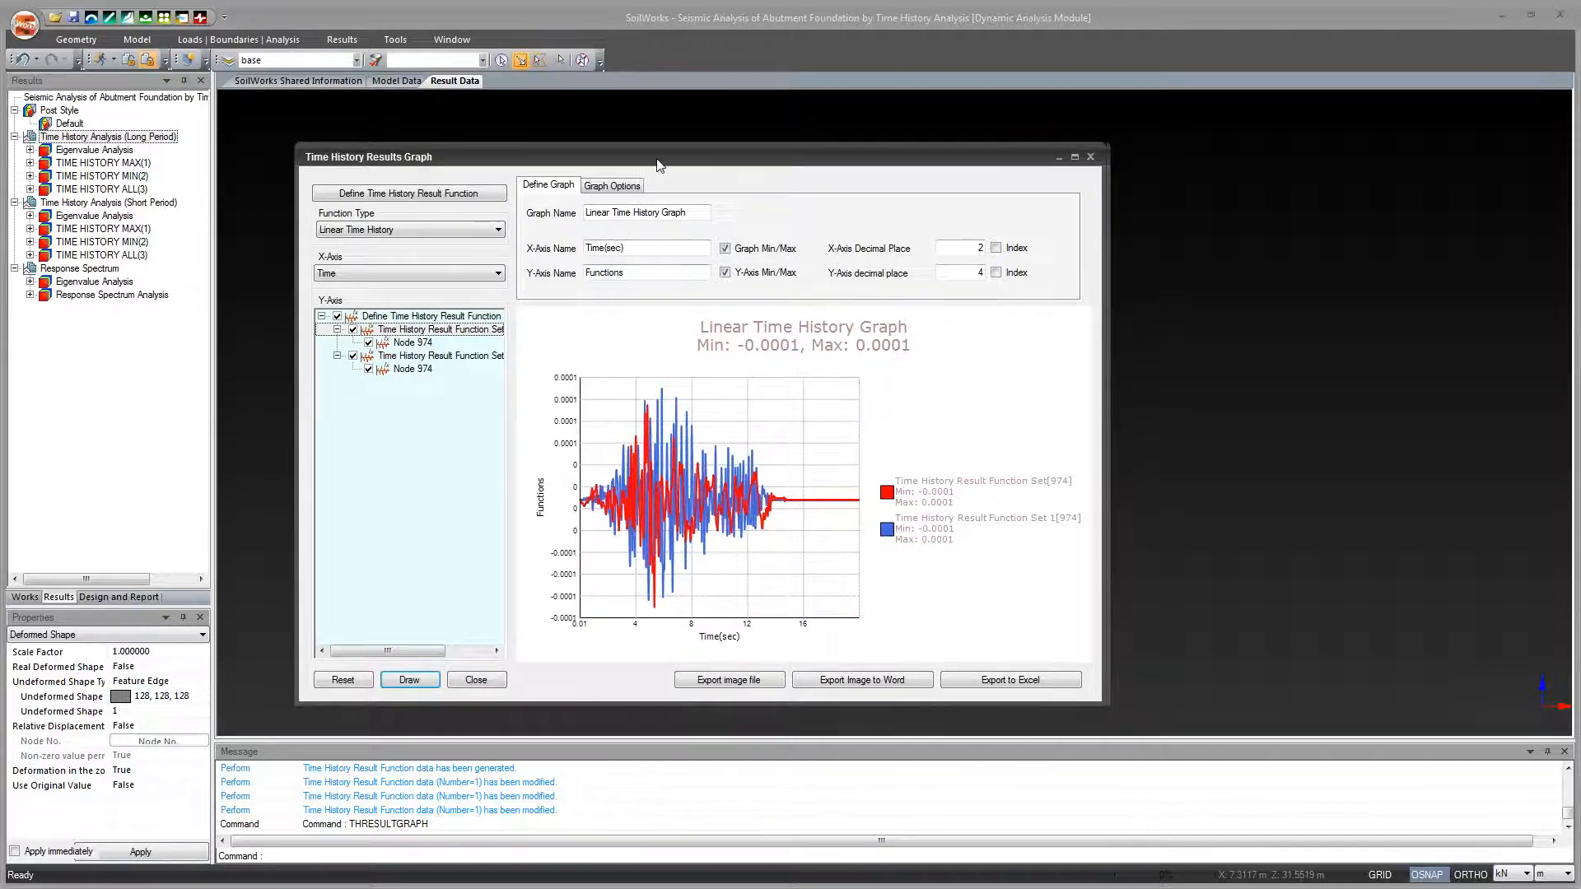
pyautogui.moveTo(659, 157); pyautogui.dragTo(626, 160)
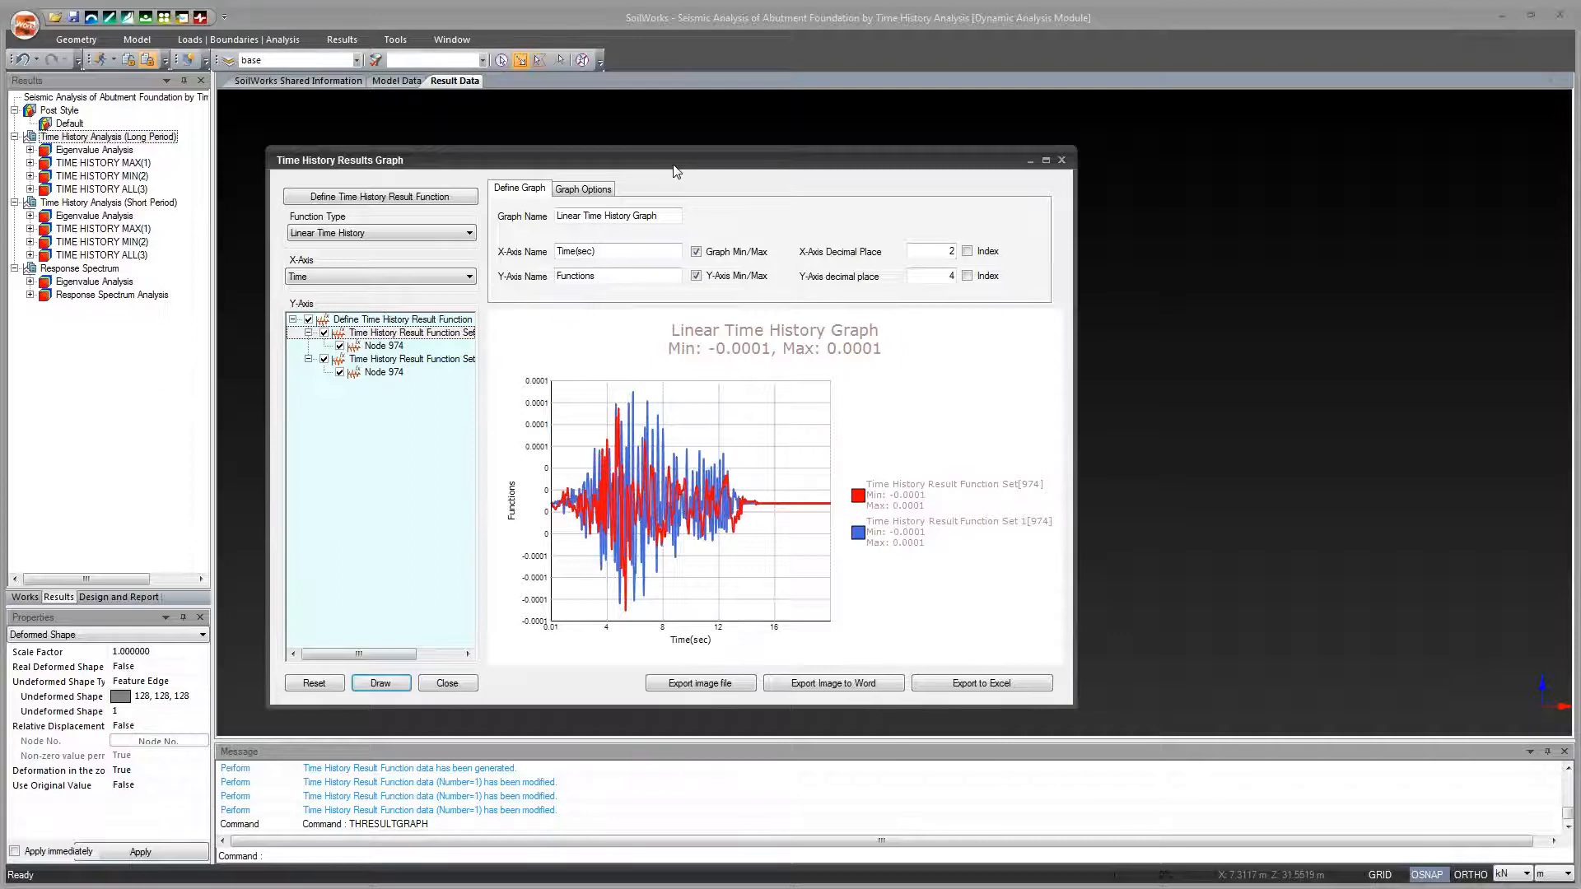
pyautogui.click(1063, 159)
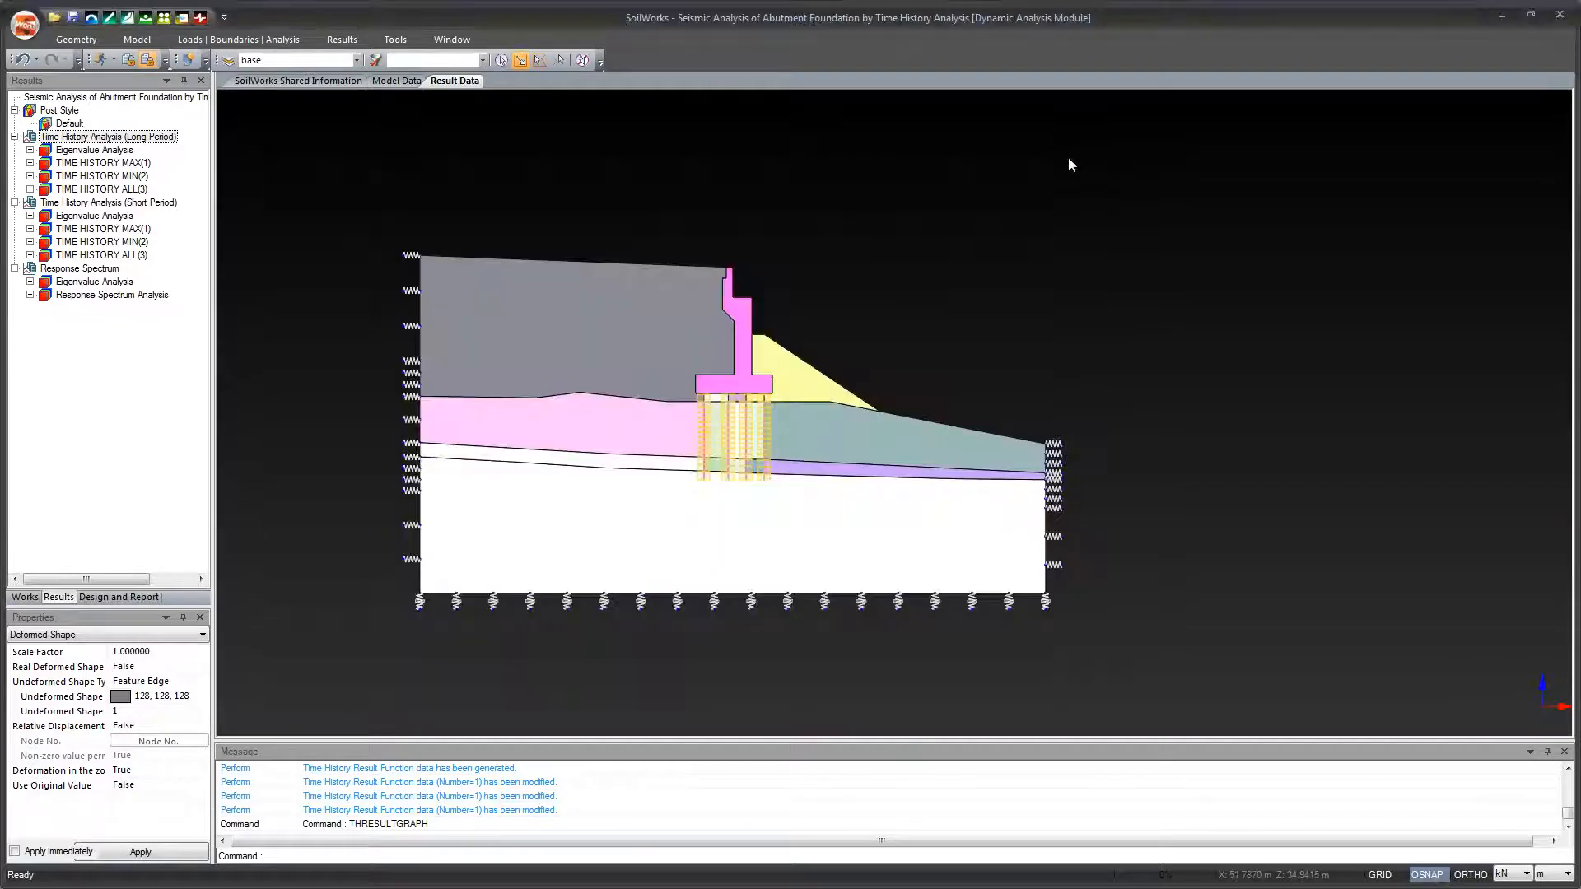
# Display the Vertical Displacement (DZ) contour of TIME HISTORY MAX(1) for the Time History Analysis (Long Period) case.
pyautogui.scroll(-1, 1125, 277)
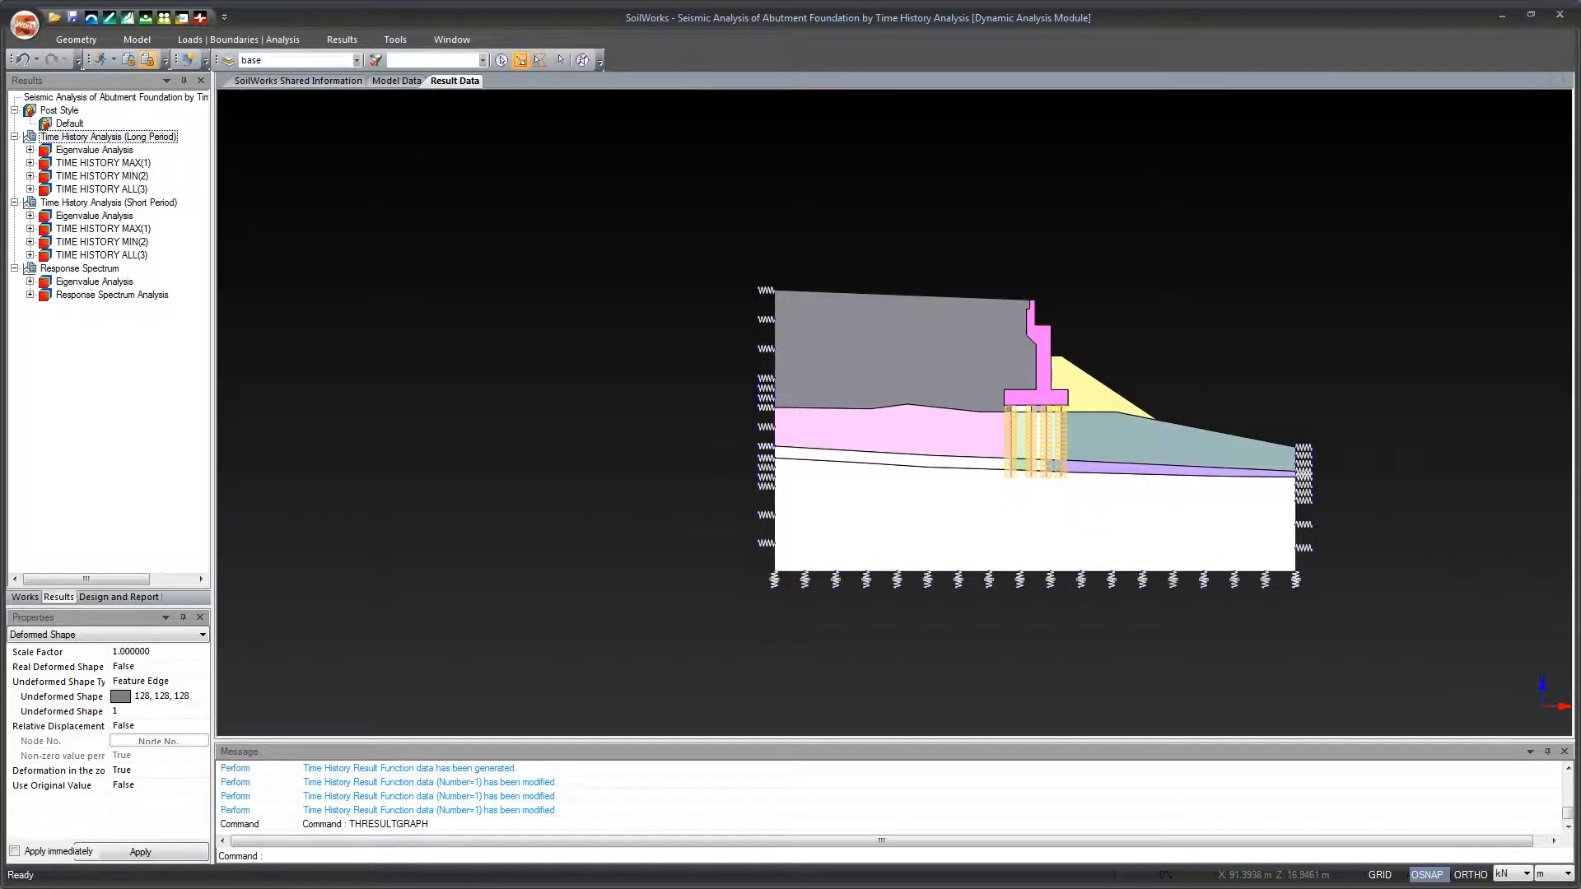
pyautogui.scroll(-3, 1126, 276)
pyautogui.scroll(4, 1126, 276)
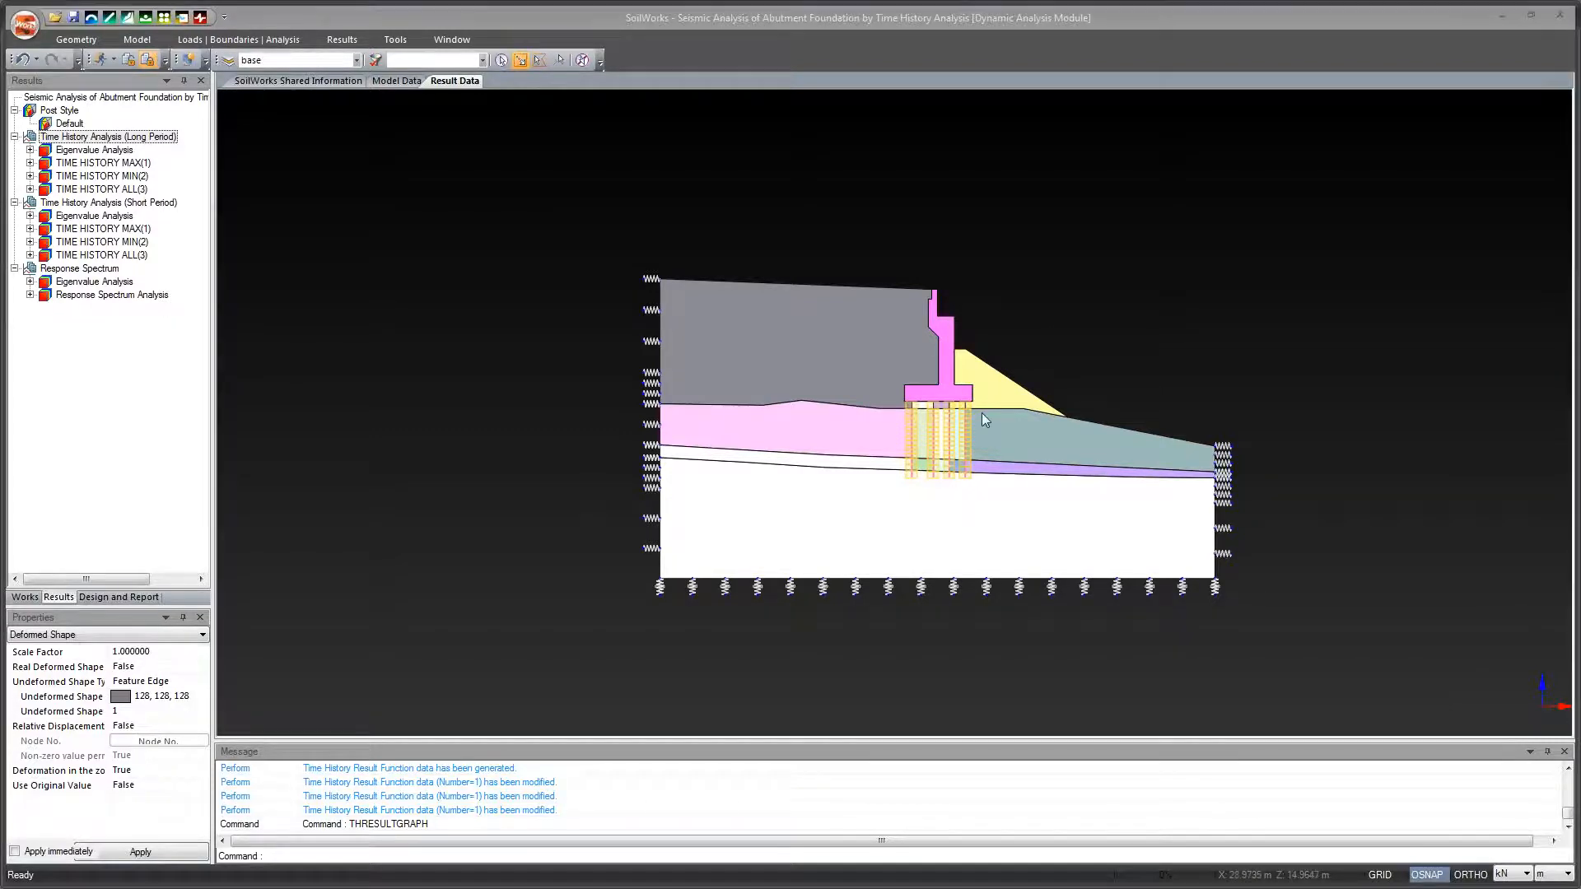
pyautogui.scroll(2, 982, 413)
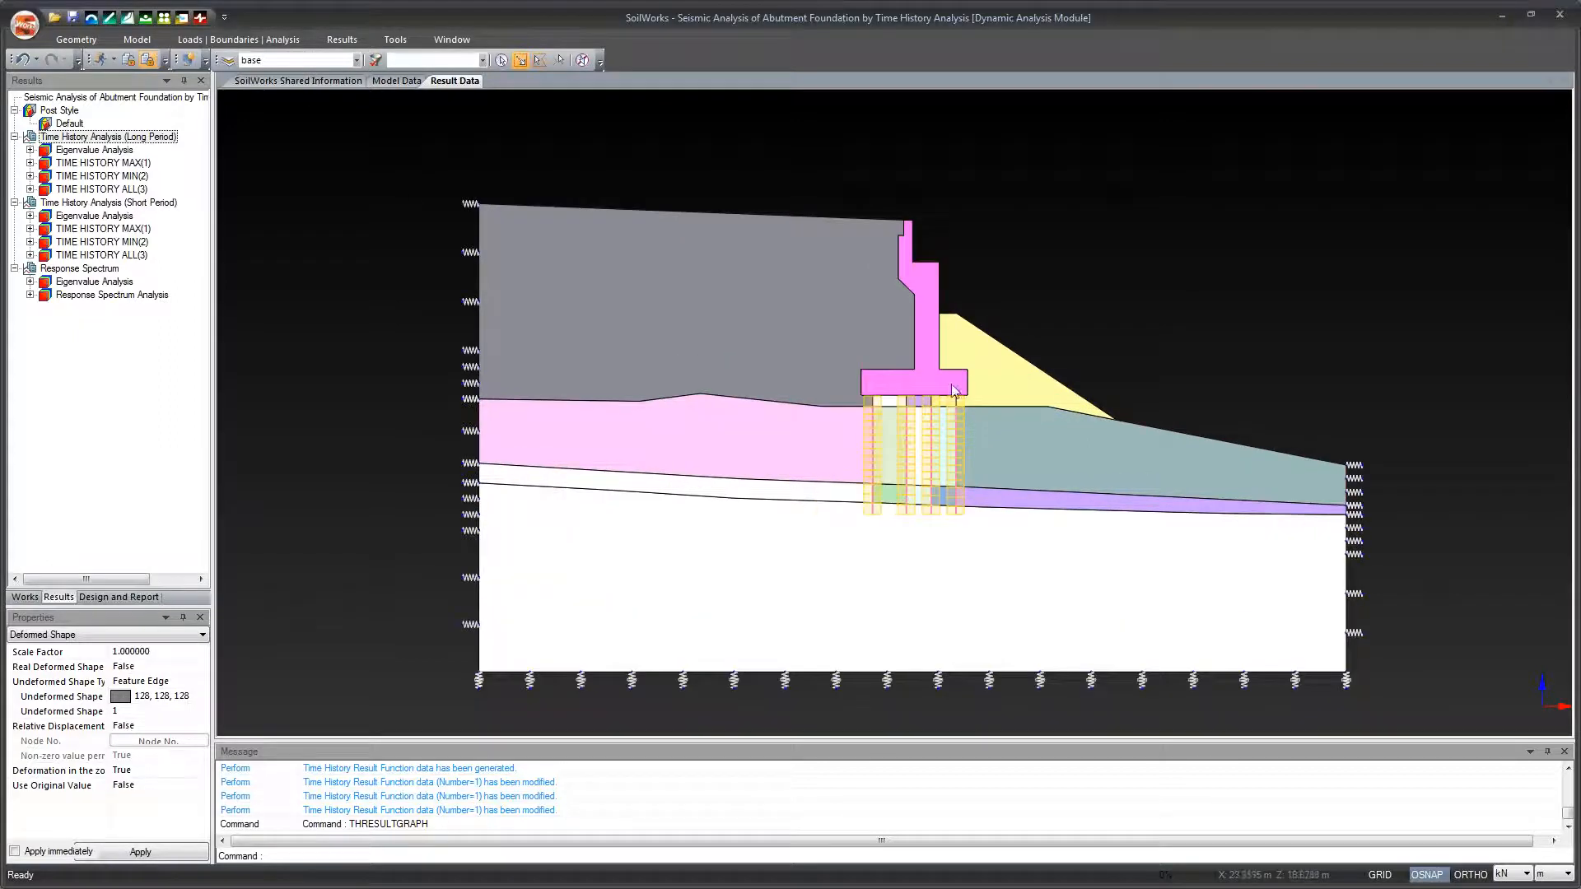
pyautogui.click(30, 163)
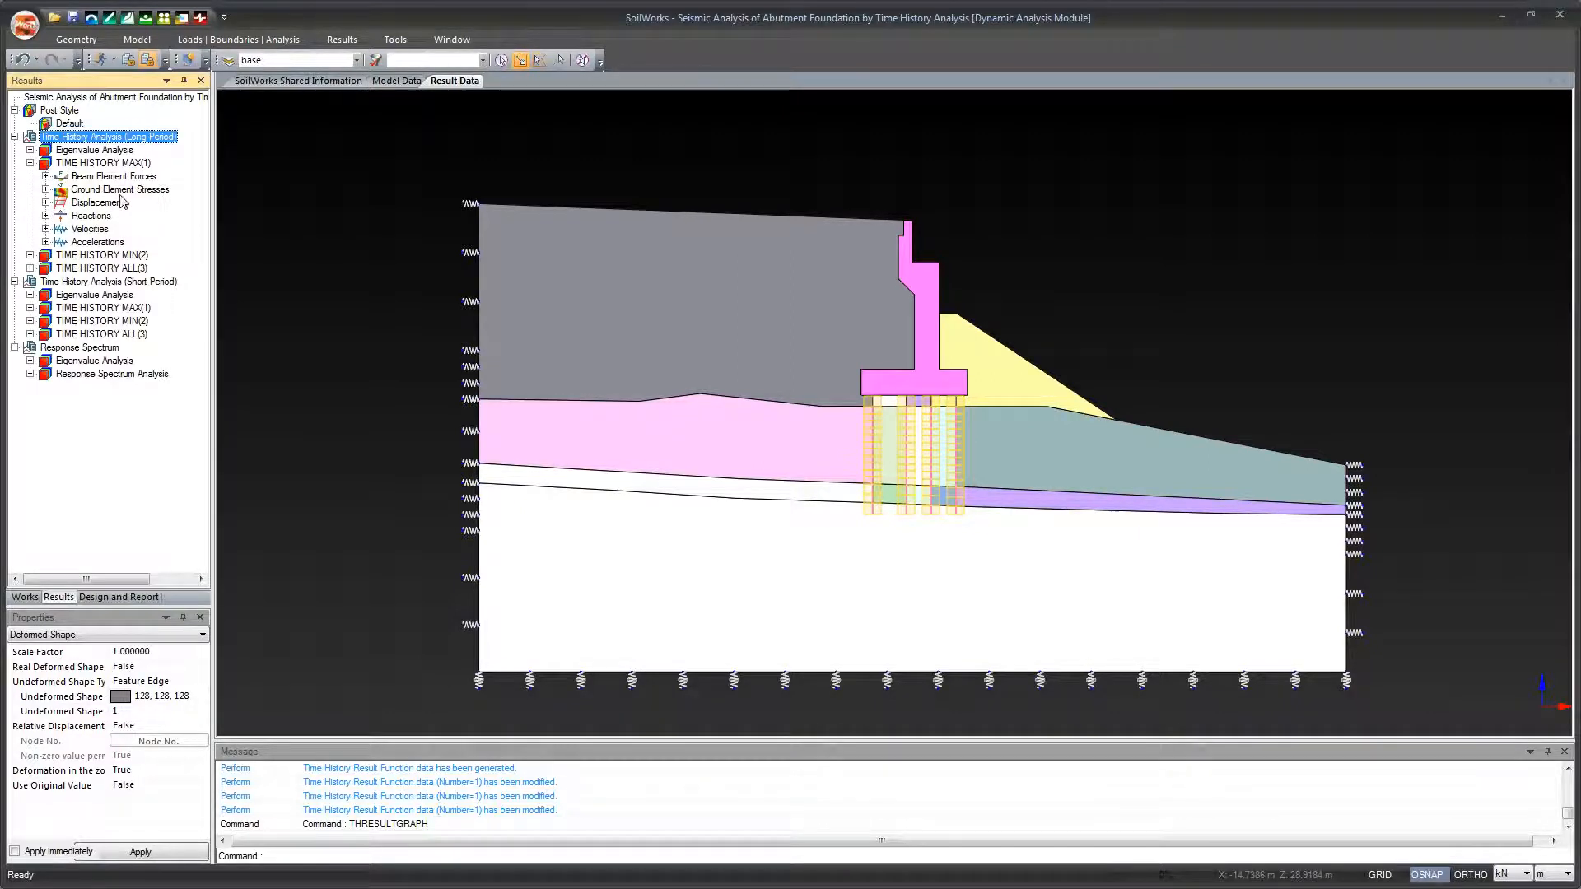
pyautogui.click(46, 202)
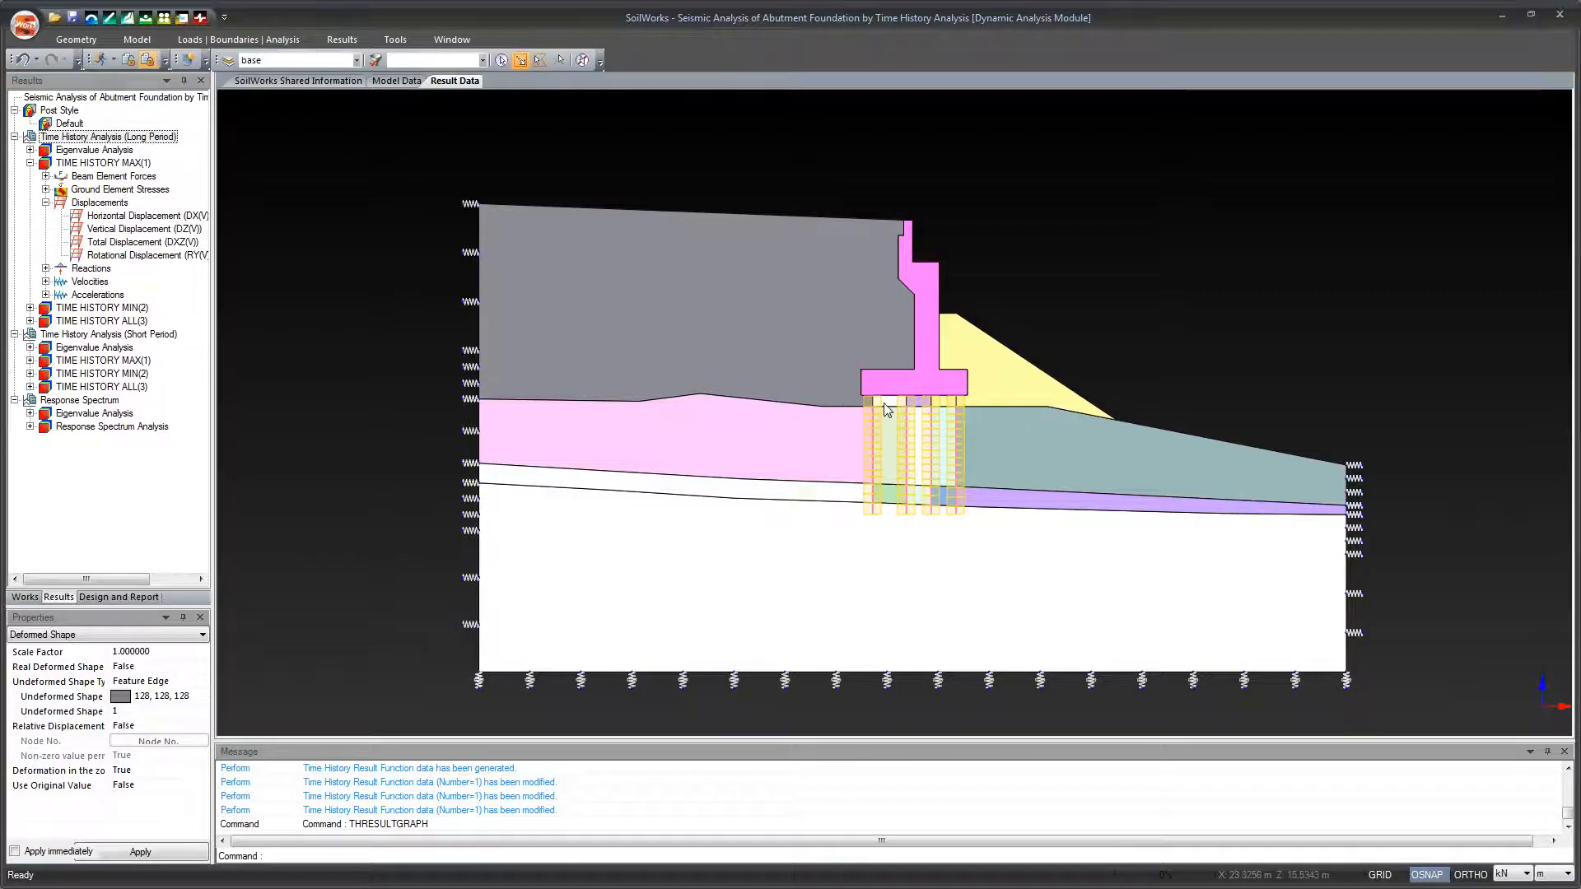
pyautogui.doubleClick(126, 230)
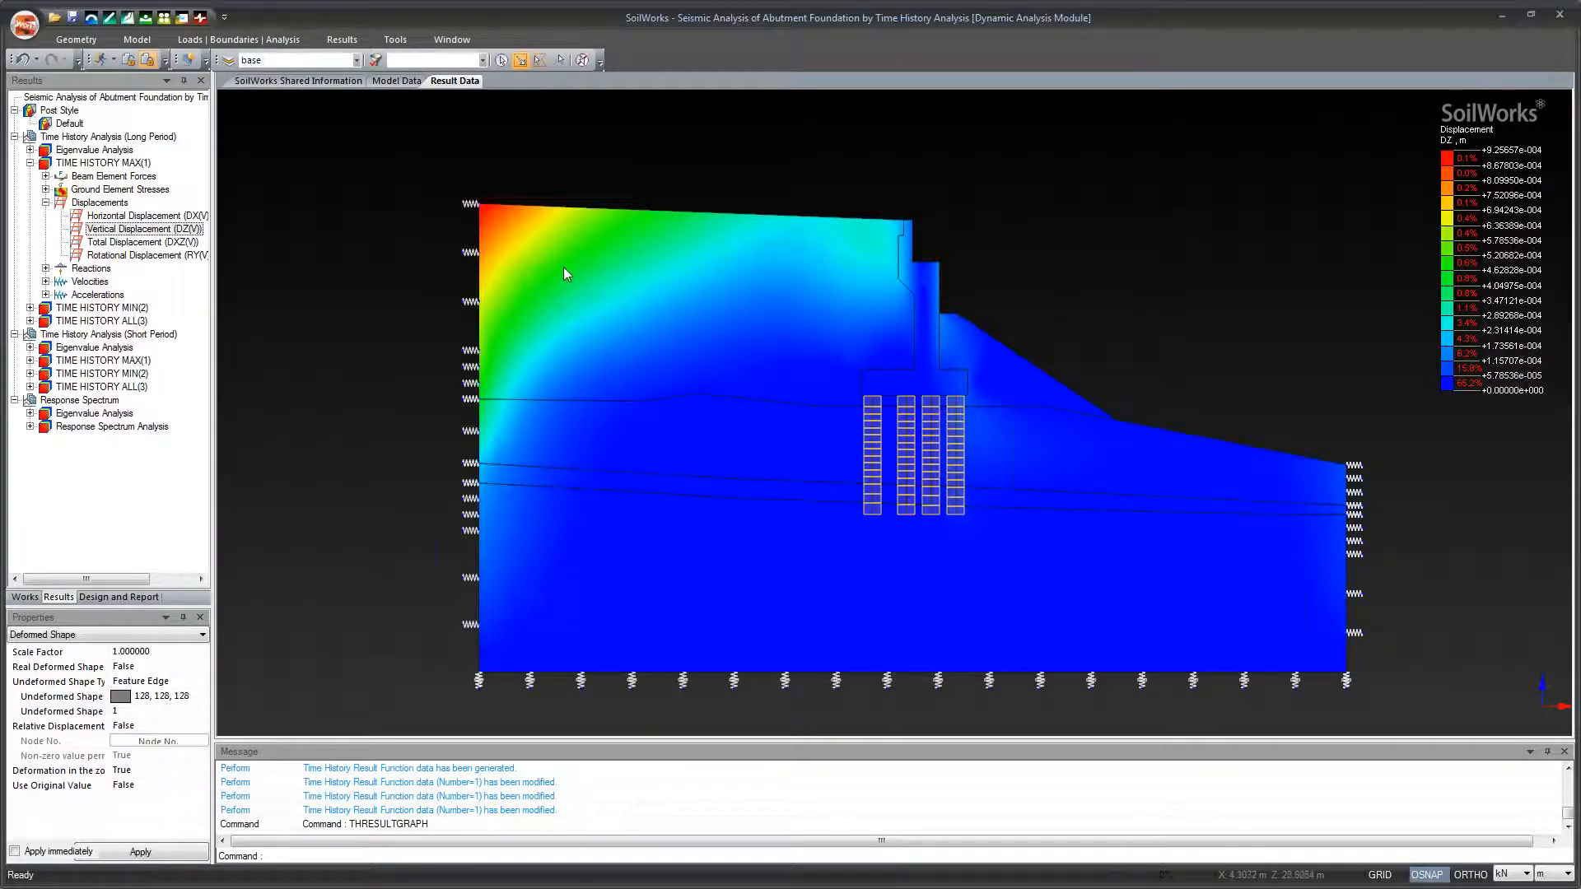
pyautogui.click(342, 39)
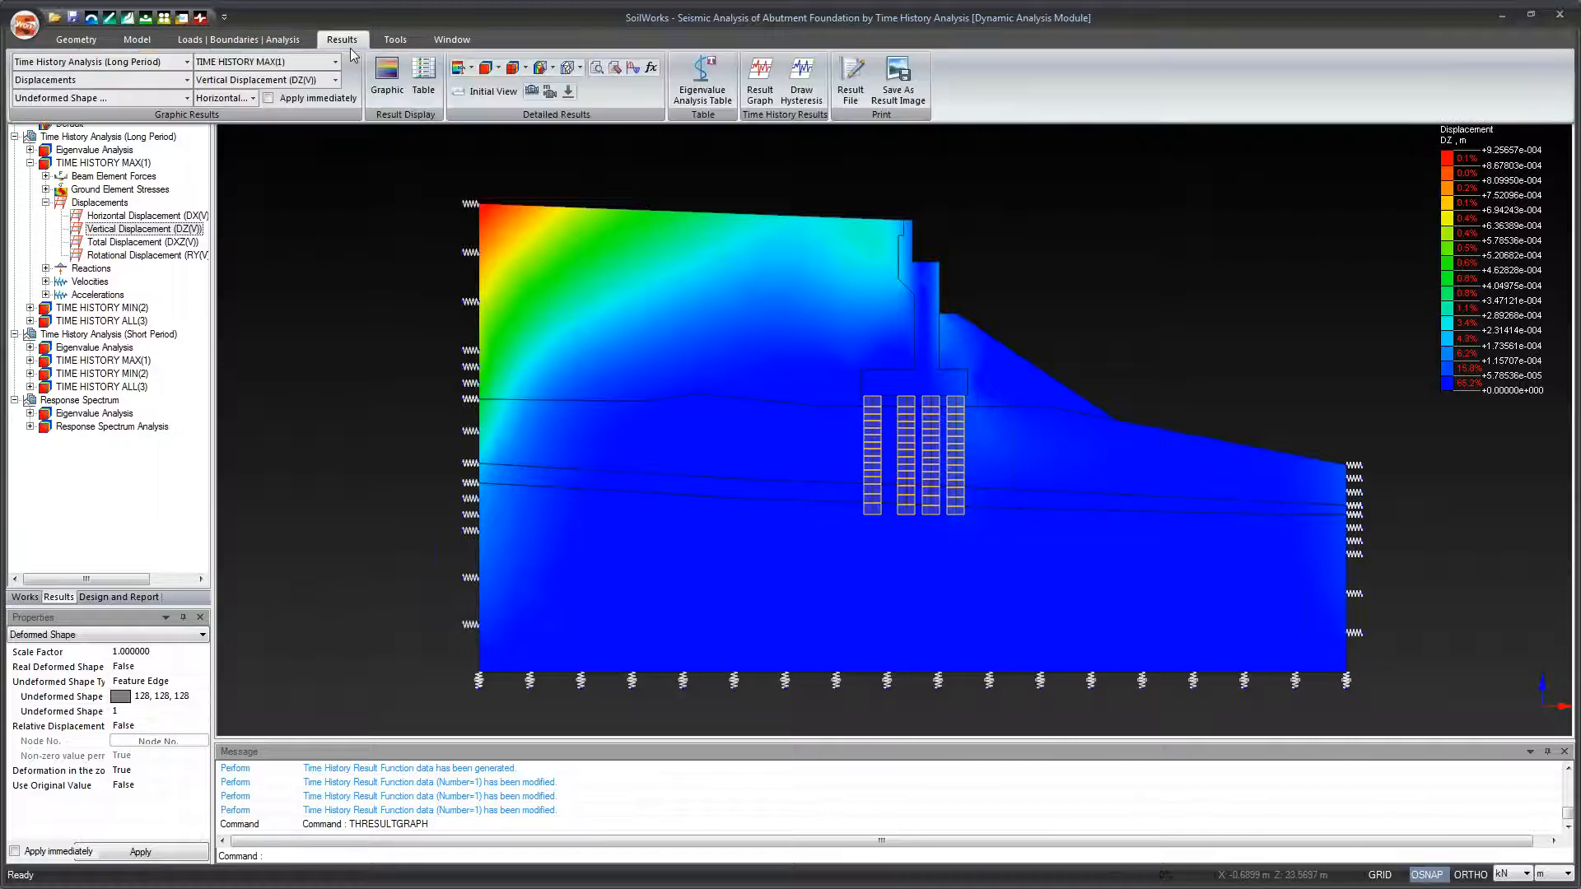
pyautogui.click(605, 72)
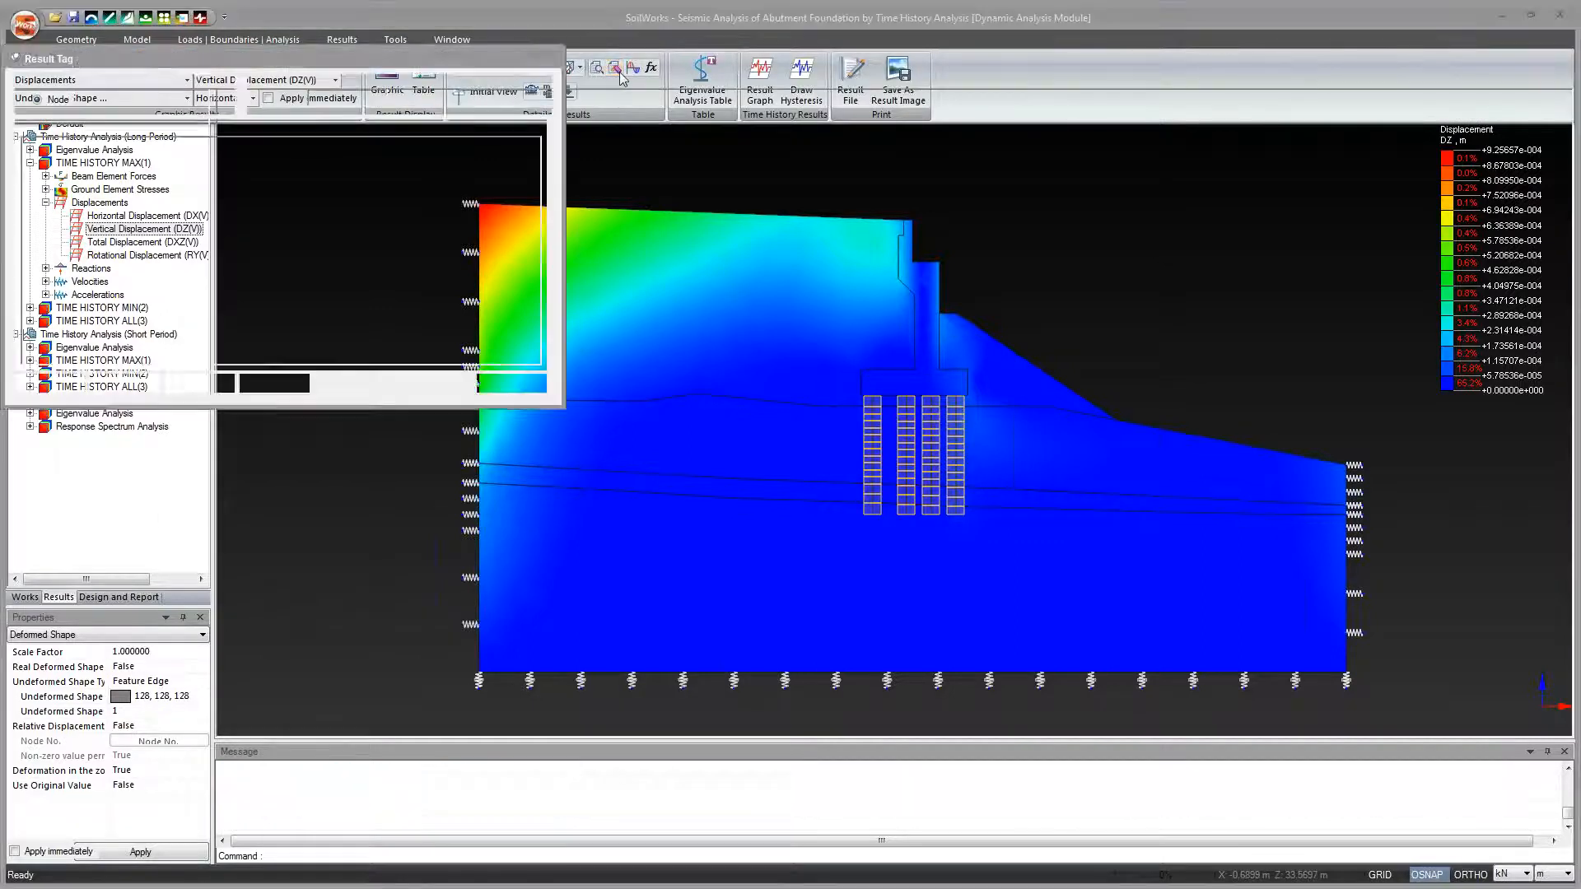
pyautogui.click(512, 383)
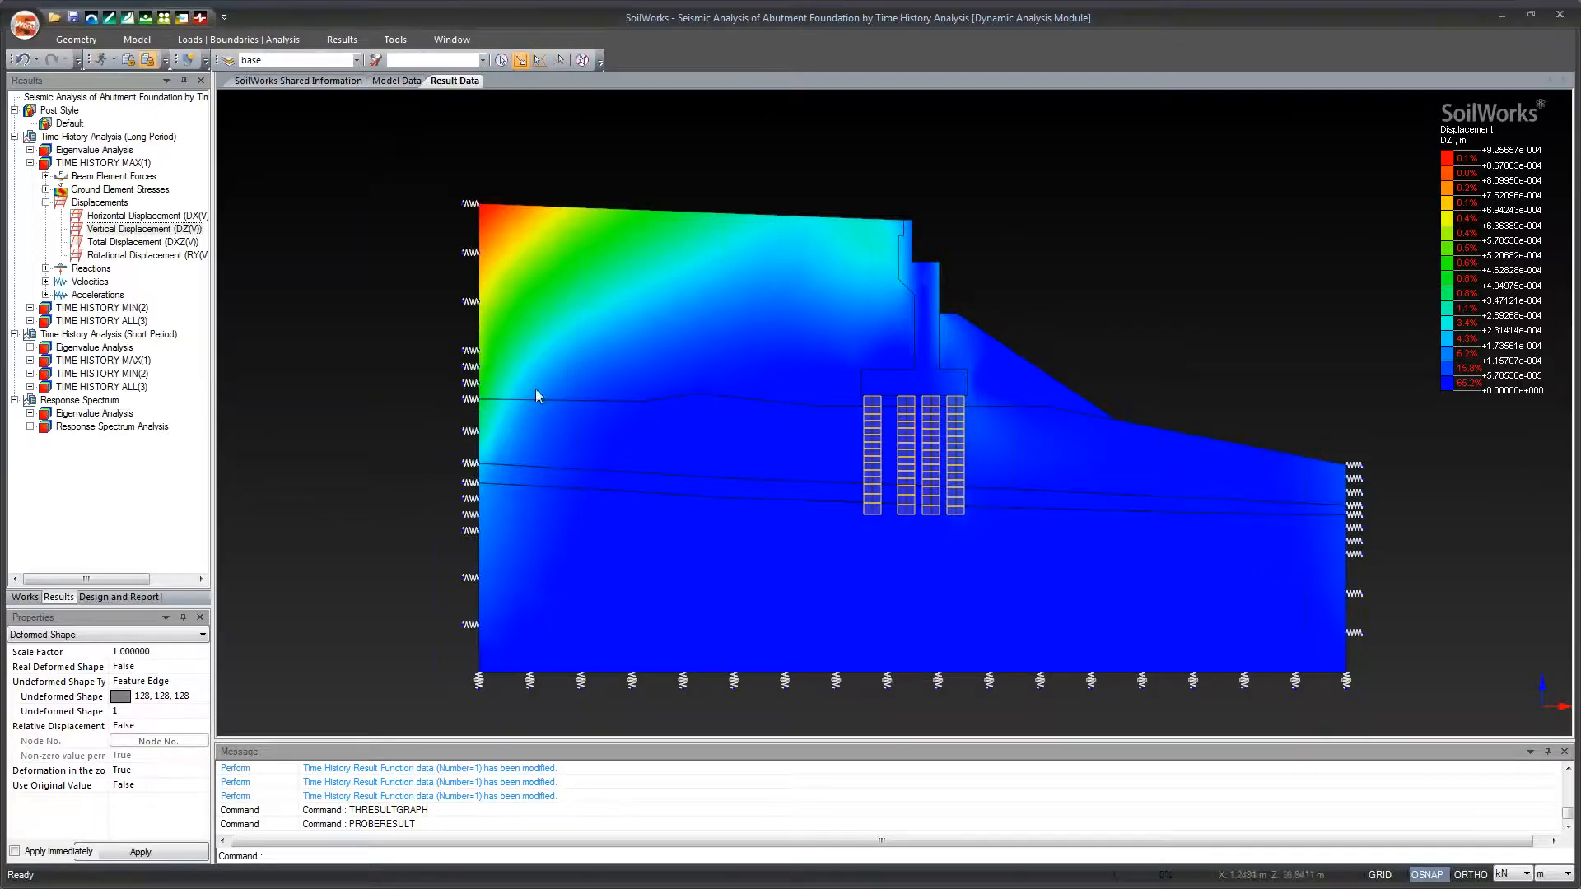
# Add result tags for the maximum and minimum vertical displacement nodes on the contour plot.
pyautogui.click(342, 40)
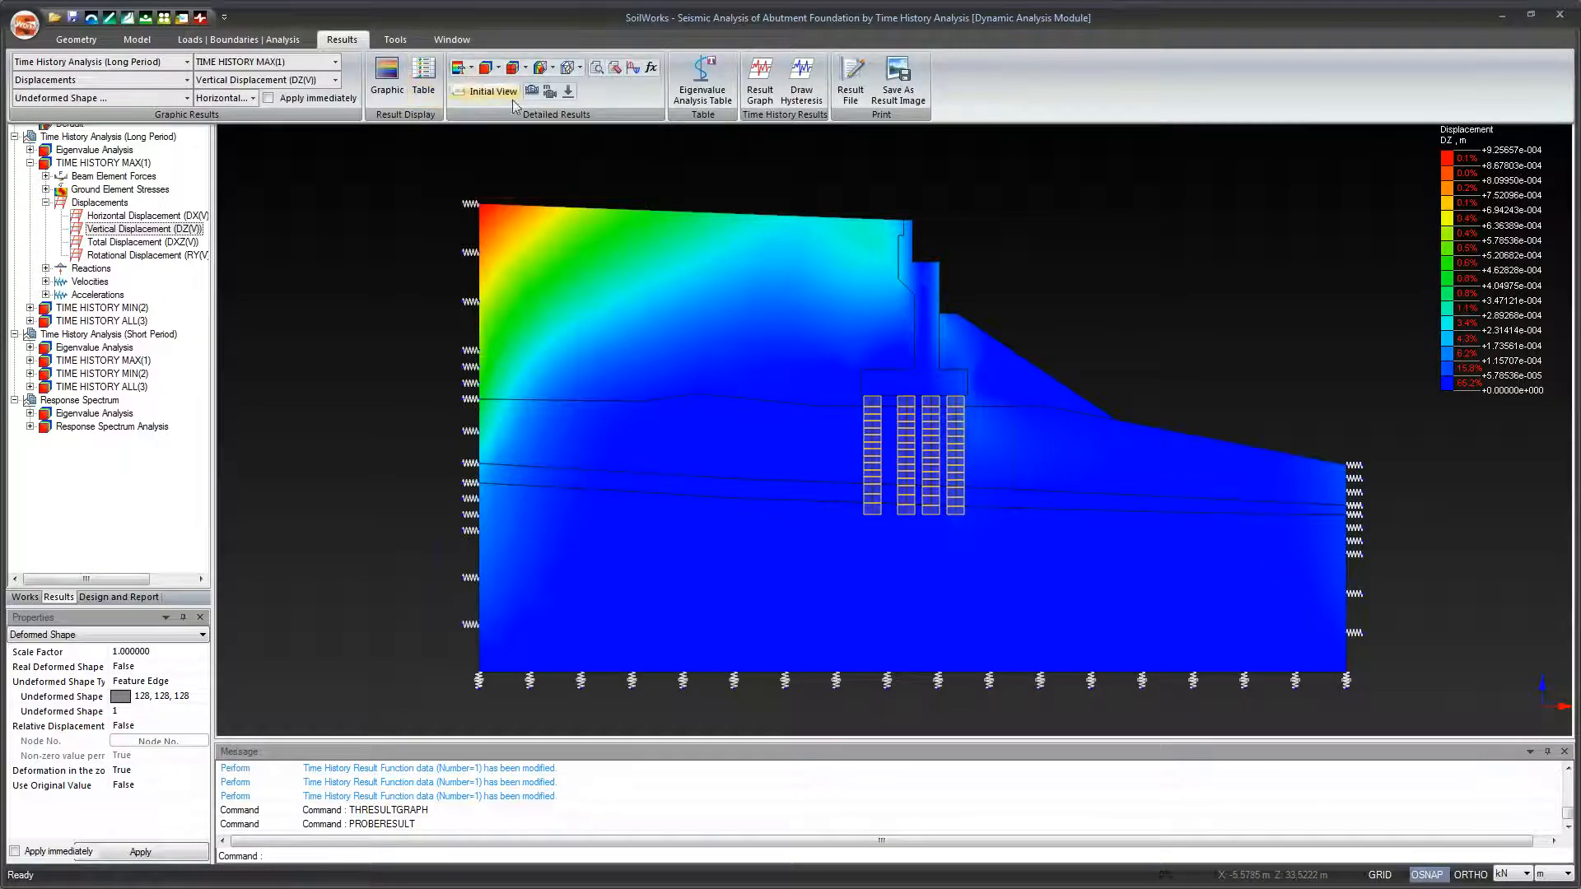
pyautogui.click(615, 71)
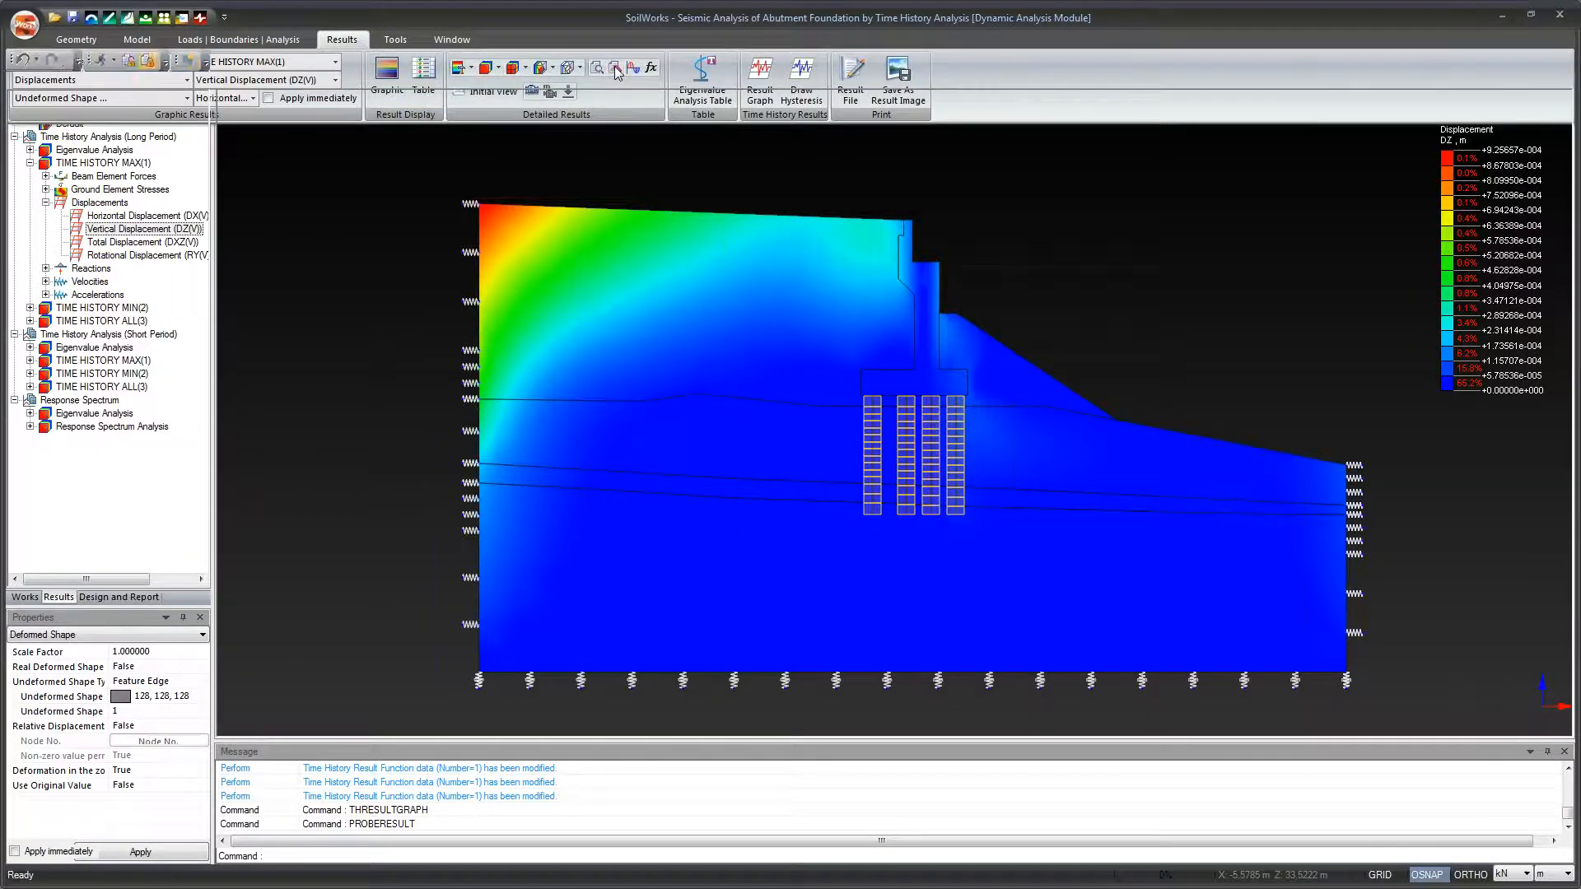
pyautogui.moveTo(408, 64); pyautogui.dragTo(498, 350)
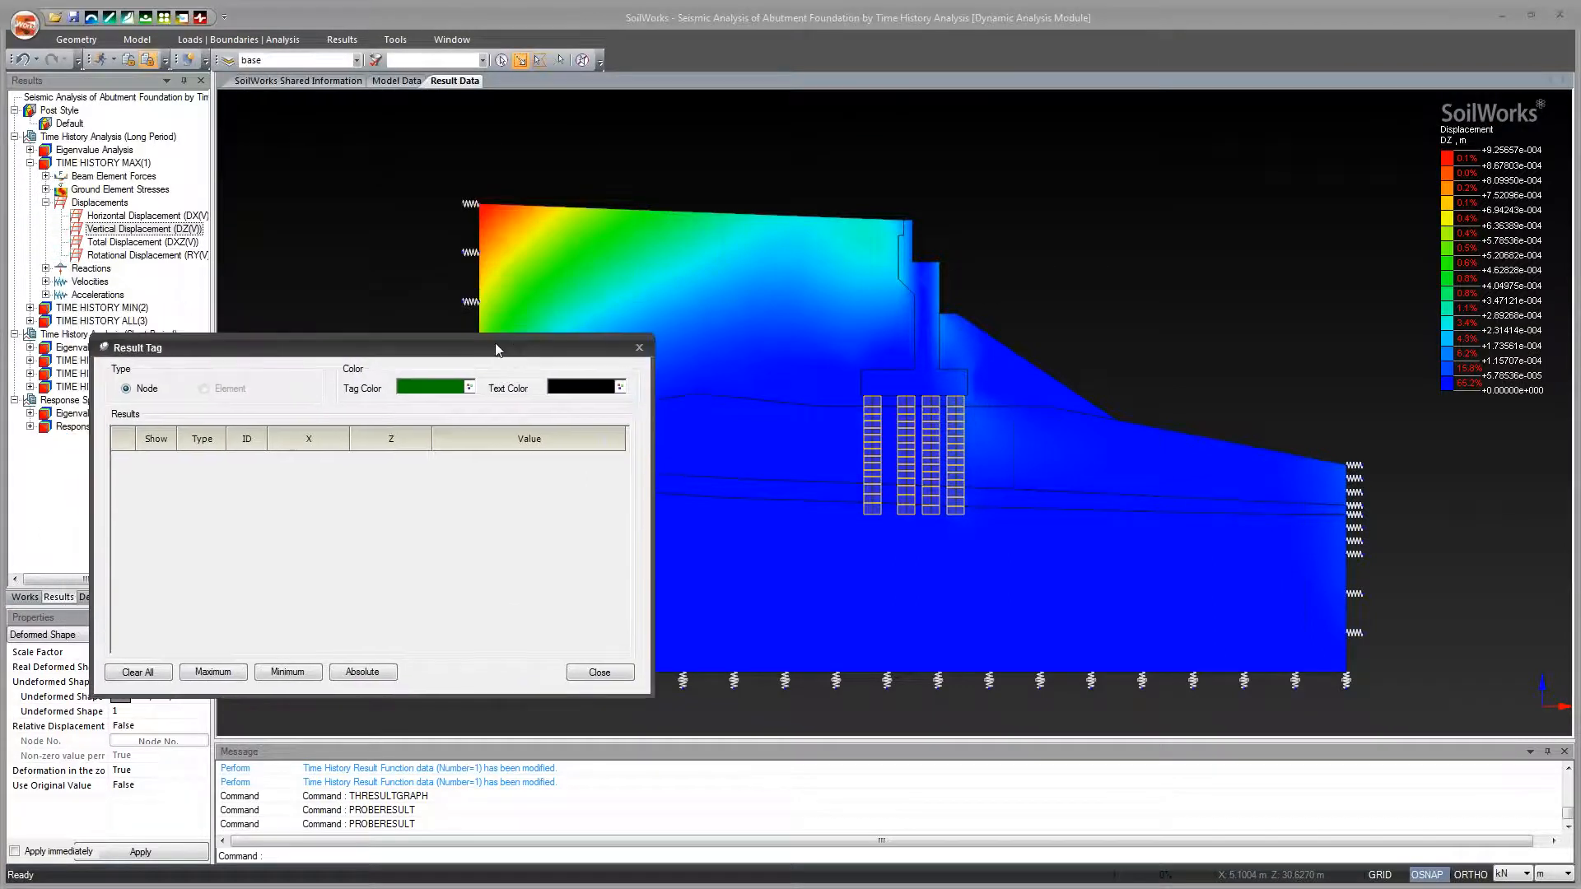
pyautogui.click(240, 671)
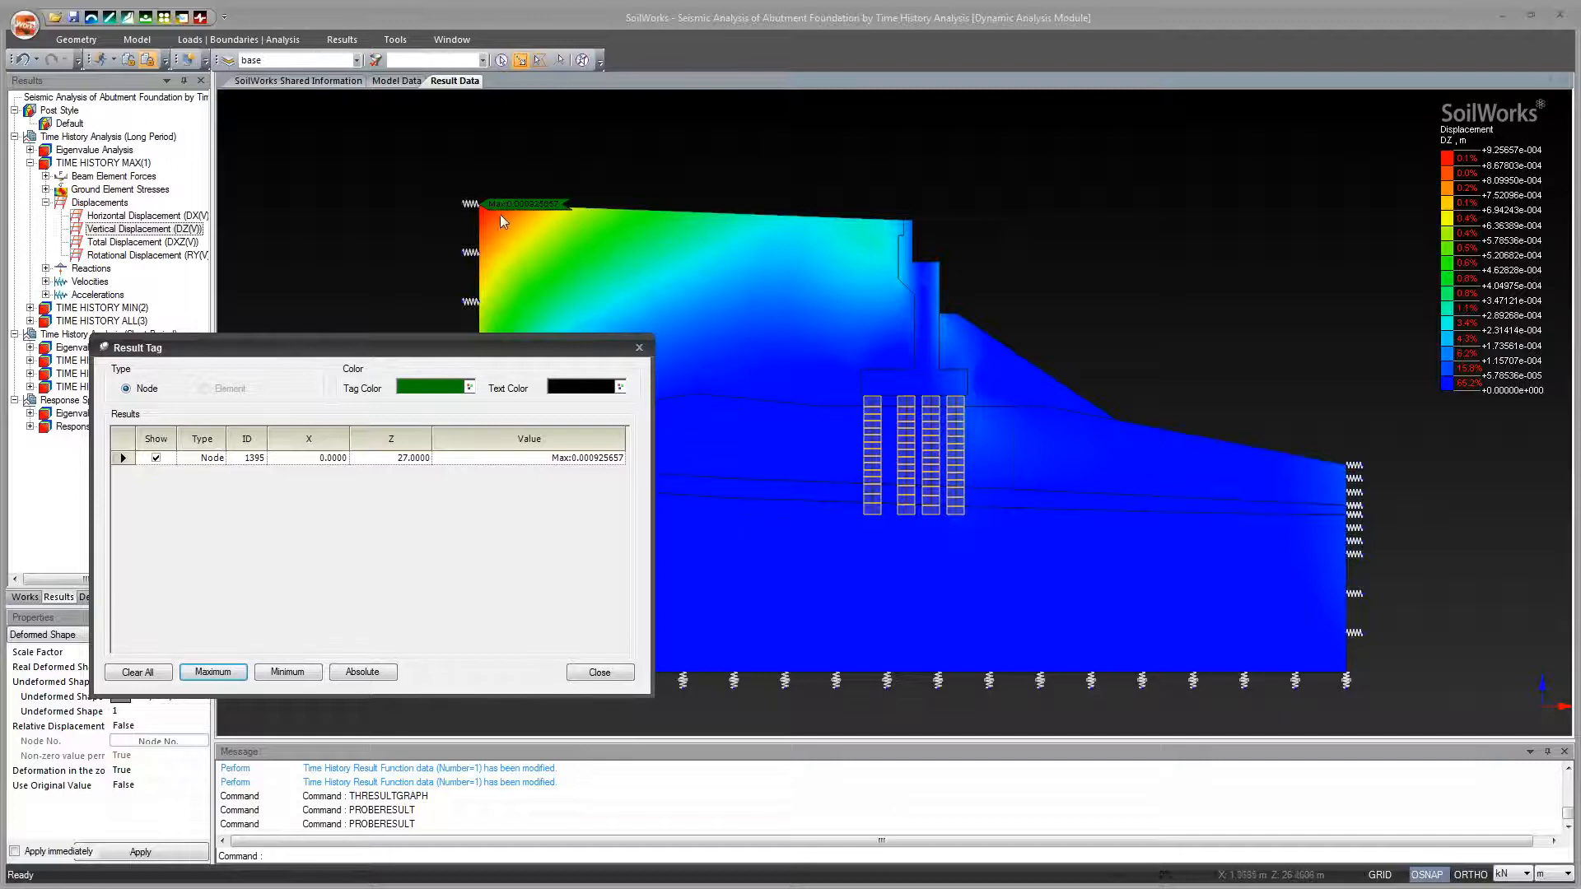
pyautogui.moveTo(494, 347); pyautogui.dragTo(433, 188)
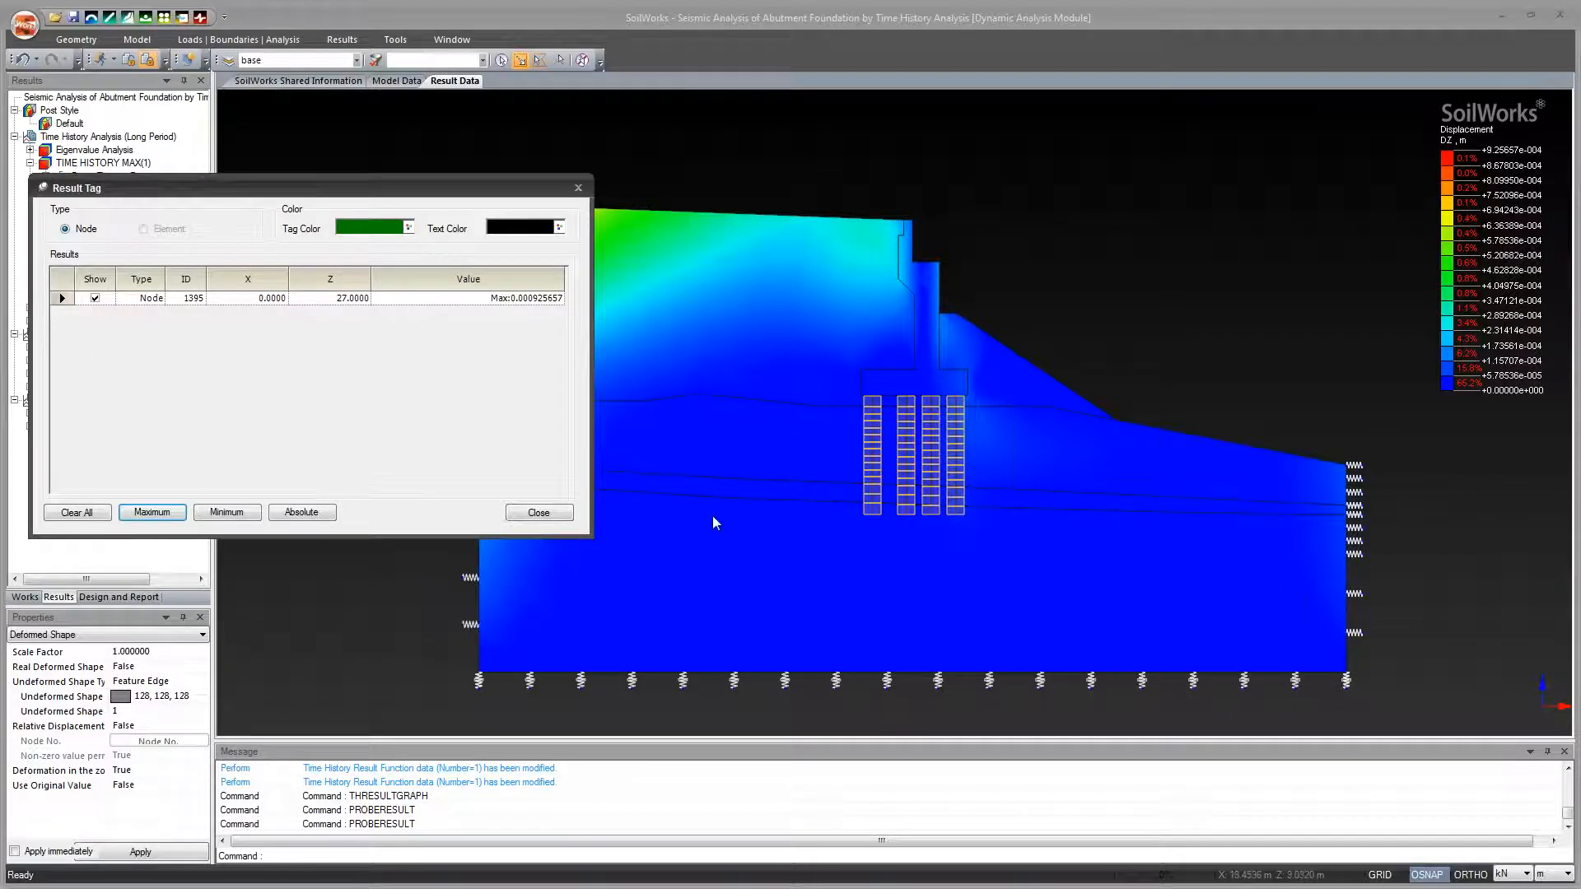
pyautogui.click(227, 512)
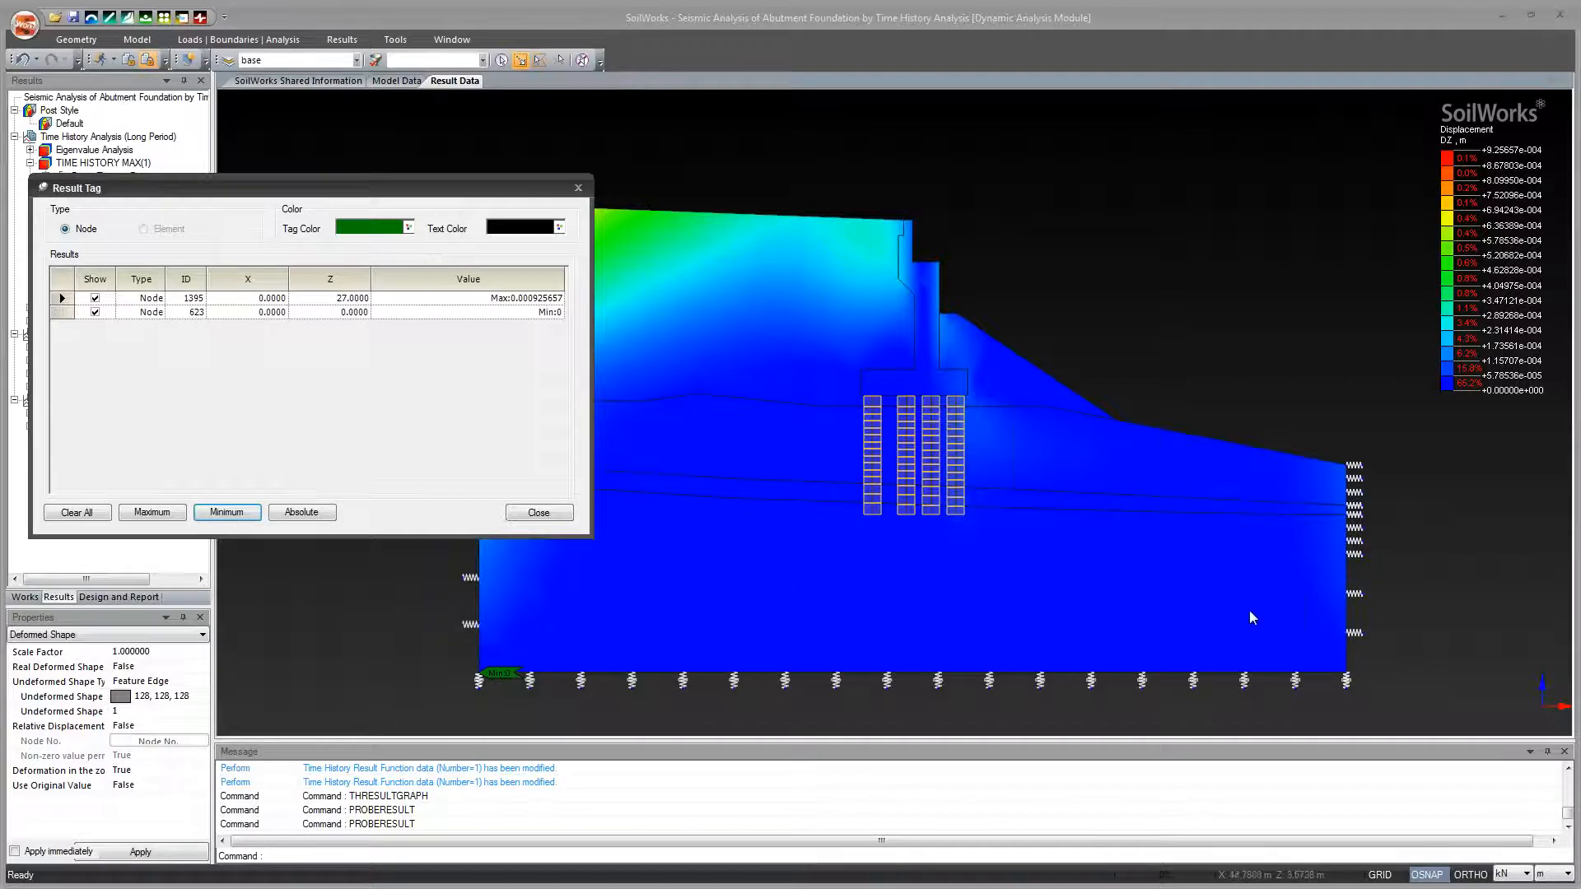
# Probe vertical displacement at five additional nodes in the upper fill behind the abutment with result tags.
pyautogui.moveTo(550, 192); pyautogui.dragTo(603, 355)
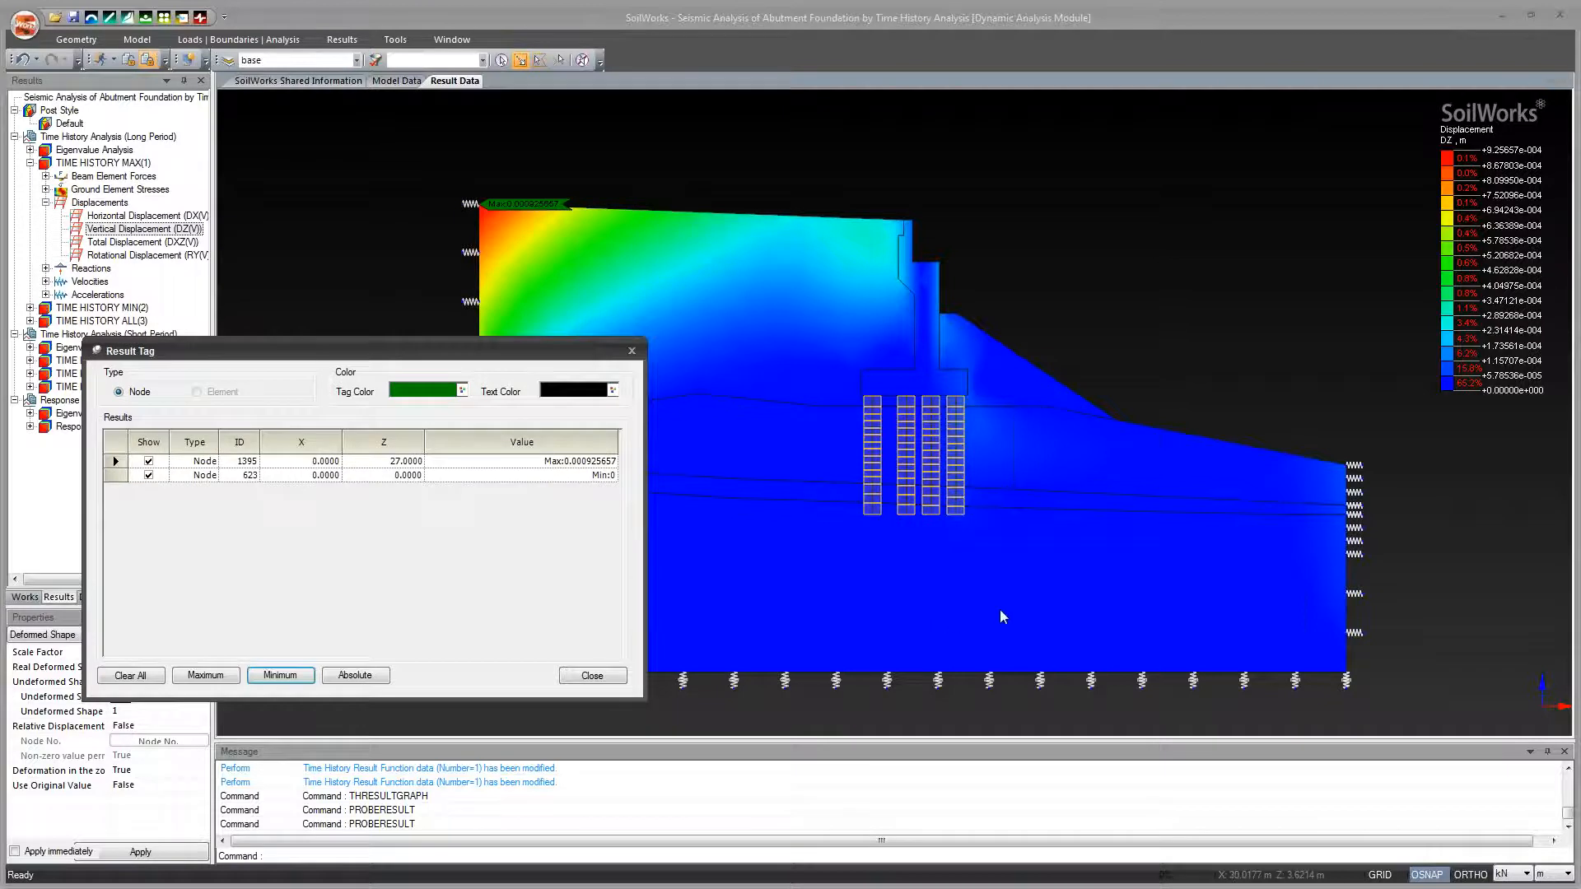
pyautogui.moveTo(485, 361); pyautogui.dragTo(579, 386)
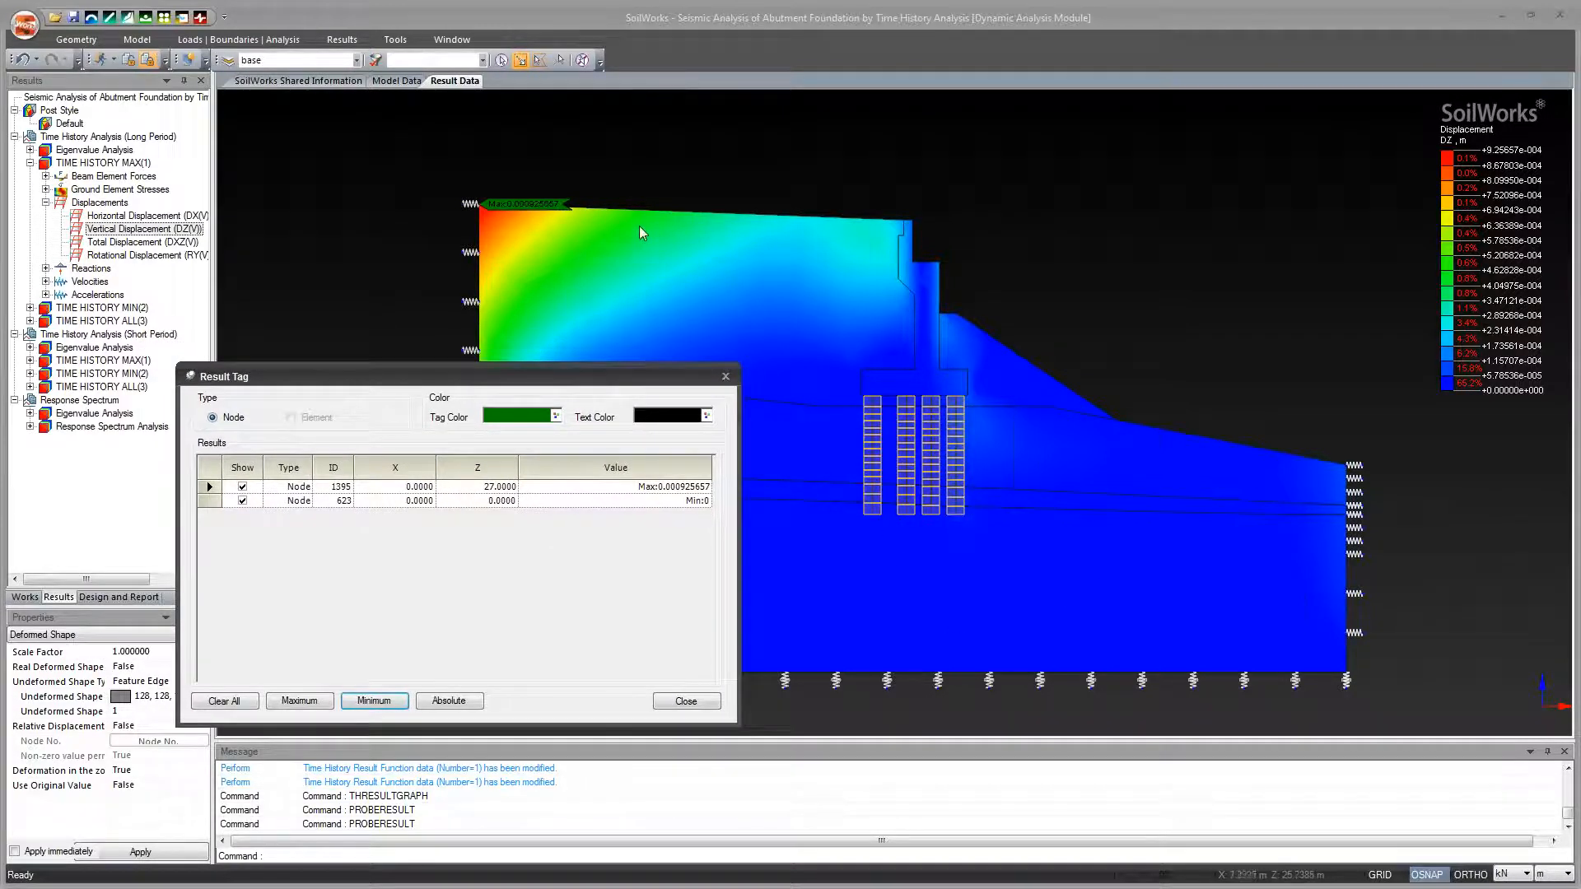
pyautogui.click(511, 326)
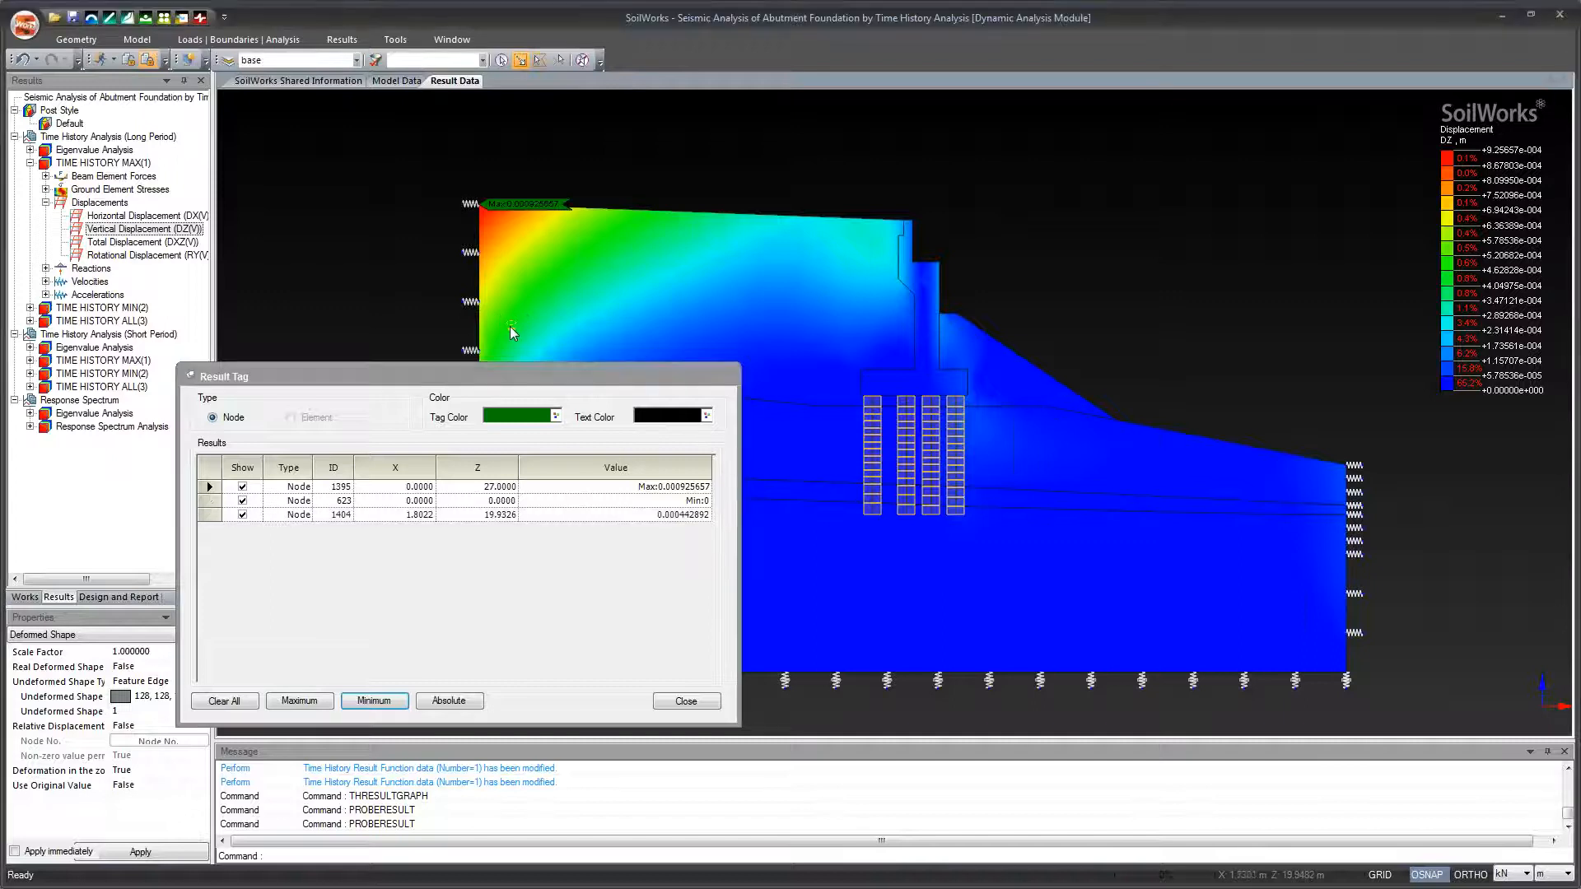
pyautogui.click(530, 315)
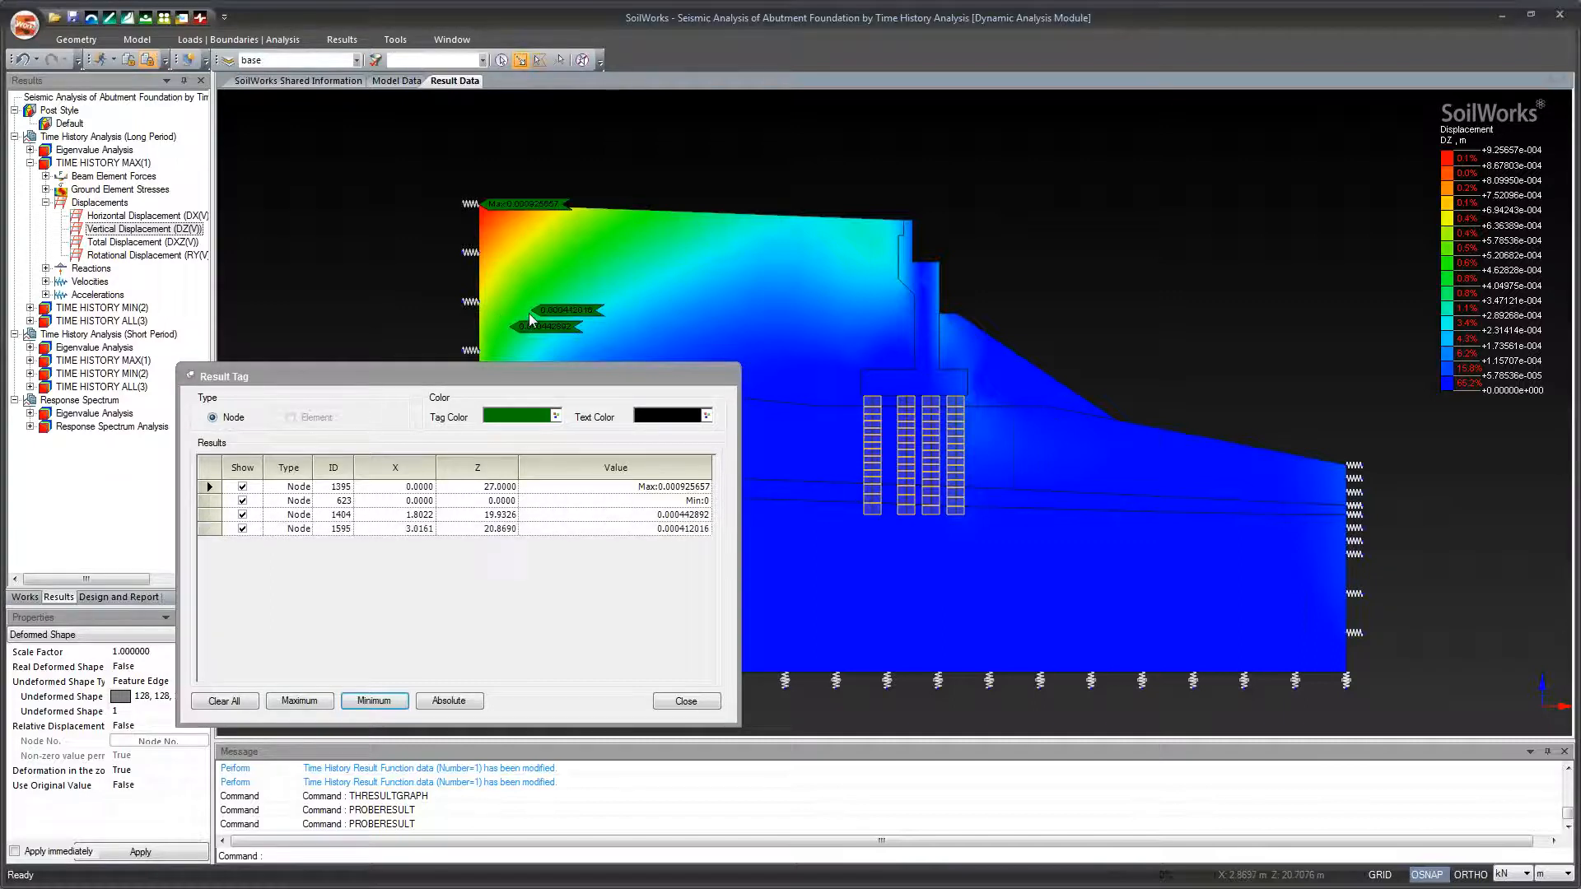
pyautogui.click(568, 293)
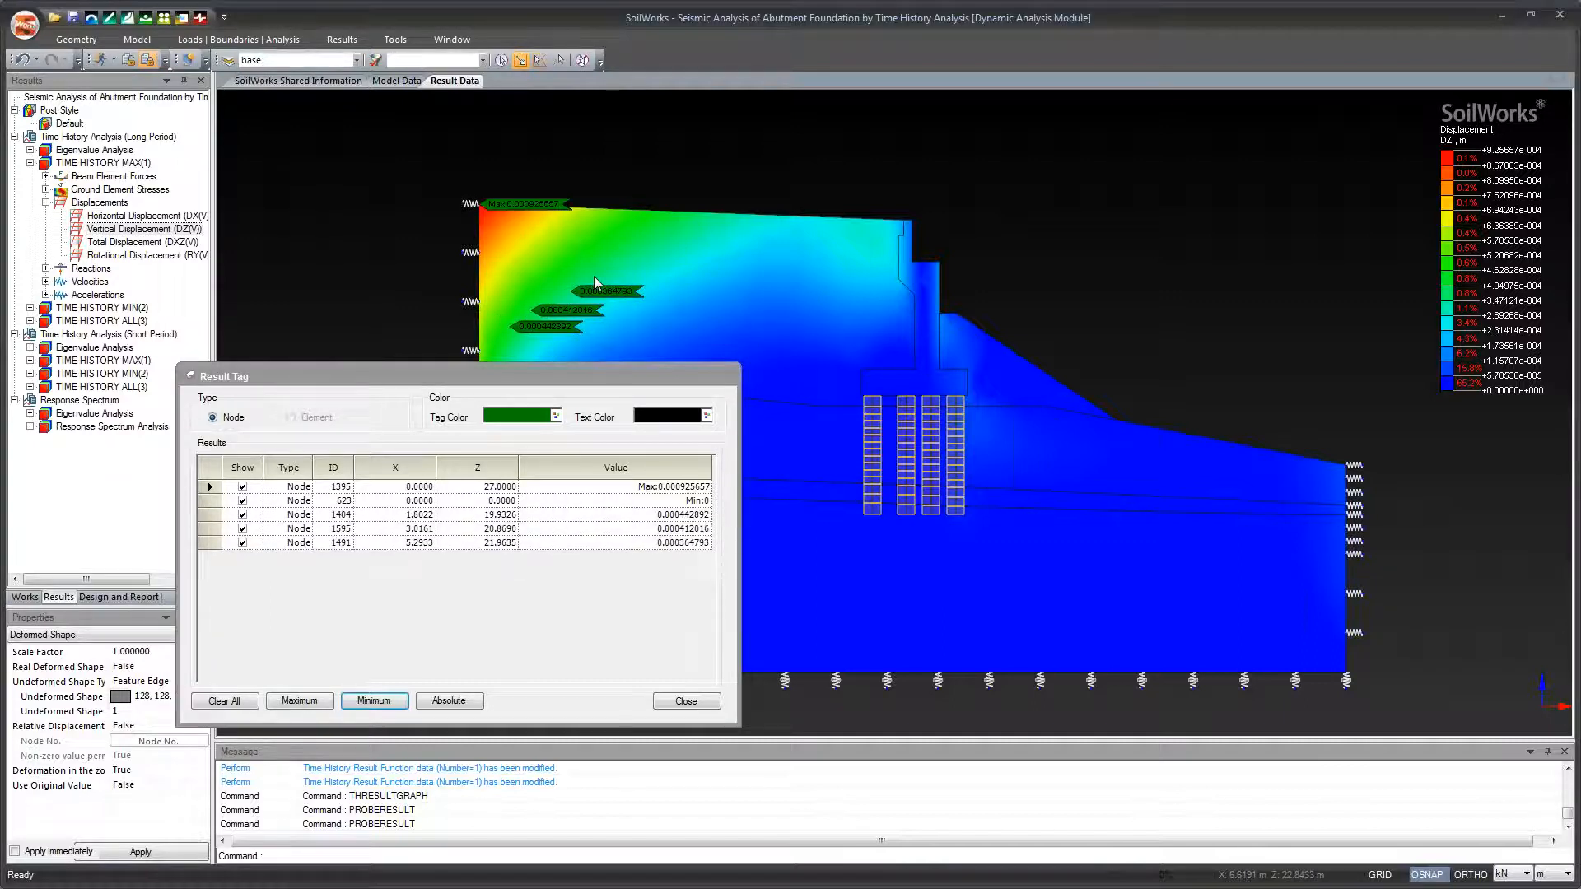
pyautogui.click(625, 258)
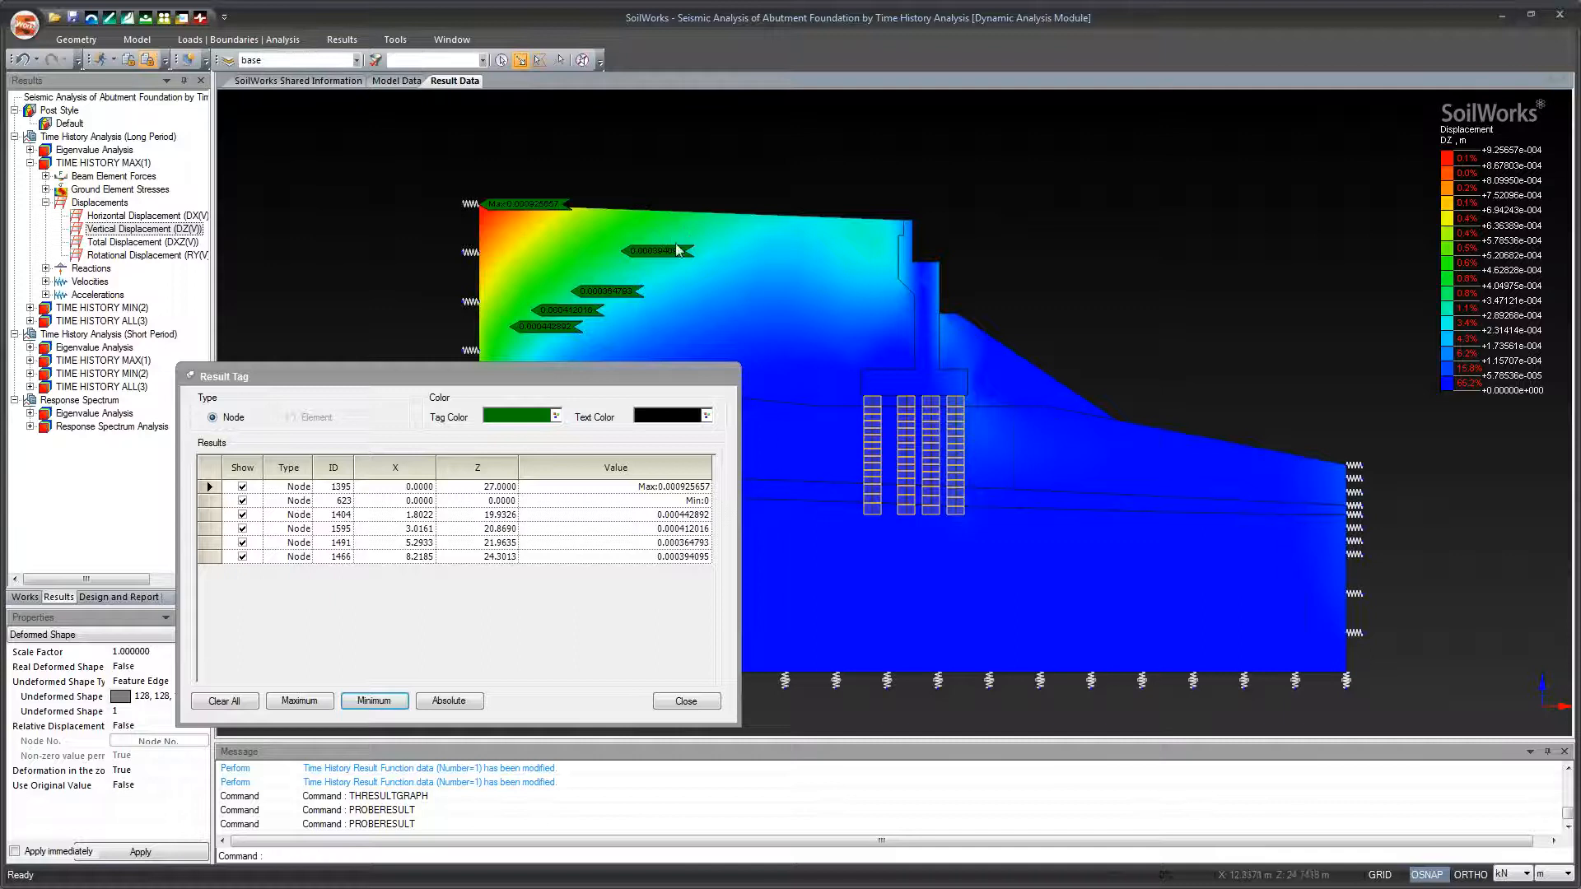
pyautogui.click(525, 286)
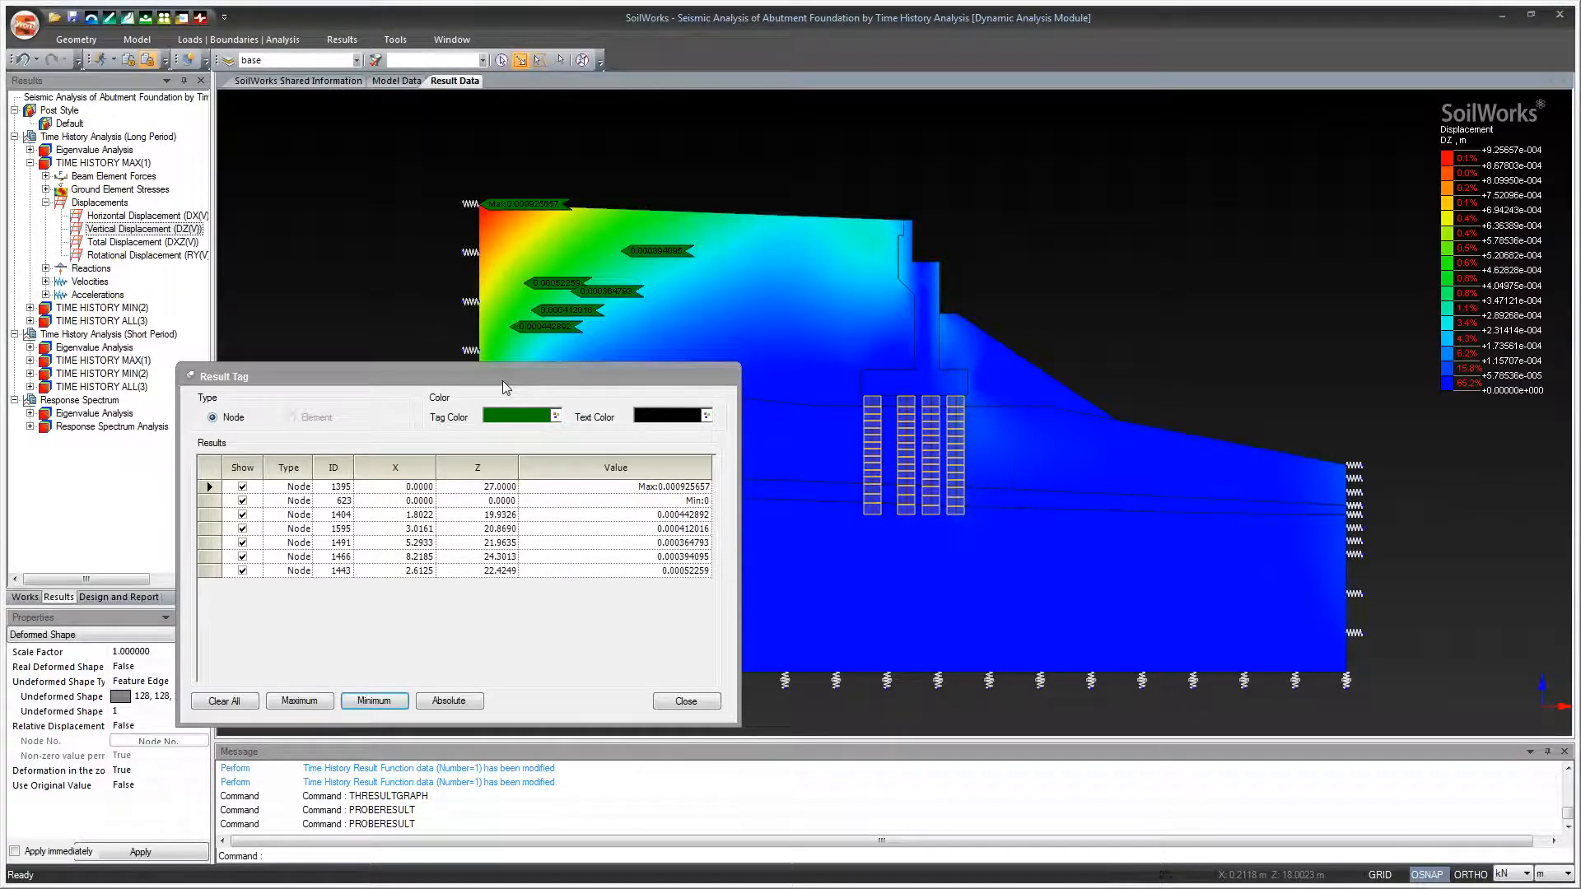
# Examine the tagged nodes' coordinates and displacement values against the contour, and close the Result Tag window.
pyautogui.moveTo(504, 382); pyautogui.dragTo(1125, 283)
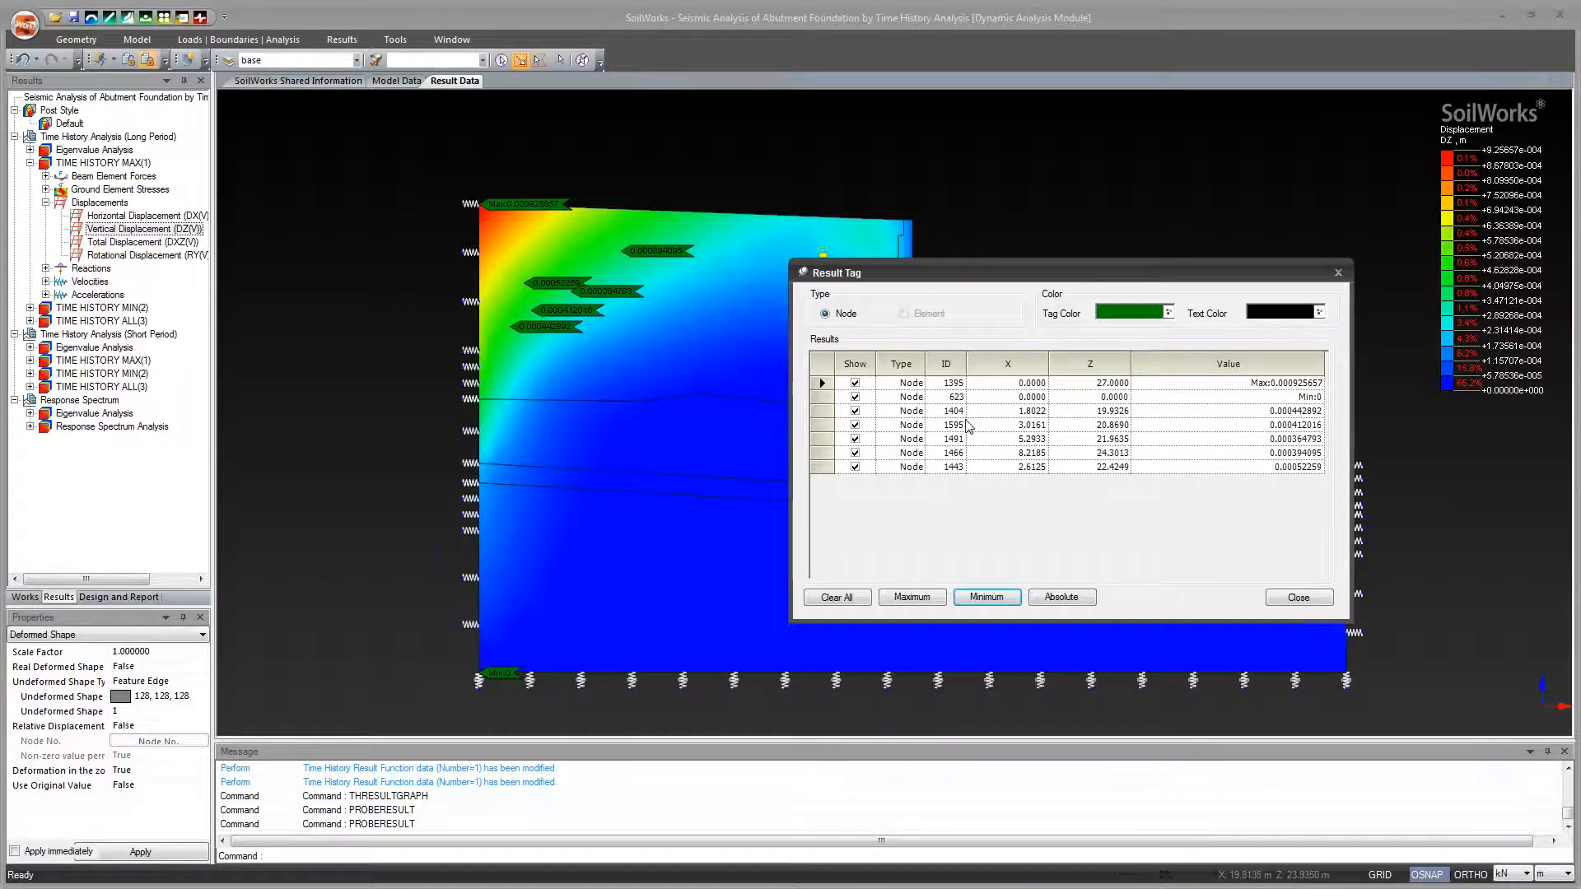
pyautogui.moveTo(1025, 272); pyautogui.dragTo(1194, 176)
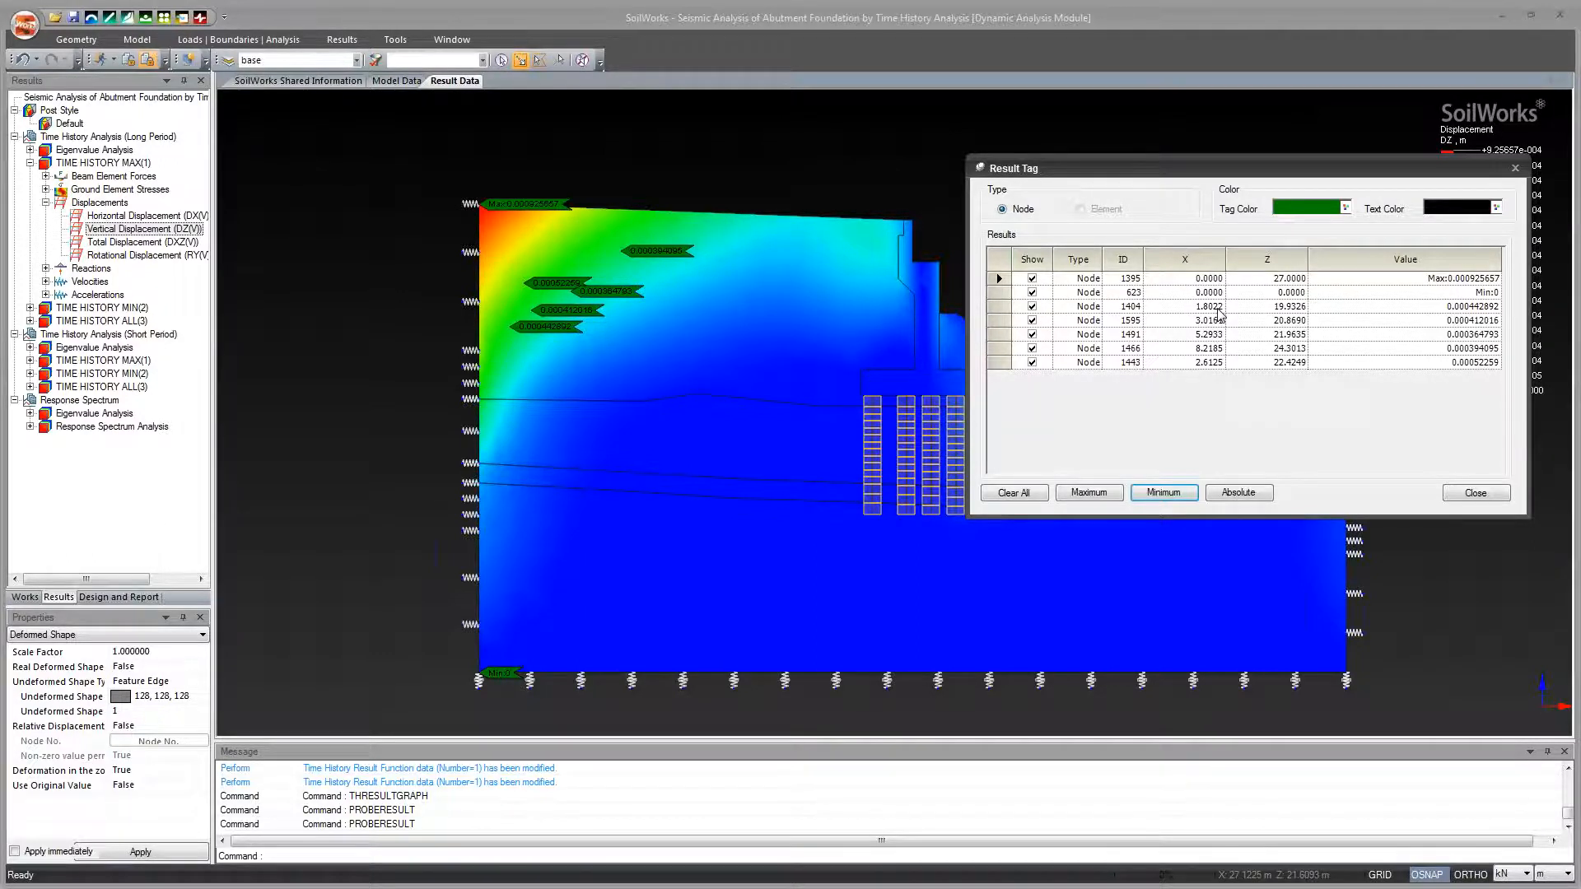
pyautogui.moveTo(1154, 171); pyautogui.dragTo(1030, 196)
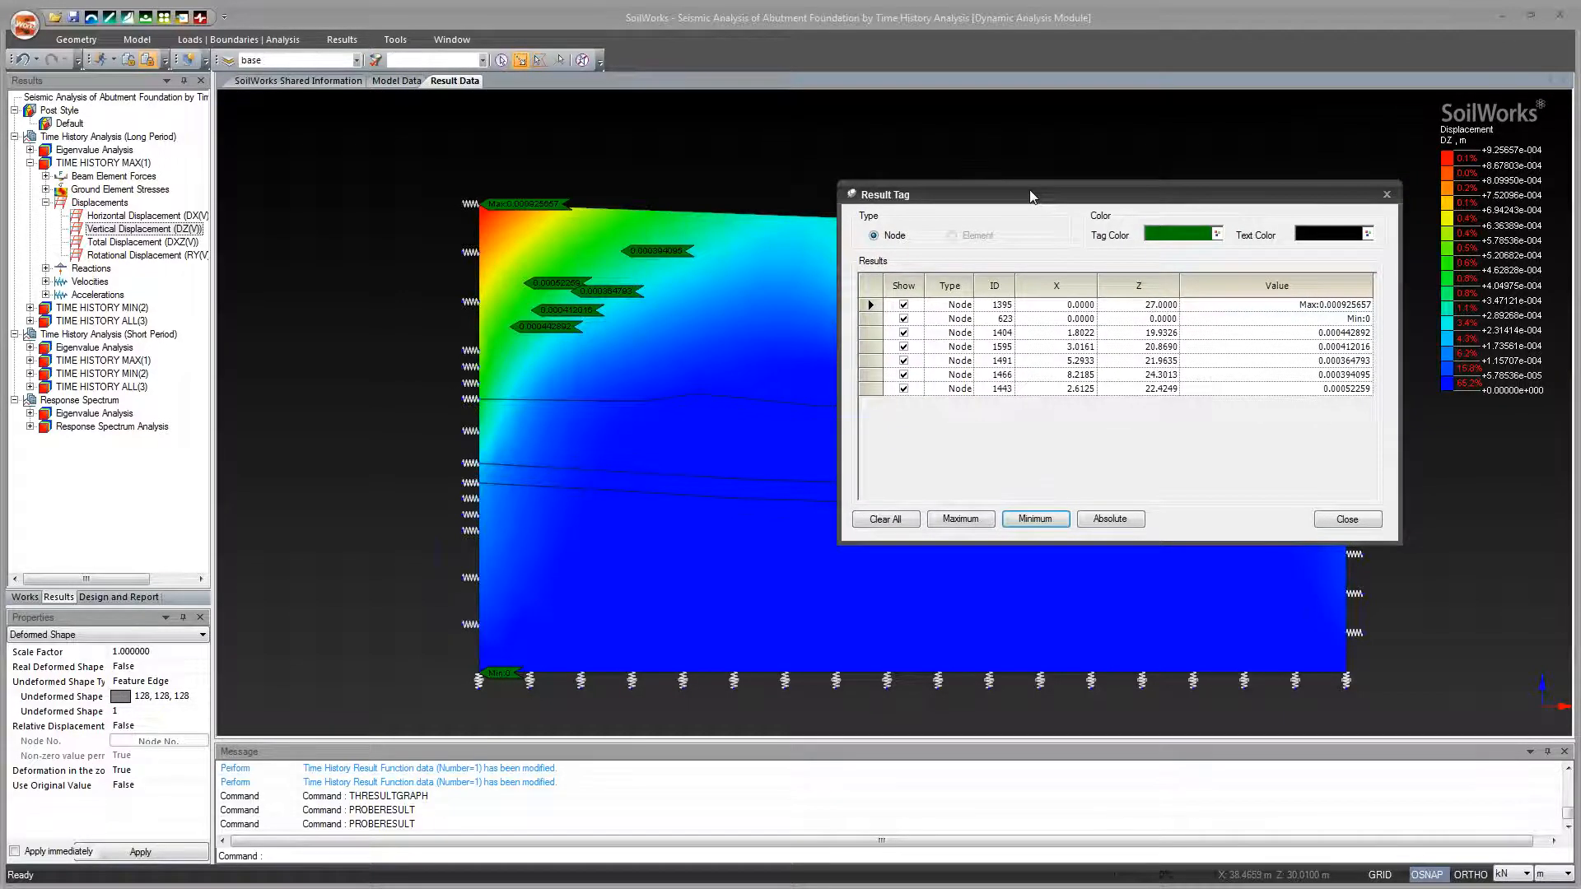
pyautogui.click(1347, 519)
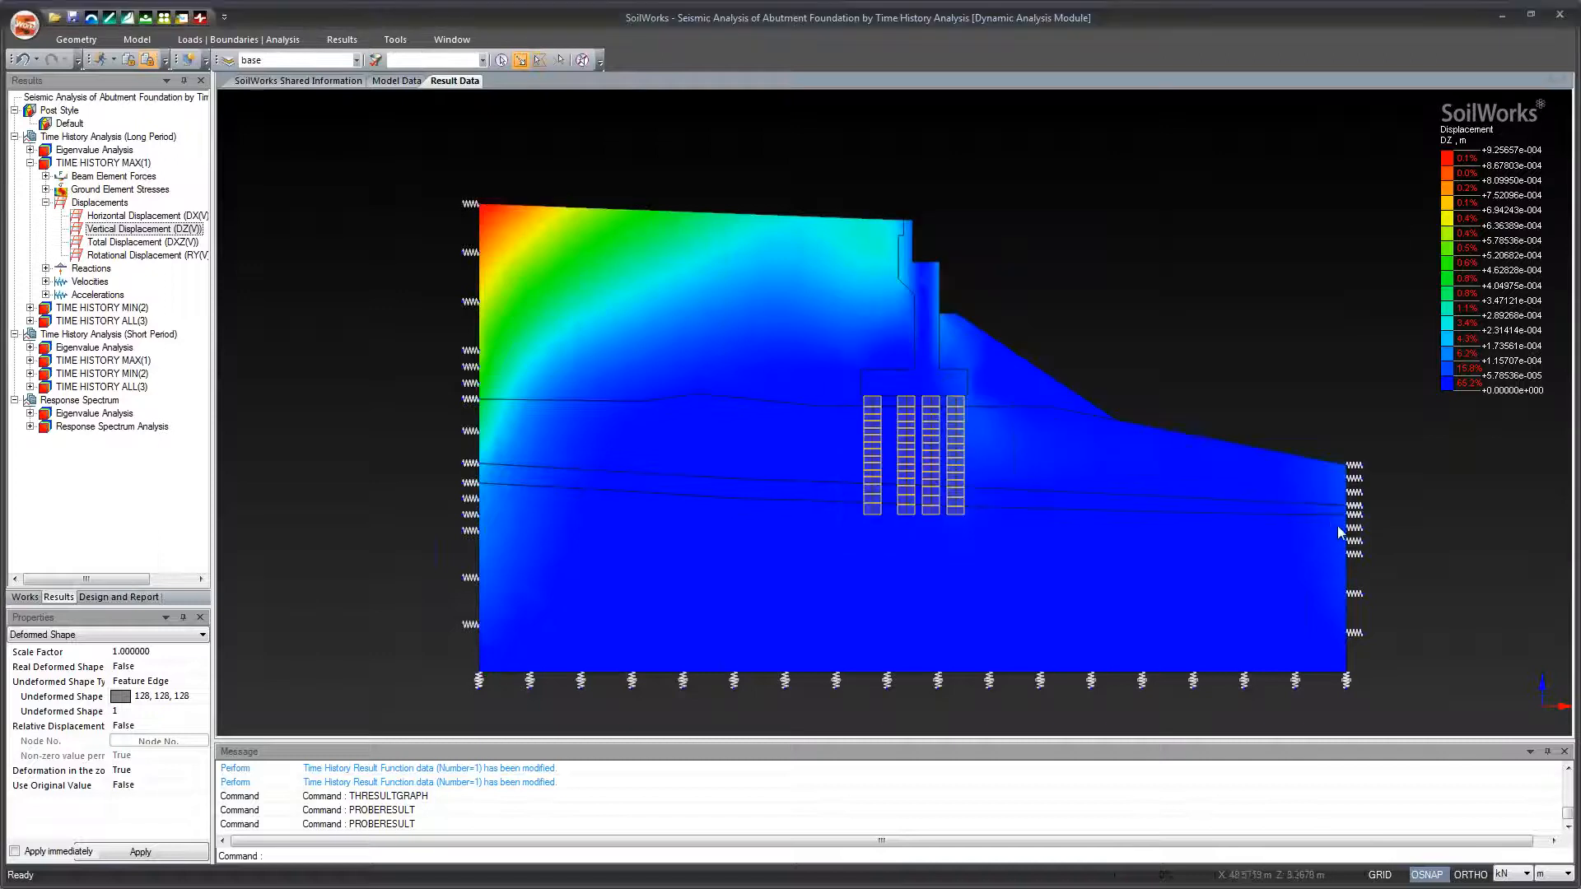
# Create a two-point on-curve diagram of vertical displacement from about (0.16, 22.80) to (26.36, 22.51) with 20 divisions.
pyautogui.click(343, 41)
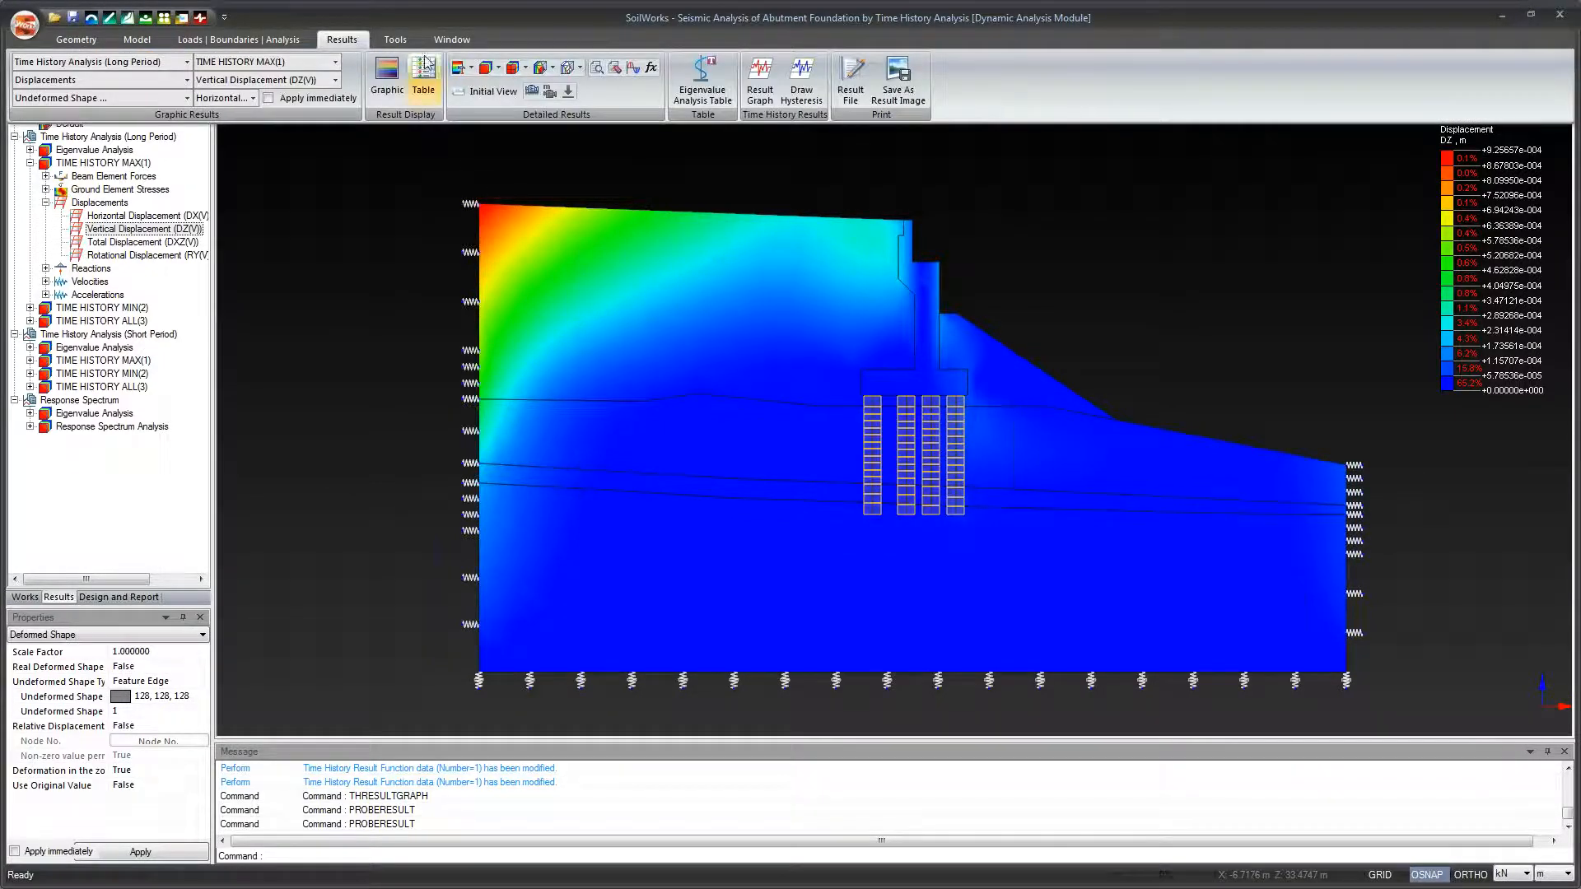
pyautogui.click(630, 74)
pyautogui.moveTo(151, 34); pyautogui.dragTo(235, 127)
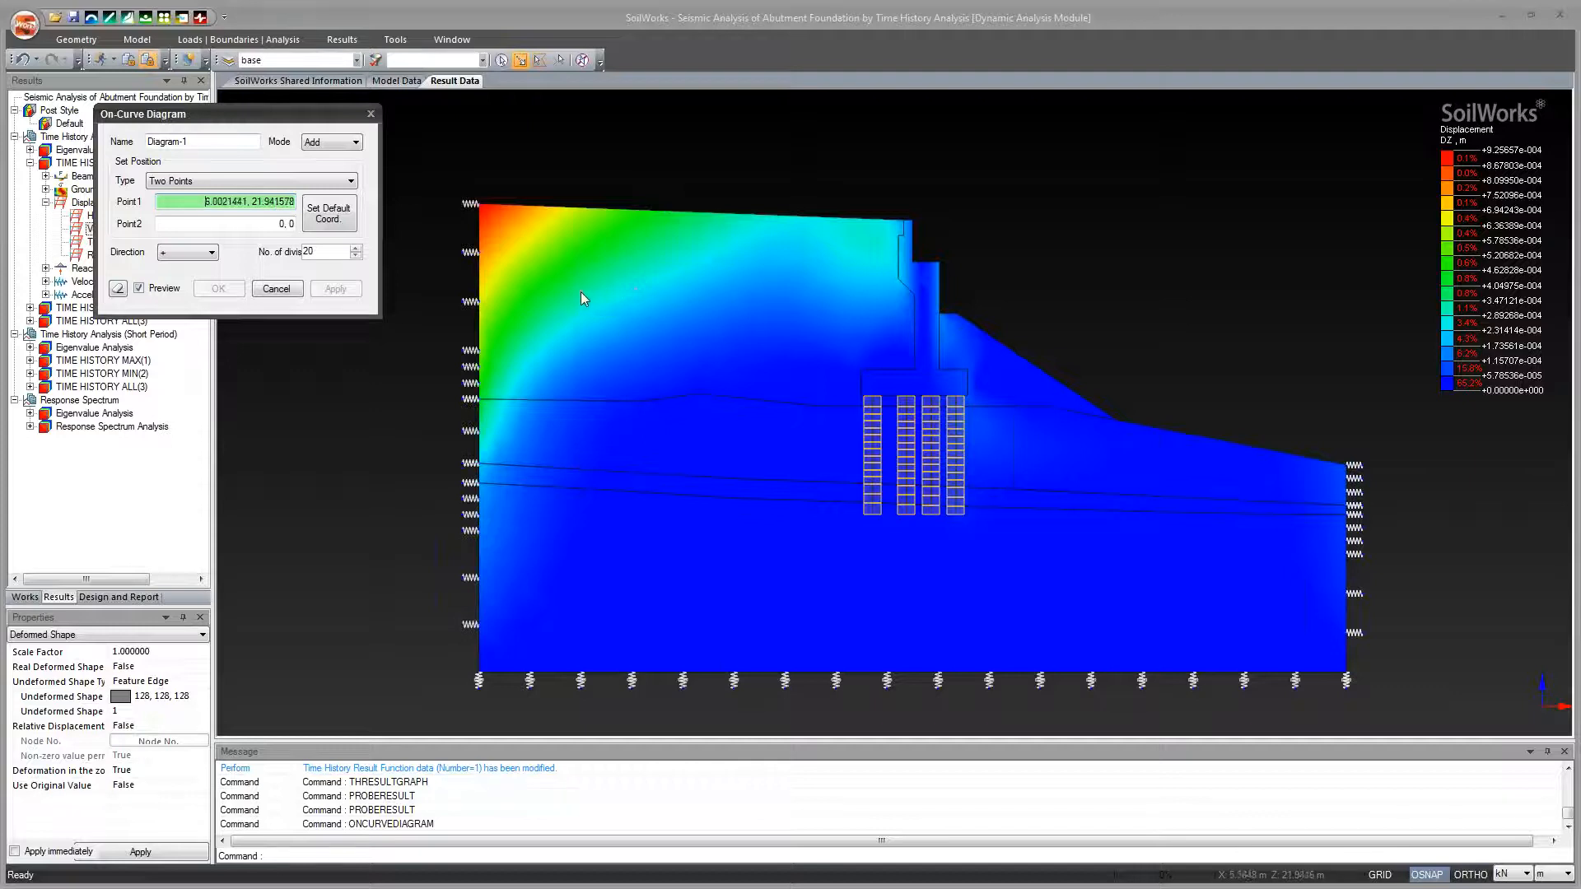
pyautogui.click(482, 277)
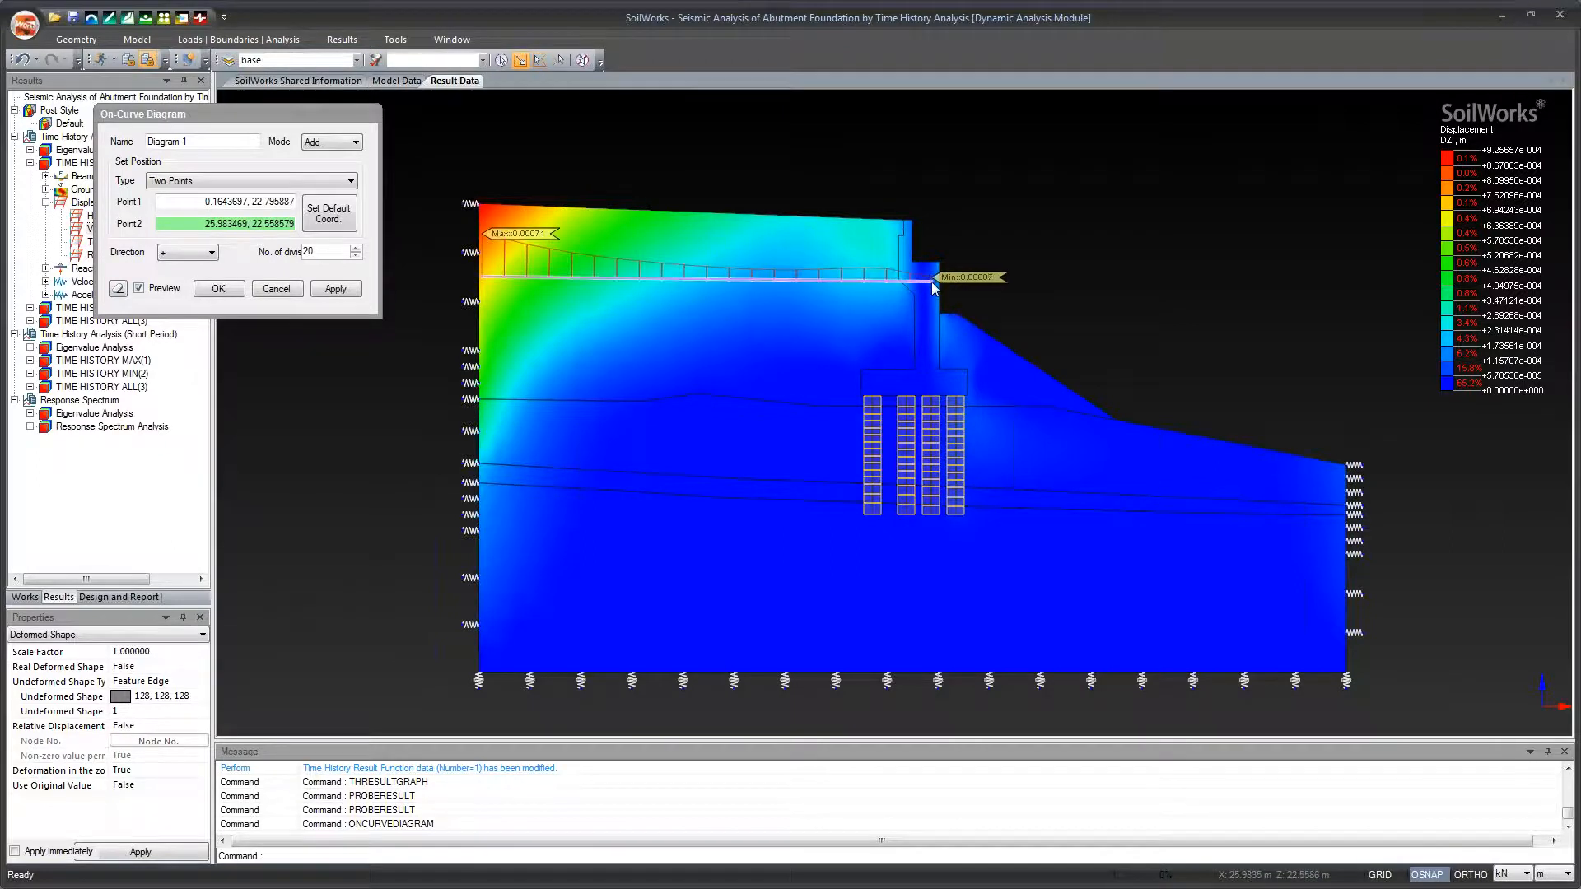
pyautogui.click(936, 281)
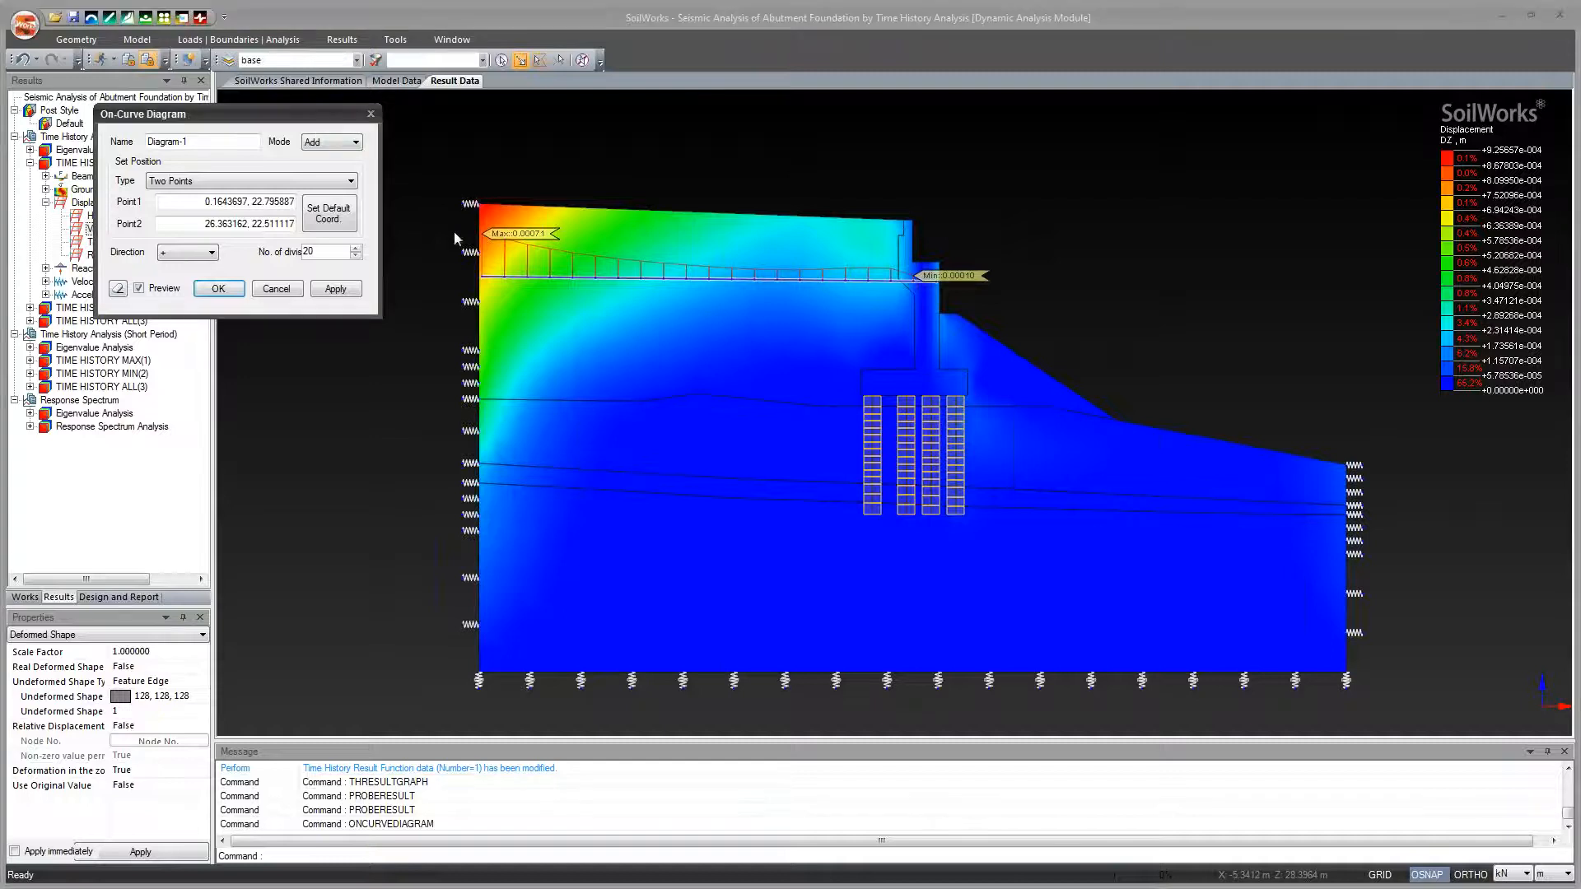
pyautogui.moveTo(330, 120); pyautogui.dragTo(472, 218)
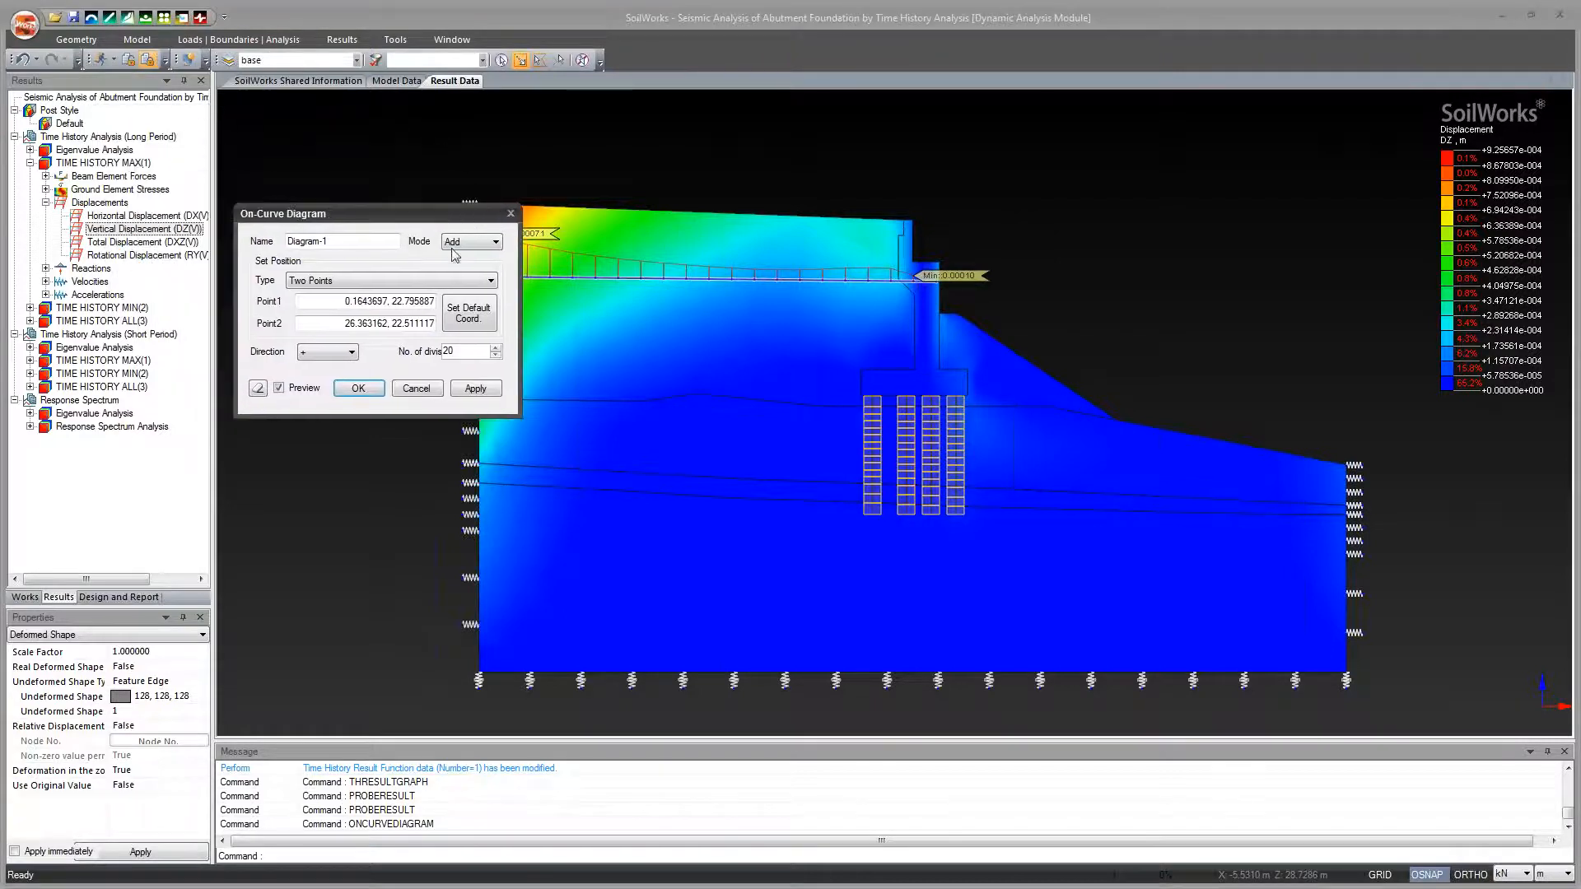
pyautogui.click(358, 388)
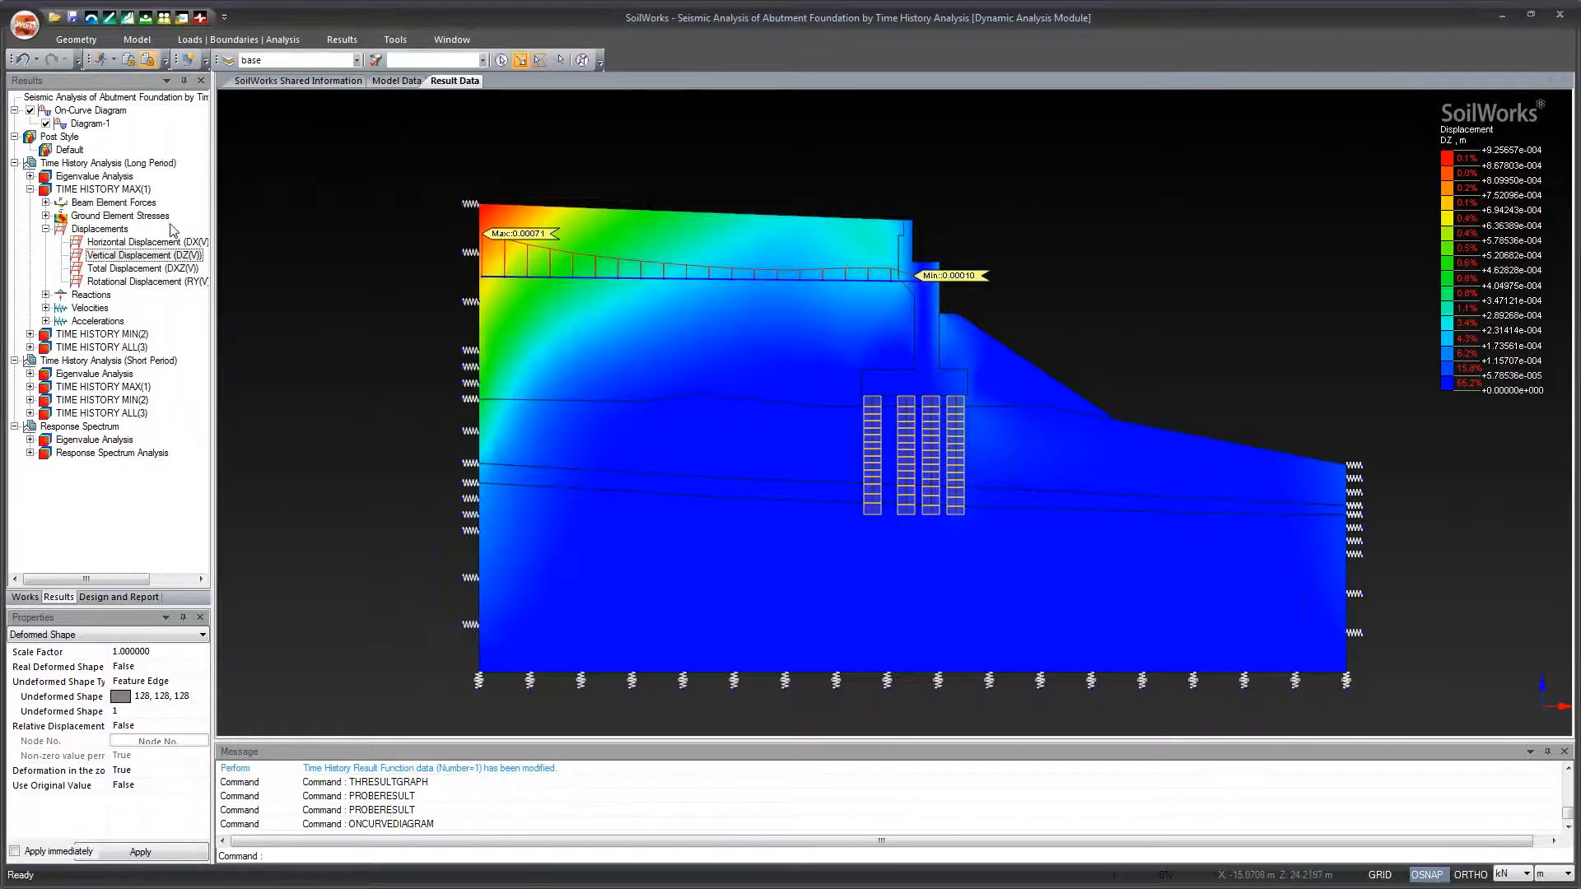
# Toggle the visibility of Diagram-1 and leave it hidden on the contour plot.
pyautogui.click(45, 124)
pyautogui.click(46, 123)
pyautogui.click(46, 124)
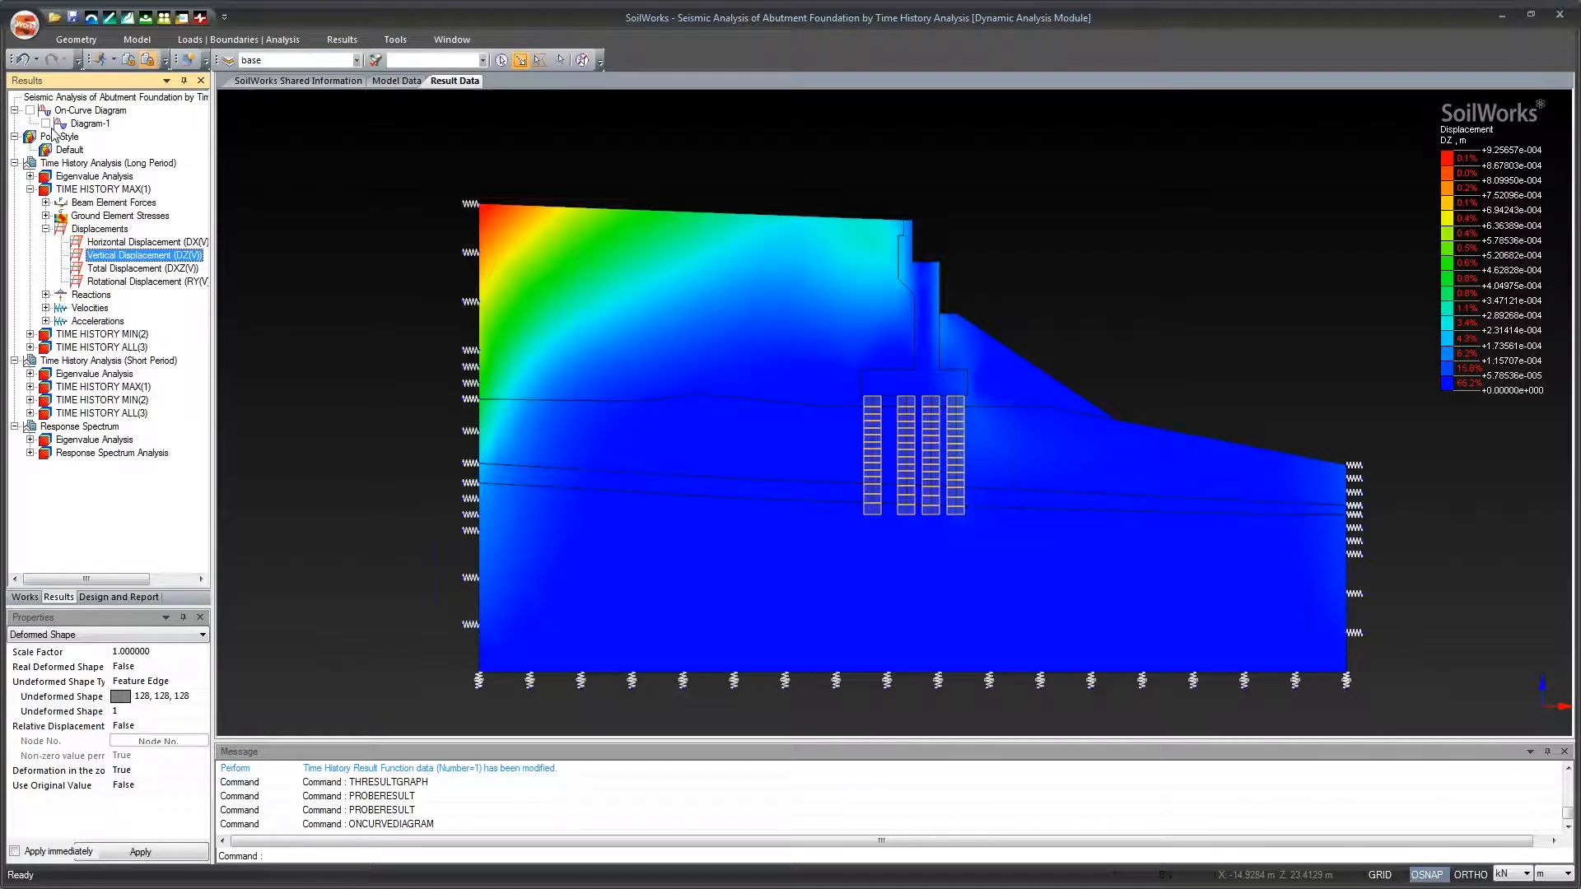
# View the horizontal (DX), vertical (DZ) and total (DXZ) displacement contours of the long-period TIME HISTORY MAX(1) results.
pyautogui.click(341, 40)
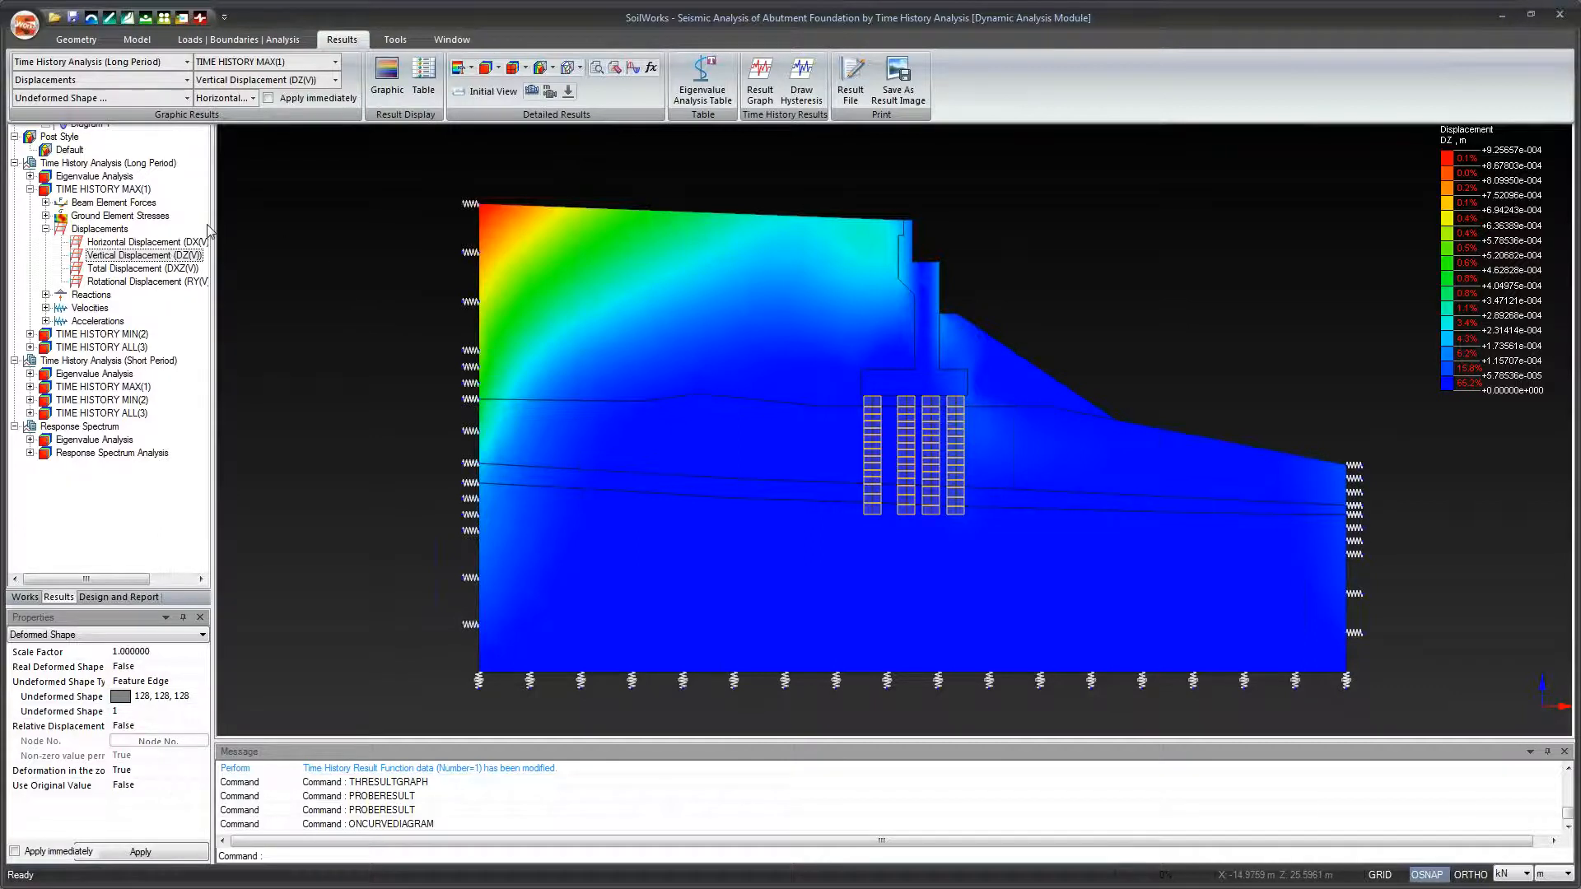
pyautogui.doubleClick(117, 244)
pyautogui.doubleClick(129, 256)
pyautogui.doubleClick(139, 270)
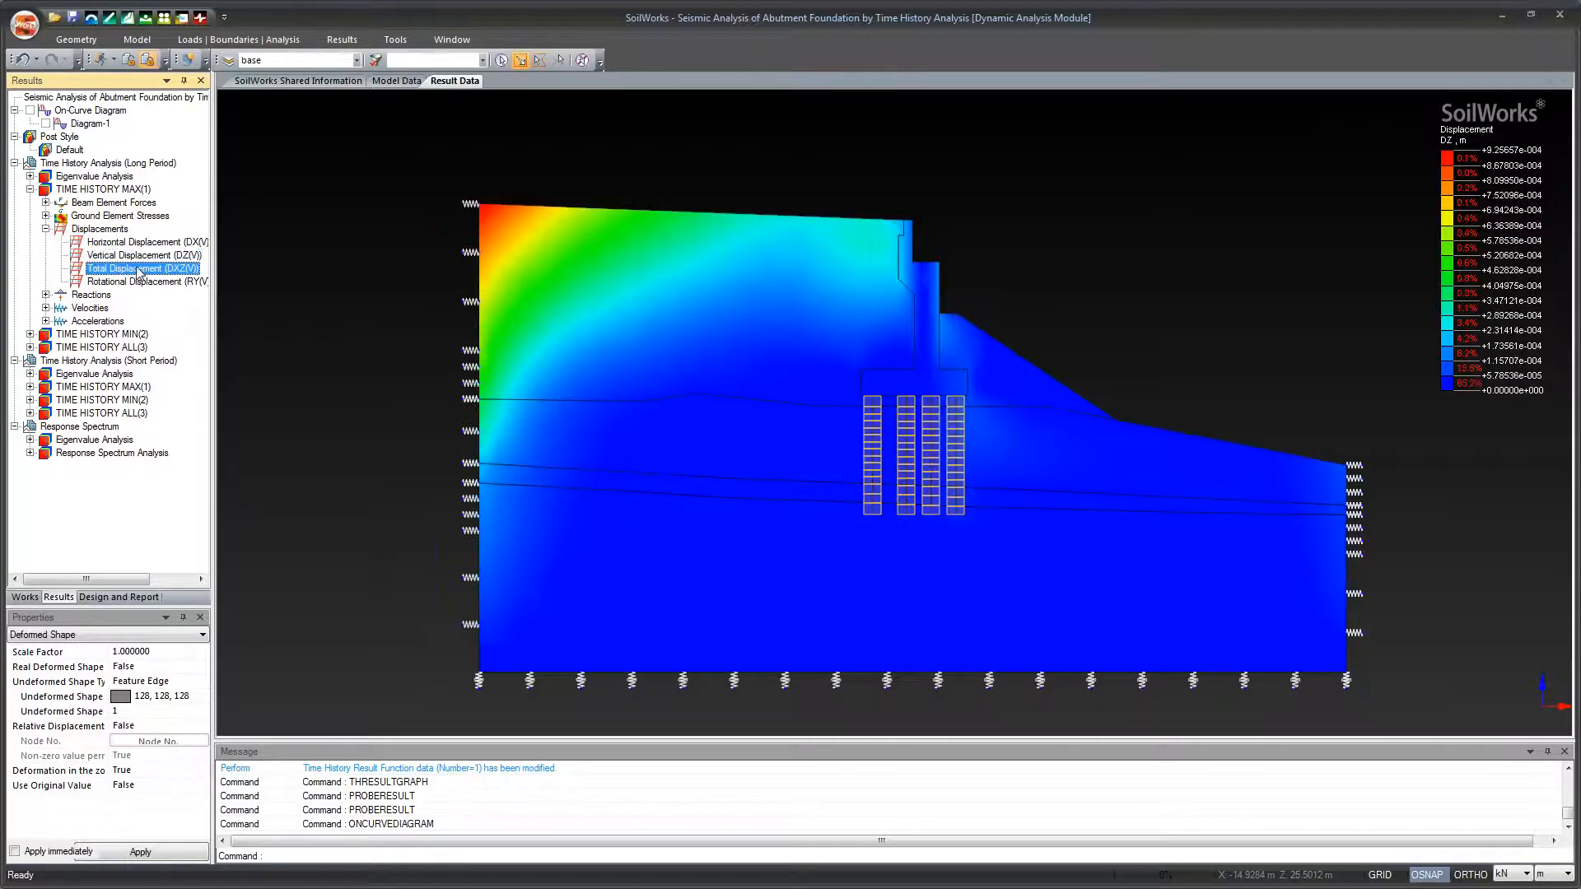
# View the ground element stress contours for Total Stress SXX, Total Stress SXZ and Principal Stress 3 (P3).
pyautogui.click(46, 229)
pyautogui.click(47, 216)
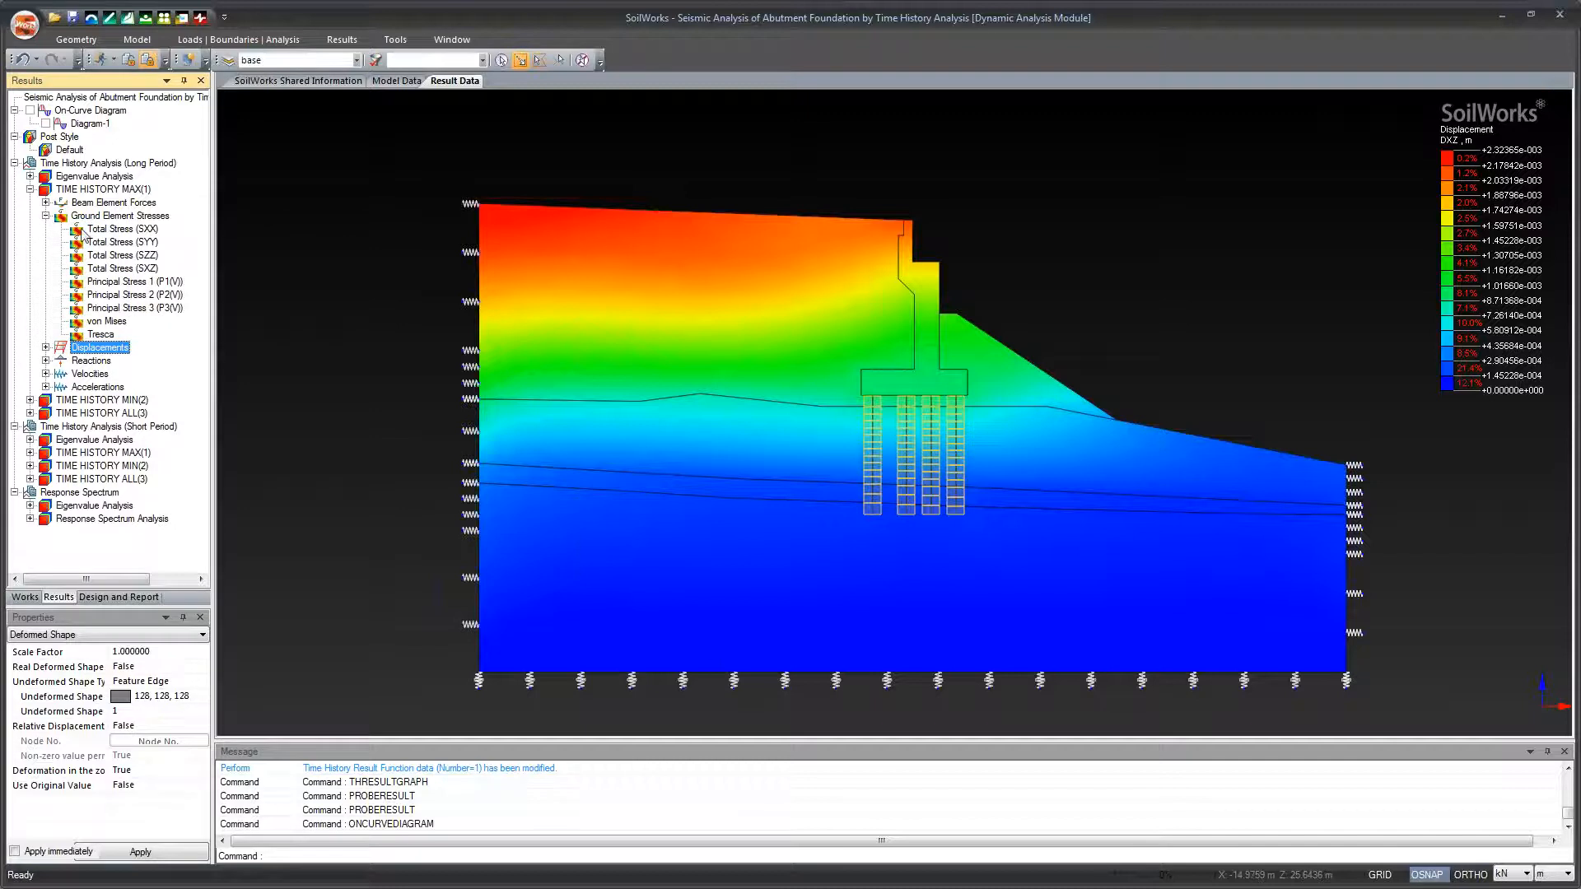
pyautogui.doubleClick(120, 233)
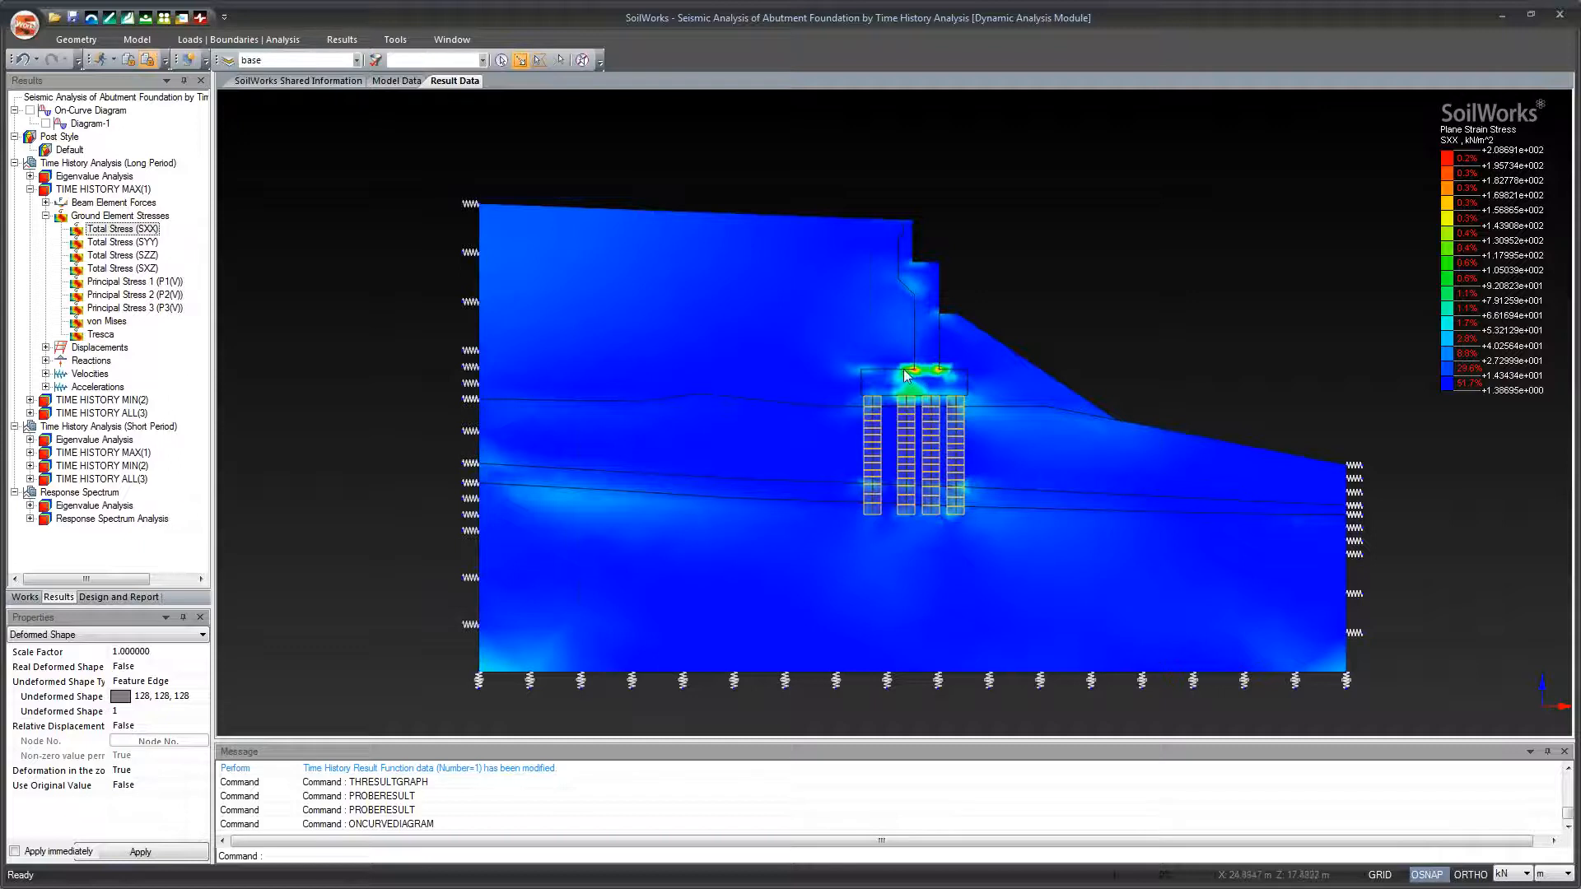
pyautogui.click(111, 269)
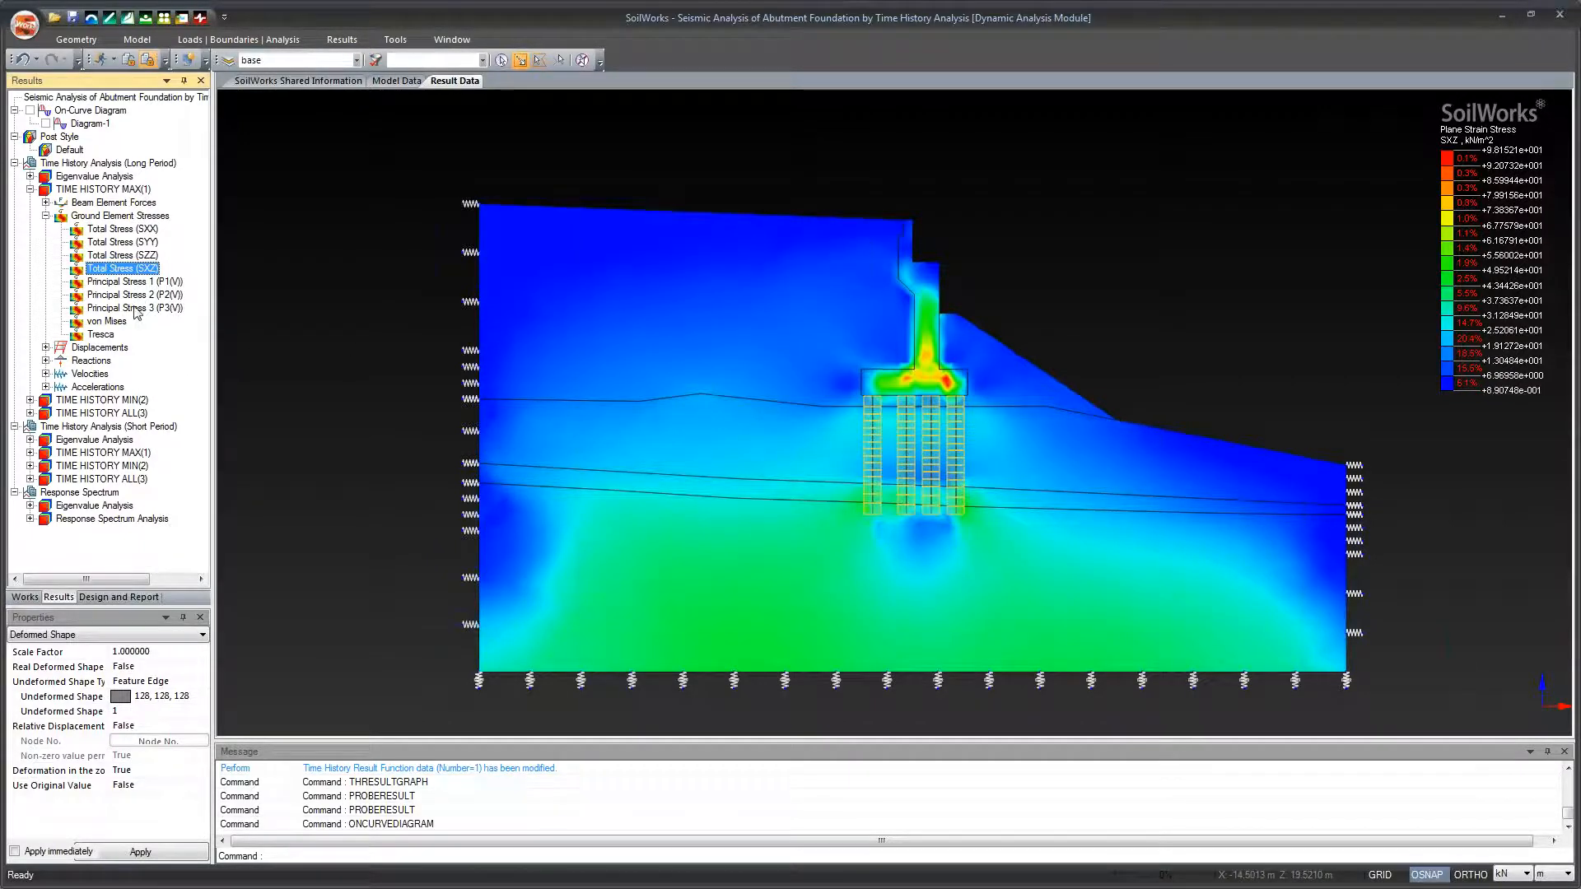
pyautogui.click(135, 311)
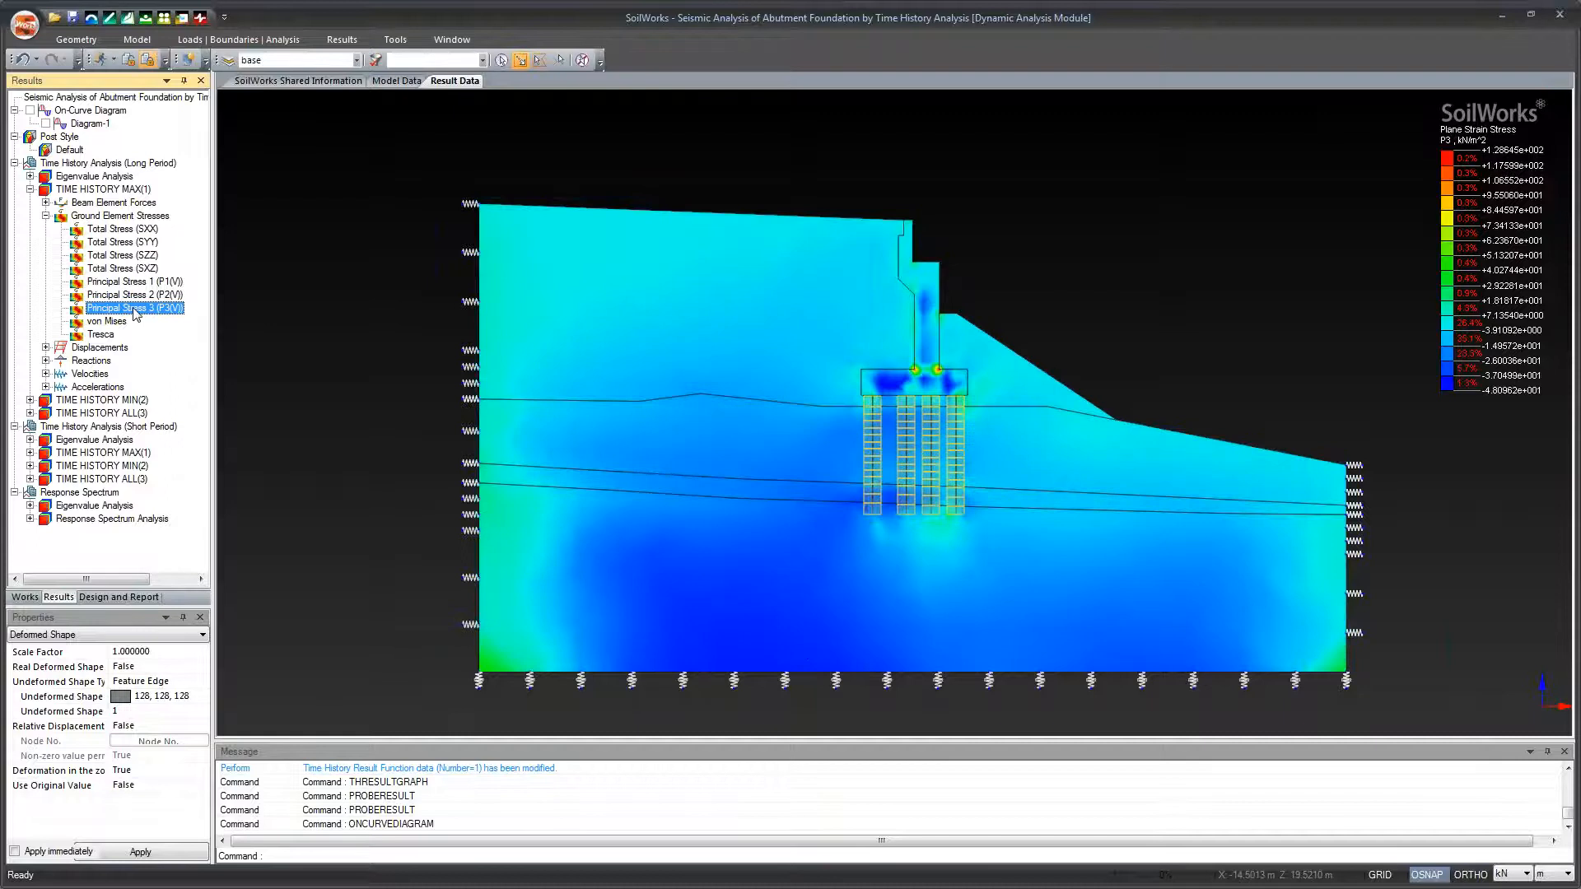
# Display the Beam Axial Force (Nx) diagram of the long-period TIME HISTORY MAX(1) results, focusing on the foundation piles.
pyautogui.click(58, 217)
pyautogui.click(46, 216)
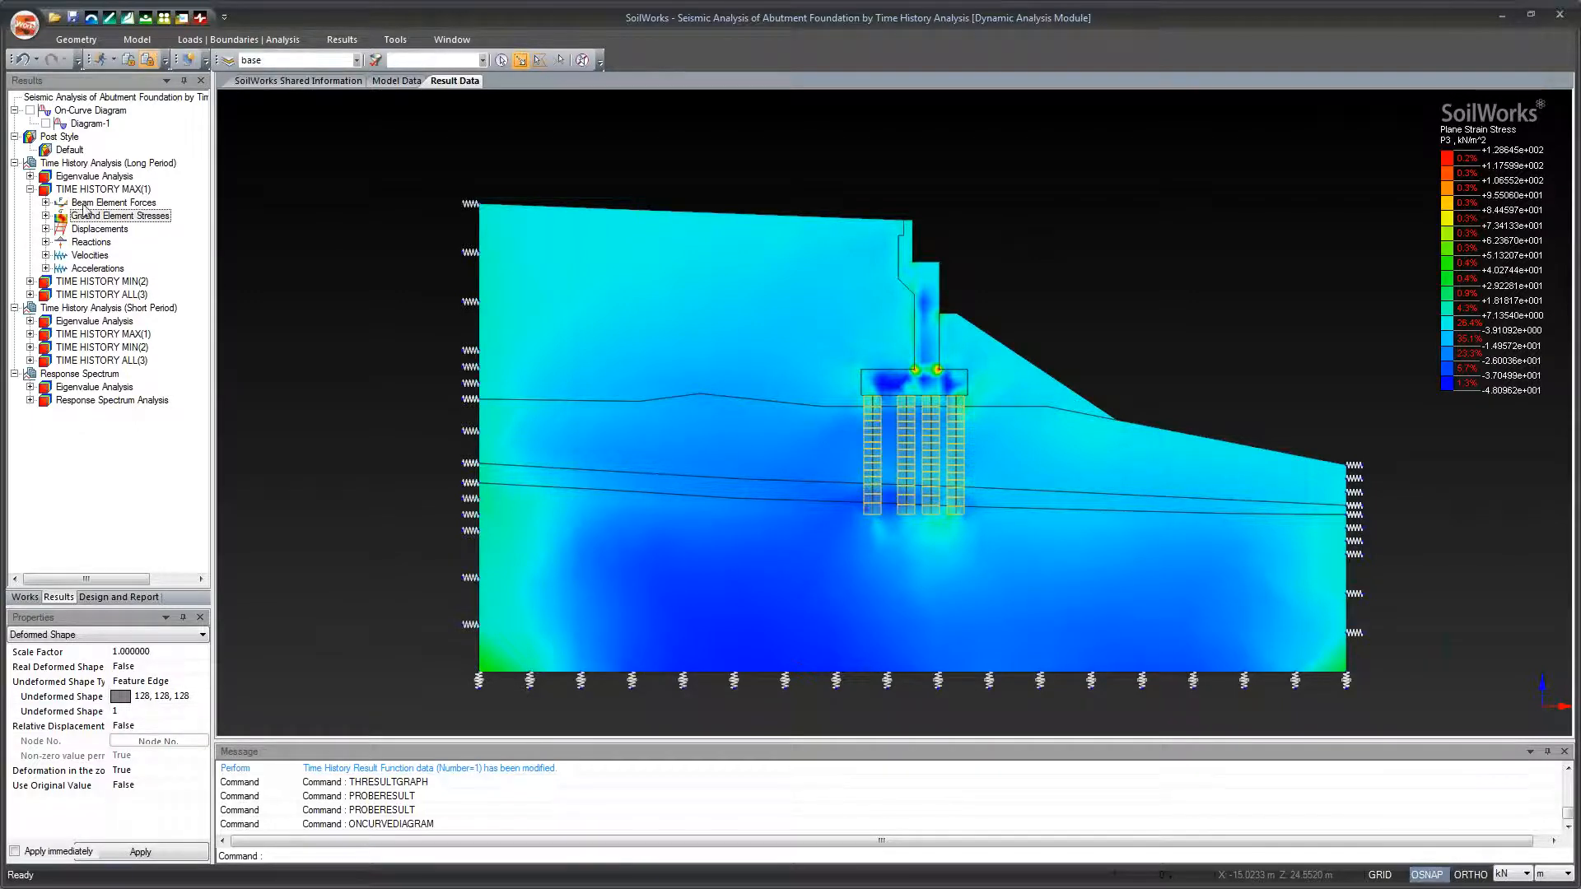
pyautogui.click(47, 203)
pyautogui.doubleClick(119, 218)
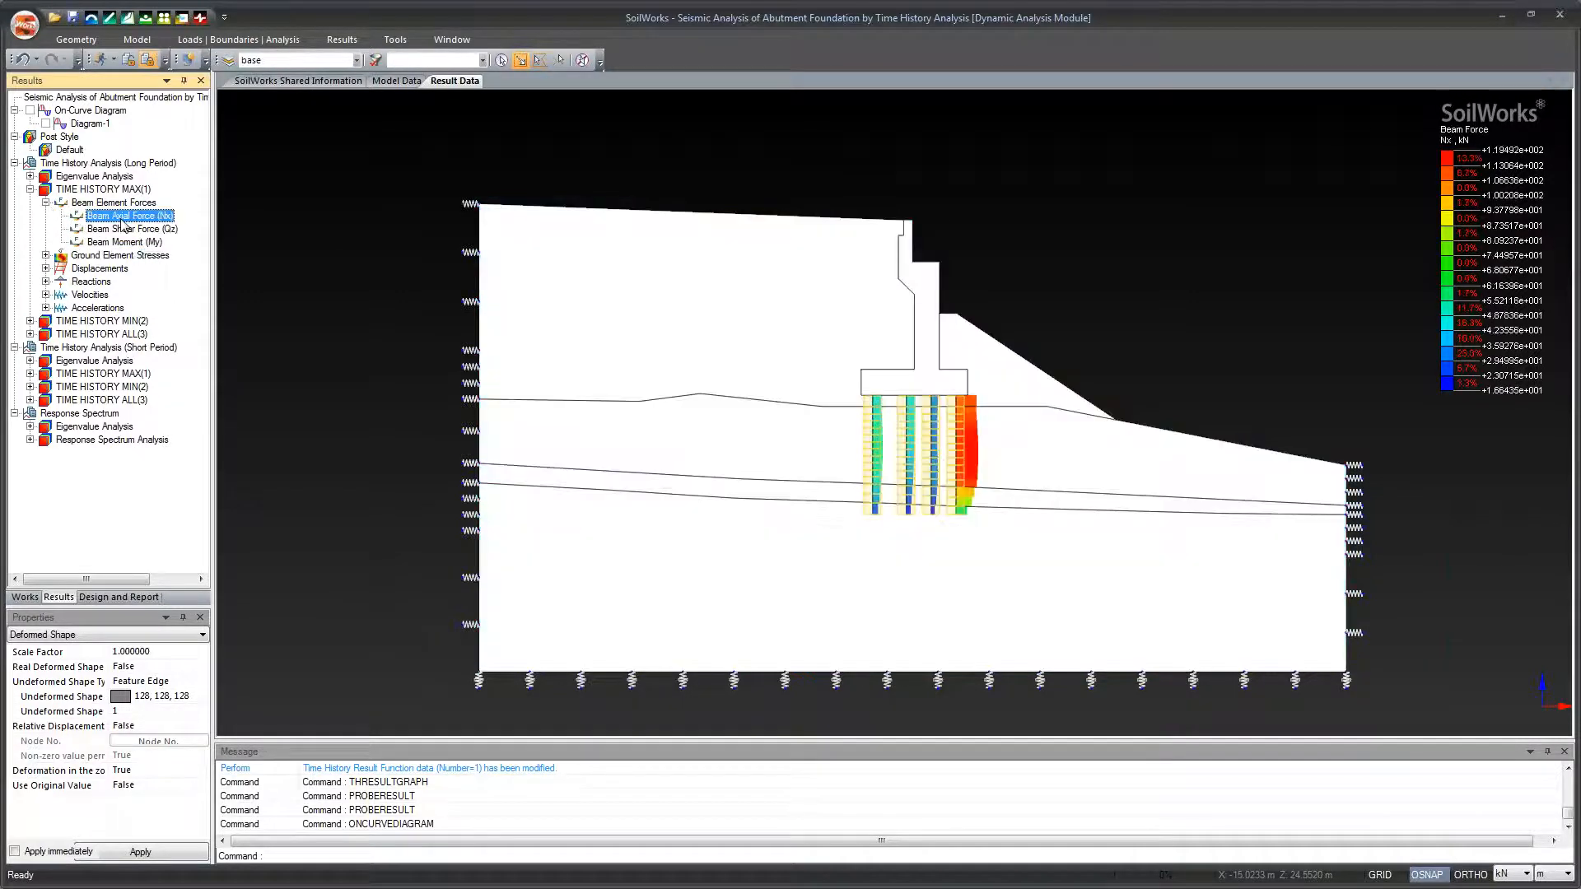
pyautogui.scroll(1, 865, 466)
pyautogui.moveTo(854, 469); pyautogui.dragTo(797, 490, button='middle')
pyautogui.scroll(2, 997, 486)
# Display the Beam Shear Force (Qz) and Beam Moment (My) diagrams and examine the moment distribution along the piles.
pyautogui.doubleClick(132, 229)
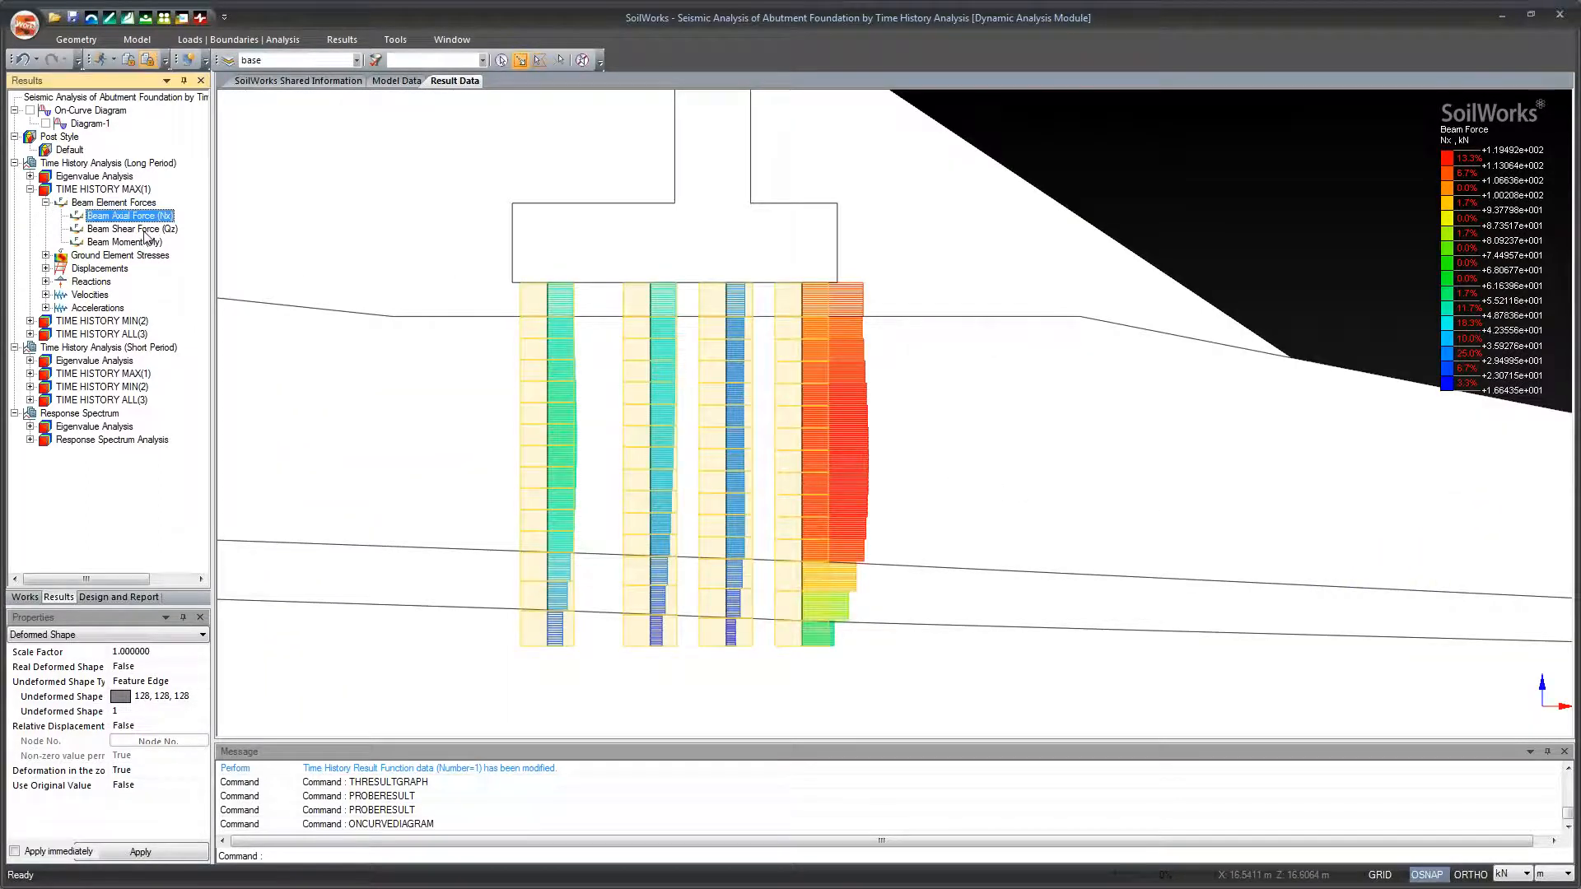
pyautogui.doubleClick(123, 242)
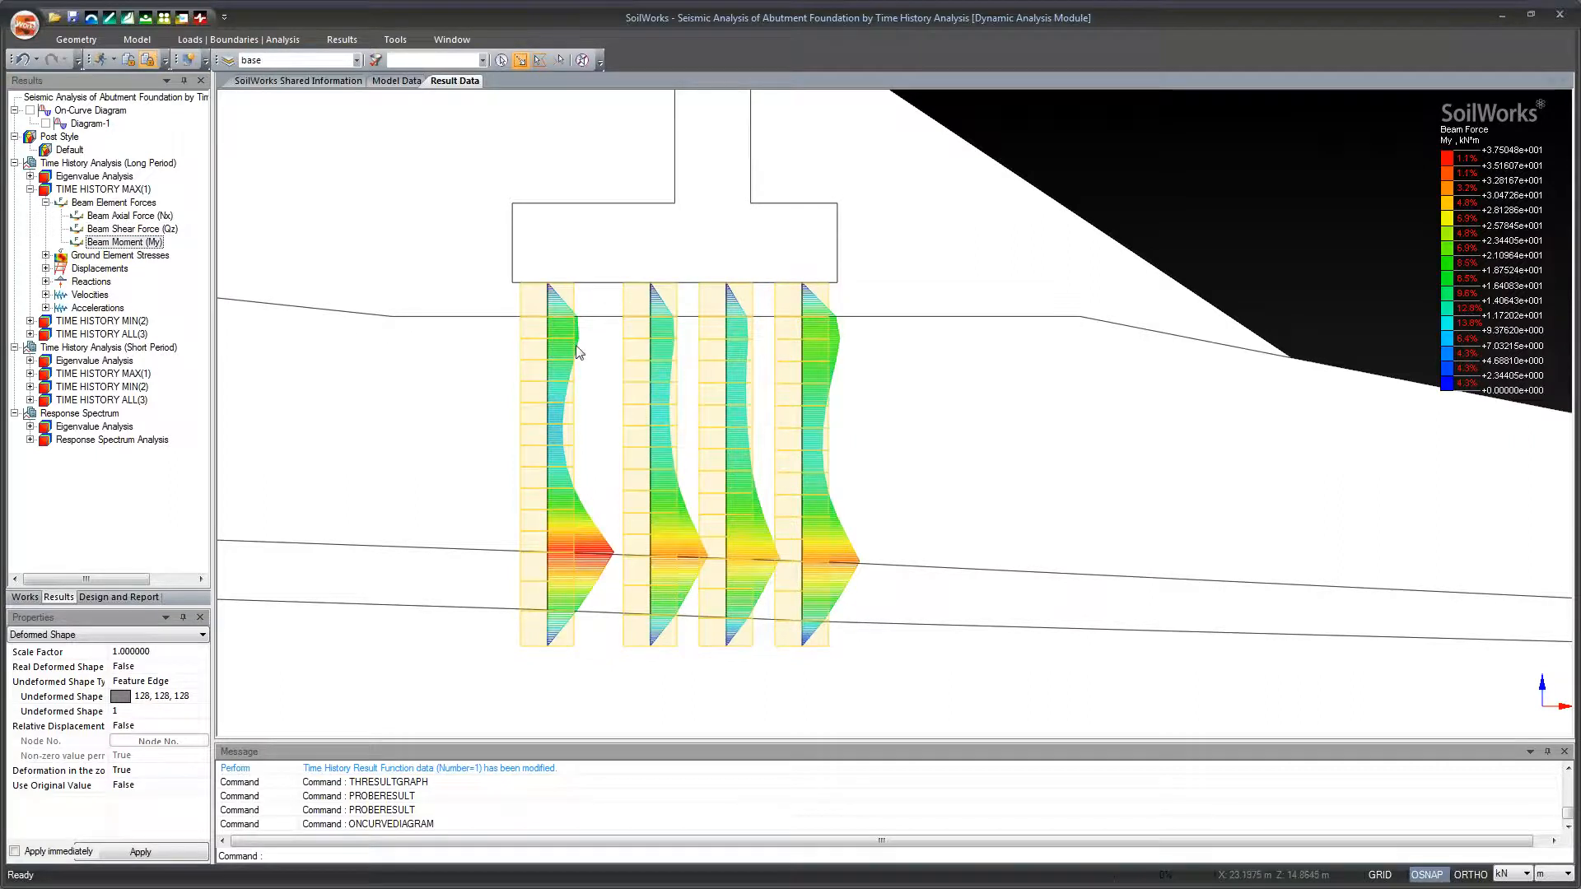
pyautogui.scroll(-1, 607, 400)
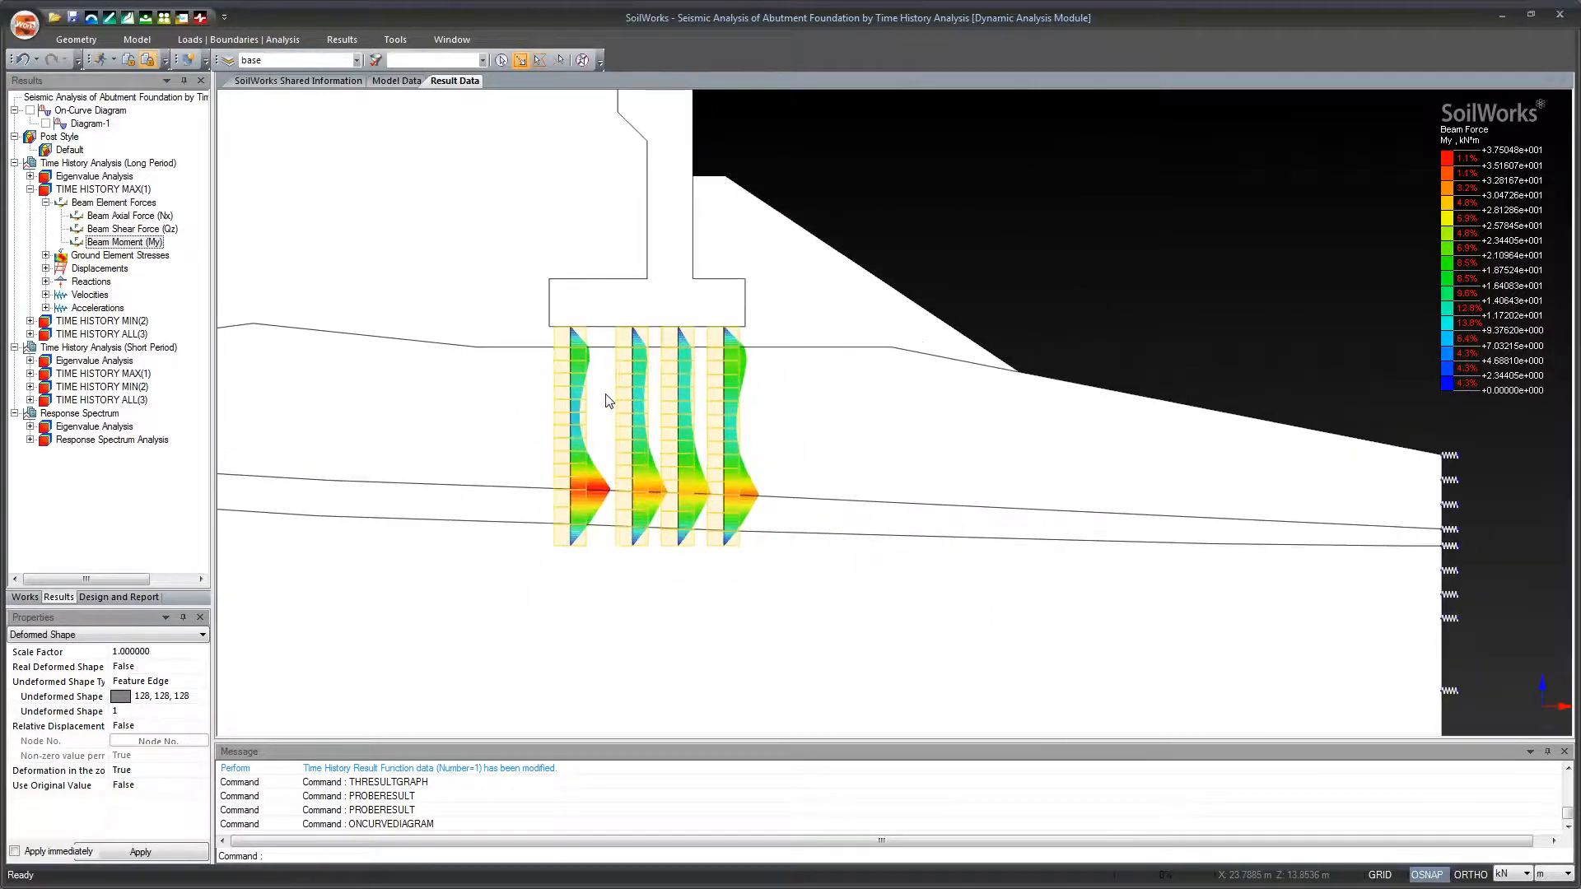
pyautogui.scroll(1, 607, 400)
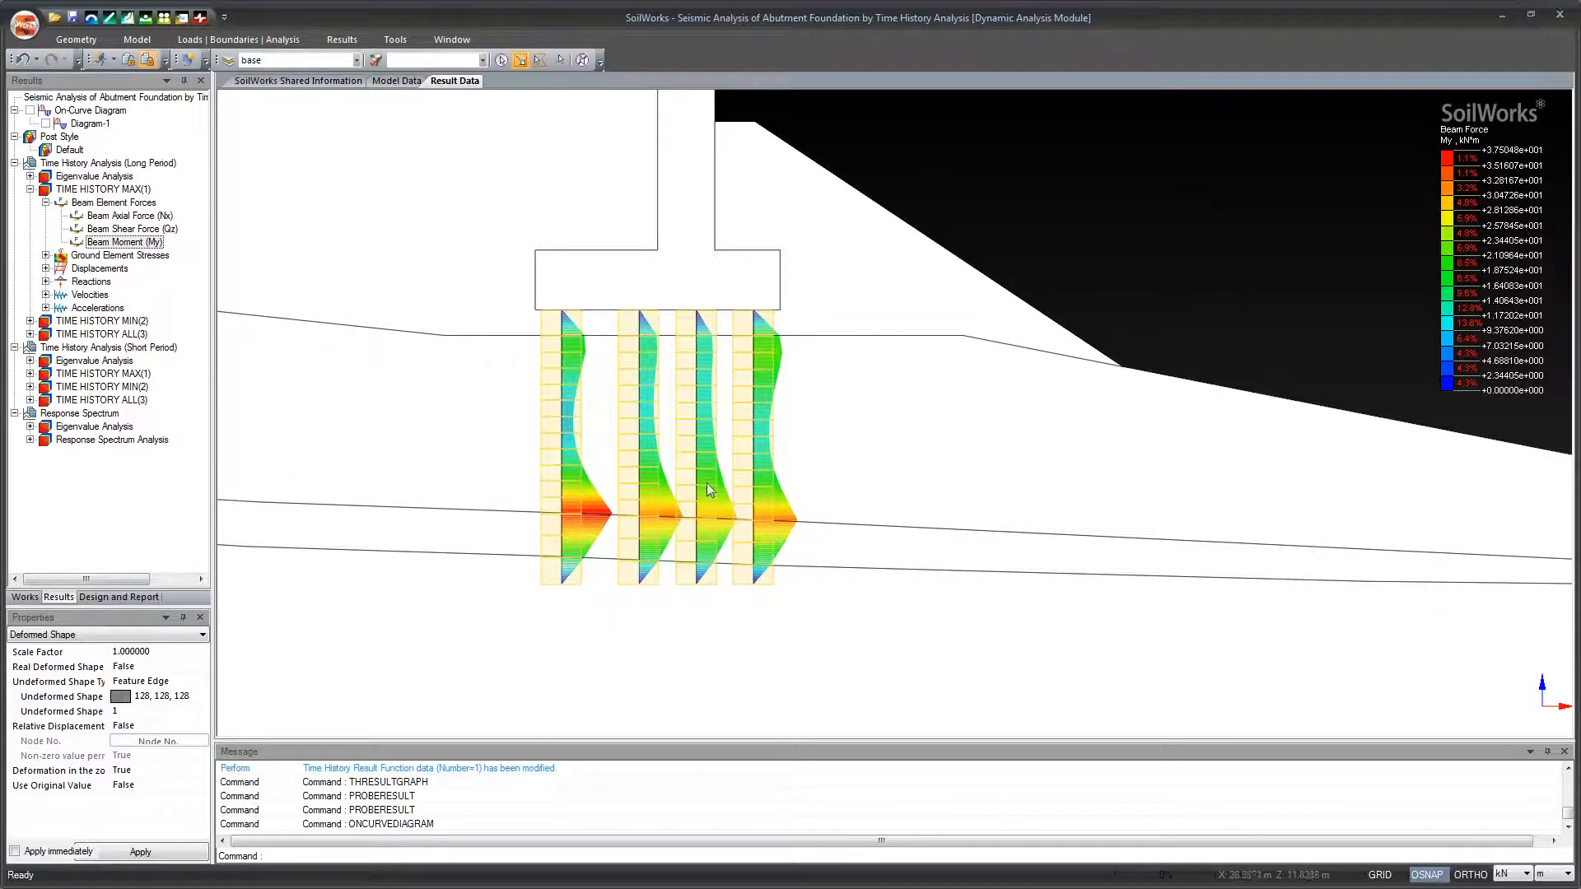
pyautogui.scroll(-3, 763, 463)
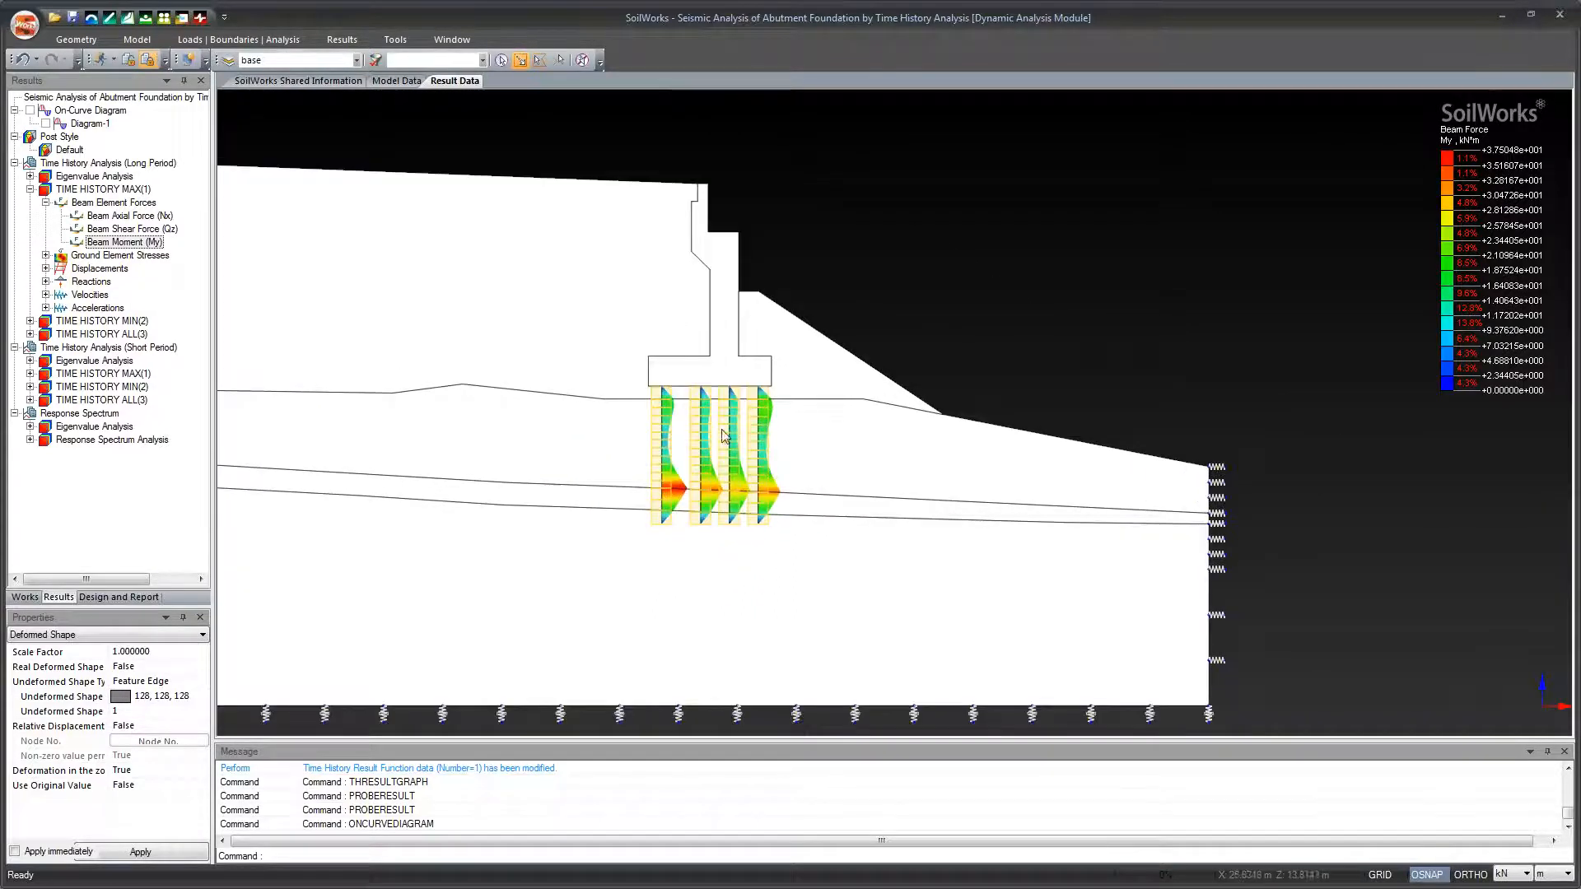
# Collapse the beam force results and list the result categories under TIME HISTORY MAX(1) of the long-period case.
pyautogui.click(47, 202)
pyautogui.click(29, 191)
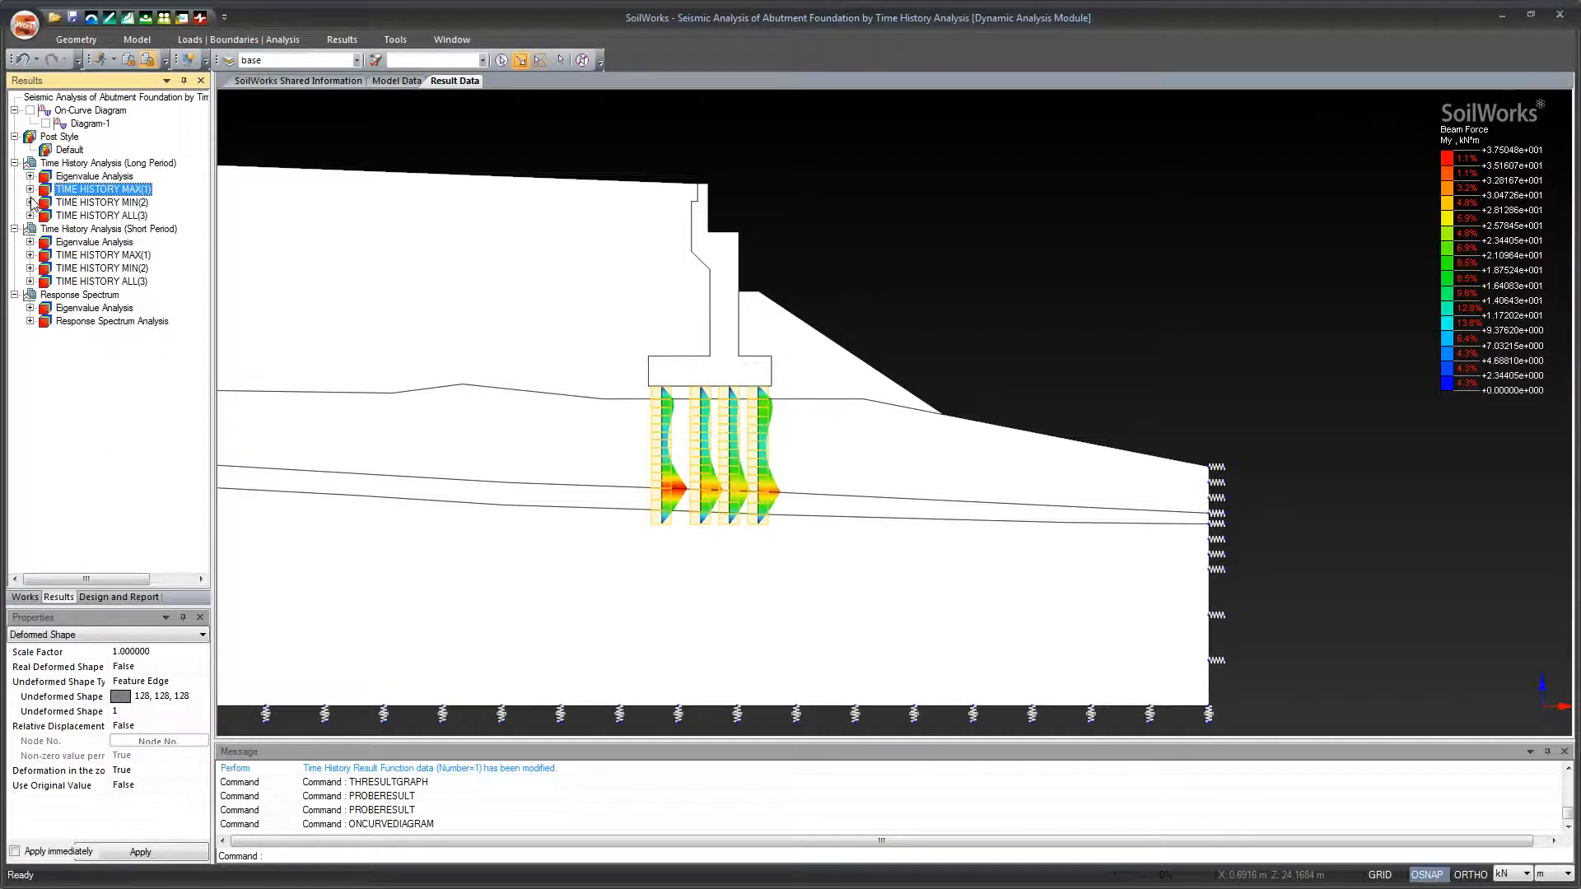
pyautogui.click(33, 266)
pyautogui.click(33, 266)
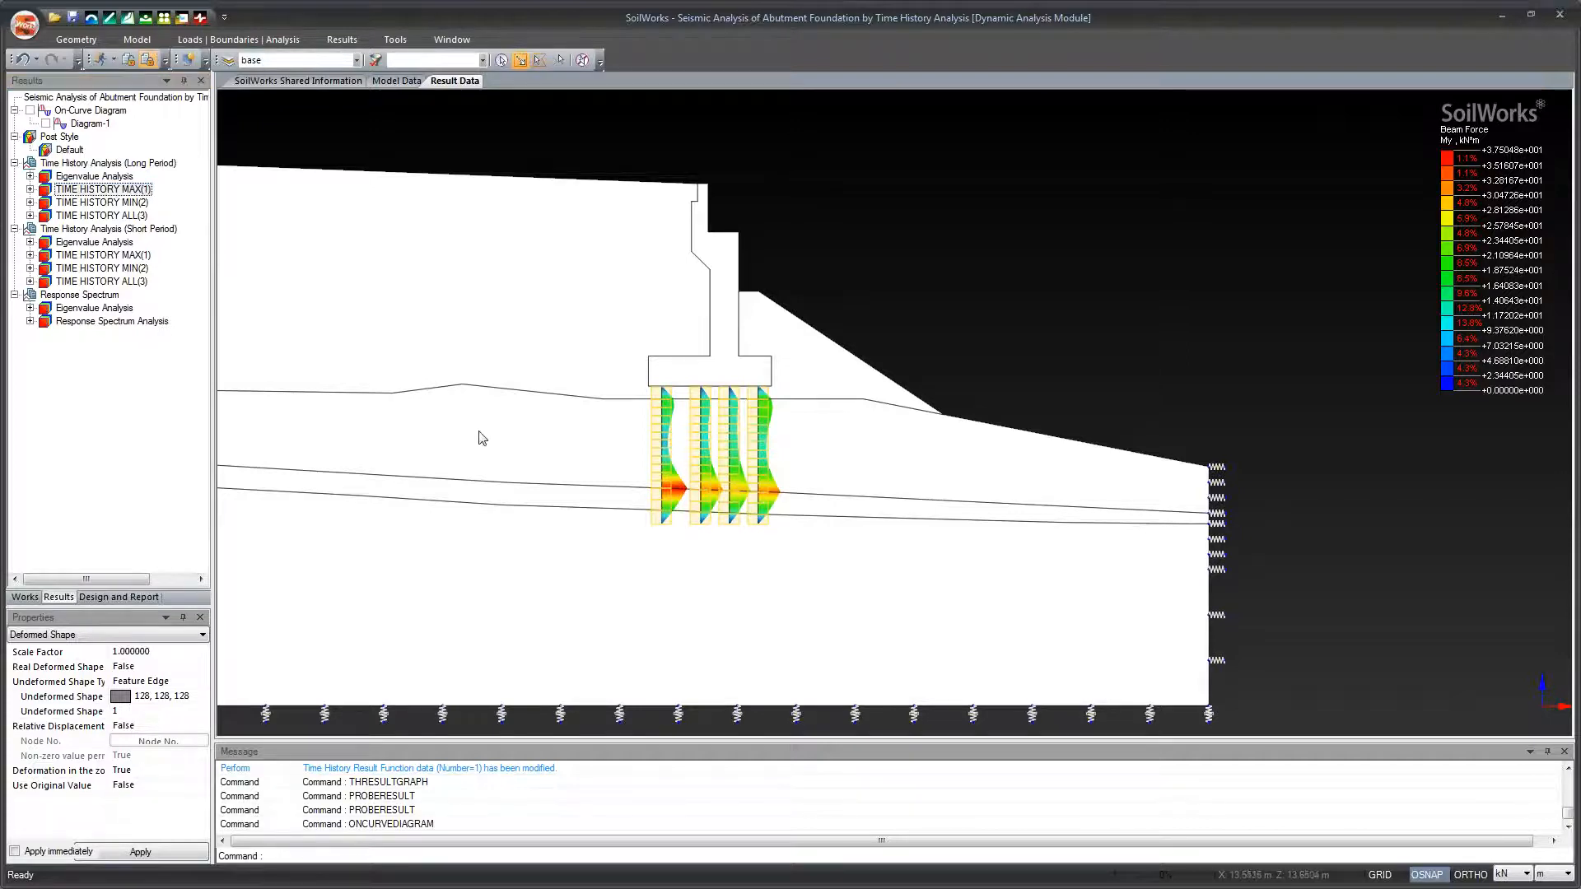
pyautogui.scroll(-2, 504, 434)
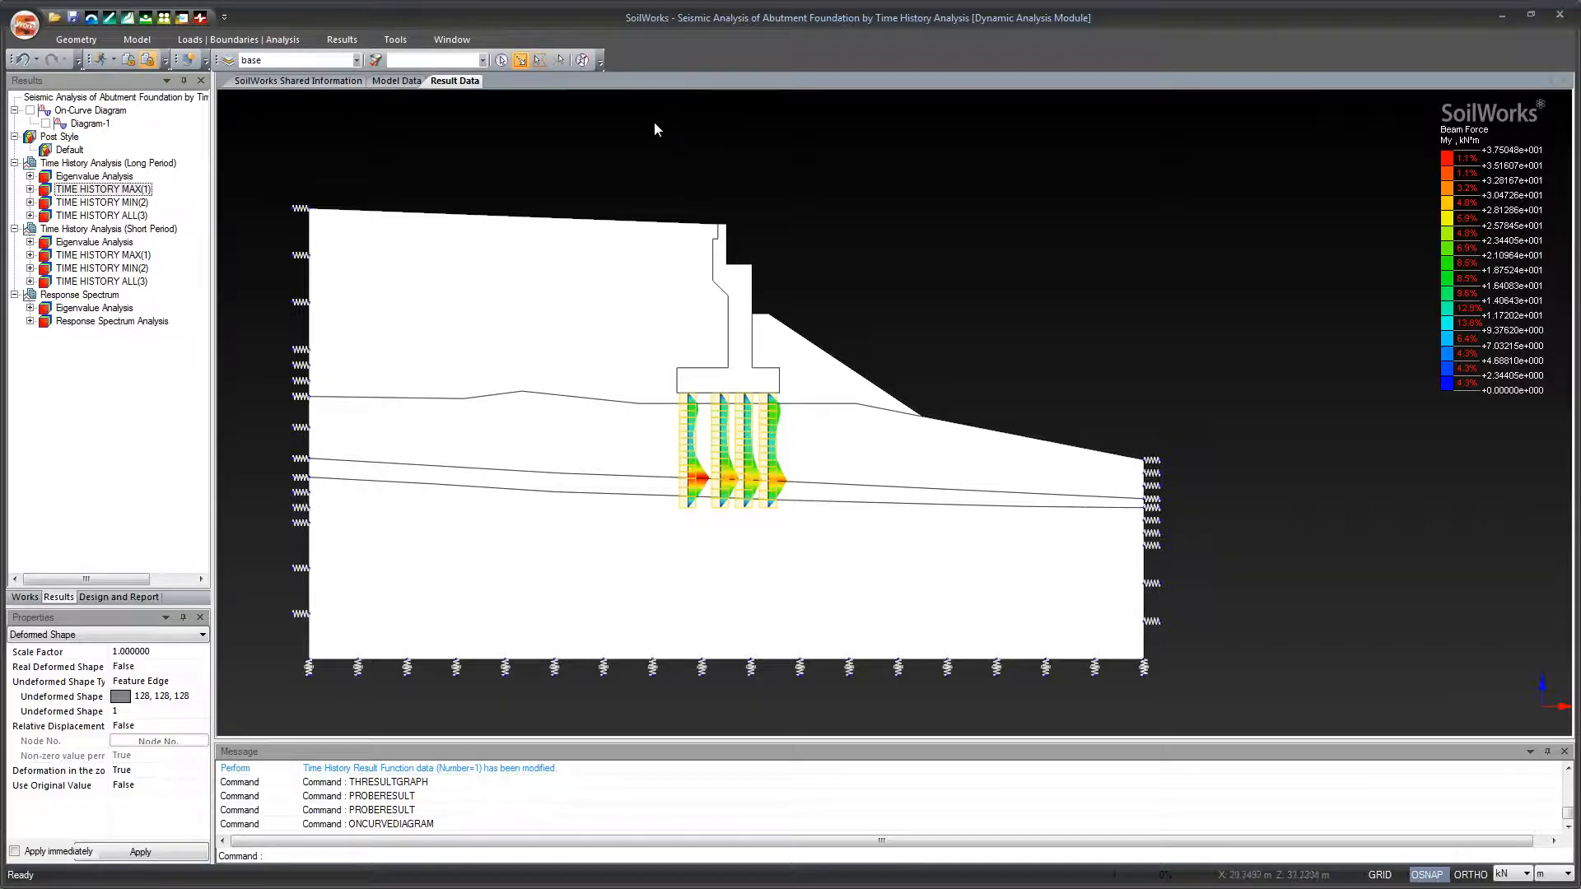
pyautogui.doubleClick(74, 190)
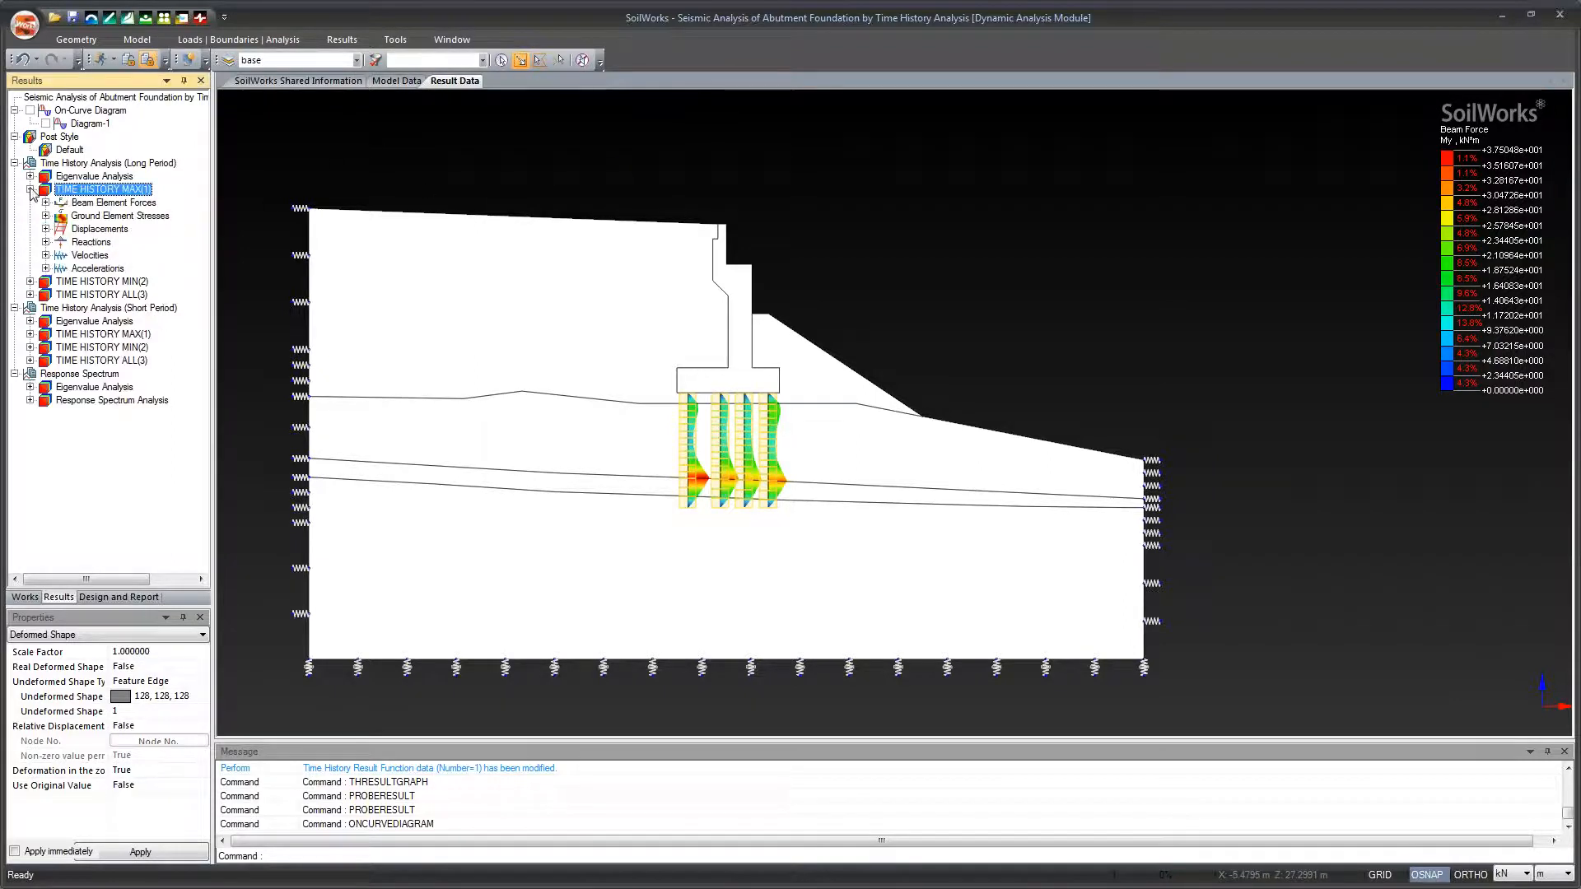
# Display the Vertical Displacement (DZ(V)) contour of the long-period TIME HISTORY MAX(1) results.
pyautogui.click(77, 231)
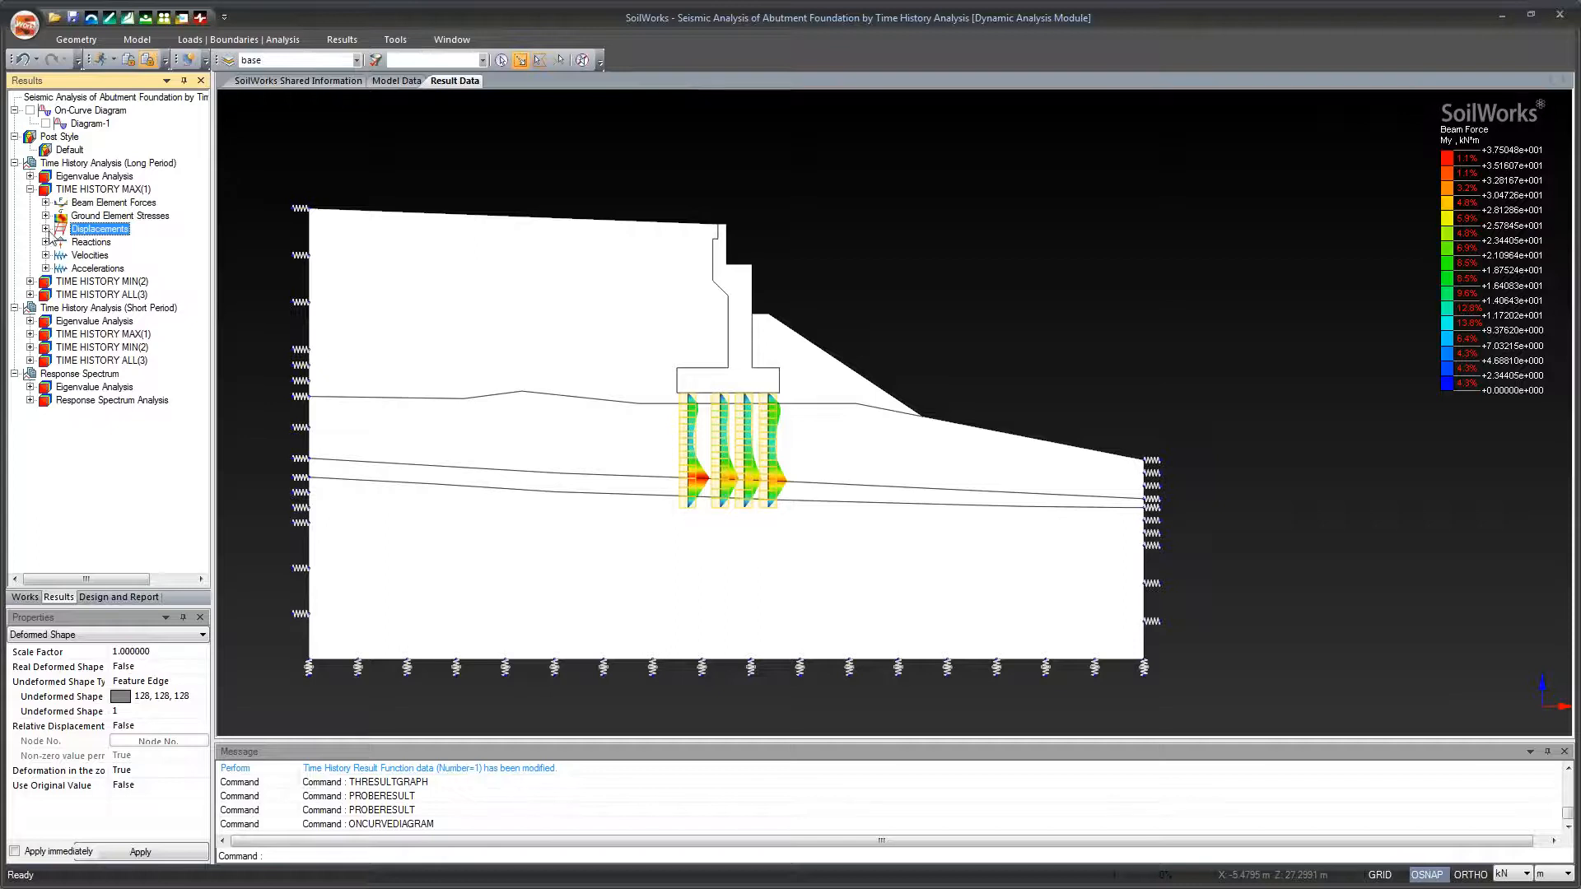
pyautogui.click(45, 229)
pyautogui.click(128, 261)
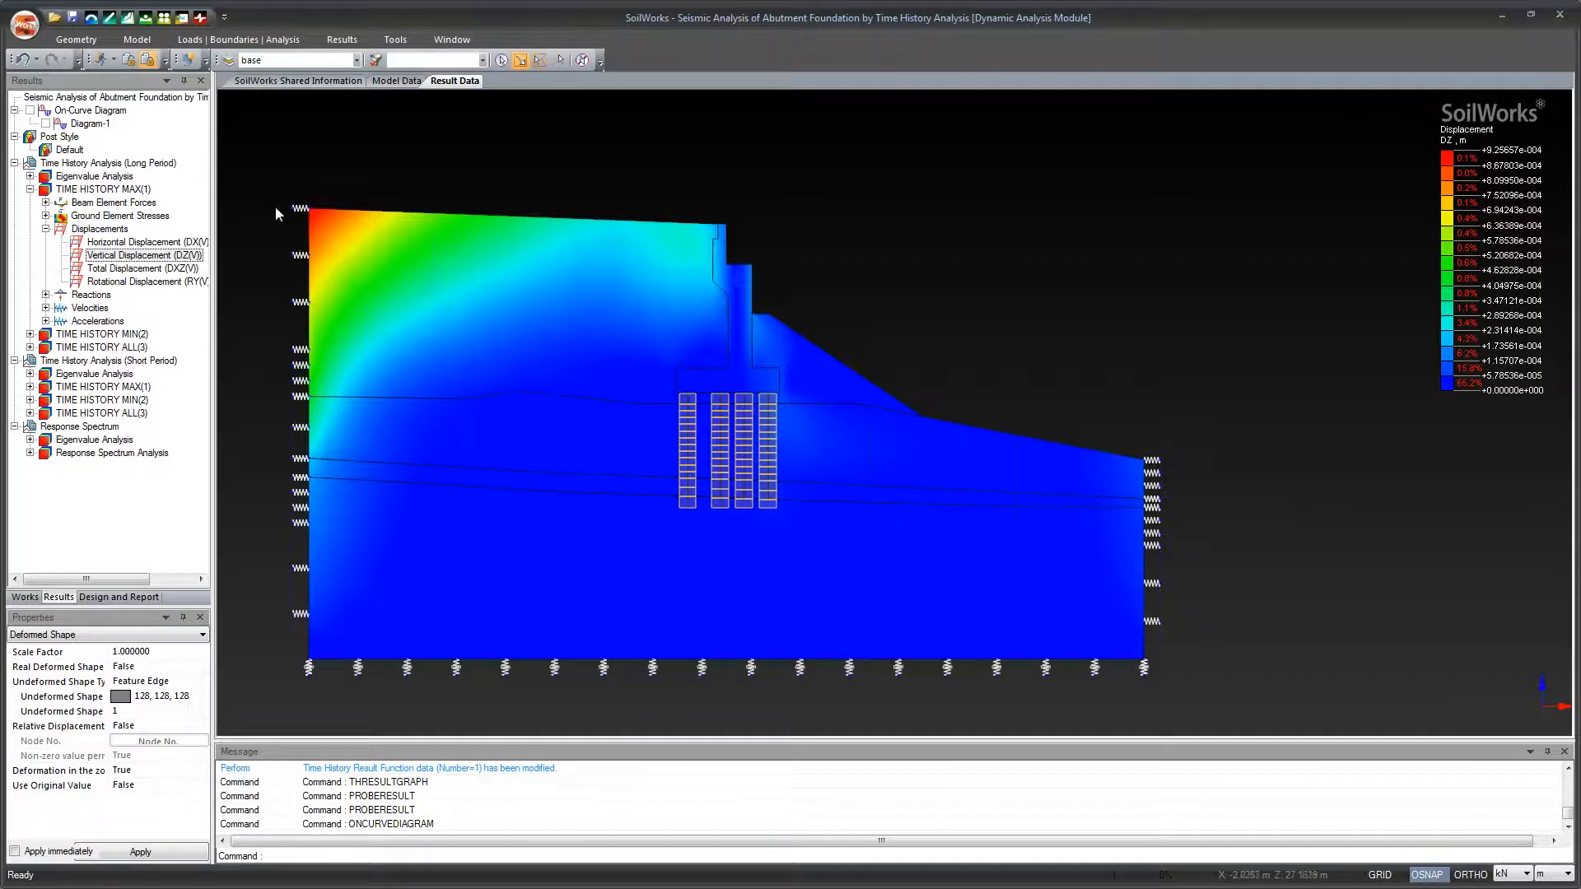
# Generate and play an animation of the vertical displacement contour, pause it, and scrub back to an earlier frame.
pyautogui.click(342, 40)
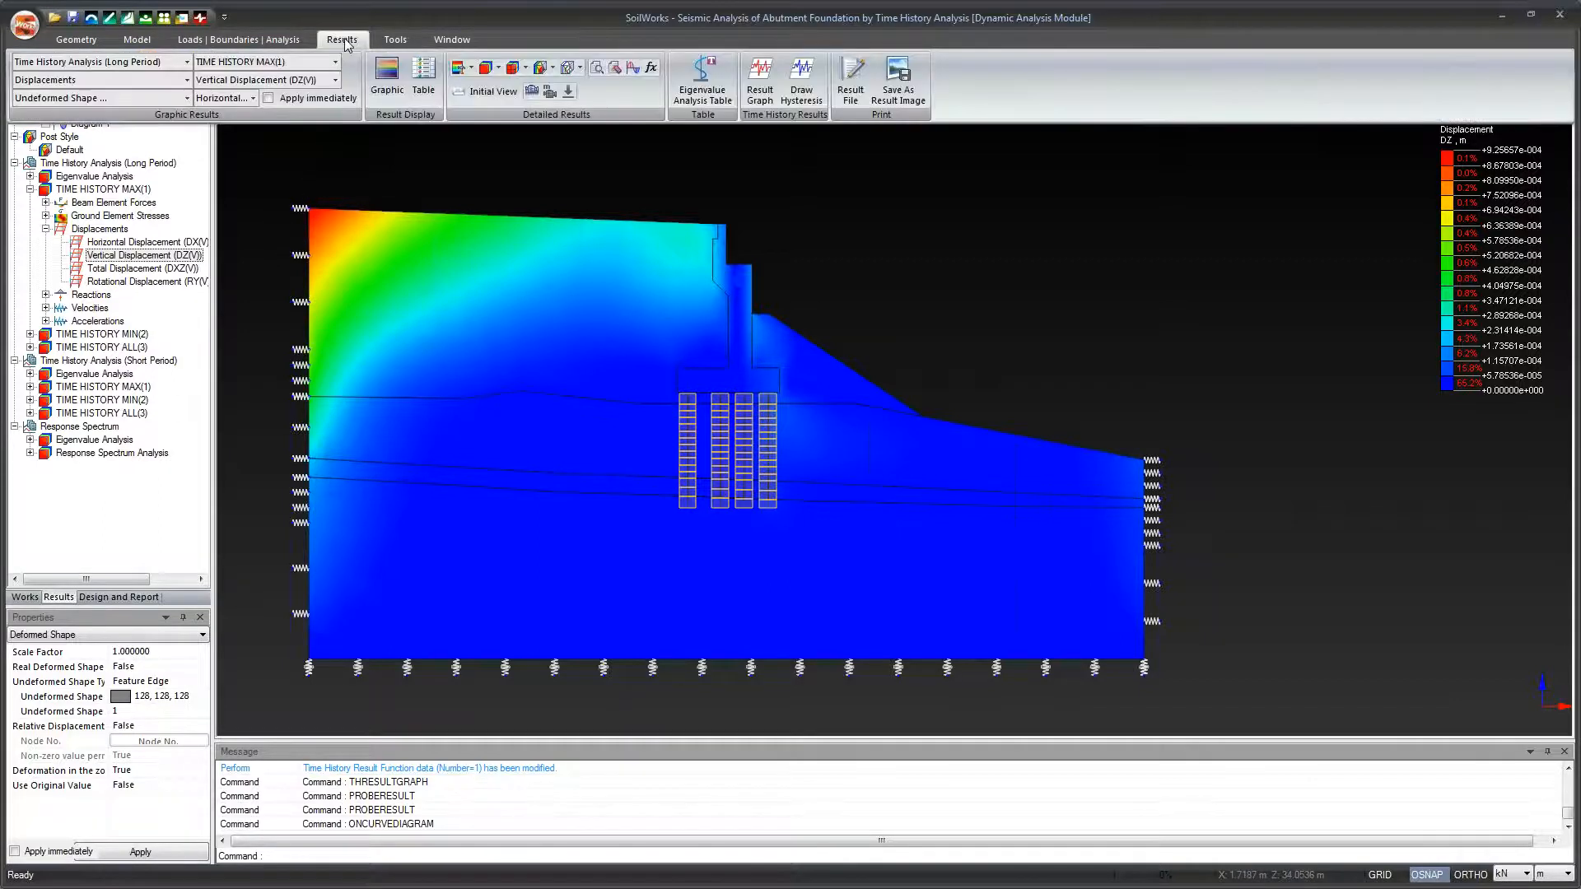
pyautogui.click(531, 92)
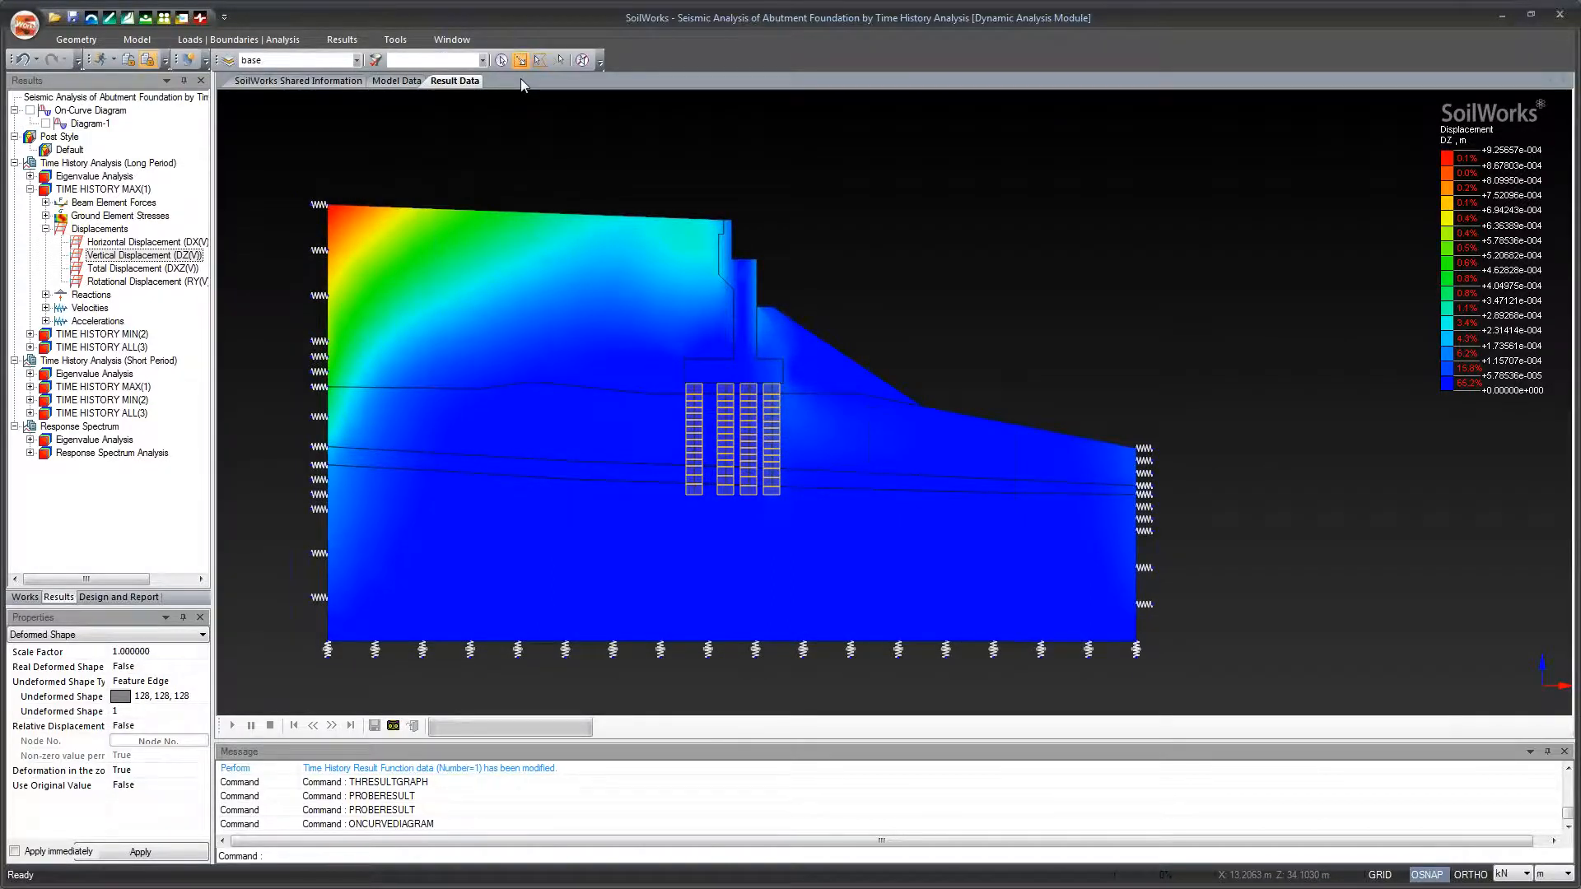
pyautogui.click(394, 727)
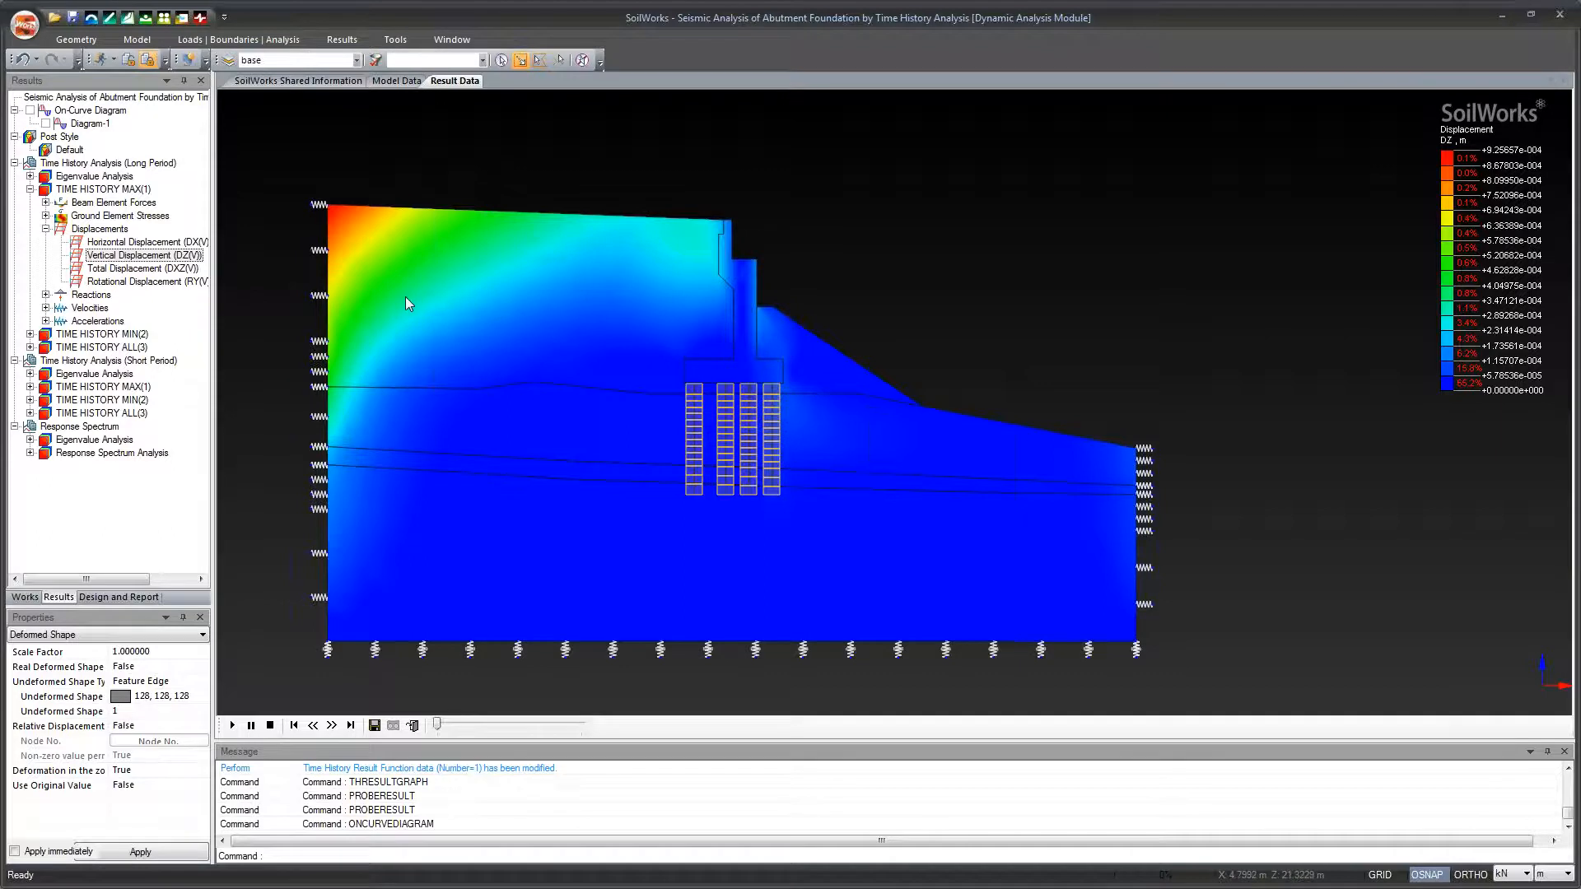
pyautogui.click(232, 726)
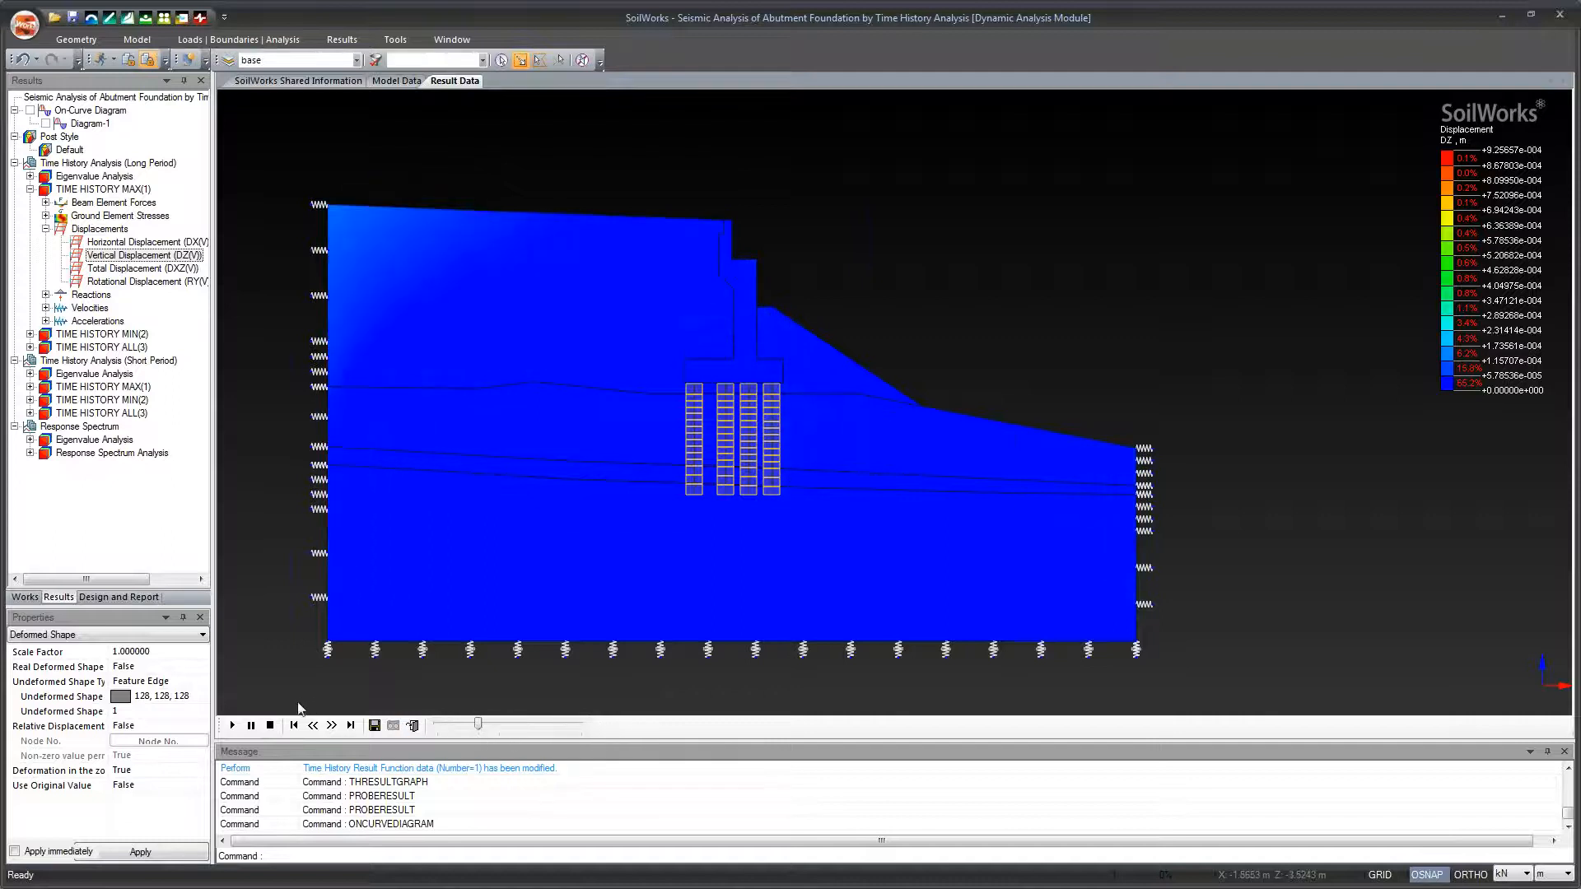
pyautogui.click(251, 726)
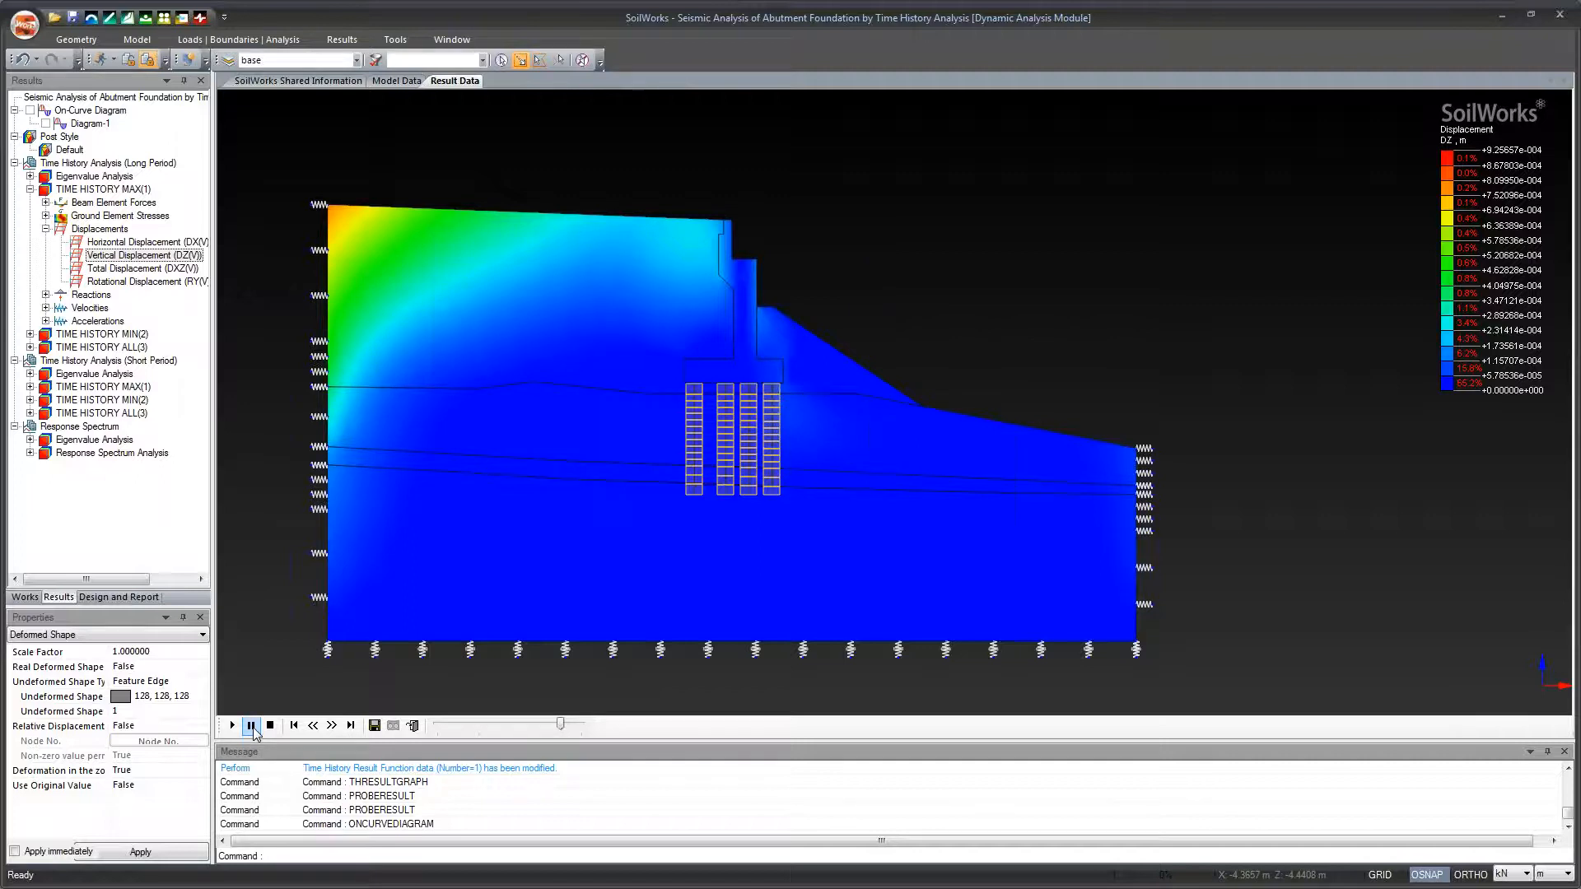
pyautogui.click(251, 725)
pyautogui.moveTo(561, 725); pyautogui.dragTo(499, 725)
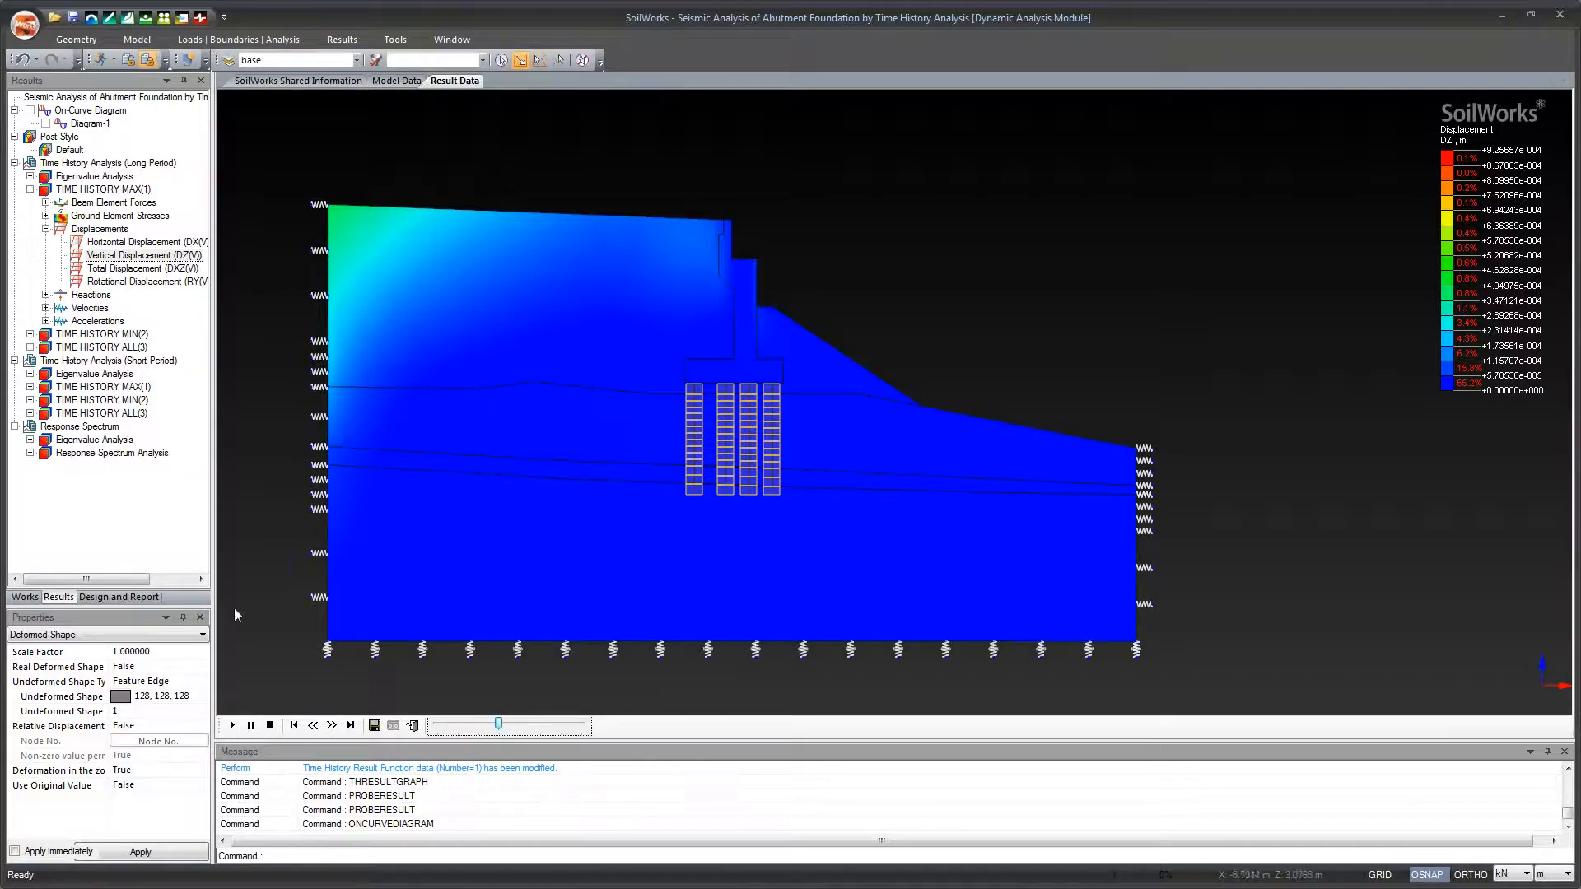
# Display the Total Displacement (DXZ(V)) contour, generate and play its animation, and pause it at an intermediate frame.
pyautogui.click(138, 270)
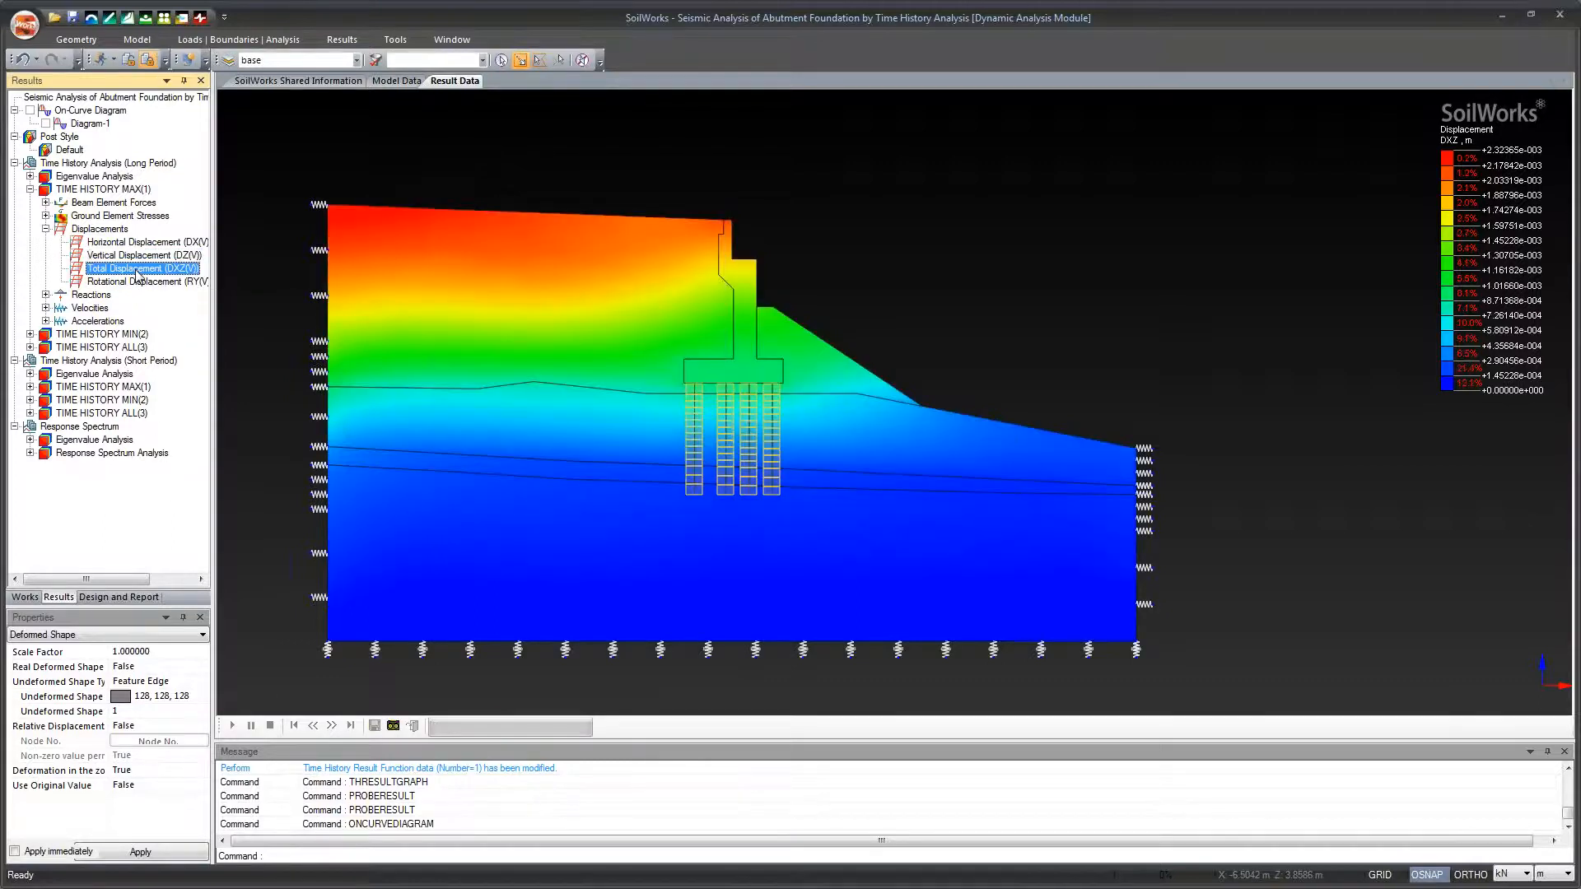
pyautogui.click(393, 725)
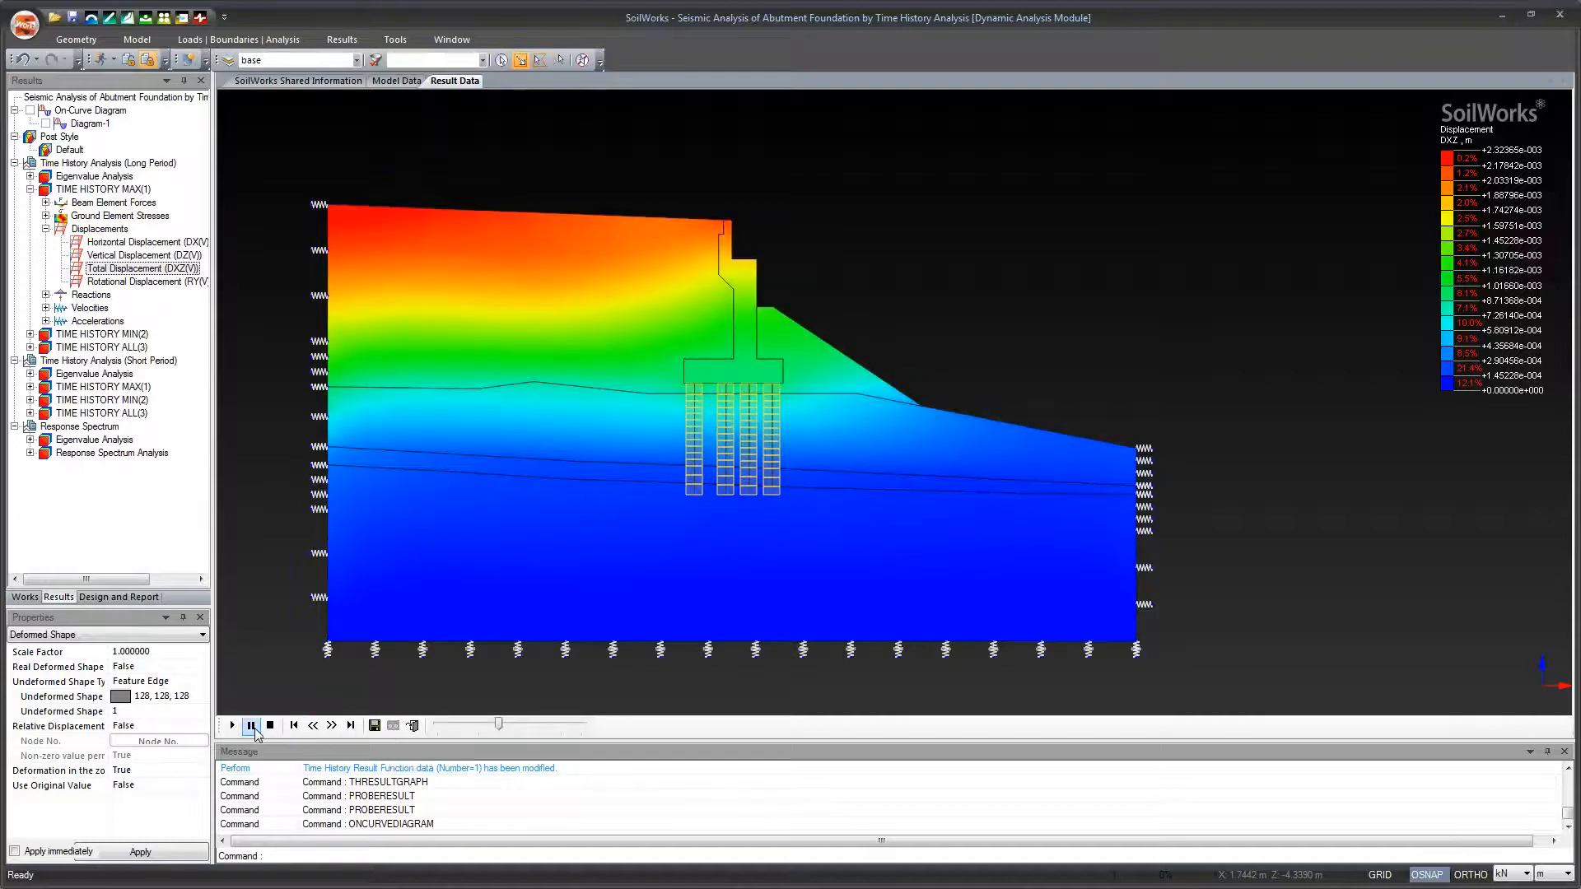
pyautogui.click(233, 725)
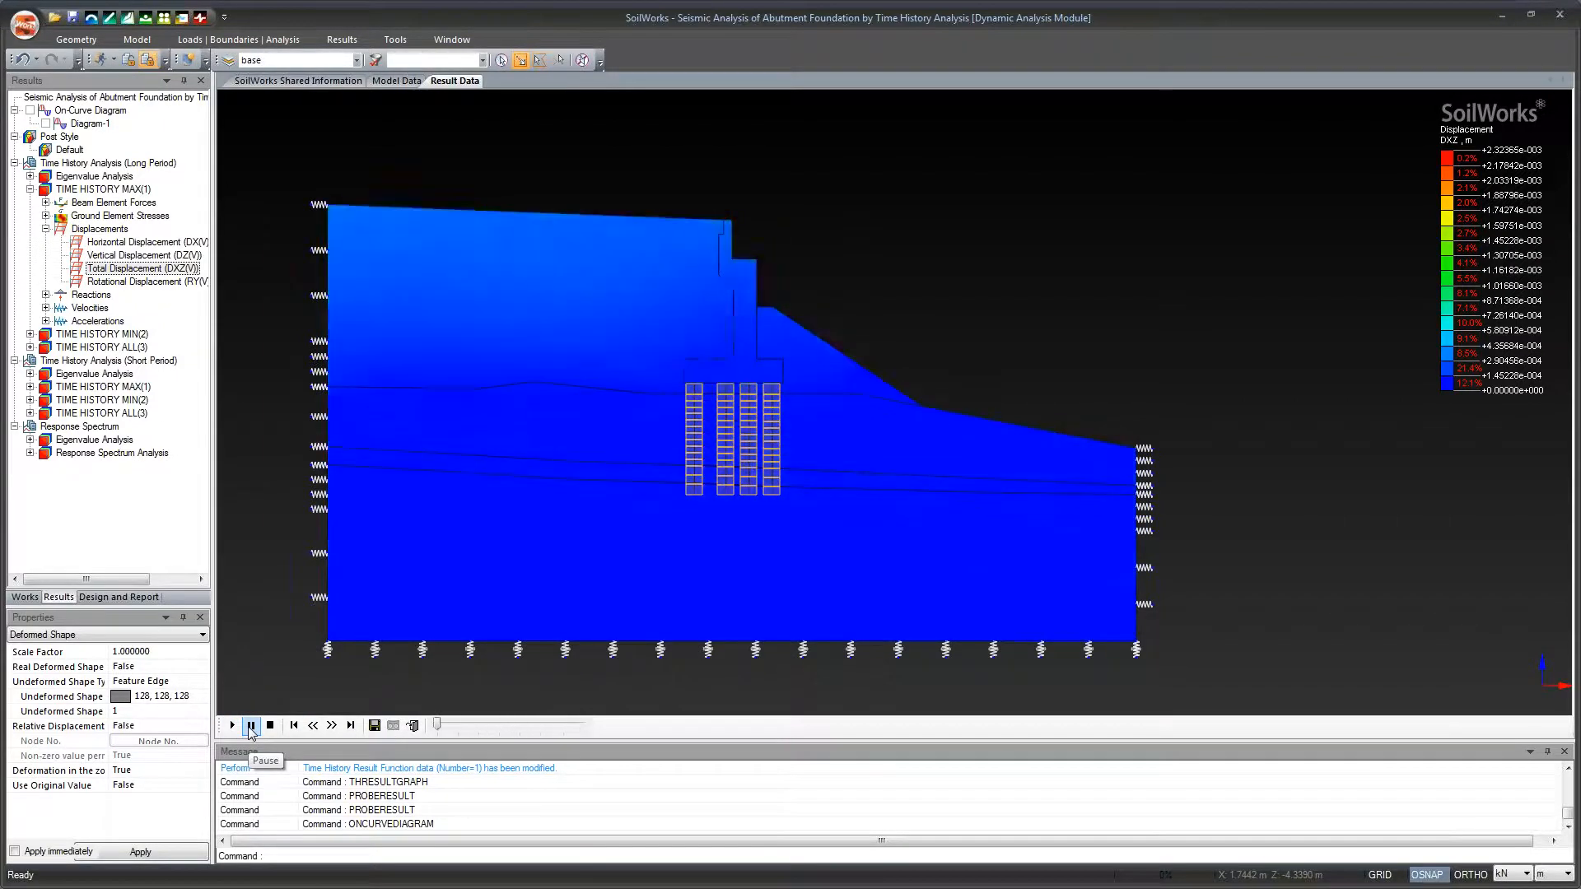
pyautogui.click(251, 725)
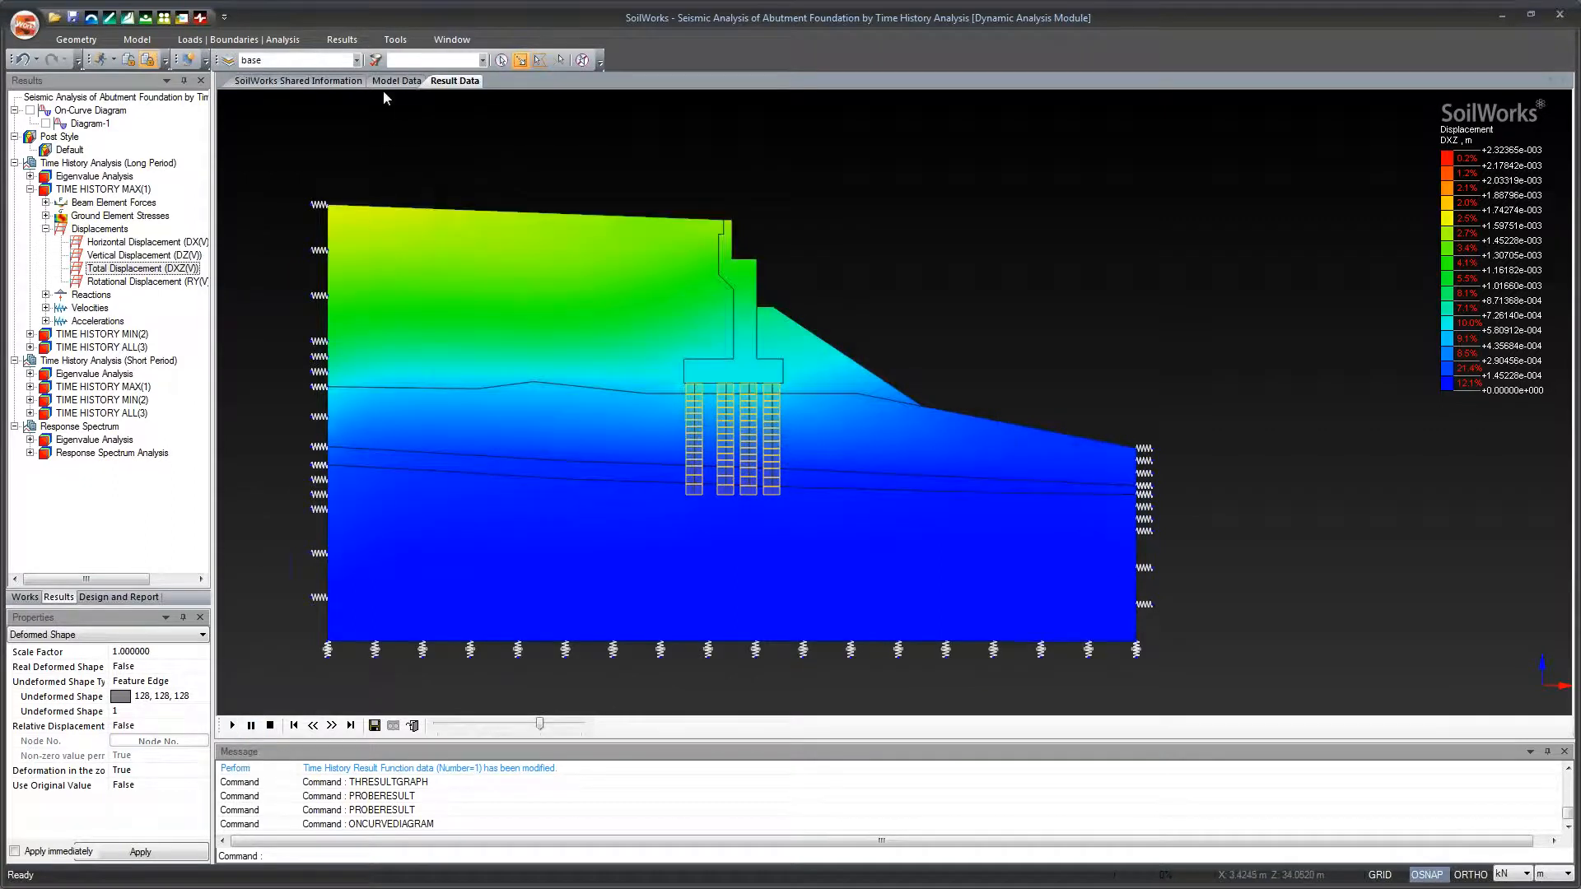
# Open the Probe Result tool for the total displacement contour and close it.
pyautogui.click(342, 43)
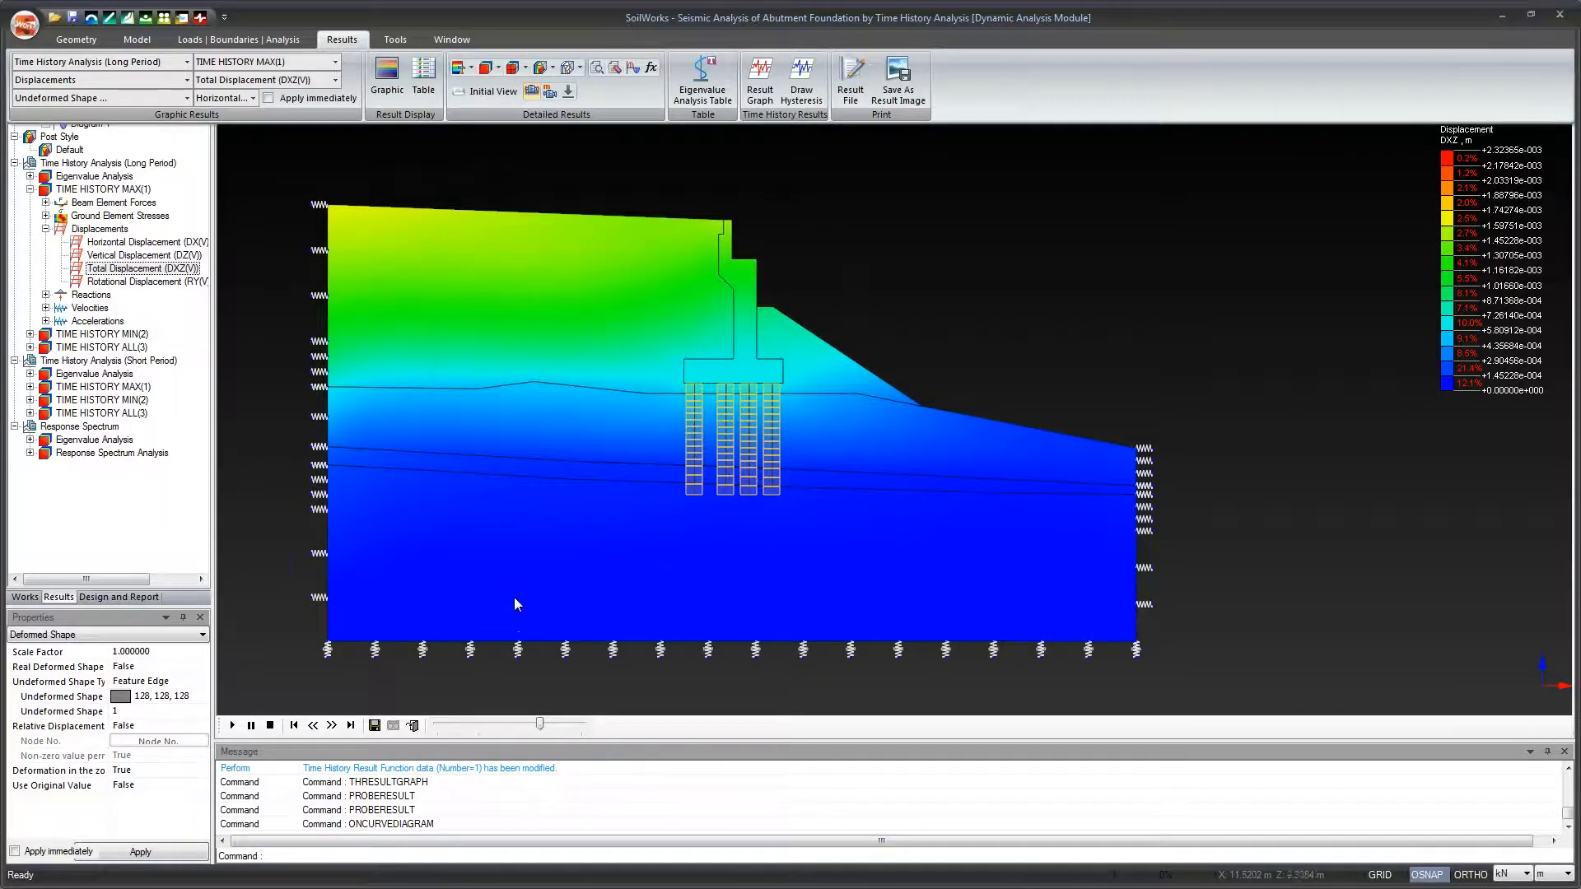
pyautogui.click(614, 67)
pyautogui.click(551, 59)
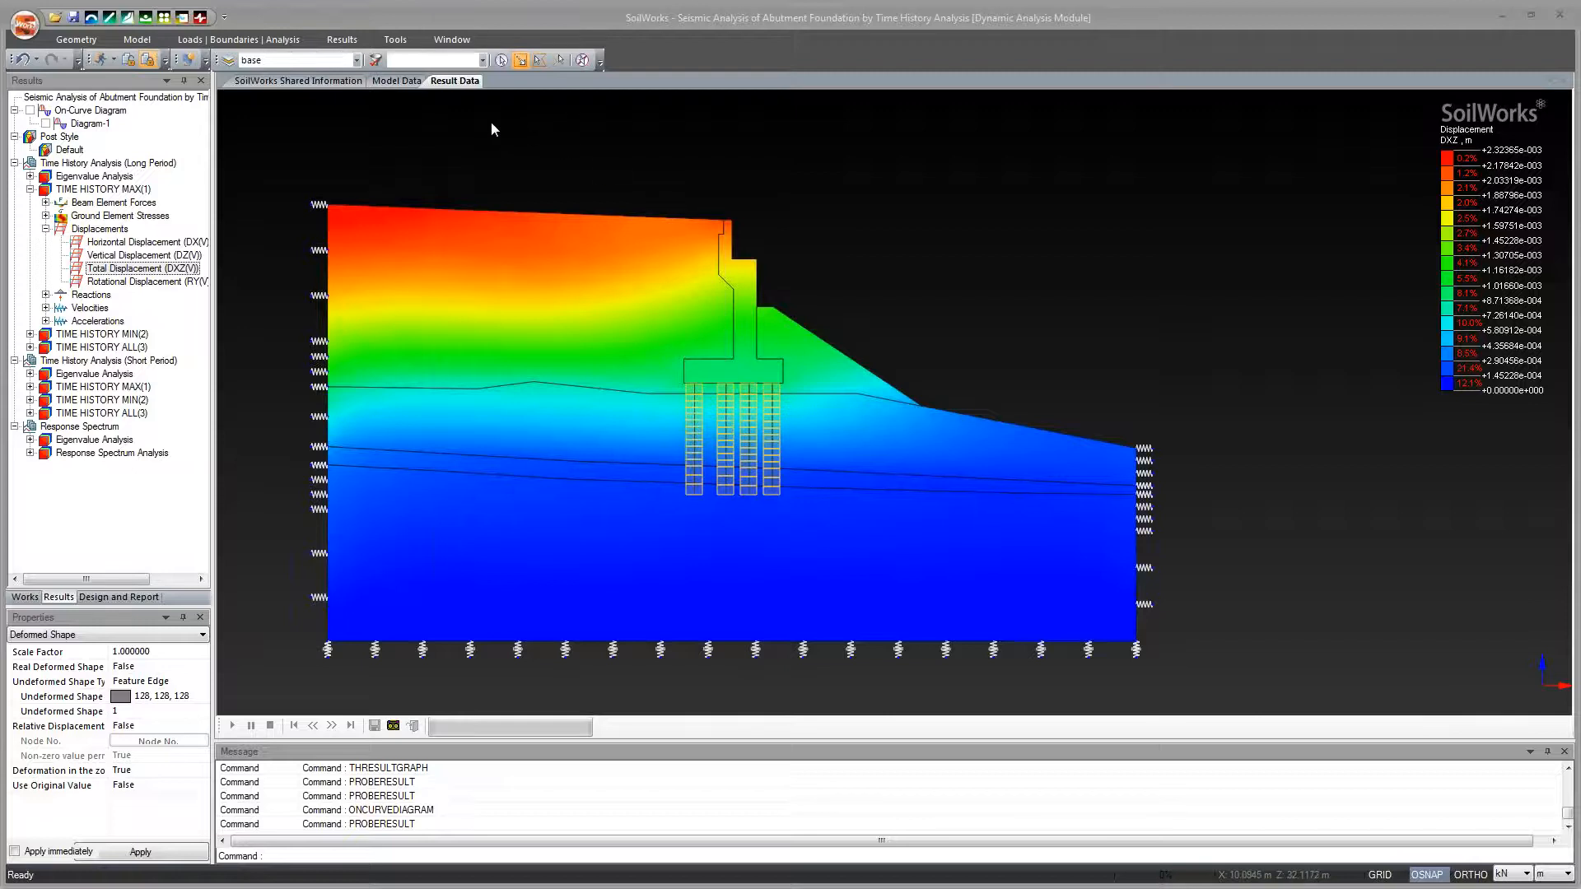
# Open Plot Time History Results with input function 1968; Tokachi: Hachinohe and output function Time History Result Function Set 974.
pyautogui.click(342, 40)
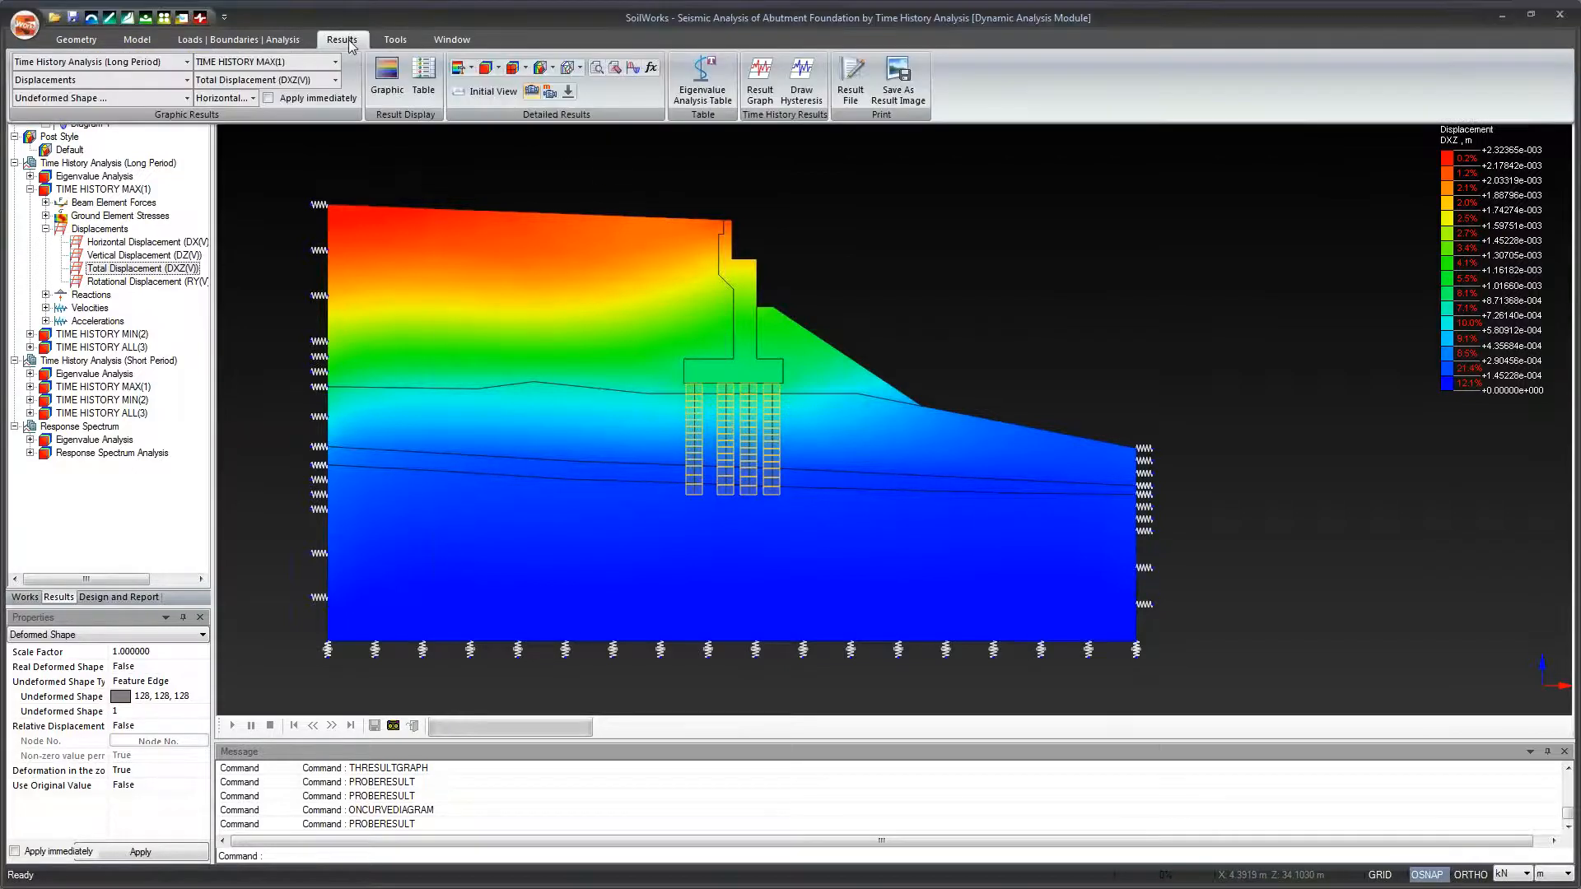
pyautogui.click(773, 101)
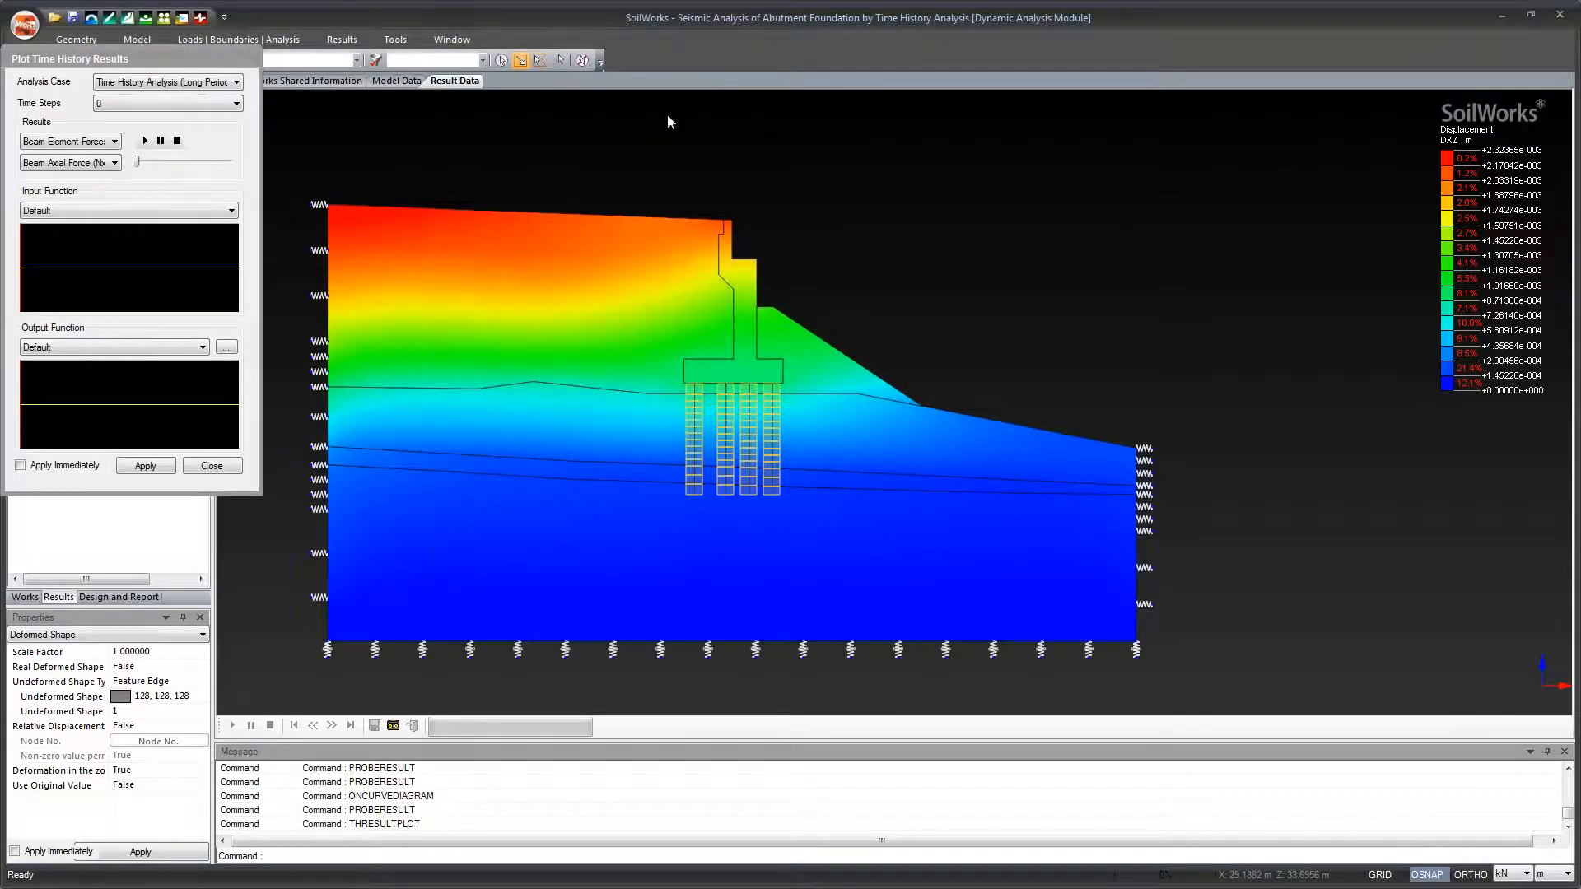
pyautogui.click(230, 211)
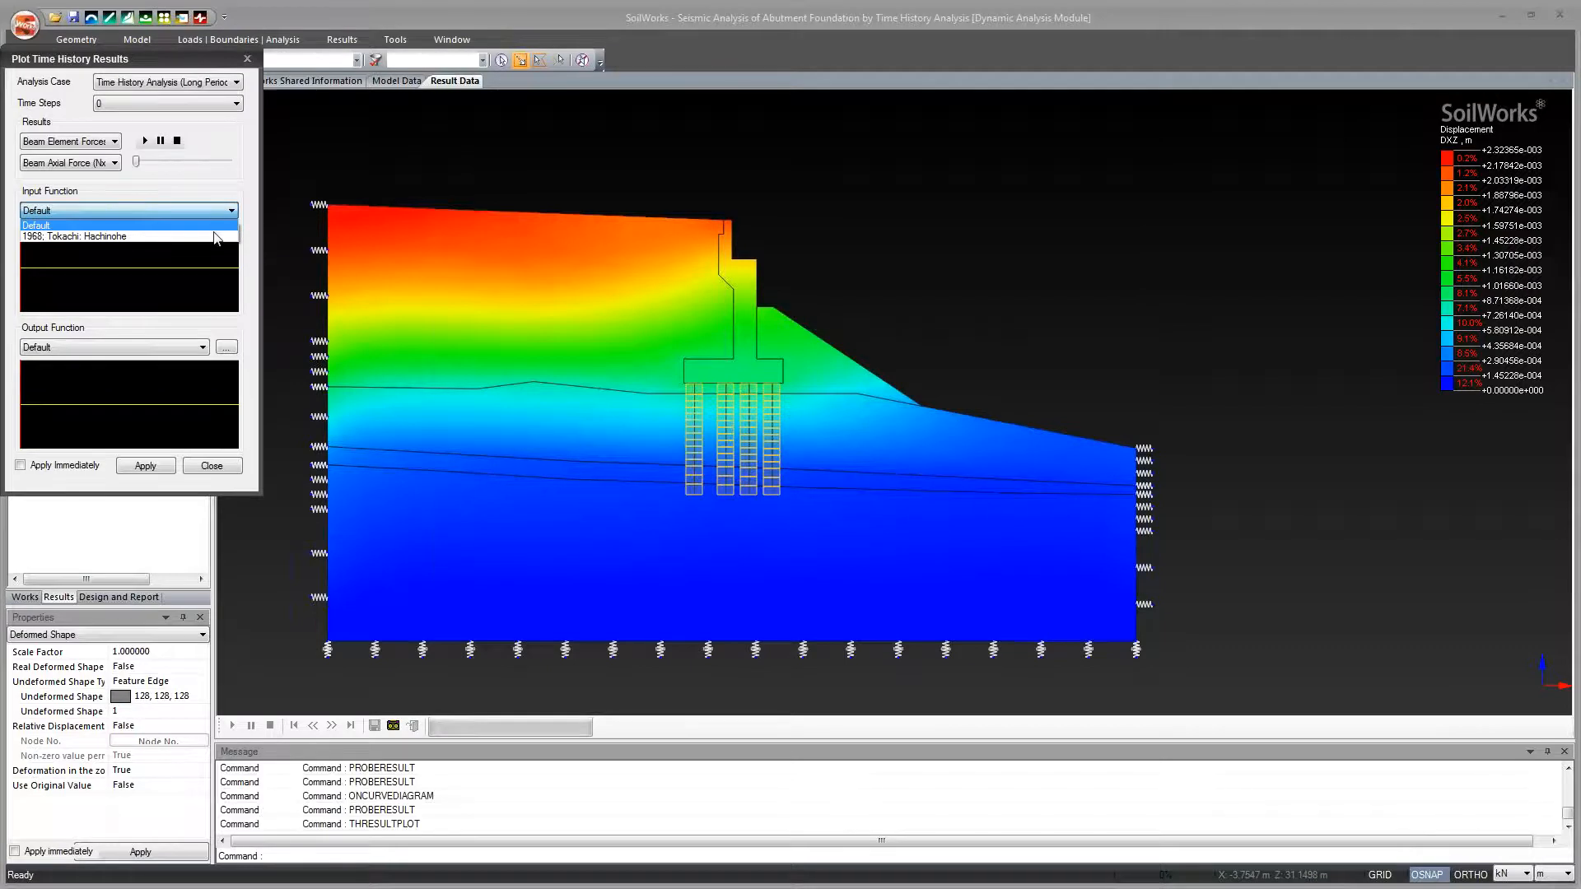
pyautogui.click(214, 237)
pyautogui.click(199, 347)
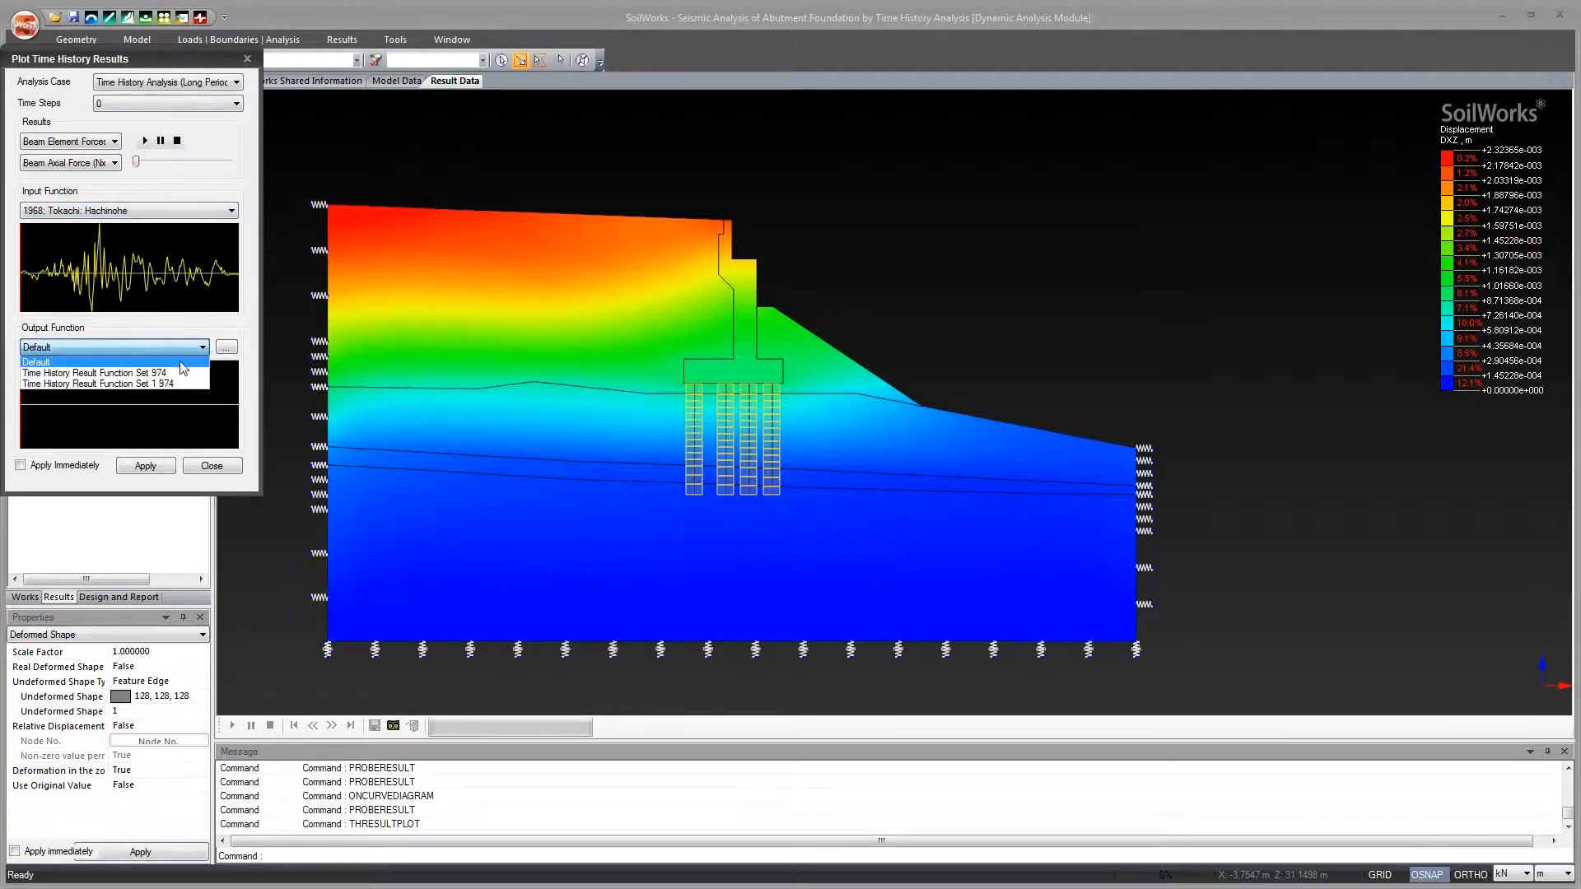
pyautogui.click(175, 373)
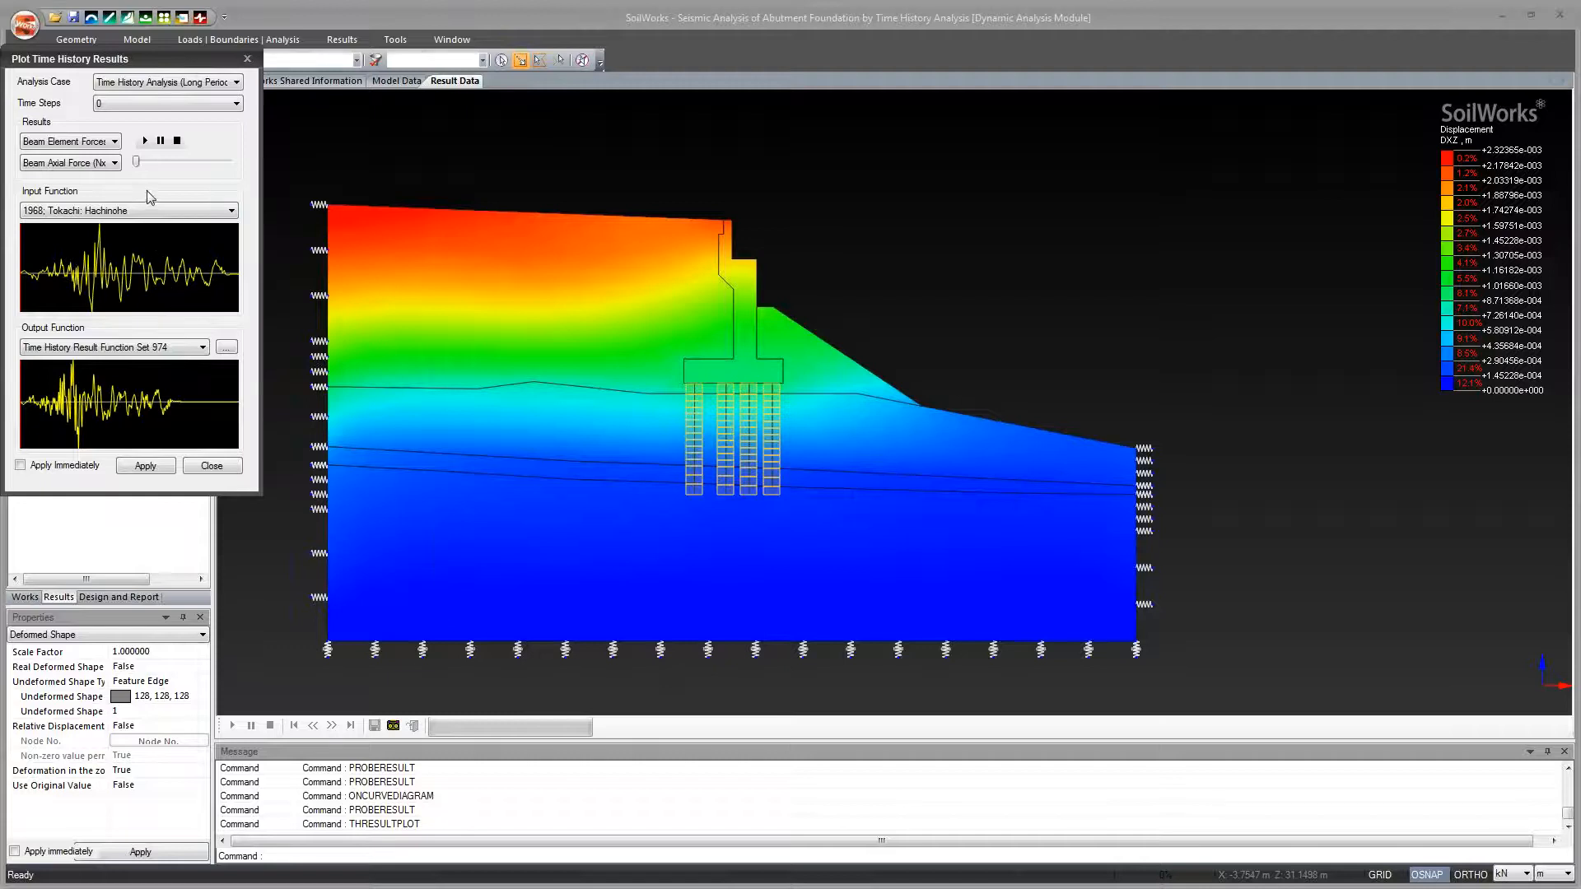
# Set the plotted time history result to Displacements with the Vertical Displacement (DZ(V)) component.
pyautogui.click(114, 140)
pyautogui.click(118, 178)
pyautogui.click(115, 162)
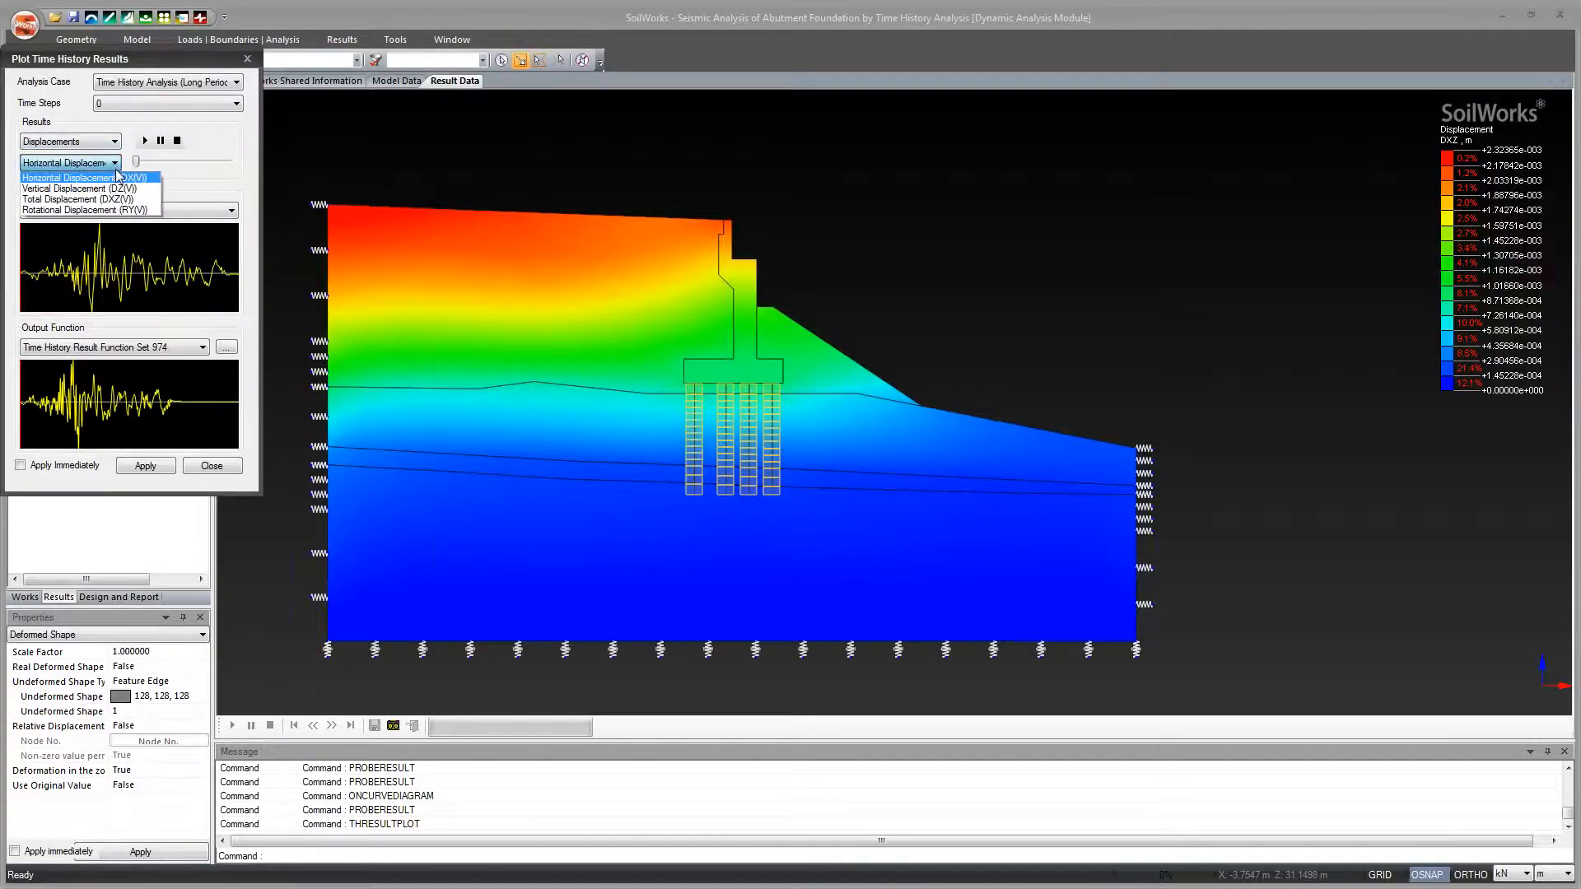
pyautogui.click(123, 195)
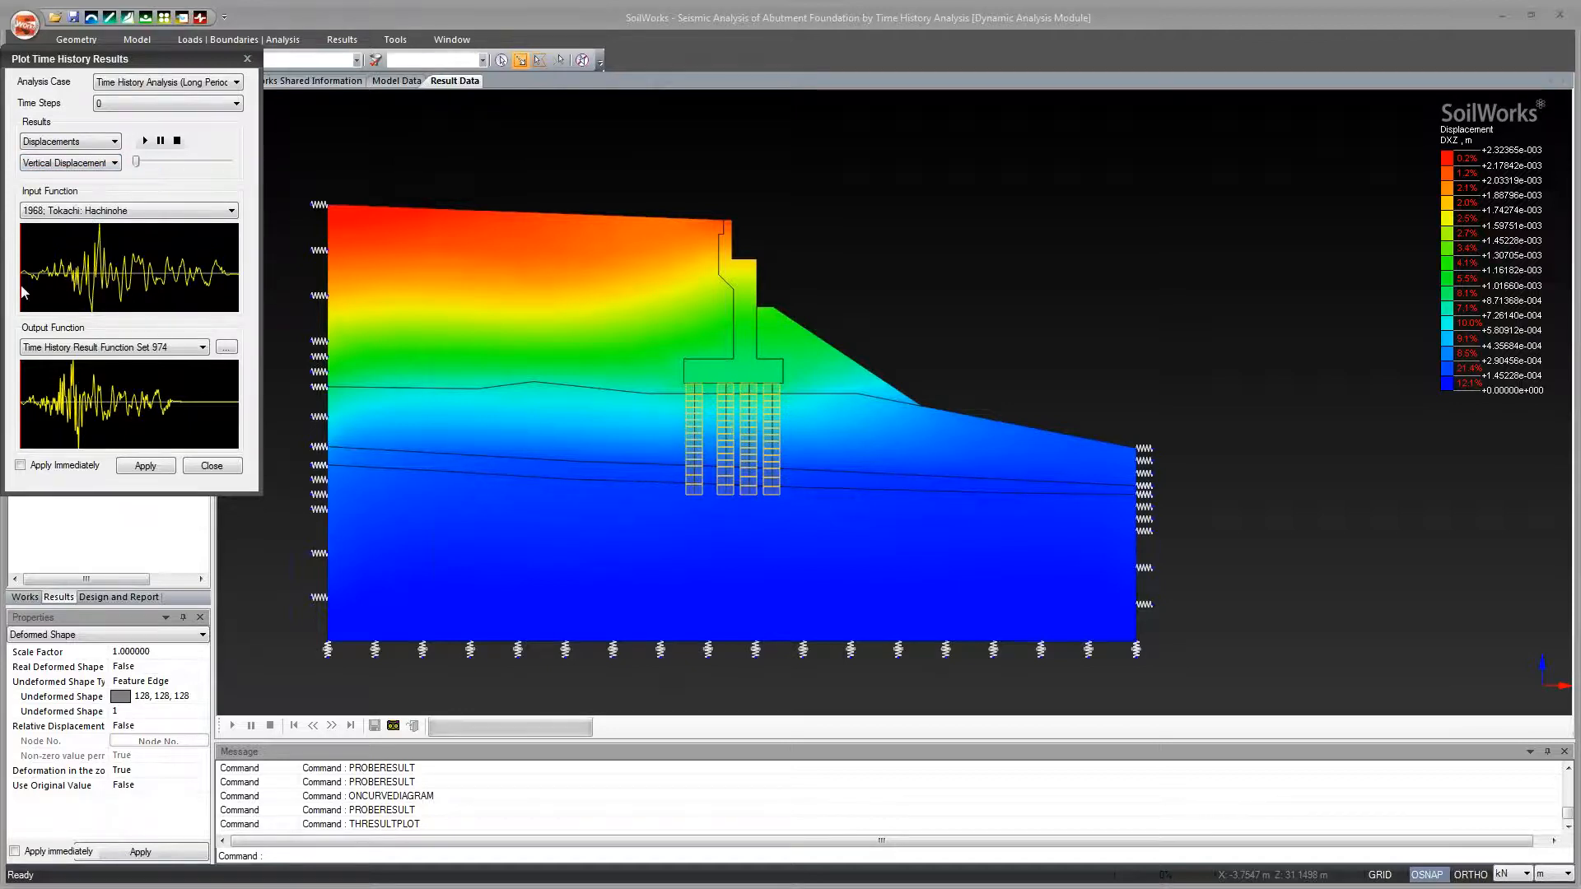
# Enable immediate application and show the vertical displacement contour at the 3.78 time step of the input wave.
pyautogui.moveTo(23, 283); pyautogui.dragTo(80, 288)
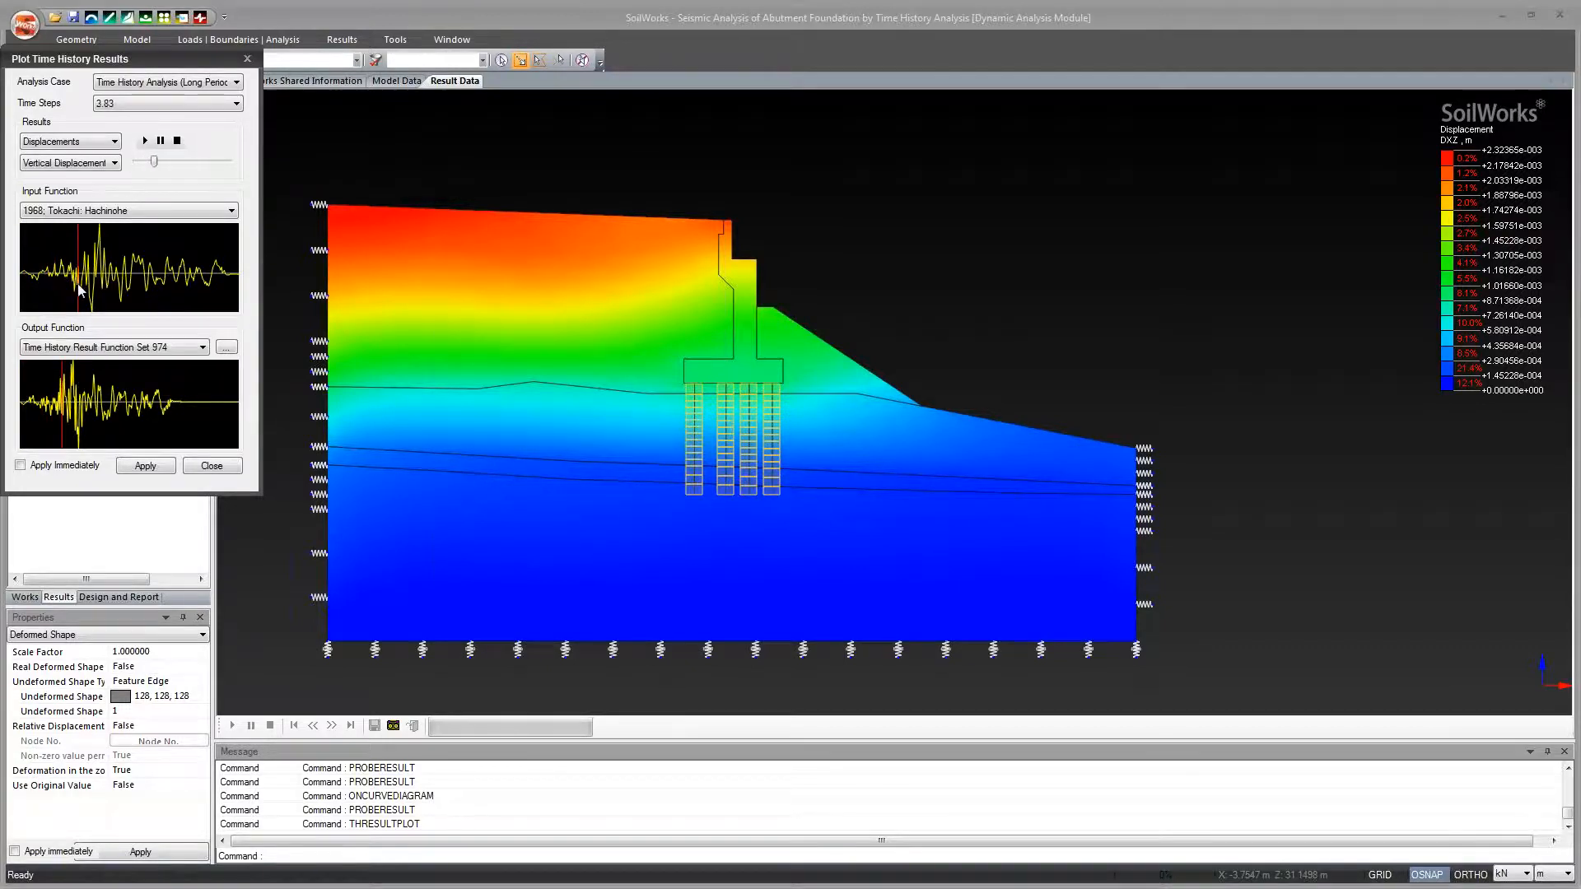
pyautogui.click(21, 467)
pyautogui.click(78, 281)
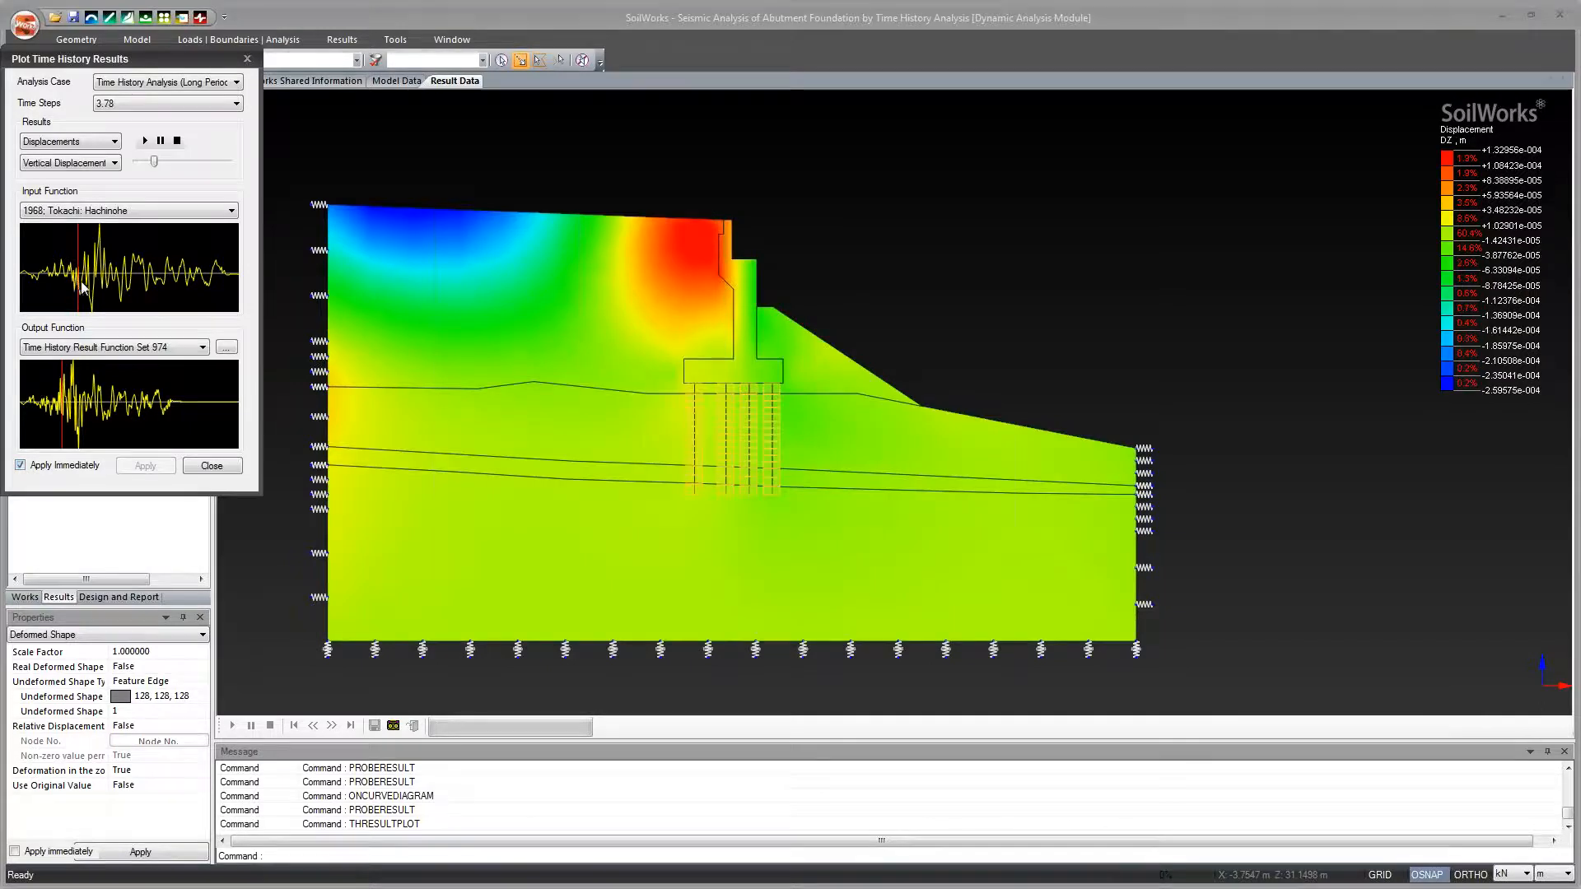
# Examine the vertical displacement contours at time steps 4.87, 5.26, 5.59, 6.41 and 7.01, and close the time history plot.
pyautogui.click(92, 280)
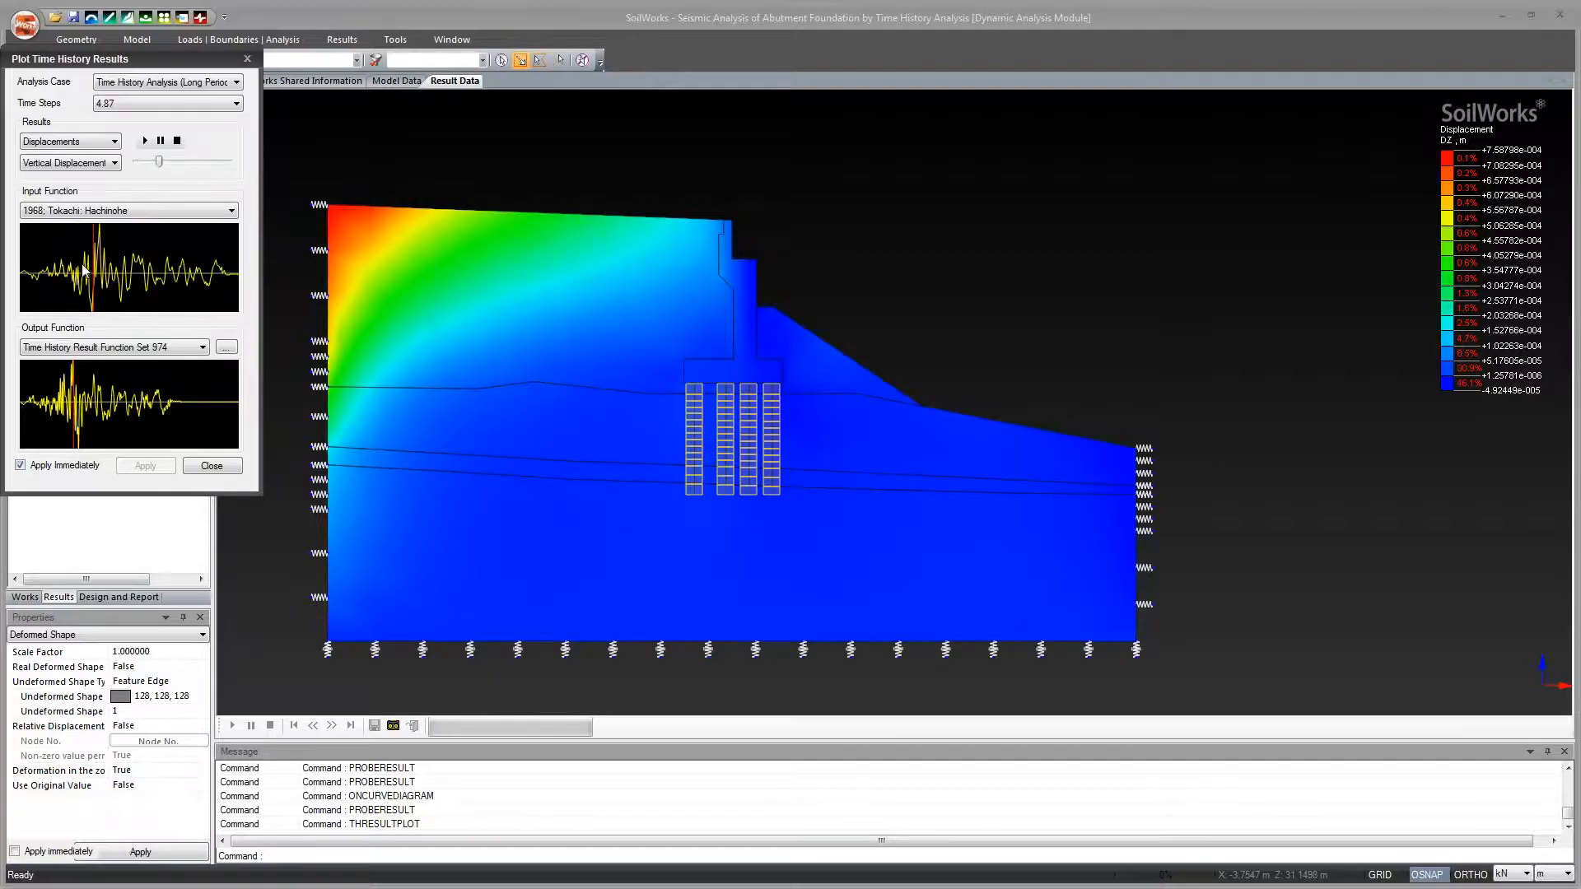
pyautogui.click(95, 273)
pyautogui.click(100, 273)
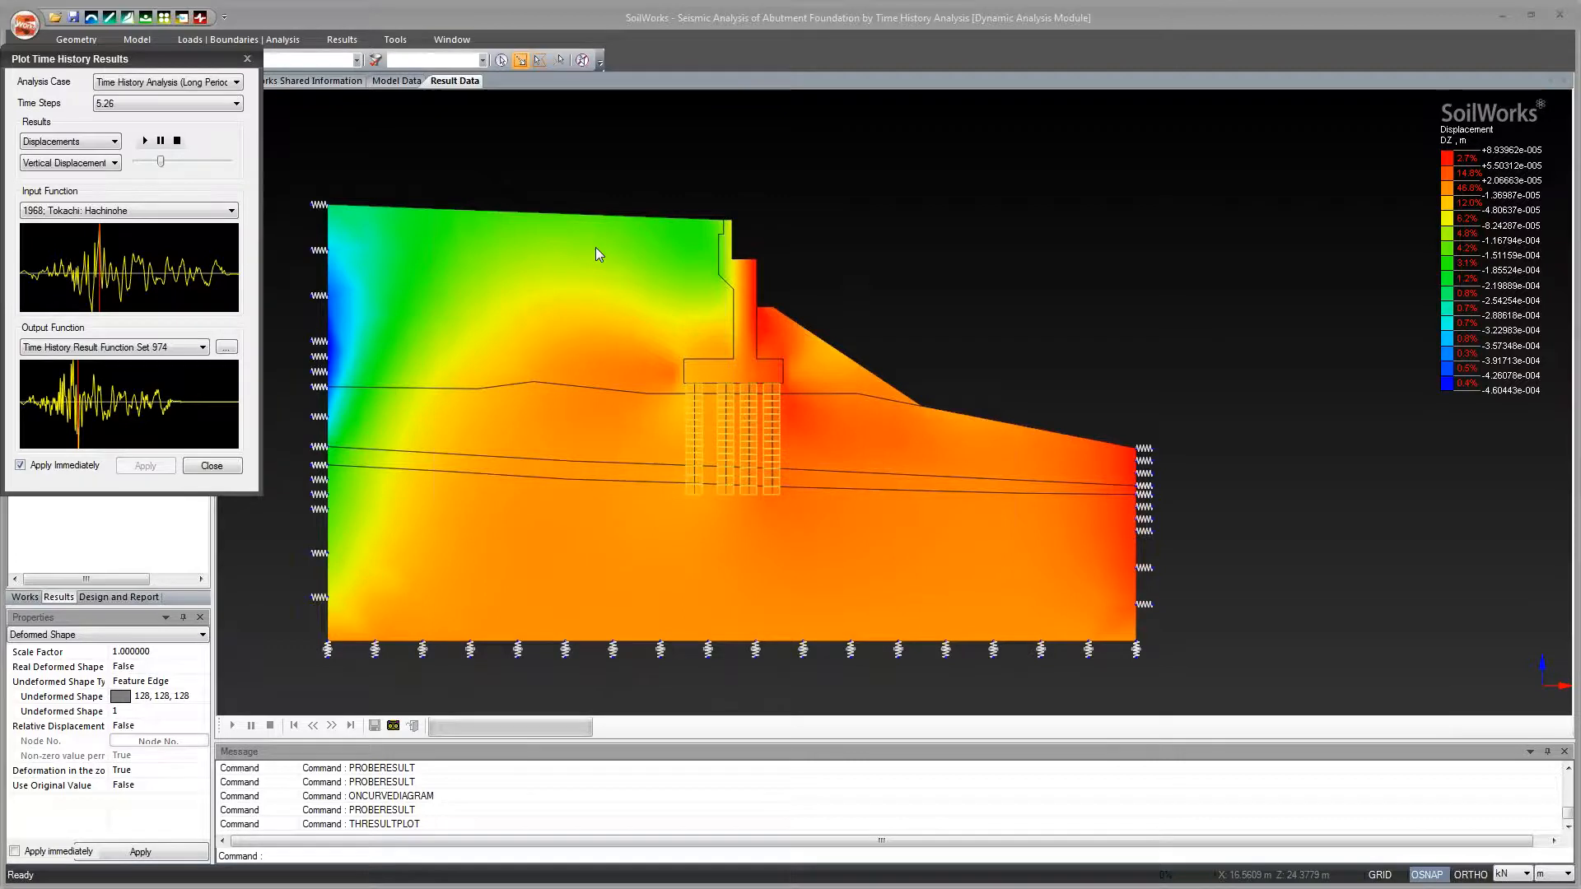
pyautogui.click(100, 267)
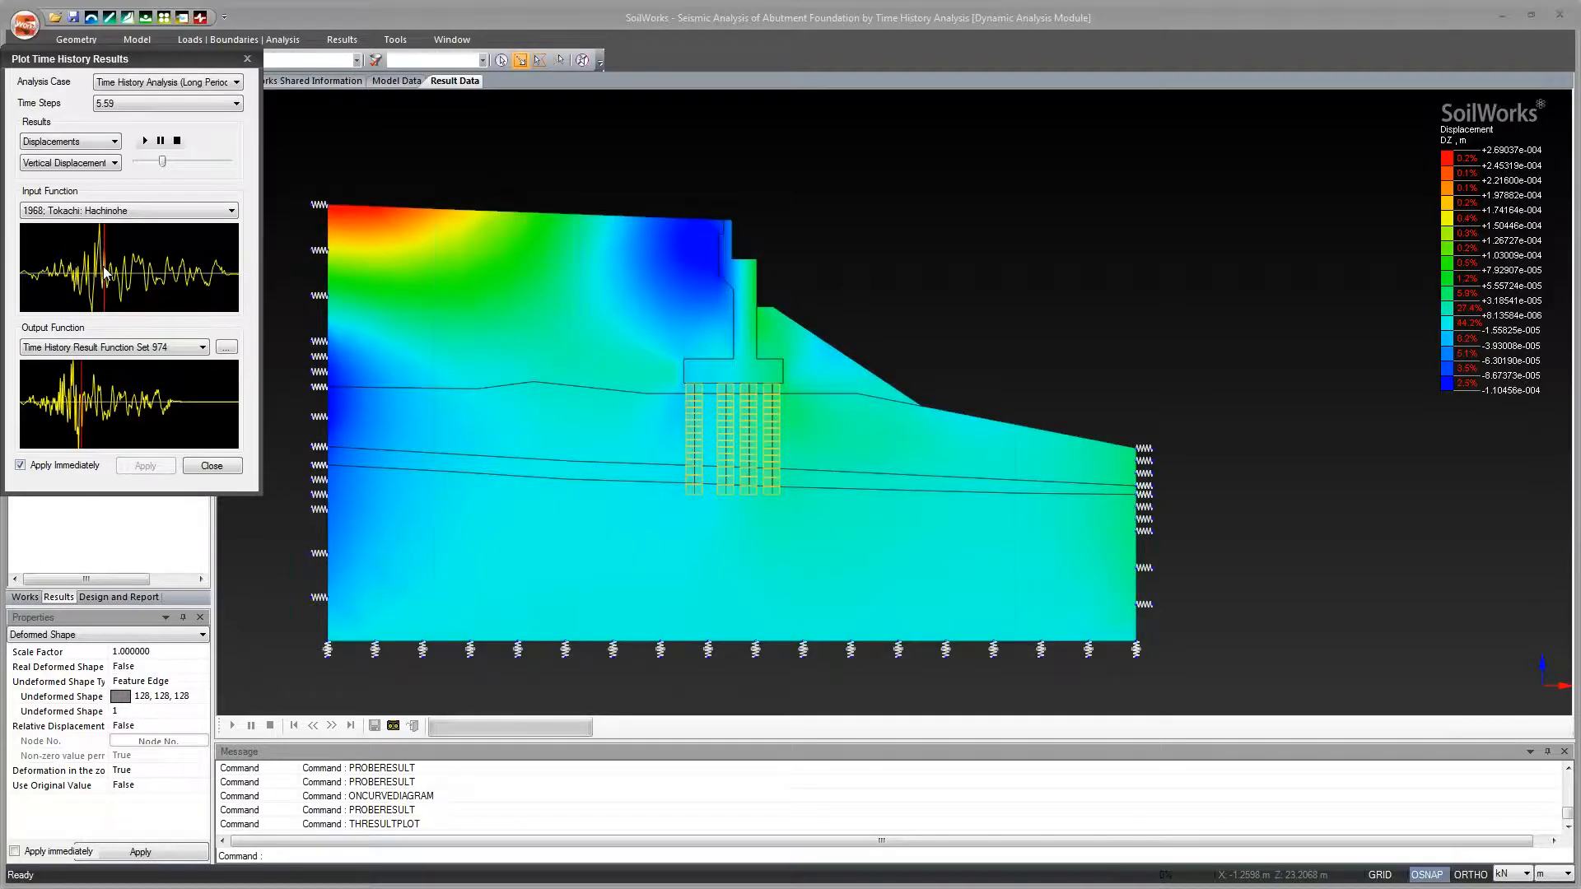
pyautogui.click(114, 267)
pyautogui.click(115, 268)
pyautogui.click(118, 273)
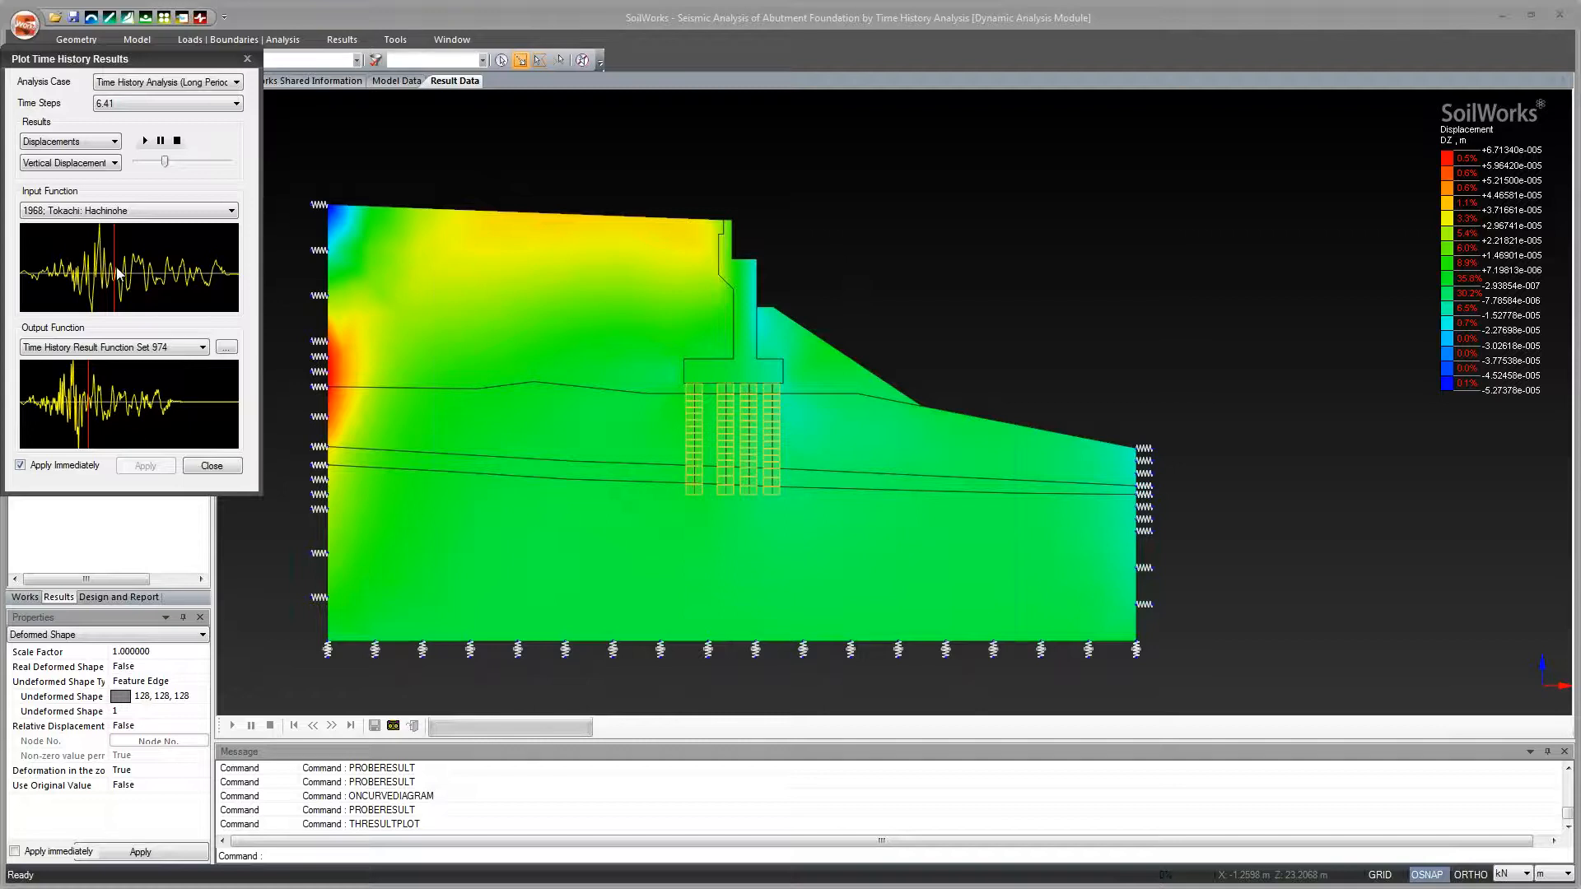
pyautogui.click(127, 274)
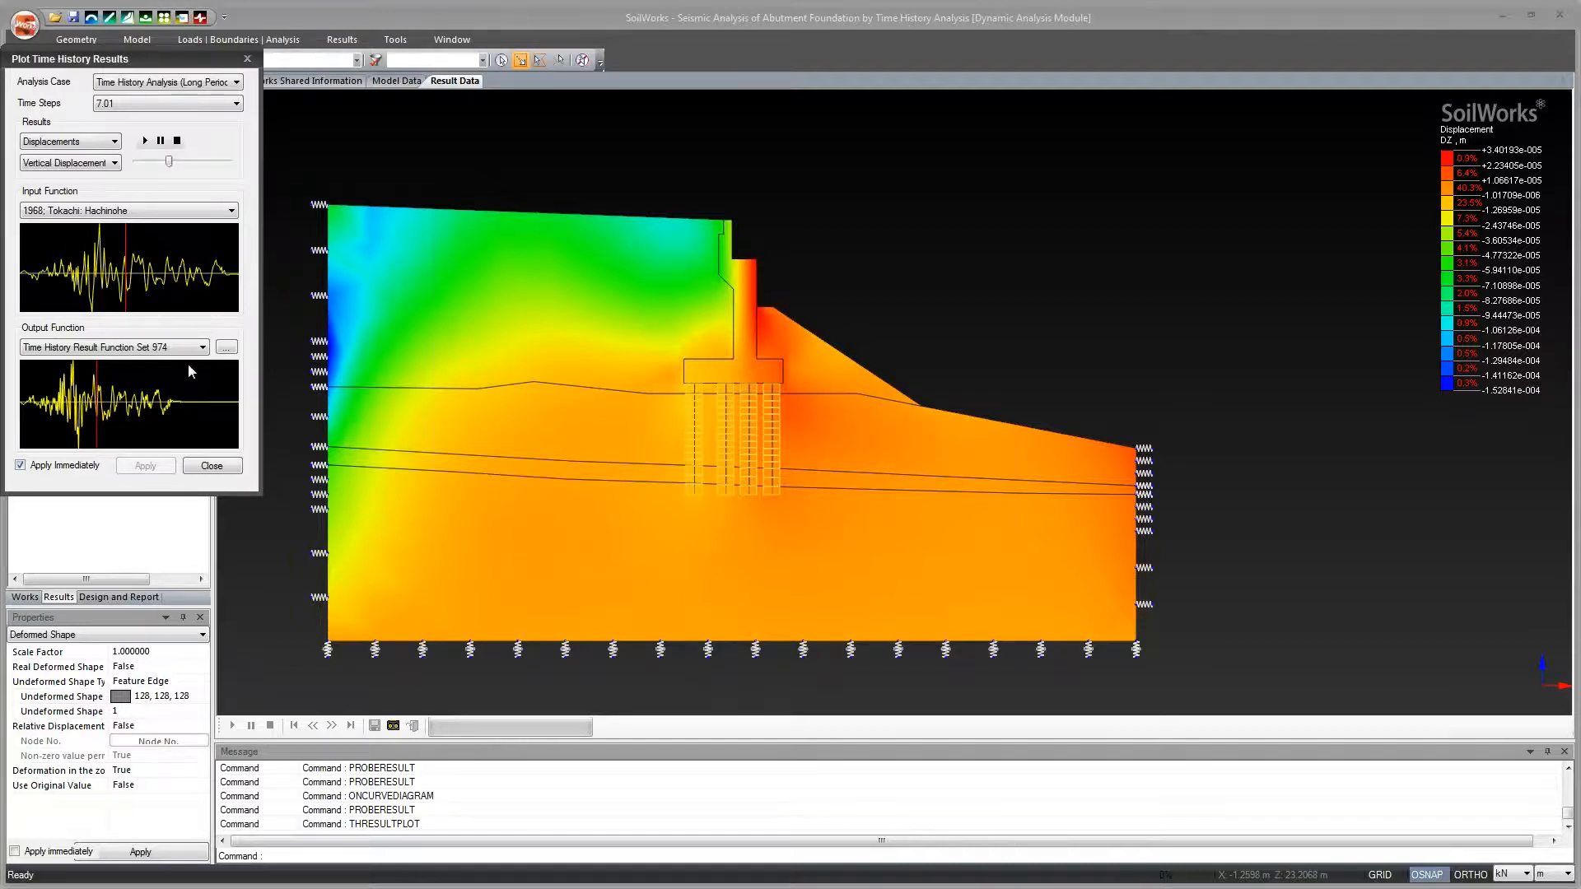
pyautogui.click(228, 465)
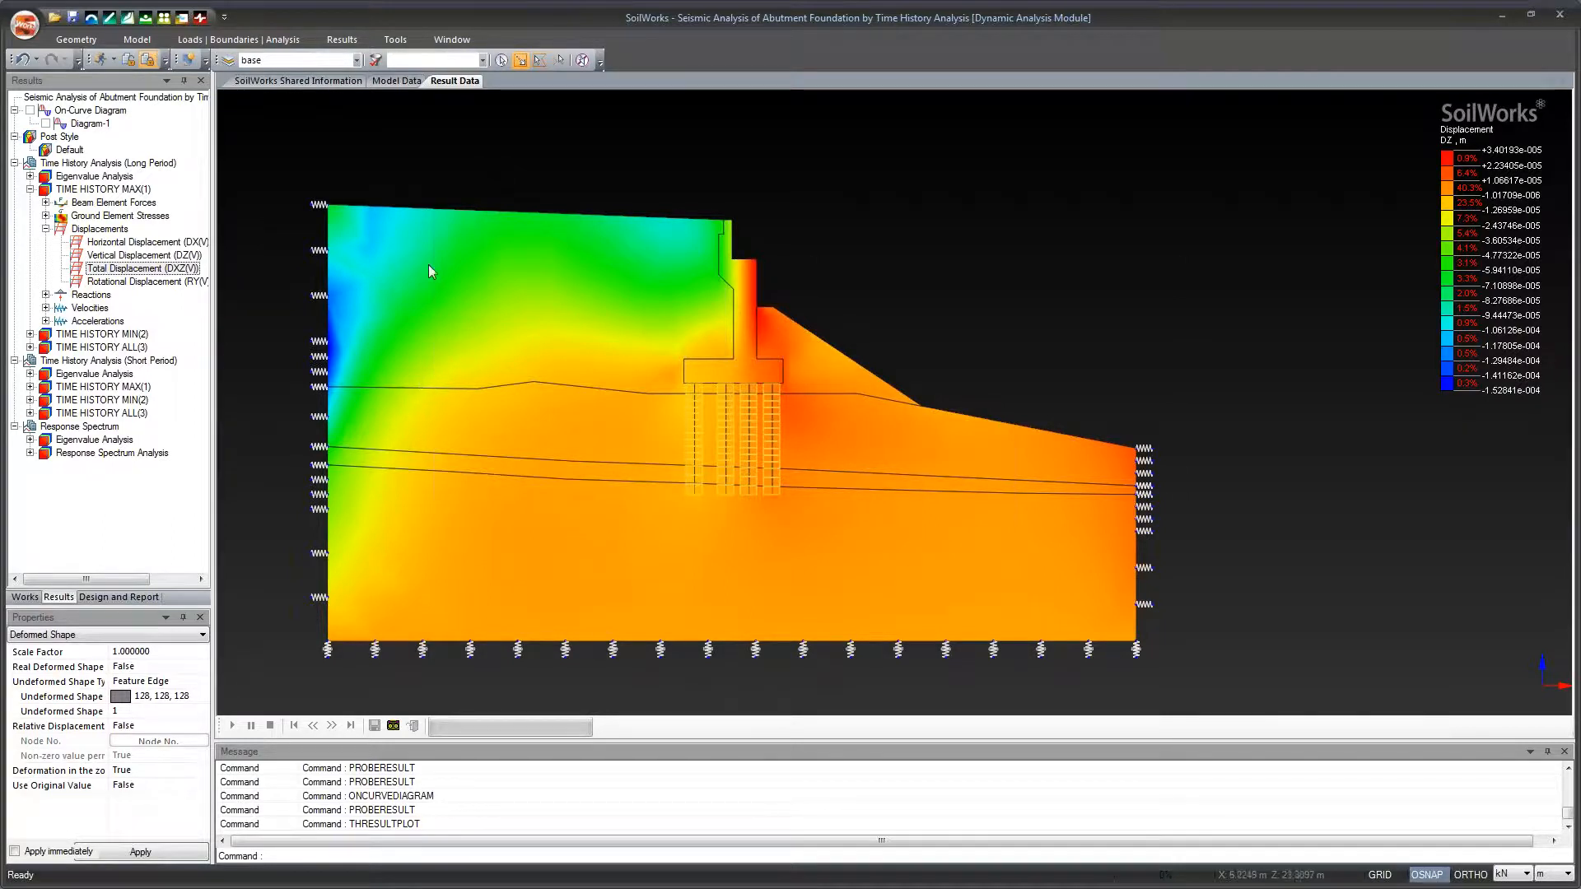
# Switch to the Start_Seismic Analysis of Abutment Foundation model and open the response spectrum function definition.
pyautogui.click(1507, 18)
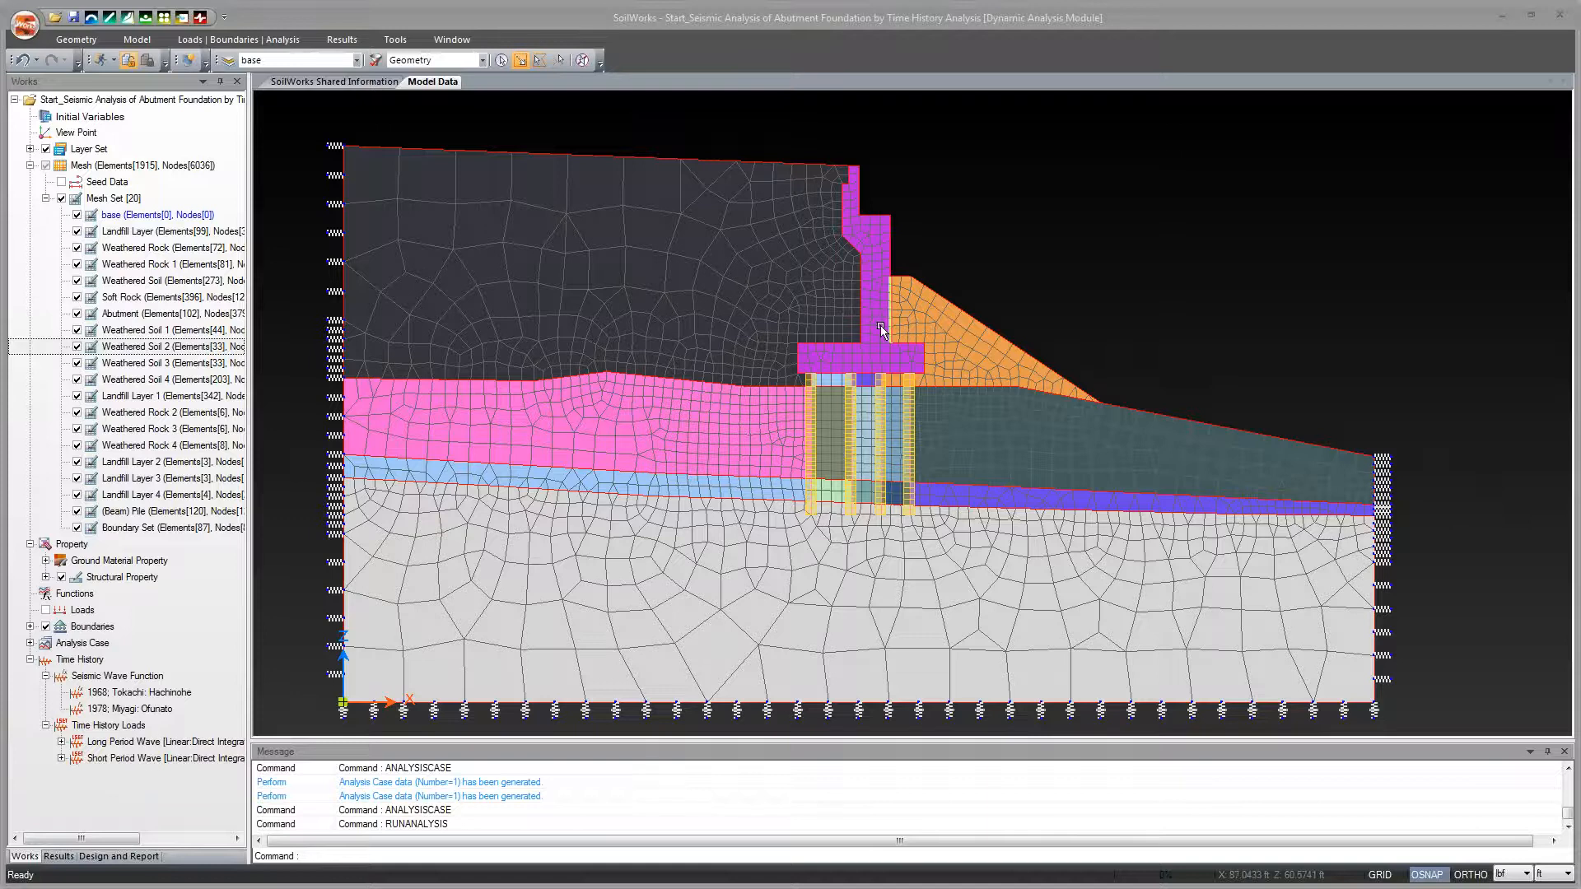
pyautogui.click(34, 668)
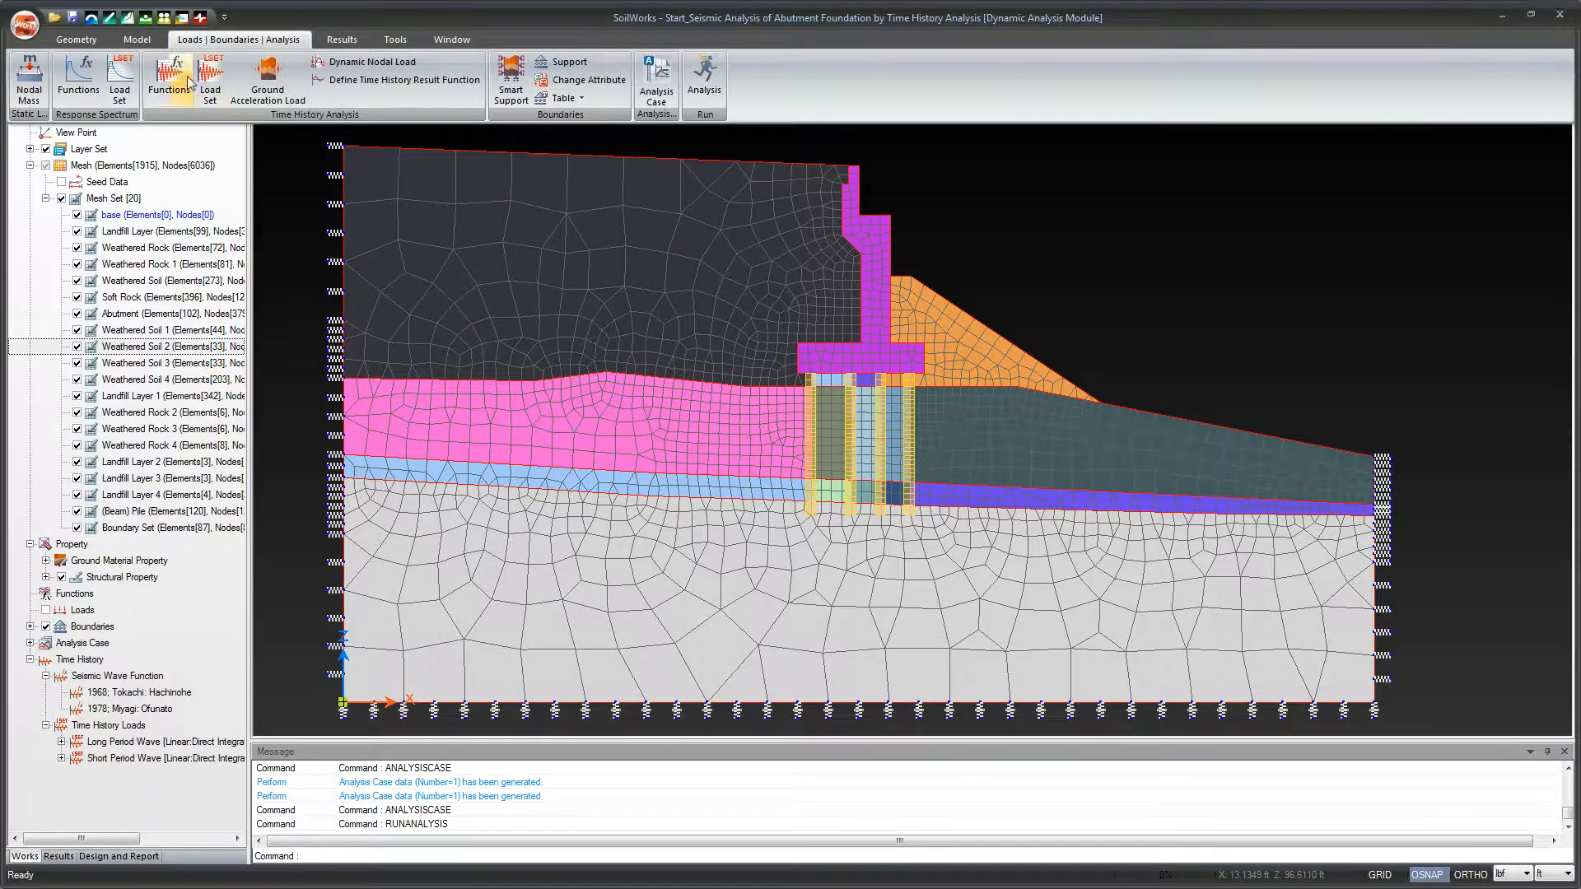
pyautogui.click(96, 82)
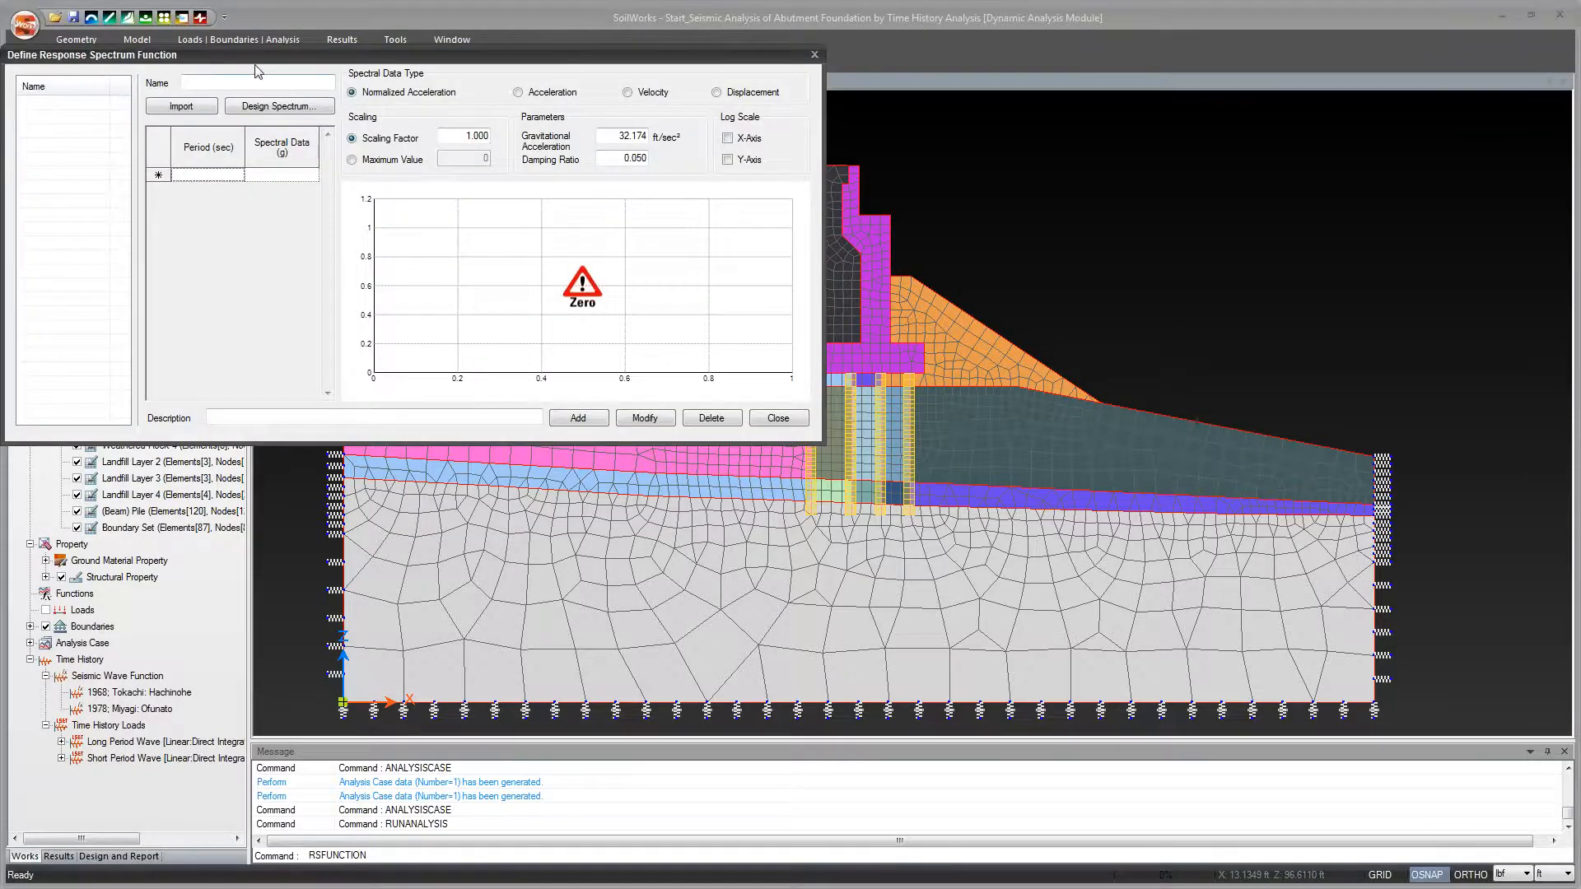
pyautogui.moveTo(255, 57); pyautogui.dragTo(581, 200)
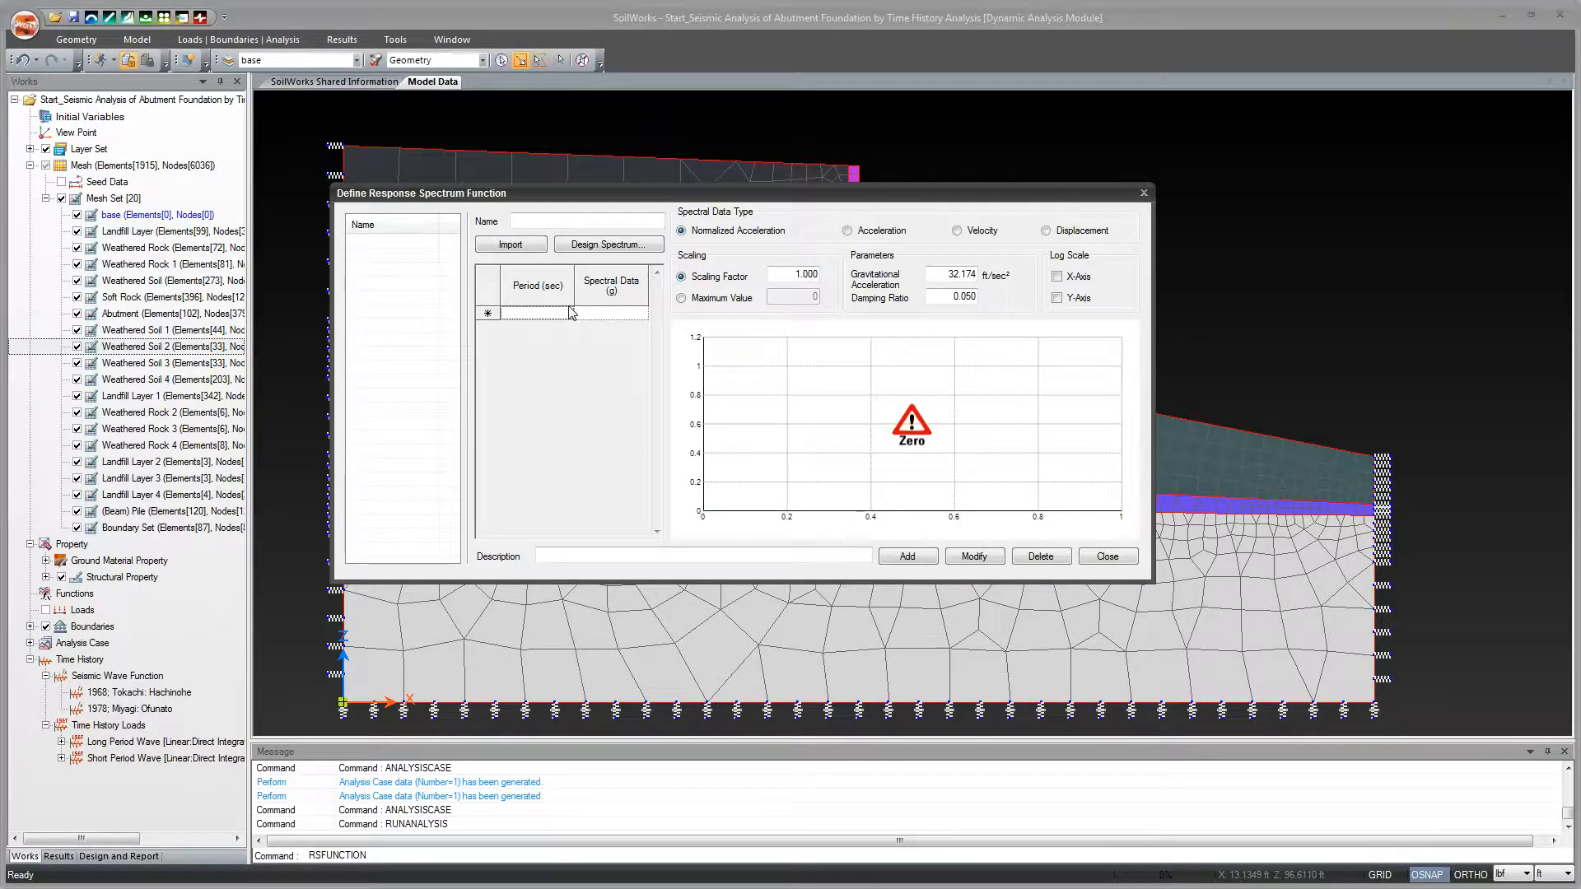
# Generate an IBC2000(ASCE7-98) design spectrum with Site Class C and add it as a response spectrum function.
pyautogui.click(587, 249)
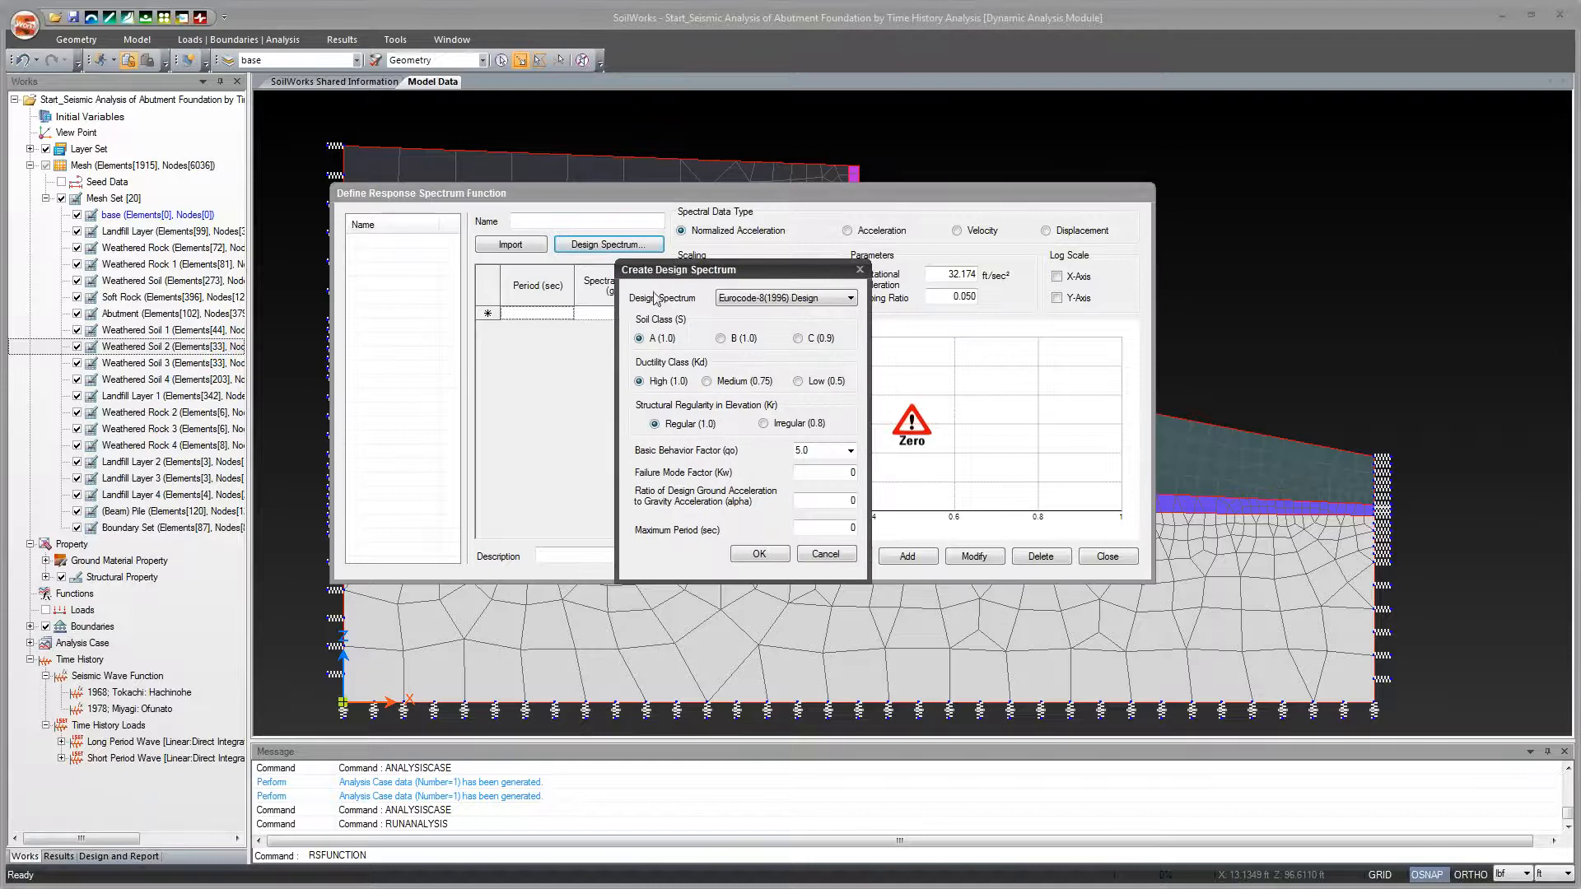
pyautogui.moveTo(675, 271); pyautogui.dragTo(576, 223)
pyautogui.click(710, 251)
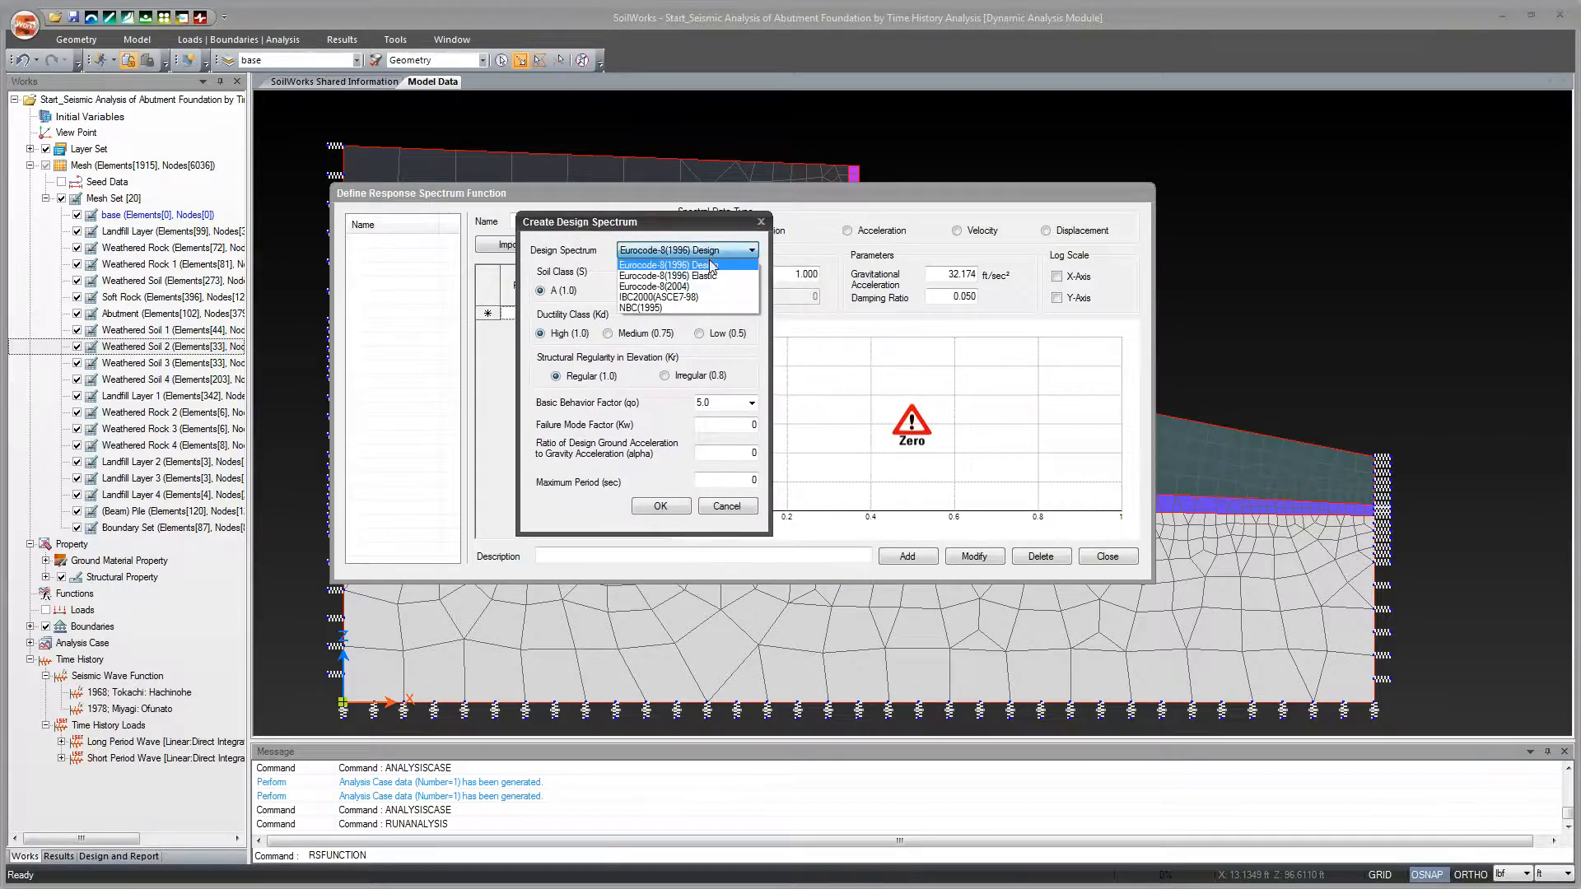
pyautogui.click(713, 298)
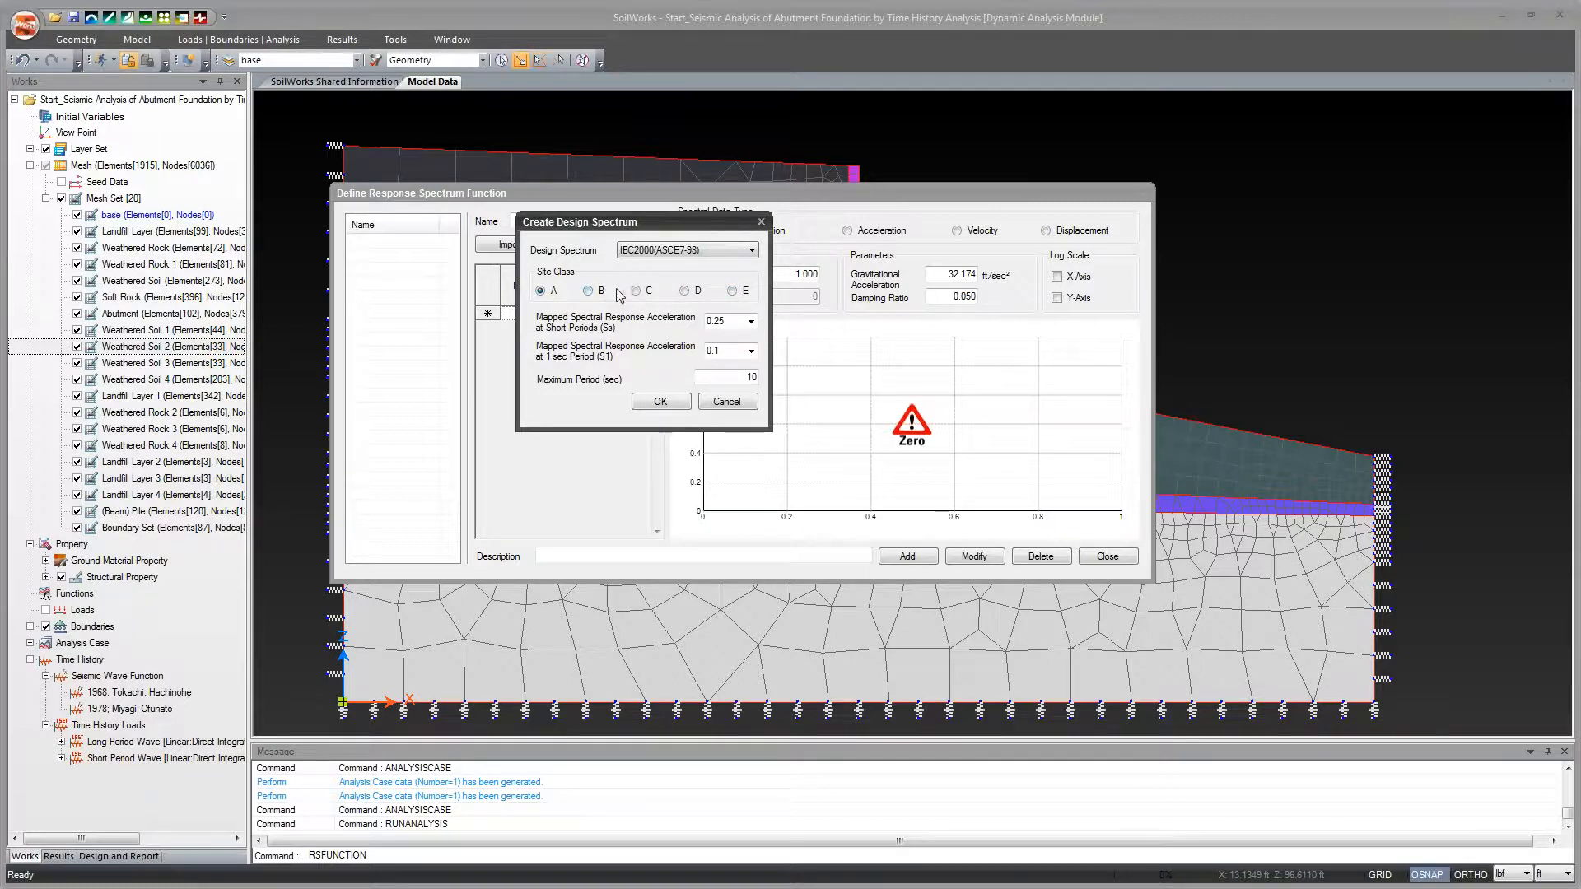
pyautogui.click(641, 294)
pyautogui.click(666, 402)
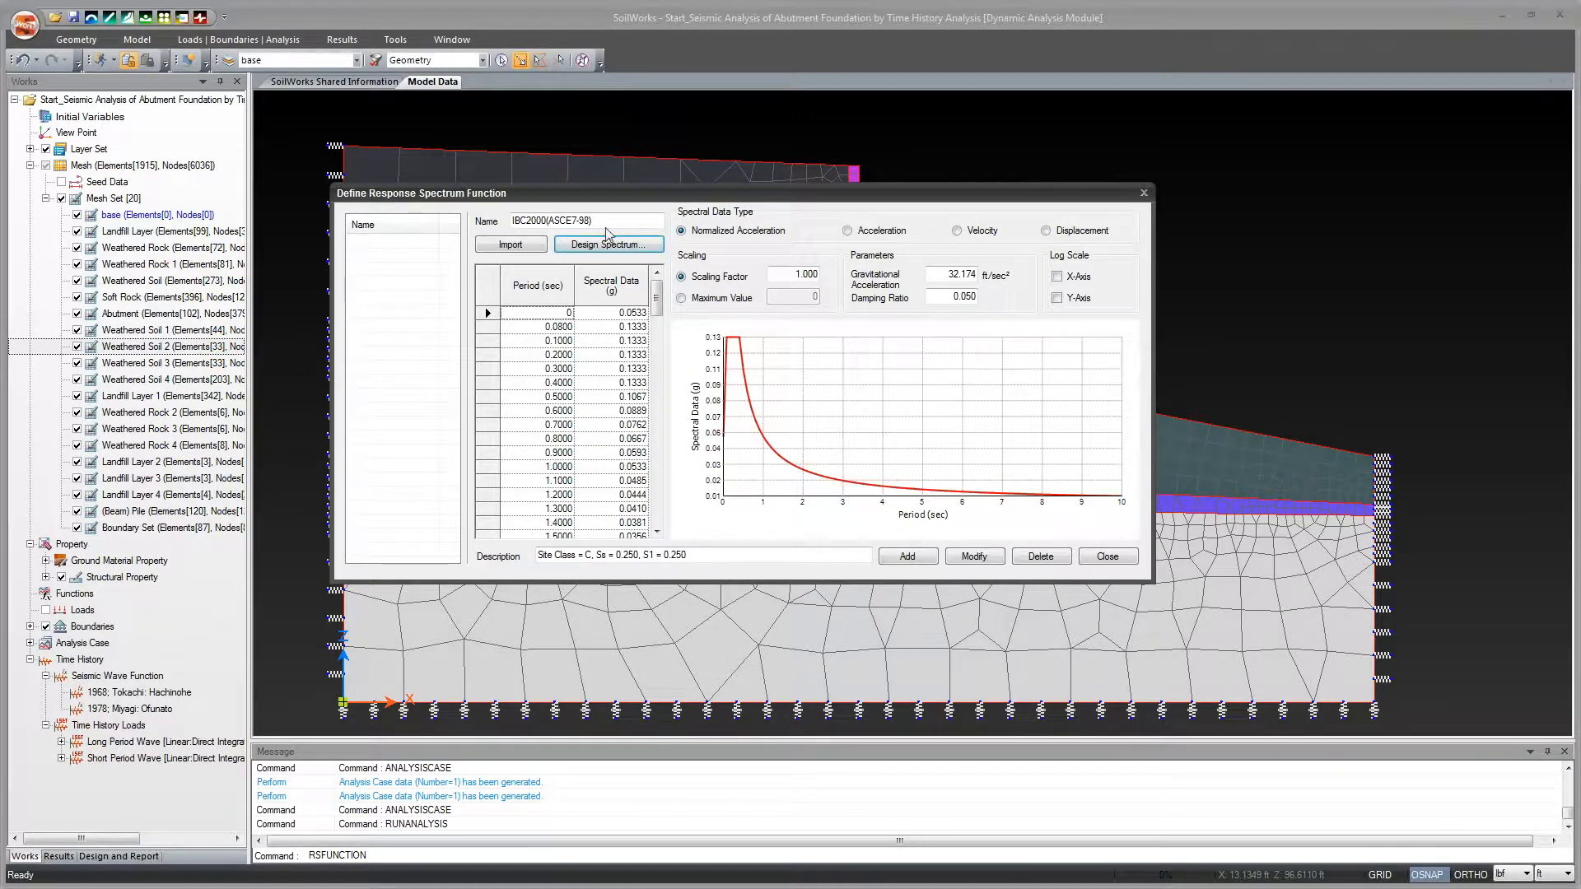
pyautogui.click(908, 556)
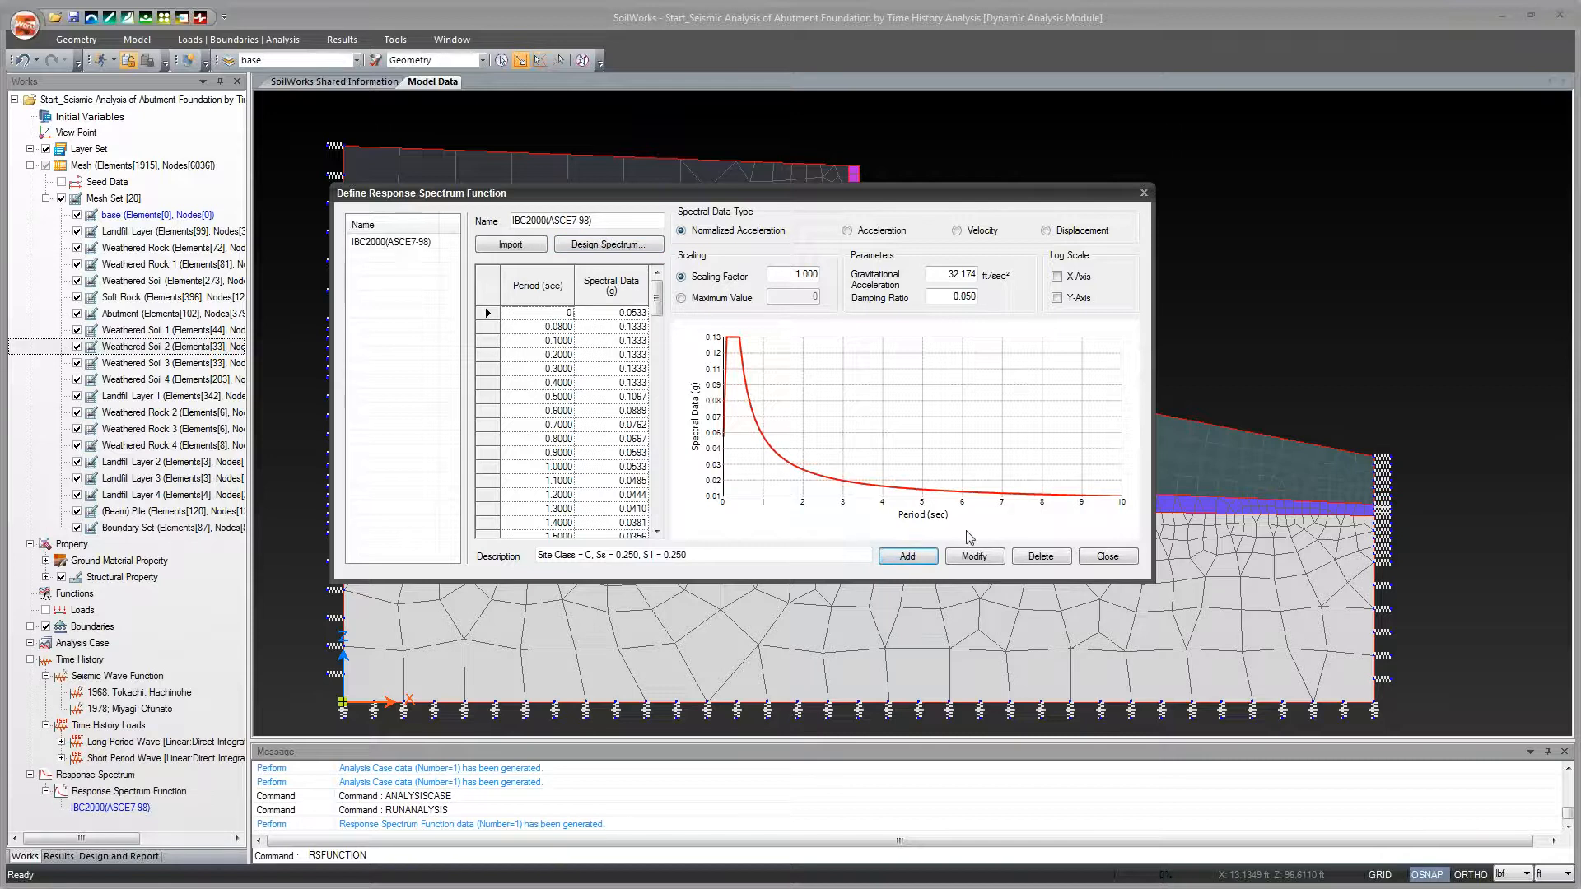
pyautogui.click(1107, 558)
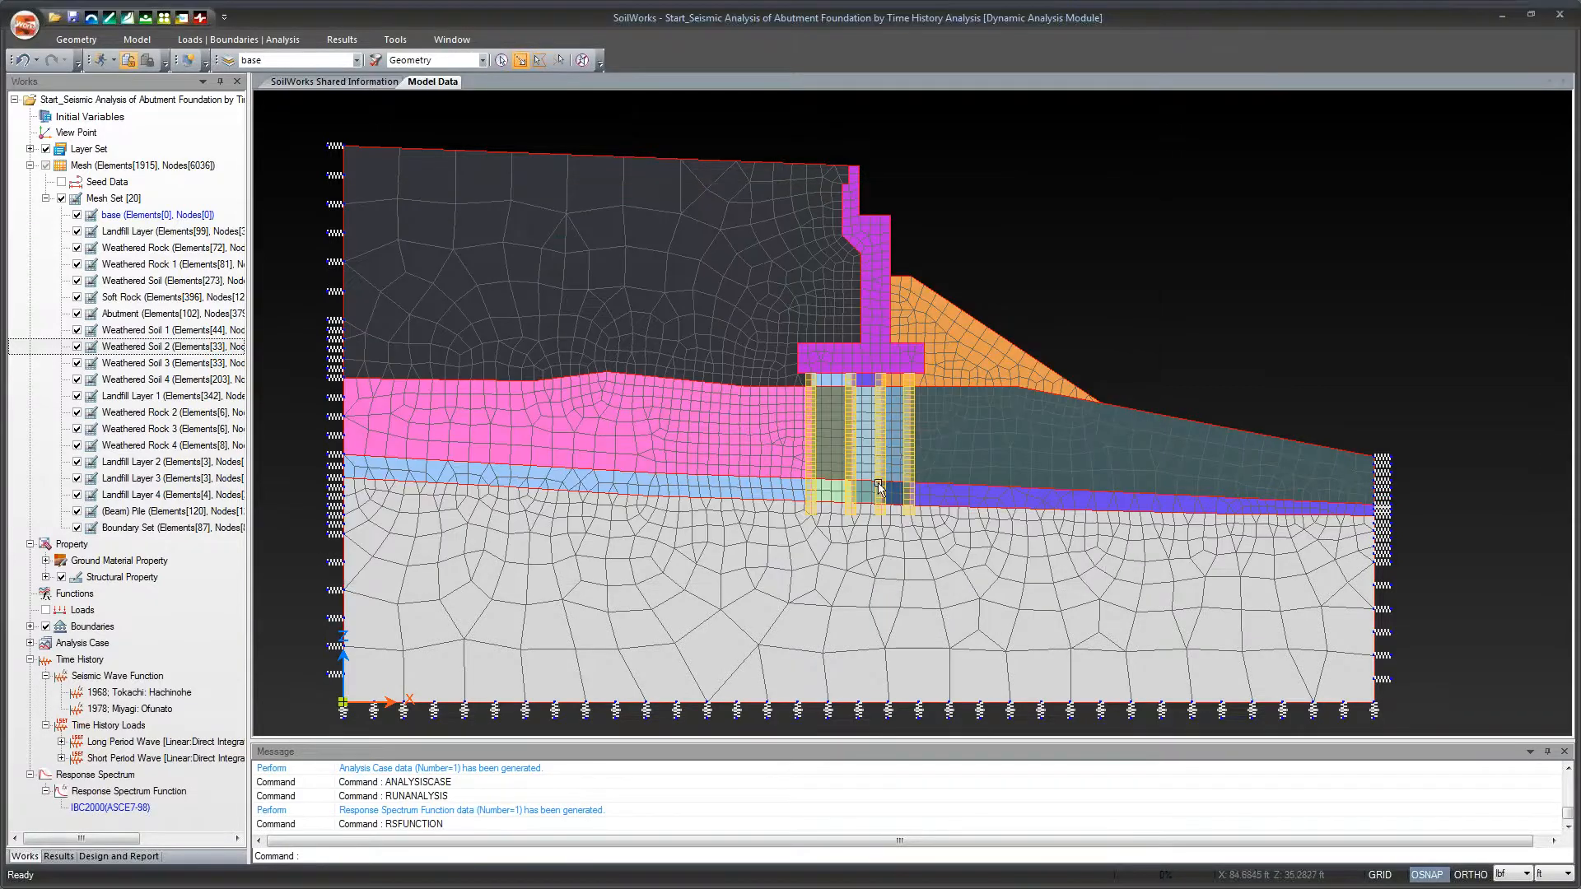
# Start a response spectrum load set named RS Load that uses the IBC2000(ASCE7-98) function.
pyautogui.click(183, 46)
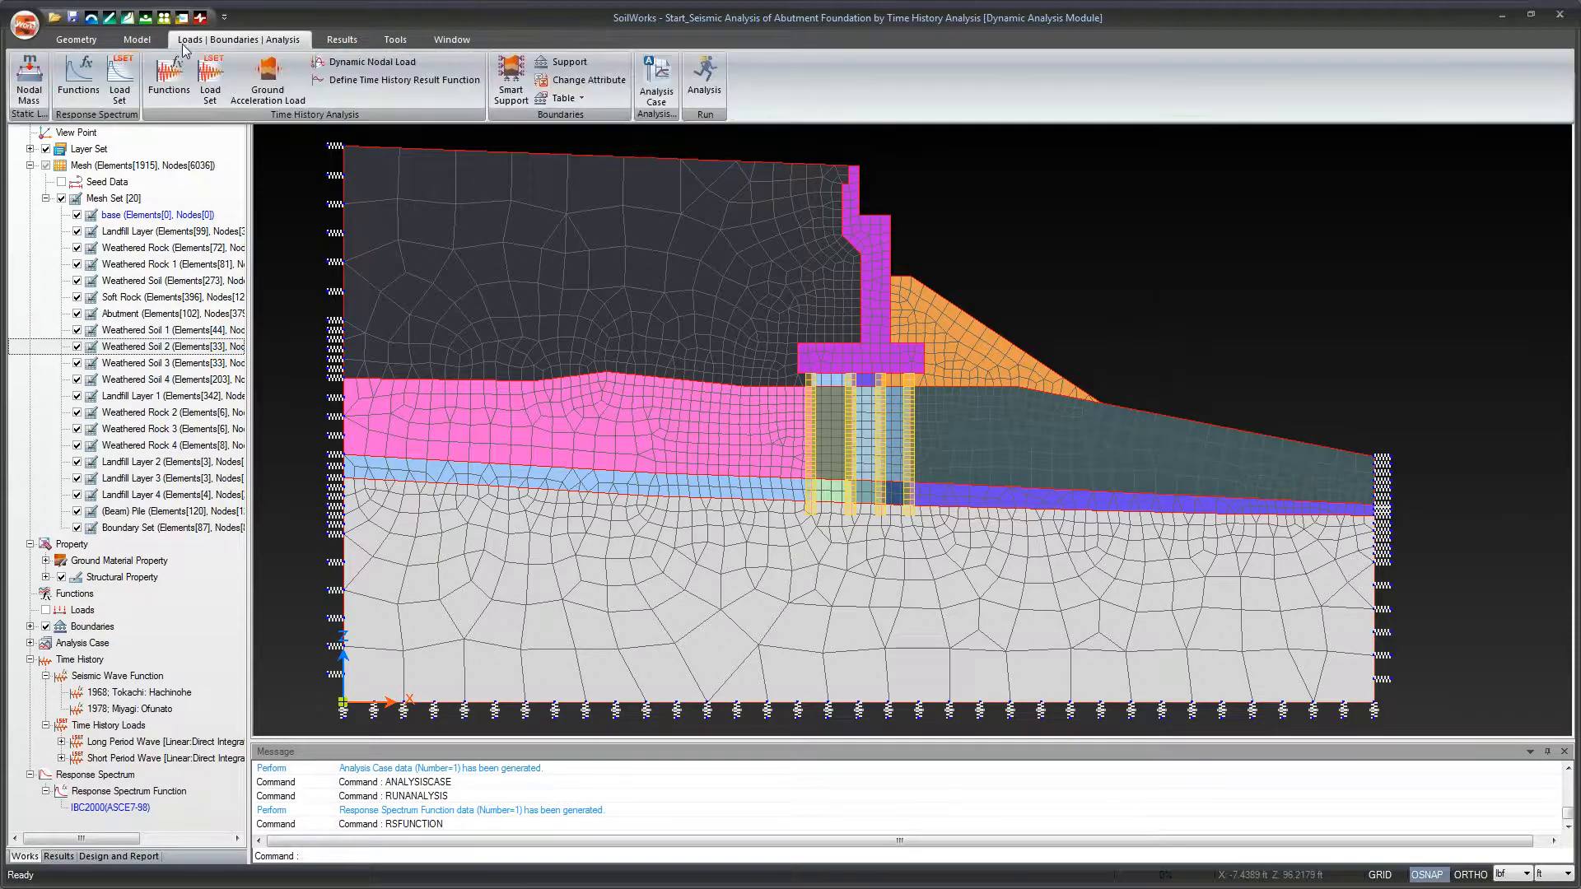
pyautogui.click(119, 79)
pyautogui.moveTo(226, 59); pyautogui.dragTo(487, 177)
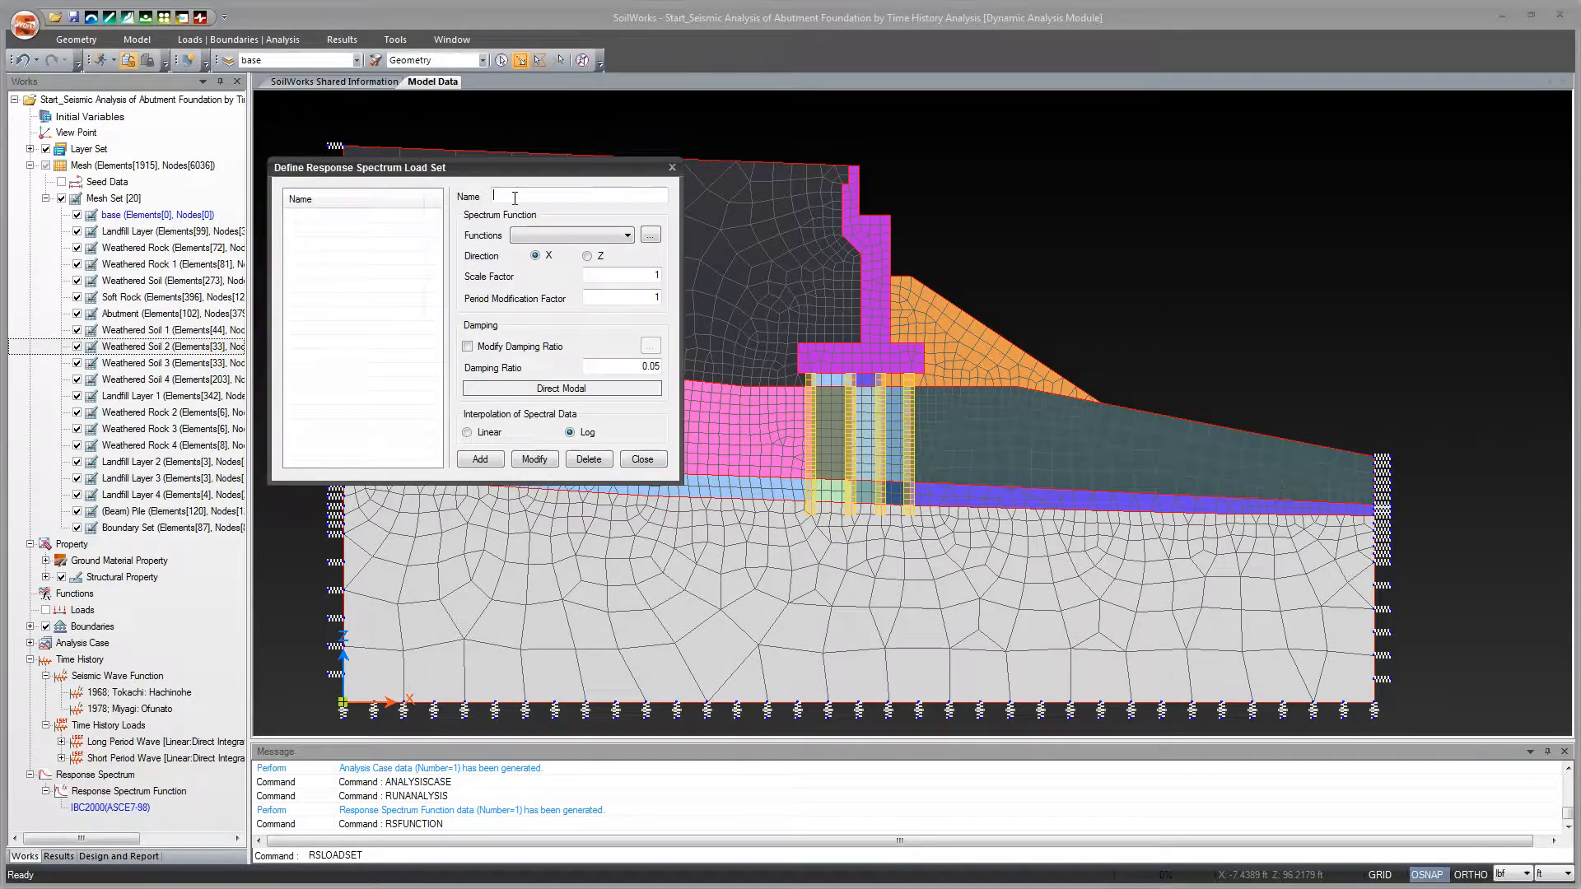
pyautogui.write('RS Load')
pyautogui.click(628, 236)
pyautogui.click(612, 250)
# Check the definition of the IBC2000(ASCE7-98) function and add the RS Load set to the model.
pyautogui.click(650, 235)
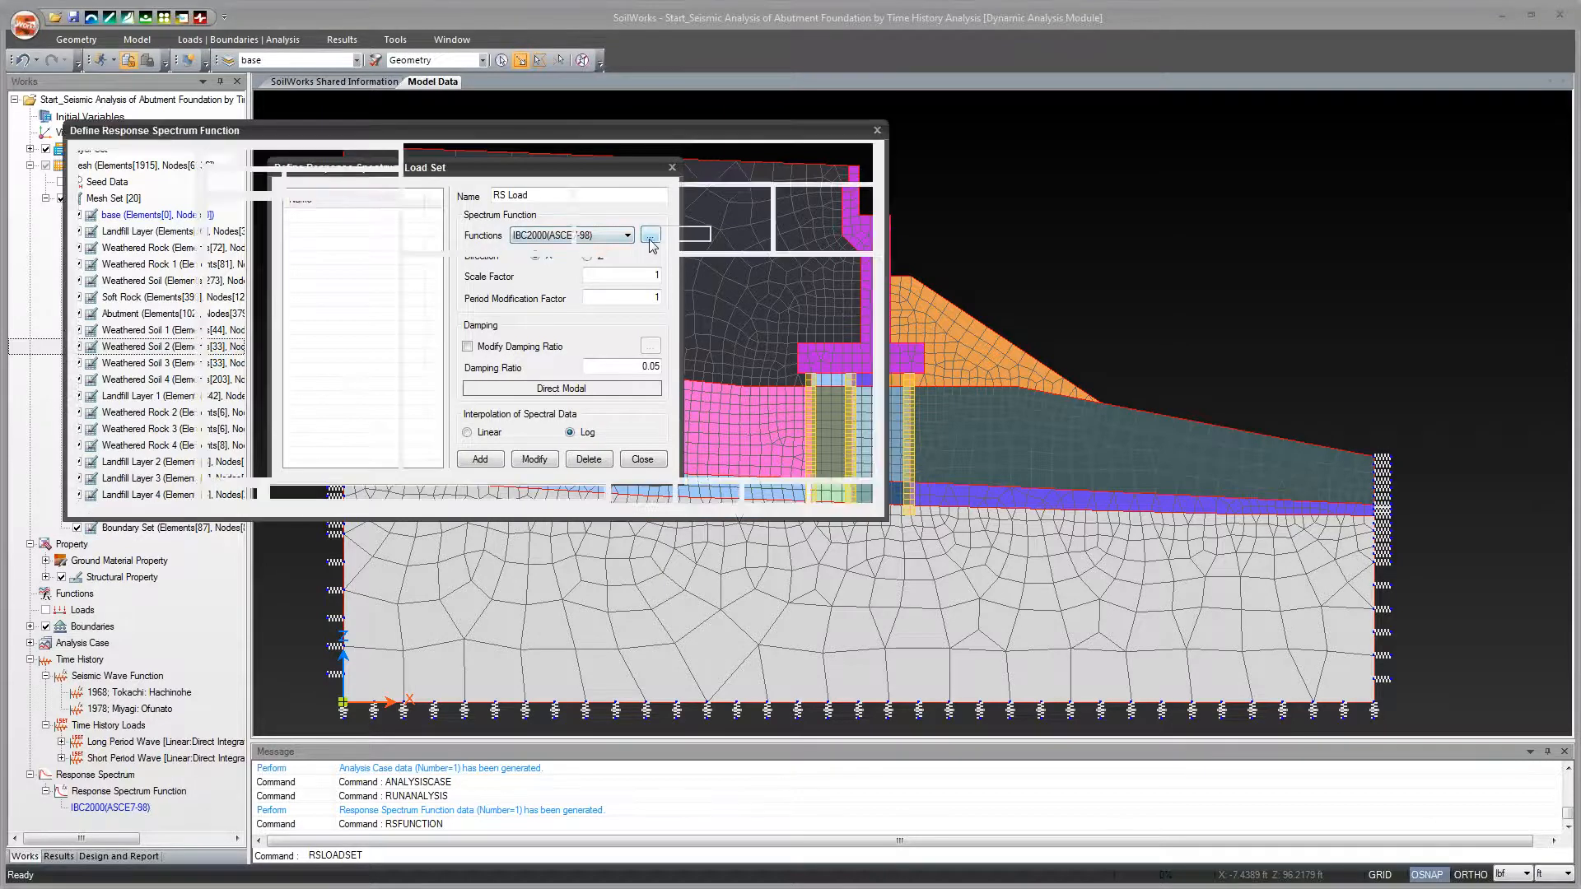
pyautogui.click(125, 179)
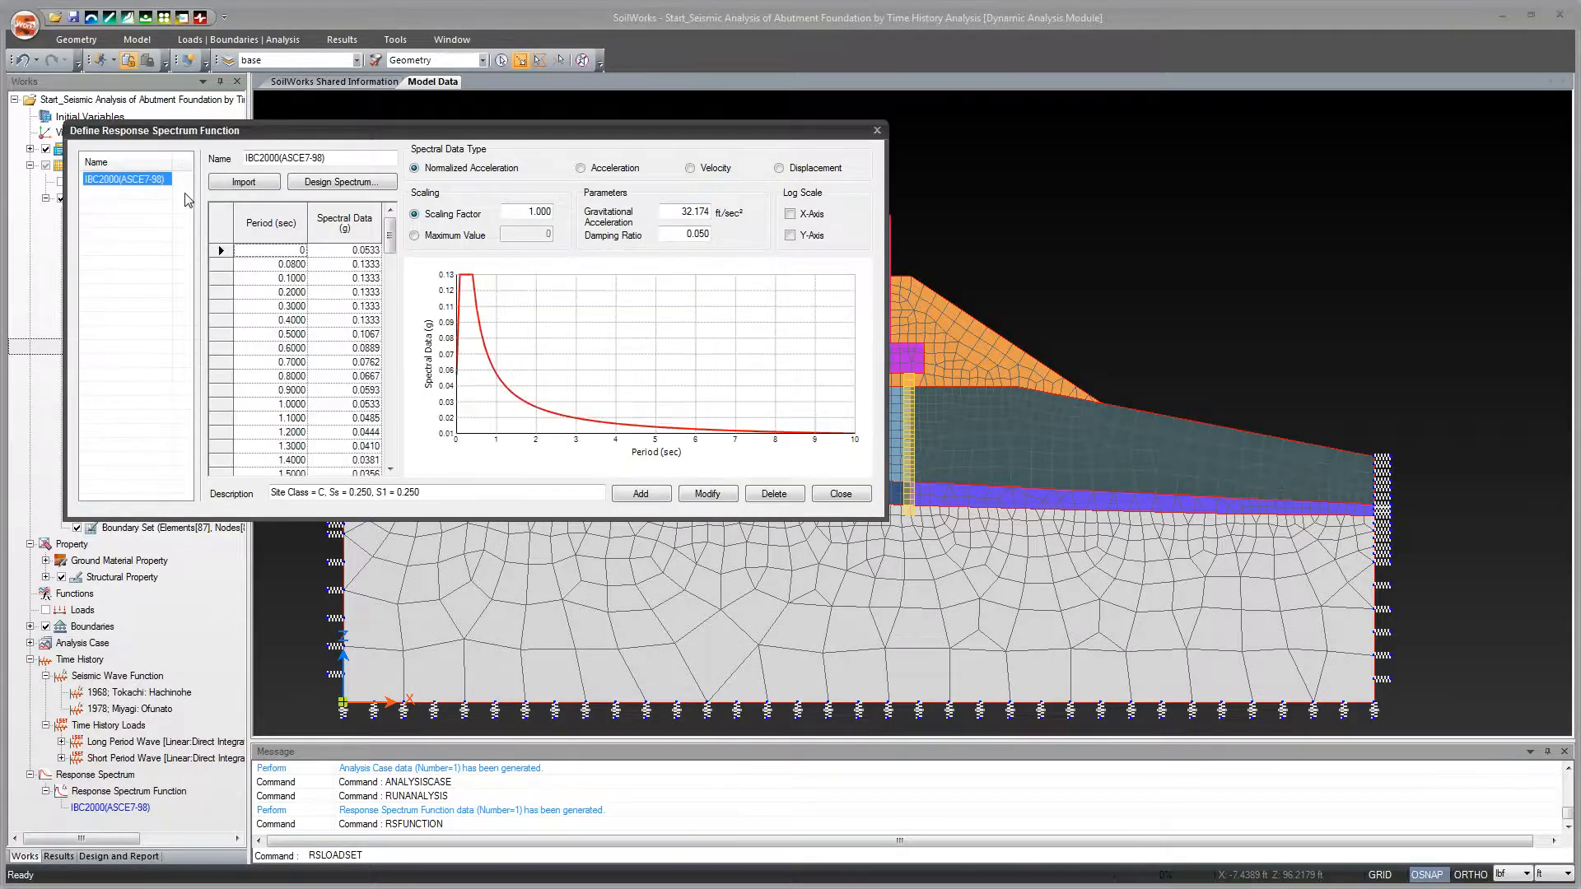
pyautogui.click(836, 494)
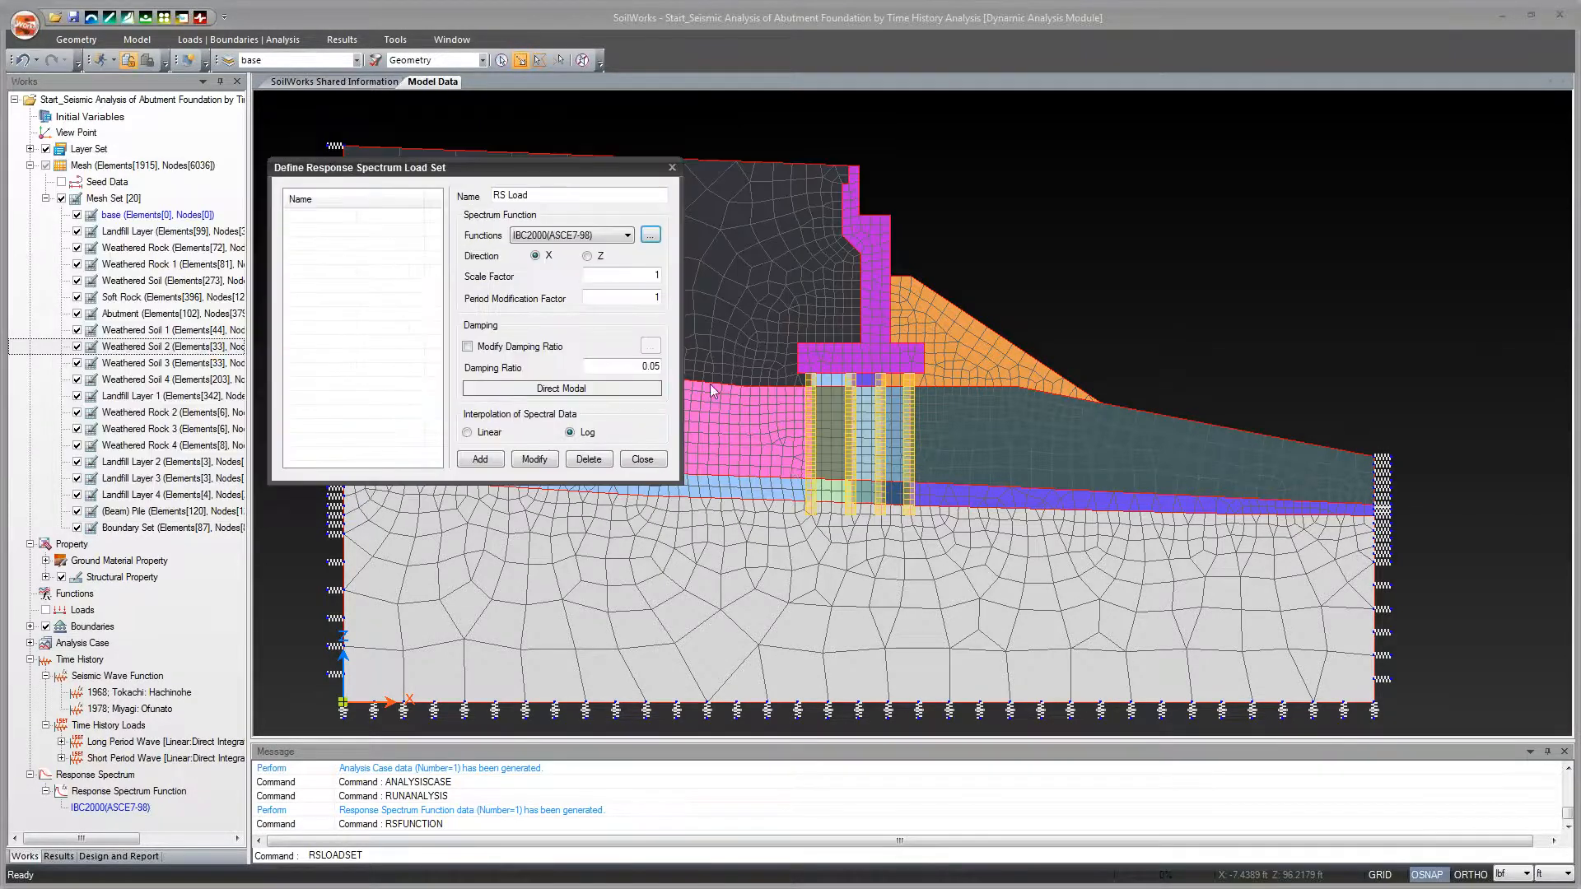
pyautogui.click(554, 202)
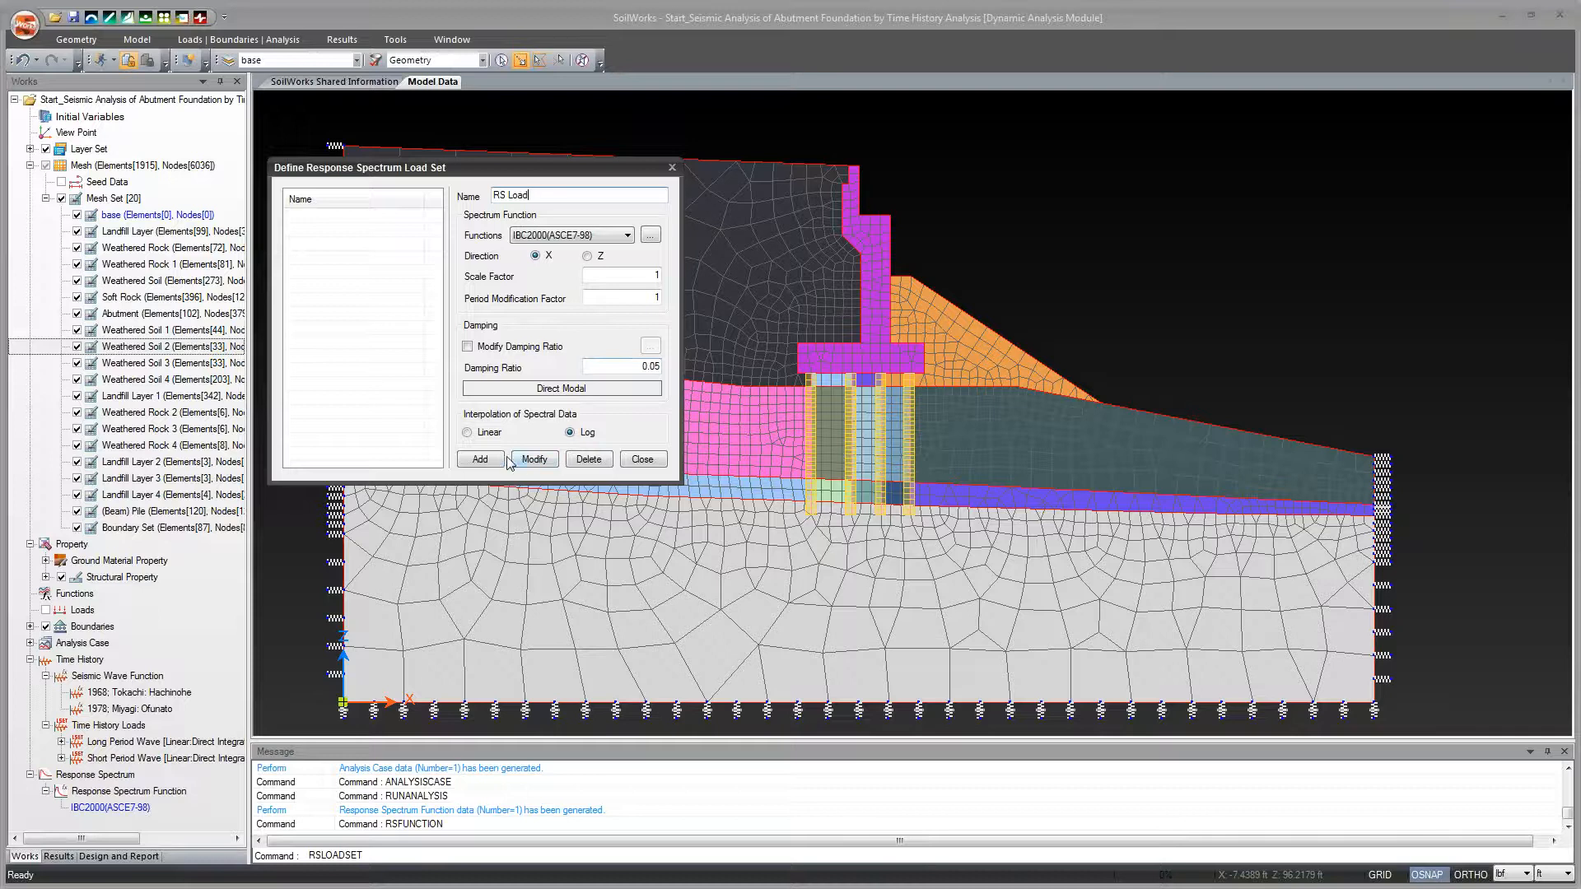
pyautogui.click(481, 459)
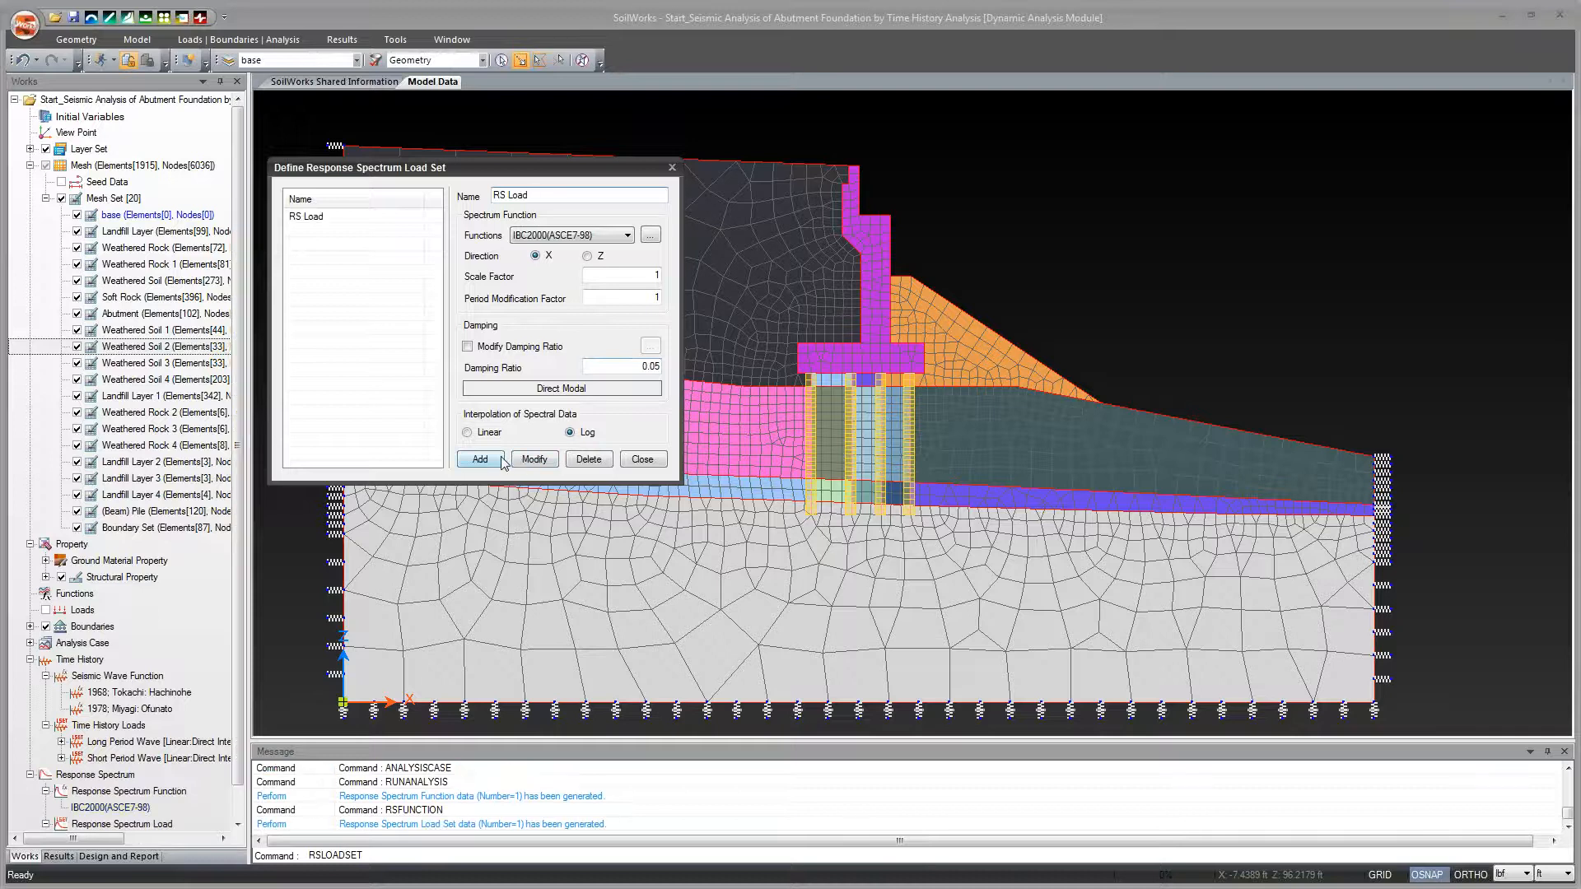
pyautogui.click(632, 461)
pyautogui.scroll(-1, 231, 313)
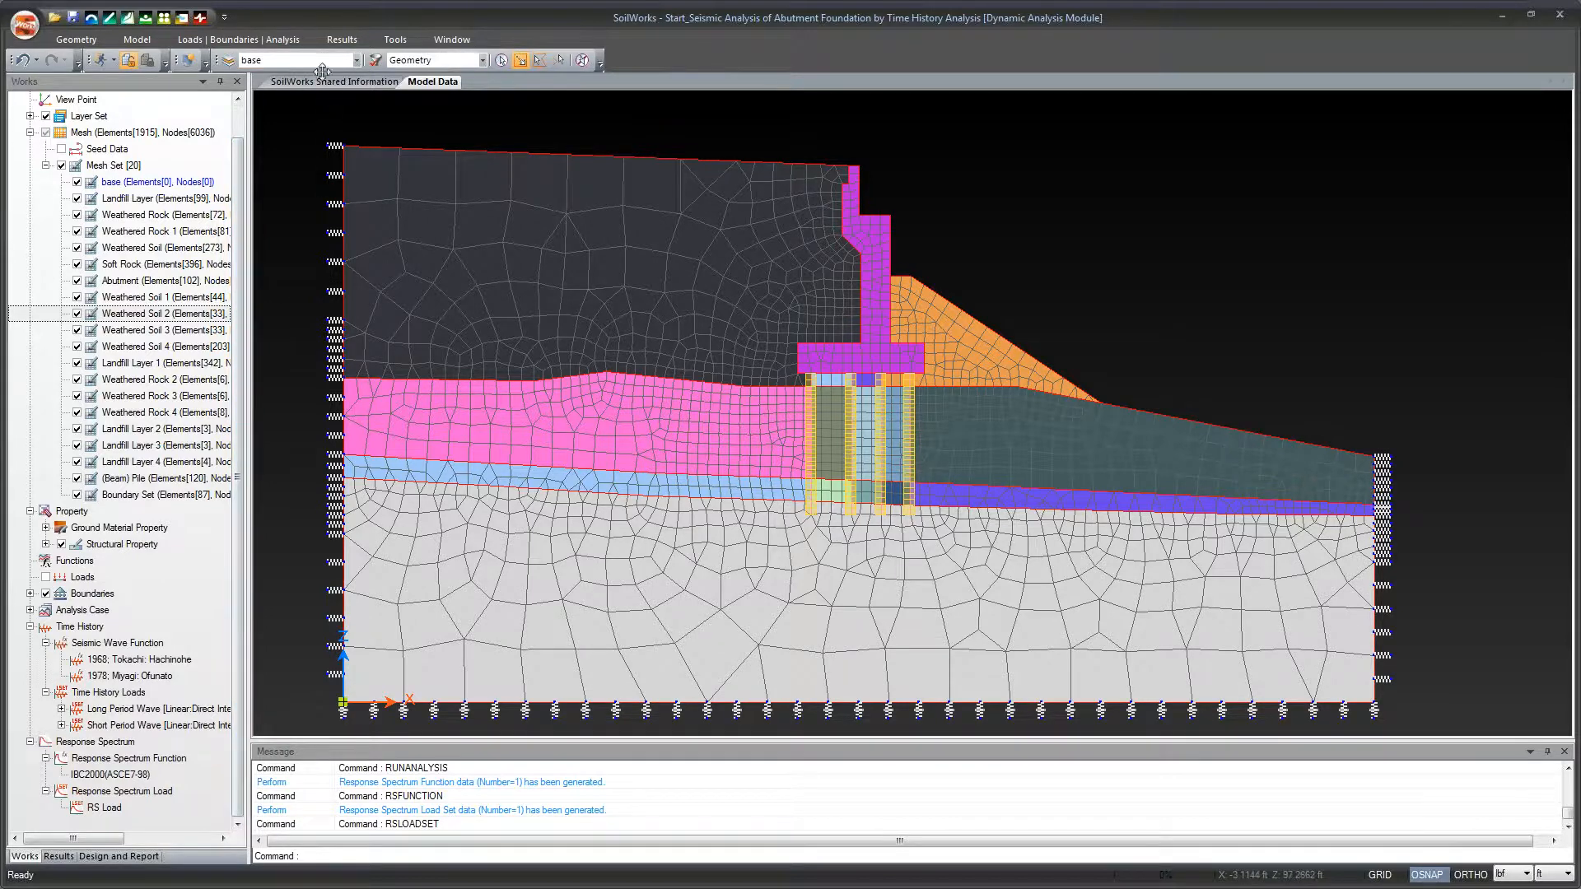
# Start a new analysis case named RS Analysis with the Response Spectrum Analysis method.
pyautogui.click(275, 41)
pyautogui.click(661, 74)
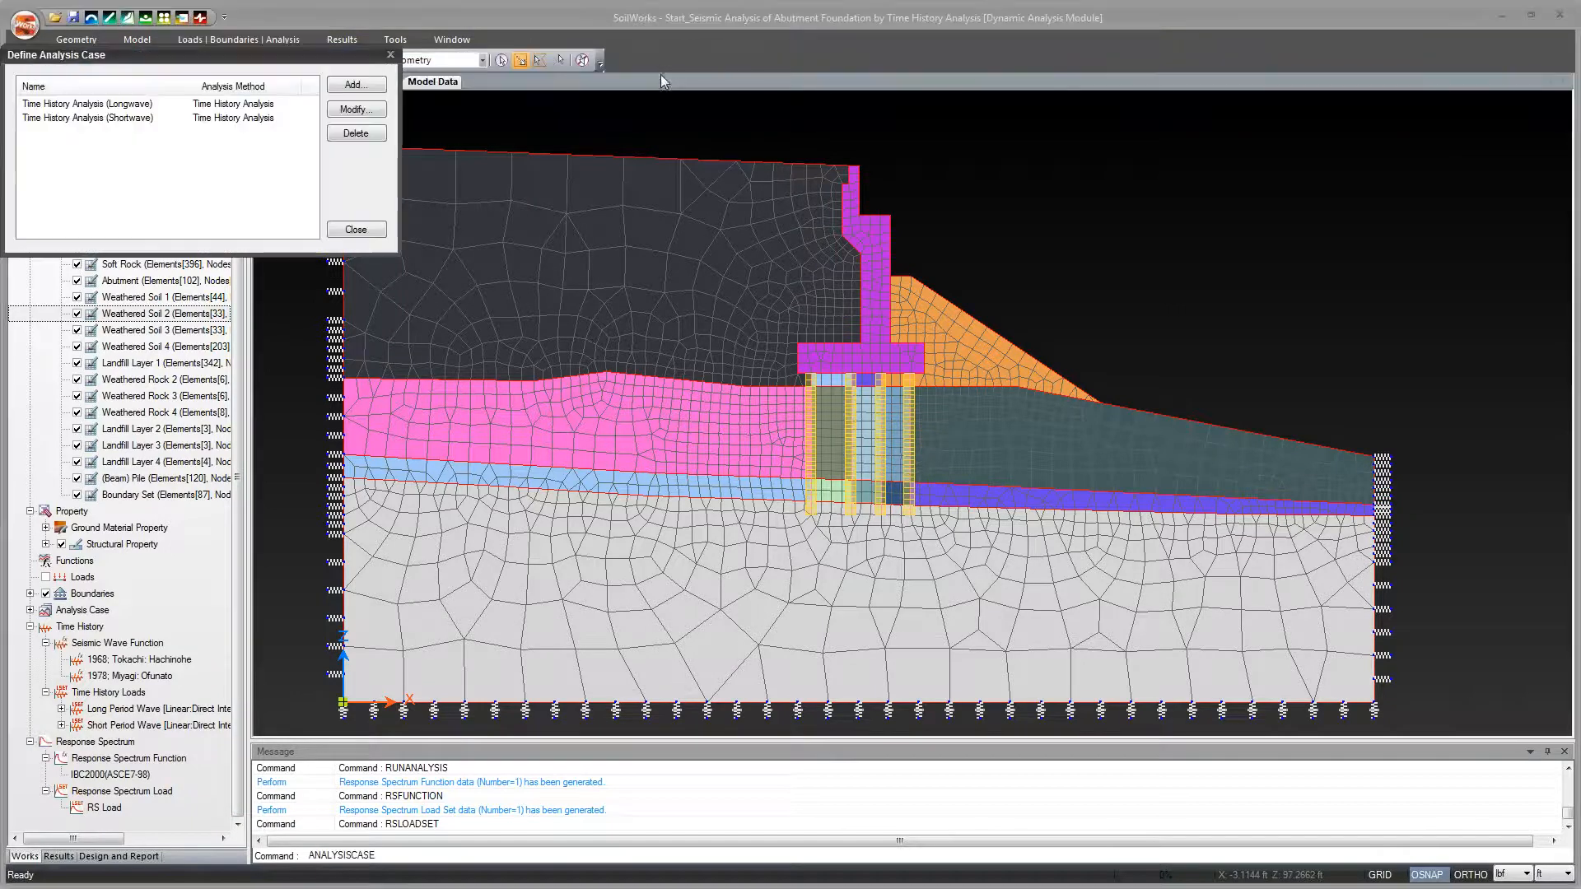
pyautogui.click(356, 85)
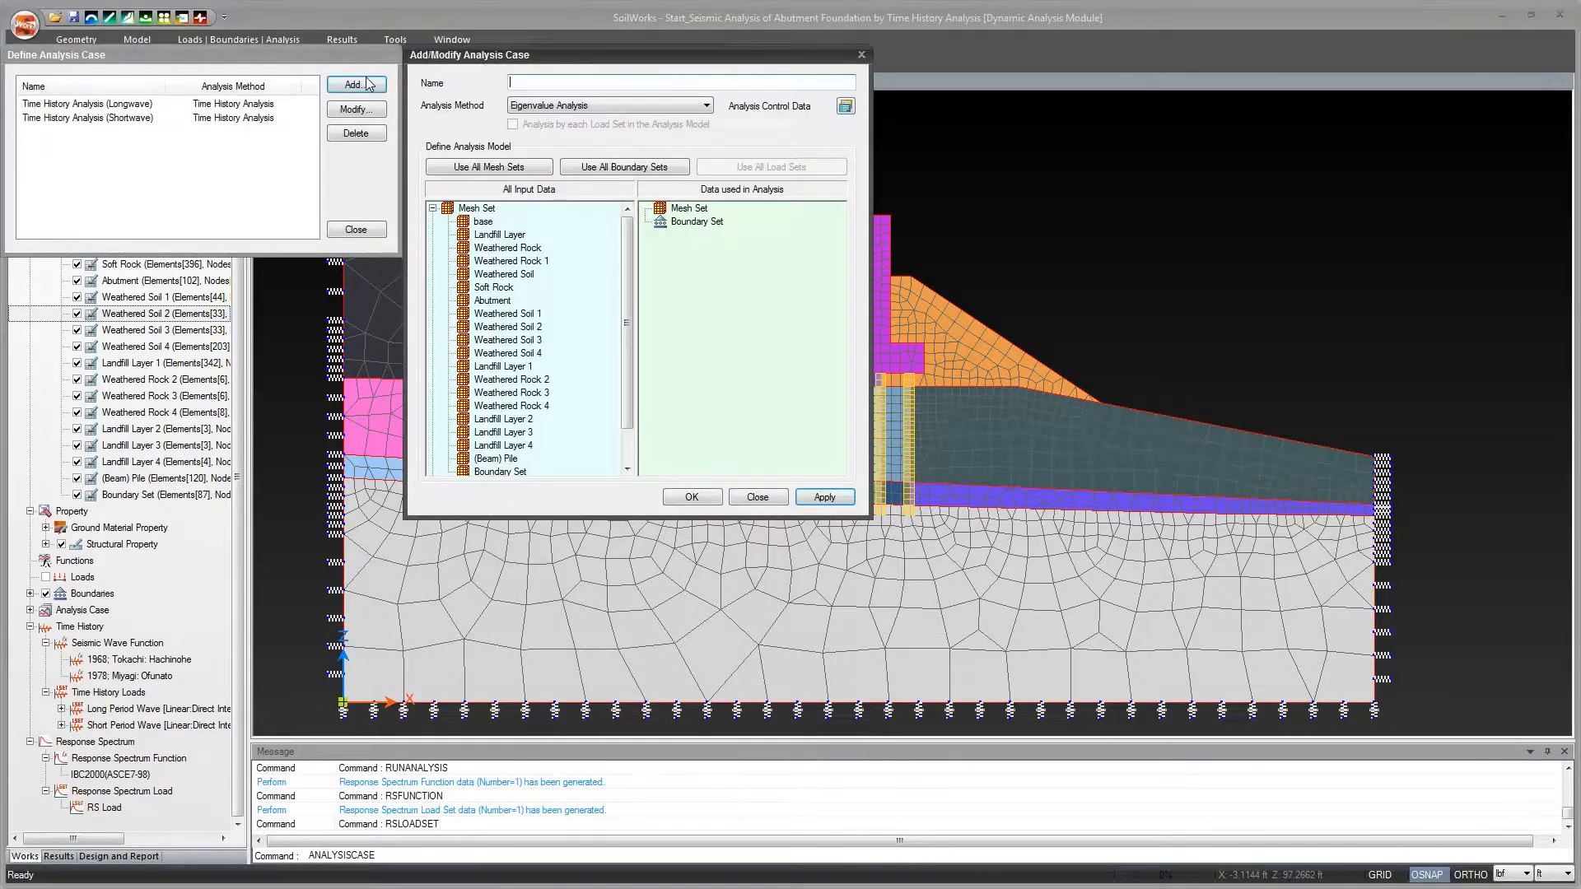
pyautogui.click(693, 108)
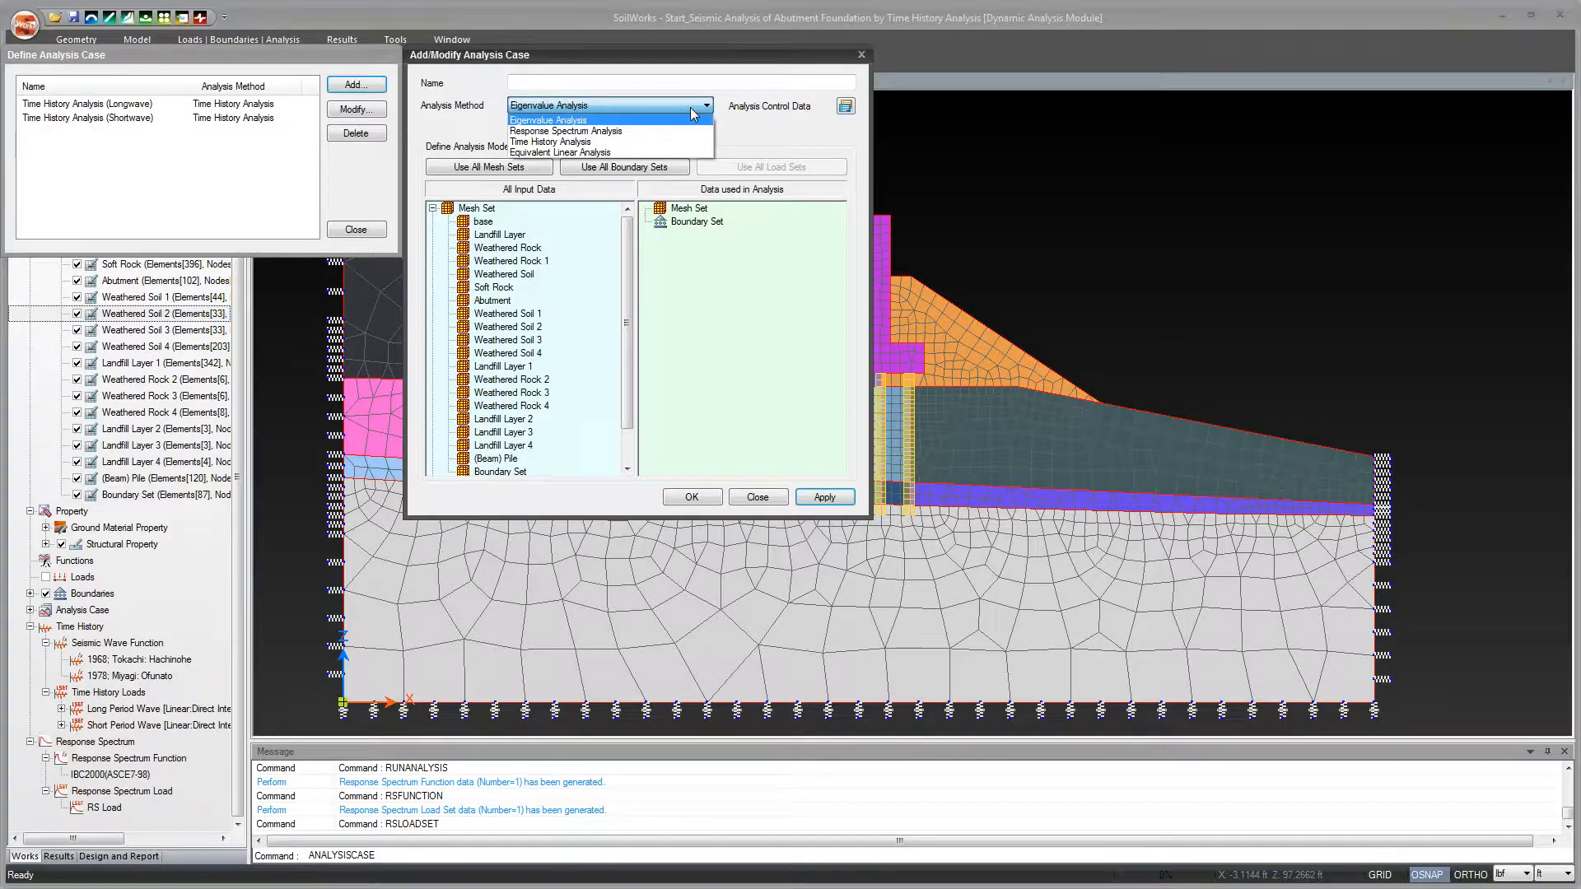
pyautogui.click(652, 131)
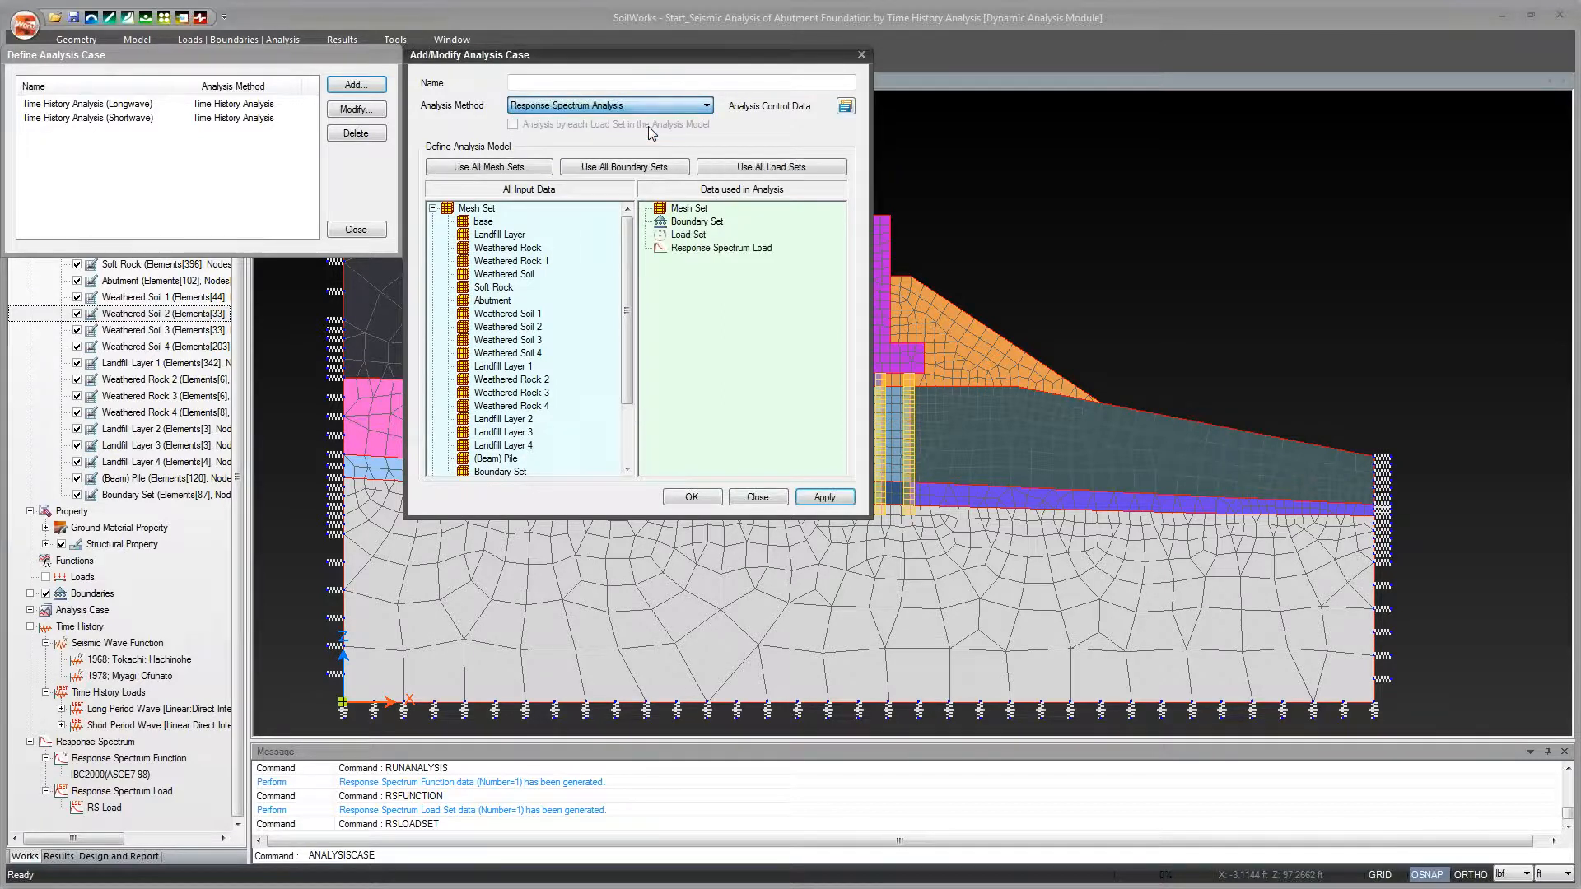
pyautogui.click(638, 81)
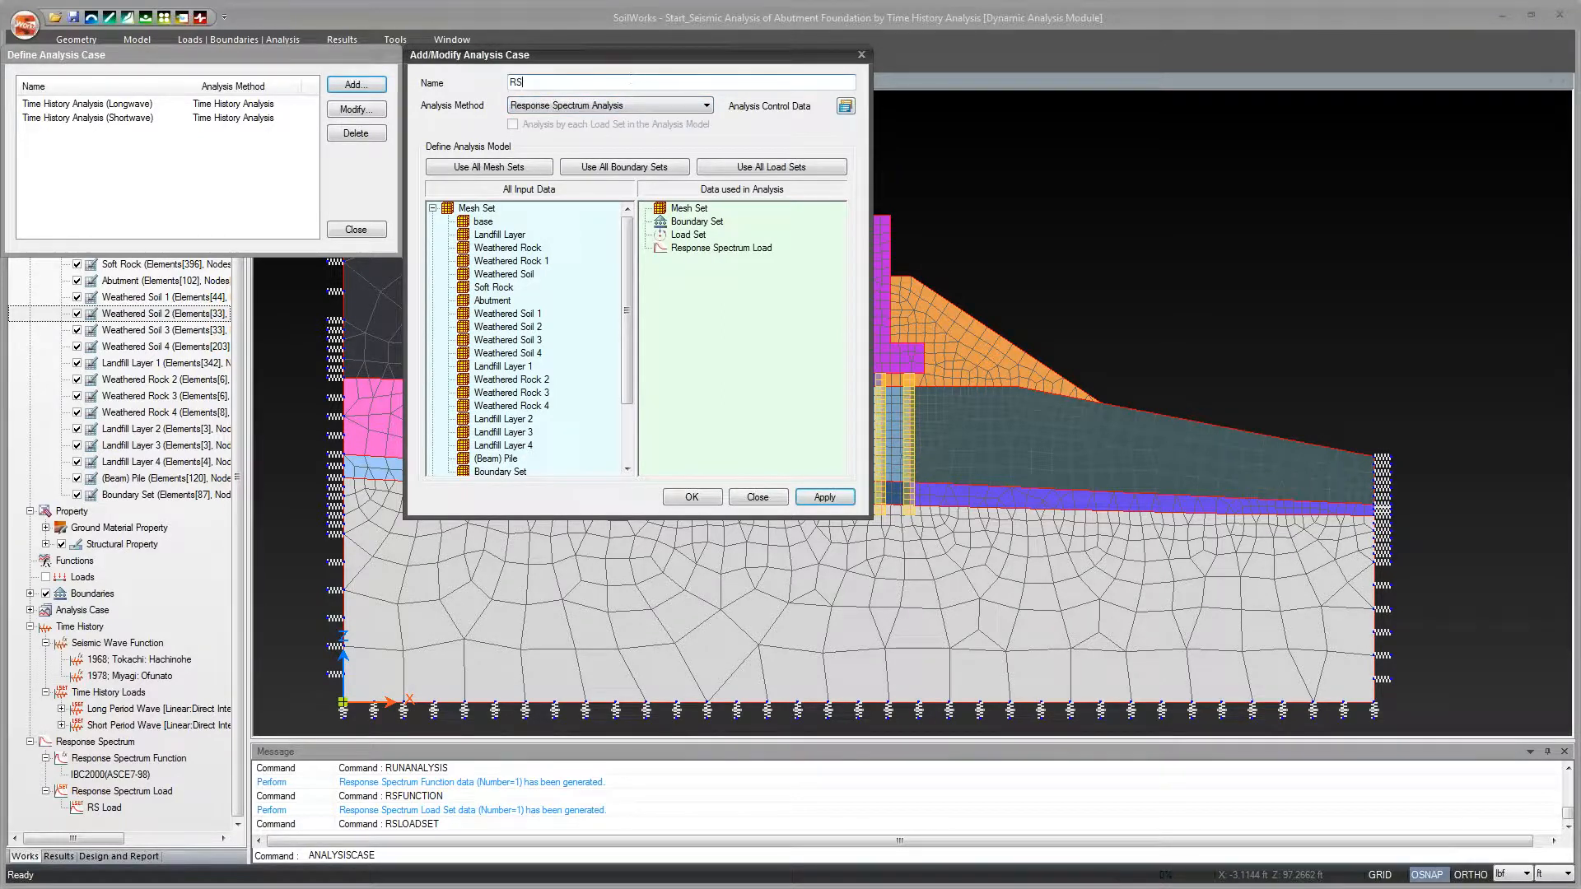
pyautogui.write('RS Analysis')
# Include all mesh sets, all boundary sets and the RS Load in the RS Analysis case, and save the case.
pyautogui.click(540, 167)
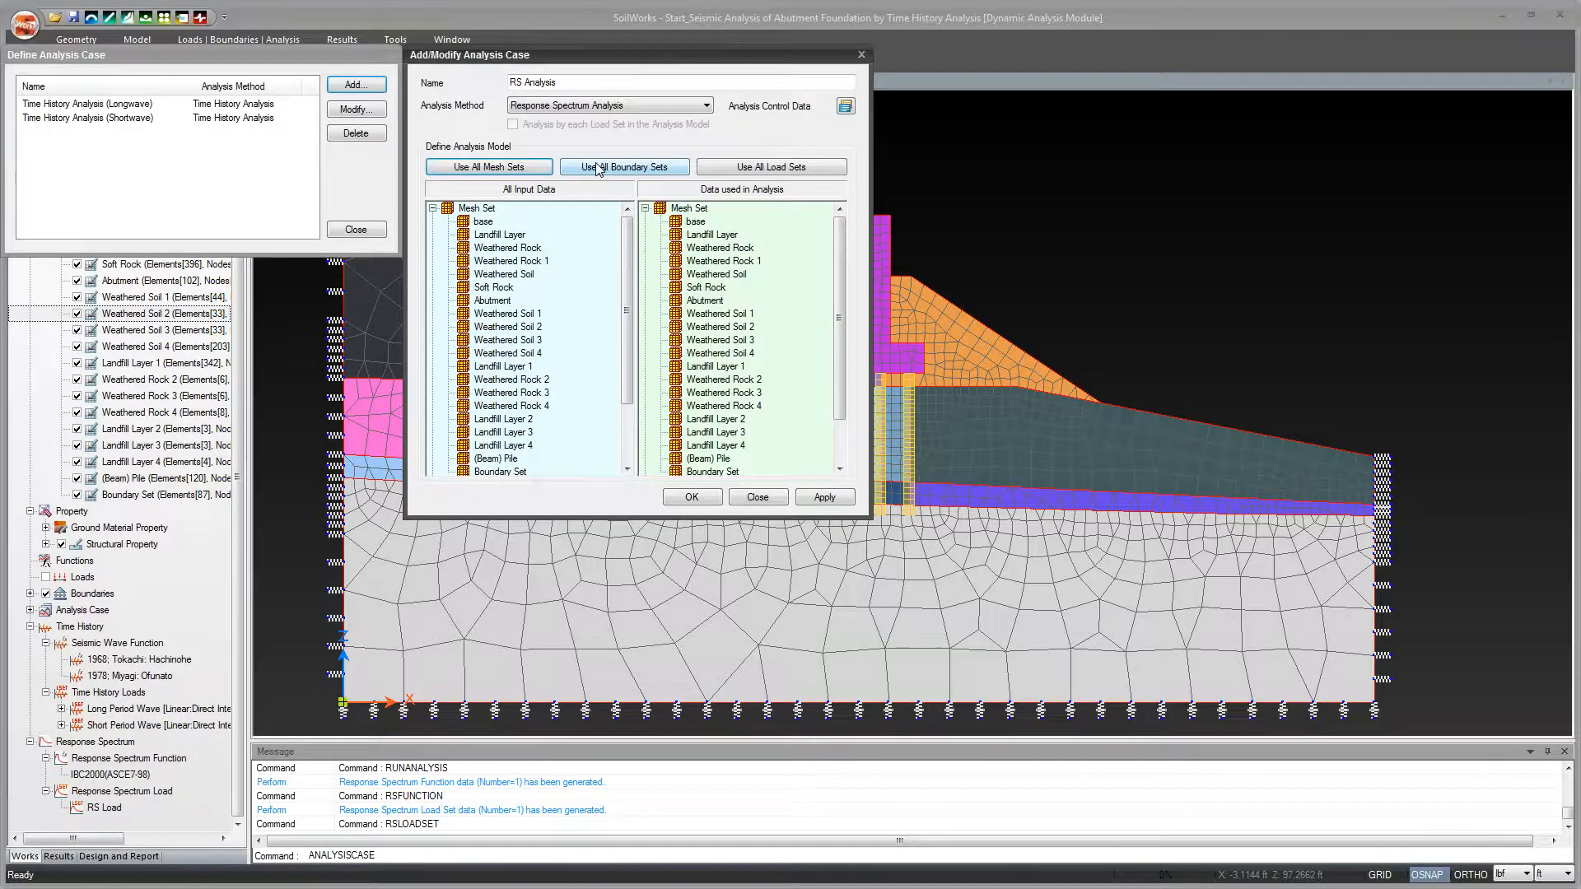
pyautogui.click(609, 169)
pyautogui.scroll(-2, 628, 306)
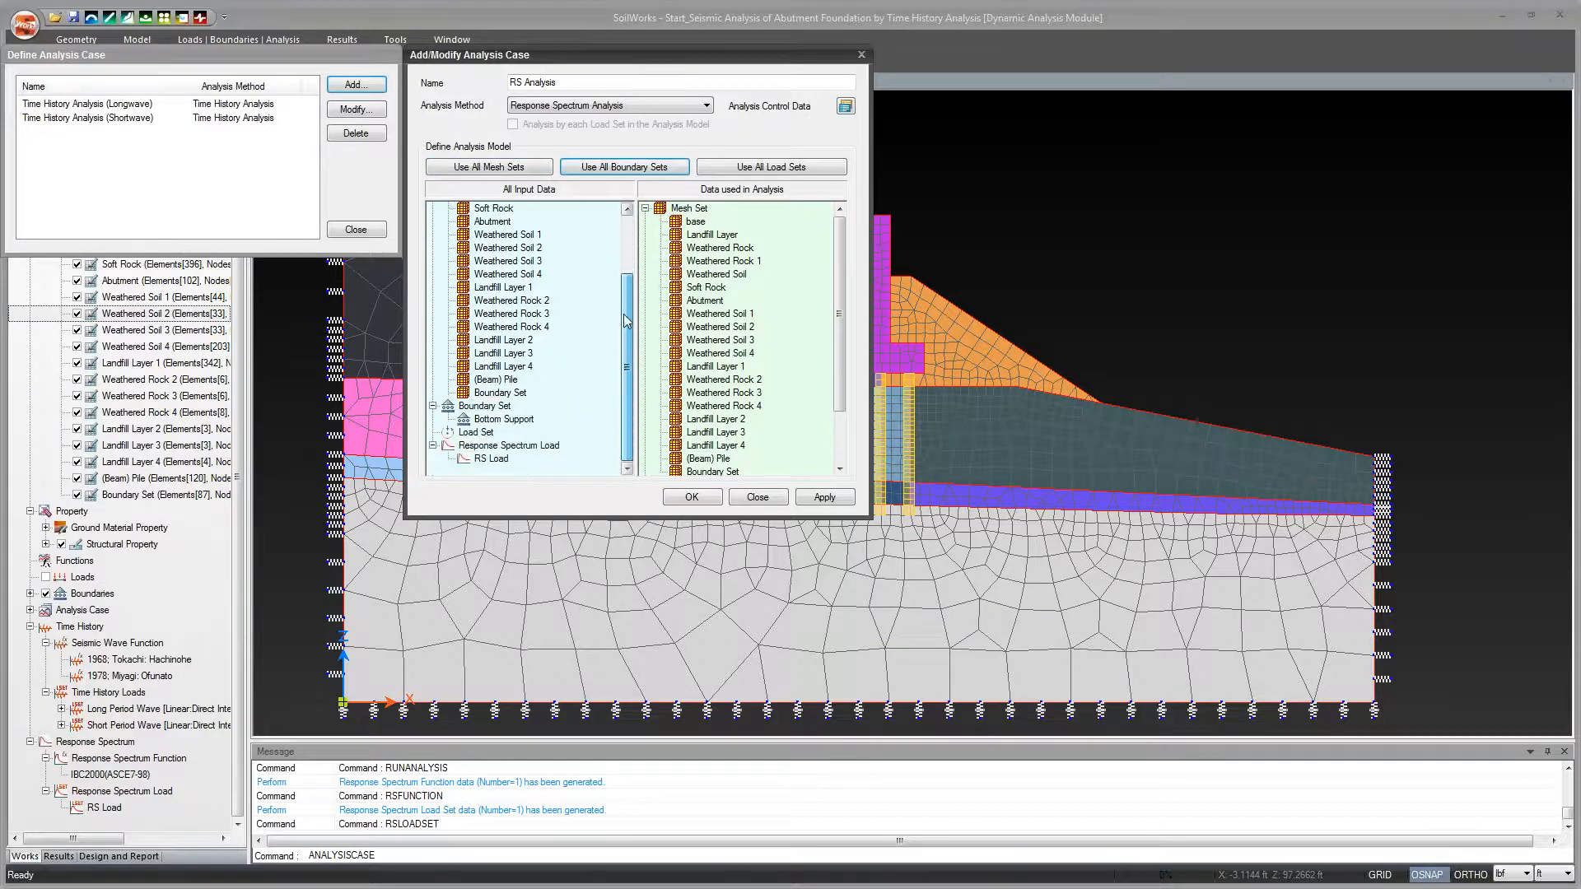
pyautogui.moveTo(491, 459); pyautogui.dragTo(834, 409)
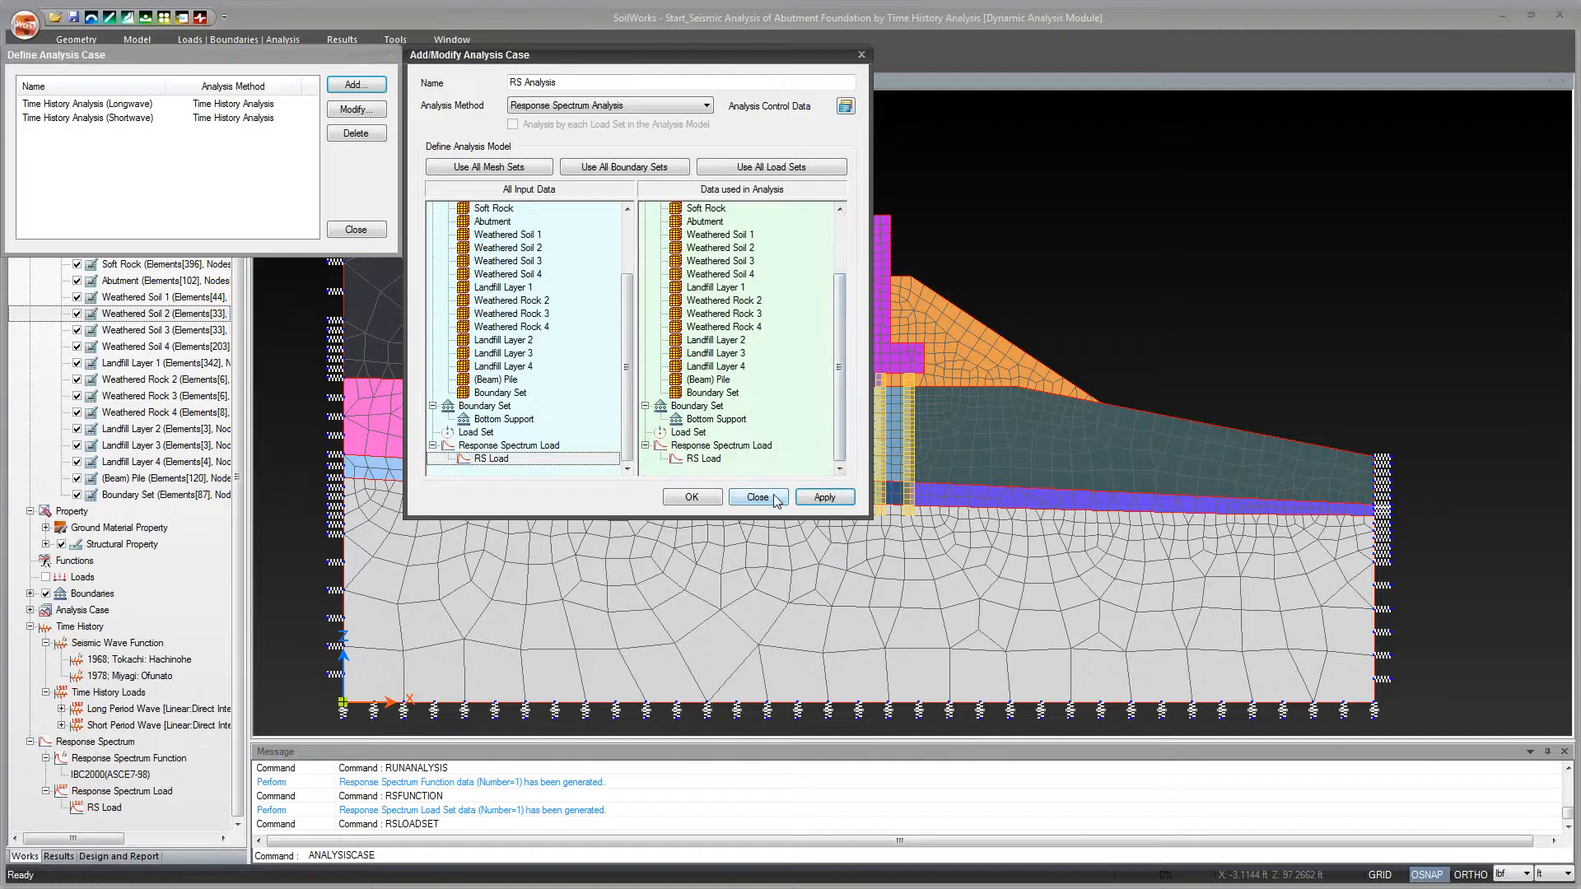
pyautogui.click(692, 497)
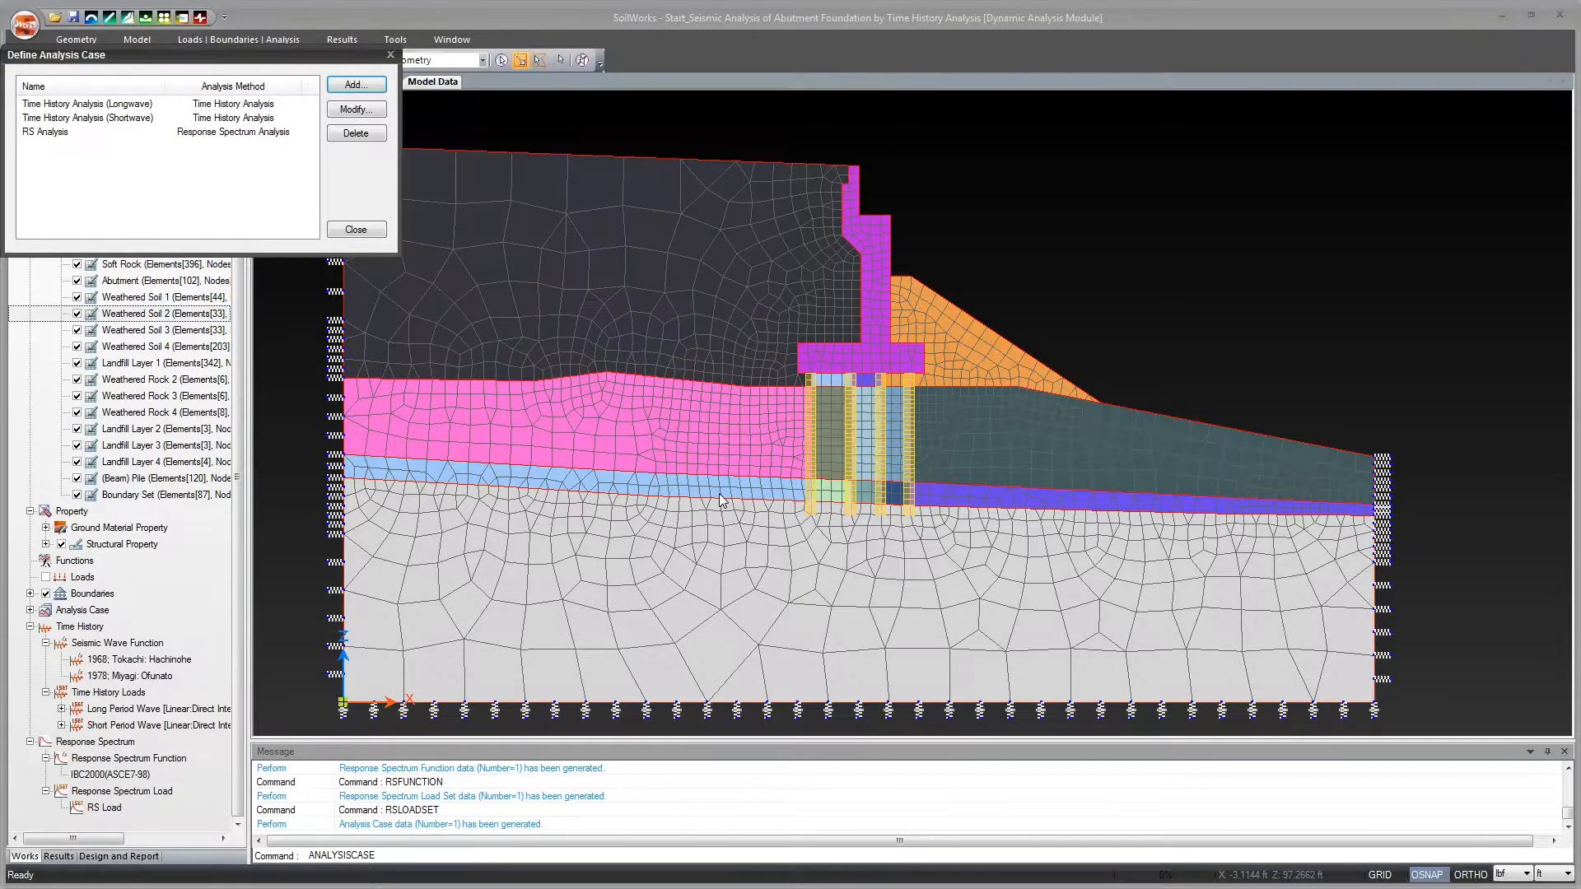
pyautogui.click(356, 232)
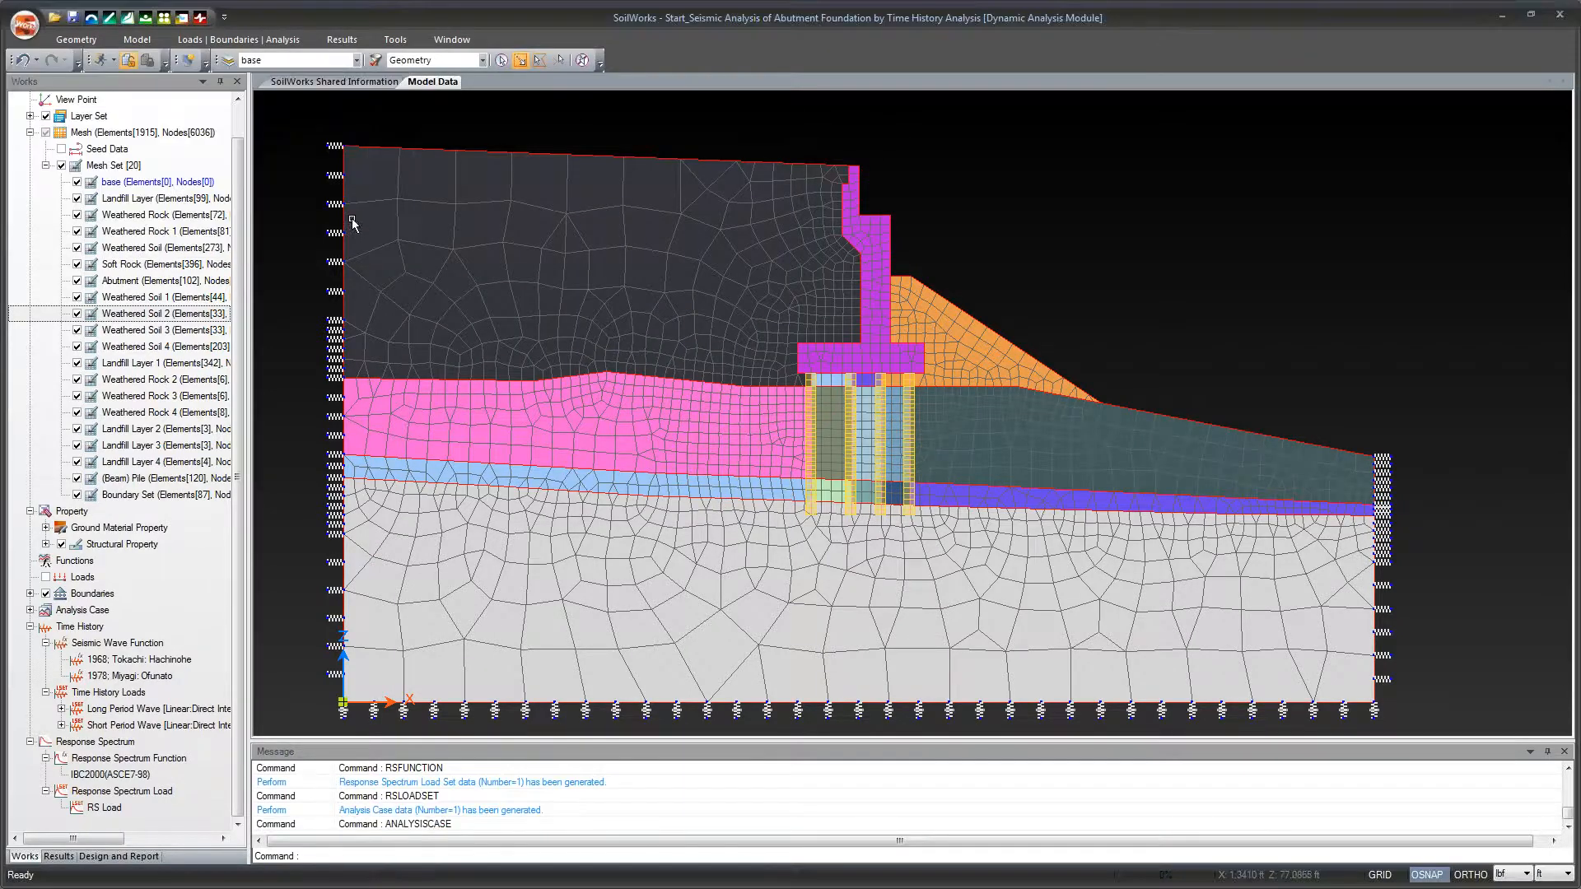
# Exclude the Longwave and Shortwave time history cases from the run and perform only the RS Analysis case.
pyautogui.click(210, 43)
pyautogui.click(671, 82)
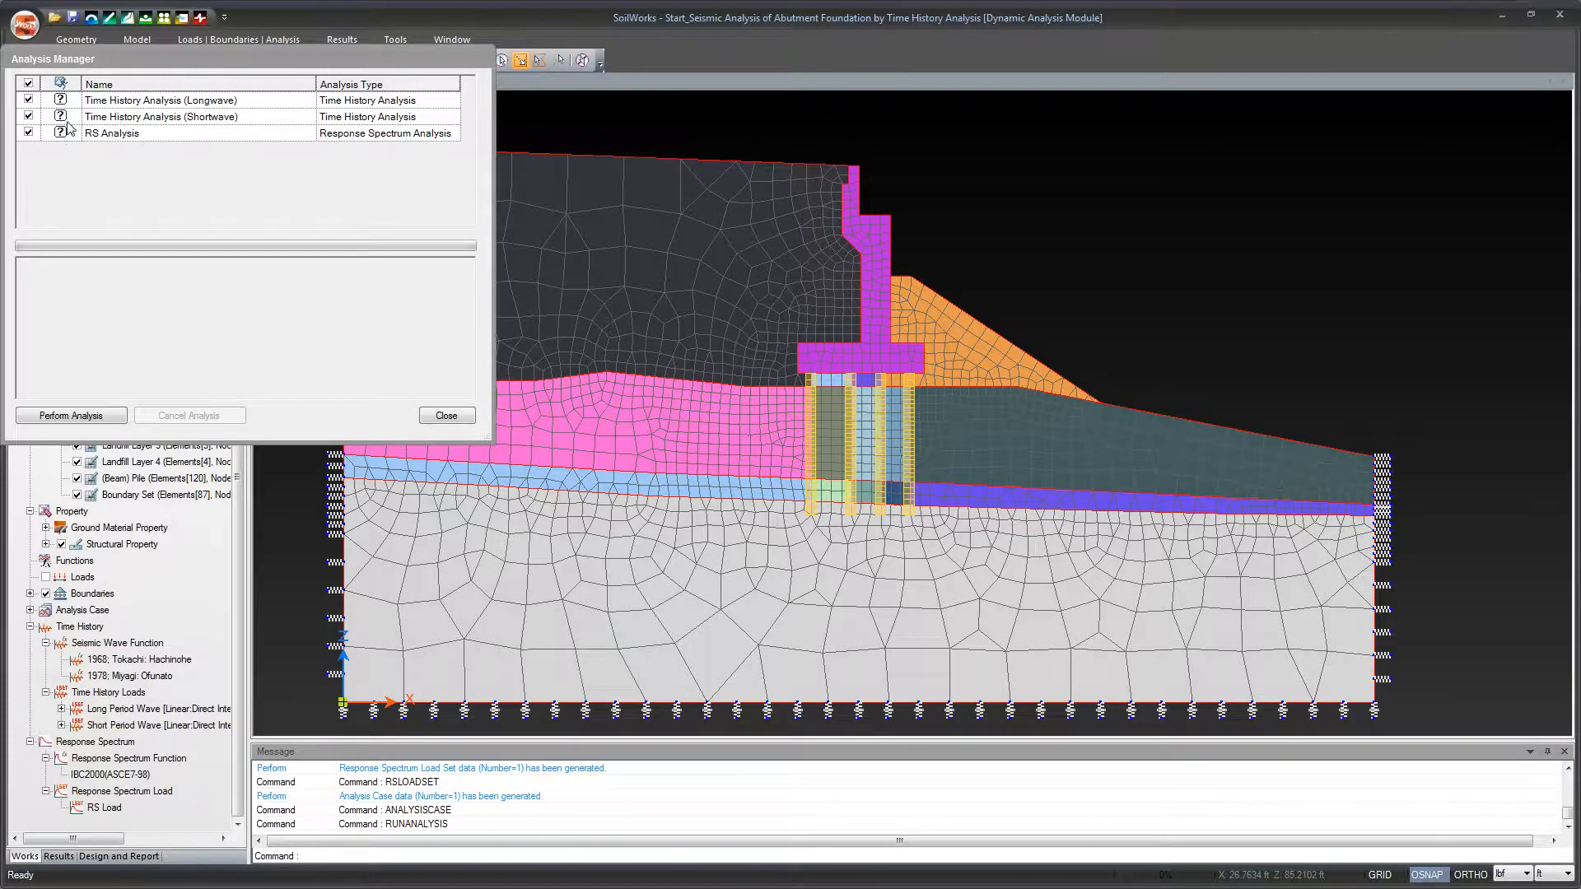
pyautogui.click(29, 119)
pyautogui.click(28, 116)
pyautogui.click(29, 100)
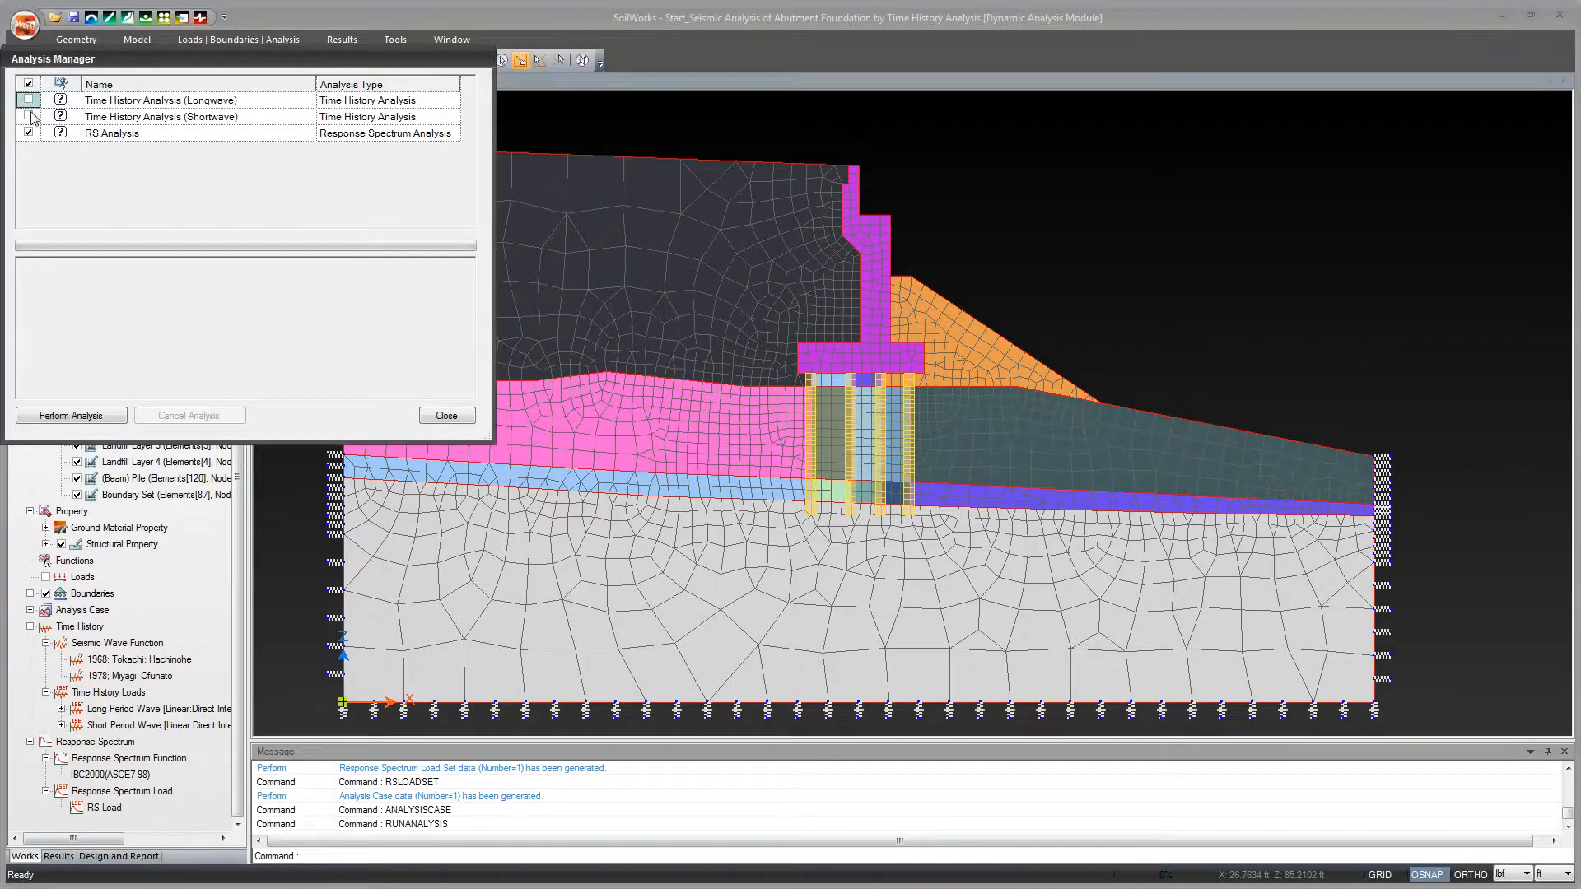
pyautogui.moveTo(230, 61); pyautogui.dragTo(688, 152)
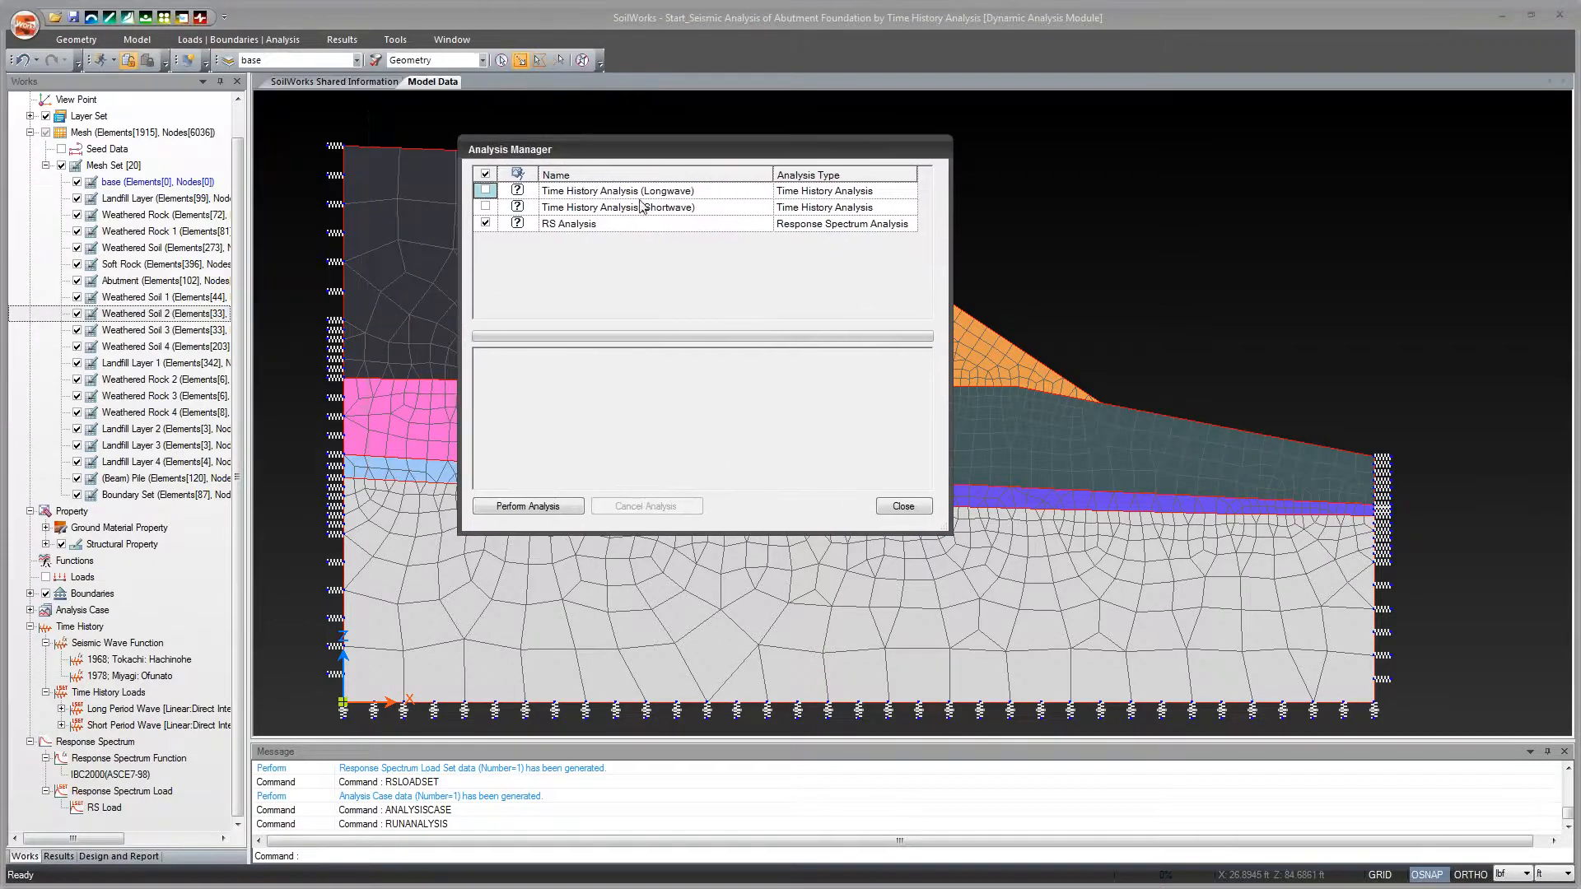
pyautogui.click(558, 508)
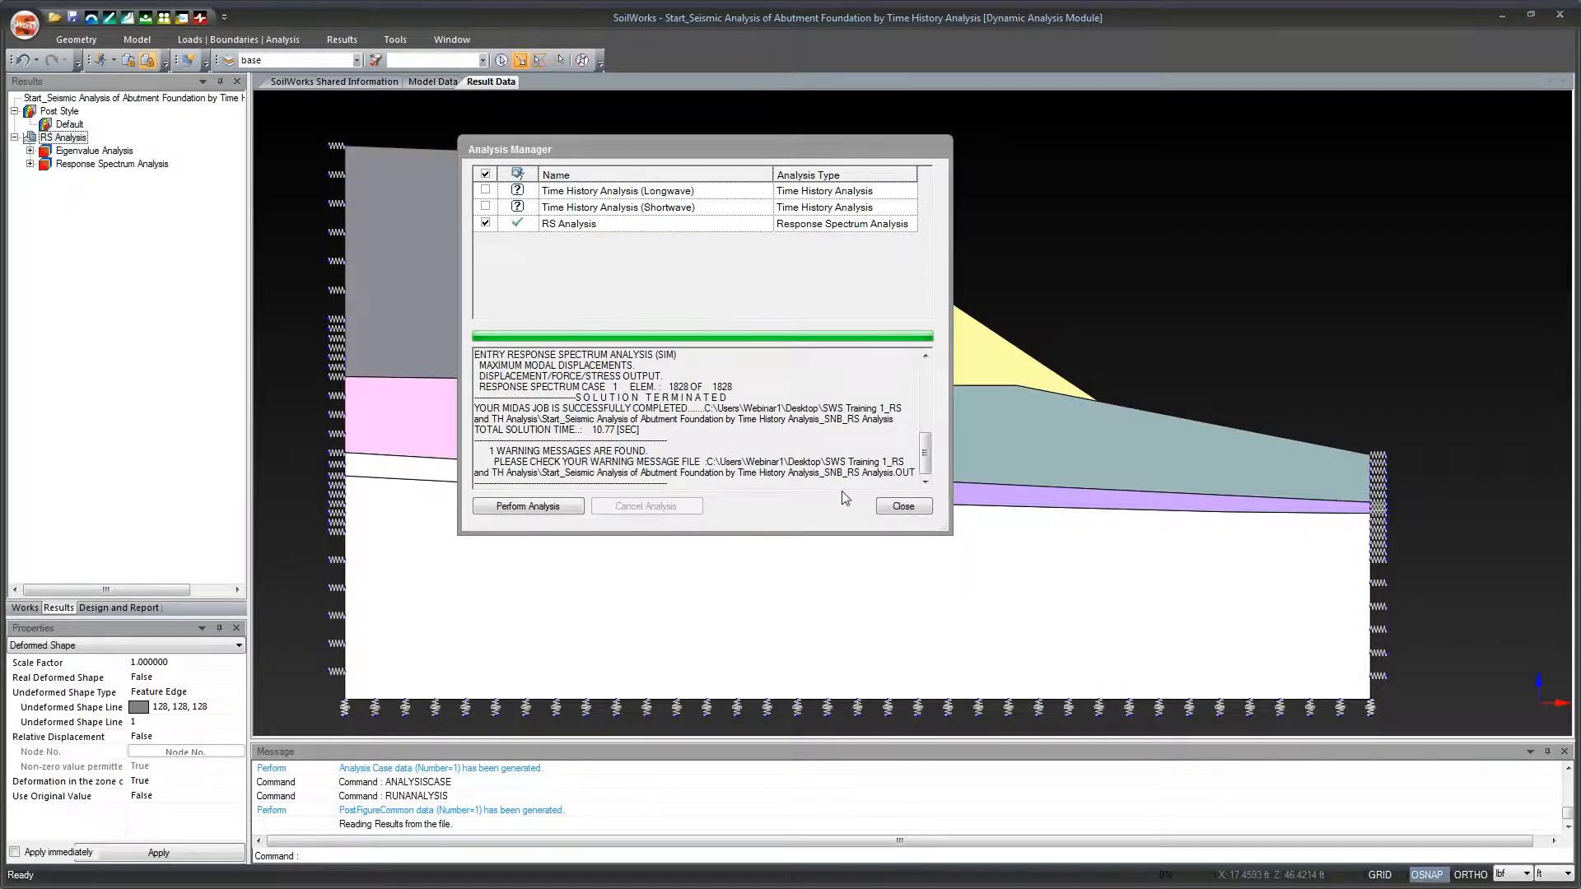
pyautogui.click(903, 507)
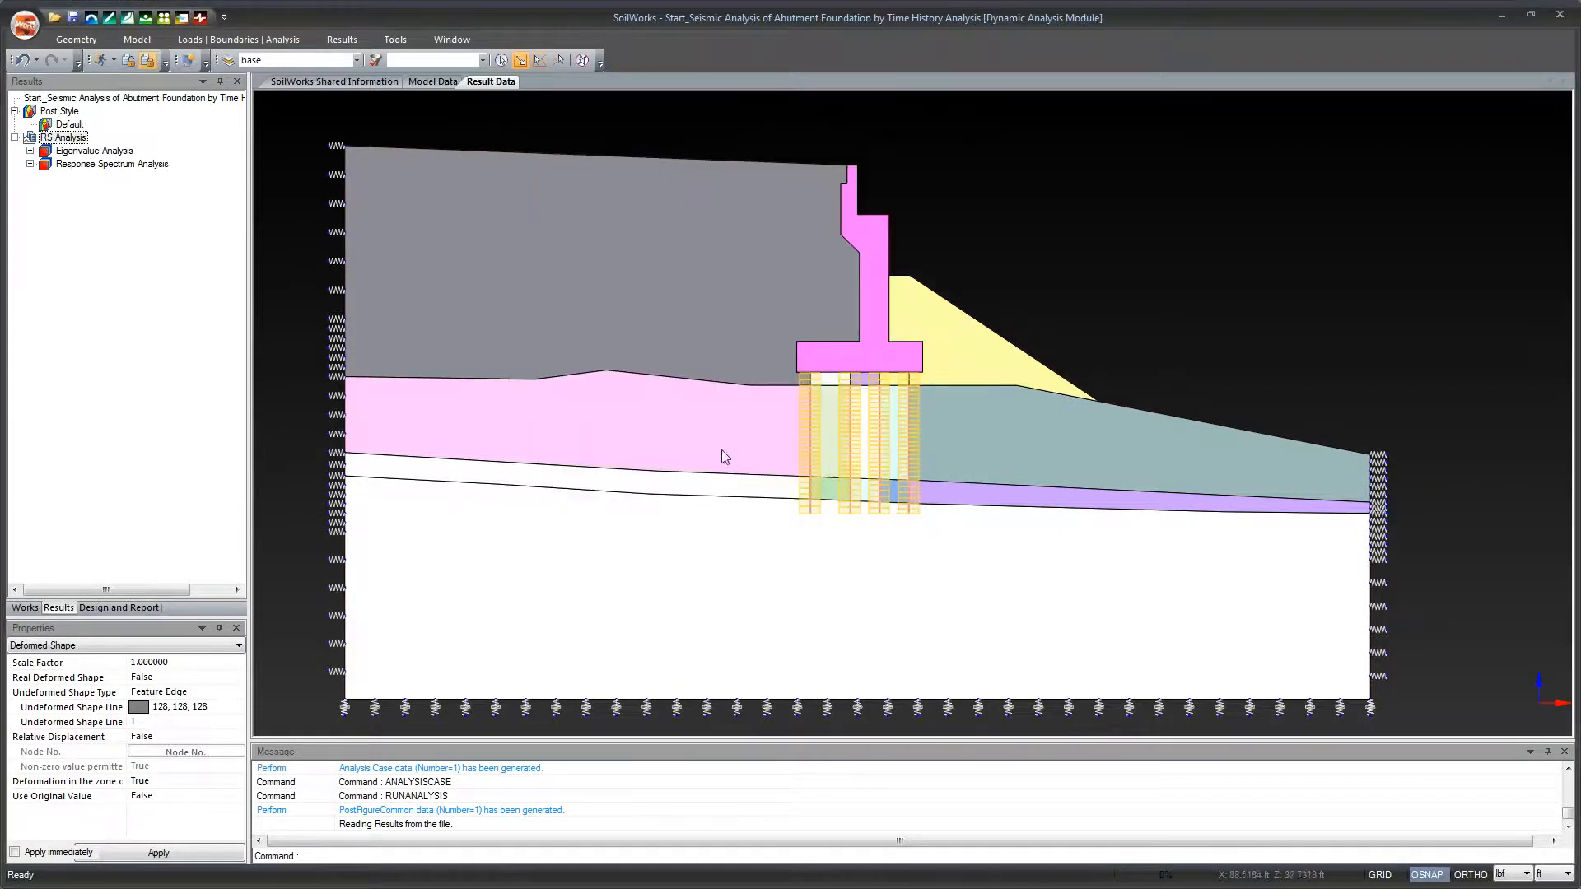
# Display the response spectrum ground element contours for Total Stress (SXX) and Total Stress (SYY).
pyautogui.click(30, 163)
pyautogui.click(46, 191)
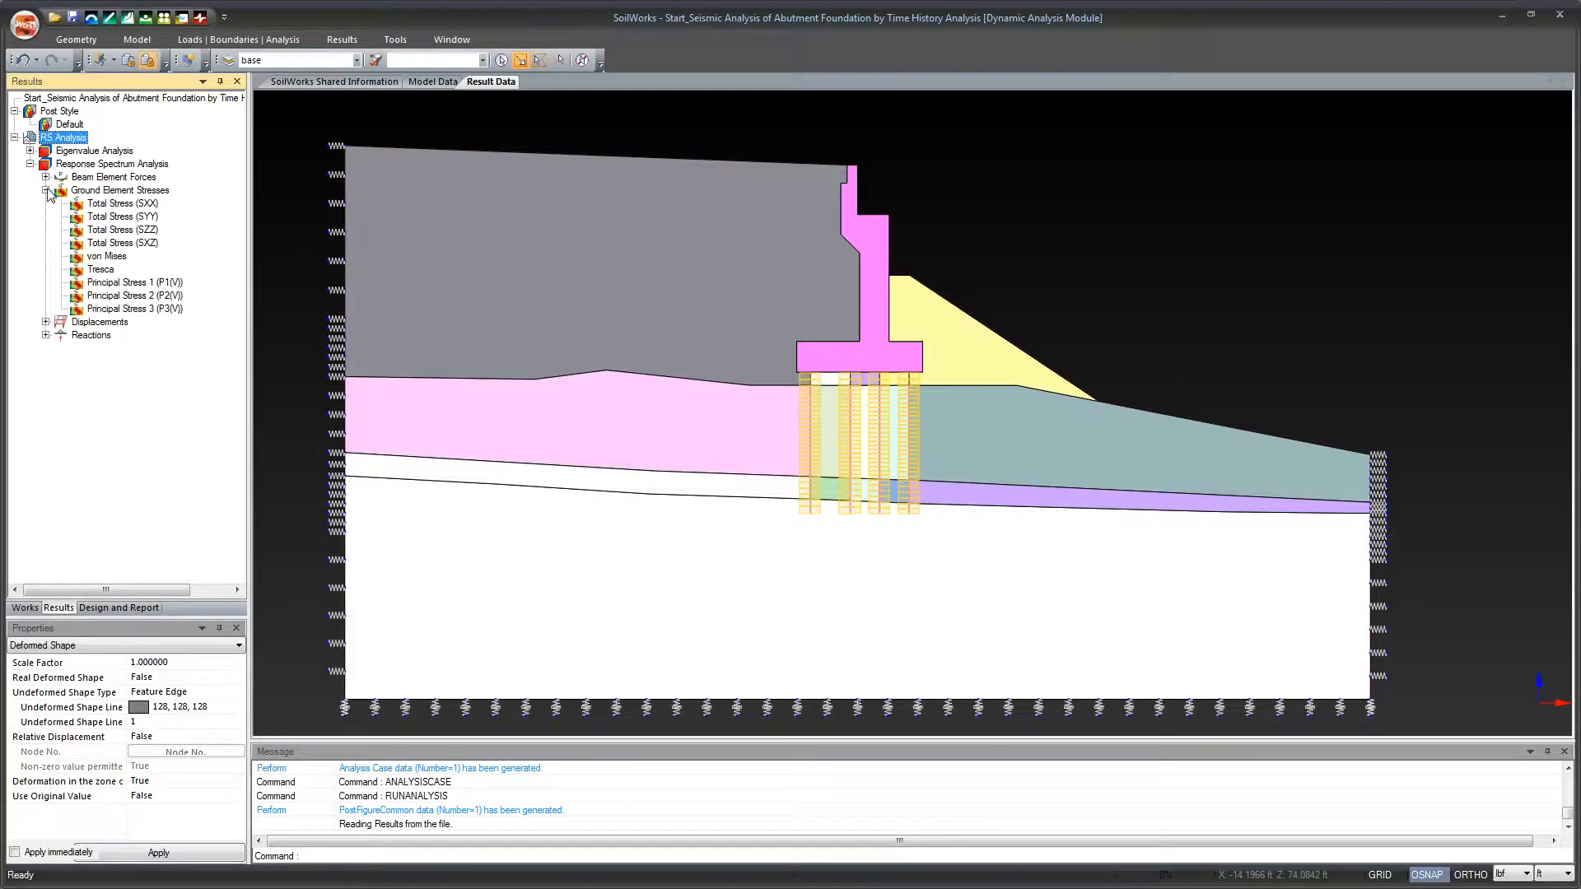
pyautogui.click(107, 204)
pyautogui.click(91, 217)
pyautogui.click(46, 190)
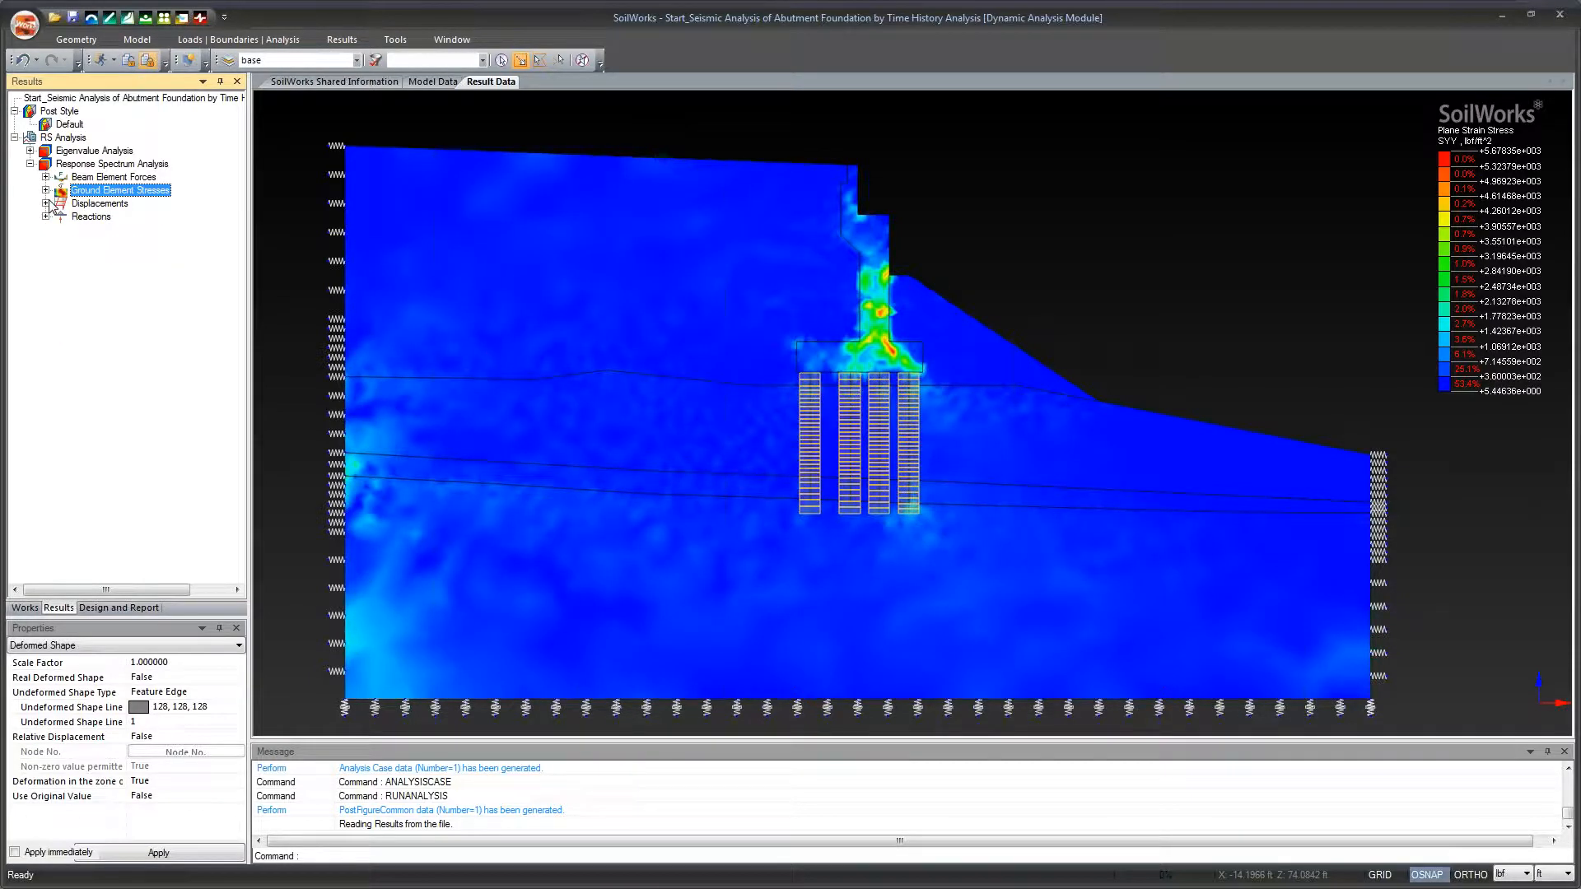
# Display the piles' Beam Axial Force (Nx), Shear Force (Qz) and Moment (My) results, plus the Vertical Displacement (DZ(V)) contour.
pyautogui.click(46, 177)
pyautogui.click(107, 190)
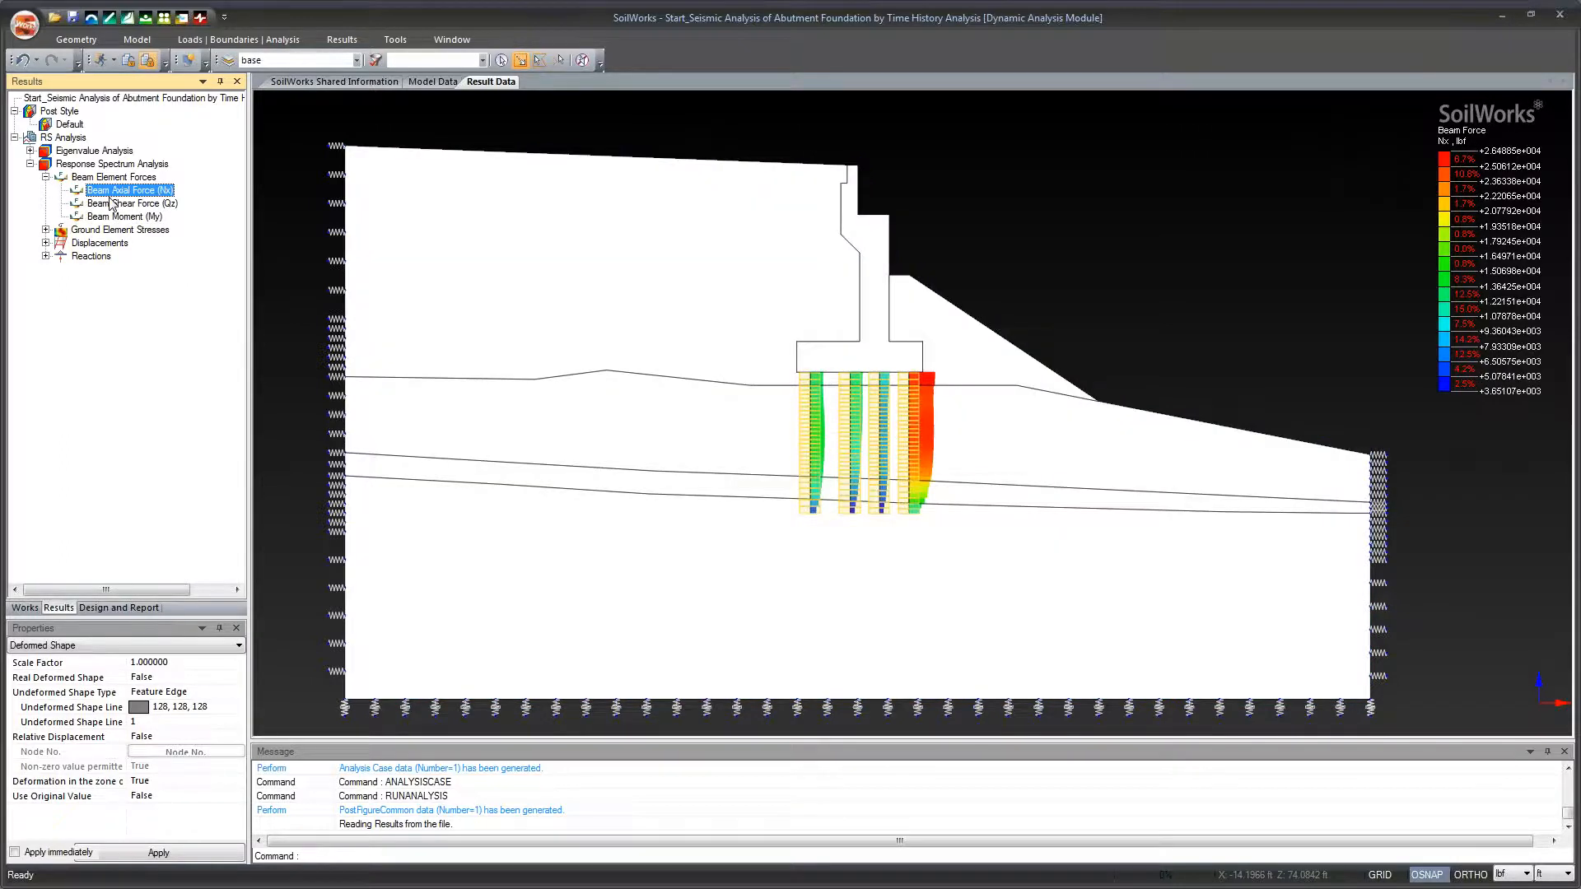
pyautogui.click(116, 205)
pyautogui.click(121, 218)
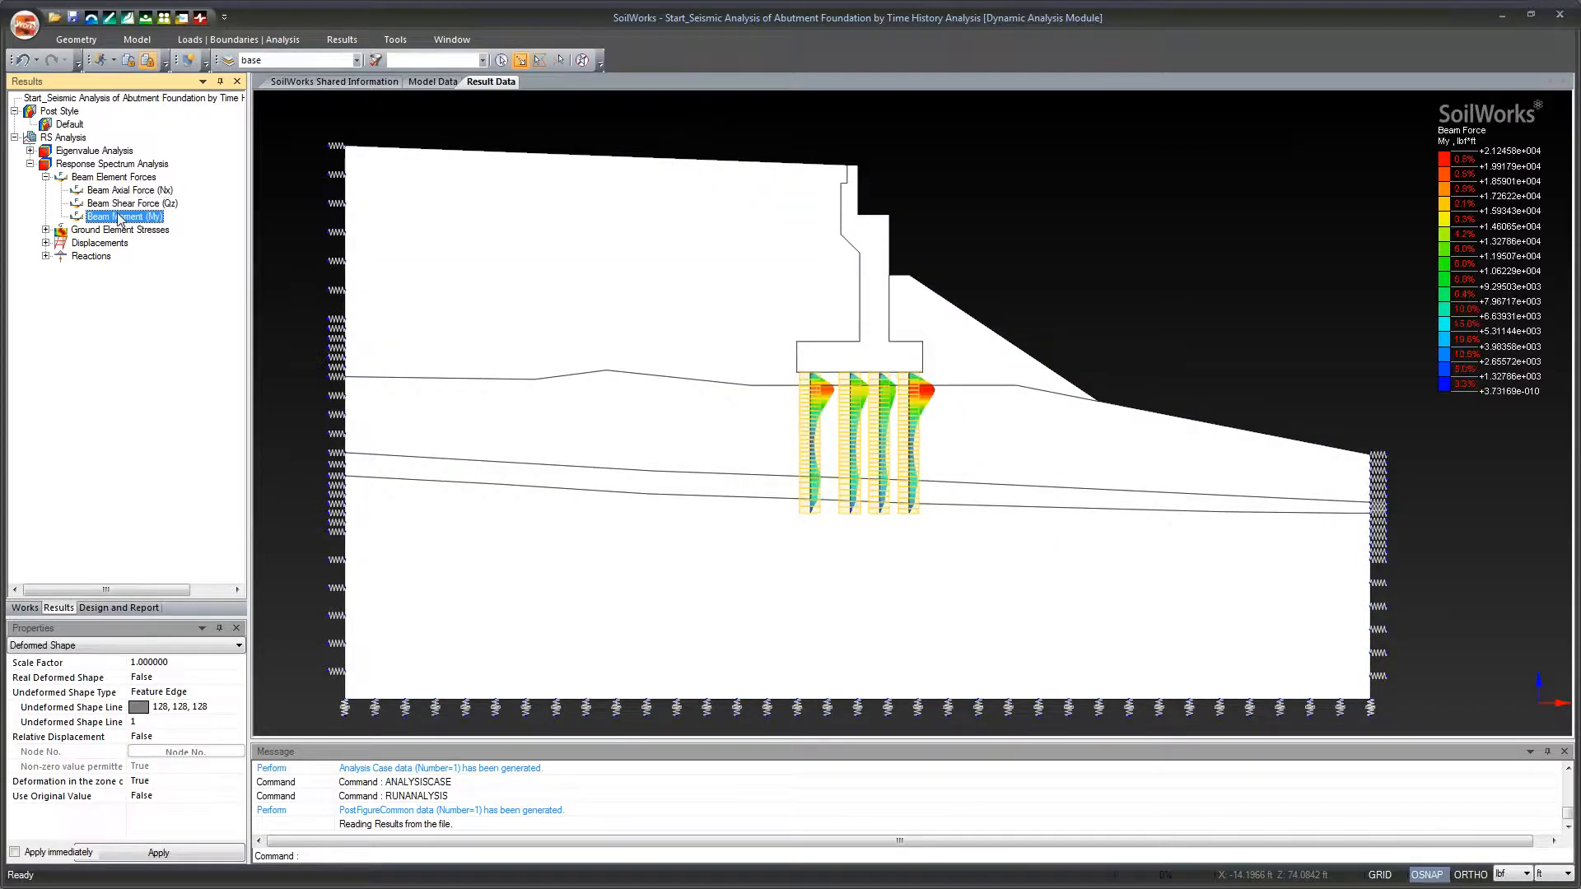
pyautogui.click(46, 243)
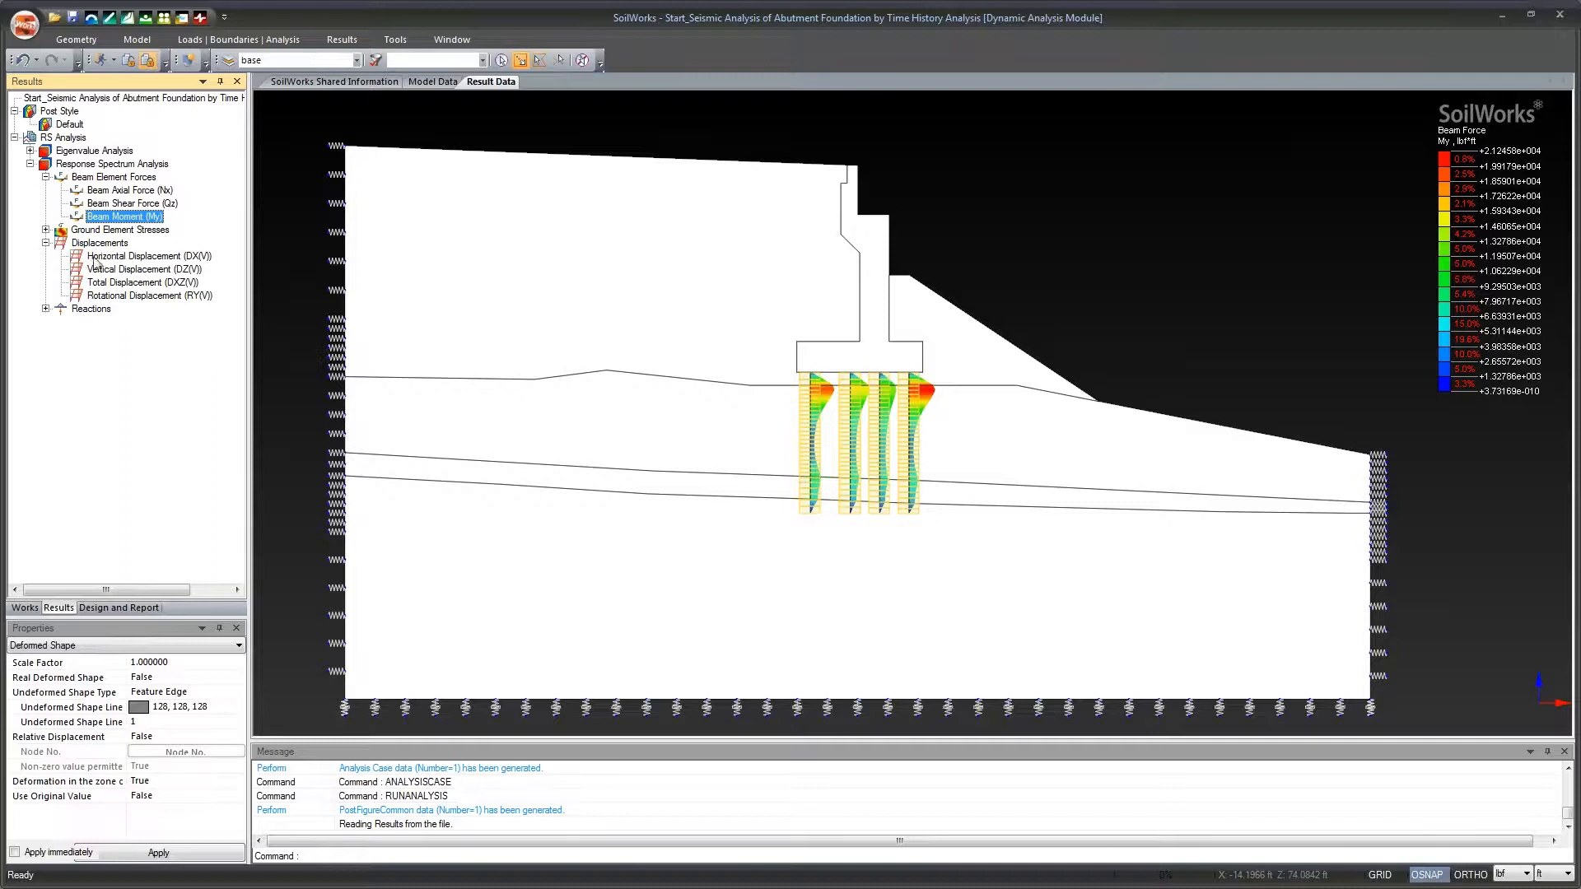
pyautogui.click(121, 271)
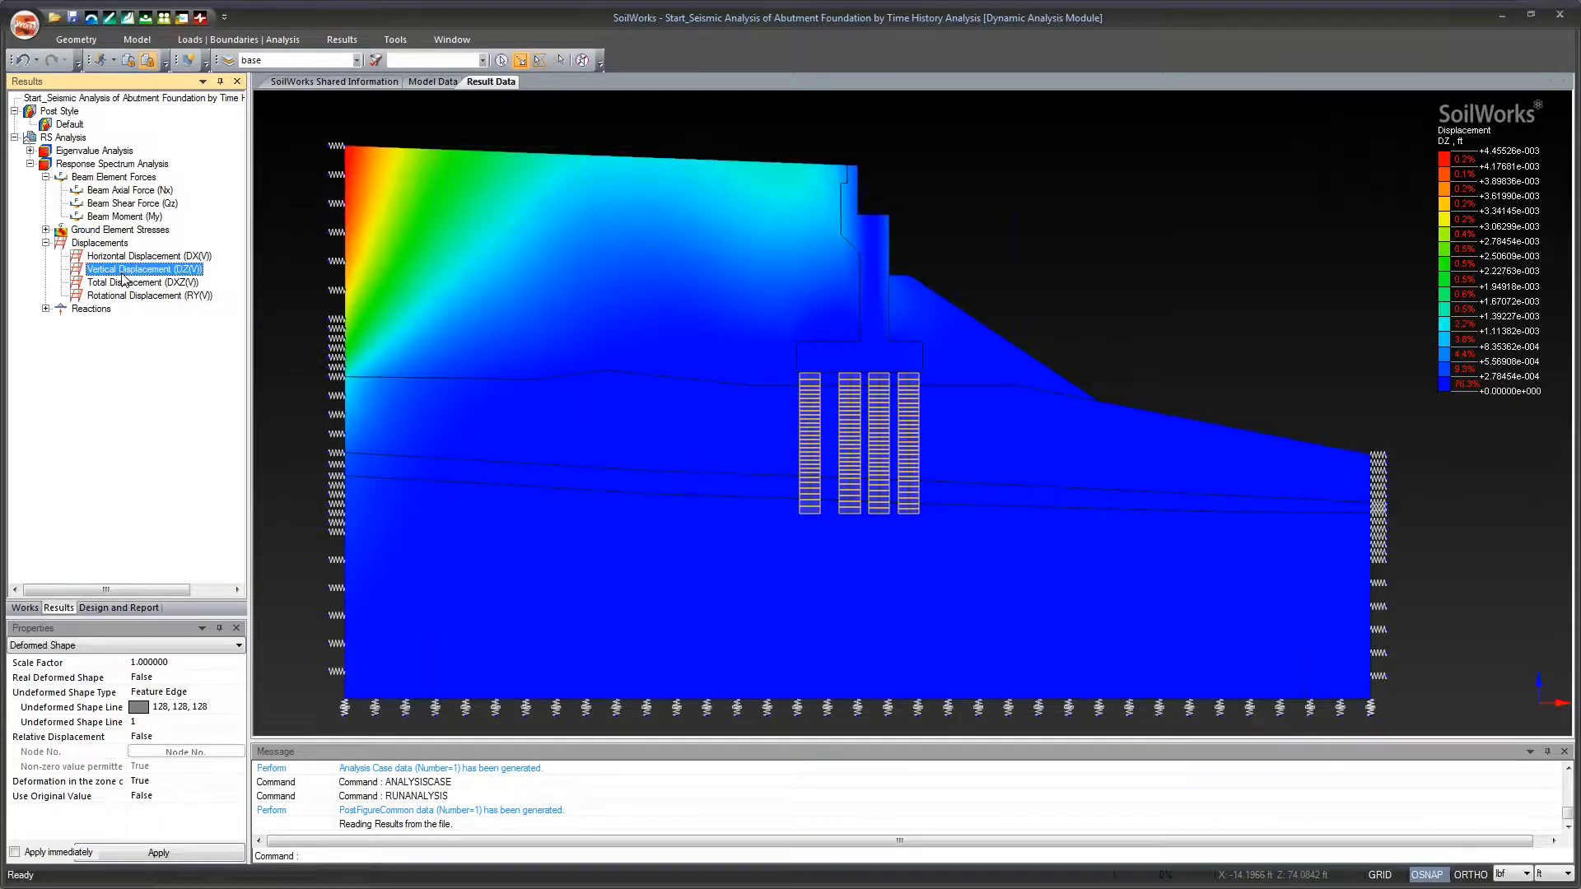
# Display the Horizontal Displacement (DX(V)) and Total Displacement (DXZ(V)) contours, and expand the list of ground element stress results.
pyautogui.click(123, 258)
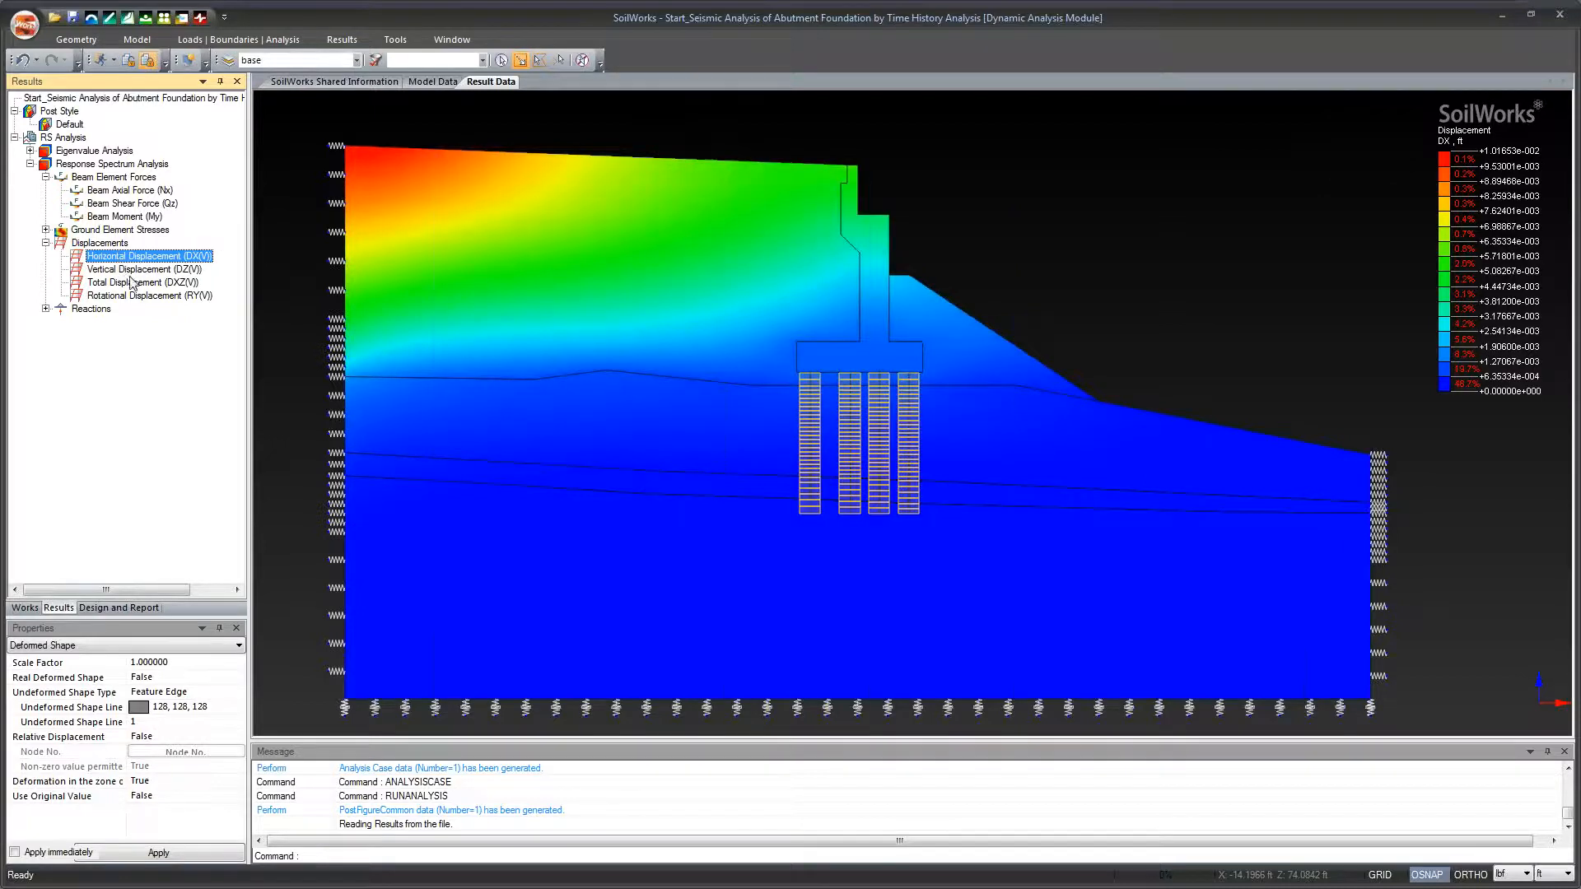
pyautogui.click(131, 282)
pyautogui.click(46, 230)
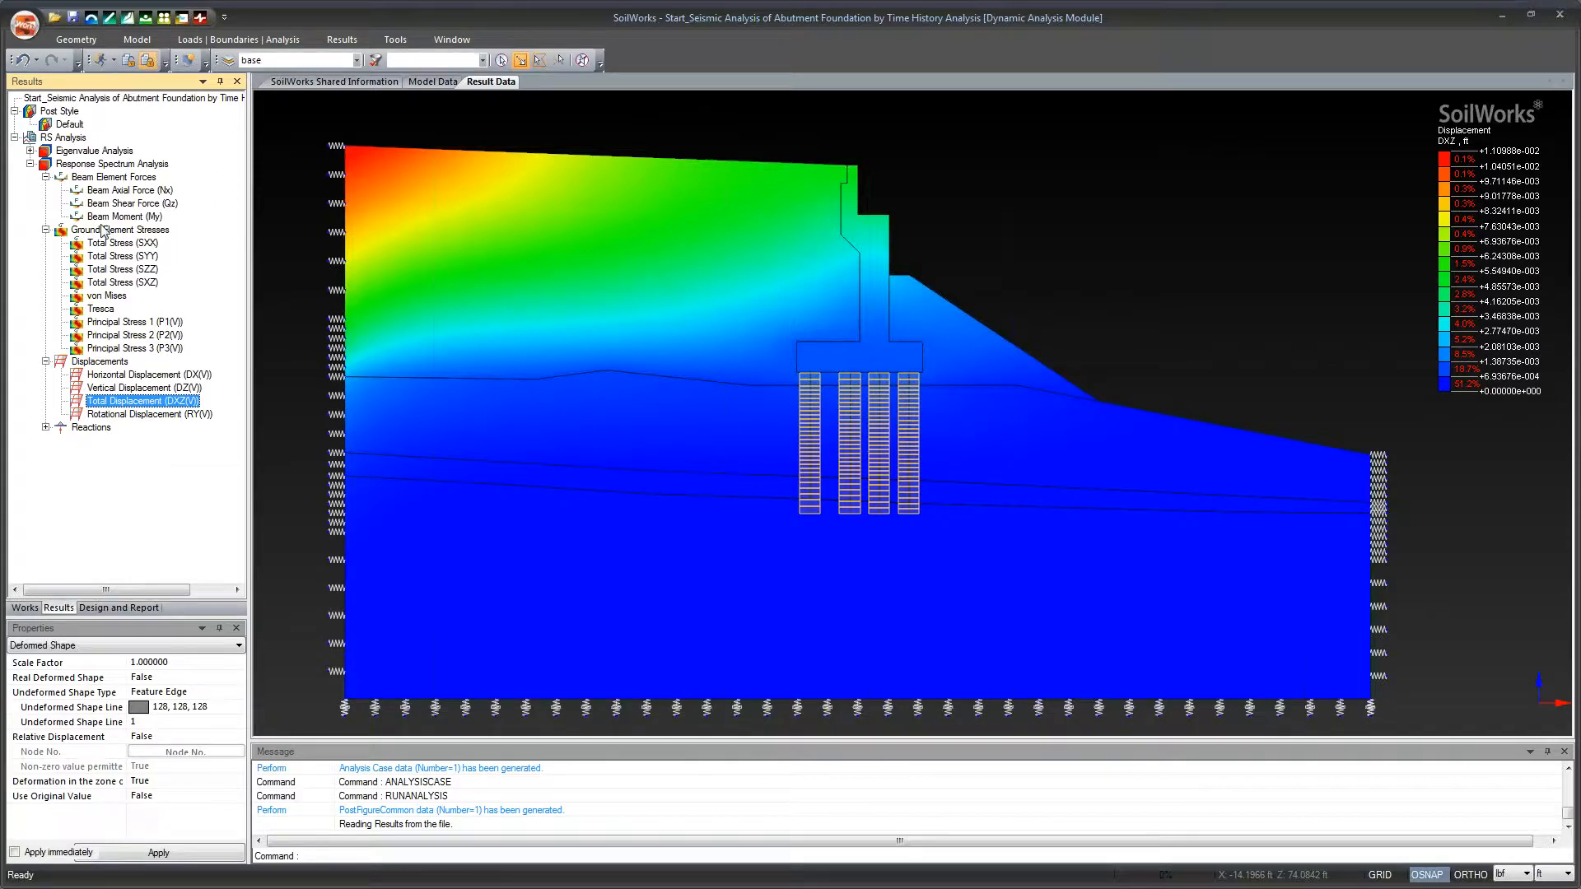
# Collapse the beam force and ground stress result groups and list the individual modes of the Eigenvalue Analysis.
pyautogui.click(47, 177)
pyautogui.click(46, 190)
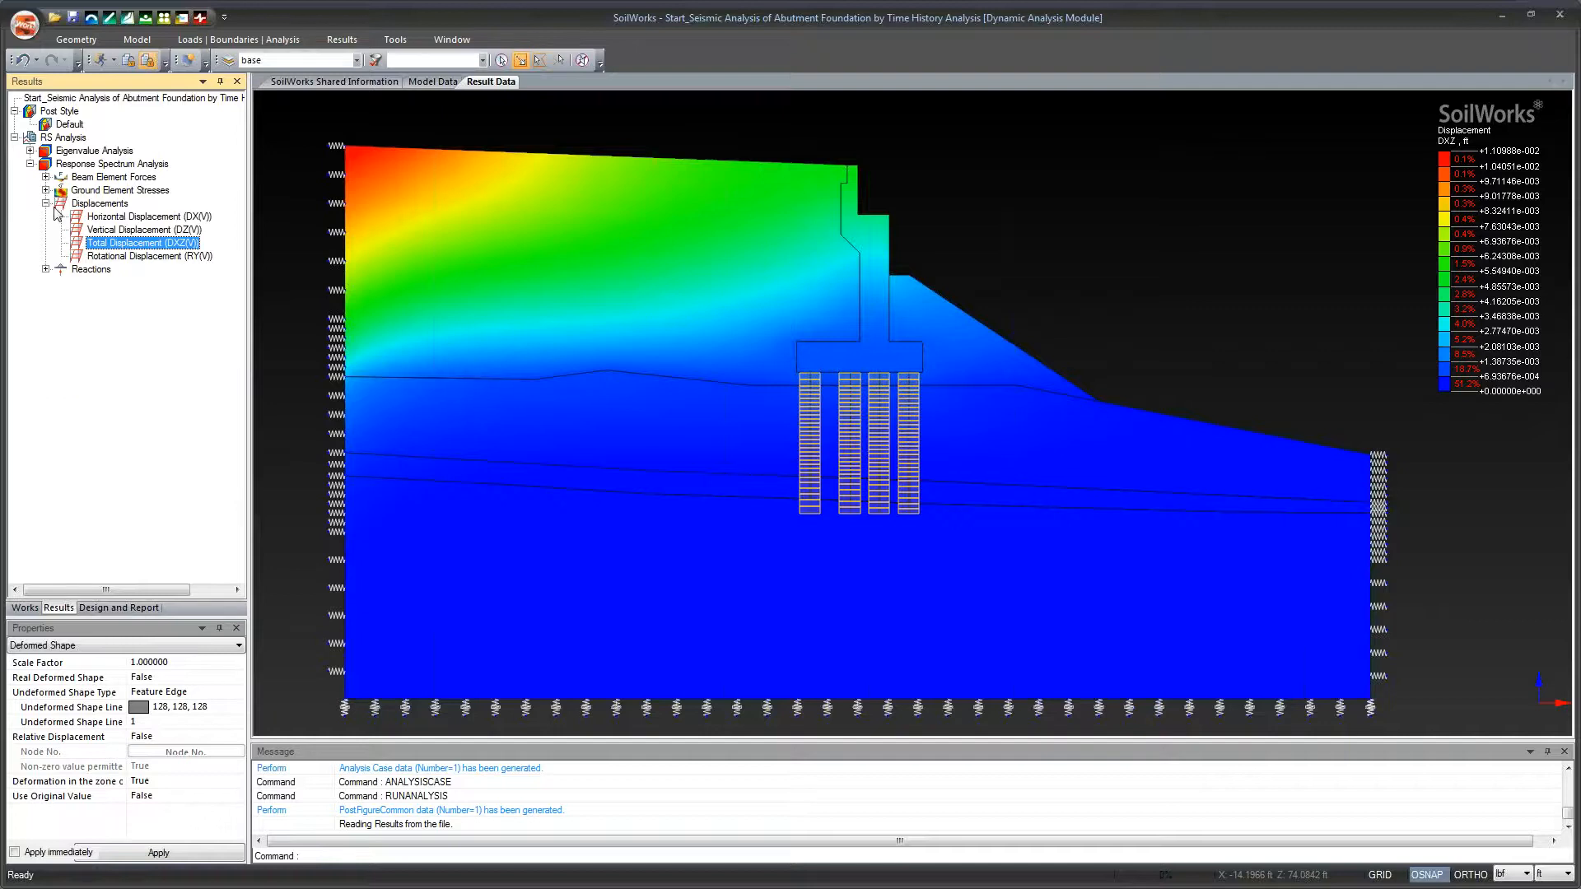
pyautogui.click(46, 270)
pyautogui.click(29, 151)
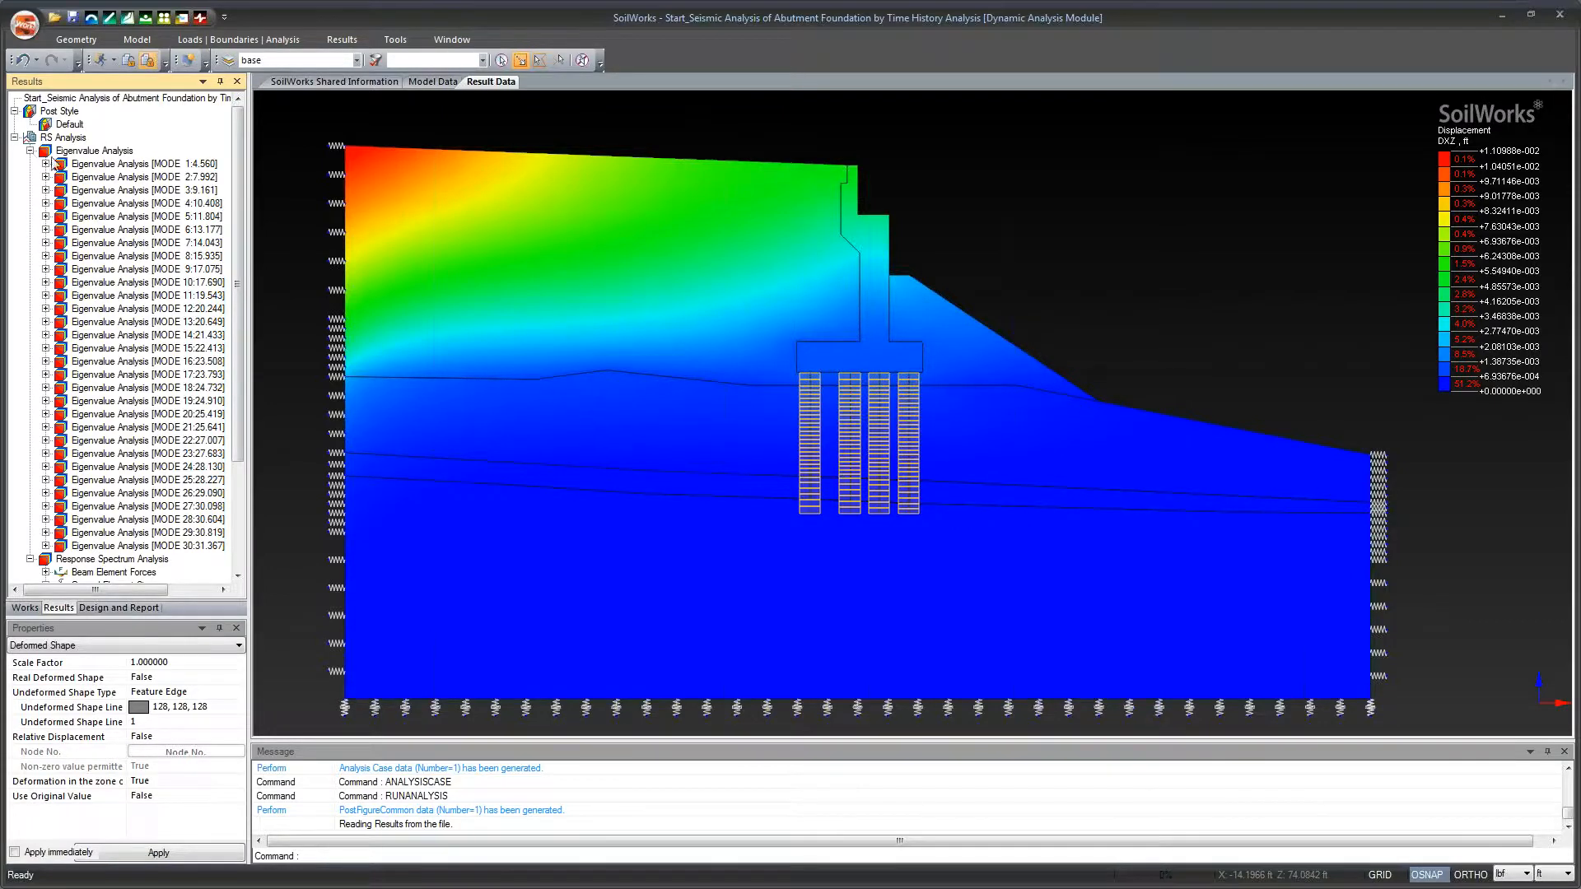
pyautogui.scroll(-1, 231, 189)
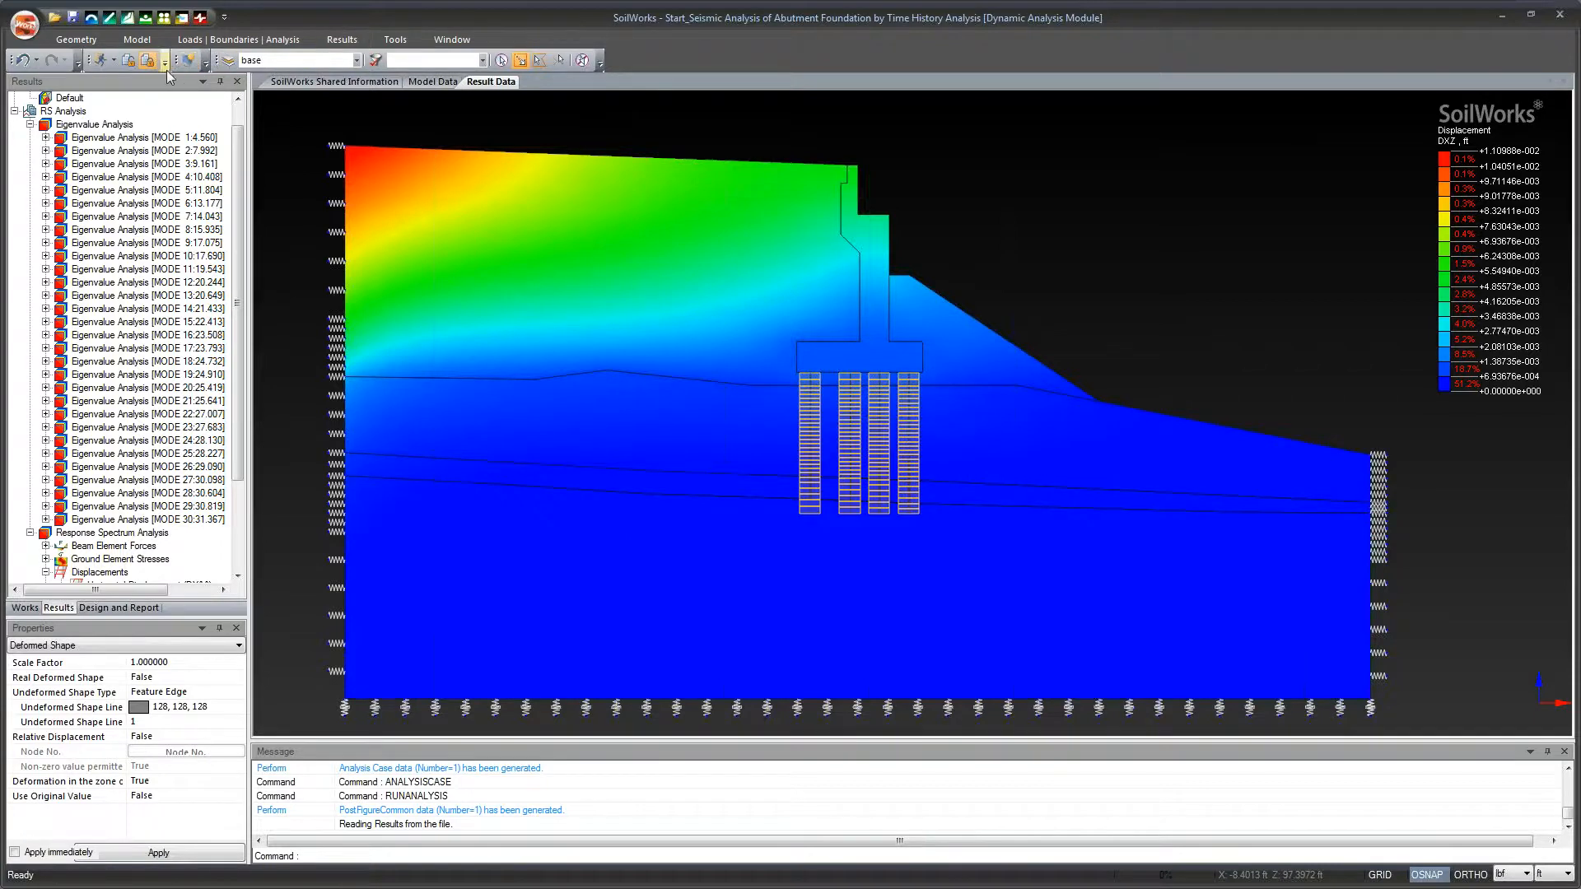
# Return to the model data and open the analysis control settings of the RS Analysis case.
pyautogui.click(127, 65)
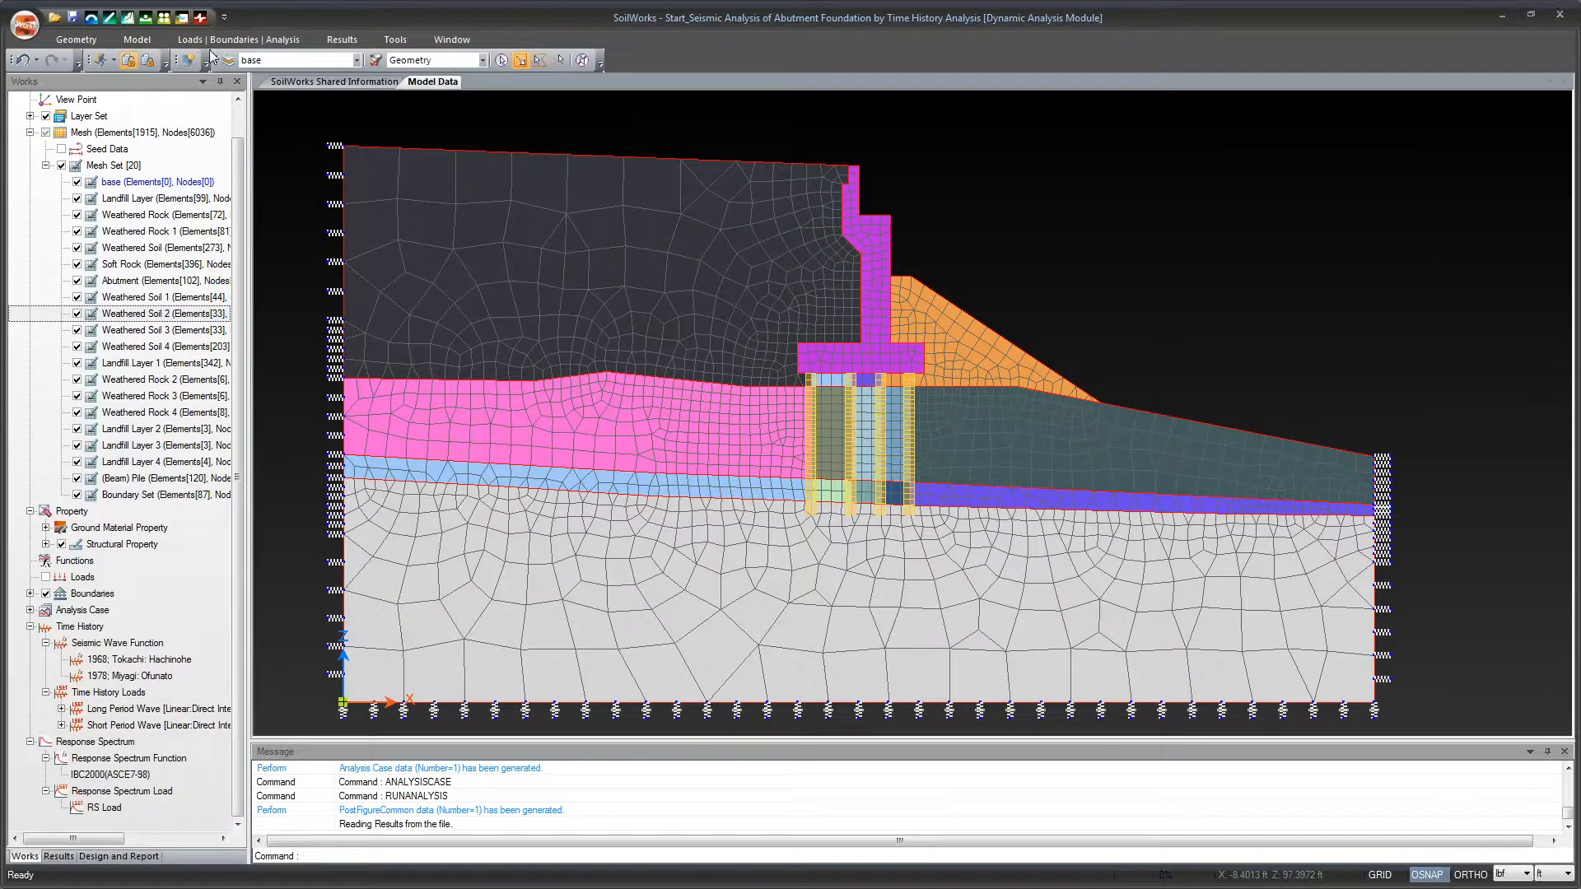
pyautogui.click(272, 40)
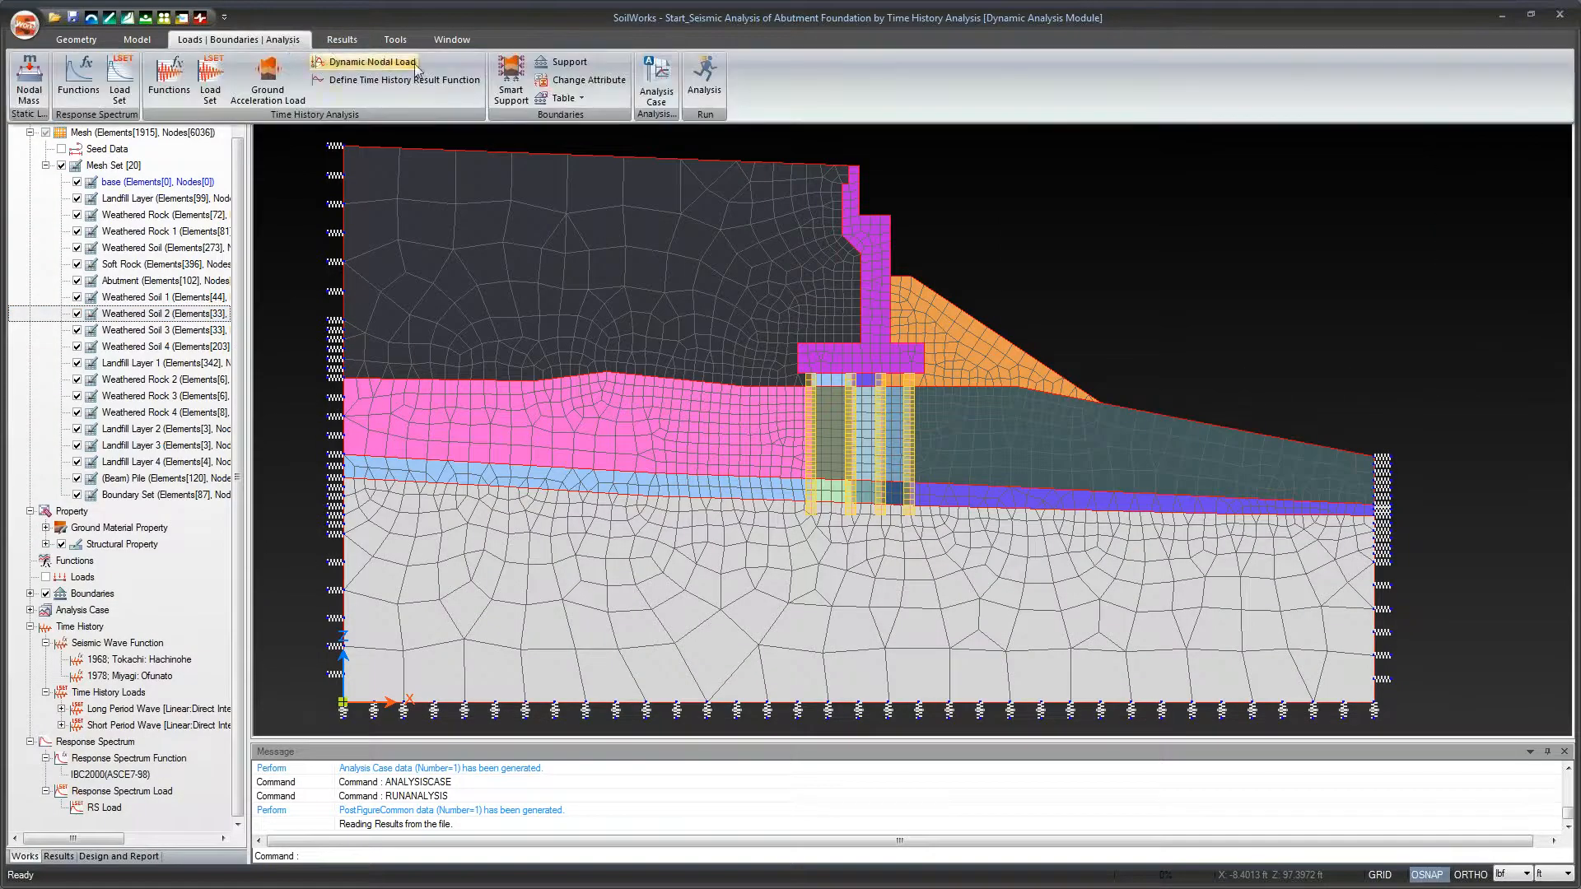
pyautogui.click(650, 87)
pyautogui.click(210, 132)
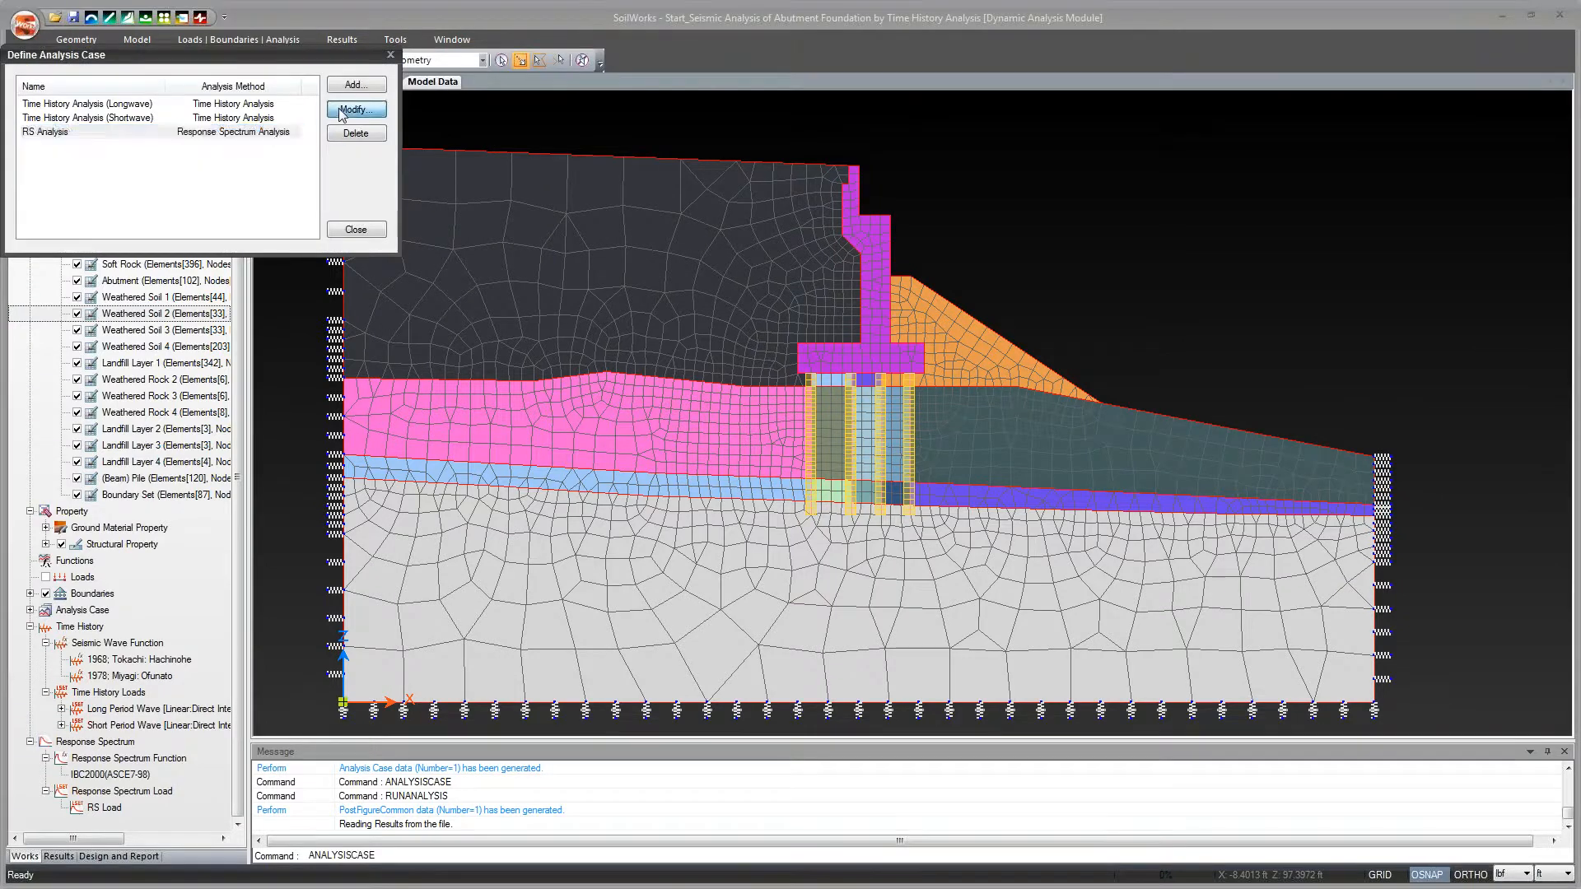
pyautogui.click(342, 109)
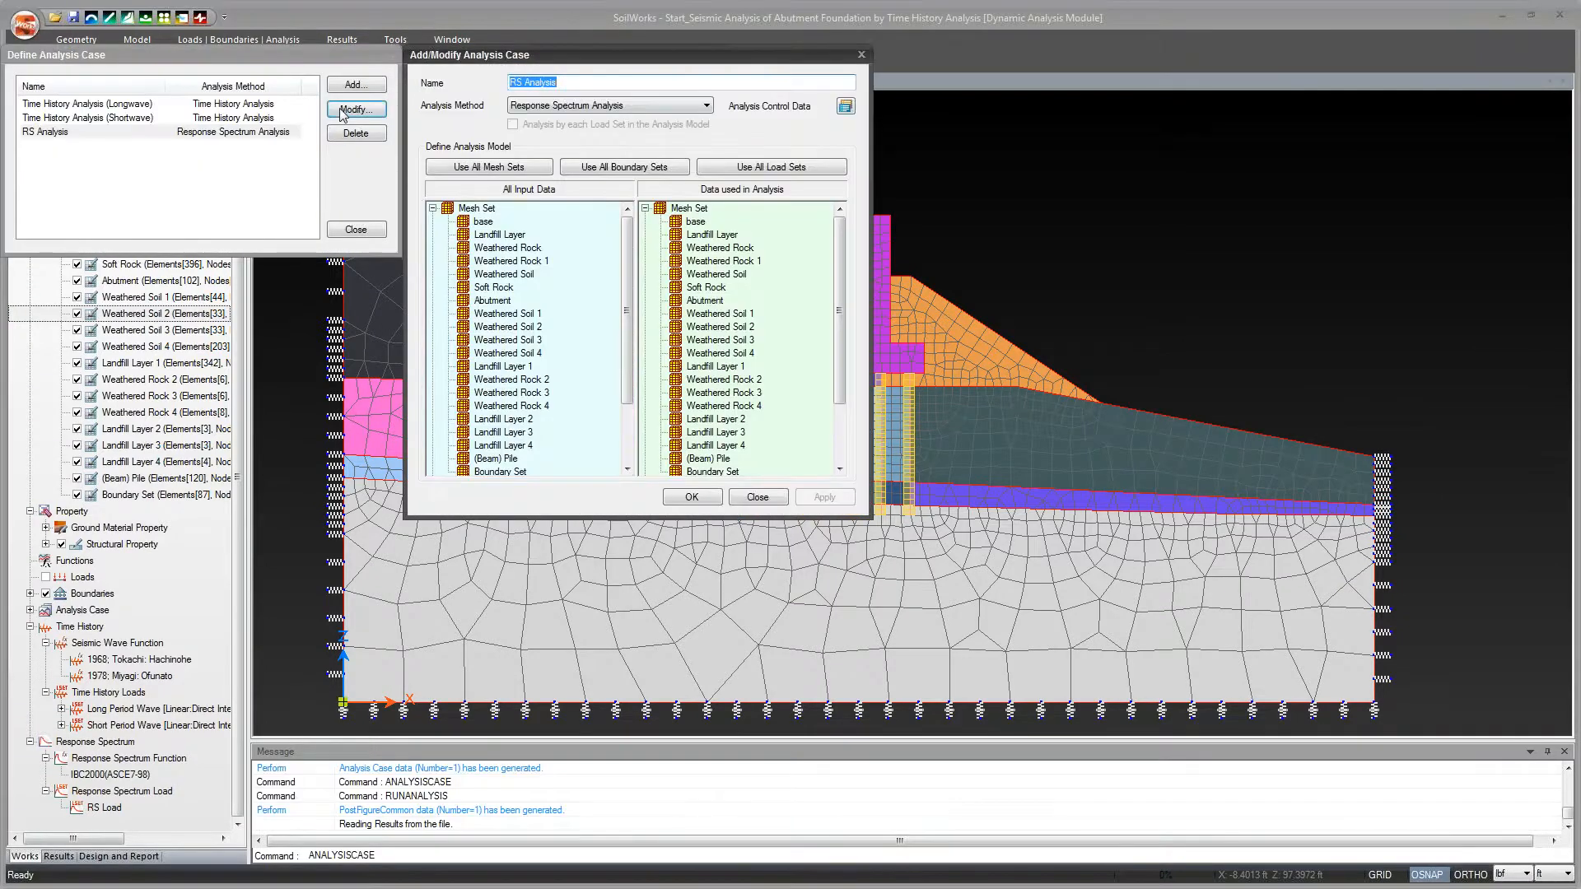
pyautogui.click(846, 108)
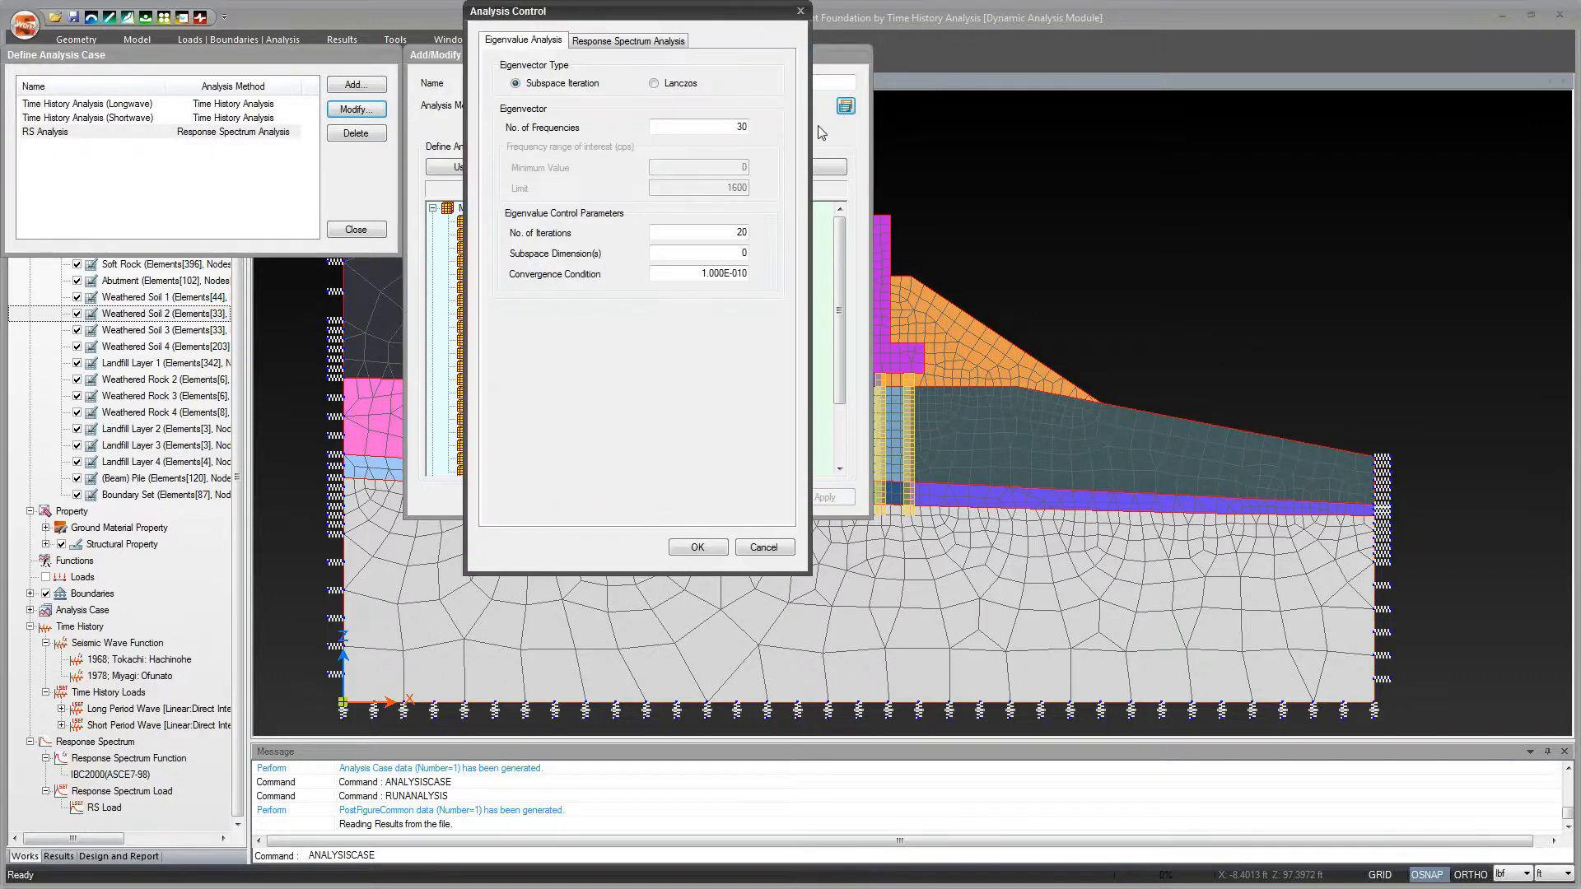
# Review the number of frequencies and number of iterations for the eigenvalue analysis, and leave the analysis case definition without saving changes.
pyautogui.click(698, 126)
pyautogui.moveTo(724, 127); pyautogui.dragTo(753, 131)
pyautogui.click(696, 233)
pyautogui.click(763, 547)
pyautogui.click(746, 498)
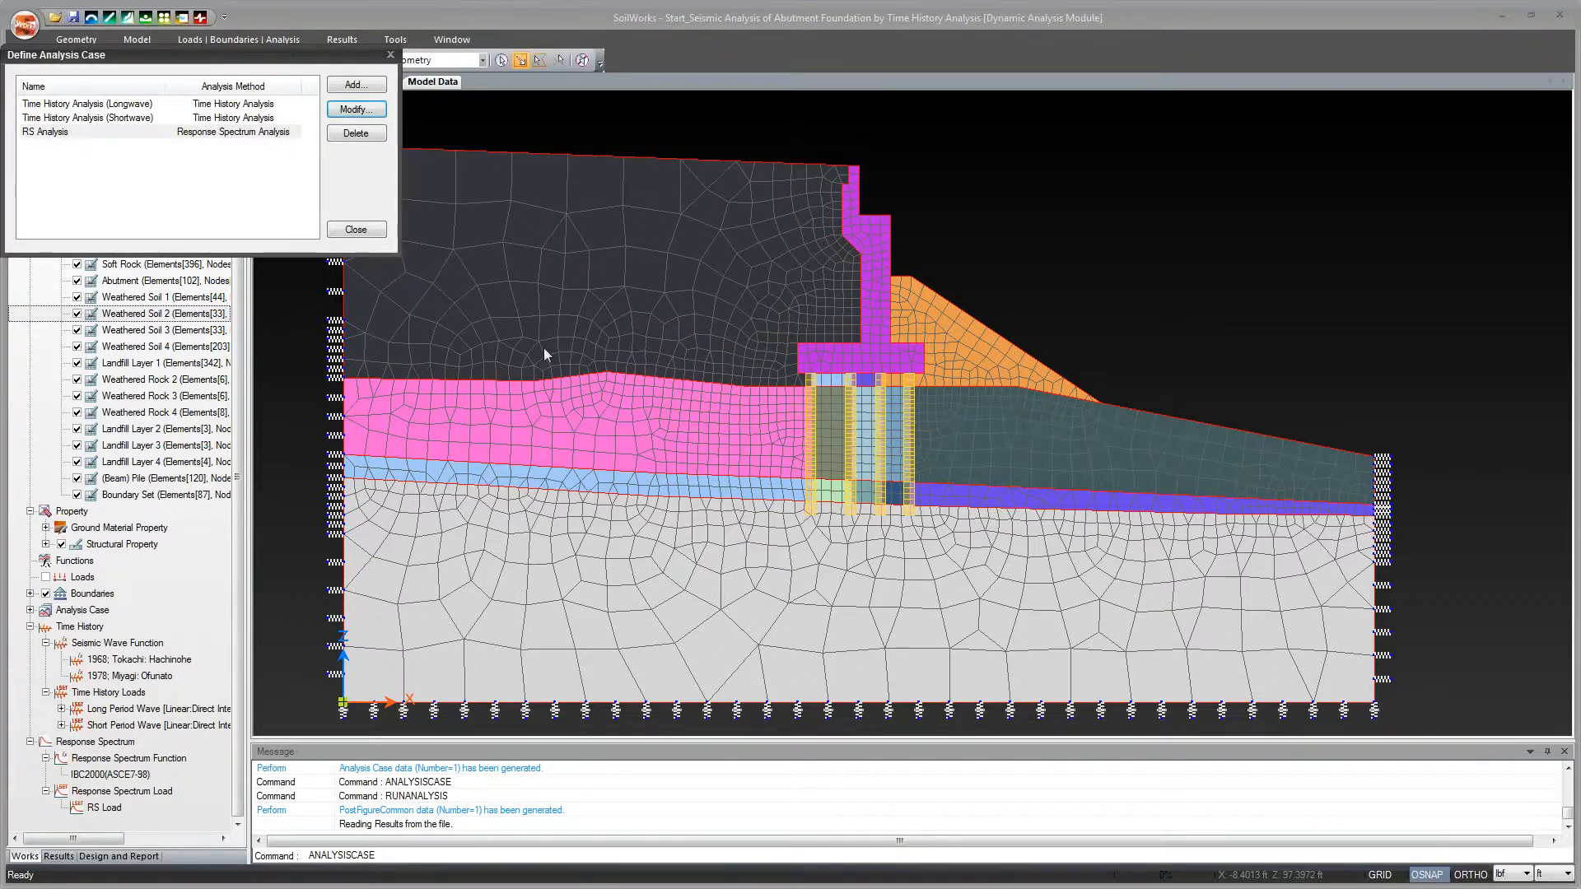
pyautogui.click(362, 229)
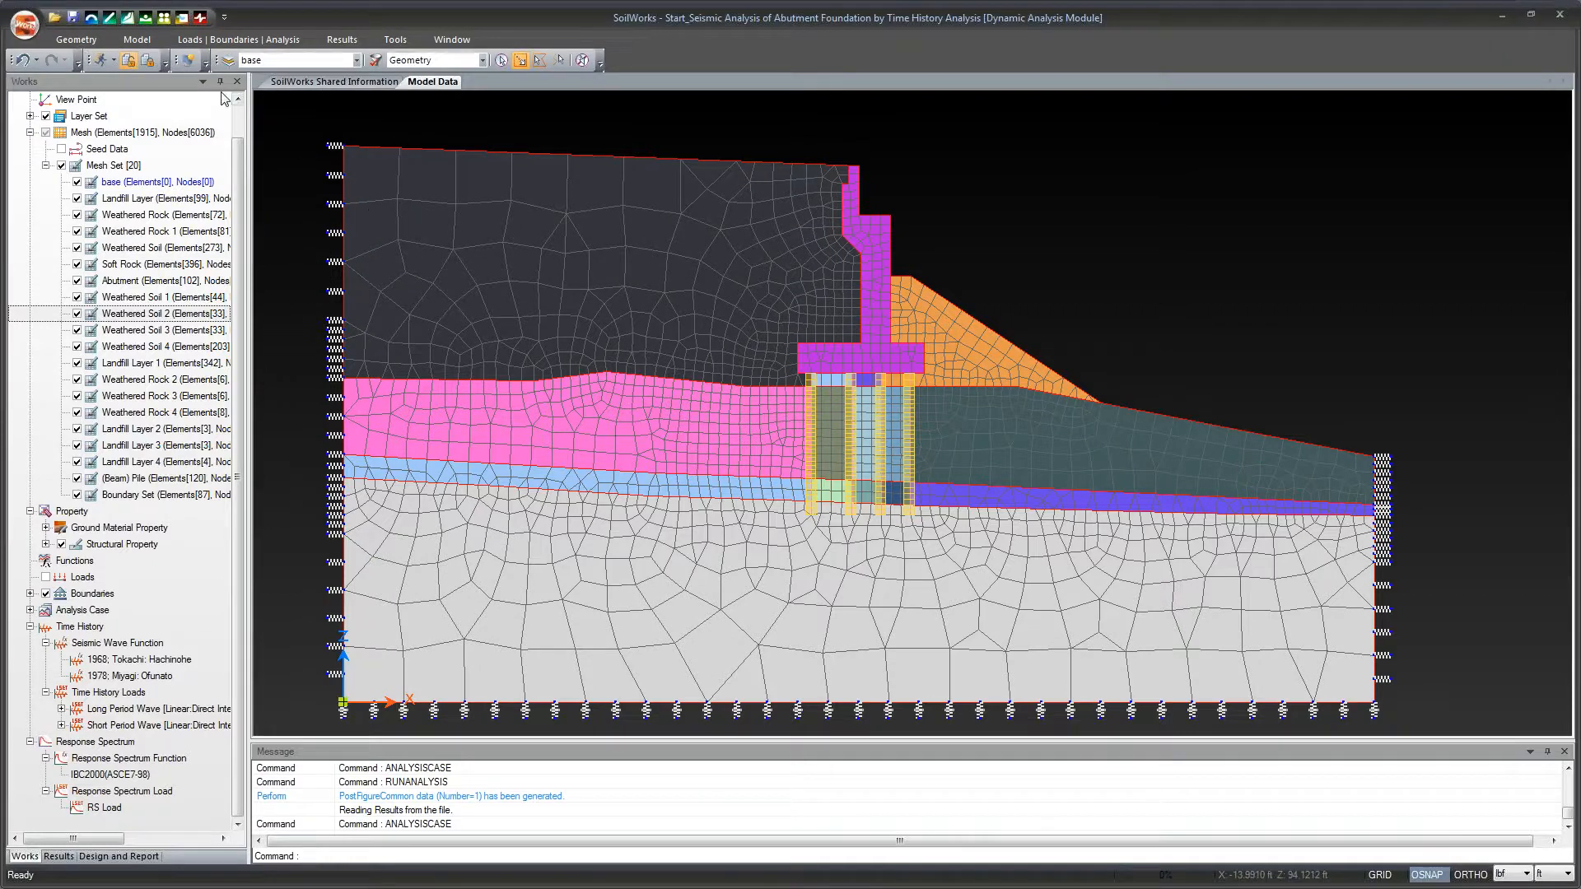